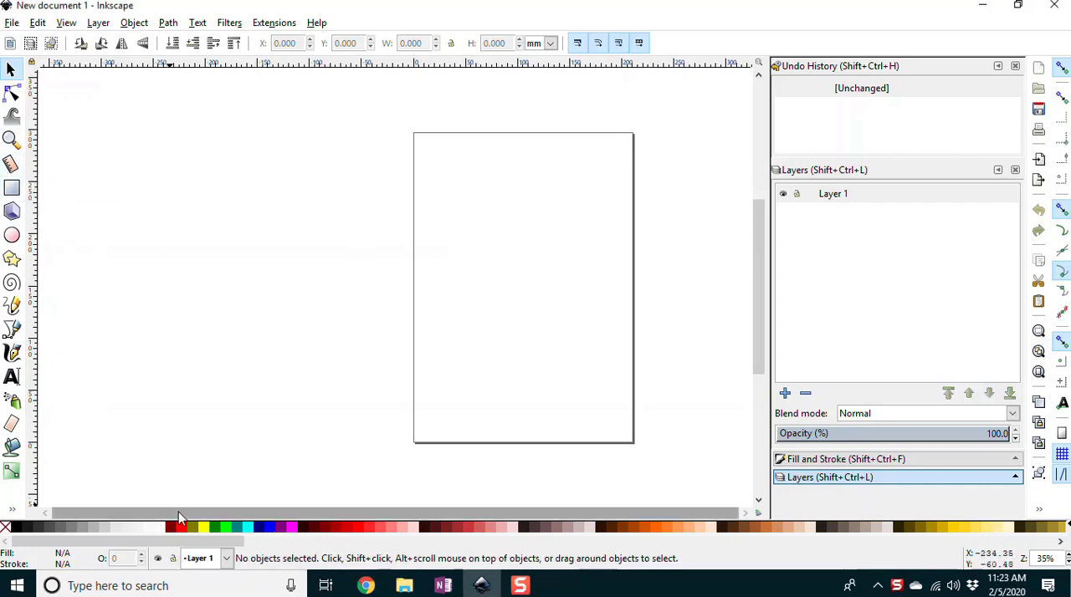
Step: Save the document as an Inkscape SVG in Pictures > Digital Arts I Sample, named with the author's full name followed by "Inkscape Plus"
left_click(14, 23)
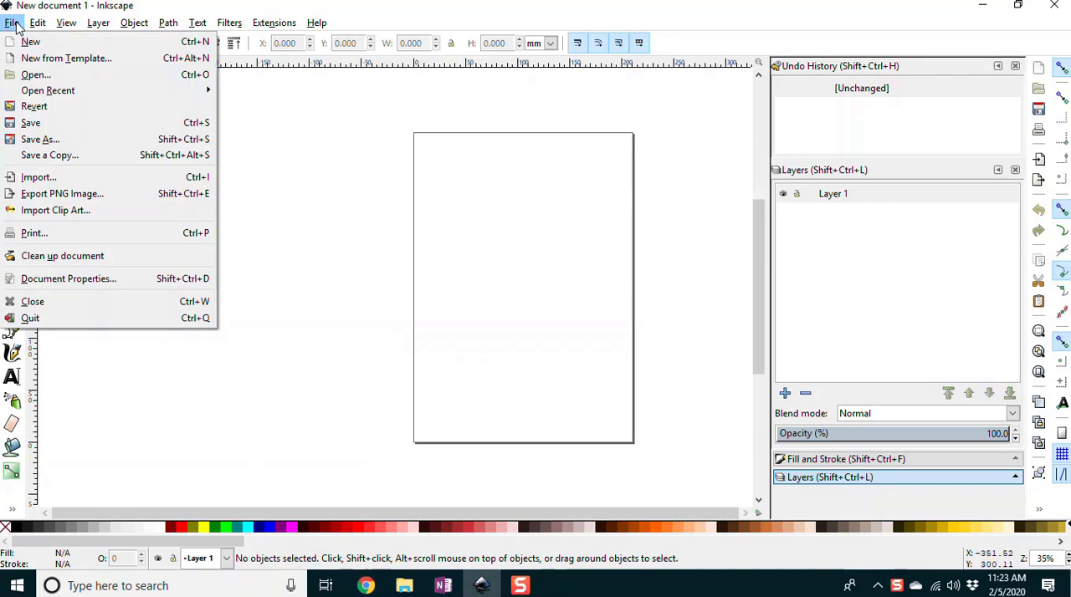
left_click(27, 143)
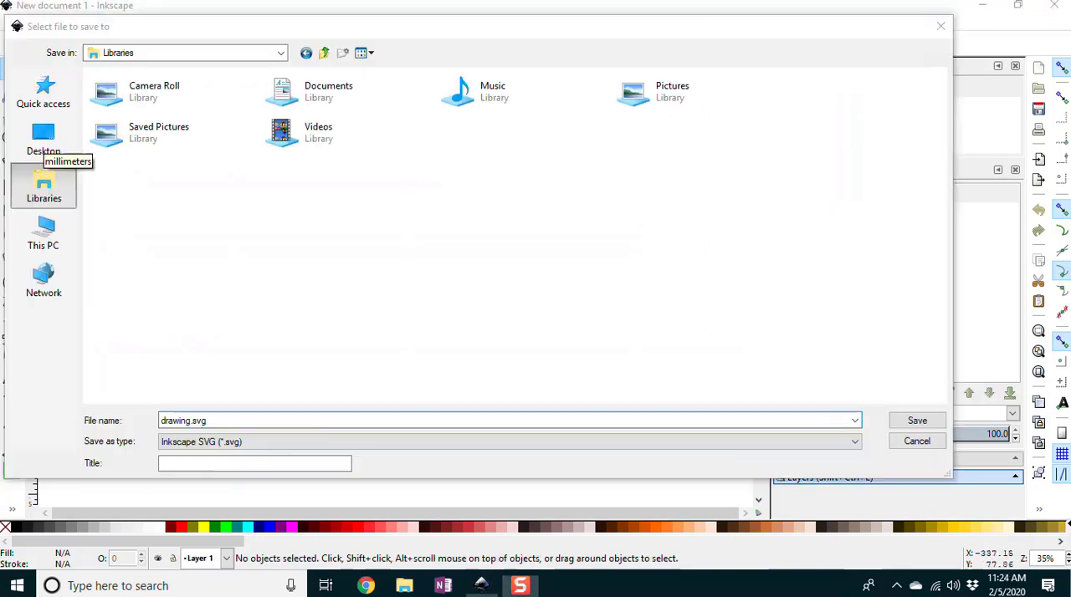
double_click(676, 86)
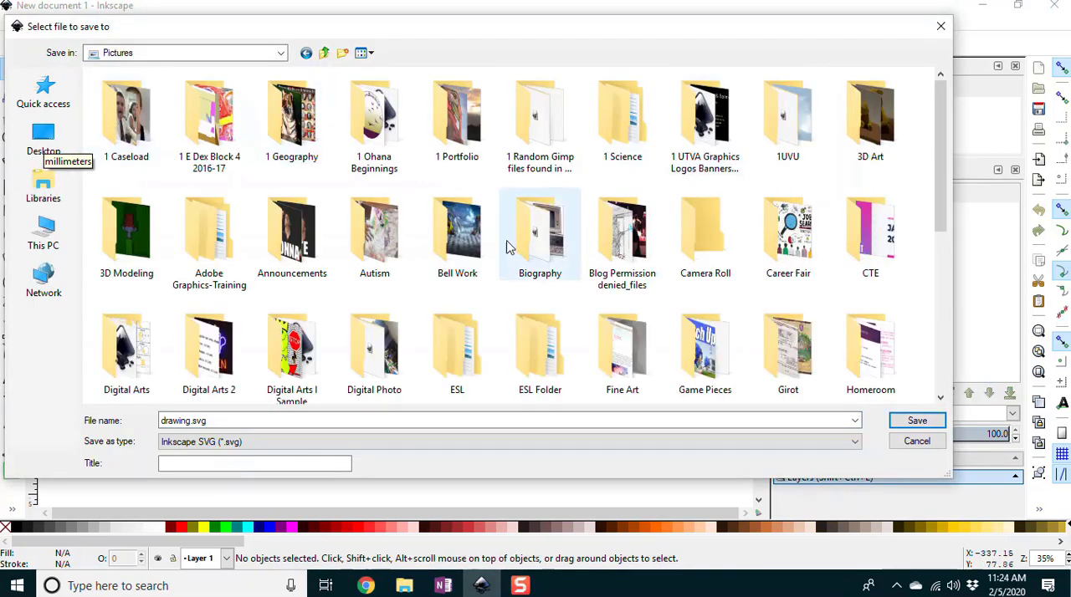
scroll(238, 348, "down", 2)
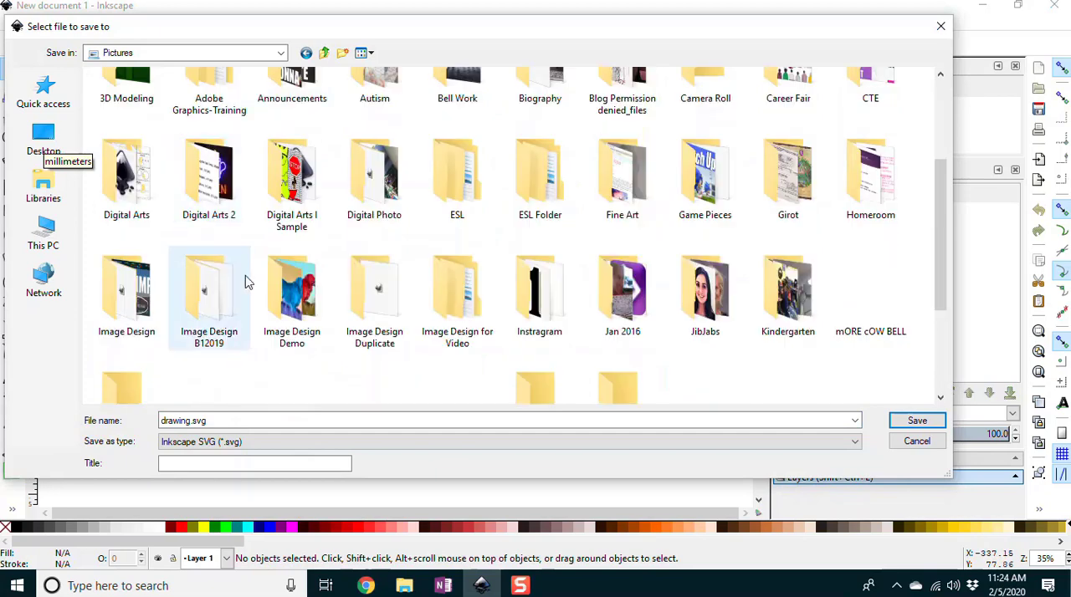
double_click(295, 177)
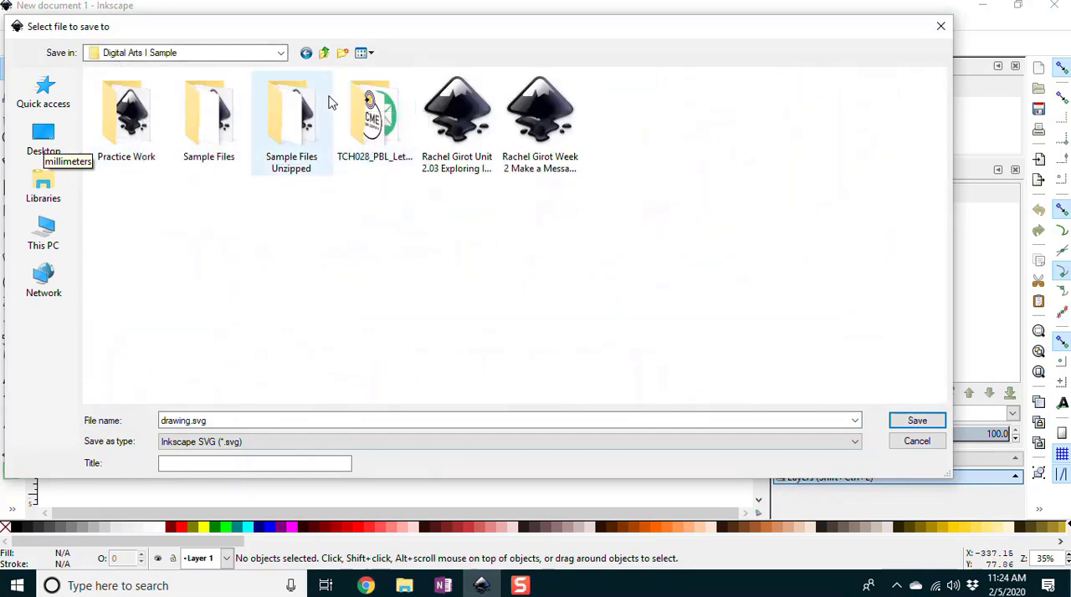
left_click(224, 428)
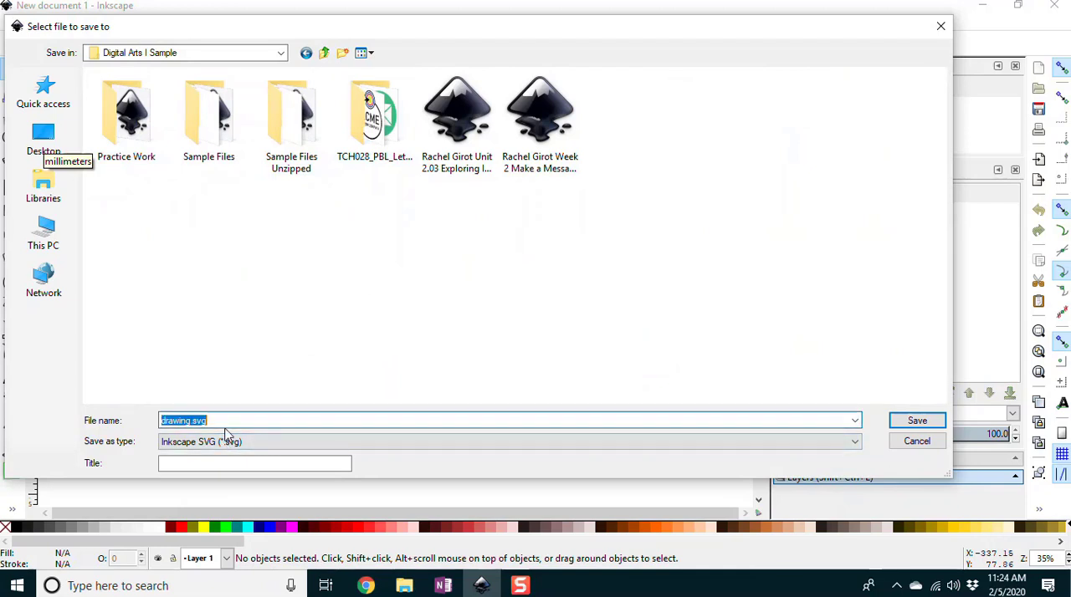
type("Rachel Girot")
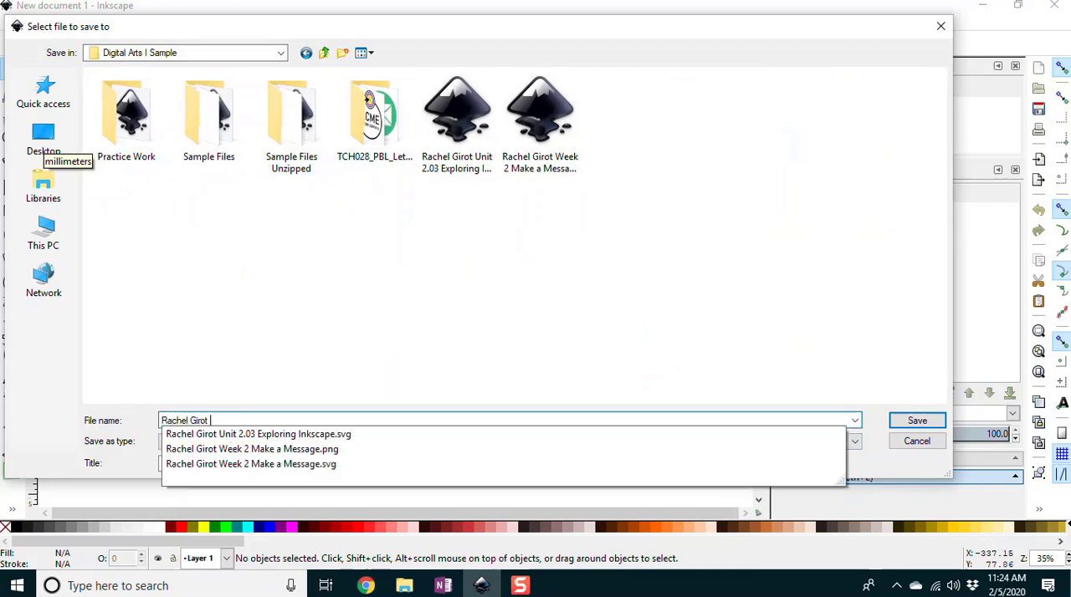
type(" Inkscape Plus")
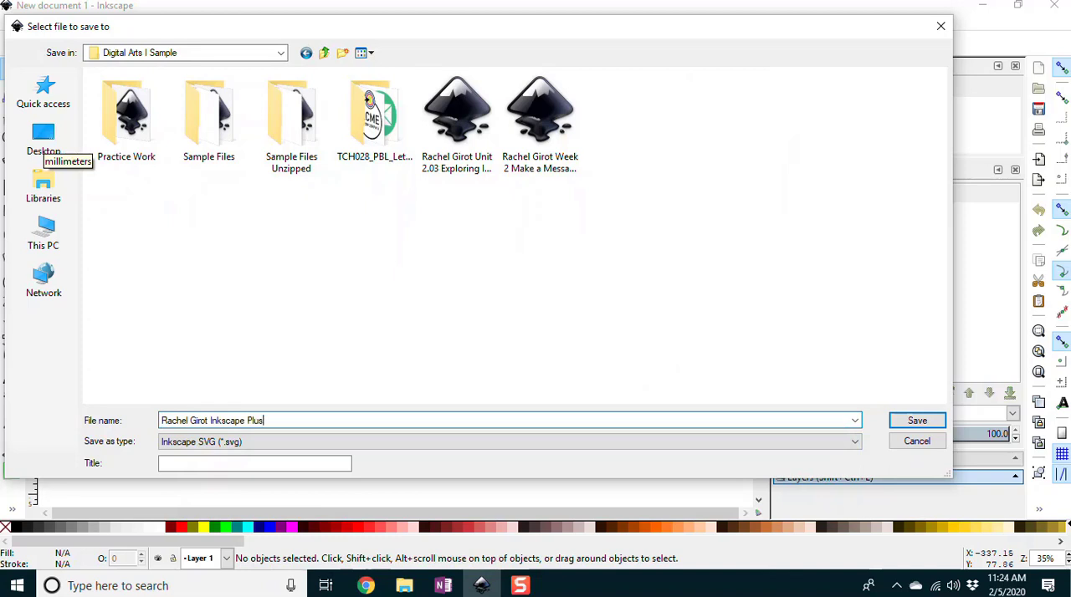
key("Return")
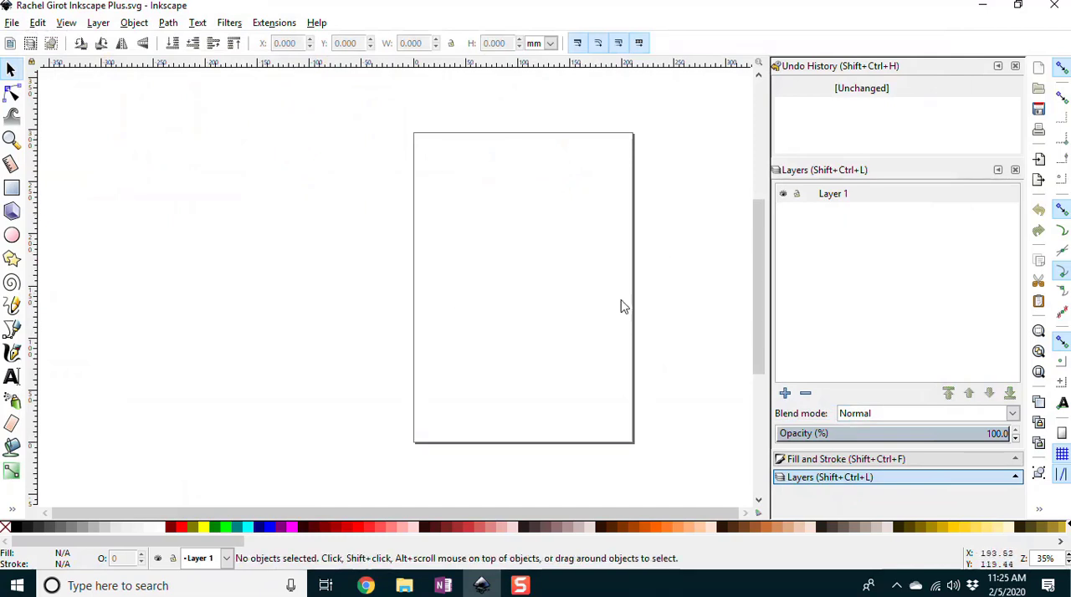
left_click(11, 24)
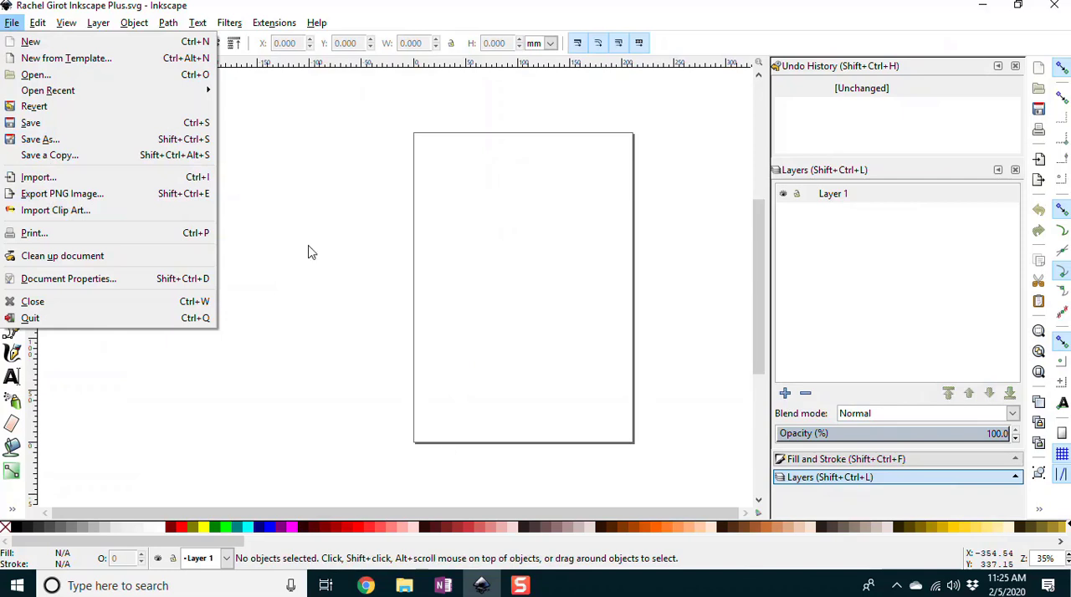
left_click(319, 204)
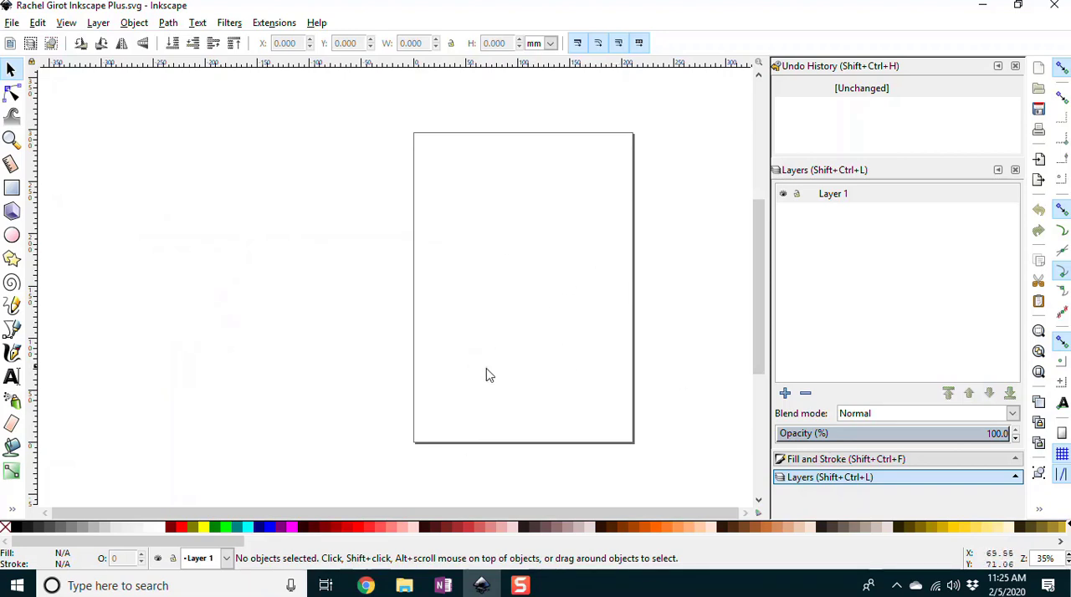
Step: Draw a yellow-filled circle with a radius of about 41 mm in the middle of the page for the face
key("5")
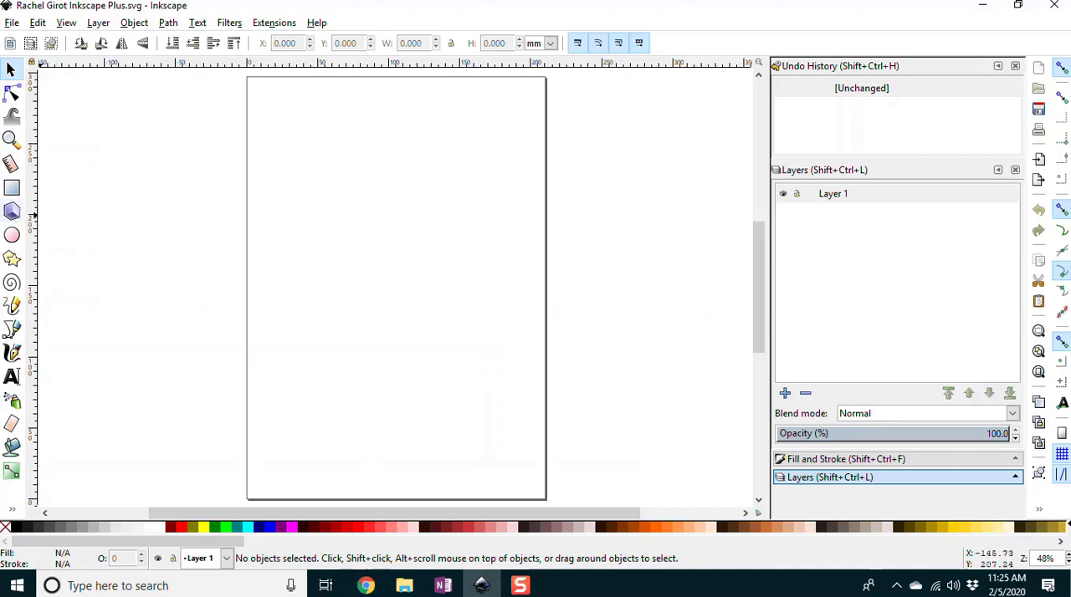
left_click(203, 530)
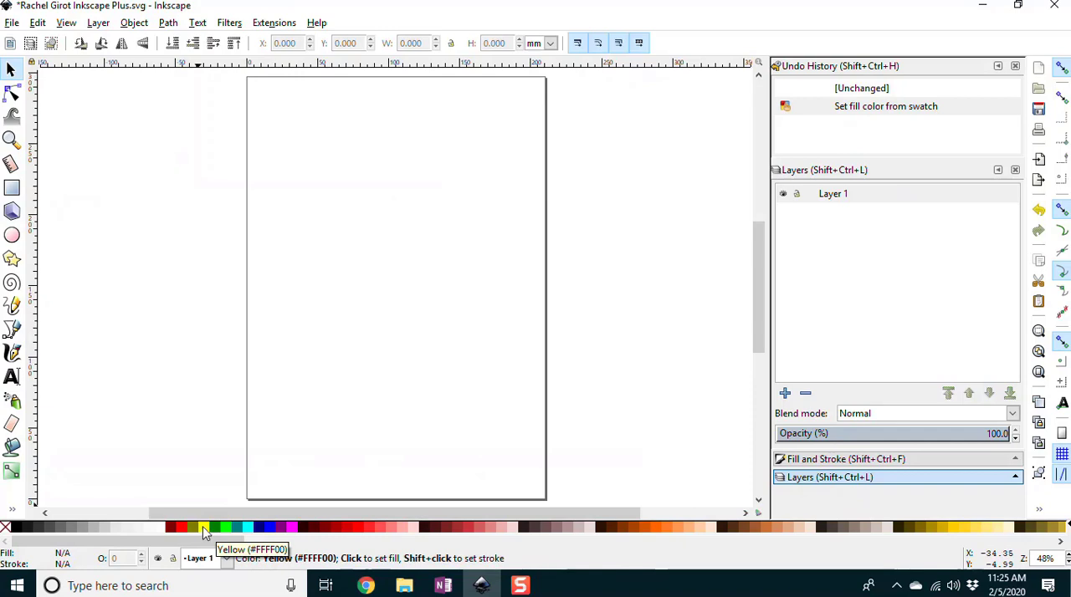
left_click(12, 236)
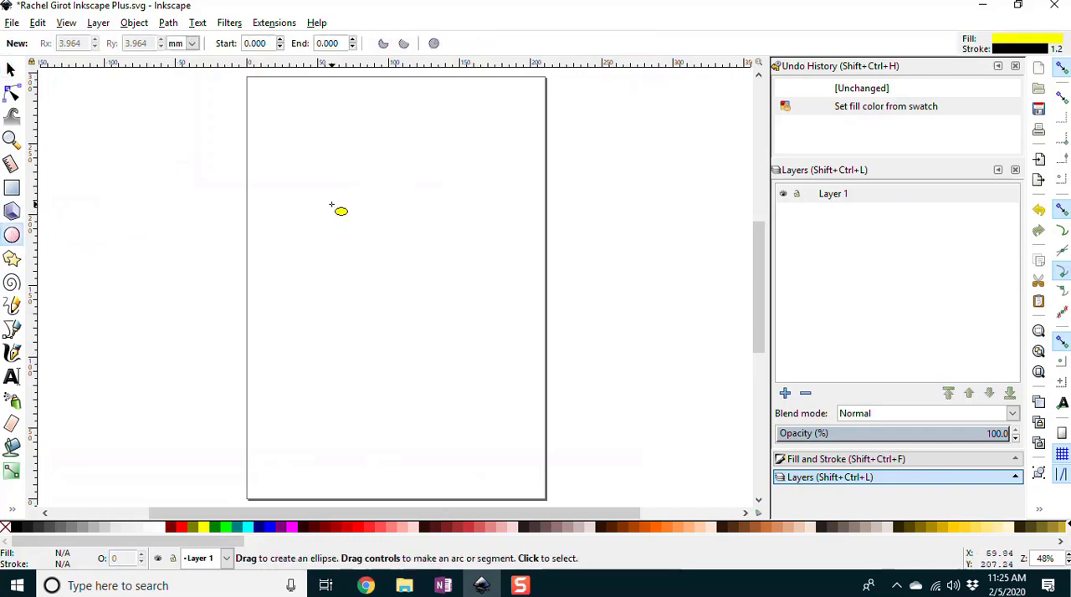
left_click_drag(338, 186, 460, 303)
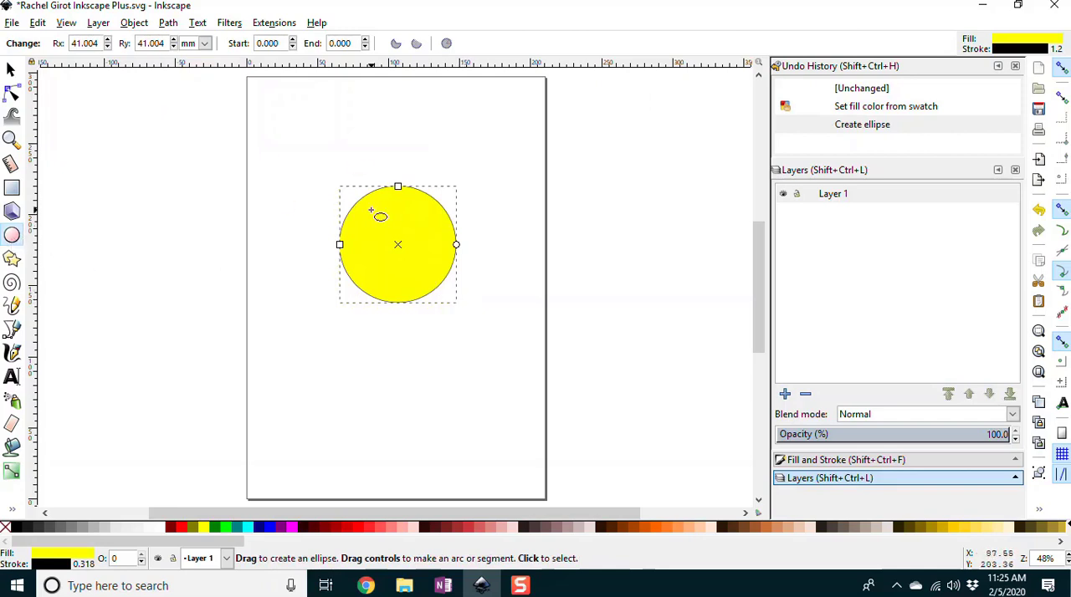
Step: Draw a white-filled circle of about 11.6 mm radius in the upper part of the face, keeping the face yellow
left_click(162, 534)
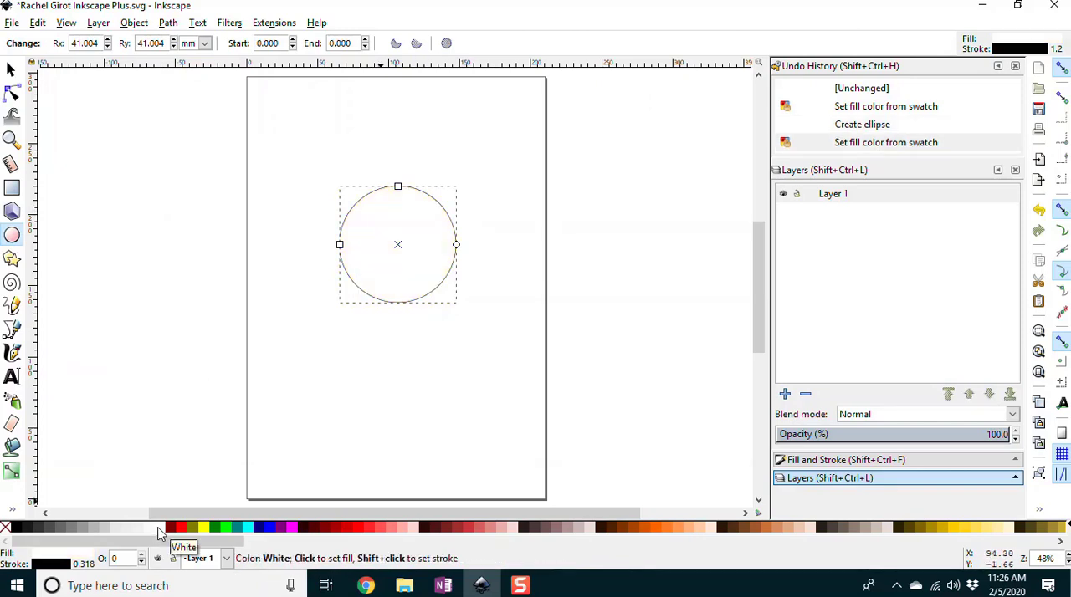
key("ctrl+z")
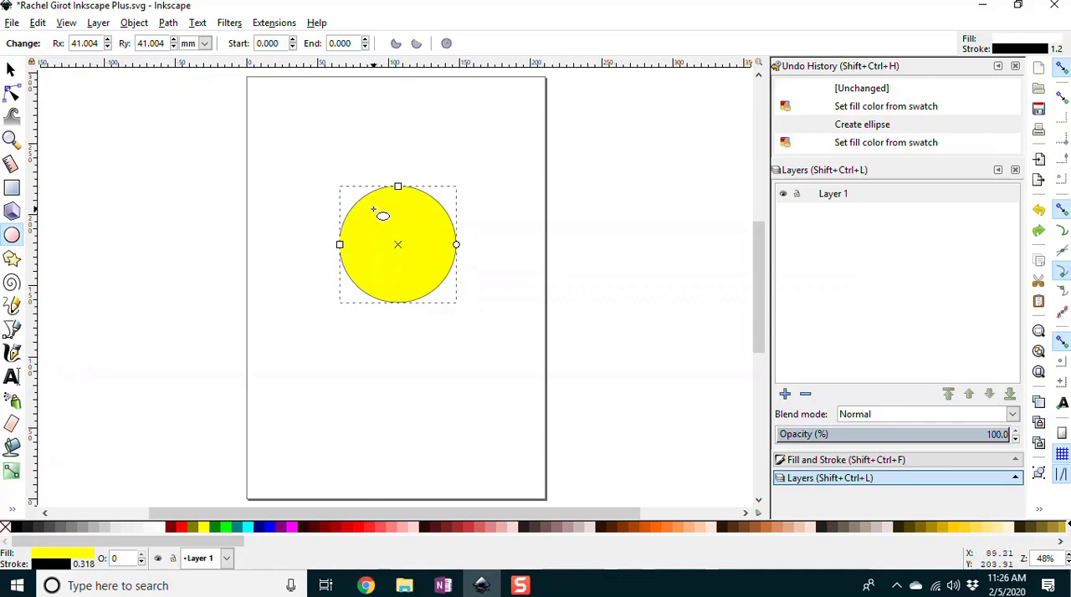
left_click_drag(374, 210, 411, 241)
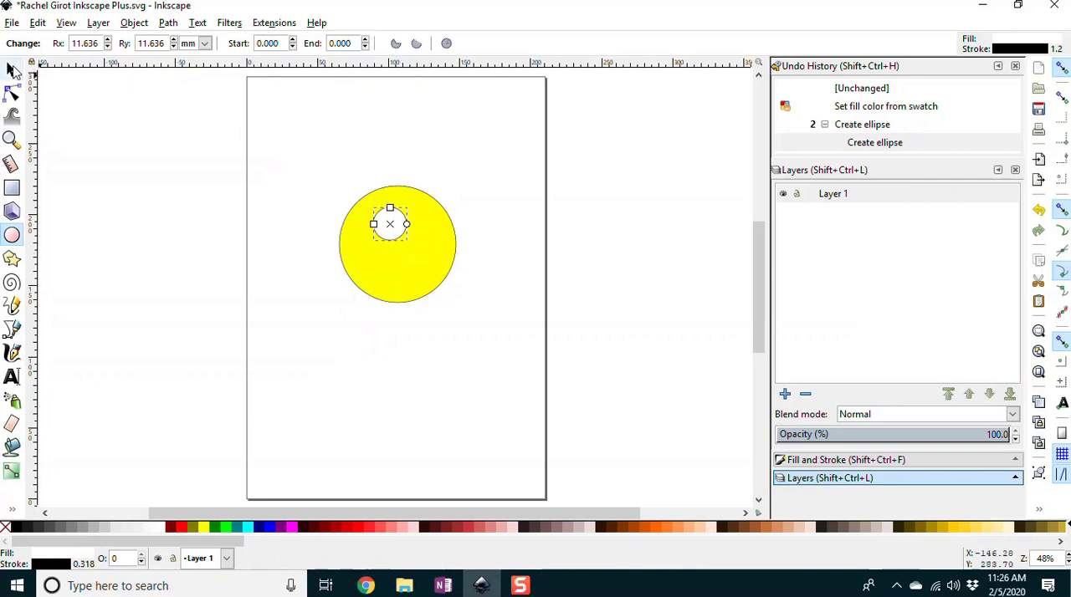
Step: Nudge the white eye circle left to X 82.702 mm
left_click(11, 70)
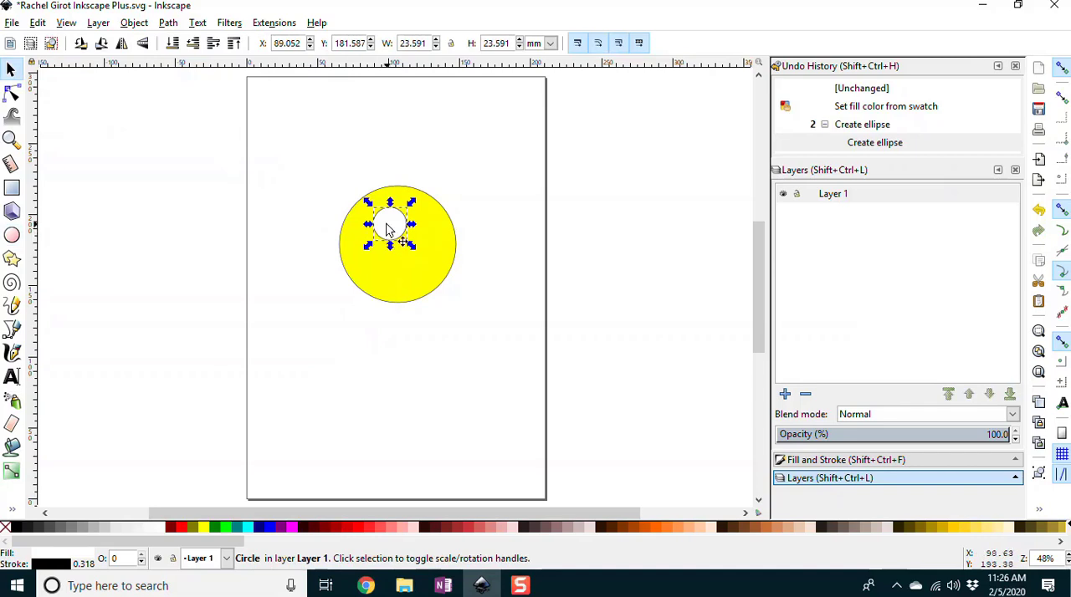
key("Left")
key("Left")
key("Left")
key("Left")
key("Left")
key("Left")
key("Left")
key("Left")
key("Left")
key("Left")
key("Left")
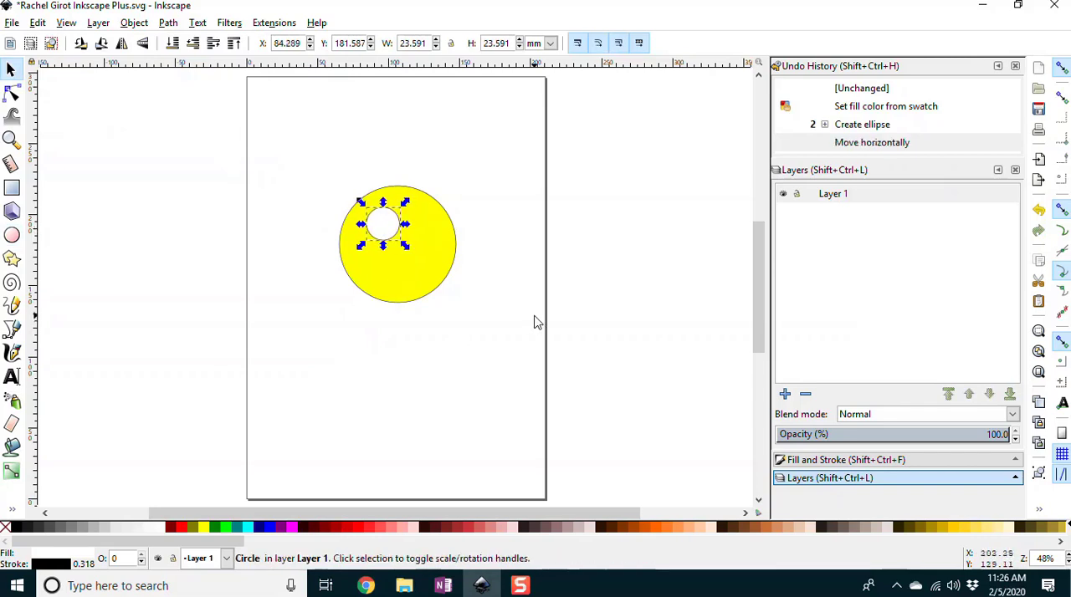
key("Left")
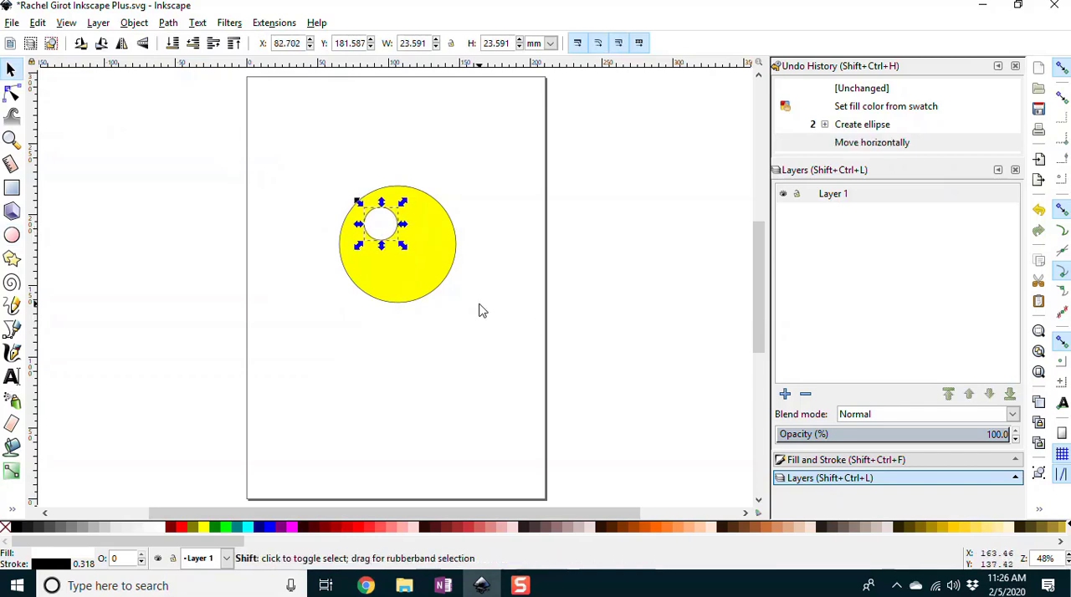
Step: Move the white eye circle left to the face's edge in larger increments, and return it to X 82.702 mm
key("shift+Left")
key("shift+Left")
key("shift+Left")
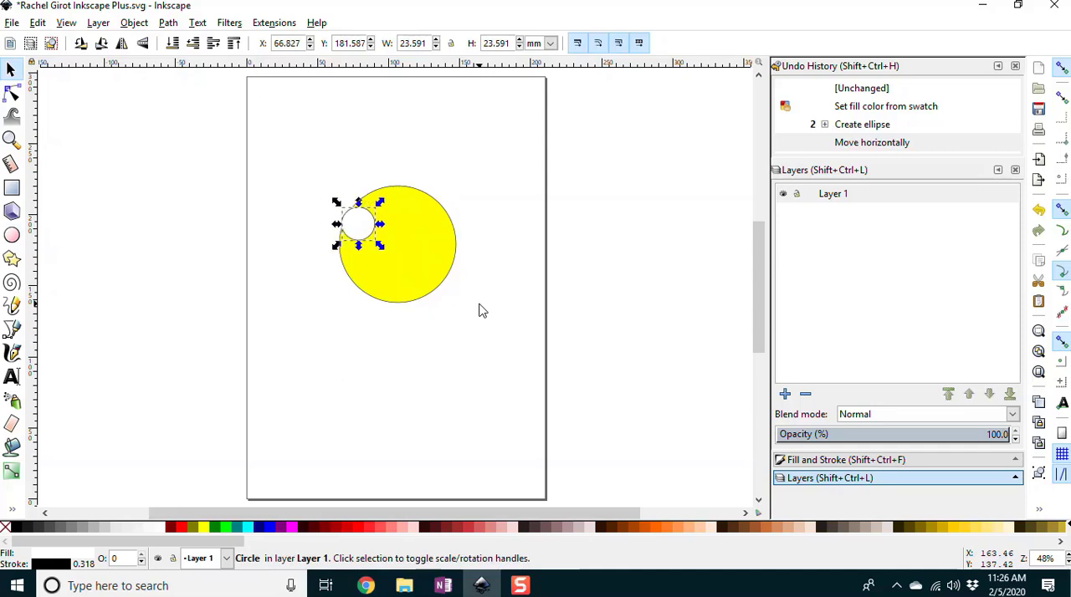
key("shift+Right")
key("shift+Right")
key("shift+Right")
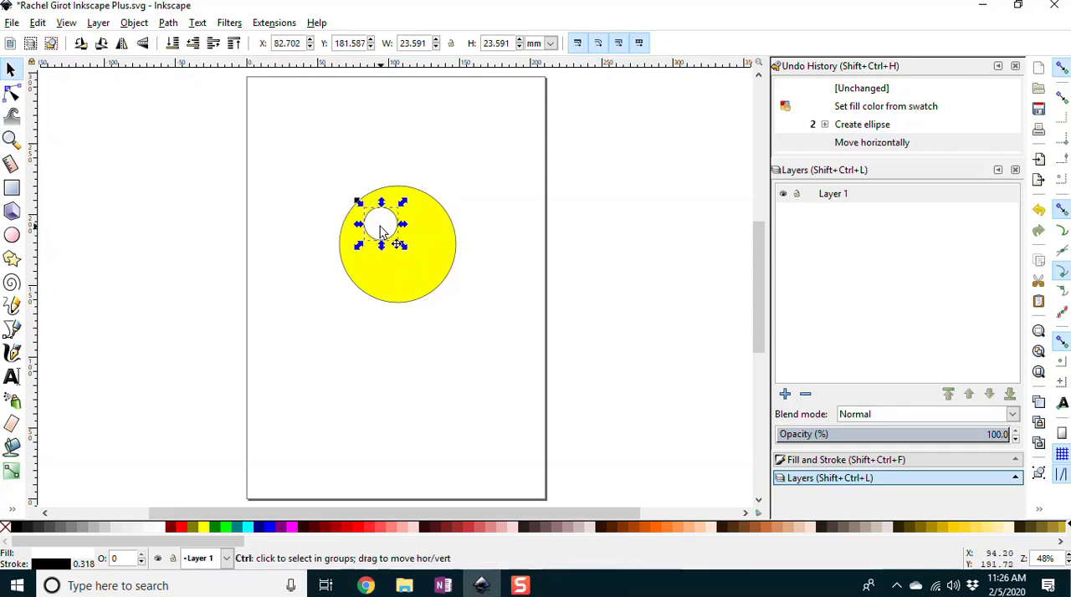
Step: Duplicate the white eye circle and move the copy right to X 110.748 mm as the second eye
key("ctrl+d")
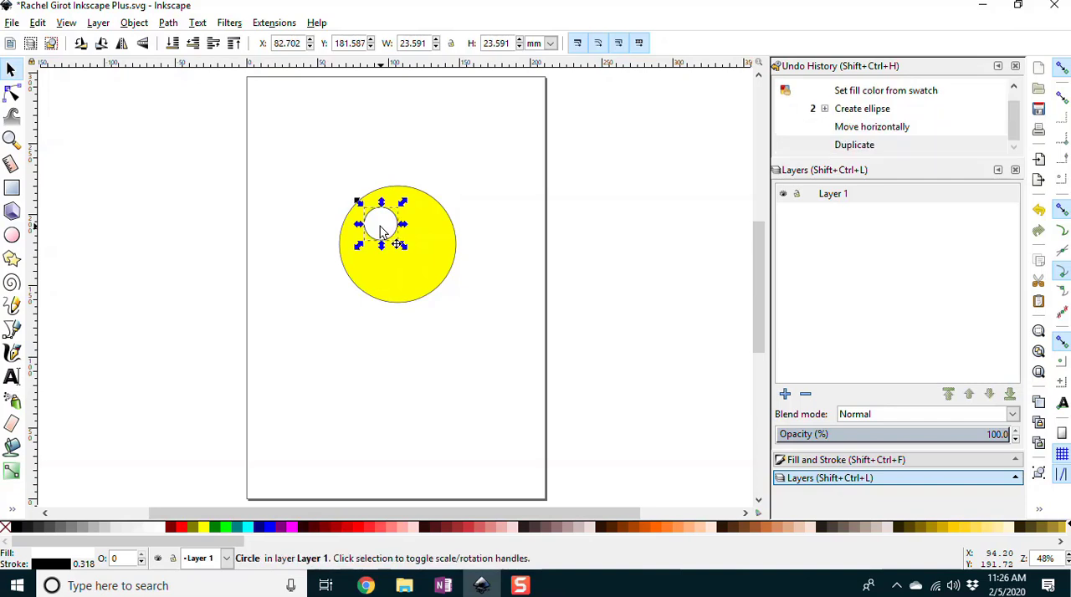
key("shift+Right")
key("shift+Right")
key("shift+Right")
key("shift+Right")
key("shift+Right")
key("shift+Right")
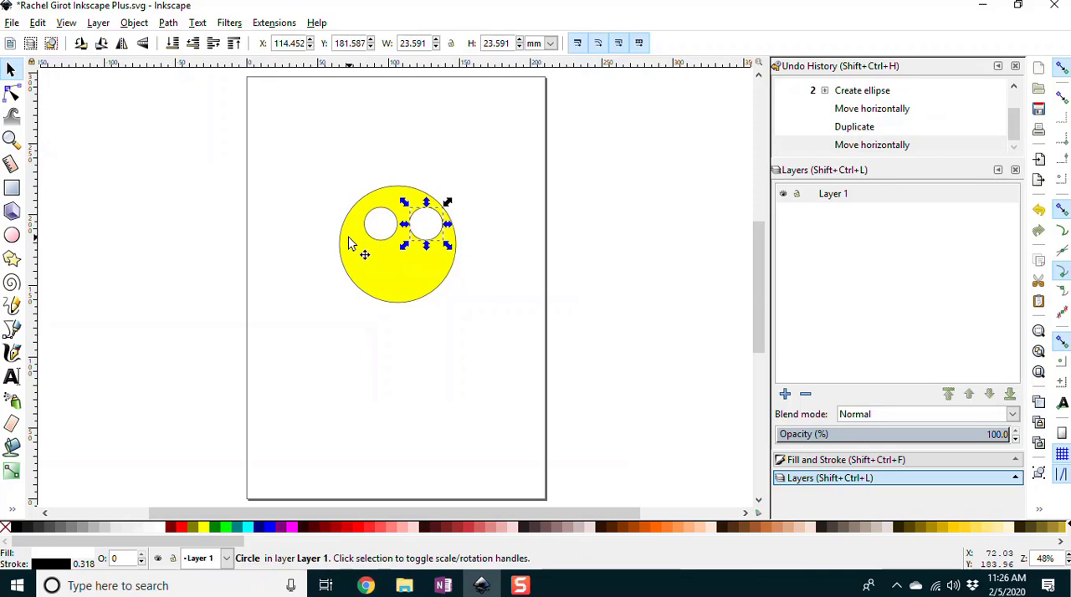
key("Left")
key("Left")
key("Left")
key("Left")
key("Left")
key("Left")
key("Left")
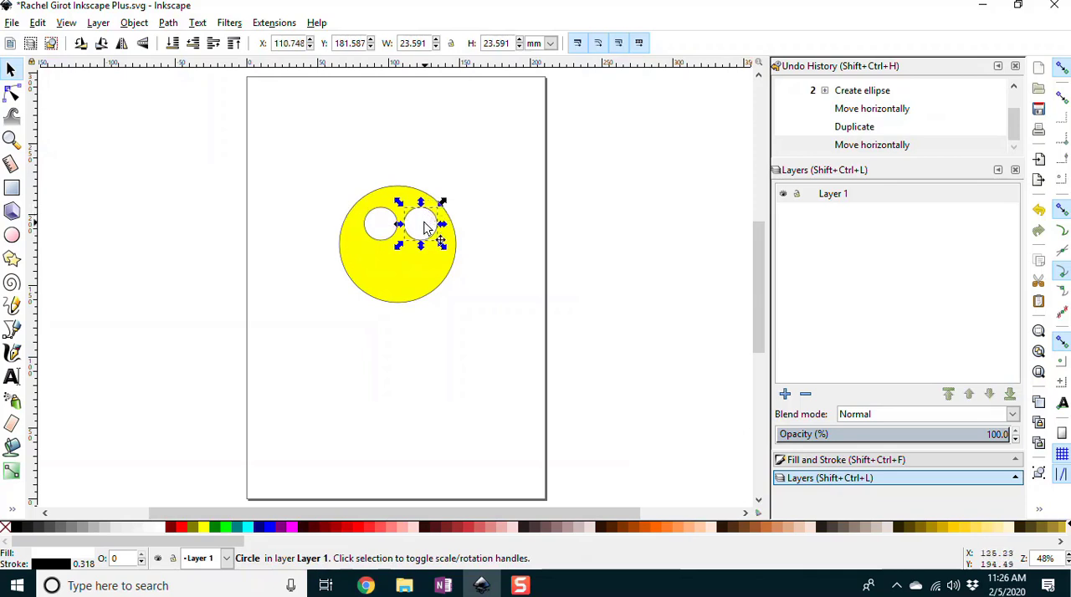
Step: Duplicate the right eye circle, fill the copy black and scale it down to about 13.6 mm wide as a pupil
key("ctrl+d")
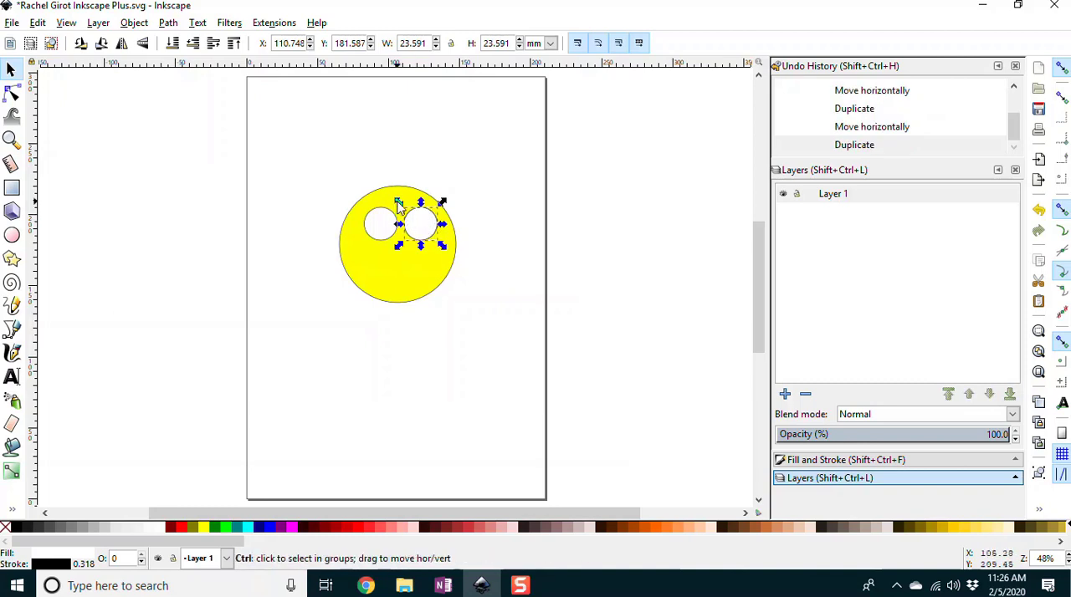
left_click_drag(398, 206, 419, 220)
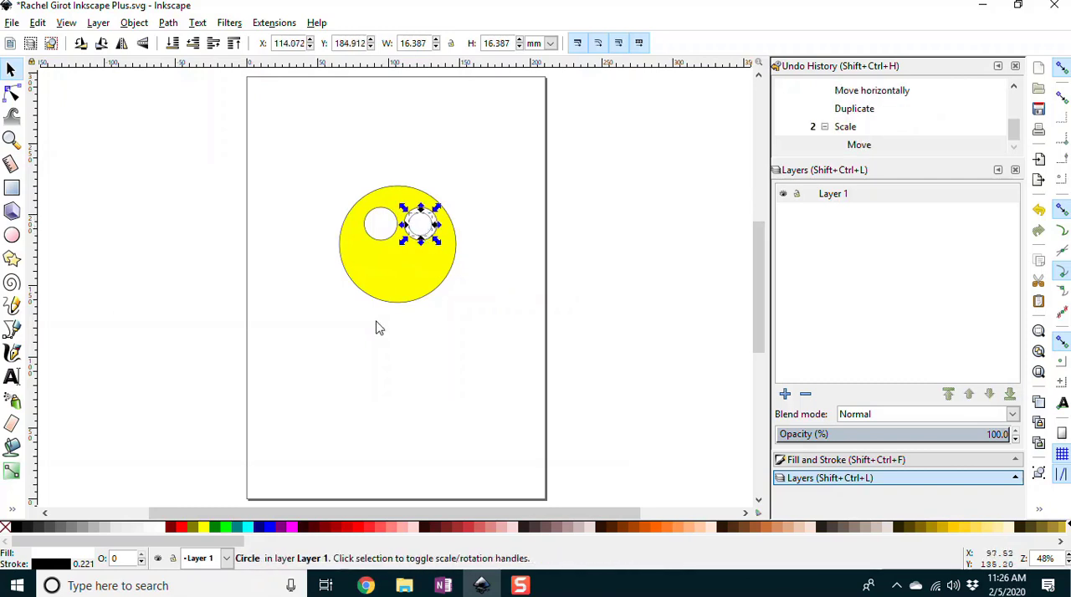
left_click(18, 529)
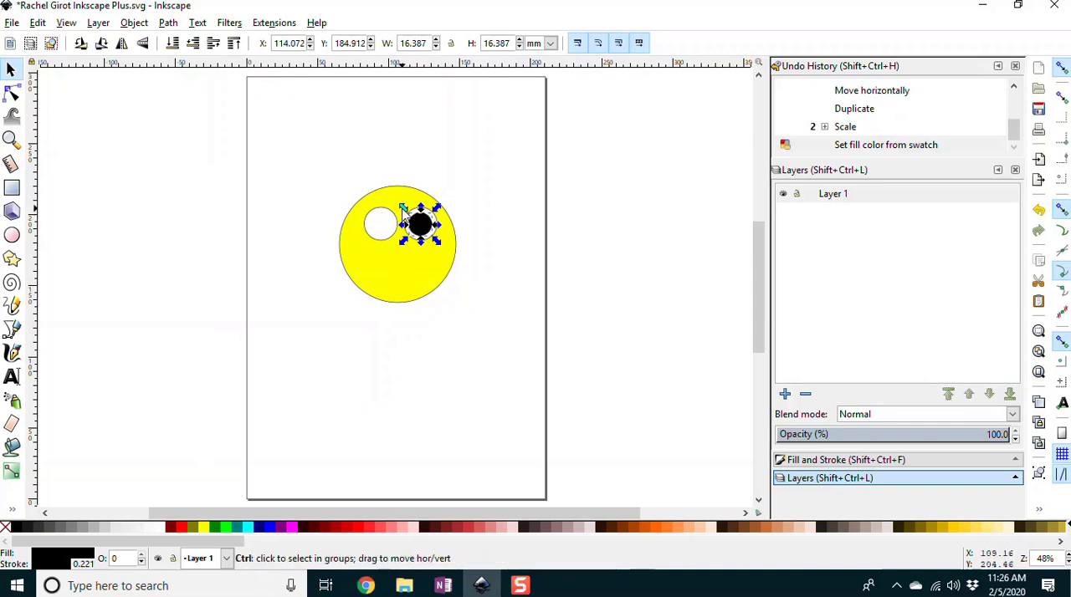
left_click_drag(403, 210, 420, 225)
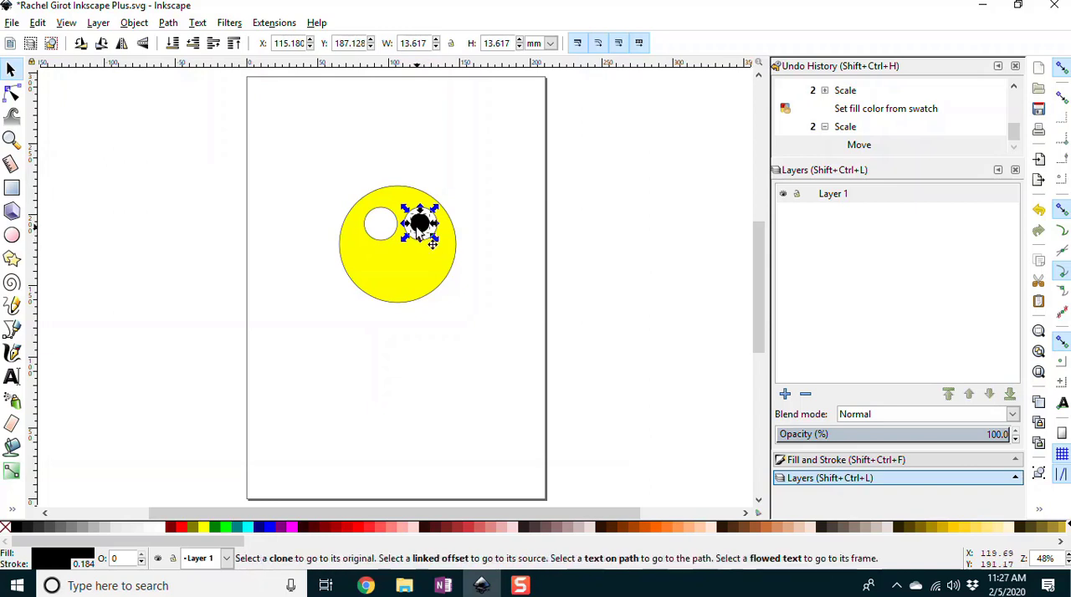
Step: Nudge the black pupil horizontally to X 115.709 mm so it sits centered in the right eye
key("Left")
key("Left")
key("Left")
key("Left")
key("Left")
key("Left")
key("Left")
key("Left")
key("Left")
key("Left")
key("Left")
key("Left")
key("Left")
key("Left")
key("Left")
key("Left")
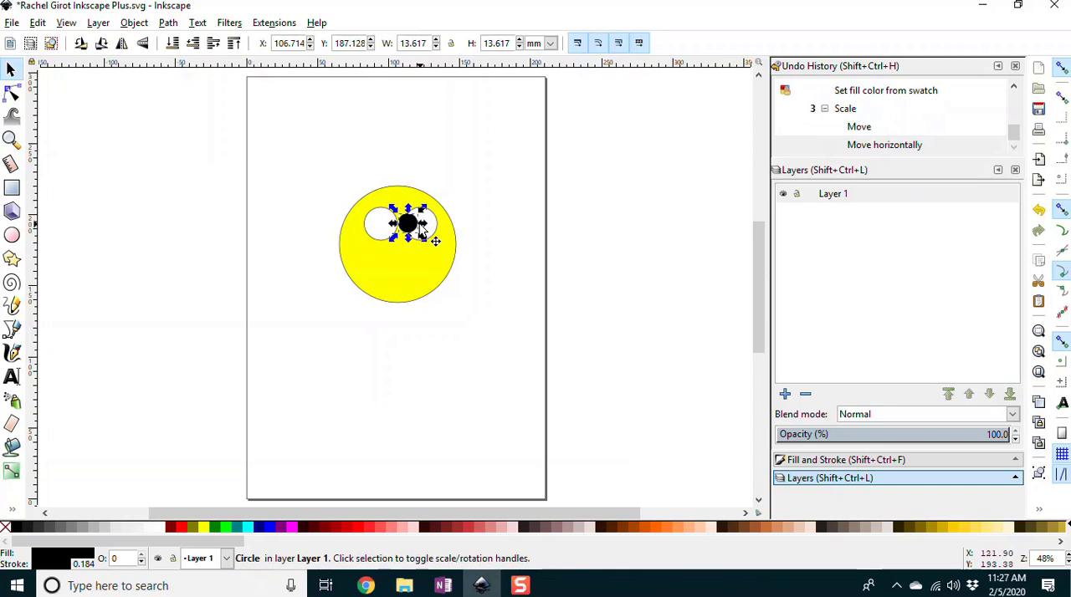
key("Right")
key("Right")
key("Right")
key("Right")
key("Right")
key("Right")
key("Right")
key("Right")
key("Right")
key("Right")
key("Right")
key("Right")
key("Right")
key("Right")
key("Right")
key("Right")
key("Right")
Step: Duplicate the black pupil, move the copy left to X 87.664 mm inside the left eye, and deselect it
key("ctrl+d")
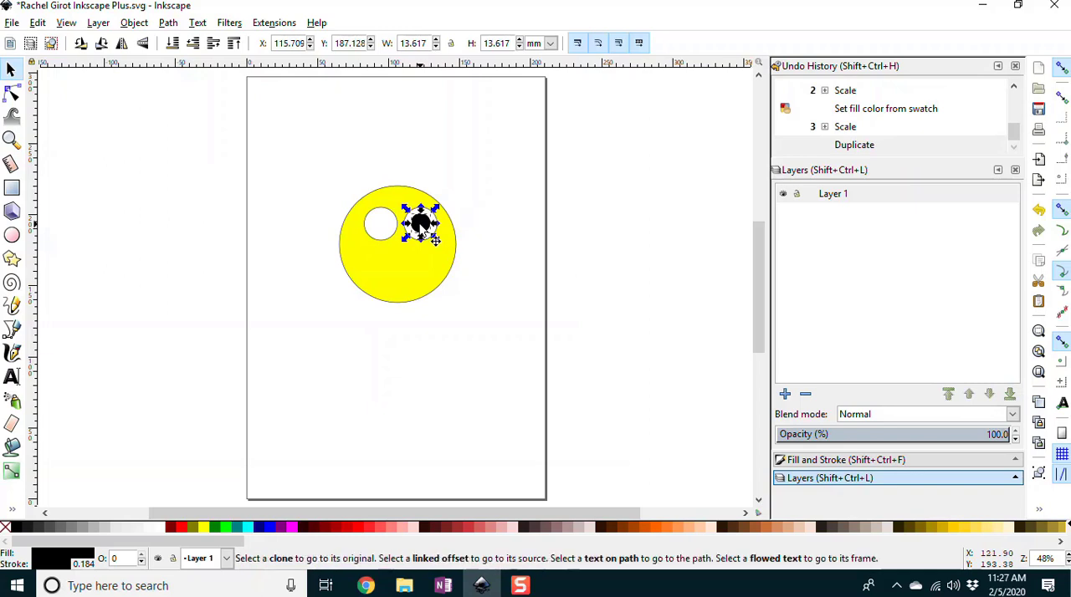
key("Left")
key("Left")
key("Left")
key("Left")
key("Left")
key("Left")
key("Left")
key("Left")
key("Left")
key("Left")
key("Left")
key("Left")
key("Left")
key("Left")
key("Left")
key("Left")
key("Left")
key("Left")
key("Left")
key("Left")
key("Left")
key("Left")
key("Left")
key("Left")
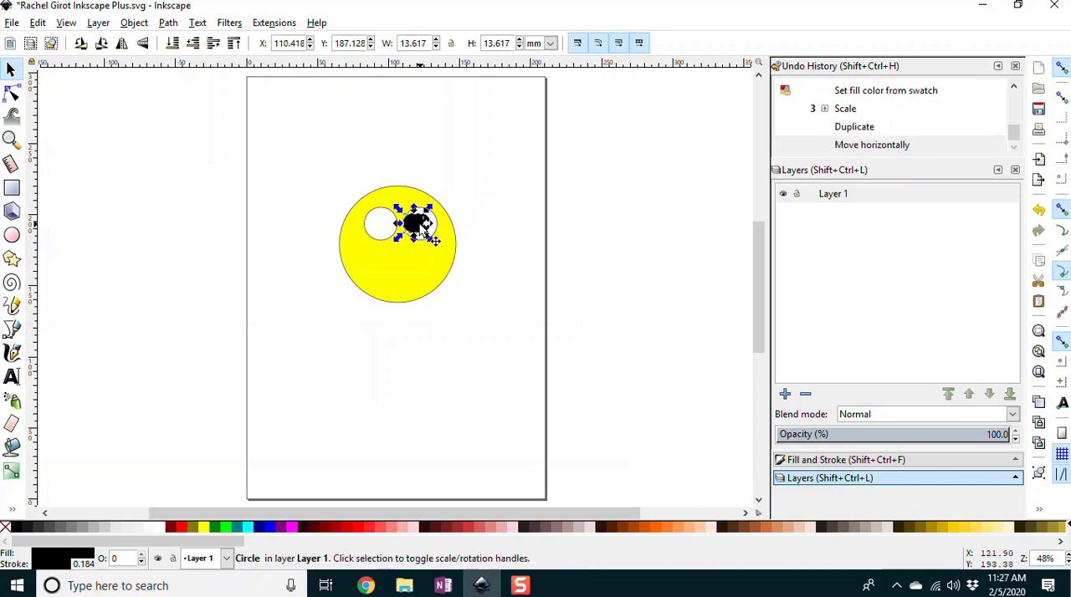
key("Left")
key("Left")
key("Left")
key("Left")
key("Left")
key("Left")
key("Left")
key("Left")
key("Left")
left_click(643, 224)
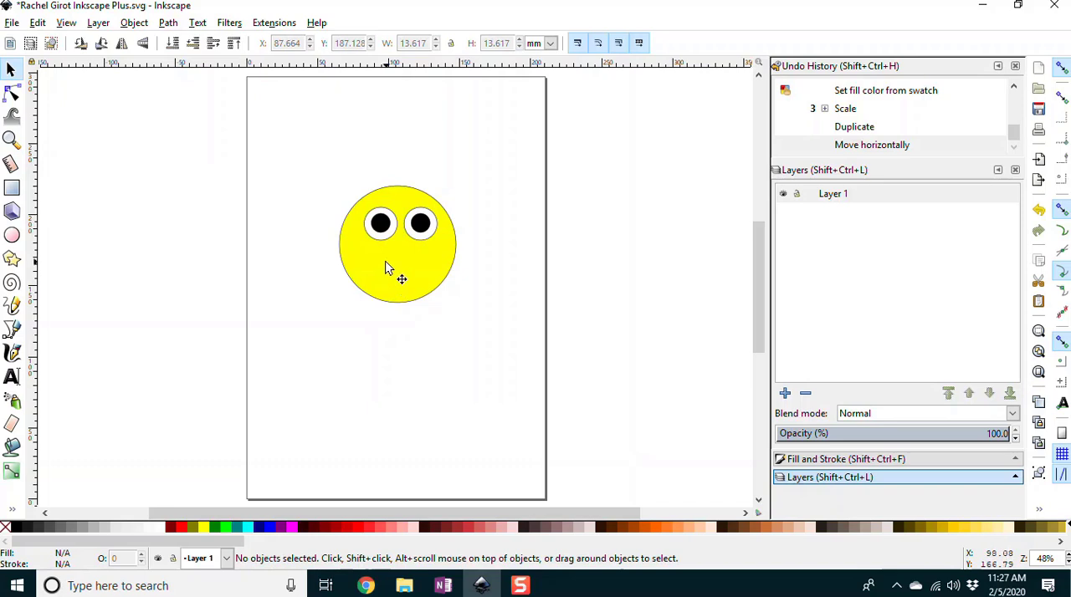
Step: Draw a red-filled circle below the eyes as the mouth and scale it to about 23.6 mm wide
left_click(11, 189)
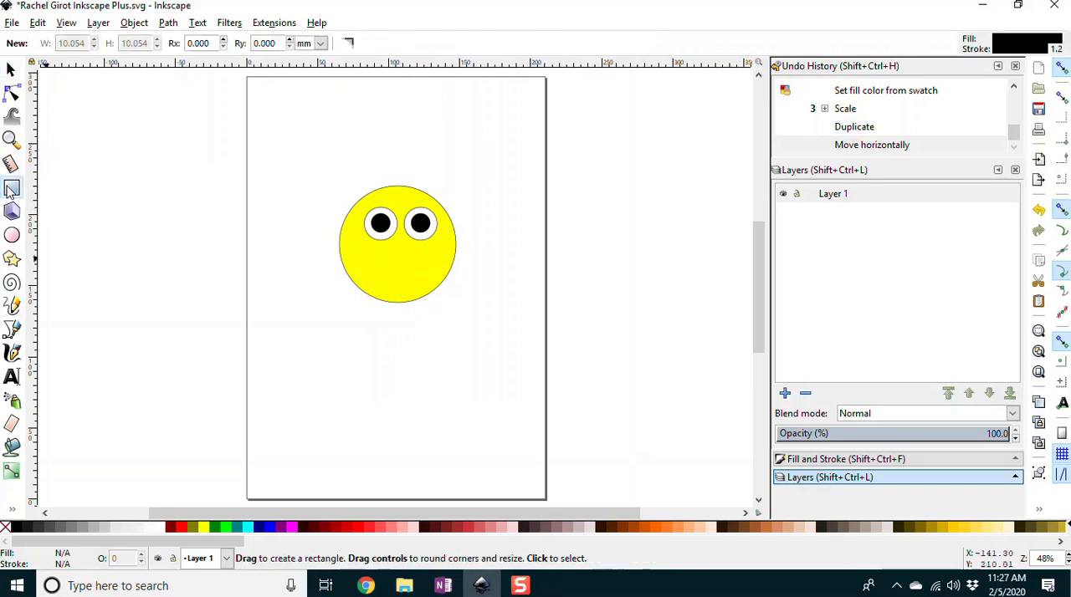
left_click(12, 236)
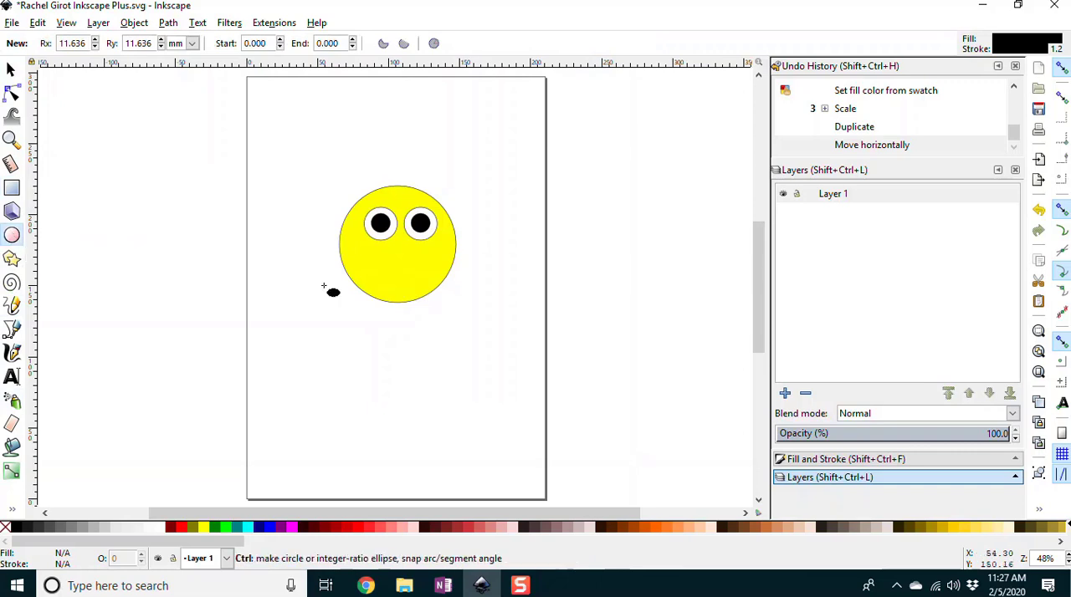
left_click_drag(387, 257, 416, 286)
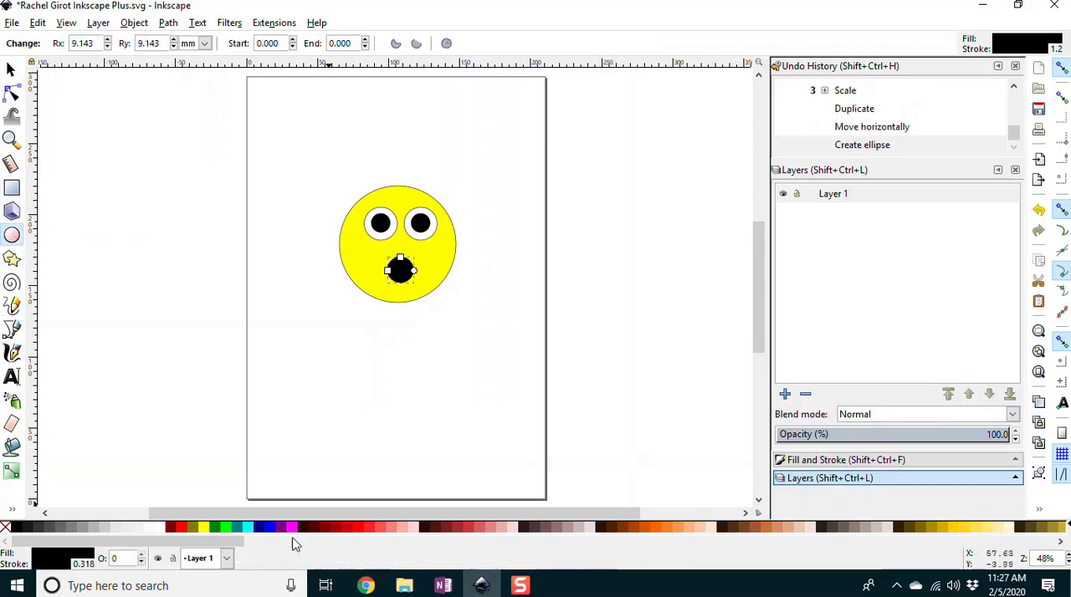
left_click(181, 528)
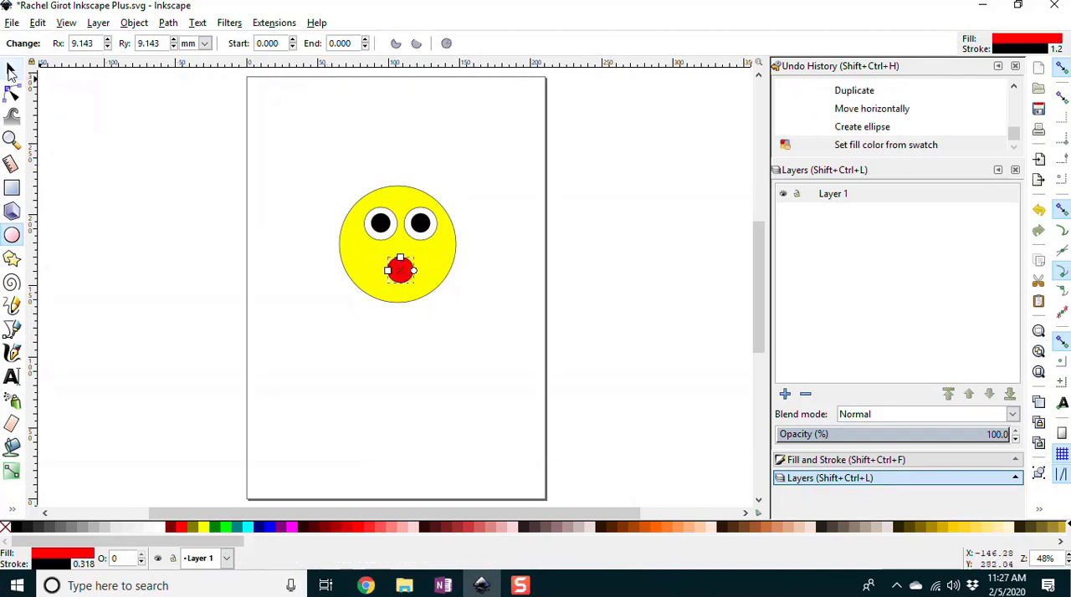
left_click(11, 69)
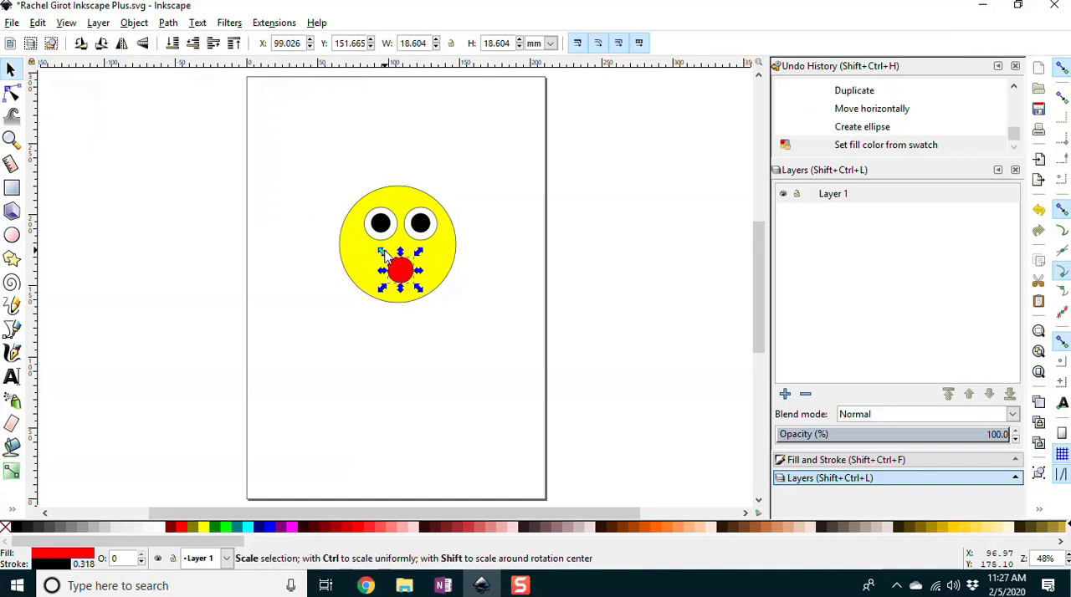
left_click_drag(382, 254, 365, 242)
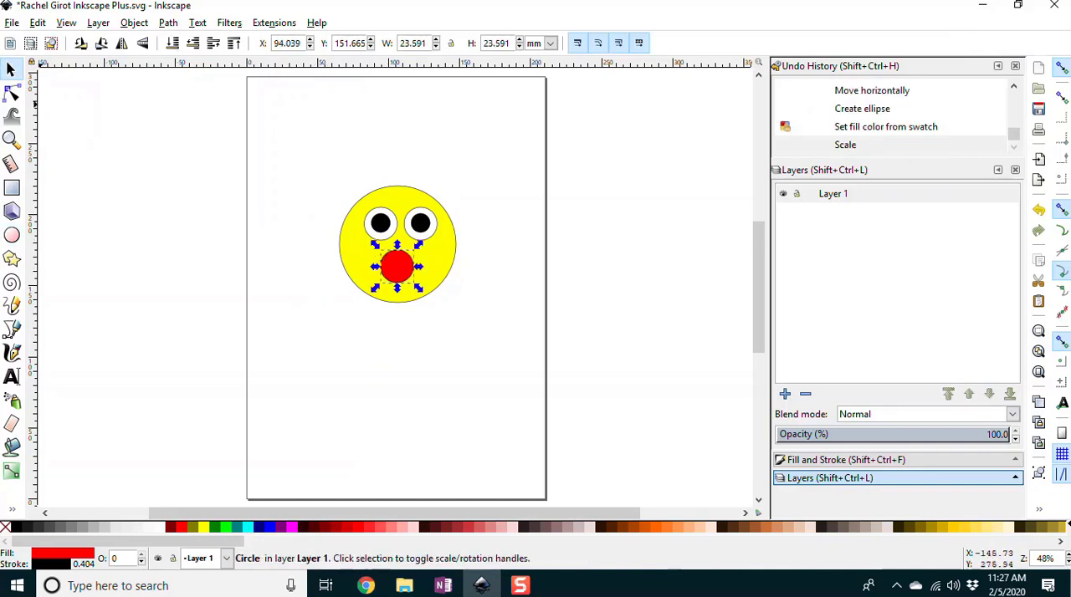
Step: Draw a rectangle about 29.4 mm wide and 7.8 mm high above the face's left side and fill it black
left_click(12, 191)
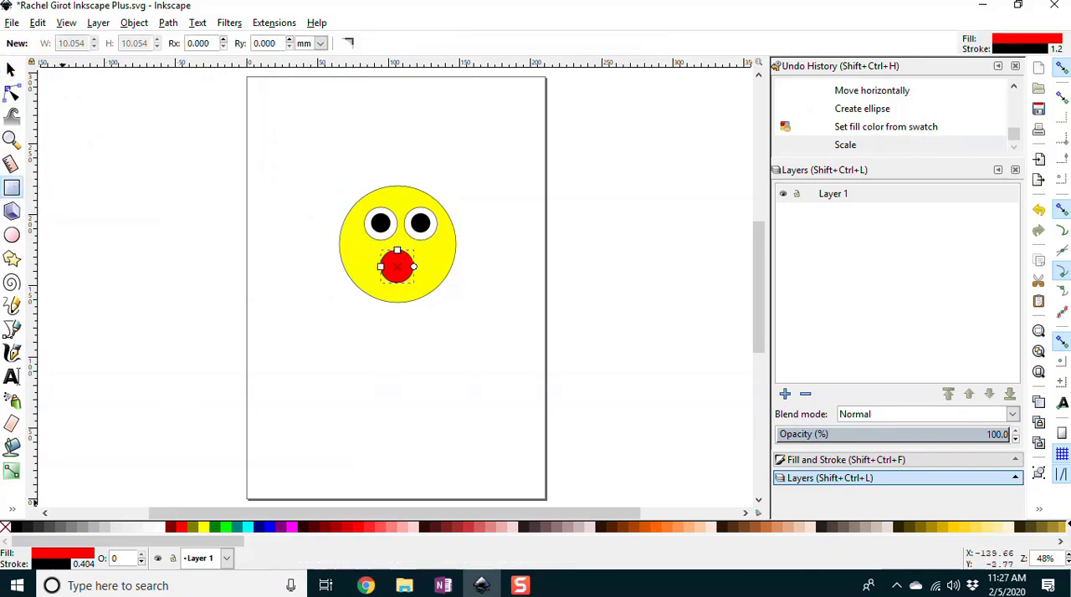
left_click_drag(320, 169, 362, 179)
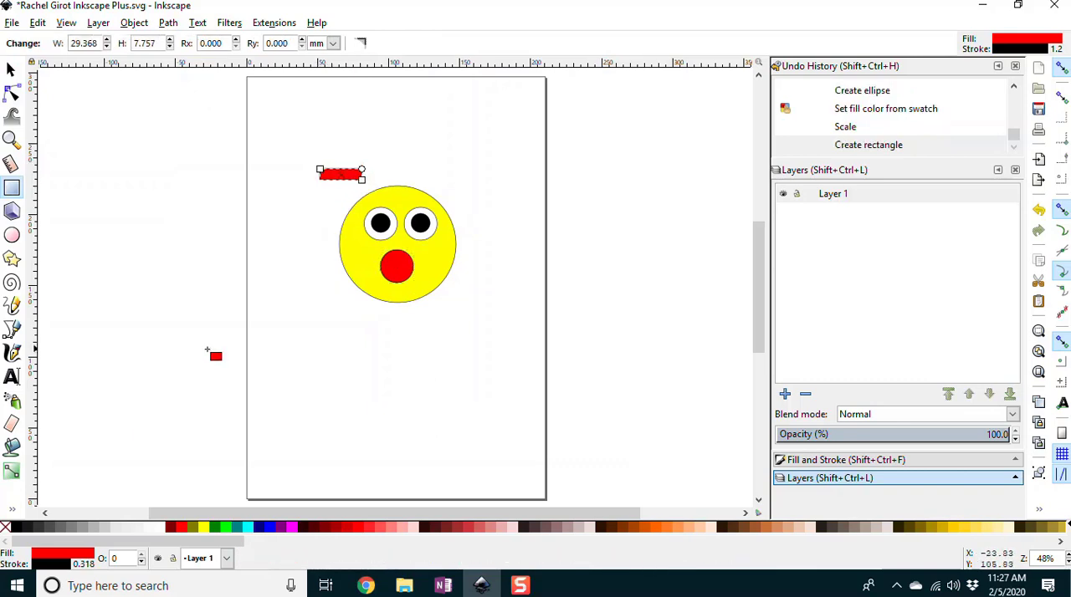
left_click(15, 528)
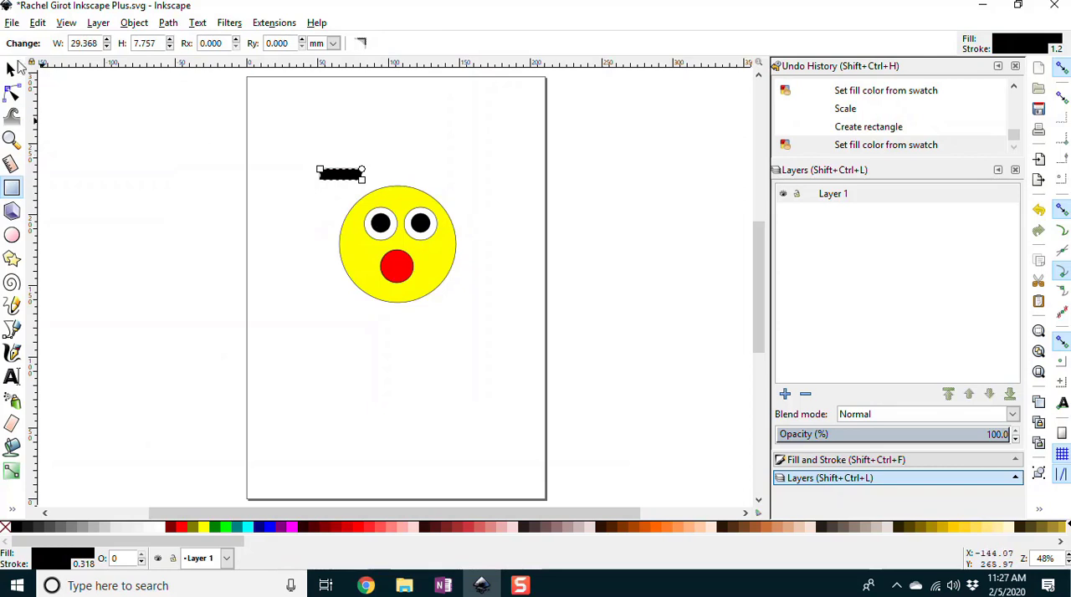
Step: Rotate the black rectangle clockwise and move it to X 77.917, Y 197.486 mm as a slanted eyebrow over the left eye
left_click(12, 68)
left_click(360, 175)
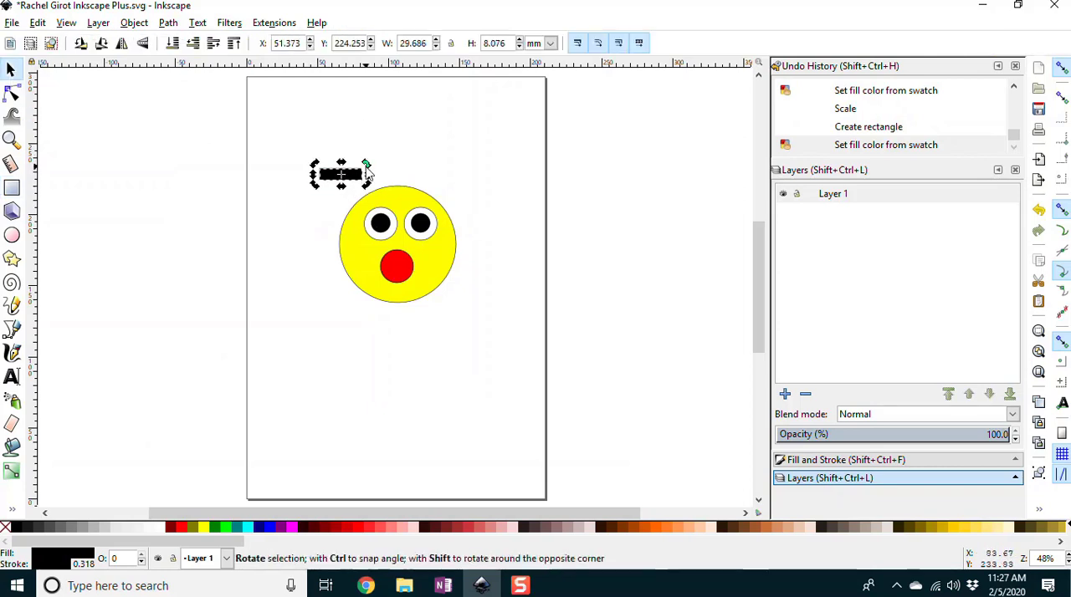
left_click_drag(366, 164, 370, 200)
Step: Duplicate the eyebrow, mirror the copy horizontally and place it over the right eye at X 107.273 mm
left_click(38, 23)
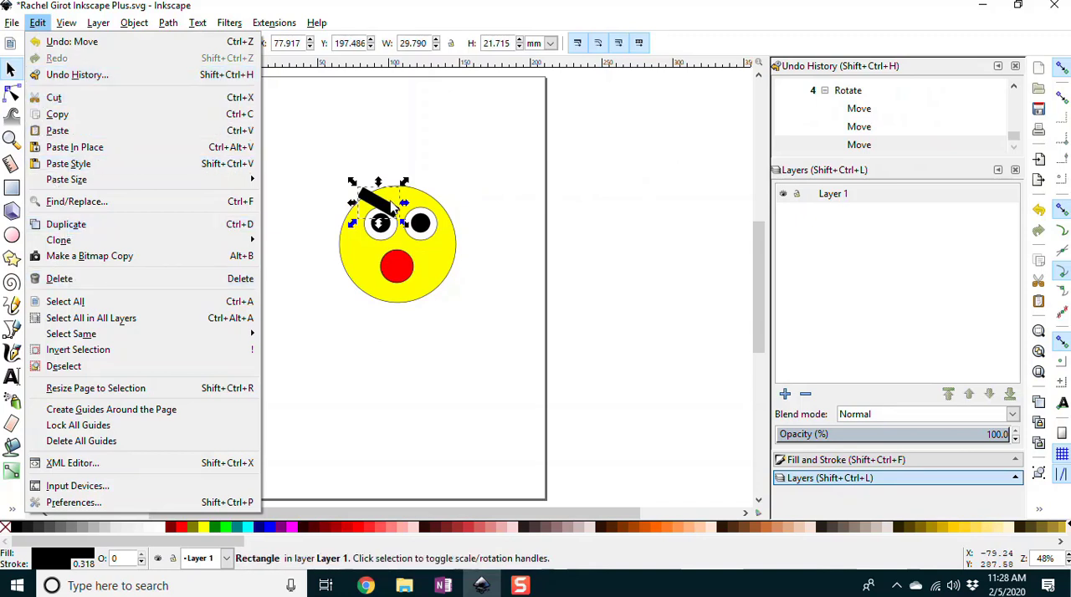
left_click(390, 205)
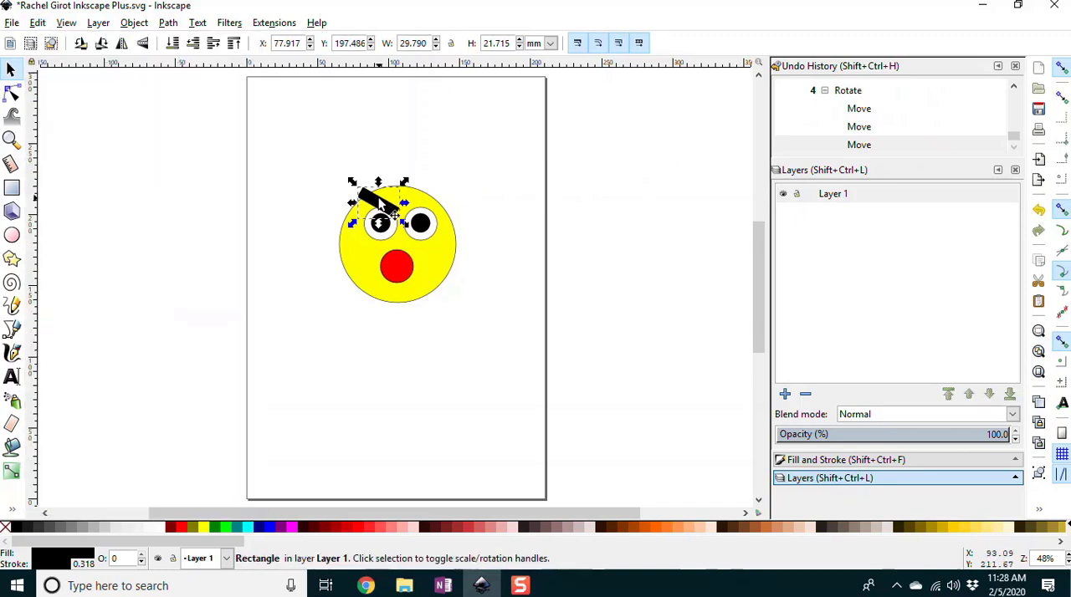
key("ctrl+d")
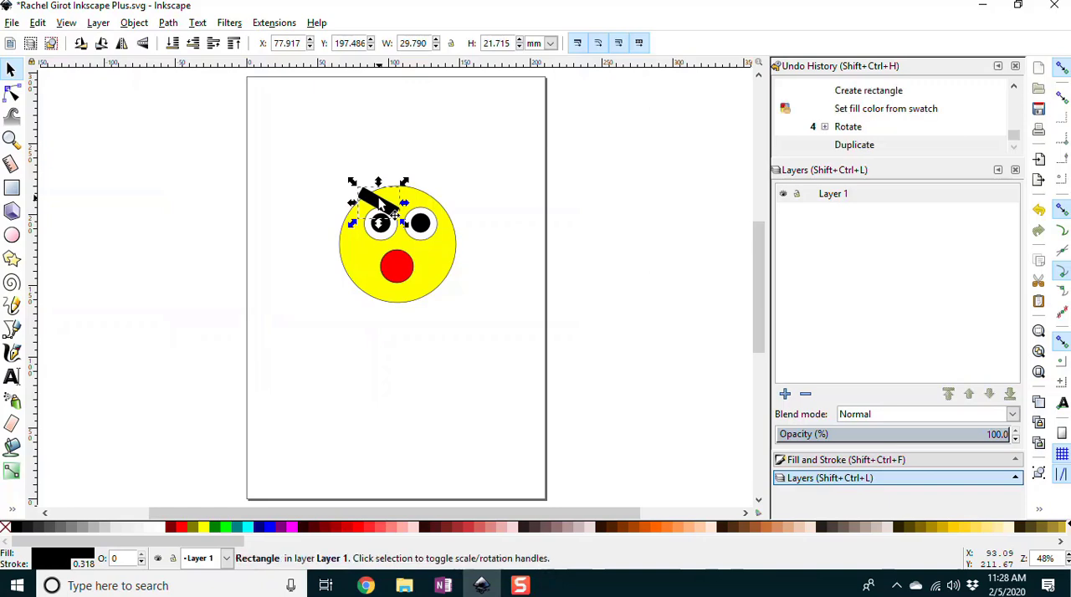
left_click(37, 25)
mouse_move(137, 25)
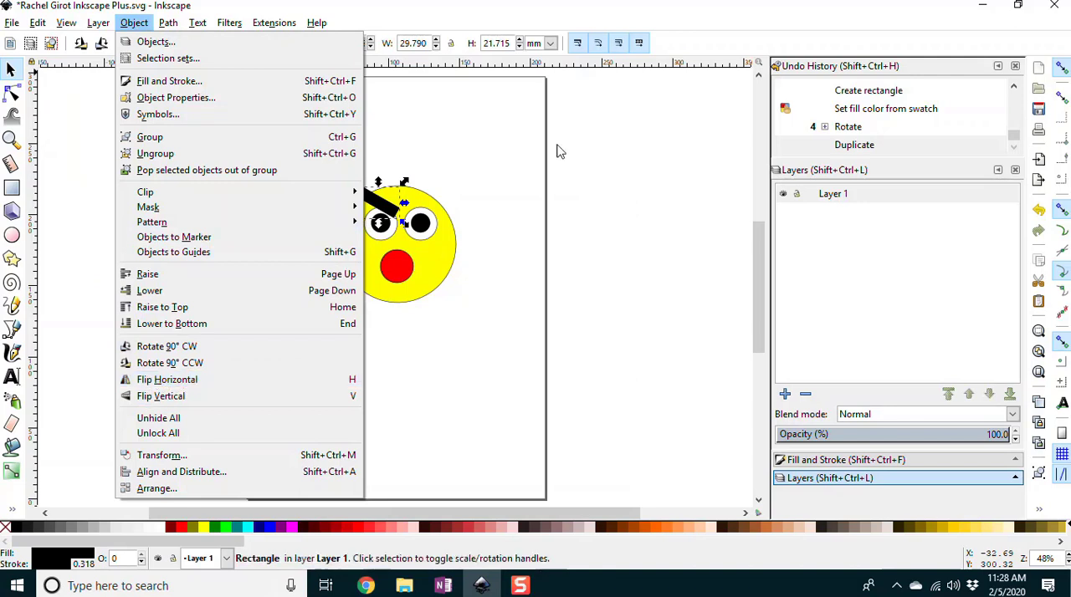
left_click(385, 201)
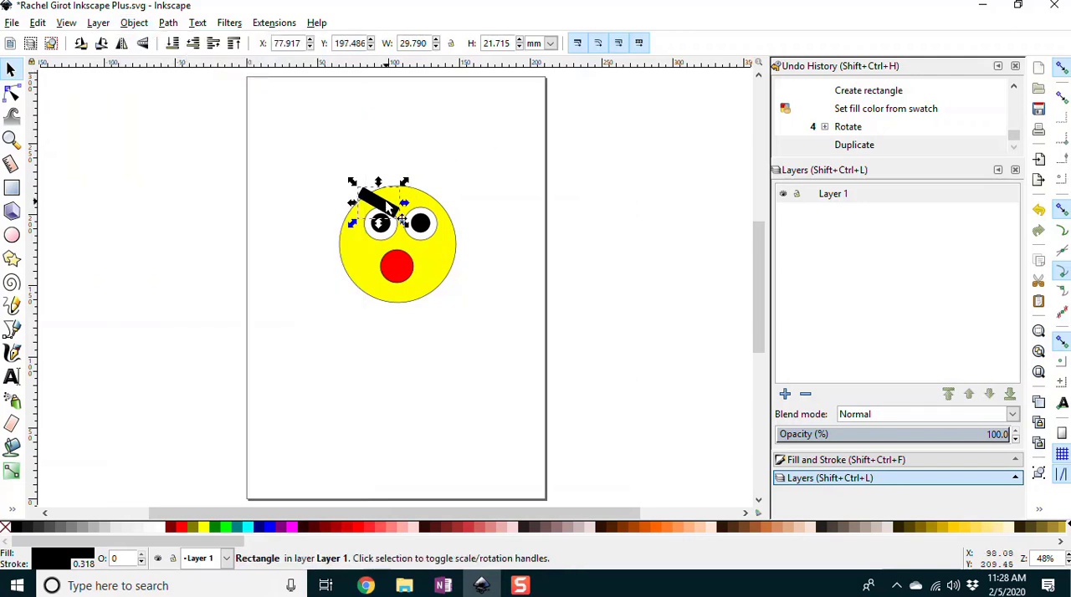
key("h")
left_click_drag(384, 200, 428, 201)
left_click(508, 213)
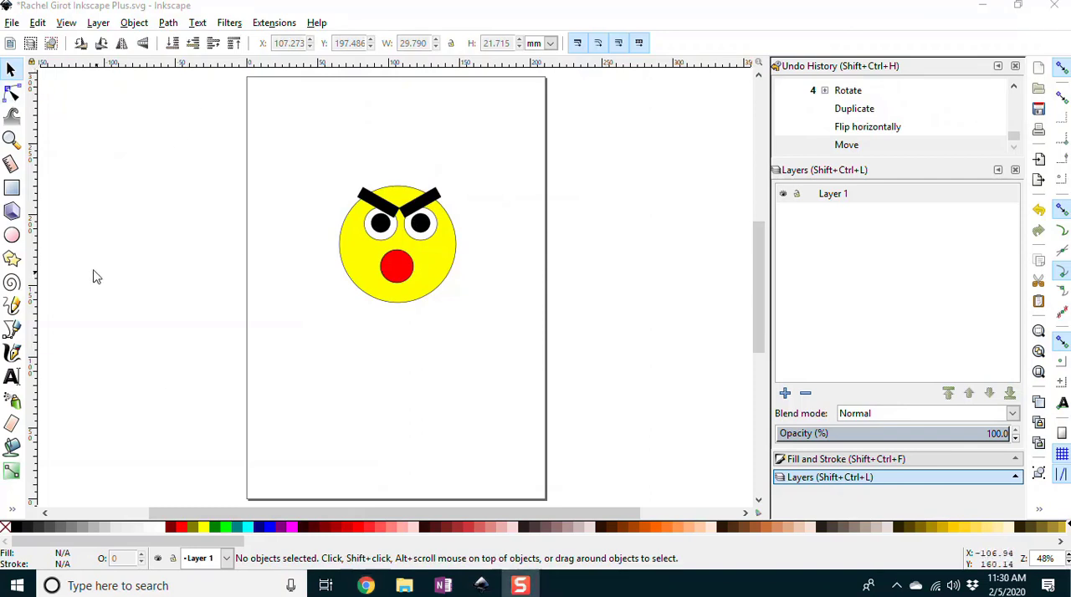
left_click(168, 24)
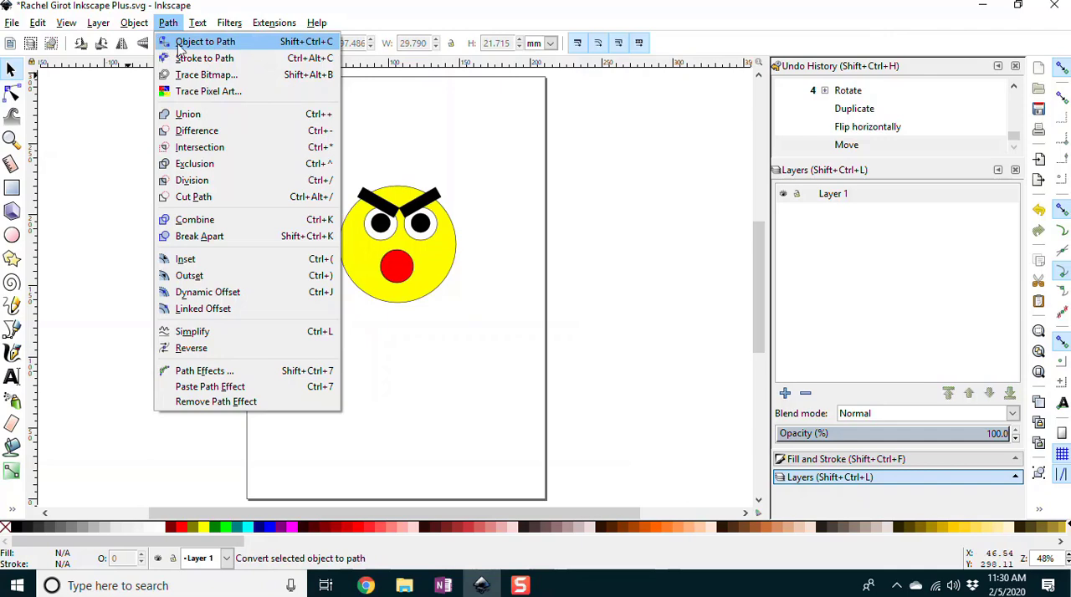
mouse_move(168, 24)
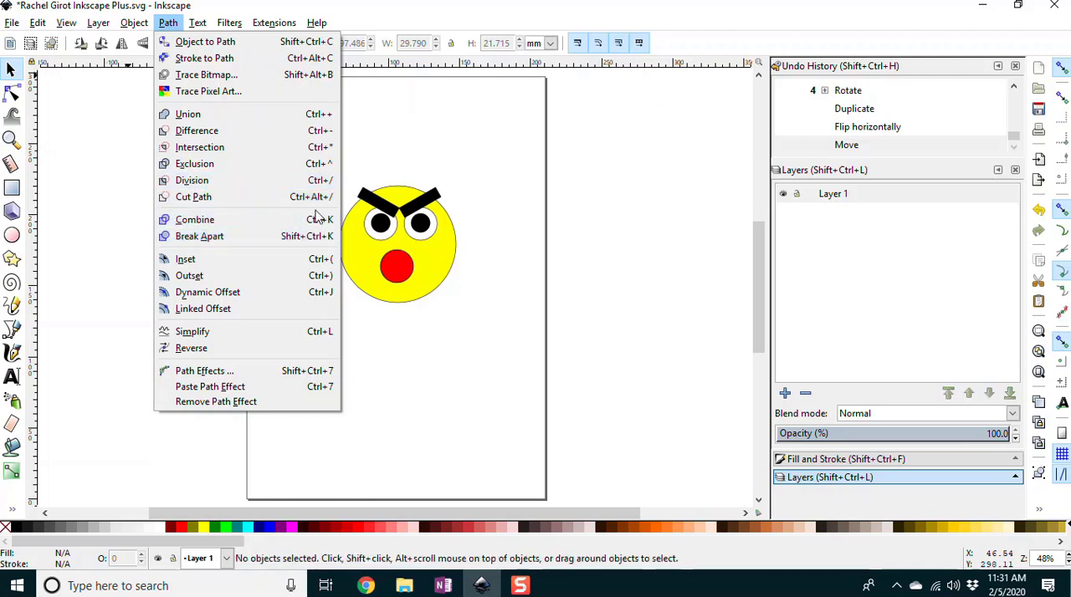
left_click(383, 136)
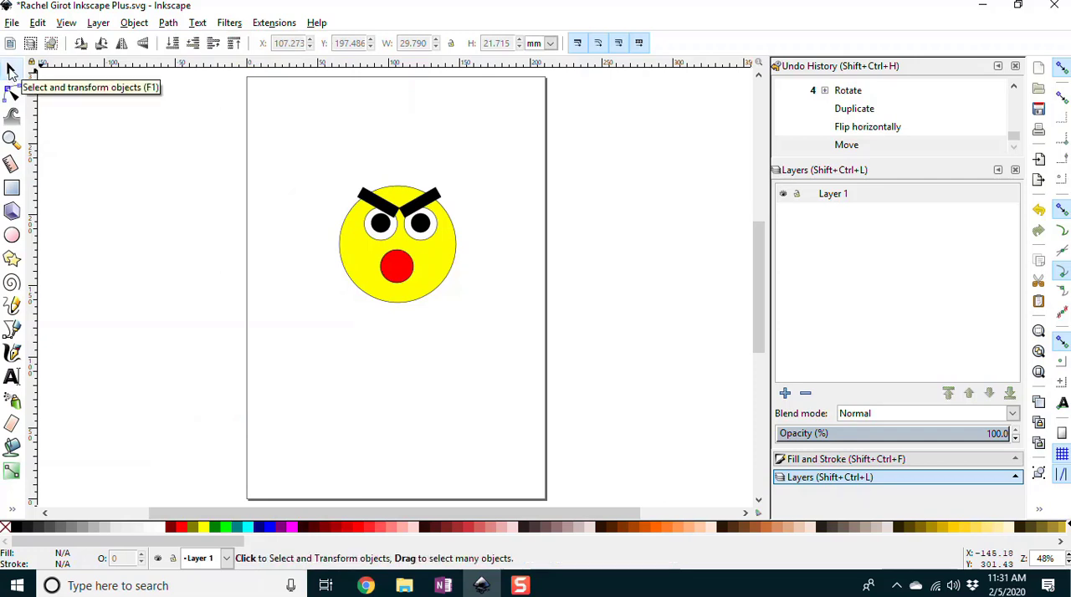
Step: Move the face off the page to the left, leaving the red mouth alone on the page at X 76.861, Y 163.302 mm
left_click_drag(319, 152, 486, 333)
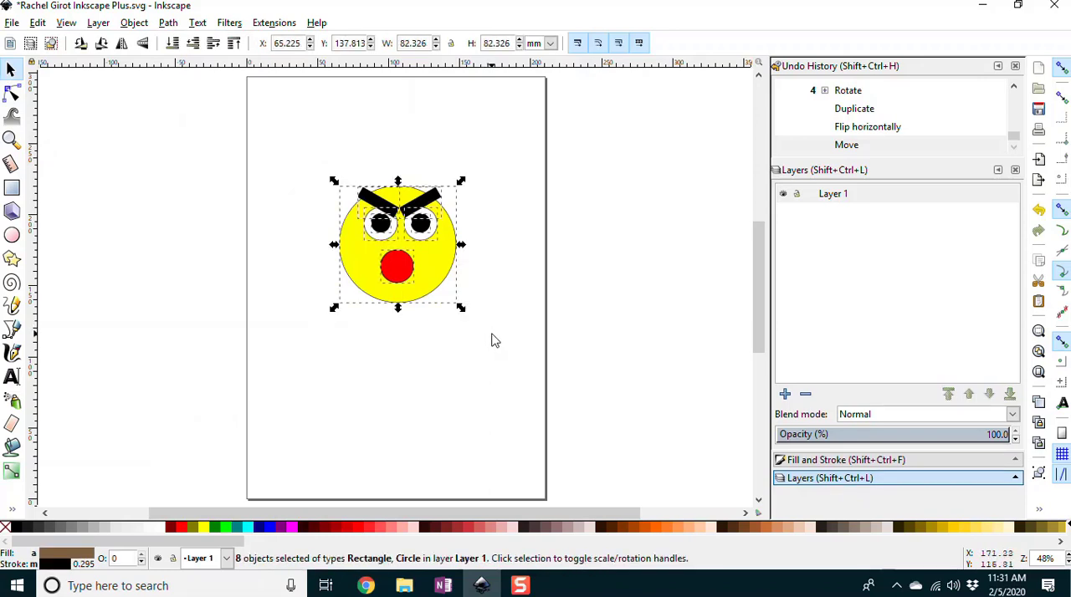
left_click_drag(429, 268, 392, 261)
left_click(168, 333)
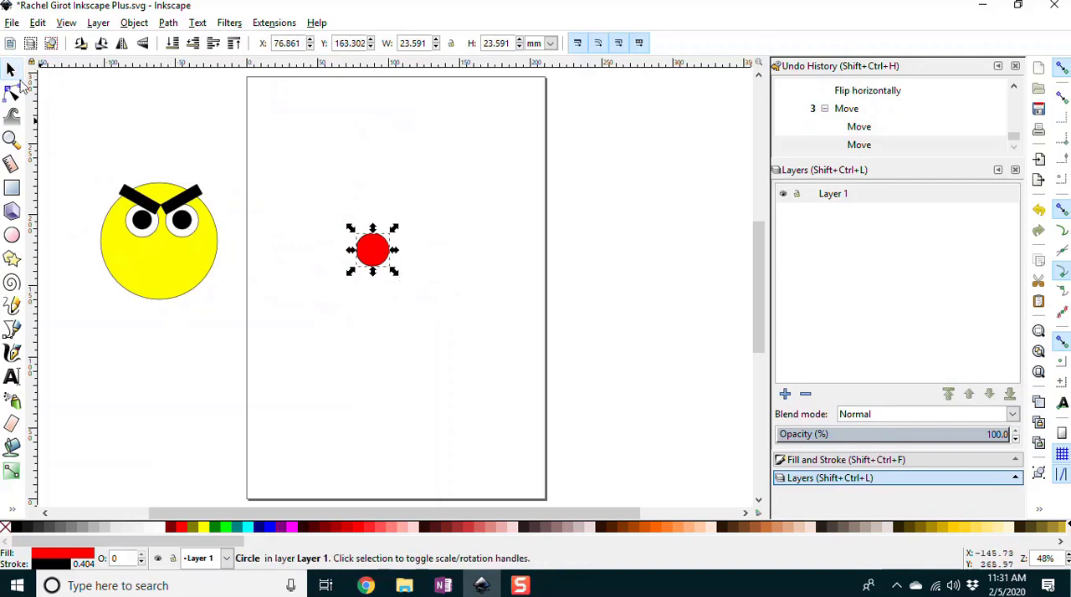
Step: Remove the black outline from the red mouth circle by setting its stroke to none
left_click(11, 139)
left_click_drag(316, 201, 445, 306)
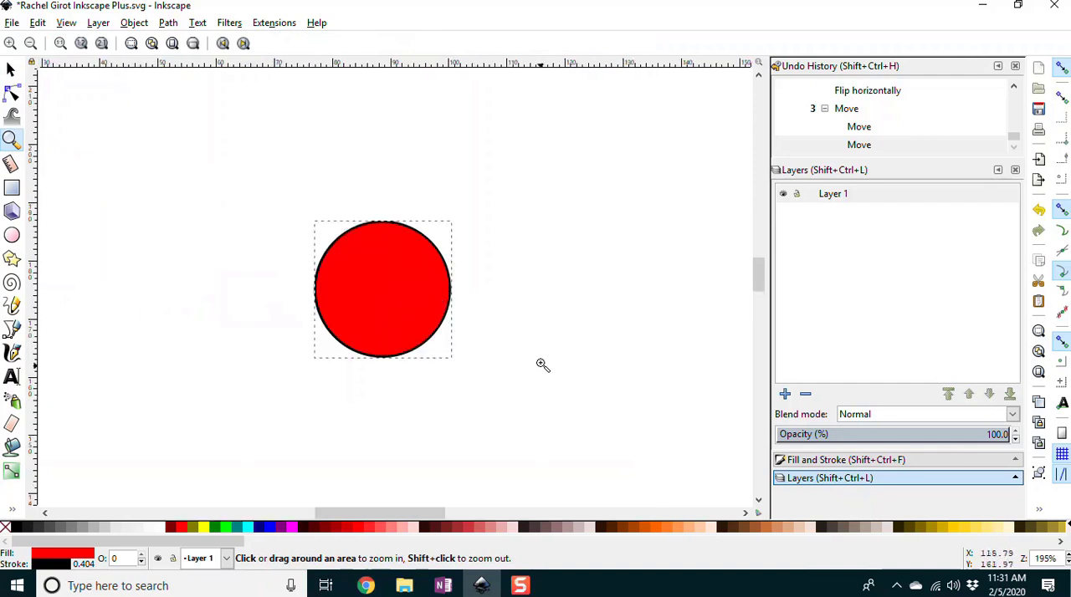
left_click(11, 68)
left_click(227, 196)
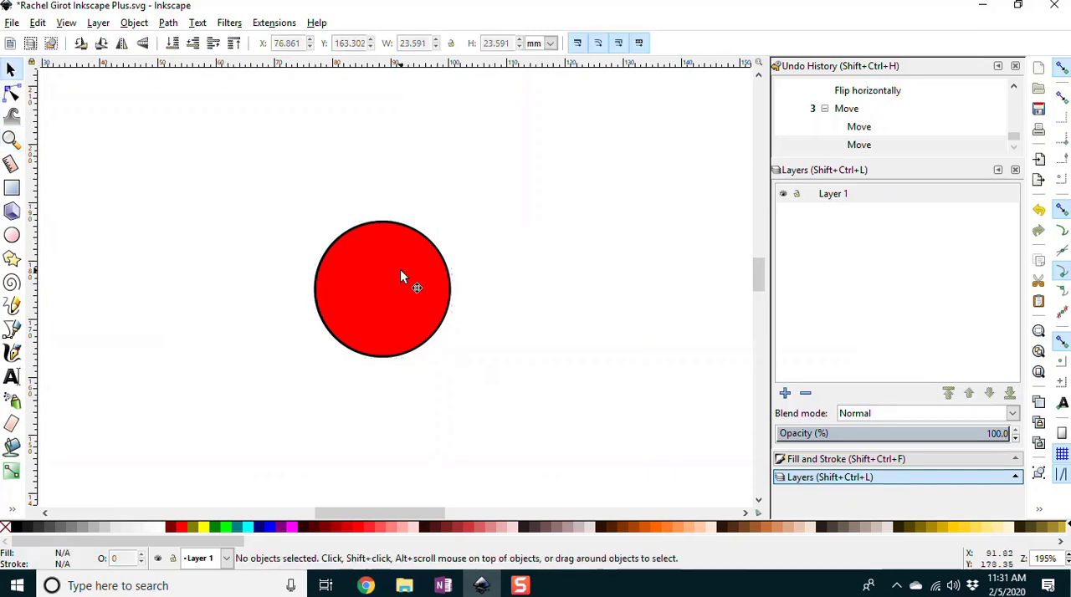
left_click(371, 272)
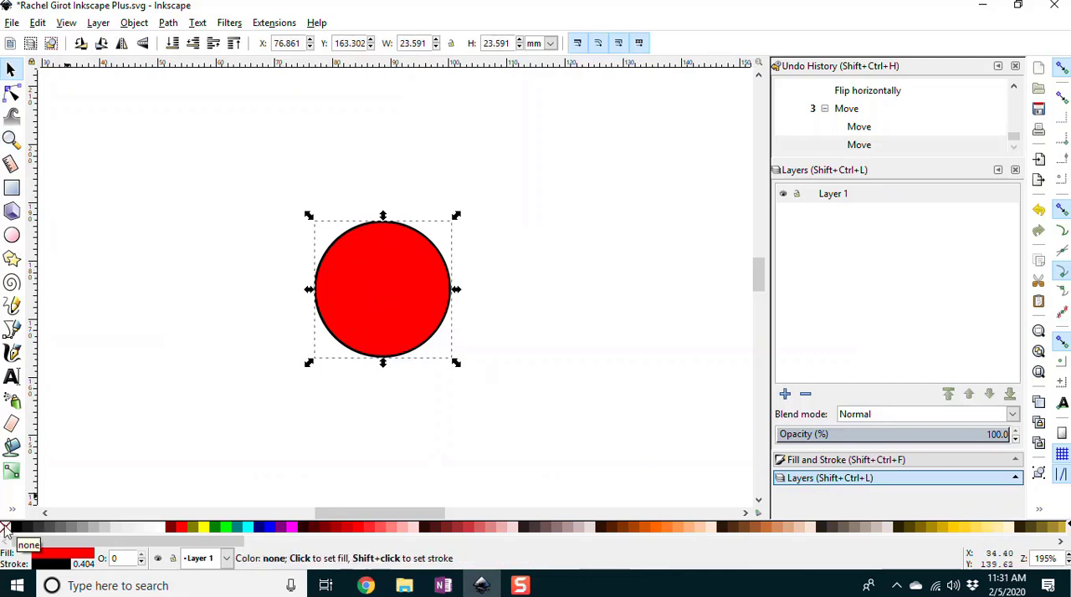
key("shift")
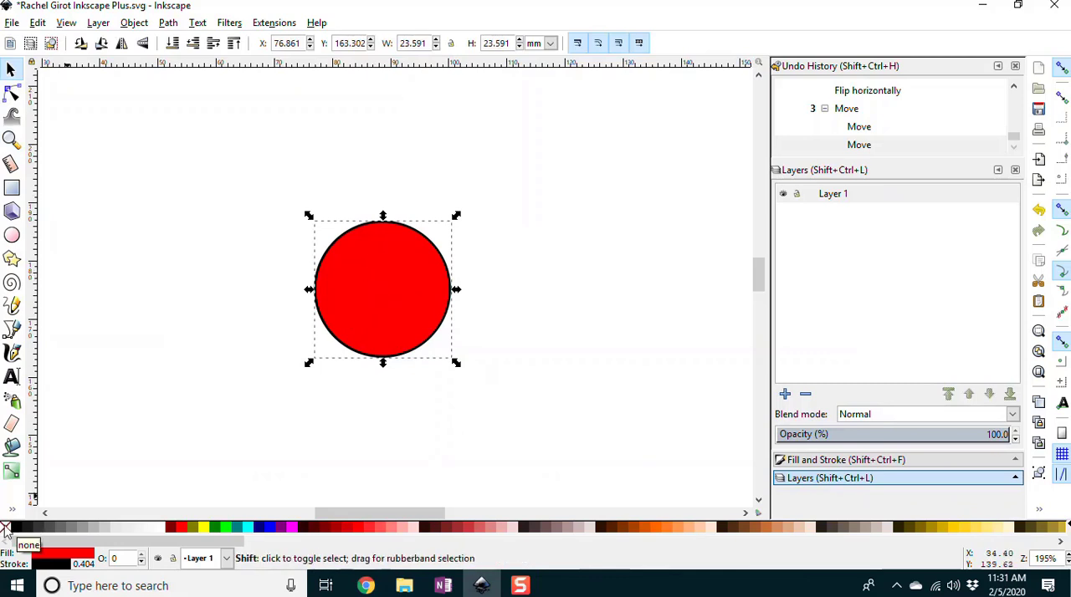
left_click(5, 529, "shift")
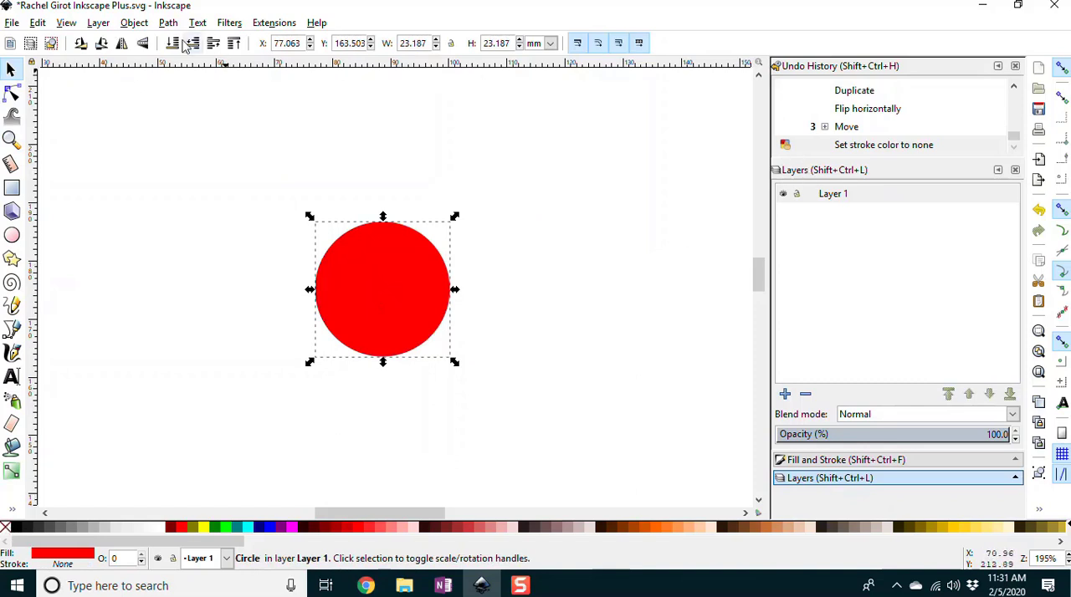
Step: Open the Fill and Stroke settings, check the red circle's stroke paint, and deselect the circle
left_click(133, 23)
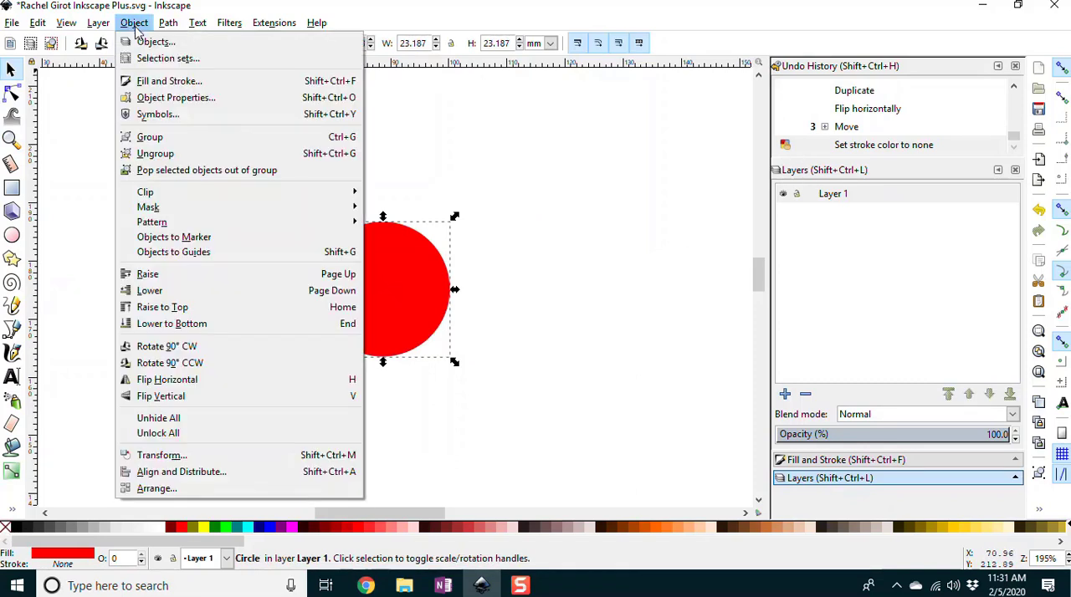
left_click(147, 81)
left_click(847, 194)
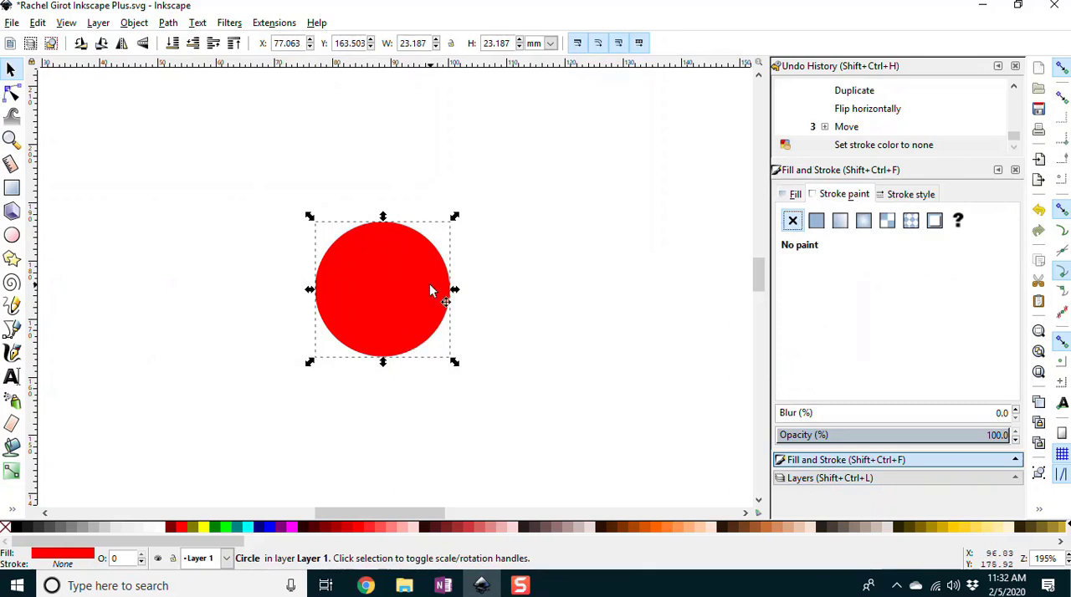
left_click(539, 254)
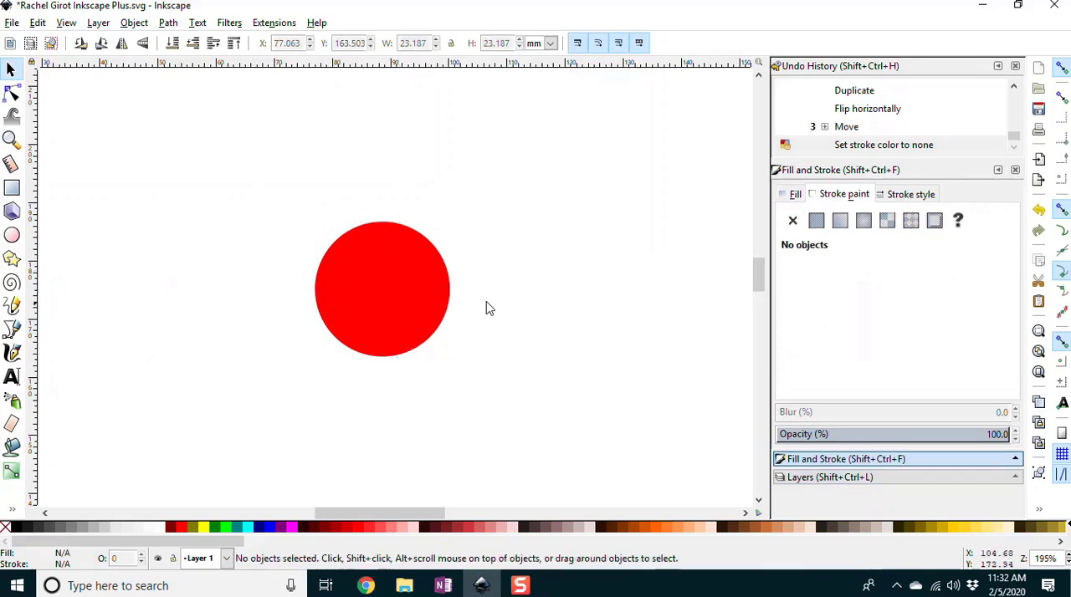
Step: Try reshaping the red circle into an arc or segment with its end-point handle, and deselect it
left_click(378, 285)
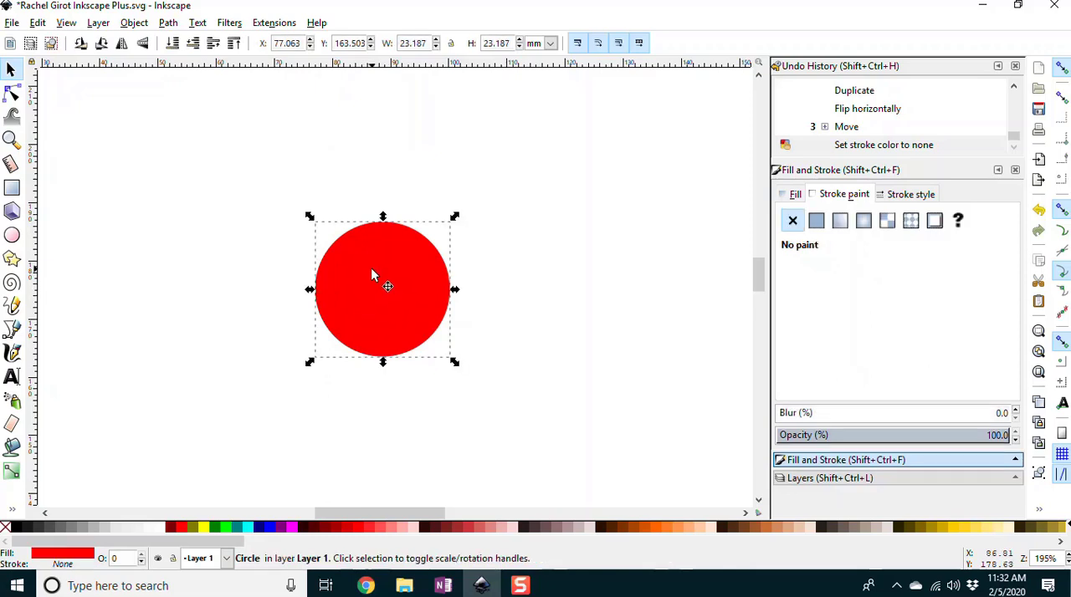
left_click(13, 237)
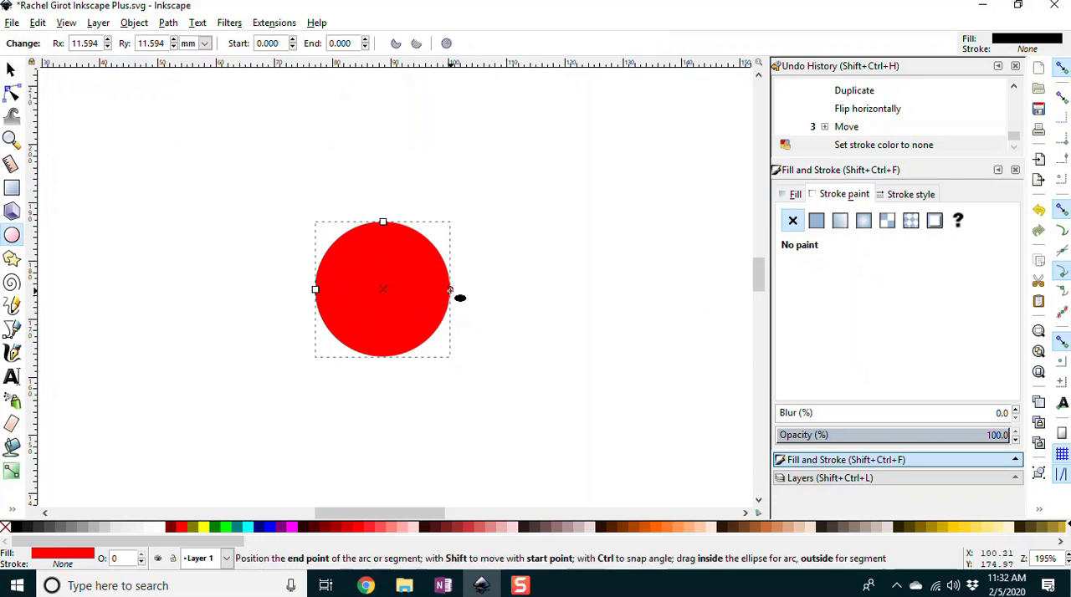
mouse_move(451, 290)
left_mouse_down()
mouse_move(415, 246)
mouse_move(330, 263)
mouse_move(317, 291)
mouse_move(327, 256)
mouse_move(402, 239)
mouse_move(377, 278)
mouse_move(399, 276)
mouse_move(352, 291)
mouse_move(376, 296)
mouse_move(315, 290)
mouse_move(308, 212)
mouse_move(272, 194)
mouse_move(270, 161)
mouse_move(216, 181)
mouse_move(353, 152)
mouse_move(470, 222)
mouse_move(437, 163)
mouse_move(218, 163)
mouse_move(364, 164)
mouse_move(396, 145)
mouse_move(365, 167)
mouse_move(374, 317)
mouse_move(388, 305)
mouse_move(329, 268)
mouse_move(354, 287)
mouse_move(397, 228)
mouse_move(451, 289)
left_mouse_up()
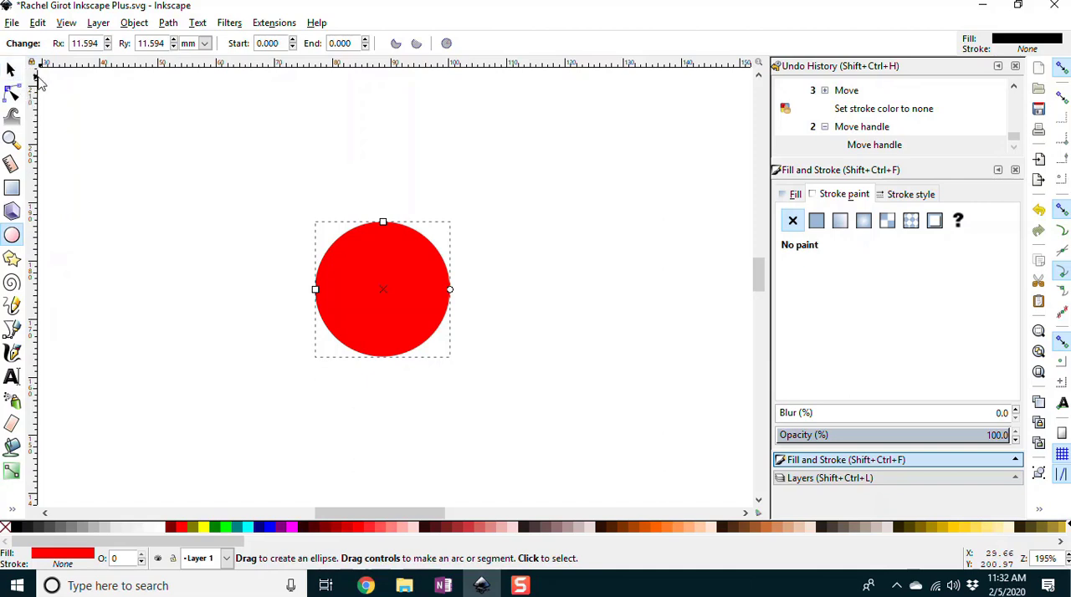
left_click(11, 69)
left_click(192, 178)
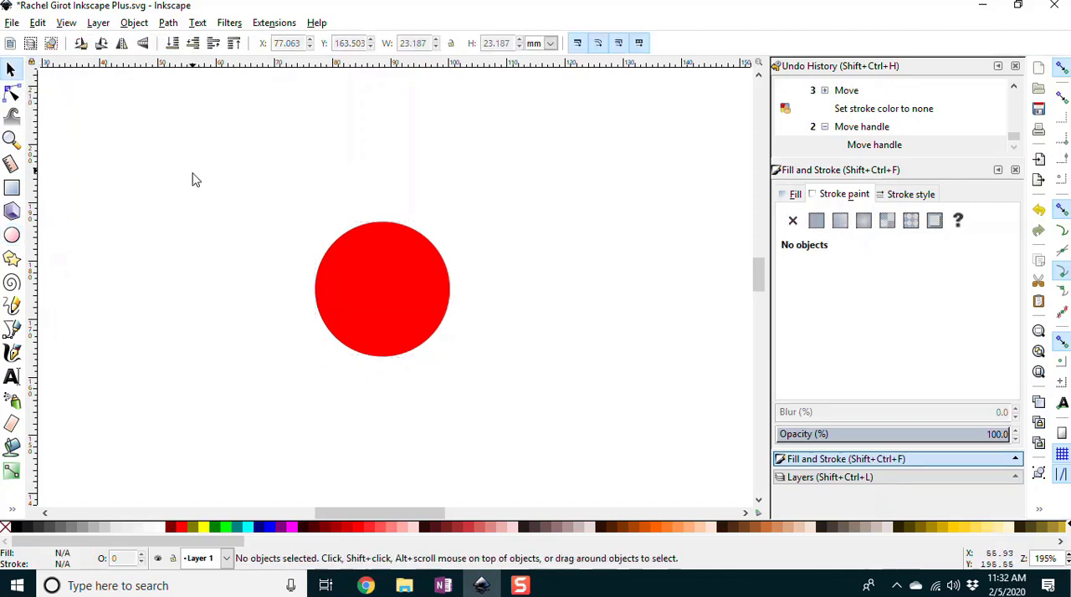
Step: Draw a black rectangle about 55.7 mm wide and 23.6 mm high covering the upper part of the red circle
left_click(12, 188)
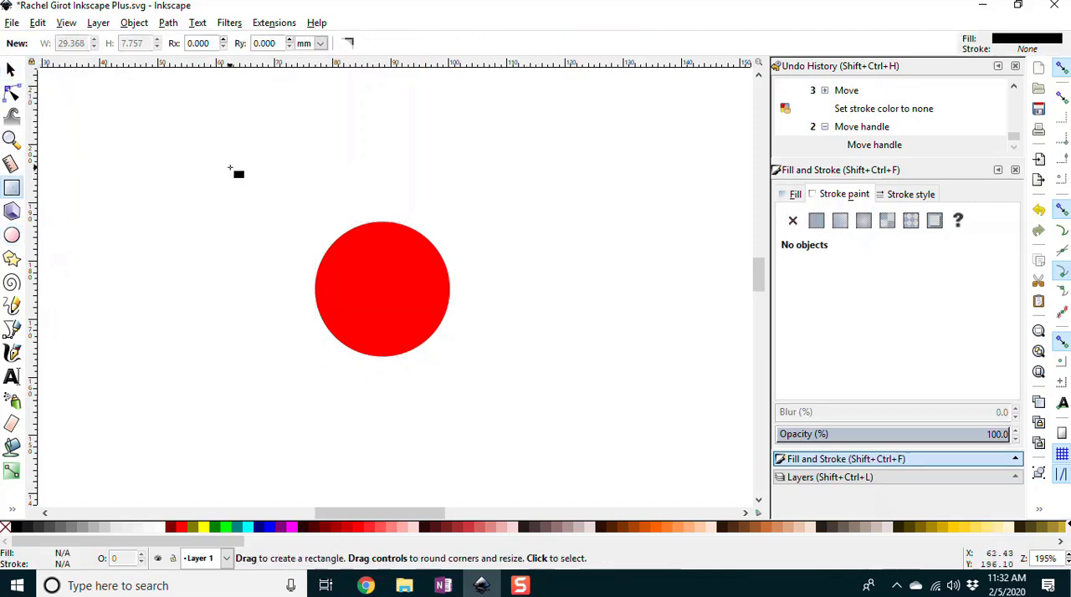
mouse_move(236, 166)
left_mouse_down()
mouse_move(286, 276)
mouse_move(576, 308)
mouse_move(560, 304)
left_mouse_up()
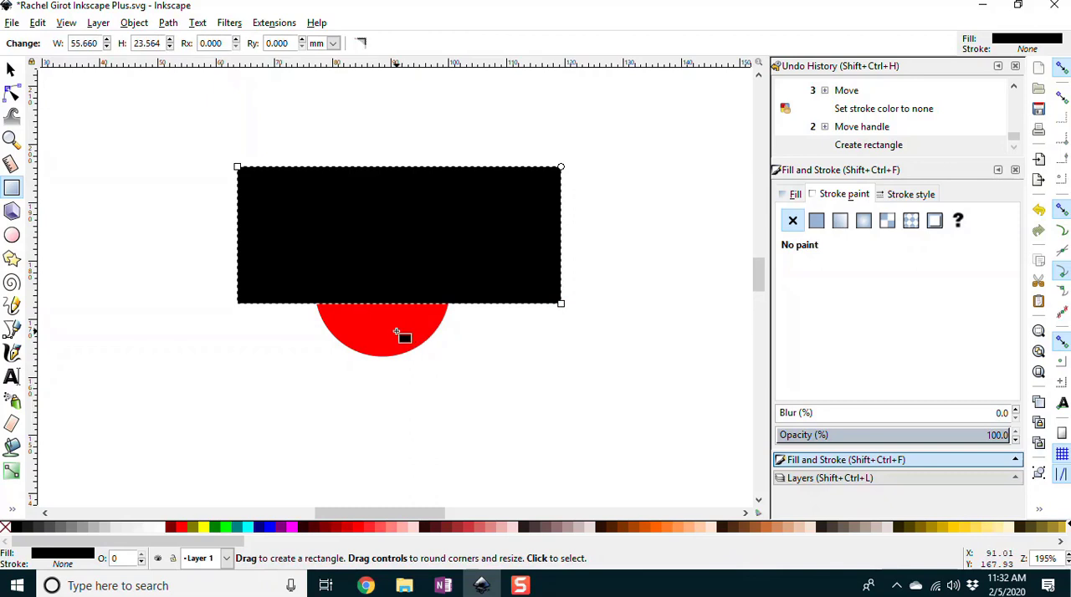
Step: Try subtracting the black rectangle from the red circle with Difference, and undo the operation
left_click(12, 71)
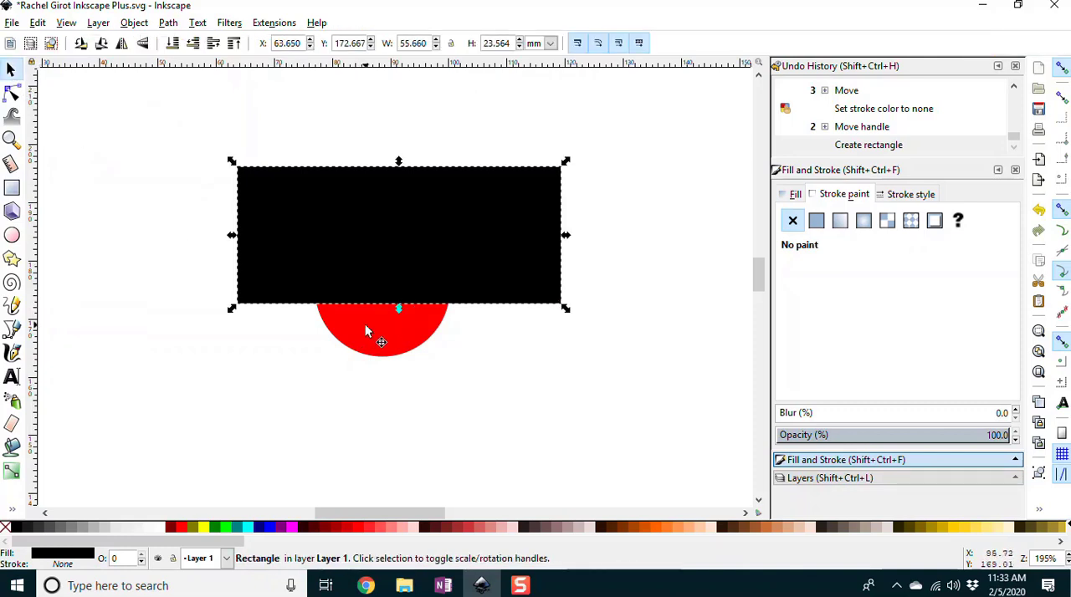
left_click(309, 351)
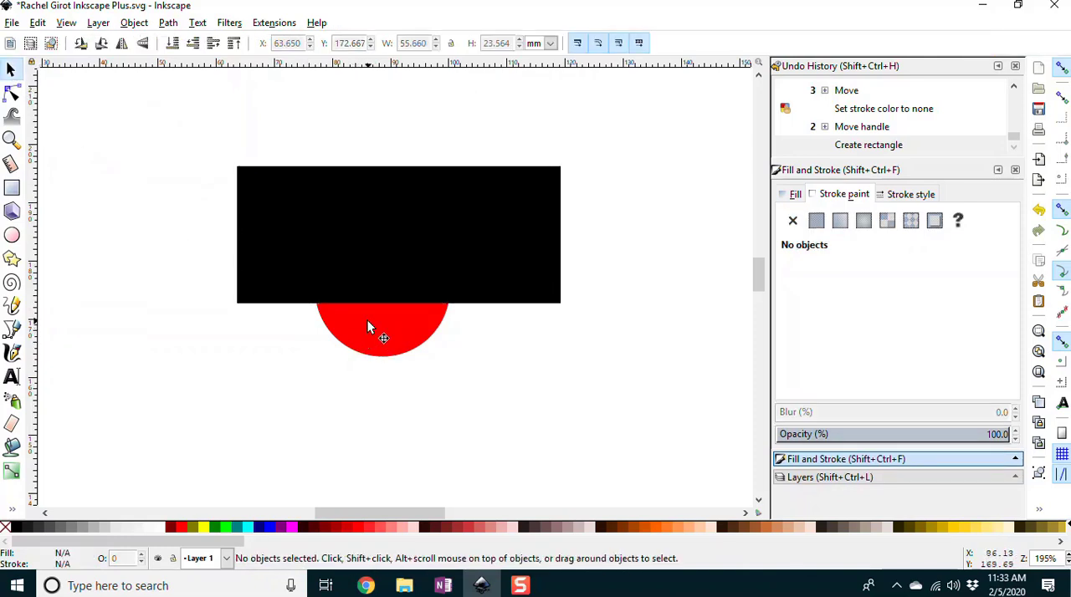
left_click(365, 328)
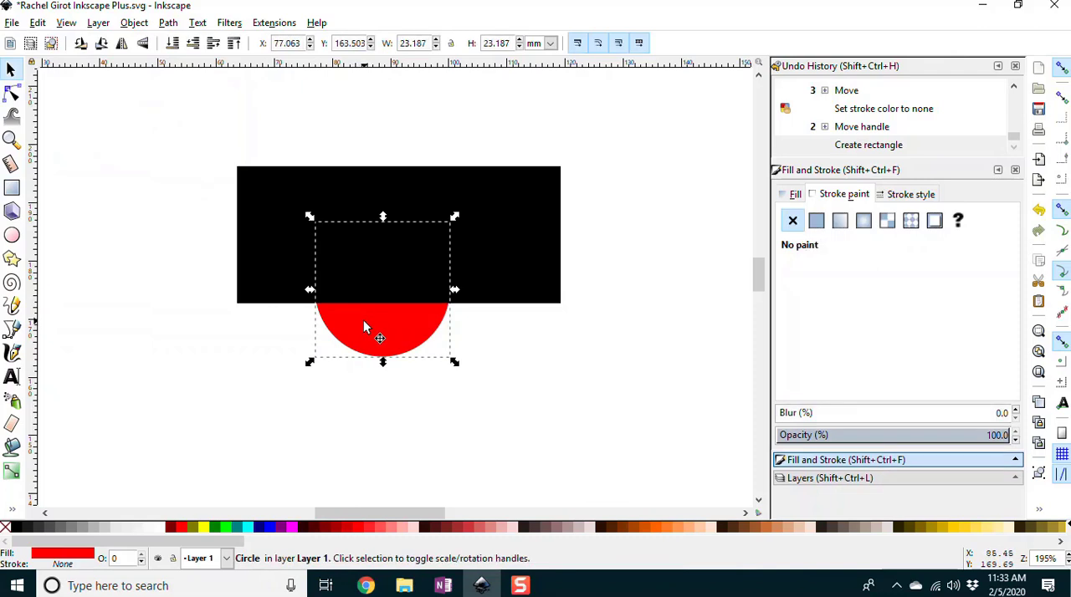
left_click(486, 242, "shift")
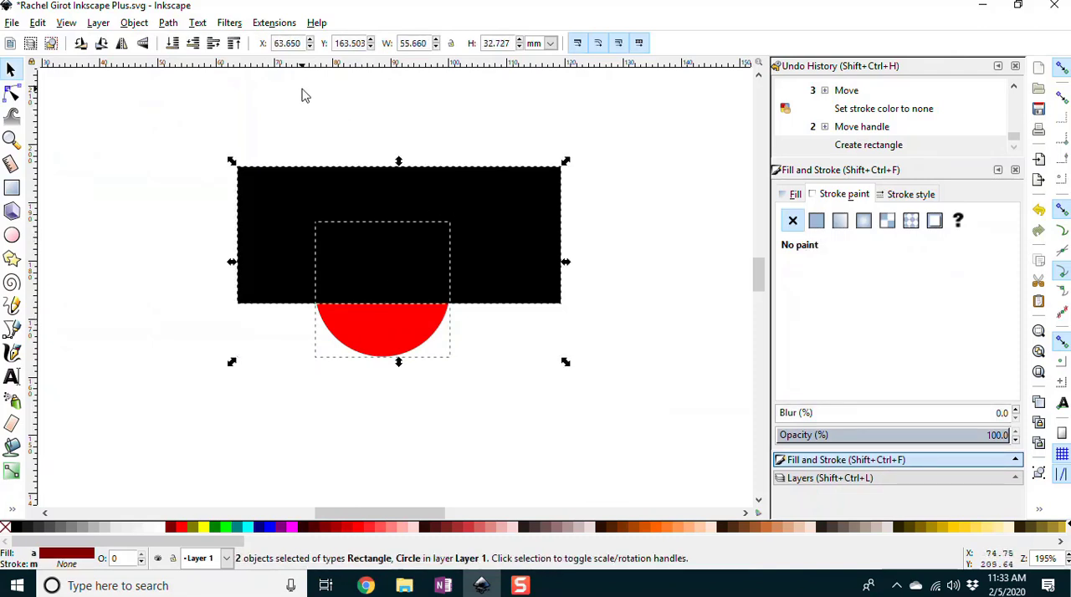
left_click(164, 25)
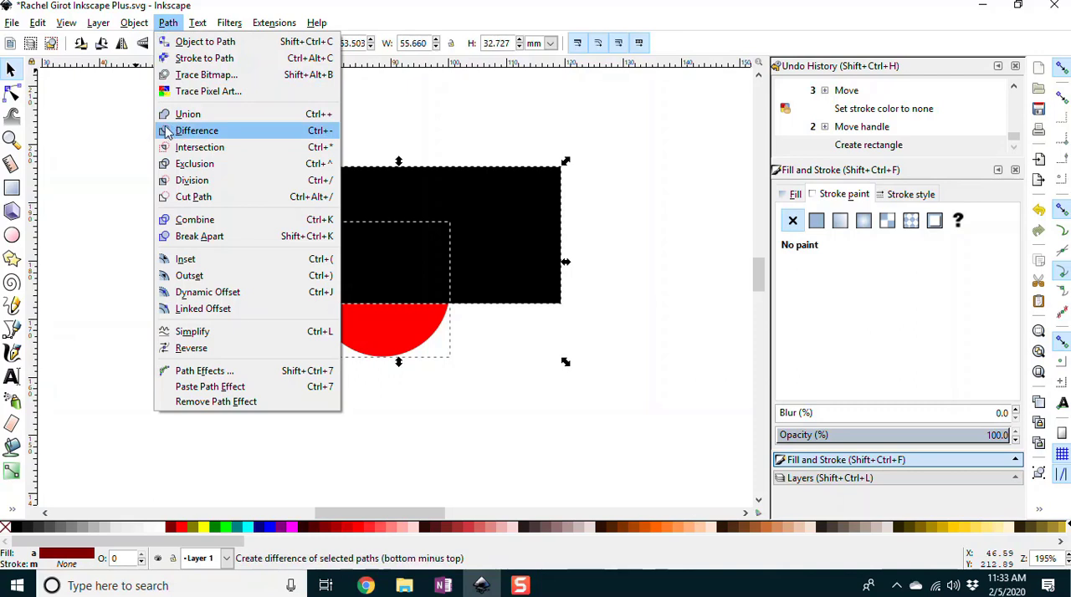
left_click(190, 132)
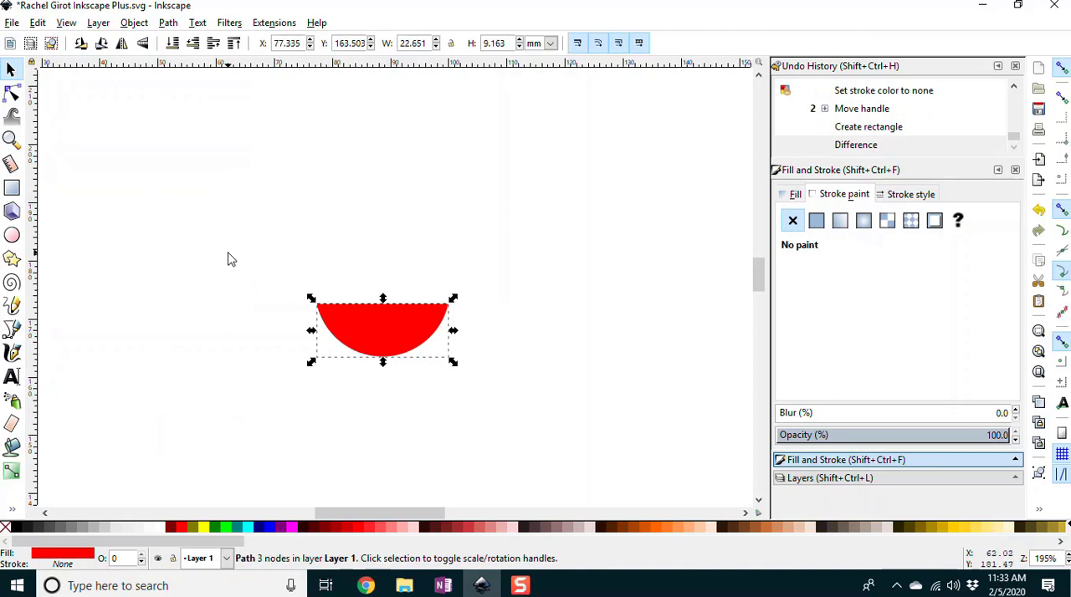
key("ctrl+z")
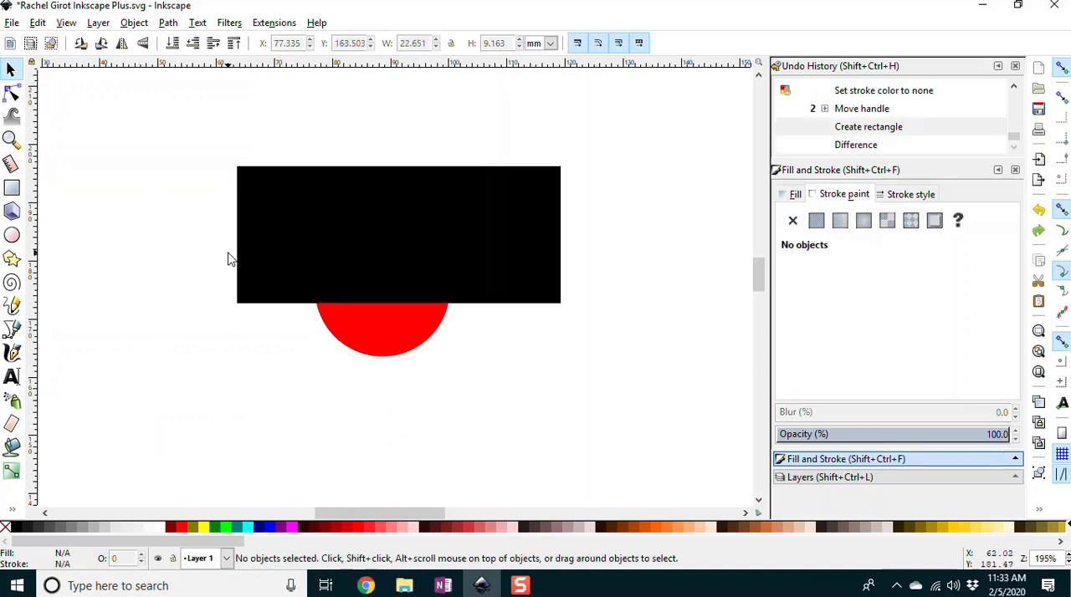
Step: Subtract the black rectangle from the red circle with Difference to leave a half-circle mouth, and deselect it
left_click(358, 245)
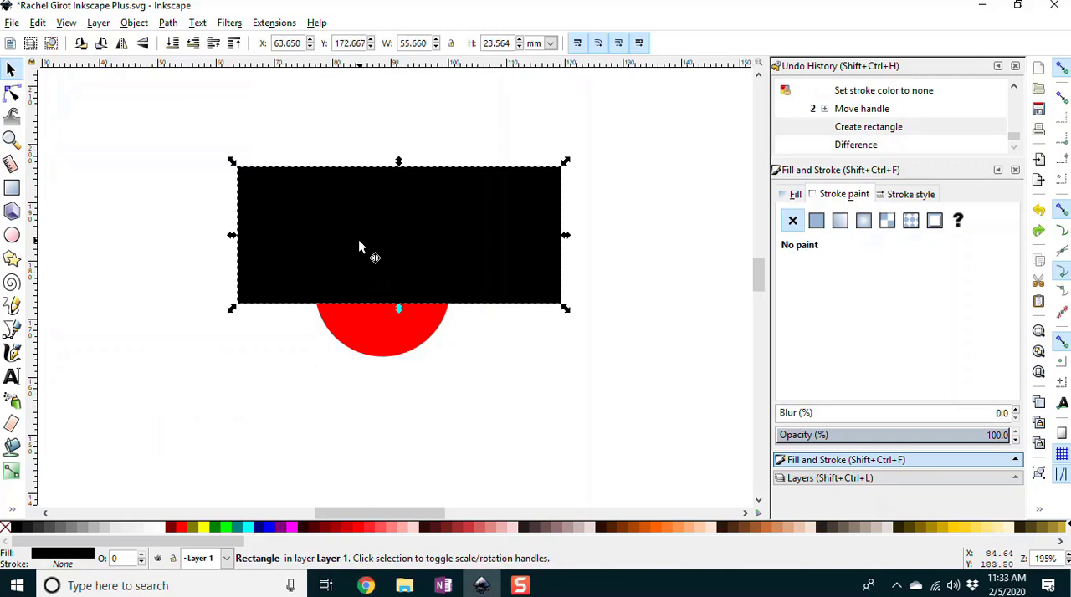
key("shift")
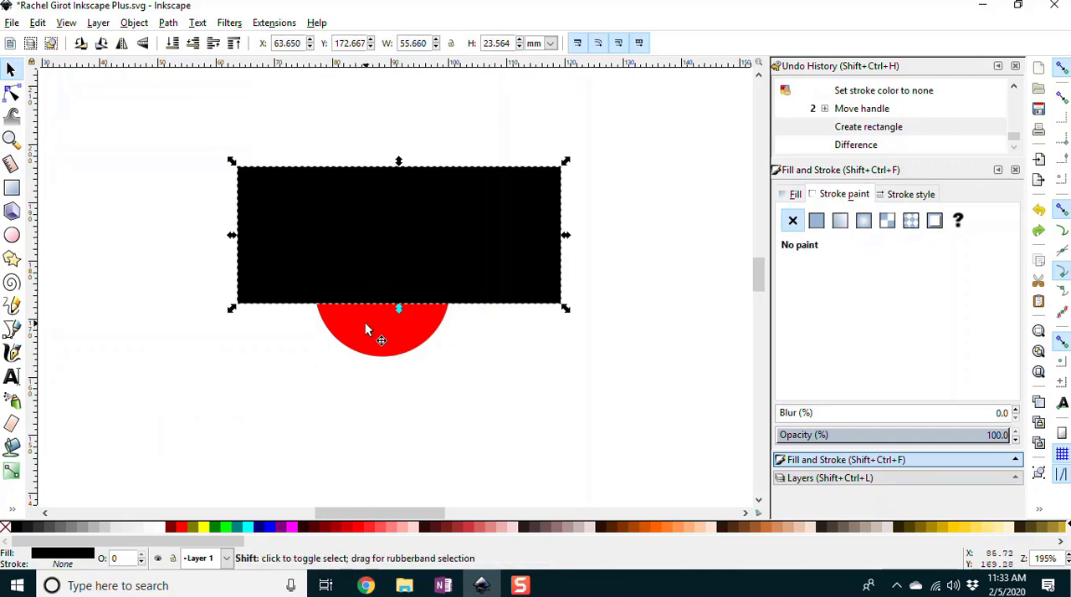
left_click(365, 326, "shift")
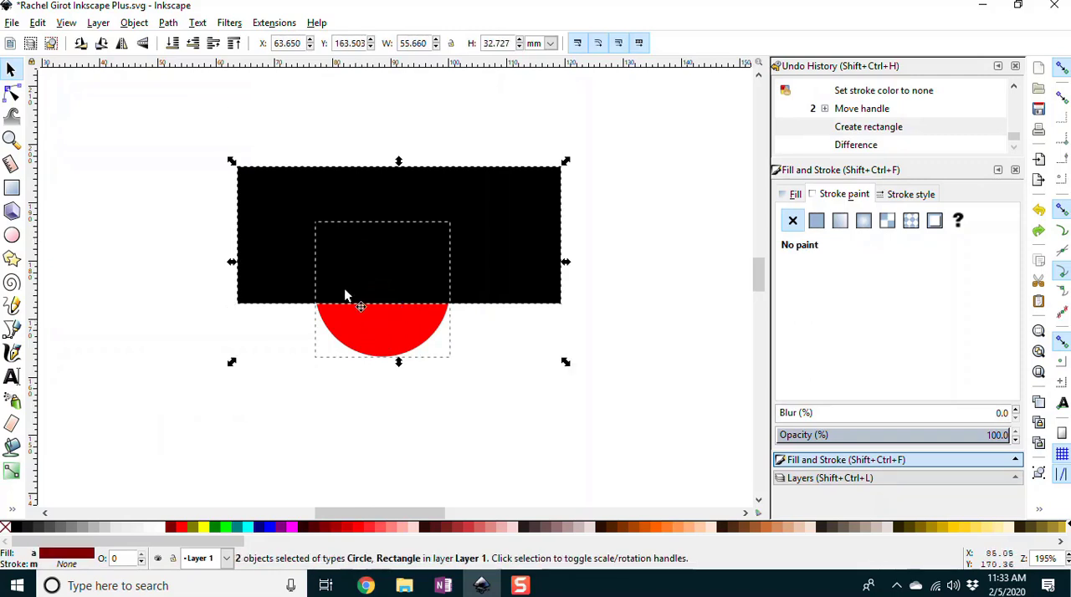
left_click(168, 23)
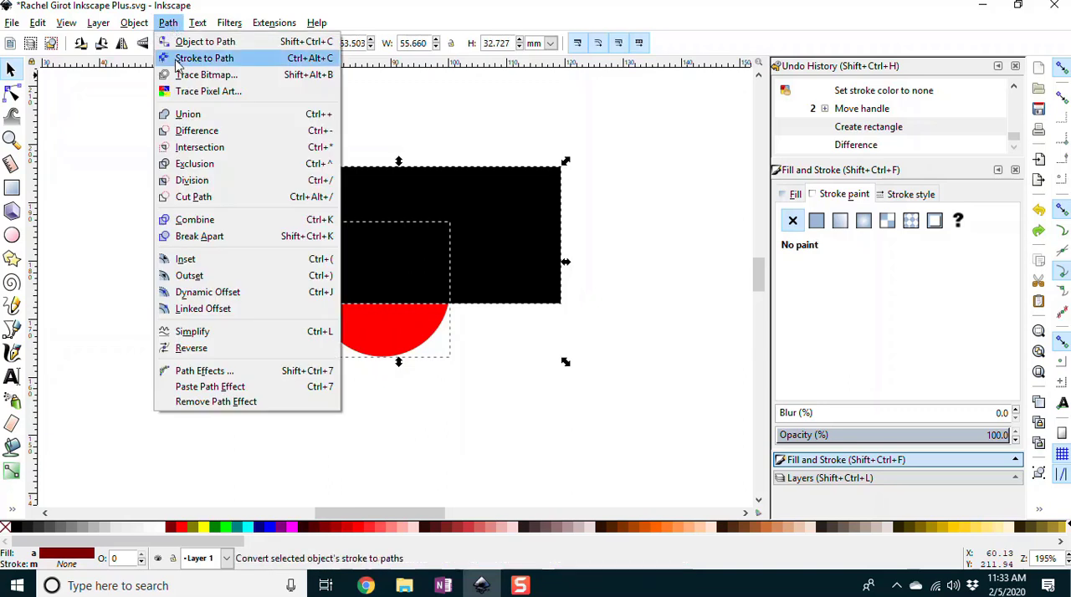
left_click(185, 134)
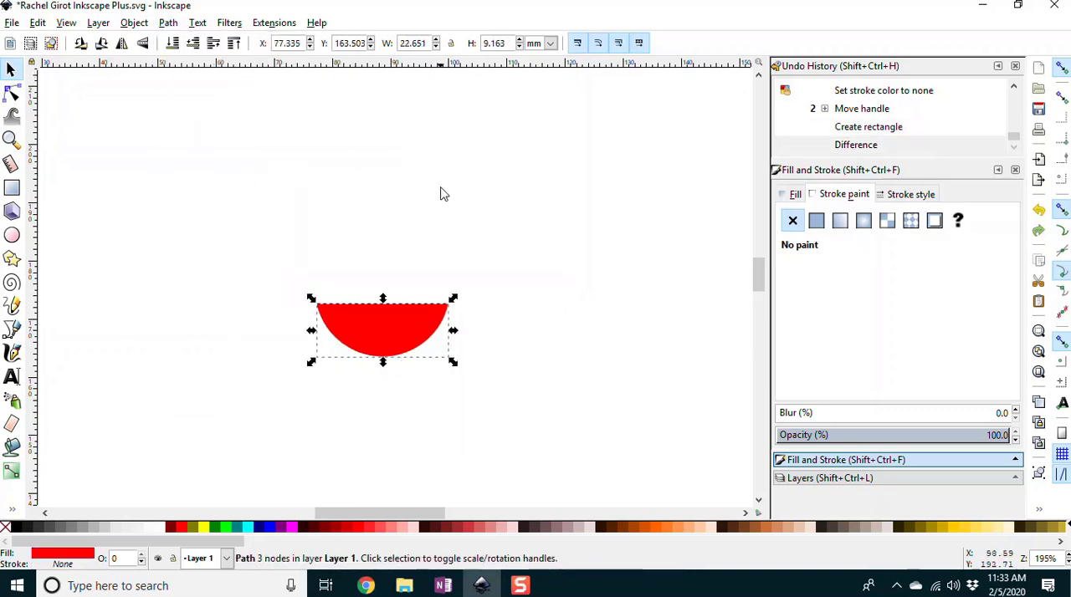
left_click(341, 215)
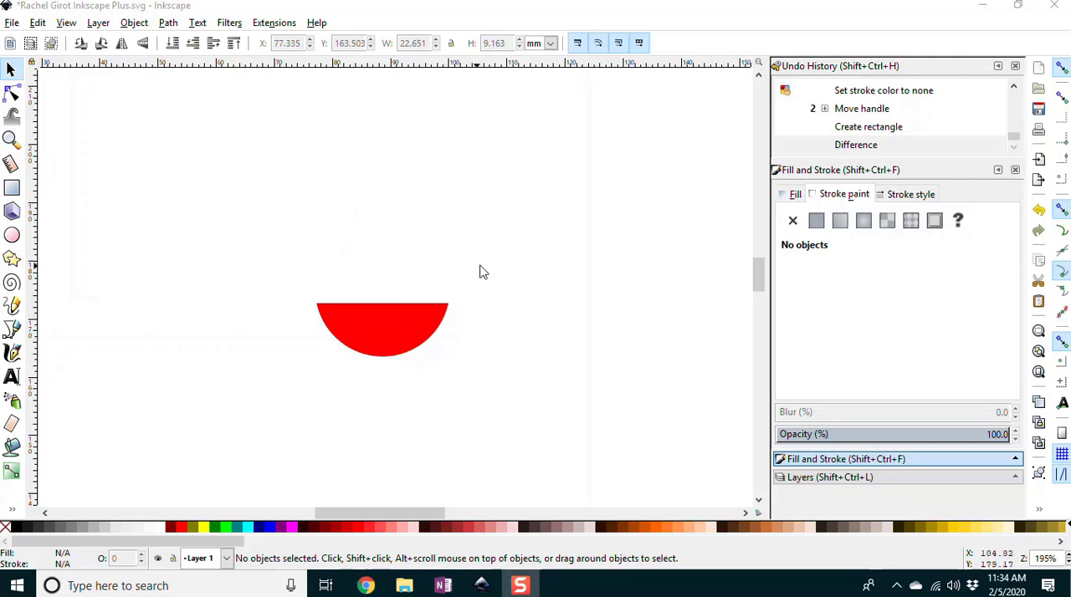
Step: Place the red half-circle mouth on the yellow face below the eyes and widen it to about 30.4 mm
mouse_move(396, 514)
left_mouse_down()
mouse_move(343, 510)
mouse_move(383, 510)
left_mouse_up()
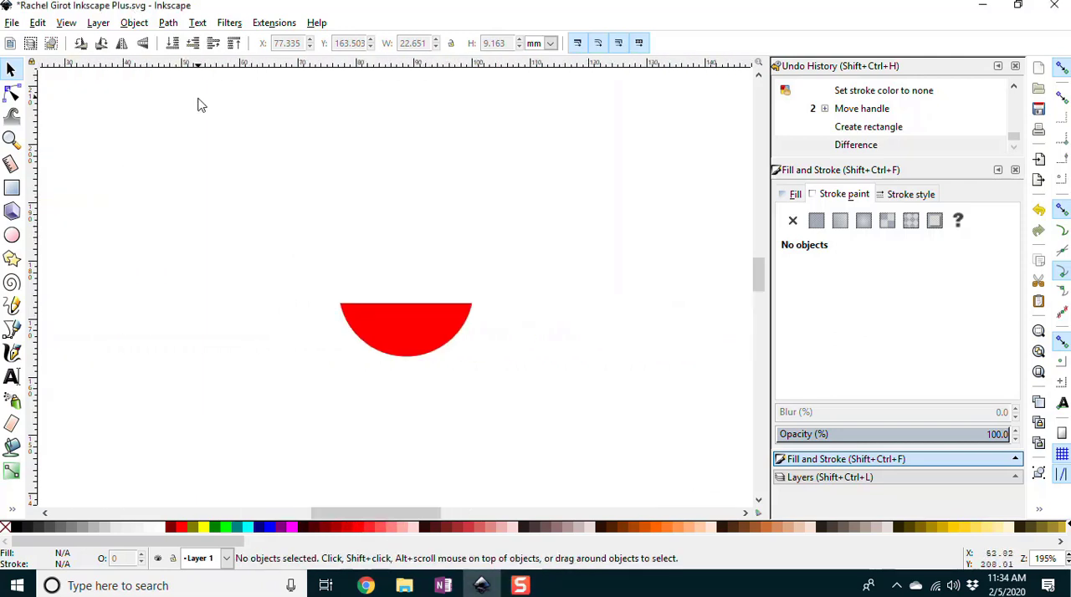
key("5")
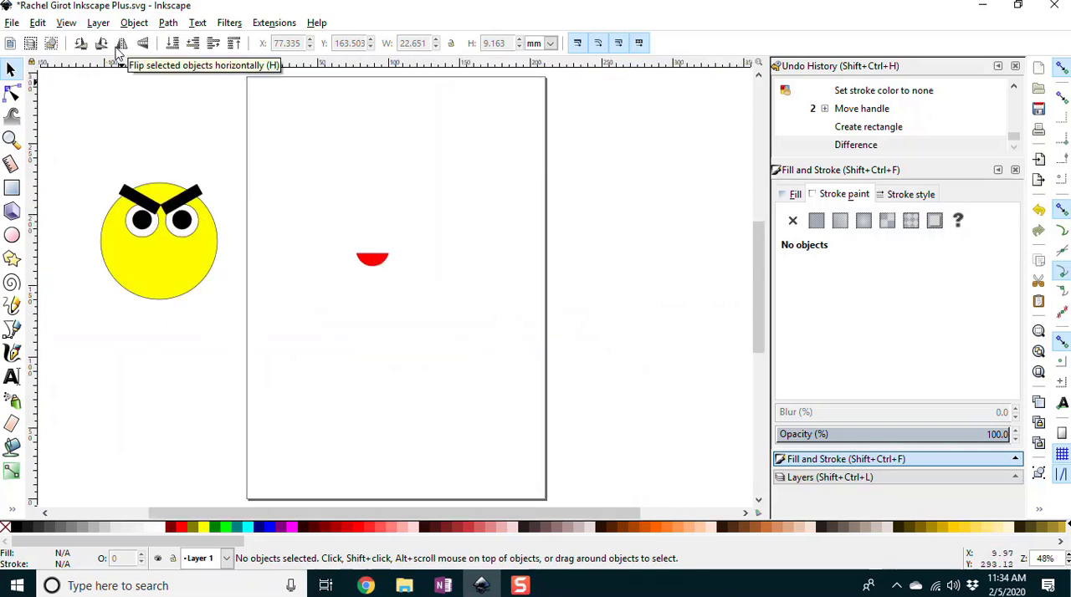
left_click_drag(374, 264, 159, 263)
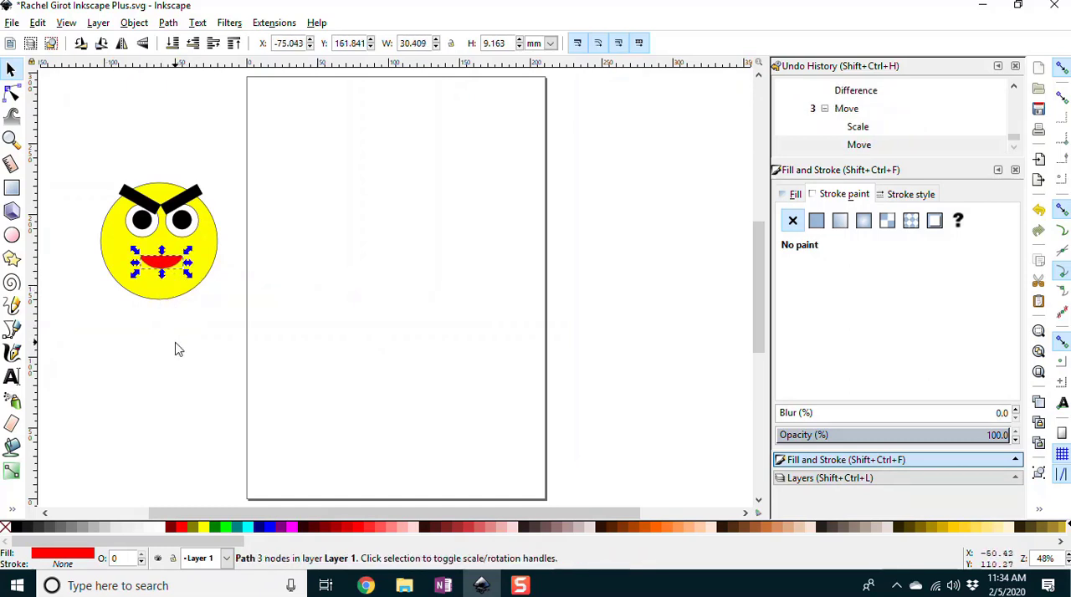
Step: Flip the mouth vertically into a frown, flip it back into a smile, and deselect it
key("v")
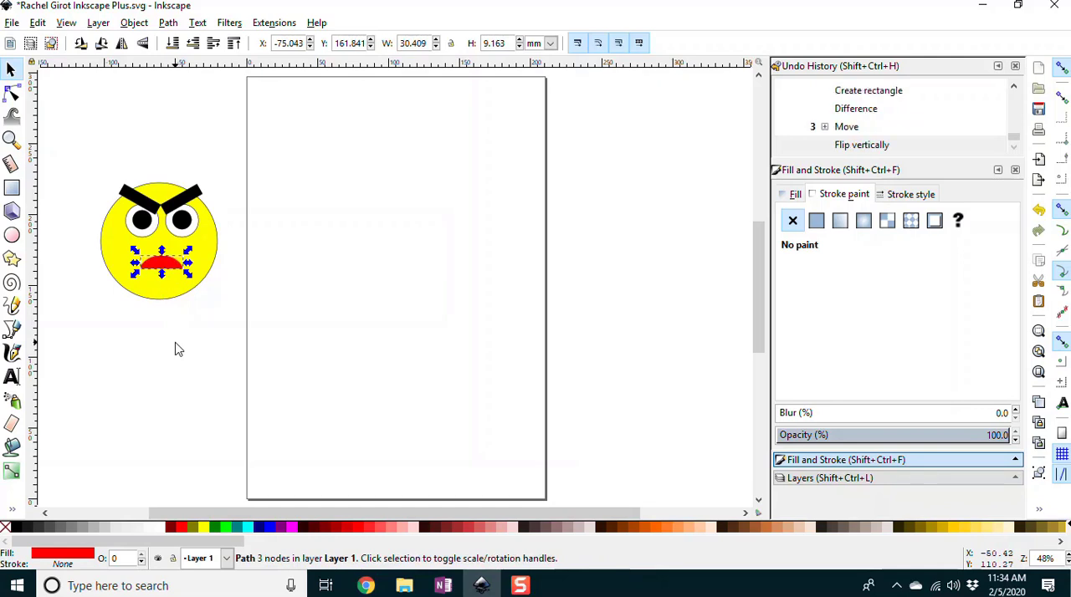
key("v")
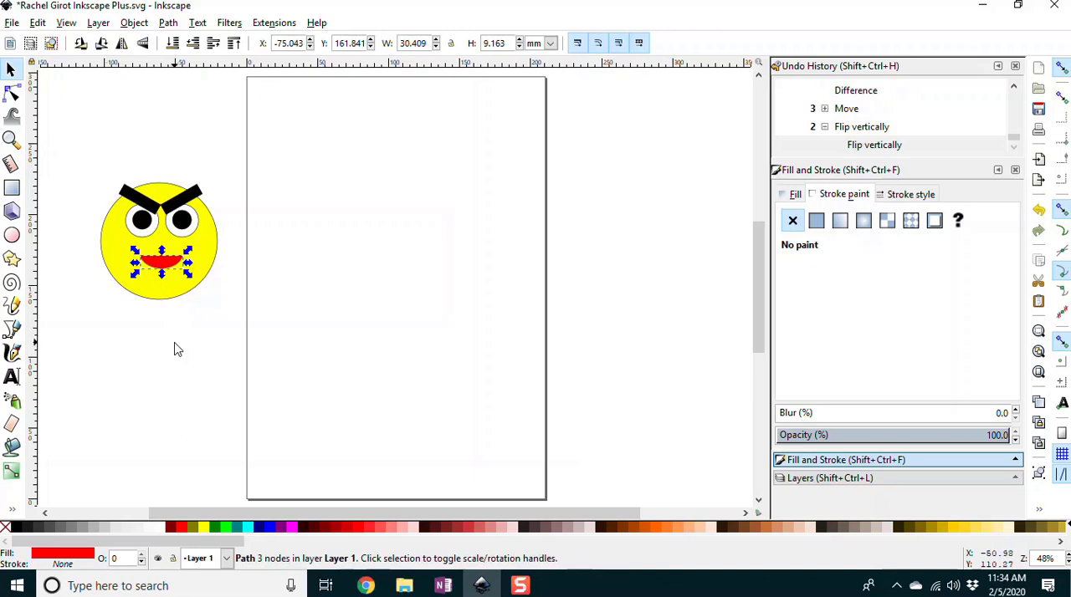
key("Escape")
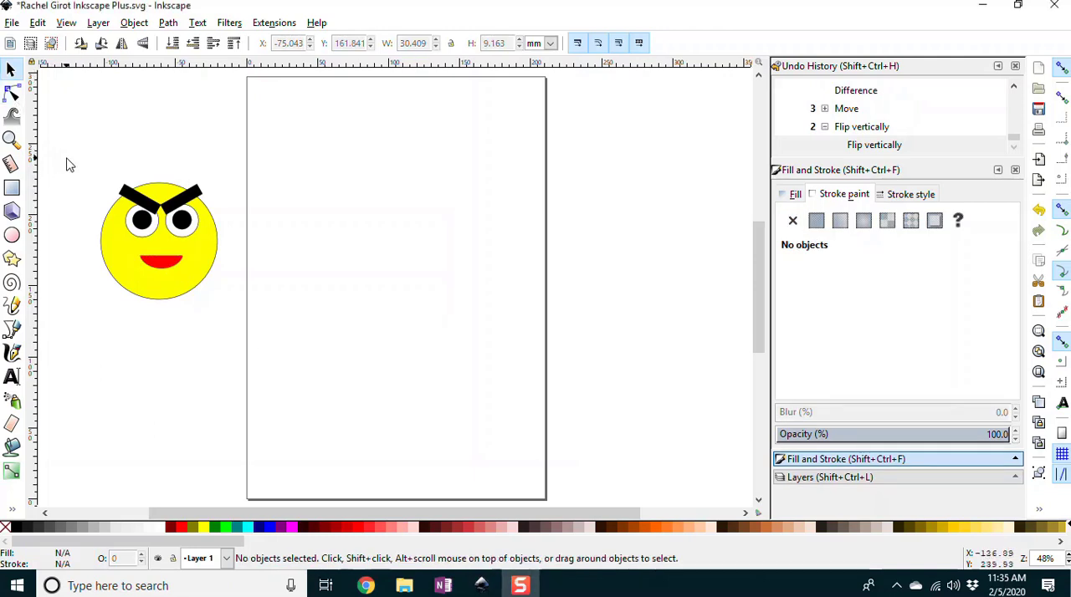
Step: Move the whole emoji face onto the page, scale it proportionally to about 122.8 mm, and deselect it
left_click_drag(64, 156, 234, 311)
left_click_drag(199, 273, 436, 269)
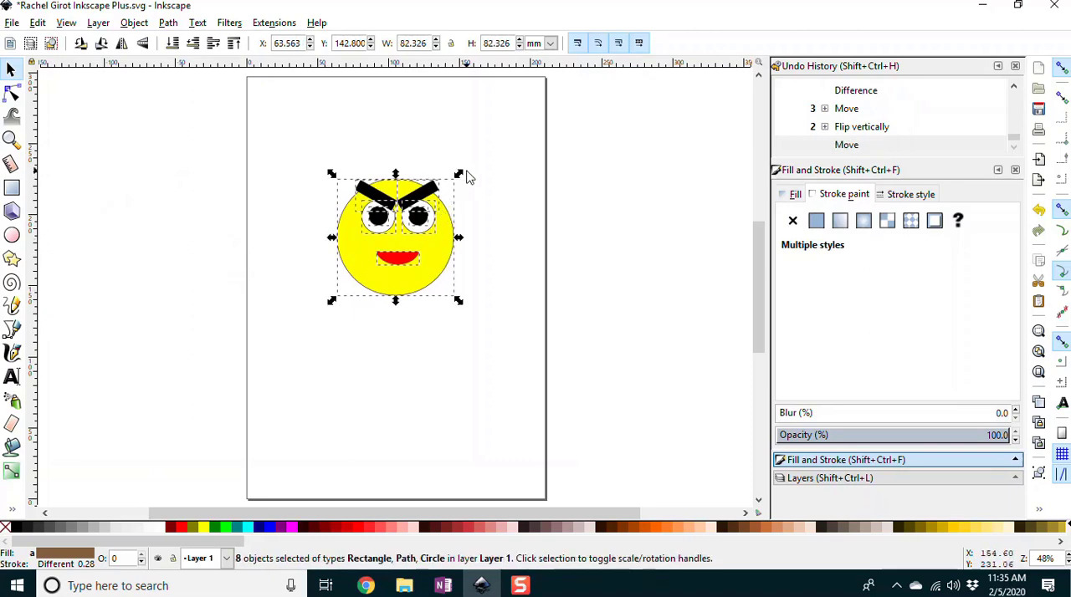
left_click_drag(459, 174, 524, 117)
left_click_drag(483, 244, 445, 279)
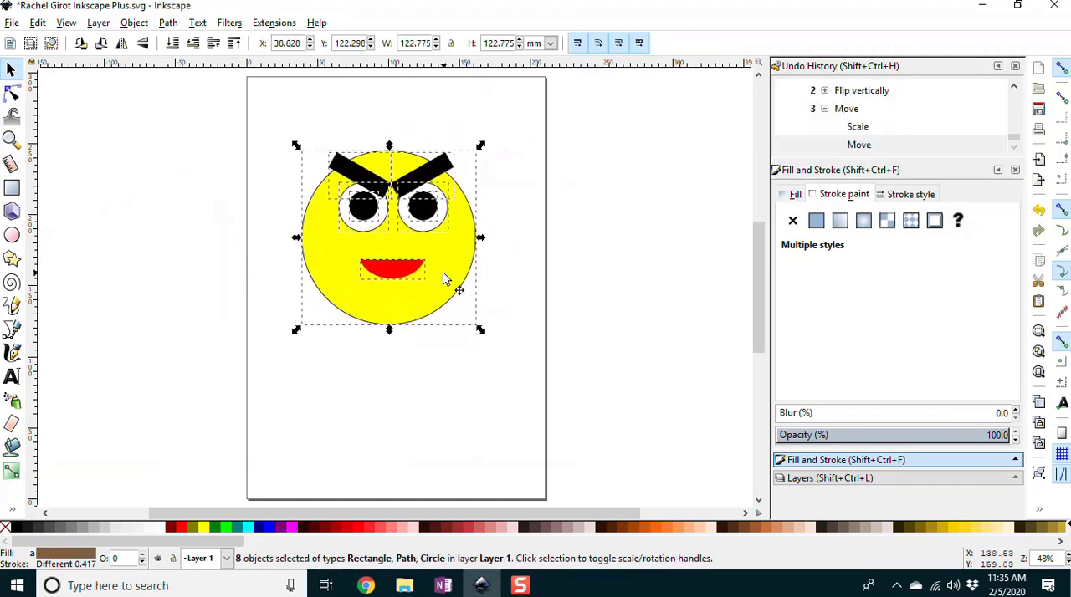
left_click(420, 352)
Step: Move both slanted black eyebrows together off the face to the empty area beside the page
left_click(361, 179)
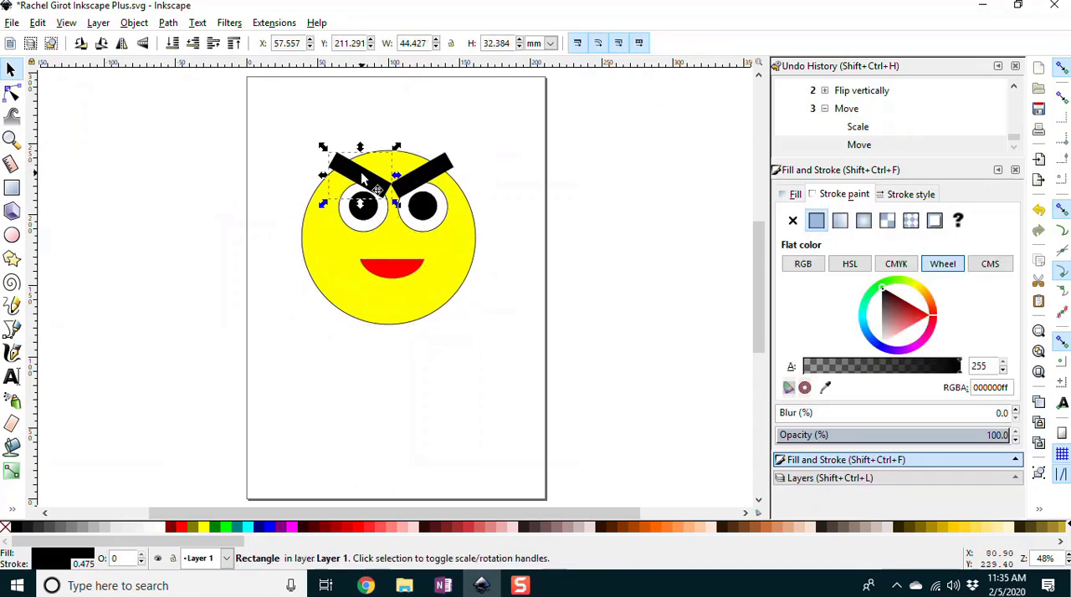
left_click(430, 173, "shift")
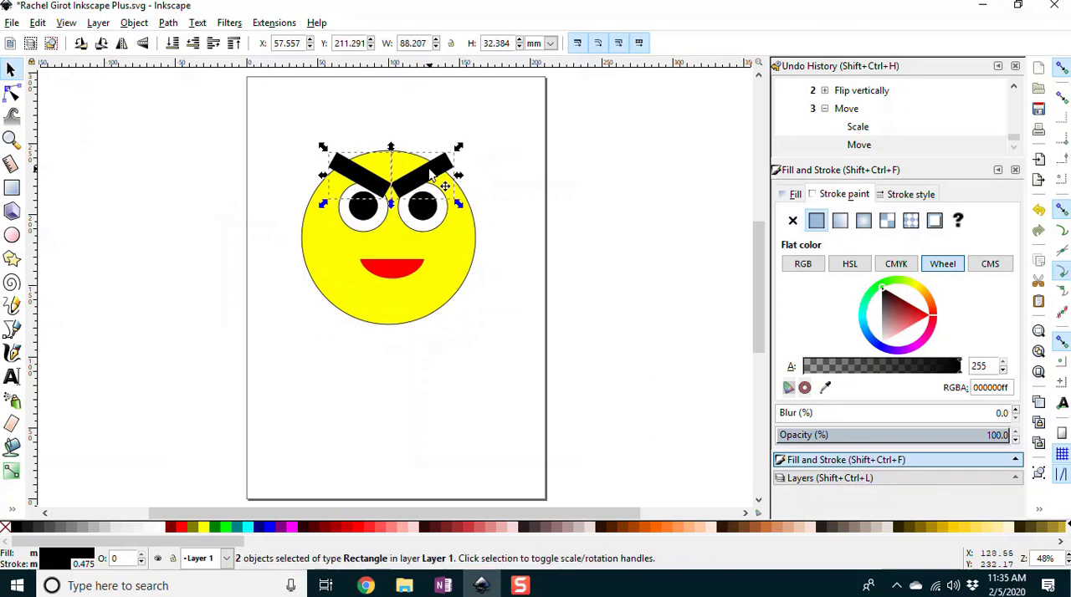
left_click_drag(427, 170, 166, 177)
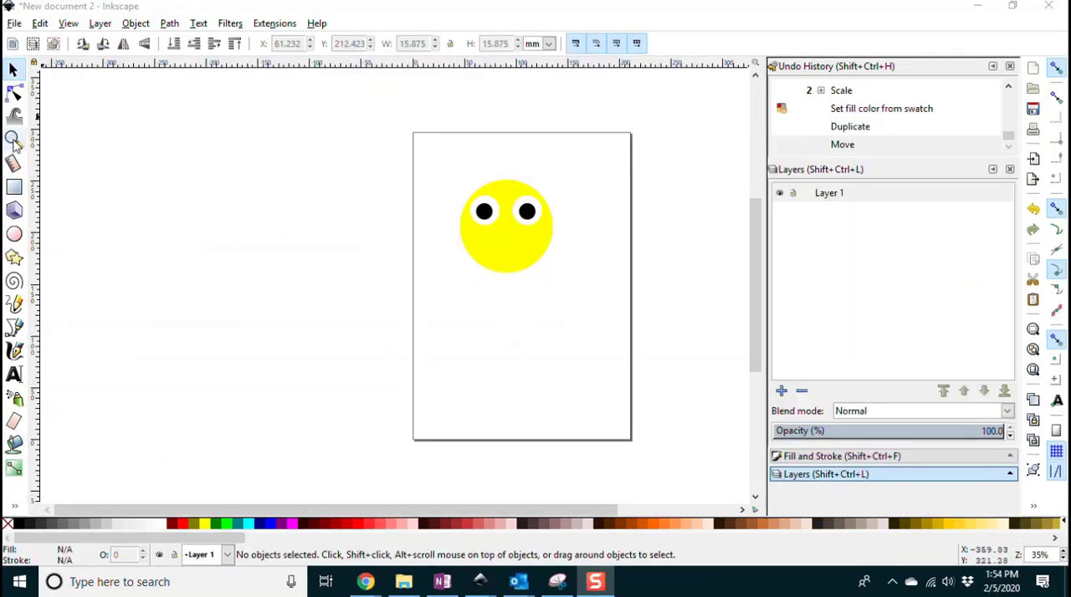
left_click(12, 140)
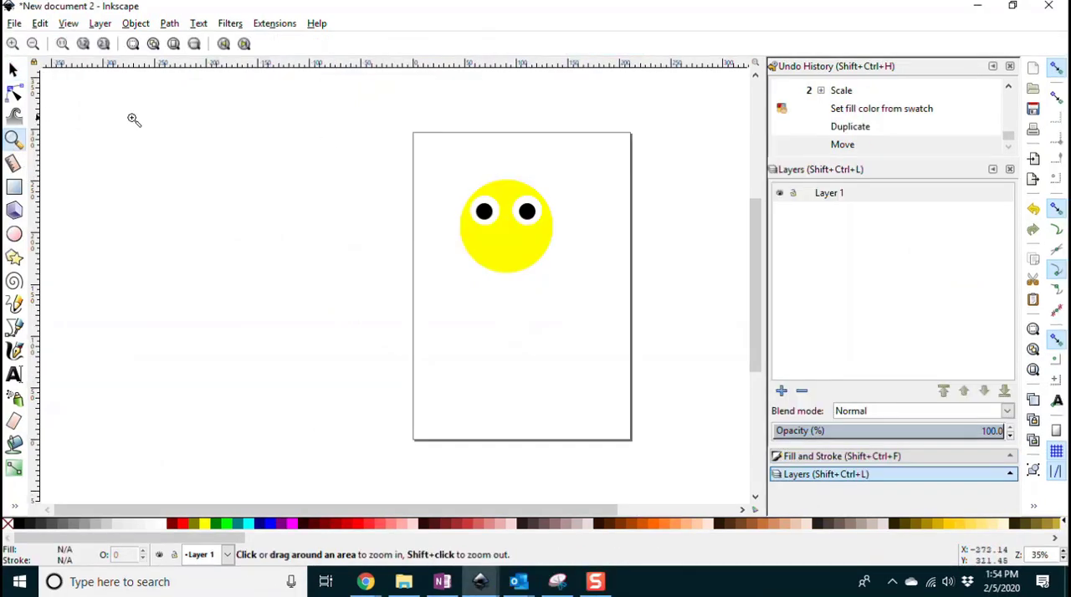
left_click_drag(440, 164, 588, 294)
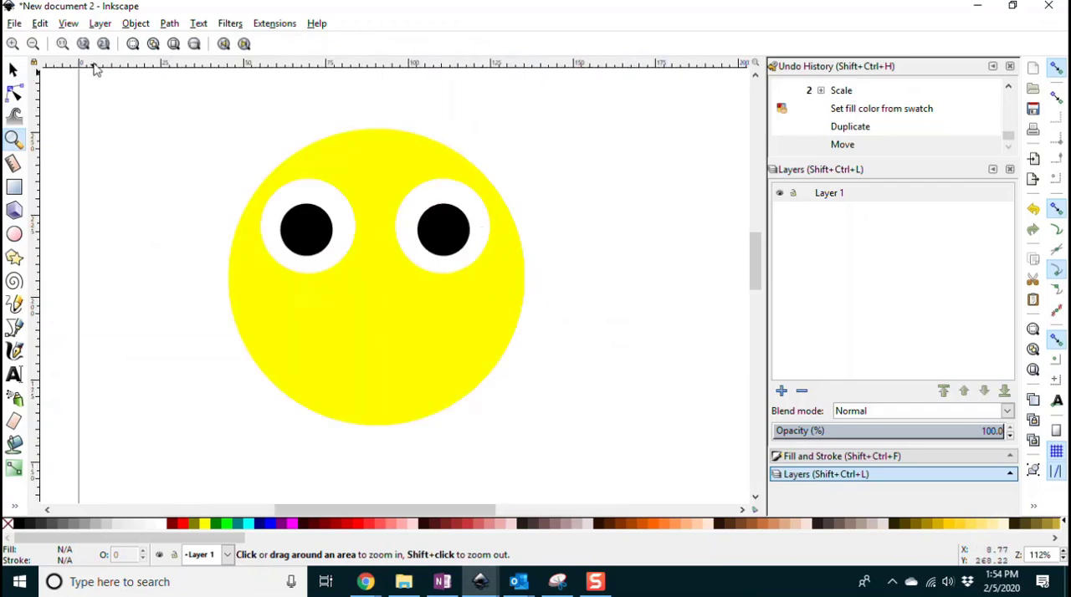
left_click(144, 23)
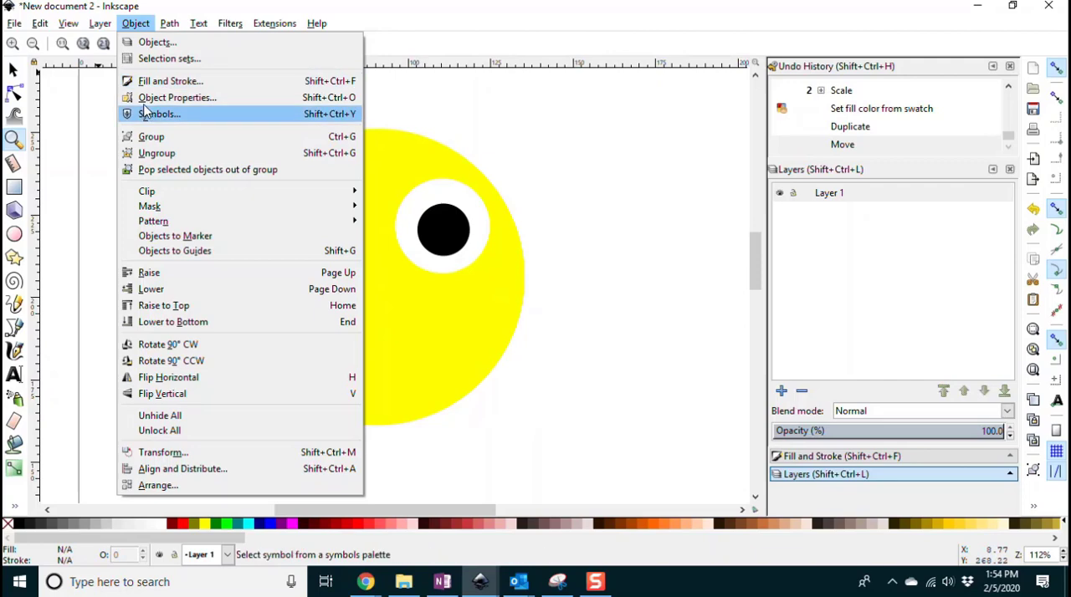
mouse_move(170, 23)
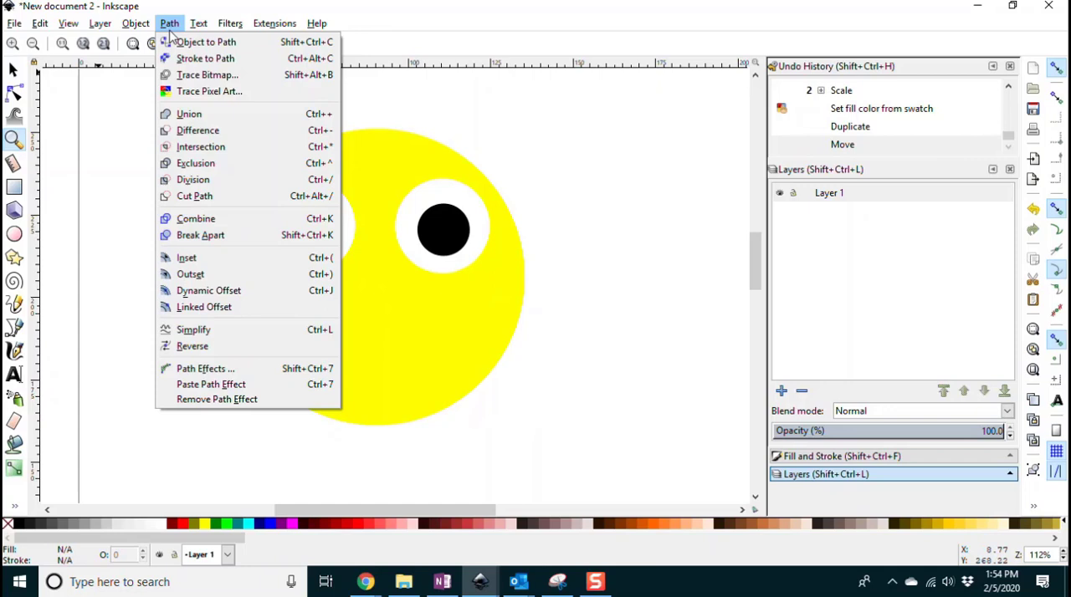
left_click(458, 135)
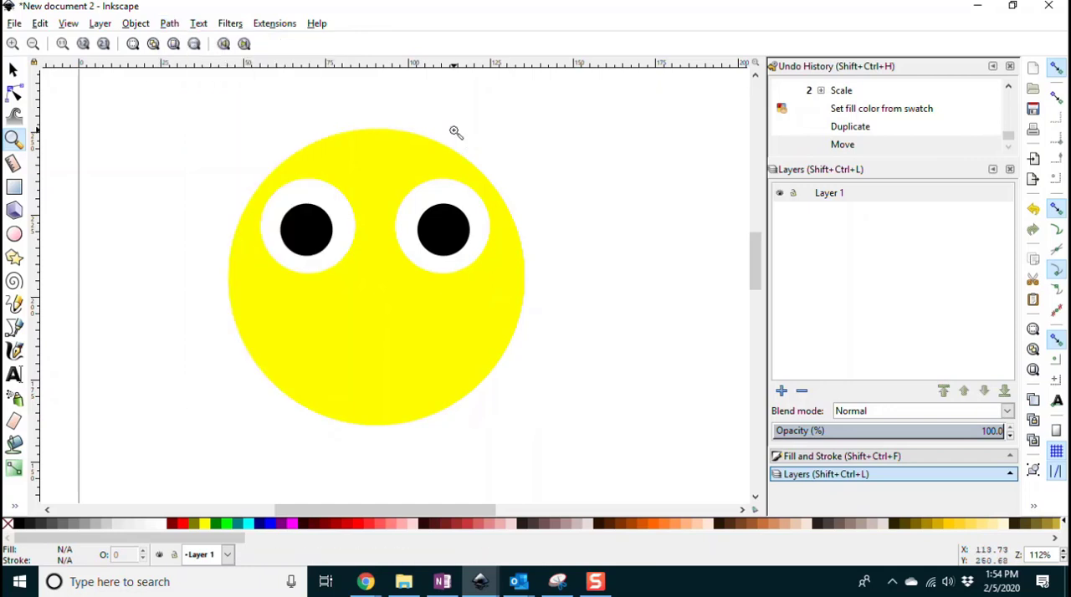
Step: Draw a black rectangle about 42.6 mm wide and 25.4 mm high covering the upper part of the left eye
left_click(13, 70)
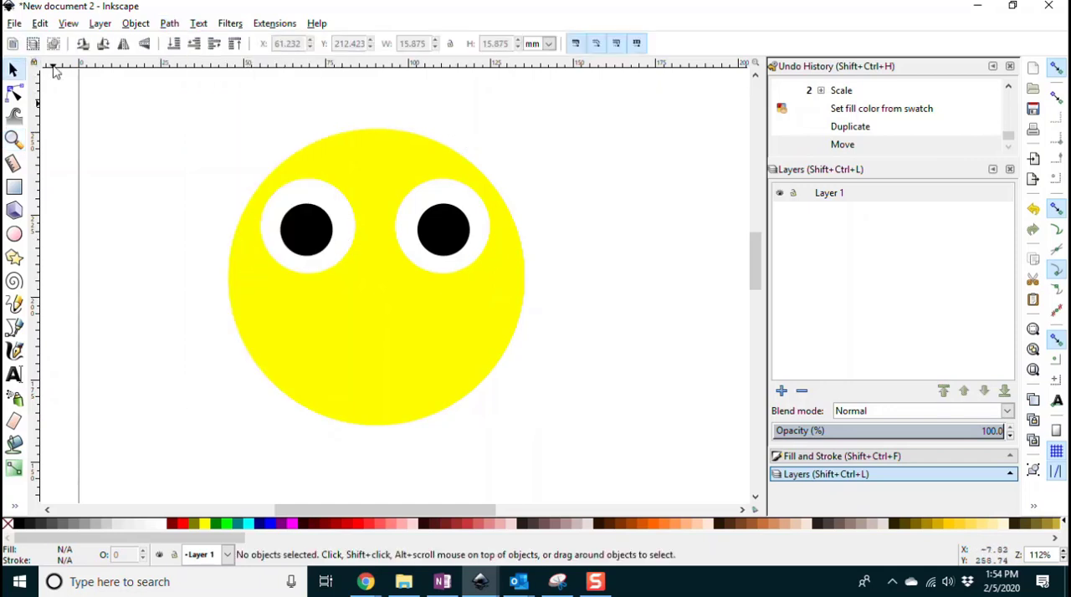
left_click(14, 187)
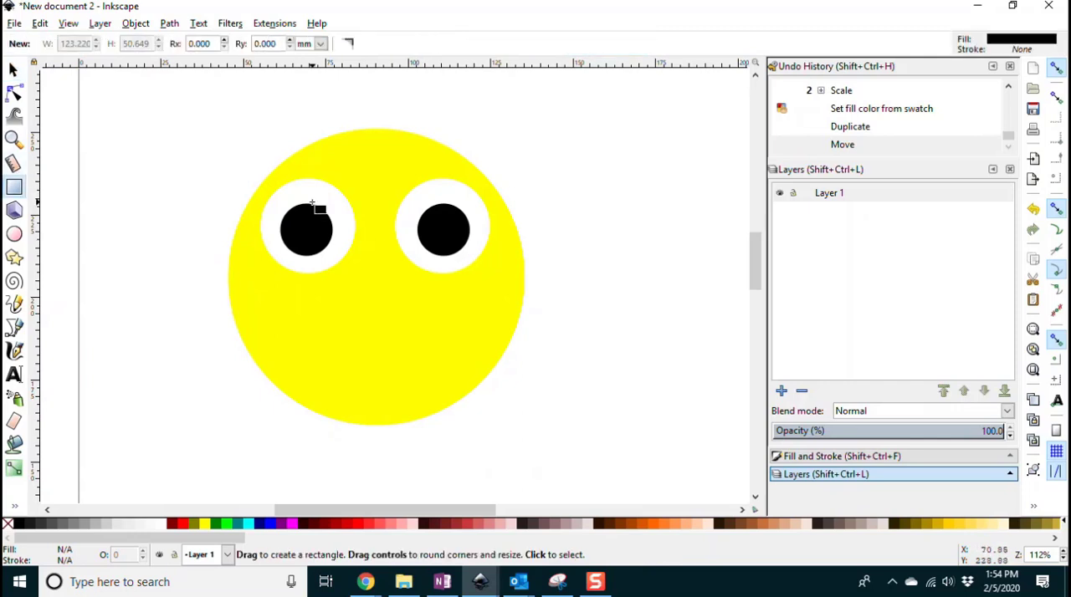
left_click_drag(238, 156, 378, 237)
left_click(12, 69)
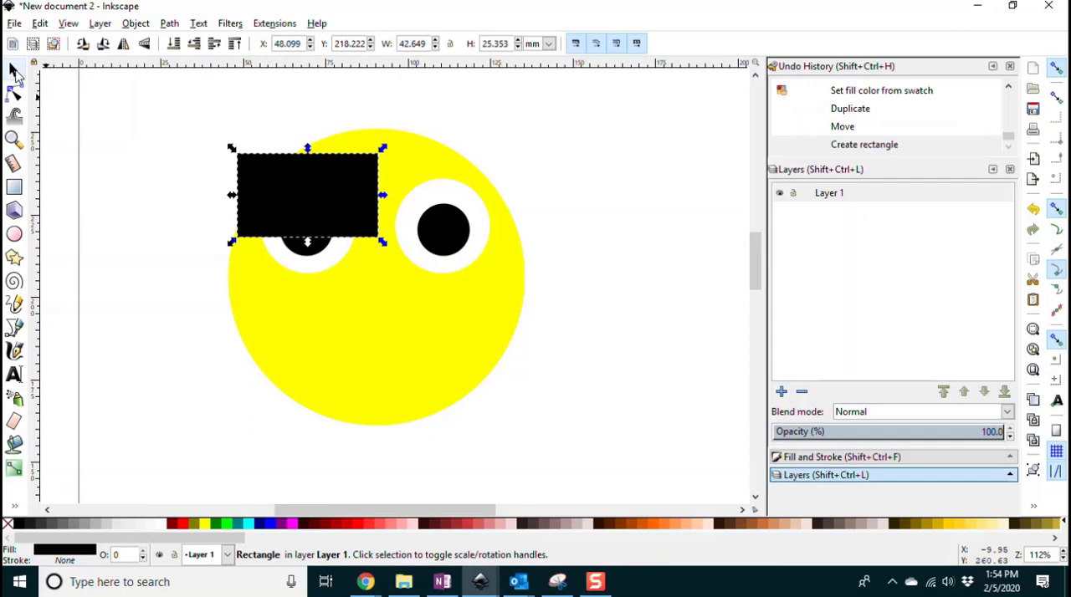
Step: Subtract the black rectangle from the left eye's white circle with Difference
left_click(324, 269, "shift")
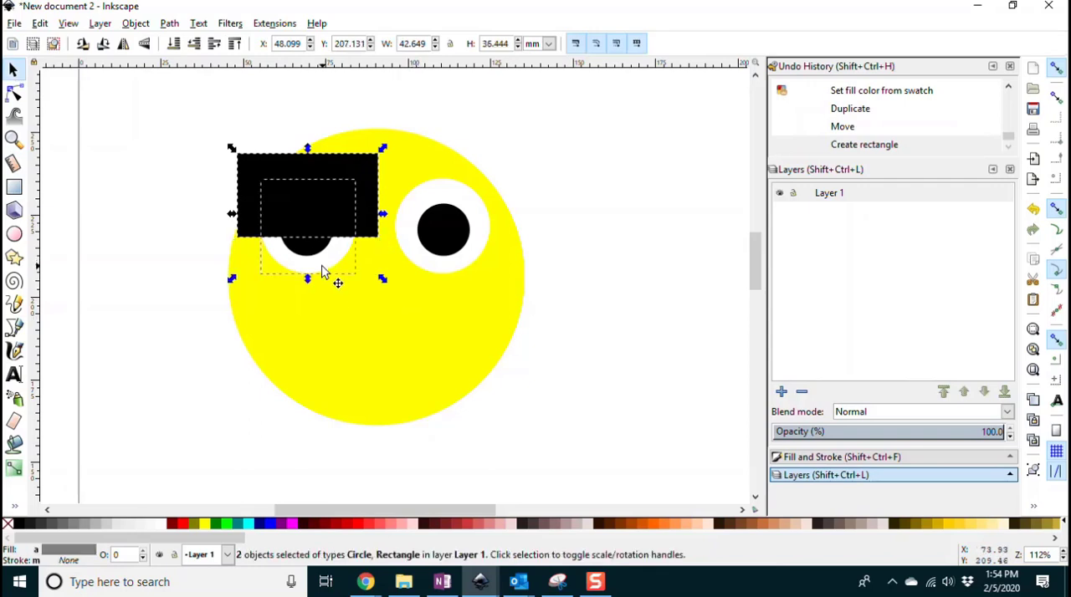
left_click(170, 23)
left_click(196, 132)
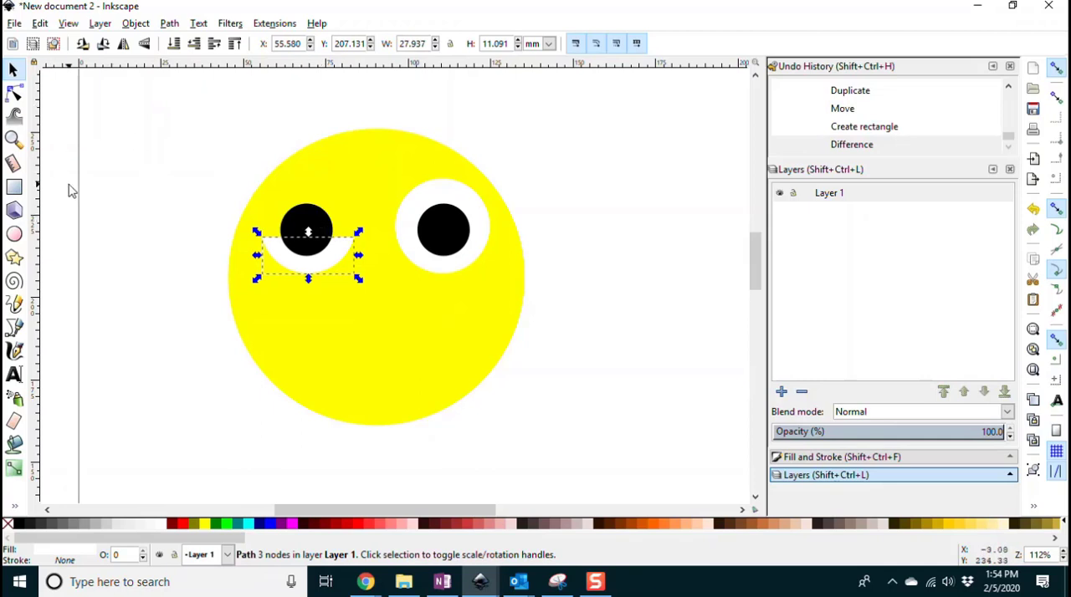
Step: Draw a black rectangle about 27.8 mm wide and 15.4 mm high over the left pupil's upper part, and subtract it with Difference
left_click(13, 187)
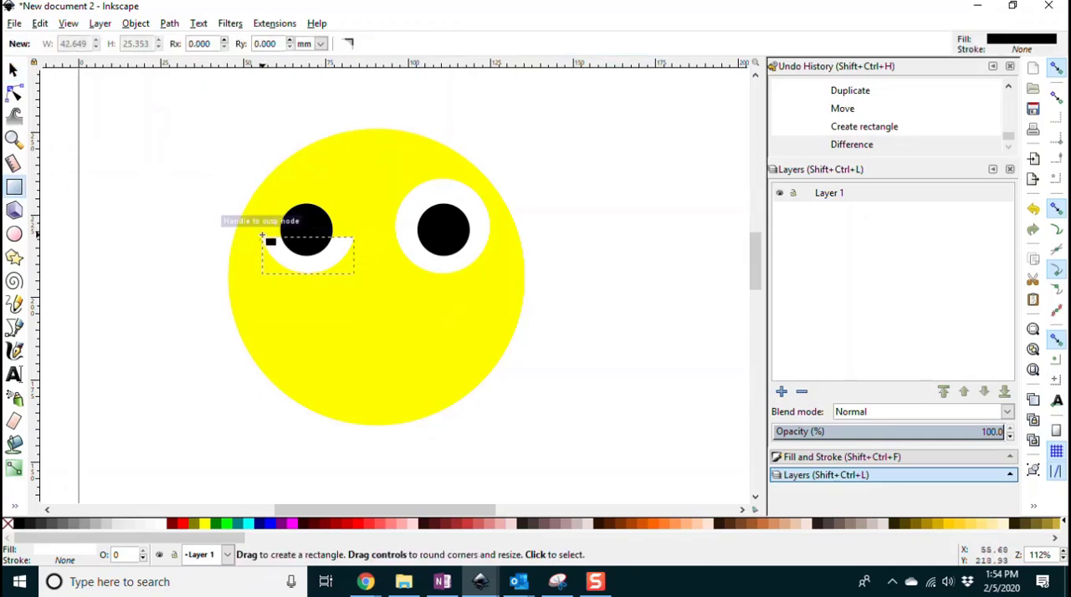
mouse_move(262, 237)
left_mouse_down()
mouse_move(313, 179)
mouse_move(354, 186)
left_mouse_up()
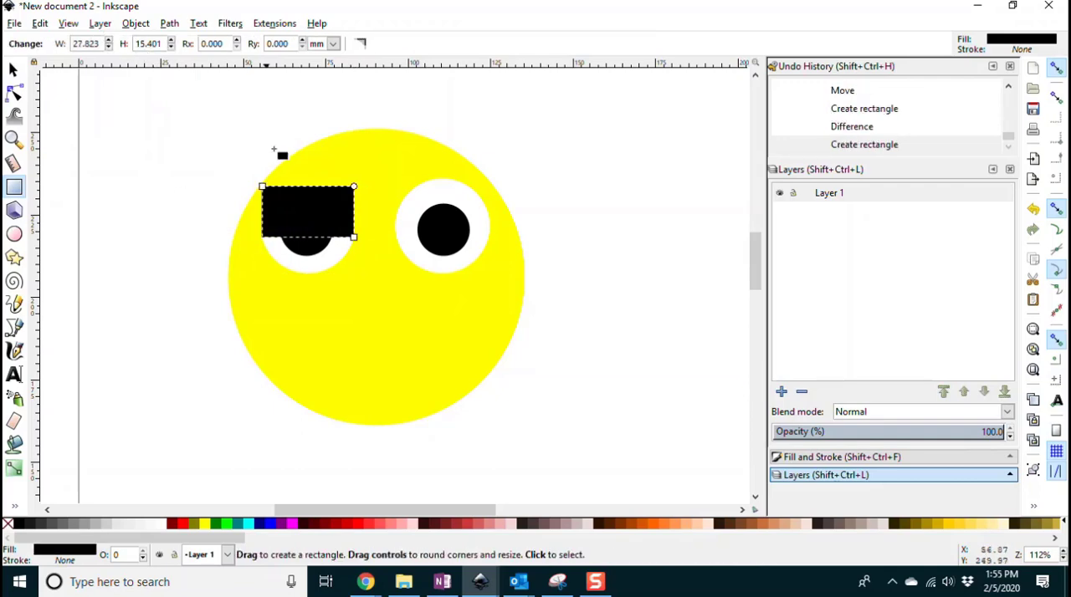
left_click(13, 69)
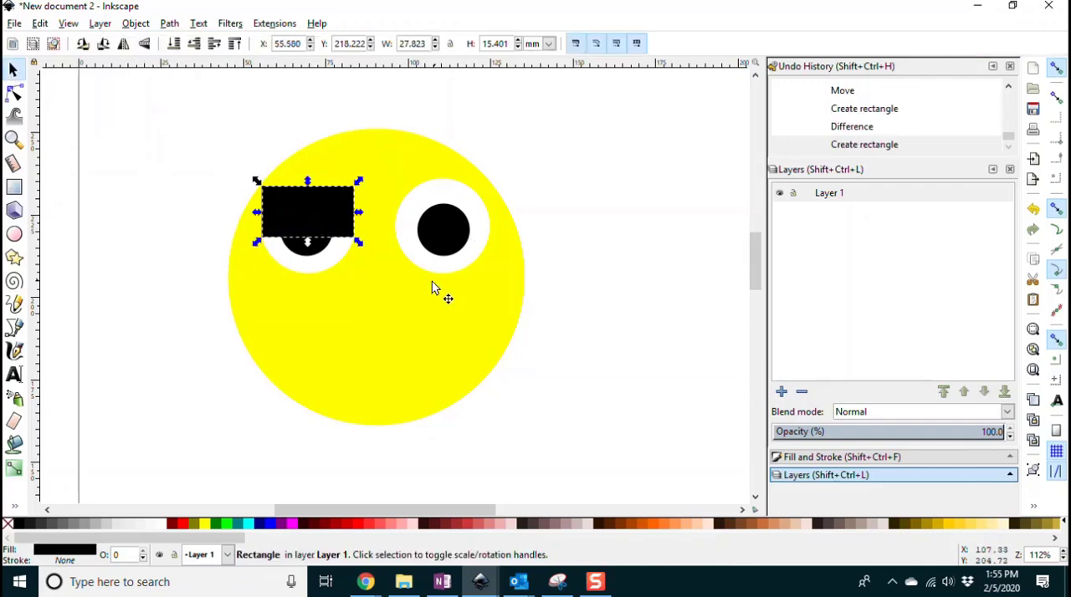
left_click(298, 253, "shift")
left_click(169, 24)
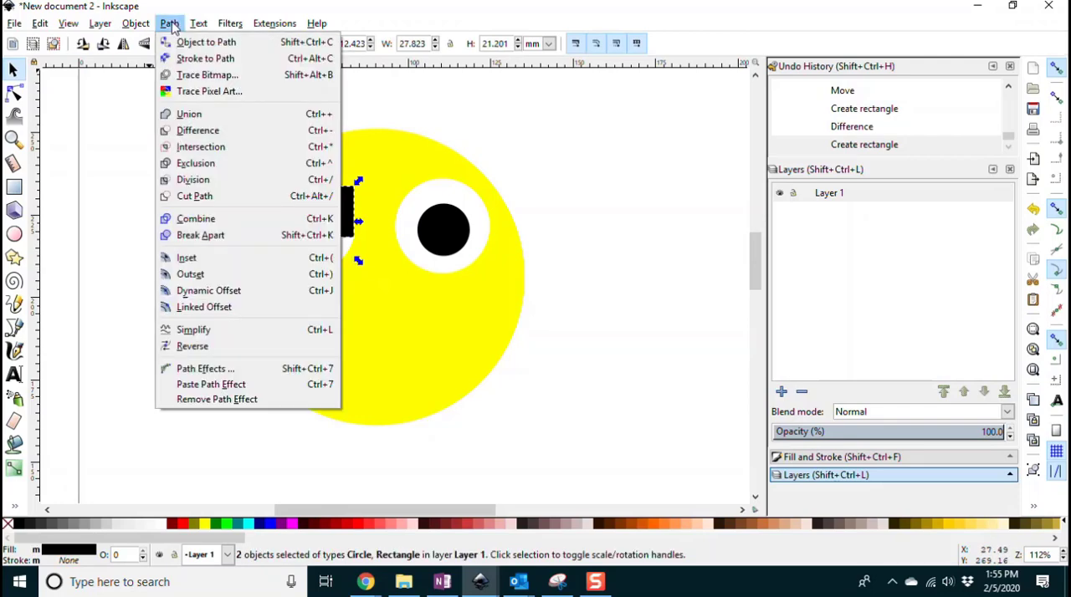
left_click(194, 131)
left_click(596, 256)
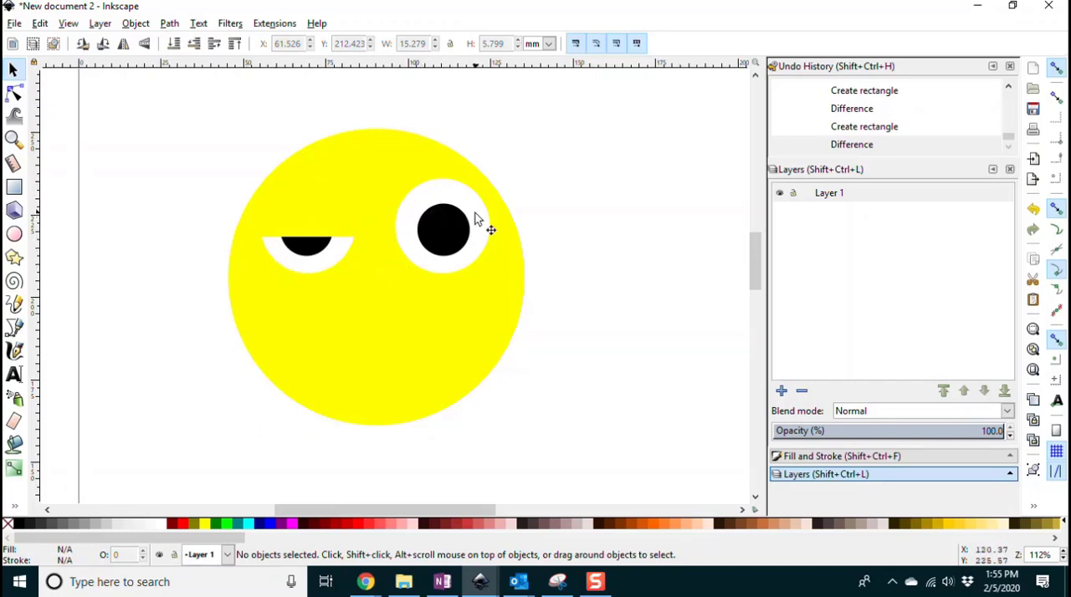
Step: Move the right eye's white circle and black pupil together off the face to the empty area beside it
left_click(444, 198)
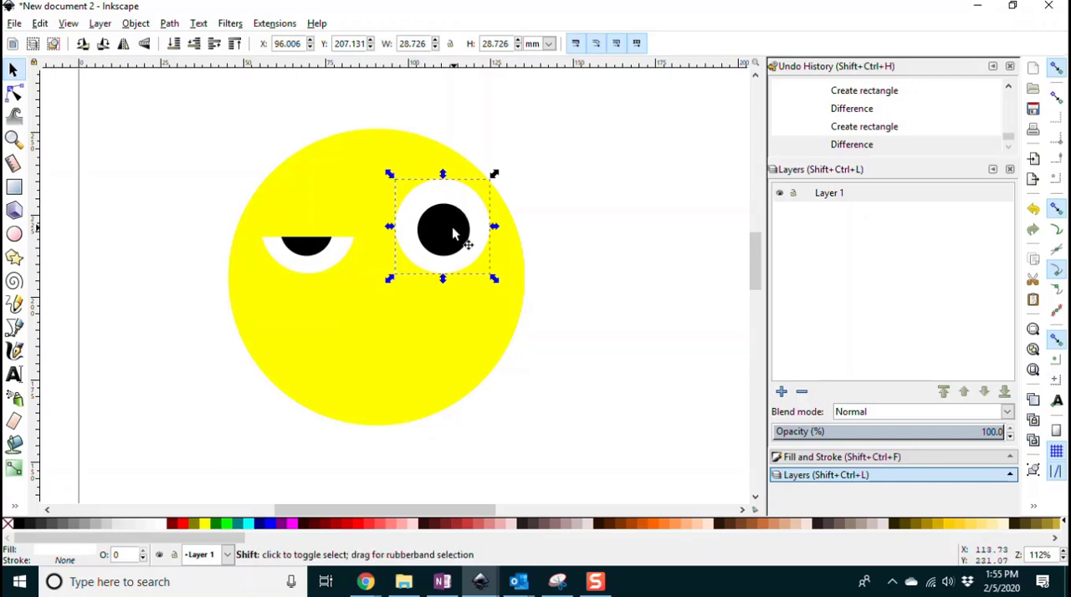
left_click(452, 217, "shift")
left_click_drag(452, 217, 663, 204)
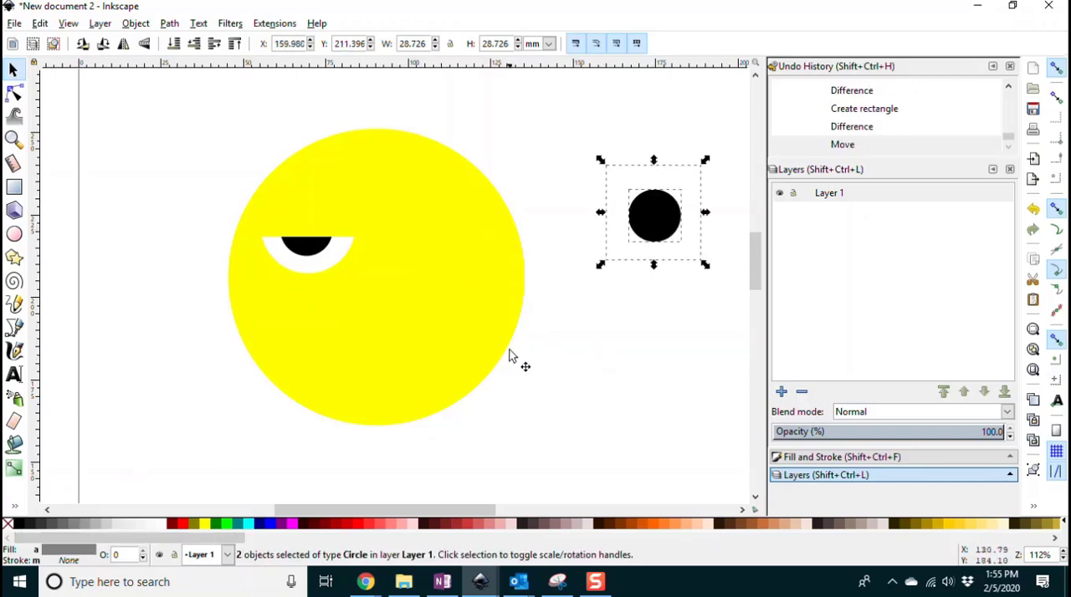
Step: Try to group the left eye's white part and duplicate it onto the other side of the face, and undo the copy
left_click(321, 271)
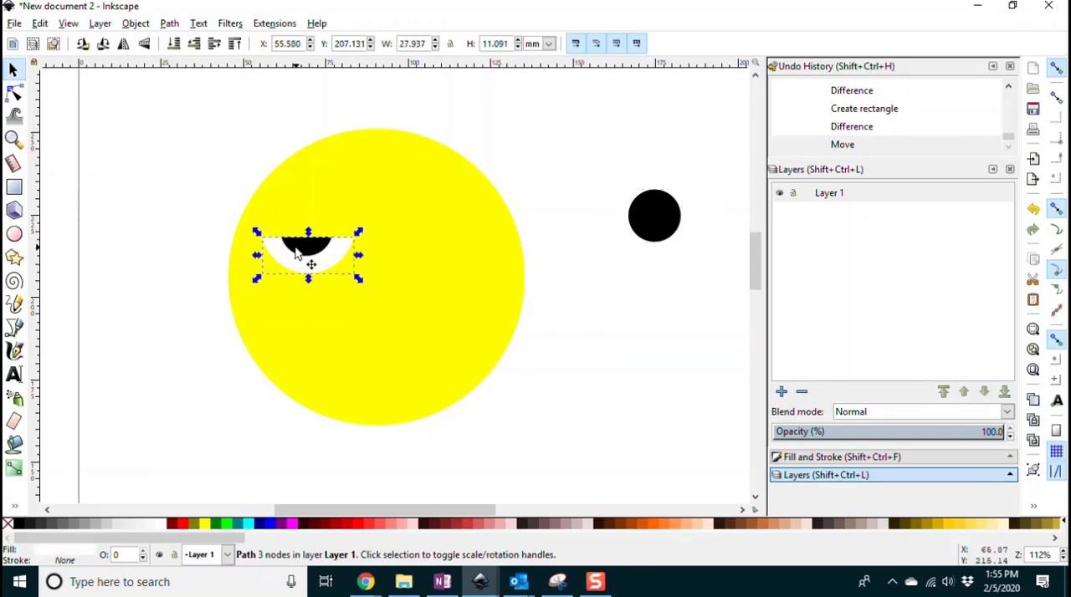
key("ctrl+g")
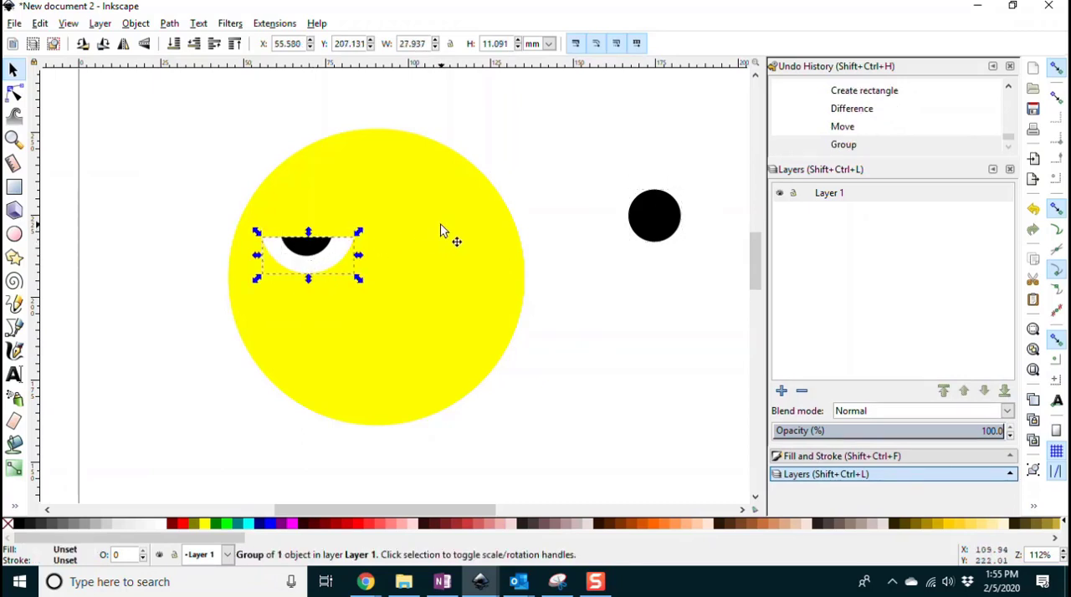
key("ctrl+d")
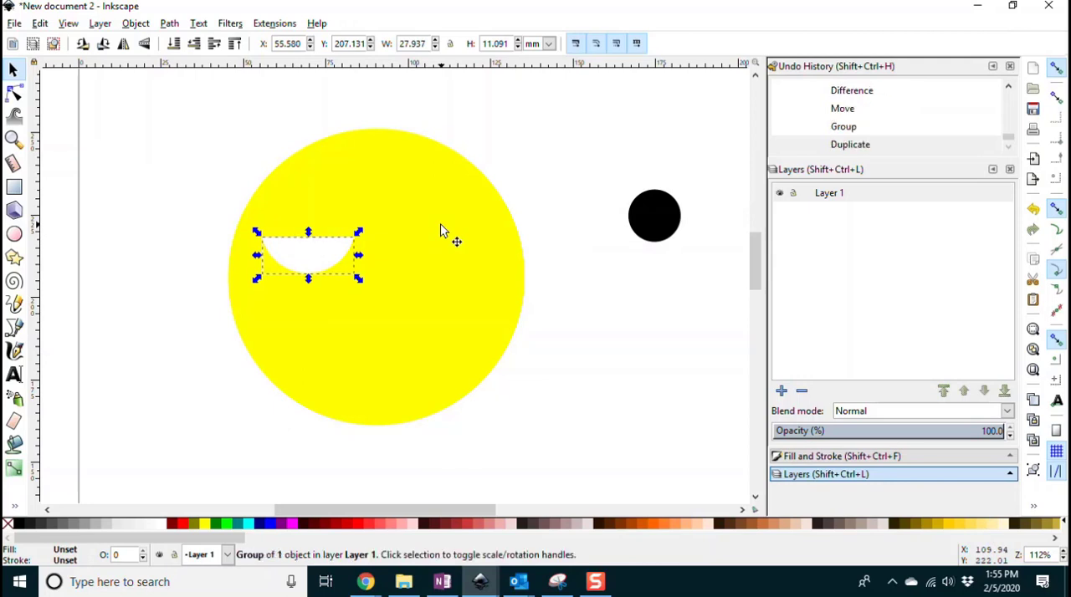
left_click_drag(318, 256, 442, 257)
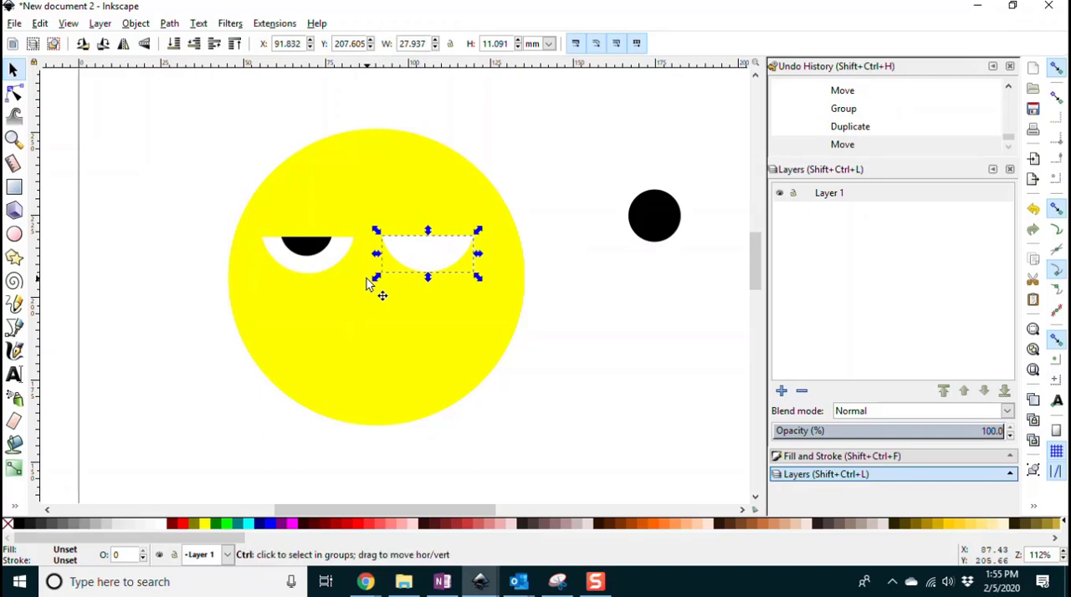
key("ctrl+z")
key("ctrl+z")
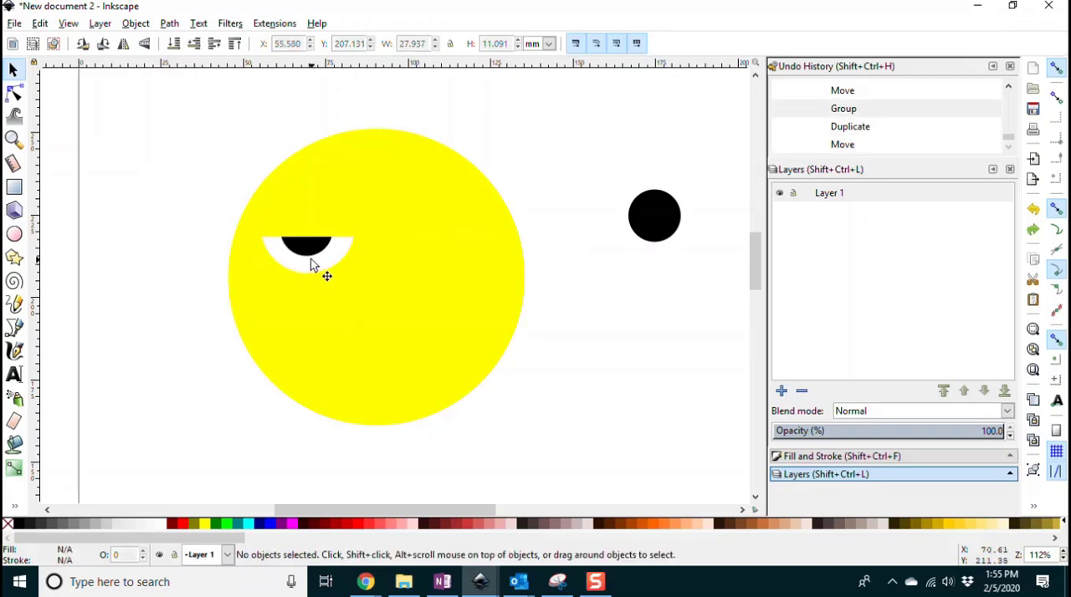
Step: Group the left eye's white shape with its pupil, duplicate the group, and place the copy level with it at about X 93.5 mm
left_click(312, 264)
left_click(316, 269, "shift")
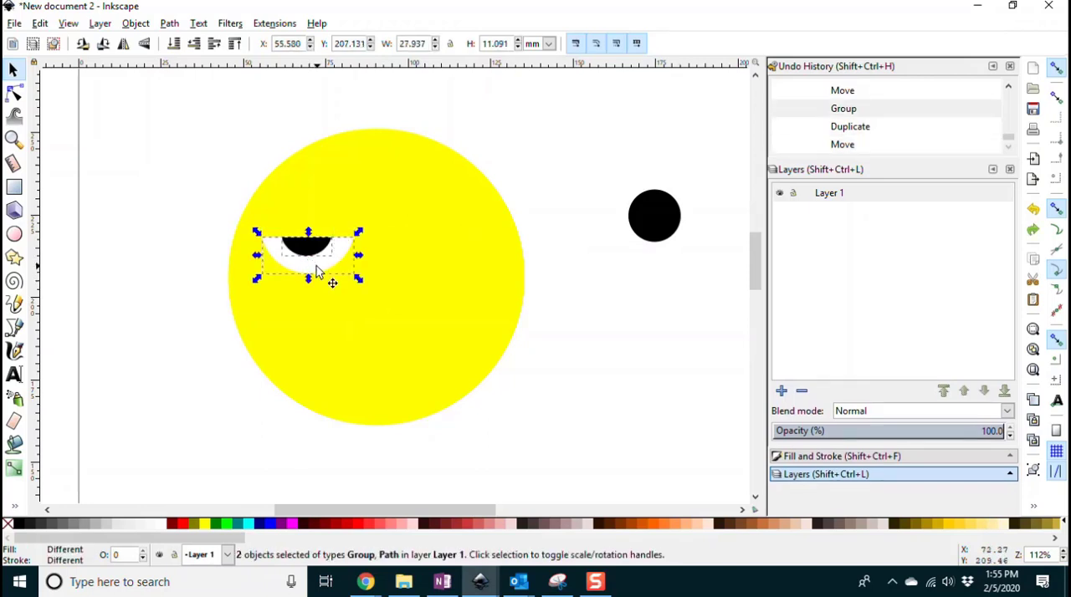
key("ctrl+g")
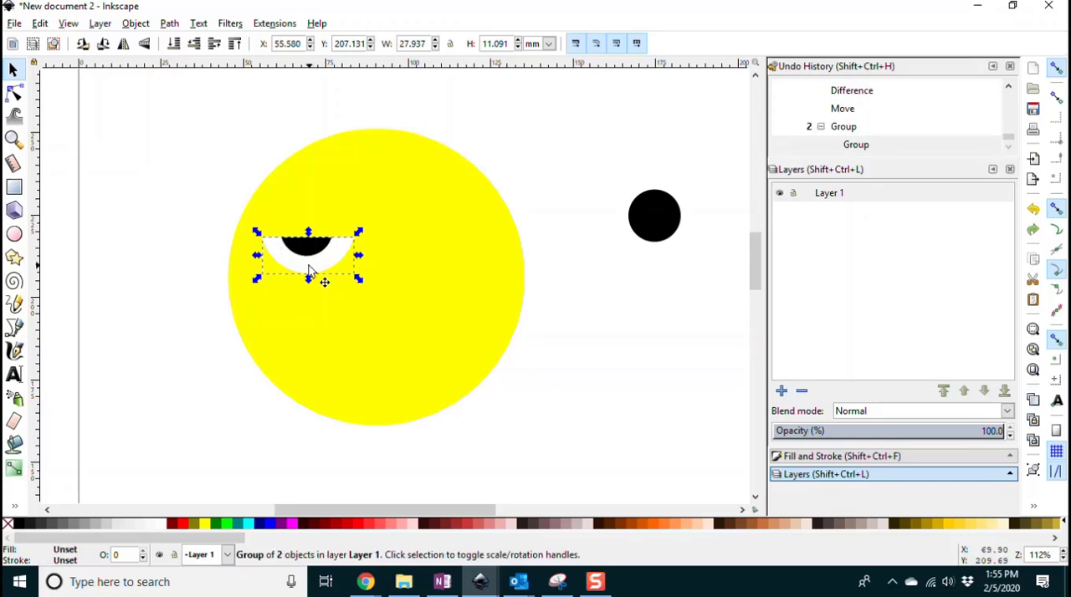
key("ctrl+d")
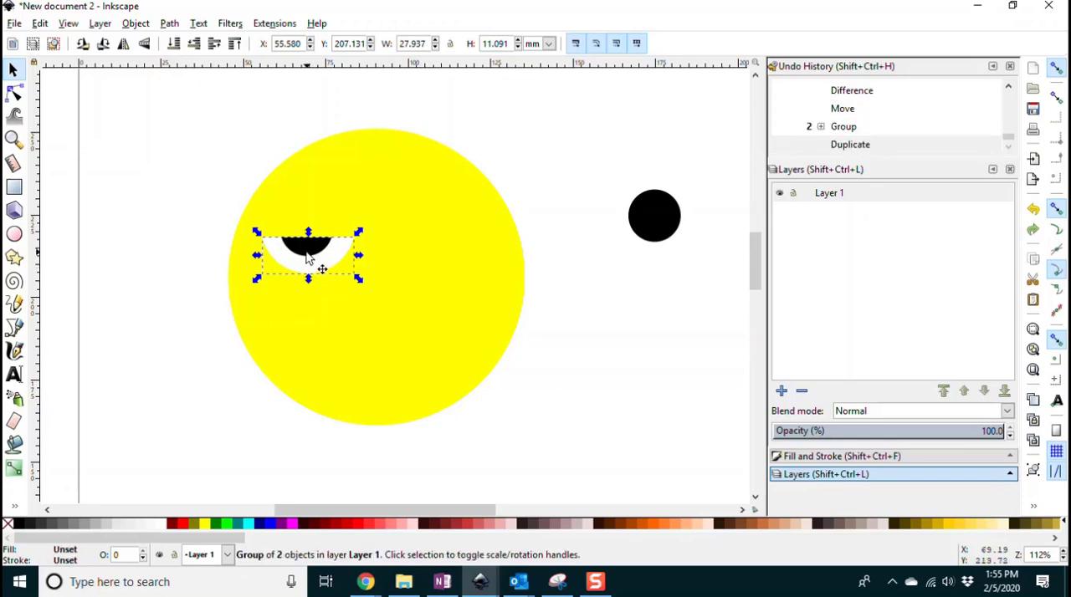
left_click_drag(312, 269, 444, 265)
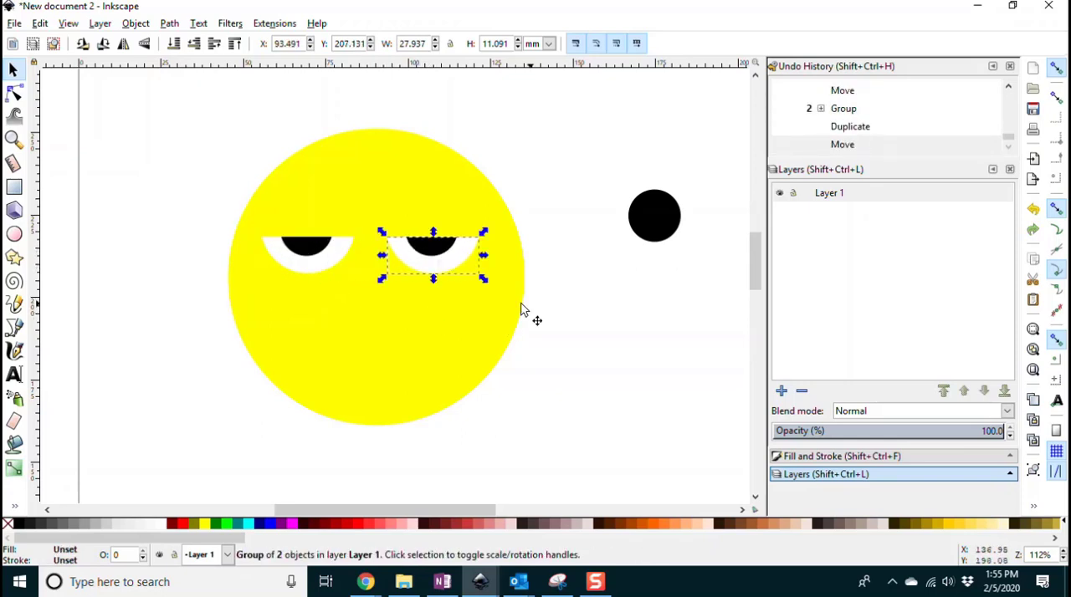
left_click(606, 300)
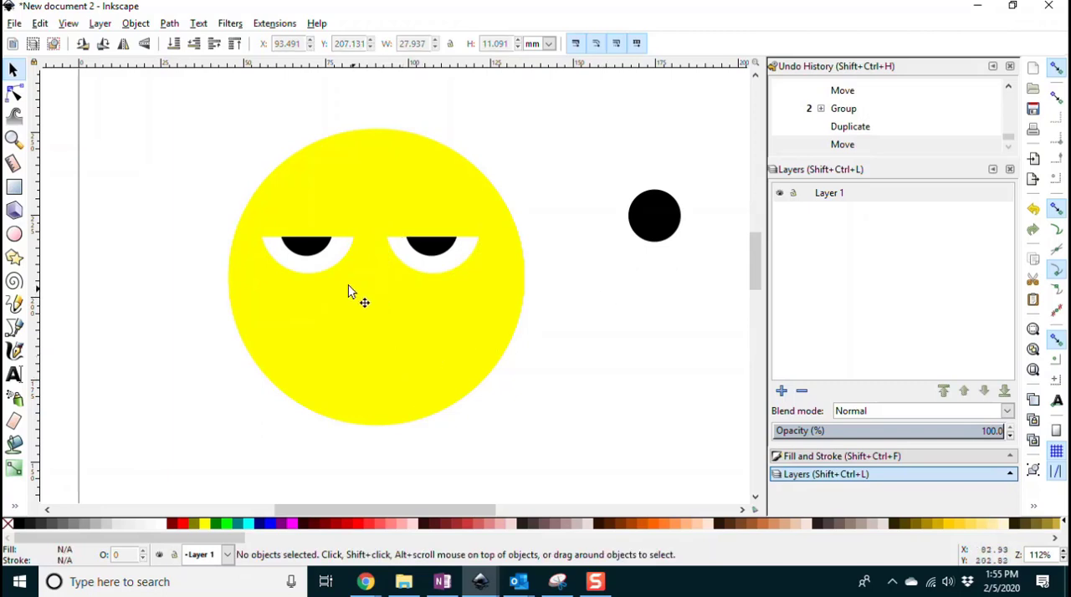
Step: Flip the left eye group horizontally four times
left_click(302, 257)
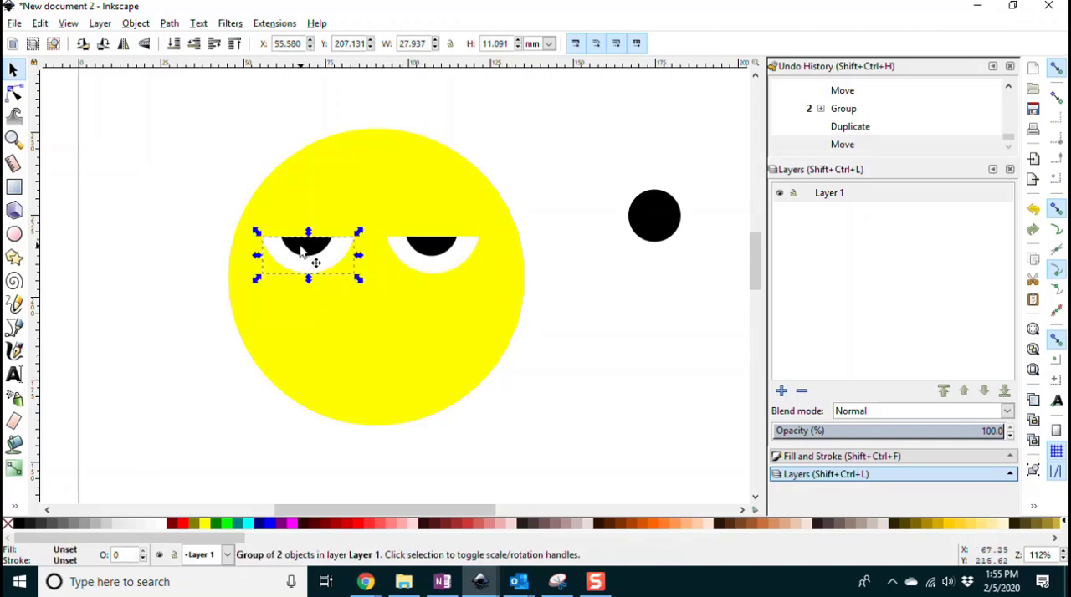
key("h")
key("h")
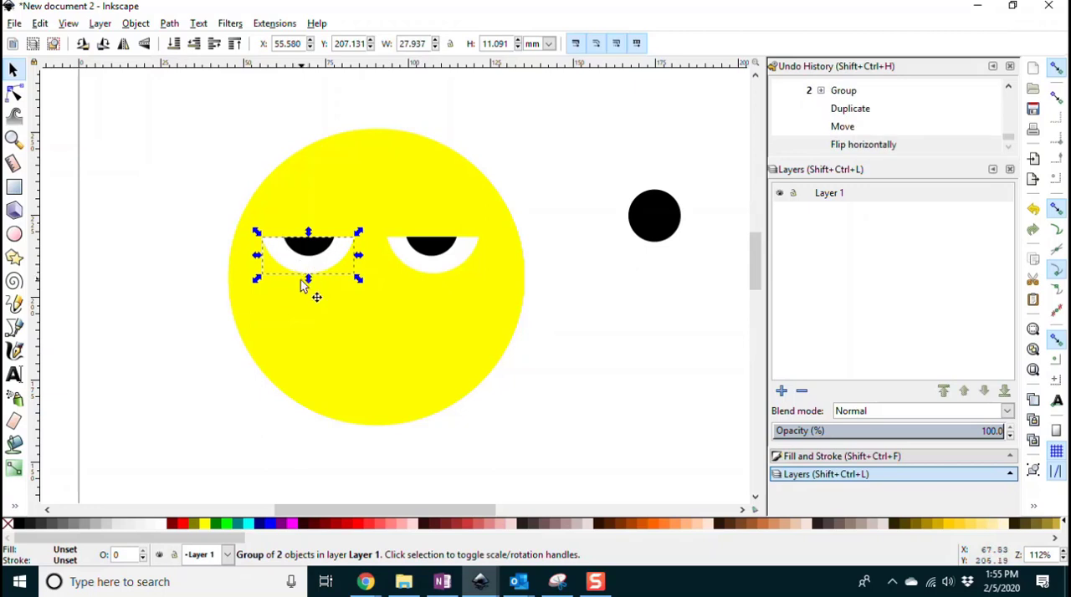
key("h")
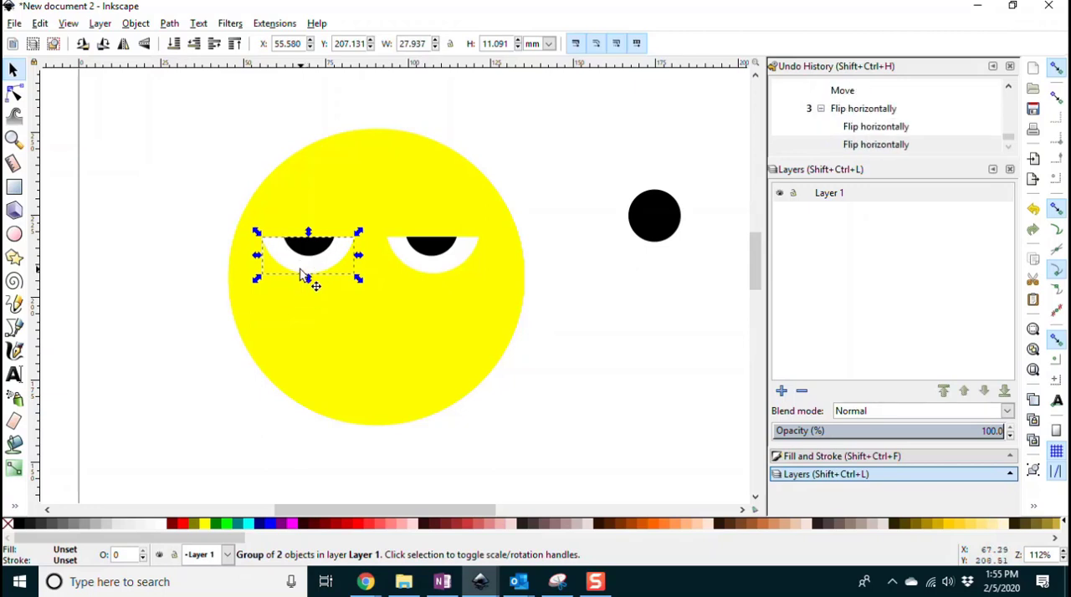
key("h")
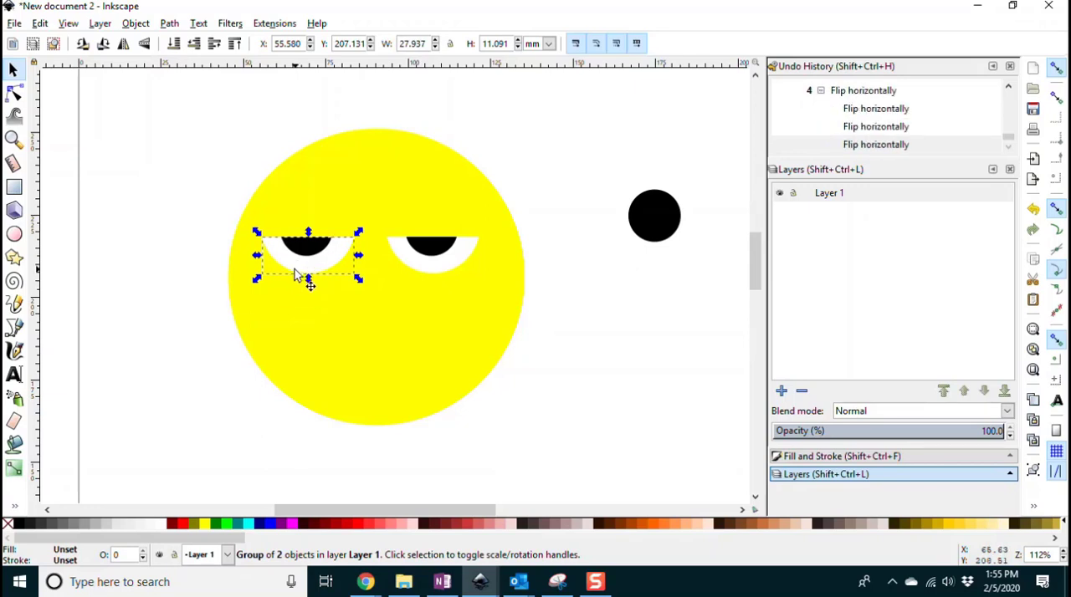
Step: Flip the left eye vertically so its flat edge faces down, and move it up to about X 58.9 mm, Y 218 mm
key("v")
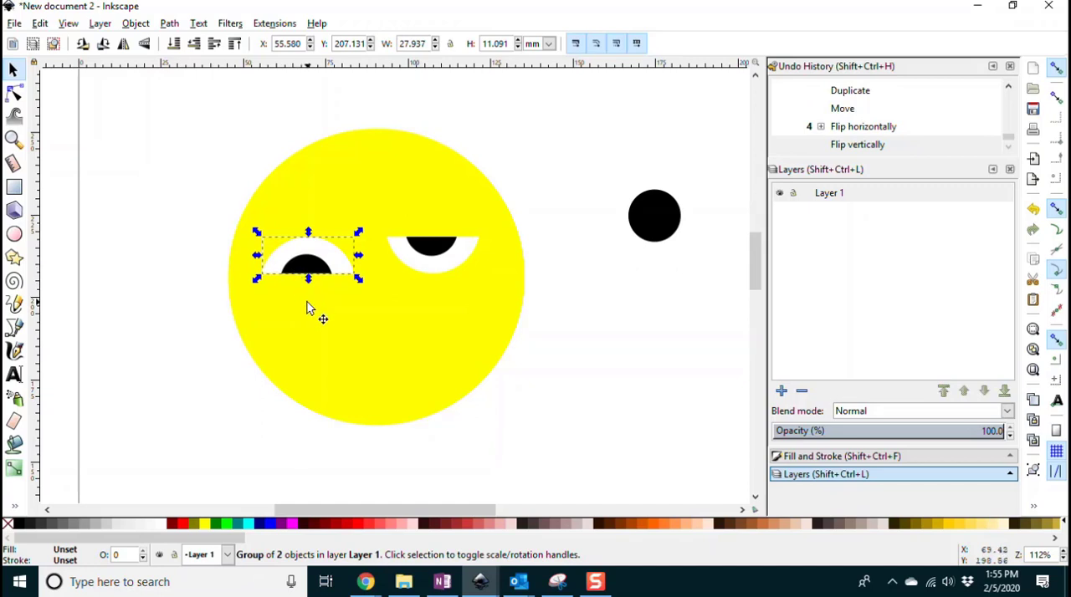
key("v")
key("v")
key("v")
key("v")
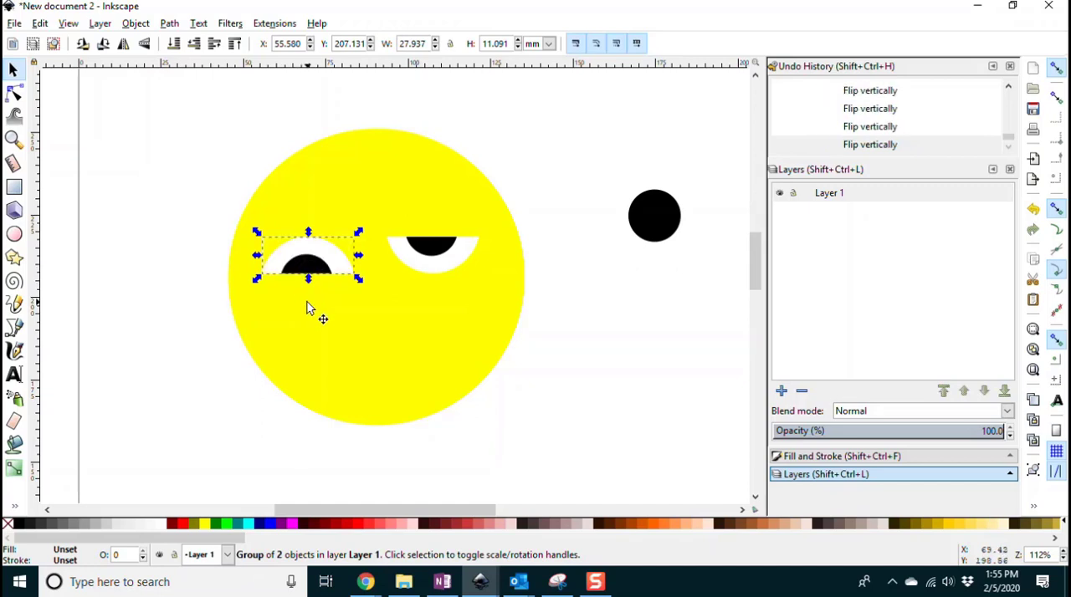
left_click_drag(307, 265, 321, 226)
left_click(657, 306)
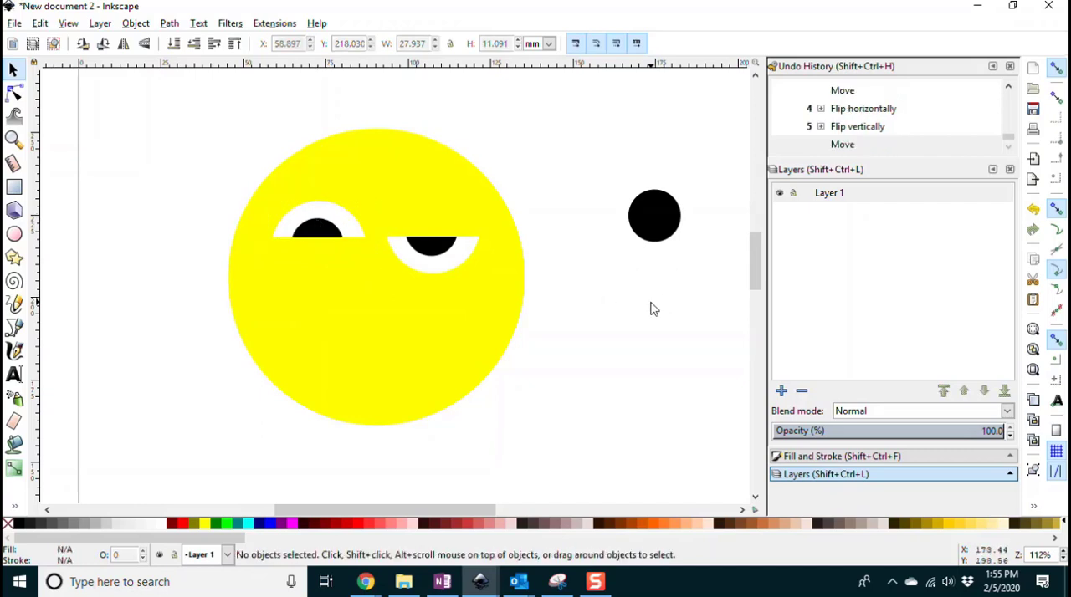
Step: Rotate the right eye counter-clockwise so its flat edge slants down toward the middle of the face
left_click(467, 250)
left_click(471, 247)
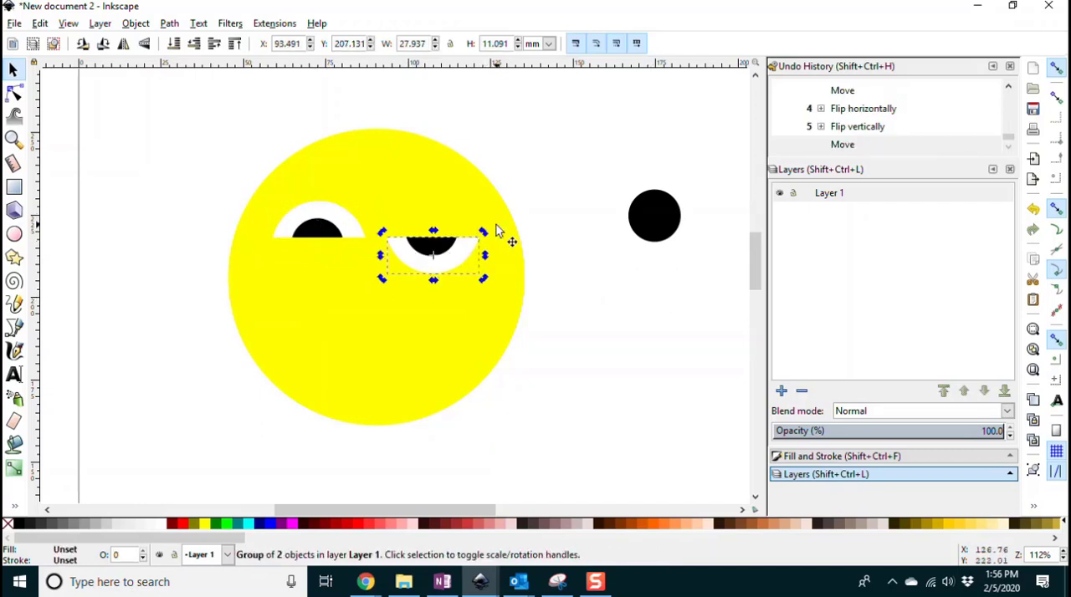
left_click_drag(485, 234, 476, 212)
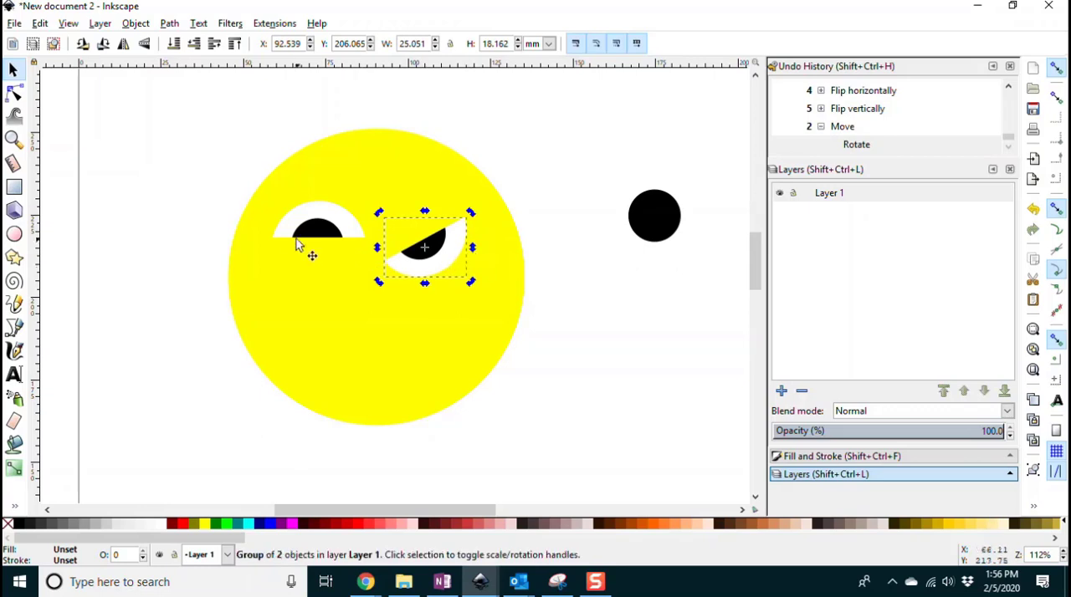
Step: Flip the left eye vertically so its flat edge faces up, and move it down to about Y 201 mm
left_click(327, 226)
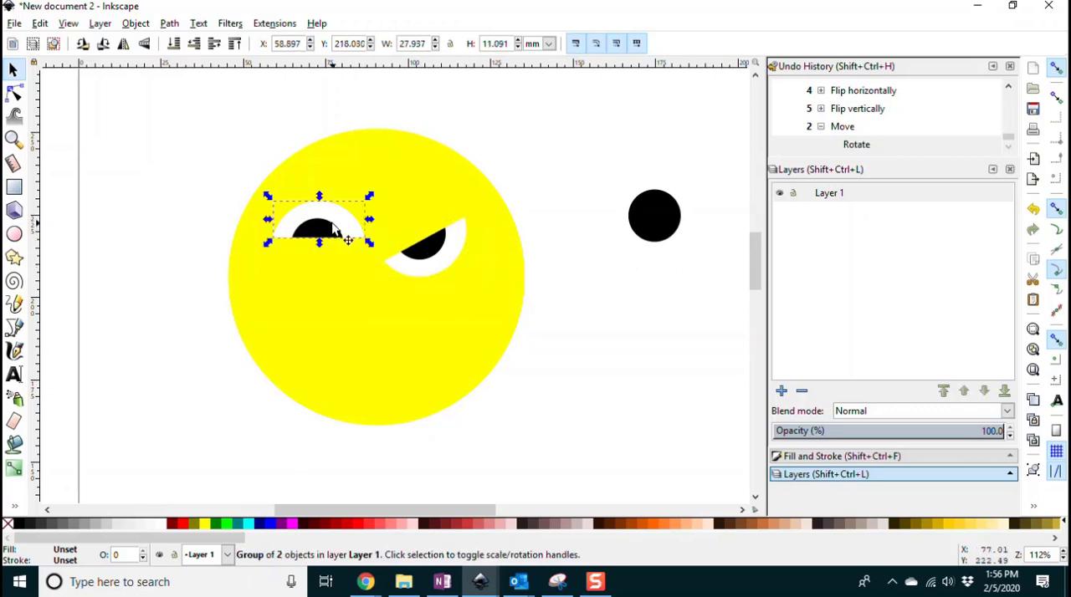
key("v")
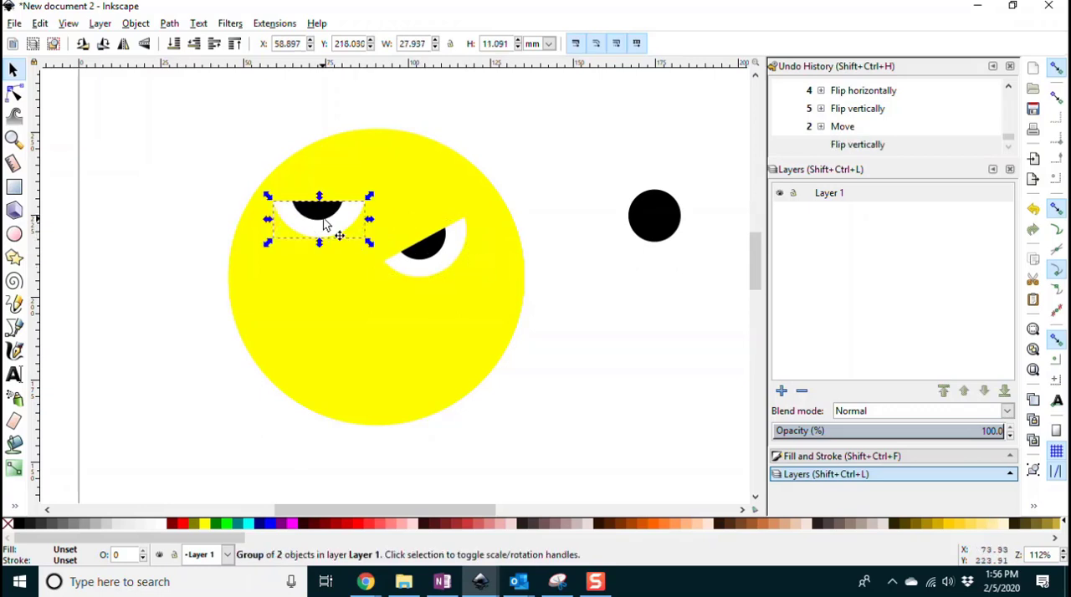
left_click_drag(335, 231, 340, 272)
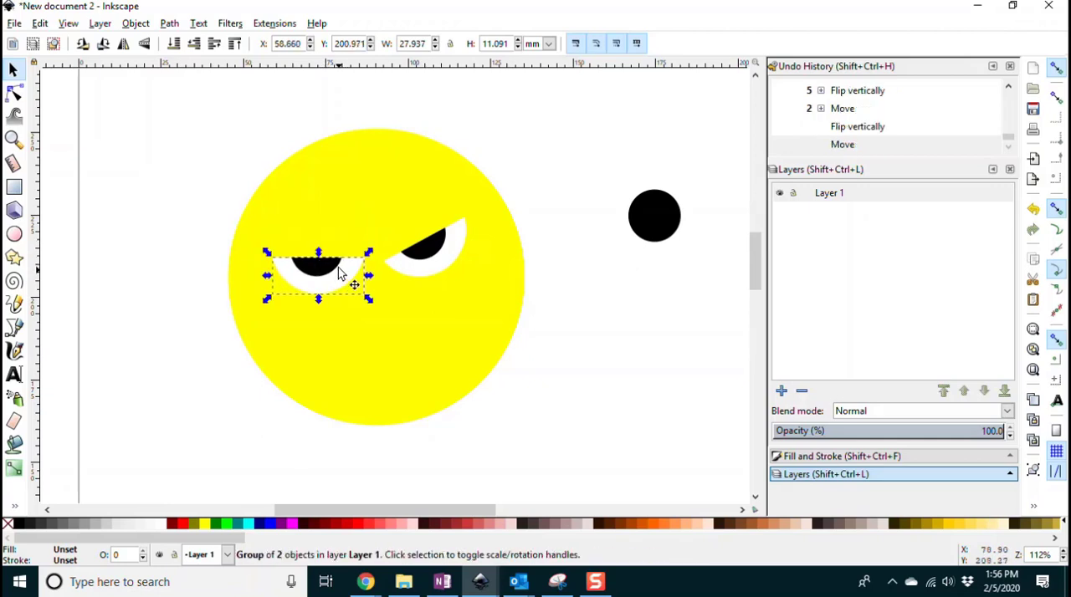
Step: Try to rotate only the white part of the left eye clockwise, and undo the rotation and the eye's preceding move
key("Escape")
left_click(290, 260)
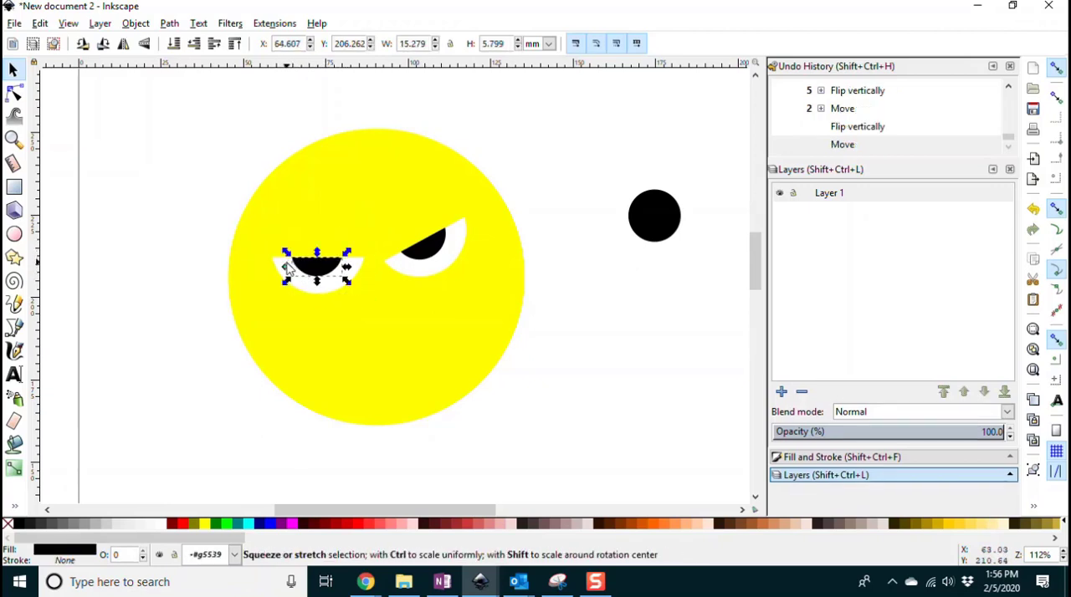
left_click(280, 265)
left_click(284, 272)
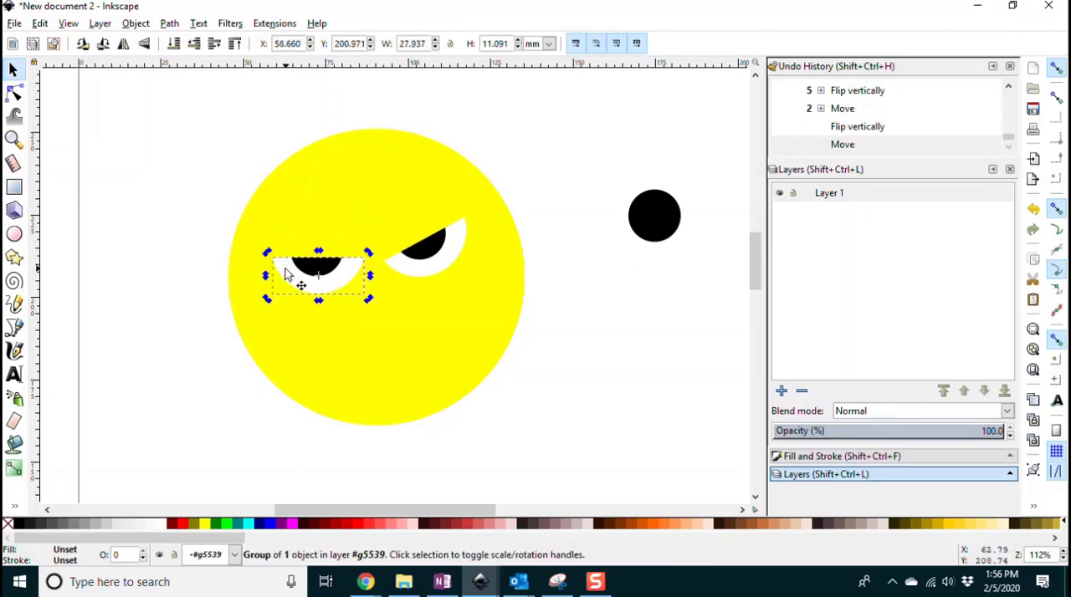
left_click_drag(268, 251, 282, 232)
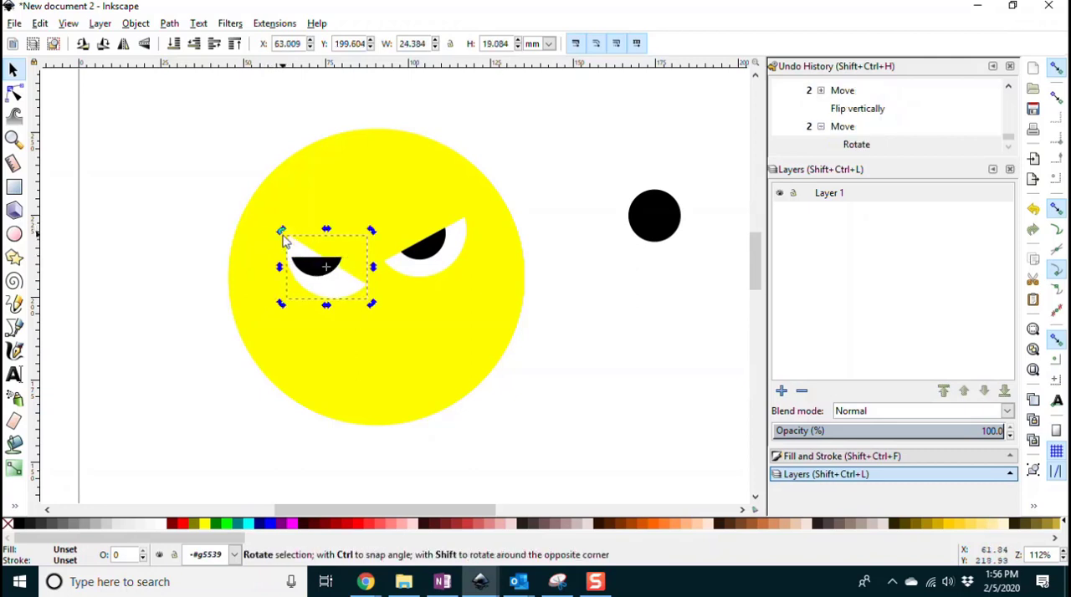
key("ctrl+z")
key("ctrl+z")
key("ctrl+z")
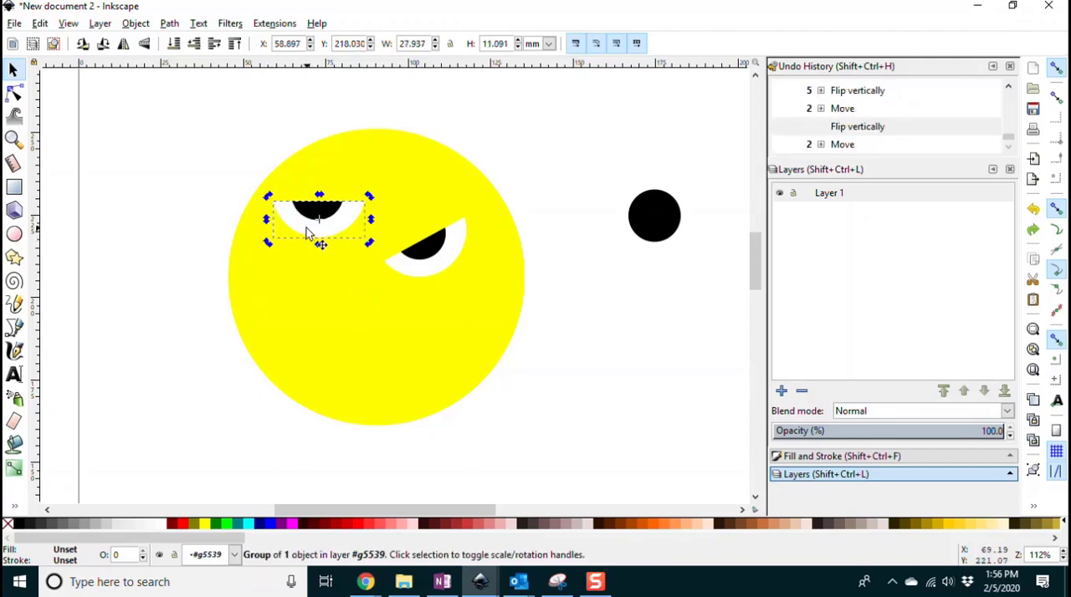
Step: Rotate the whole left eye group clockwise so it slants toward the middle of the face, reposition it slightly, and deselect it
left_click(324, 266)
left_click(310, 225)
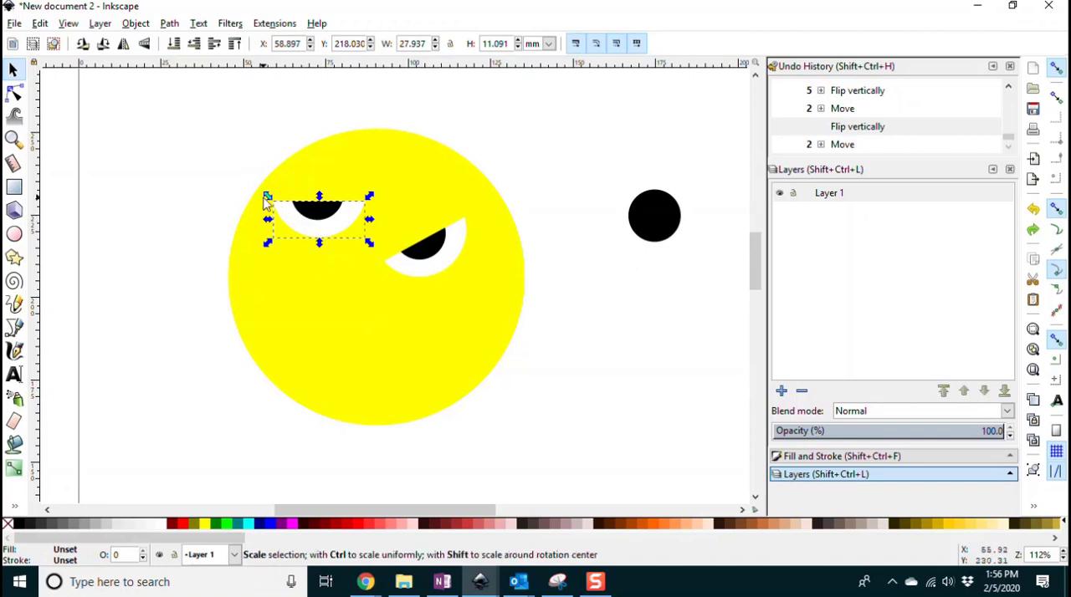
left_click(279, 210)
left_click_drag(270, 198, 297, 188)
left_click_drag(325, 243, 308, 253)
left_click(540, 350)
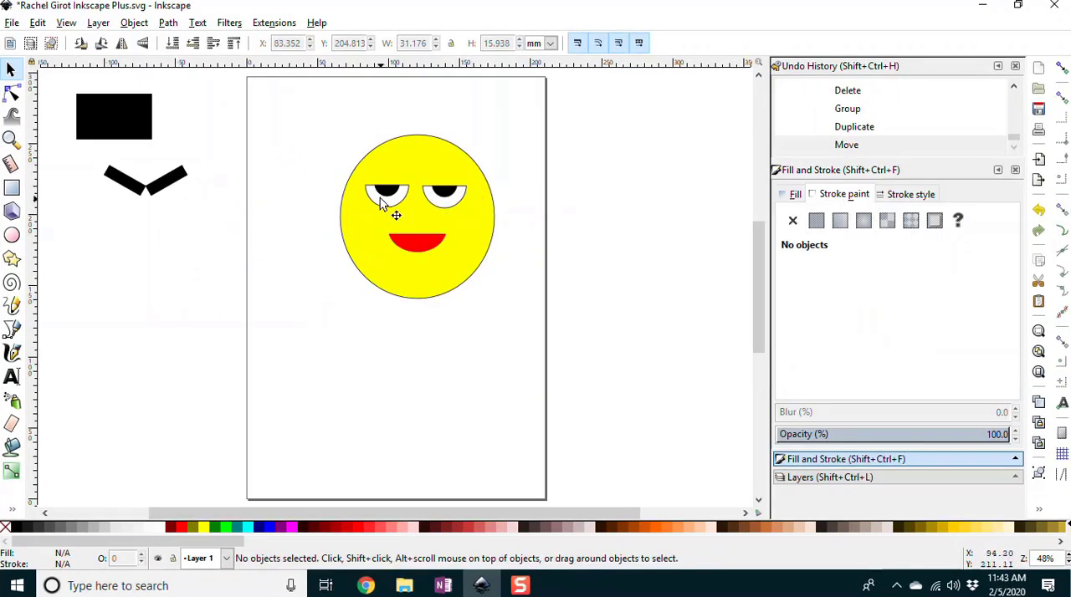
Step: Flip the red mouth vertically into a frown, raise it between the eyes, and move the two eyes slightly down and farther apart
left_click(416, 245)
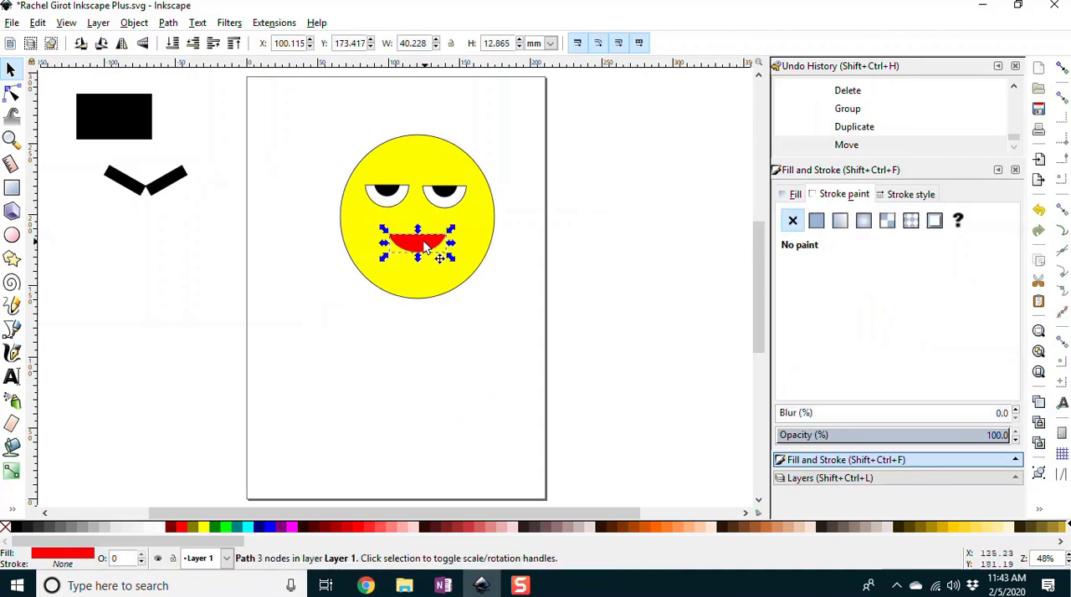
key("v")
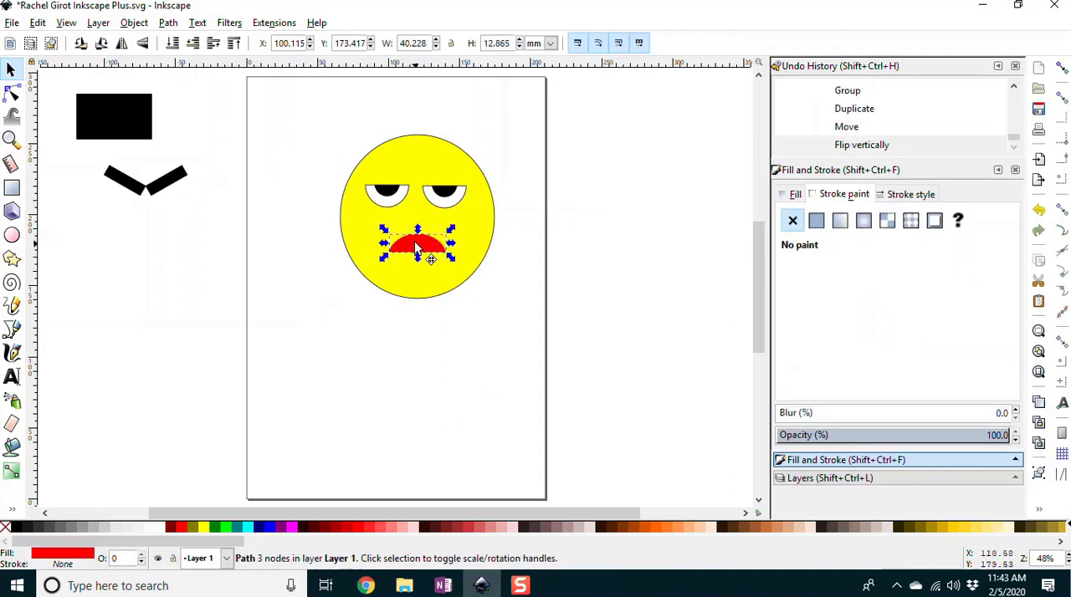
left_click_drag(424, 246, 487, 211)
left_click_drag(399, 198, 386, 202)
left_click(579, 237)
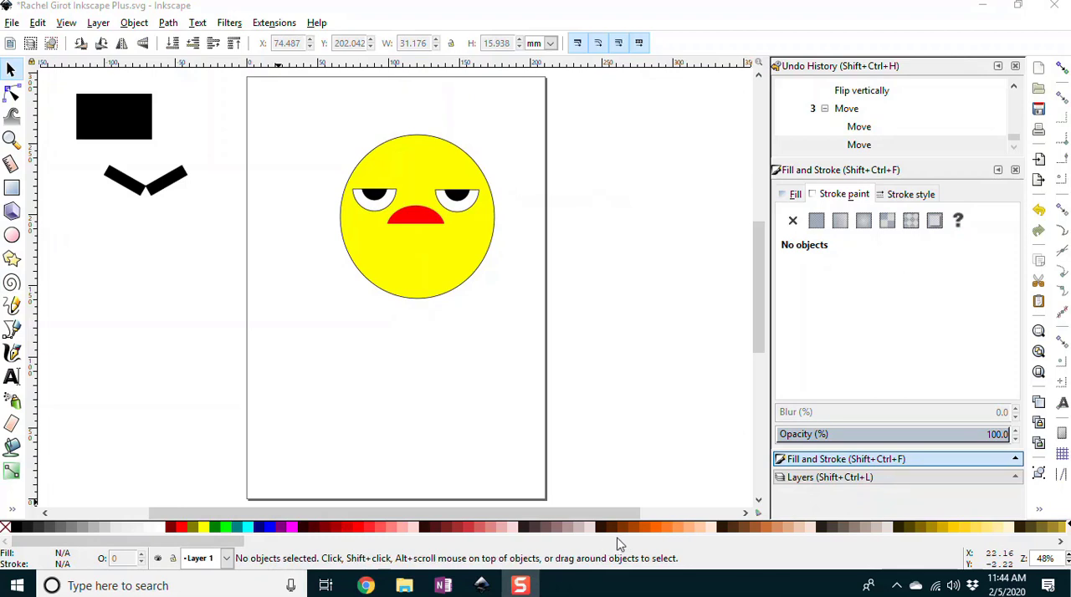
Step: Draw an orange circle about 46.5 mm in diameter on the page below the face
left_click(654, 527)
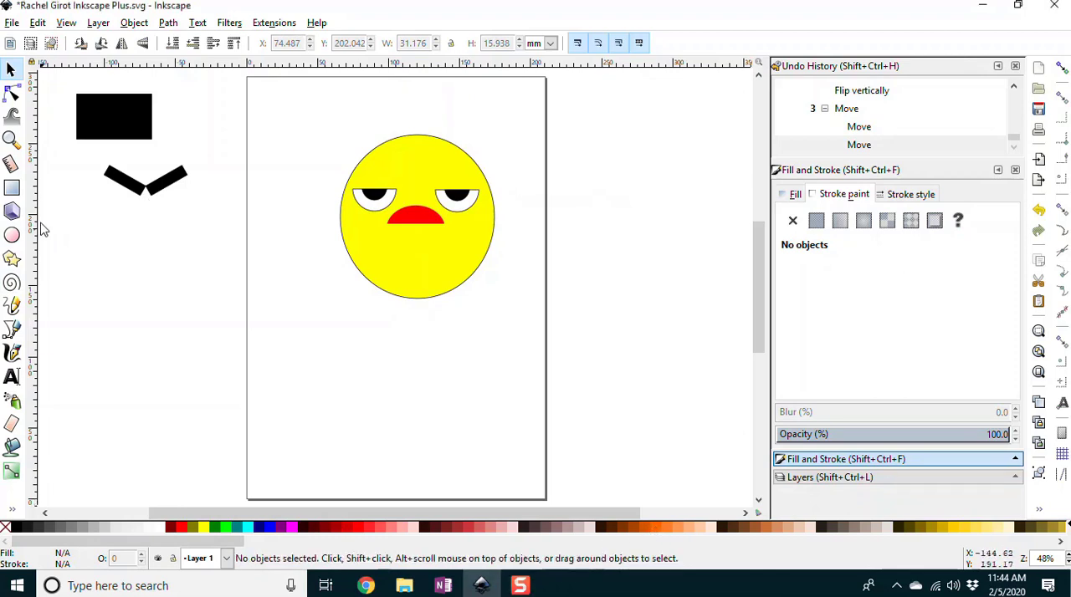
left_click(11, 237)
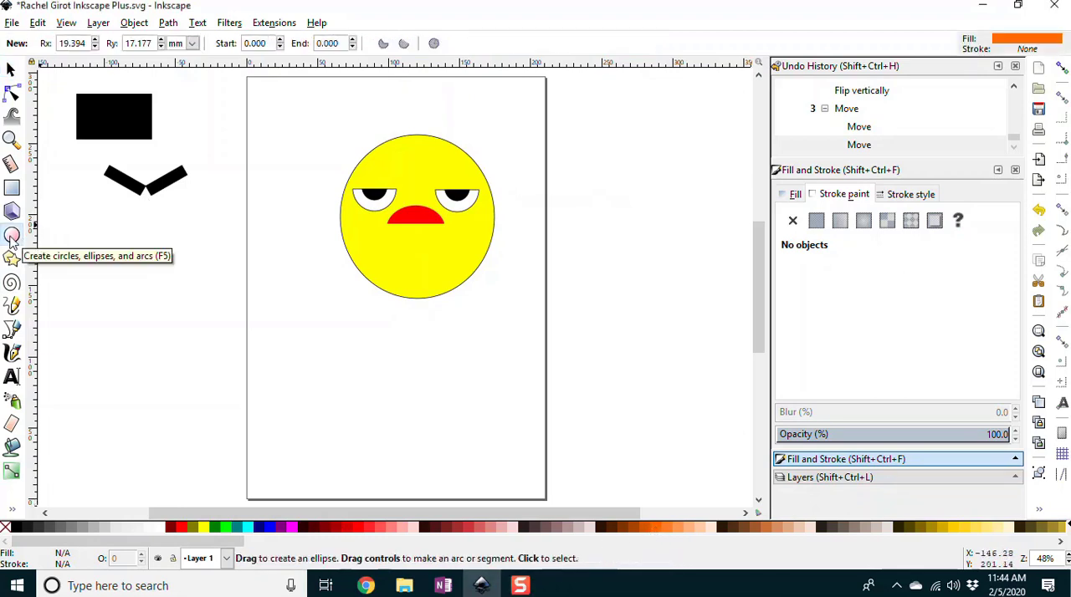
left_click_drag(306, 338, 371, 390)
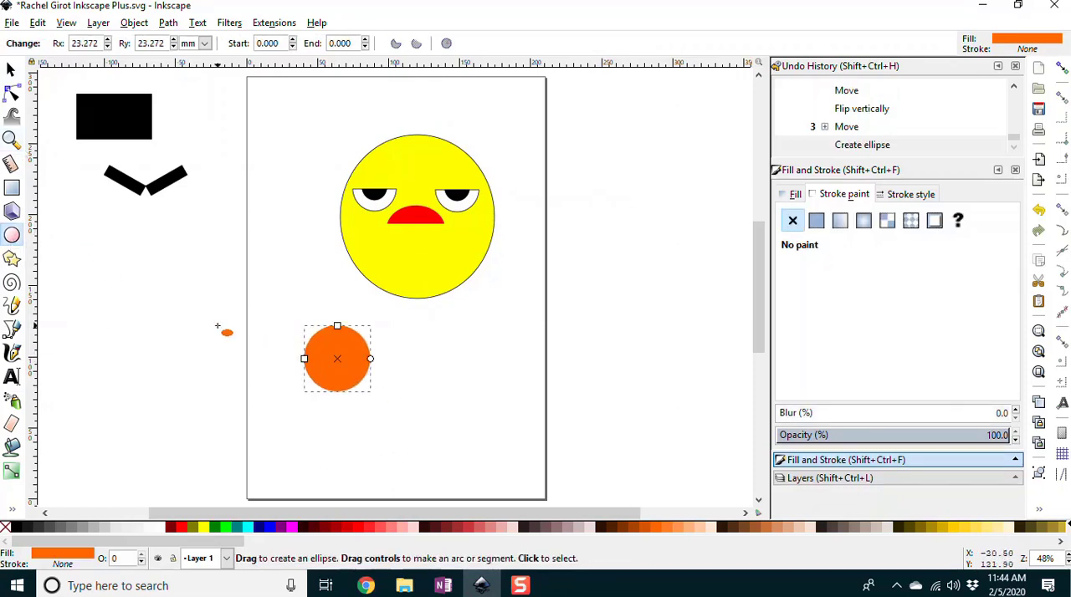
Step: Draw a brown rectangle about 12 by 48 mm overlapping the orange circle's lower half, and center it horizontally under the circle
left_click(12, 187)
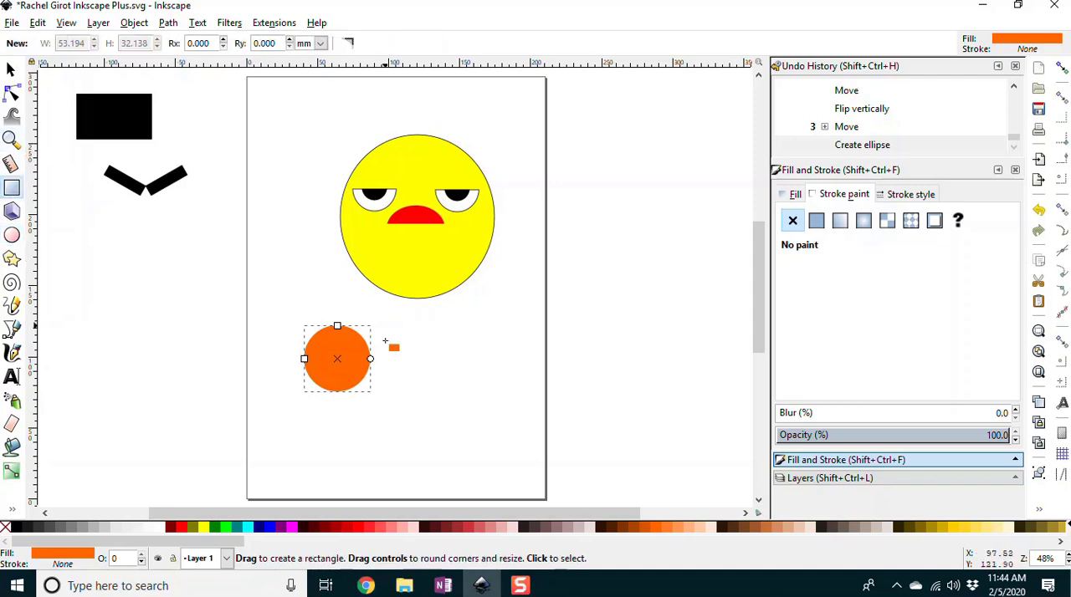
left_click_drag(331, 371, 348, 437)
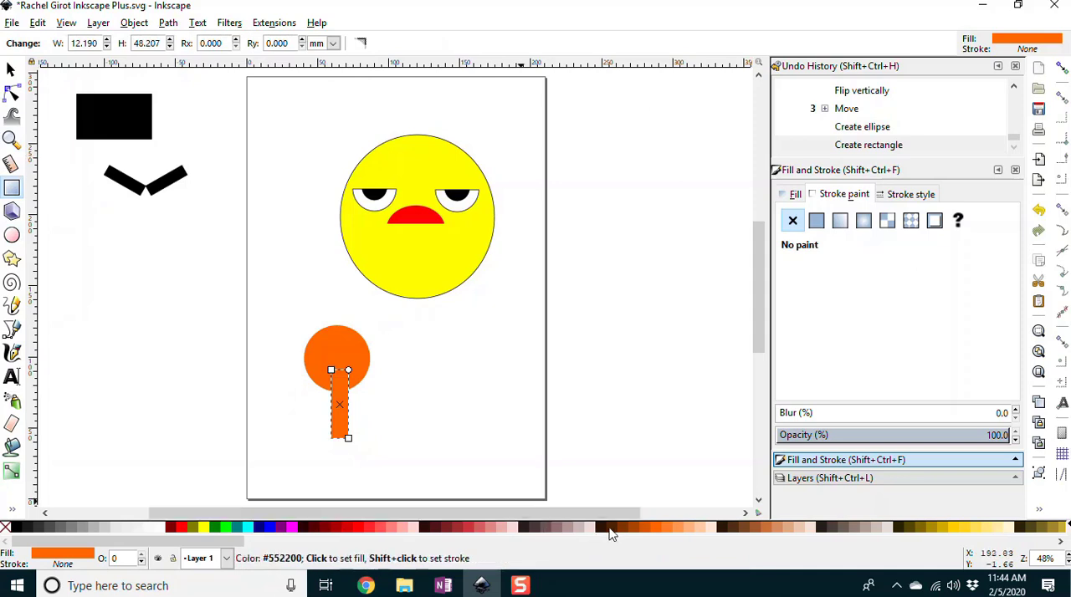
left_click(623, 530)
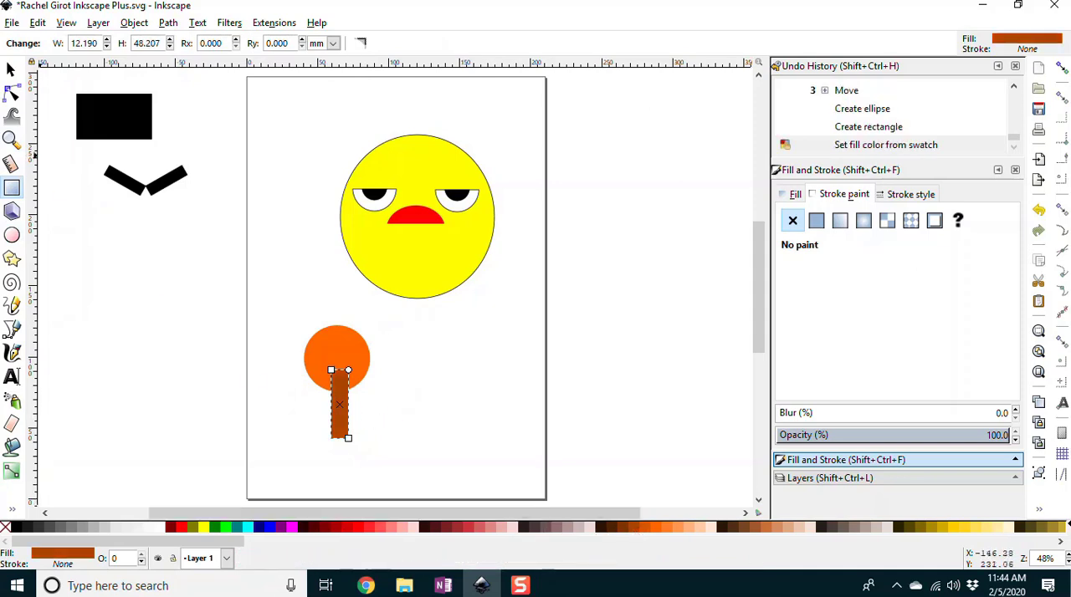
left_click(11, 70)
left_click_drag(337, 413, 333, 410)
left_click(399, 417)
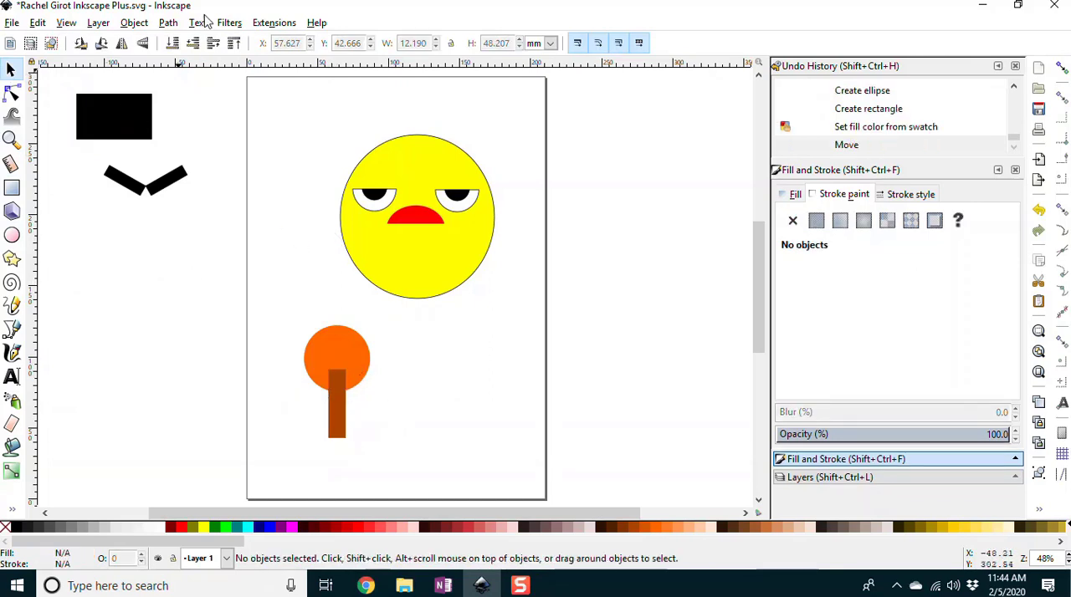
Step: Merge the orange circle and the brown rectangle into one shape with Union, and shift the merged shape slightly
left_click(332, 347)
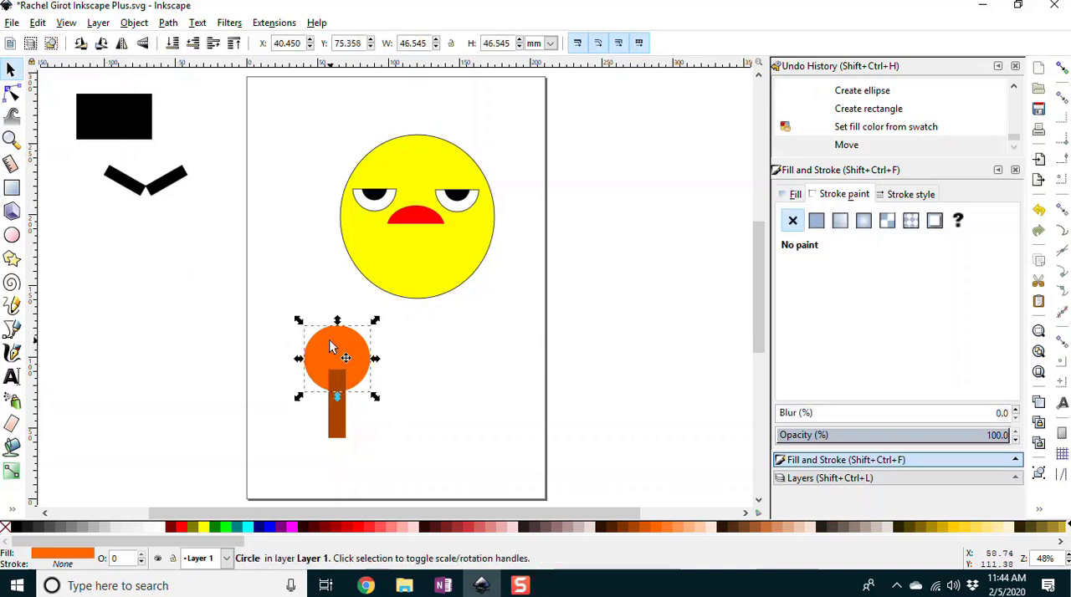
left_click(340, 412, "shift")
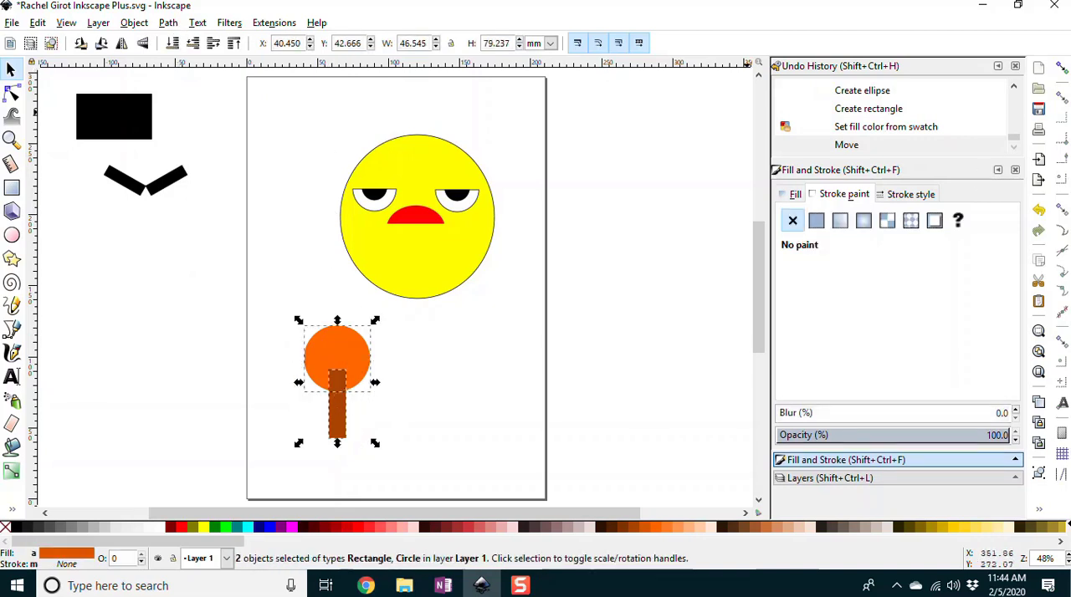
left_click(168, 23)
left_click(187, 111)
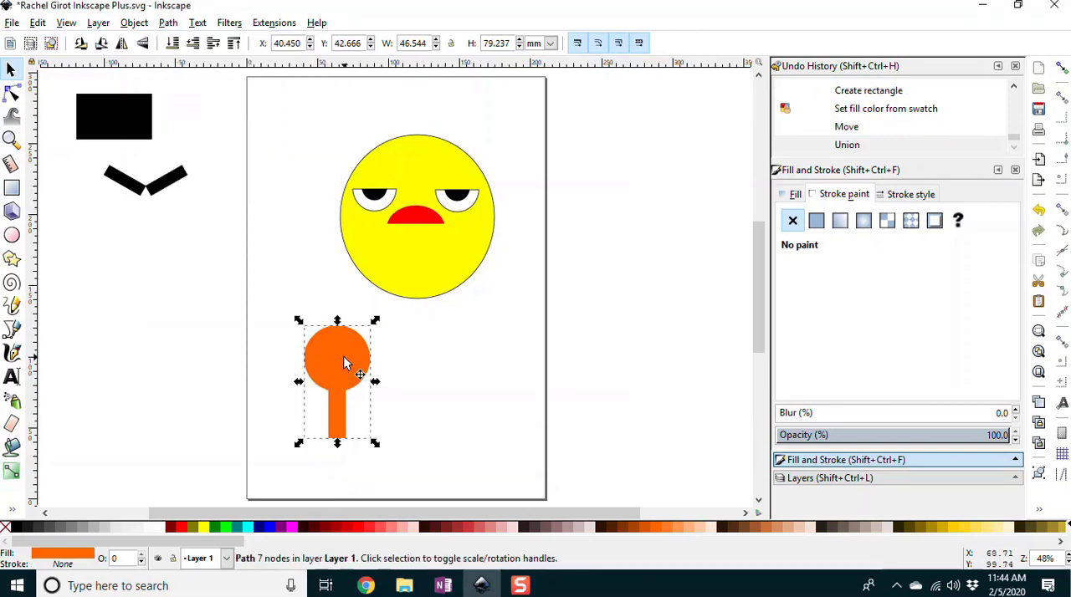
mouse_move(346, 365)
left_mouse_down()
mouse_move(390, 390)
mouse_move(351, 362)
left_mouse_up()
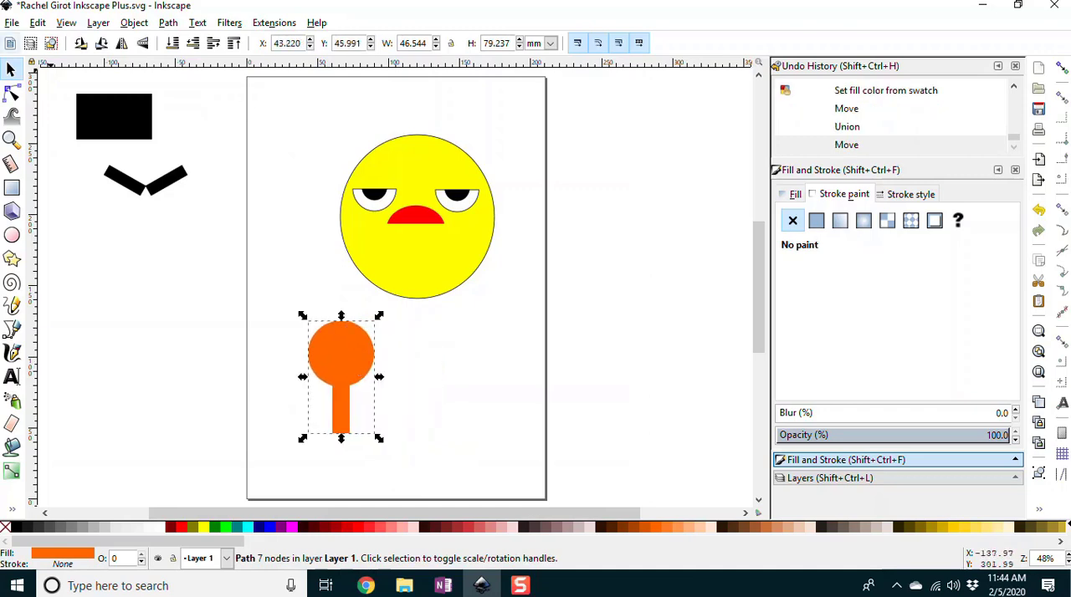
Step: Save the document, and move the merged orange shape toward the page's lower-left corner, to about X 12.7, Y 31 mm
left_click(12, 23)
left_click(30, 126)
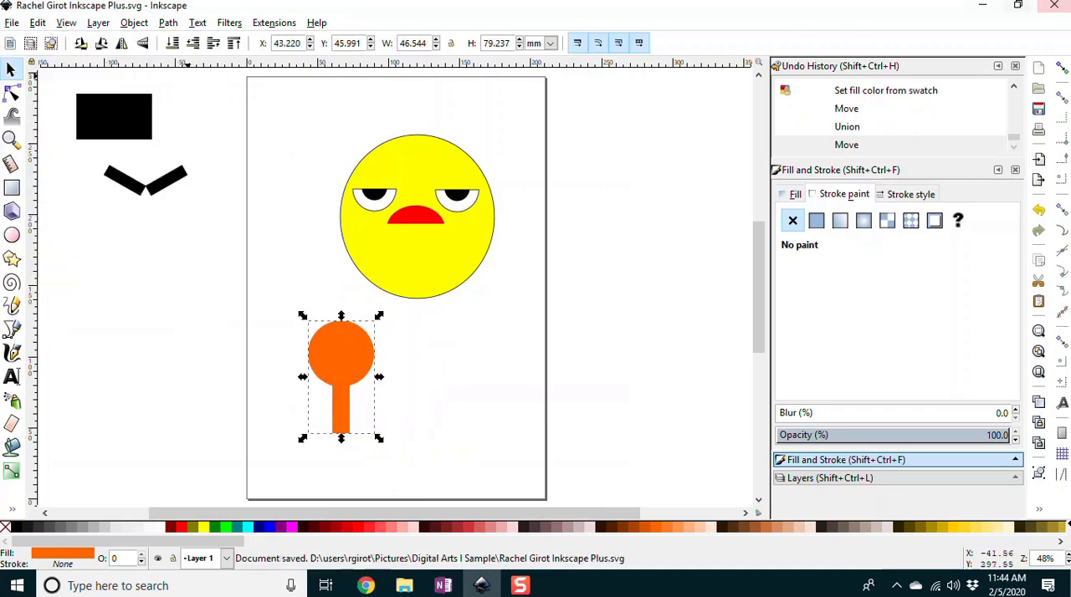
left_click_drag(340, 368, 297, 390)
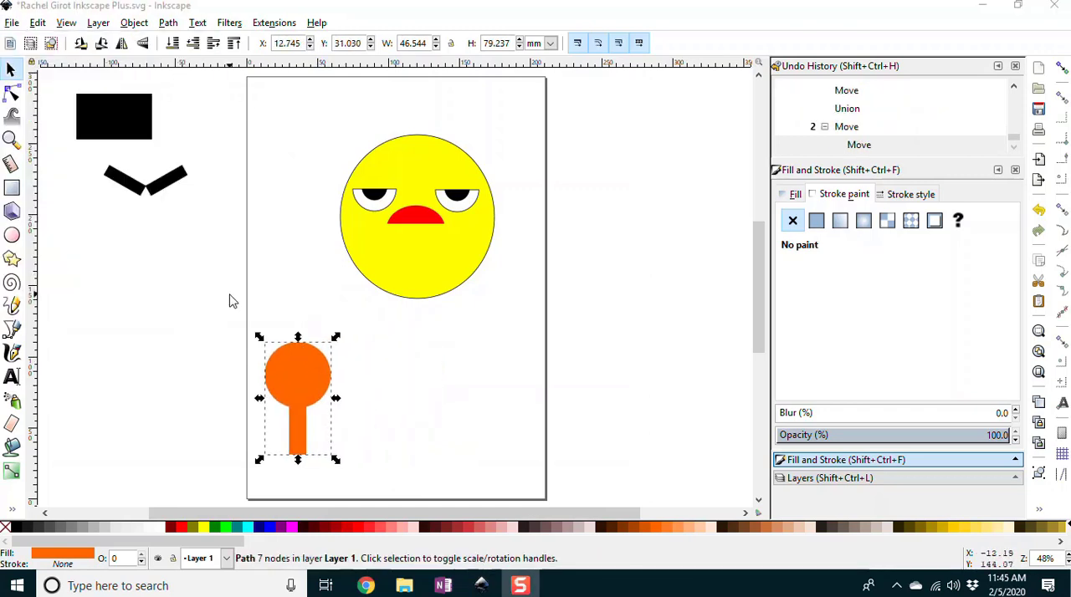
left_click(169, 289)
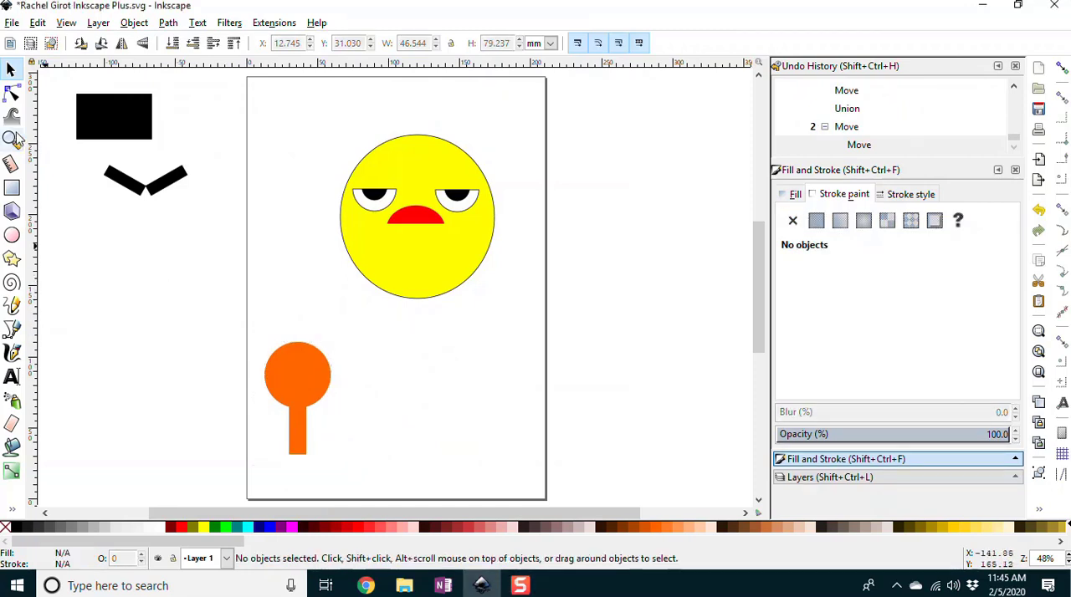
Step: Draw a circle about 51.5 mm in diameter with fill #FF2A2A beside the orange shape
left_click(12, 235)
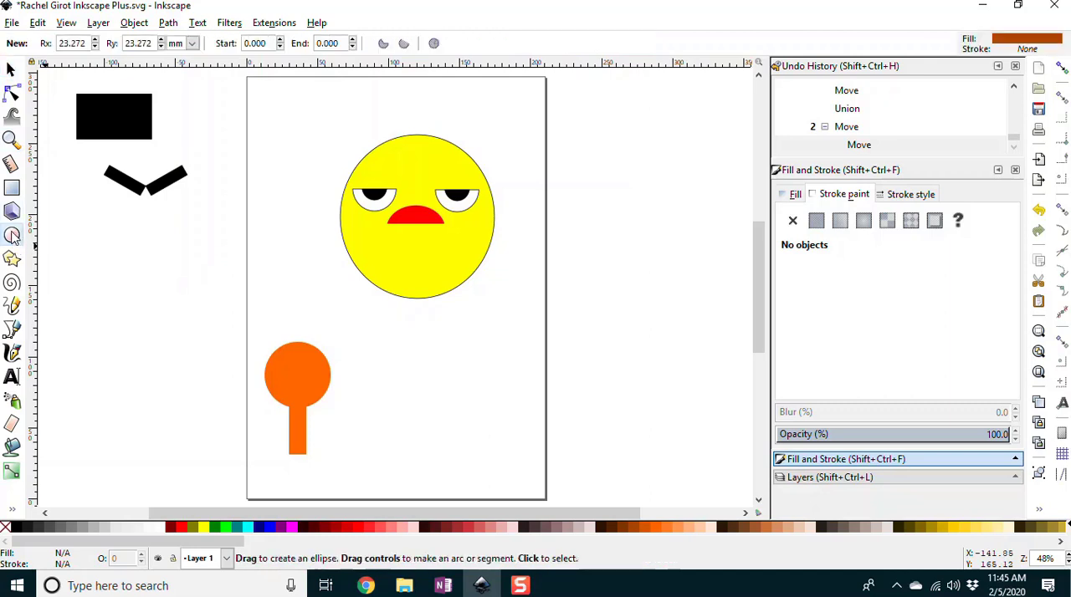
left_click(358, 533)
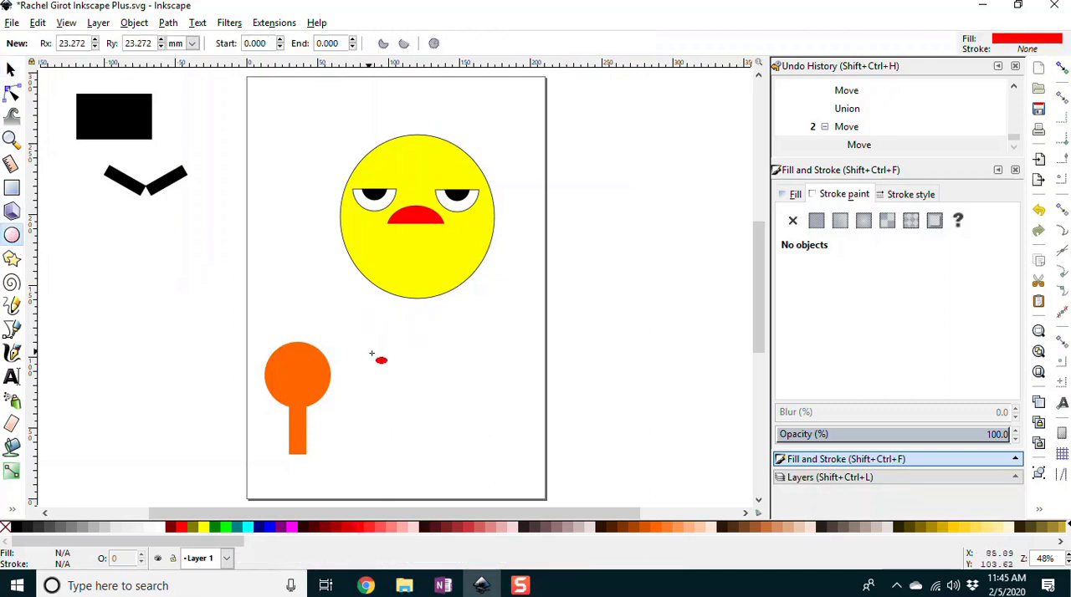
left_click(368, 533)
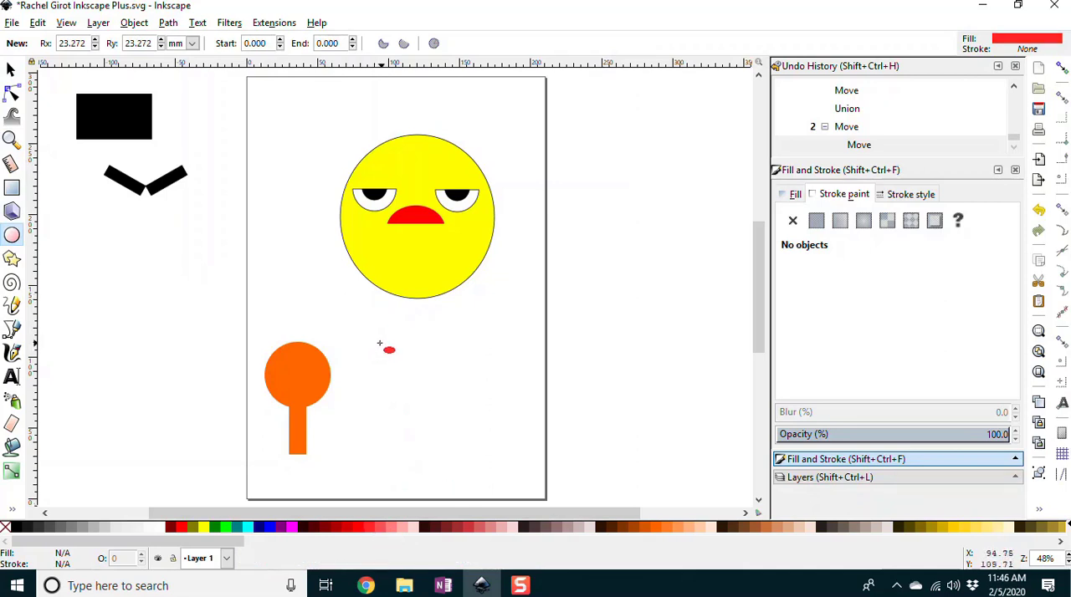
left_click_drag(373, 340, 464, 421)
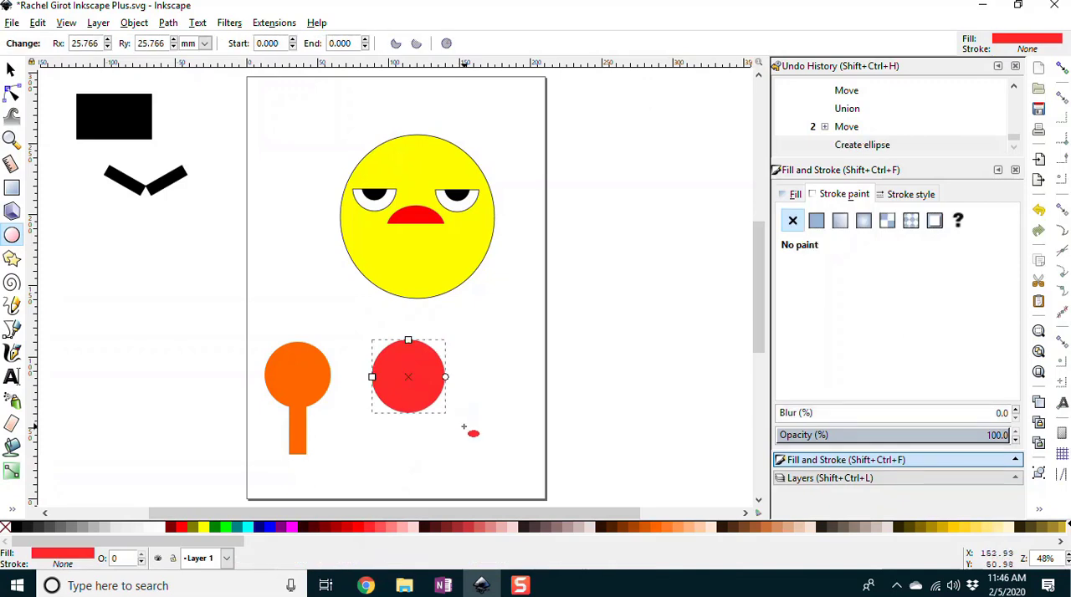
Step: Duplicate the red circle and shift the copy horizontally to about X 135.7 mm, so it slightly overlaps the original's right edge
key("ctrl+d")
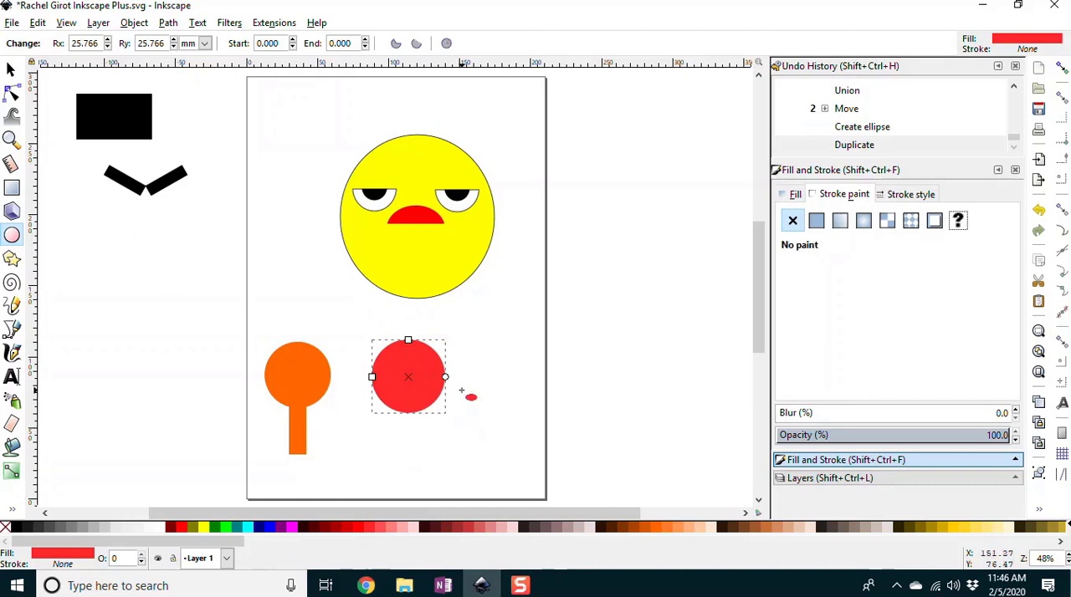
left_click(11, 70)
left_click_drag(418, 376, 473, 376)
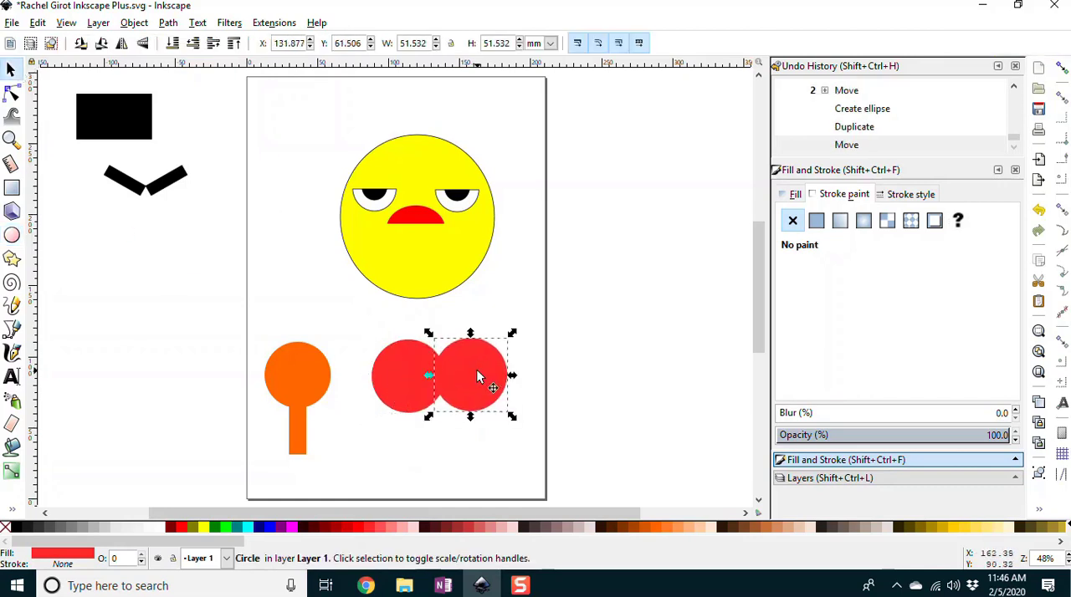
key("ctrl+z")
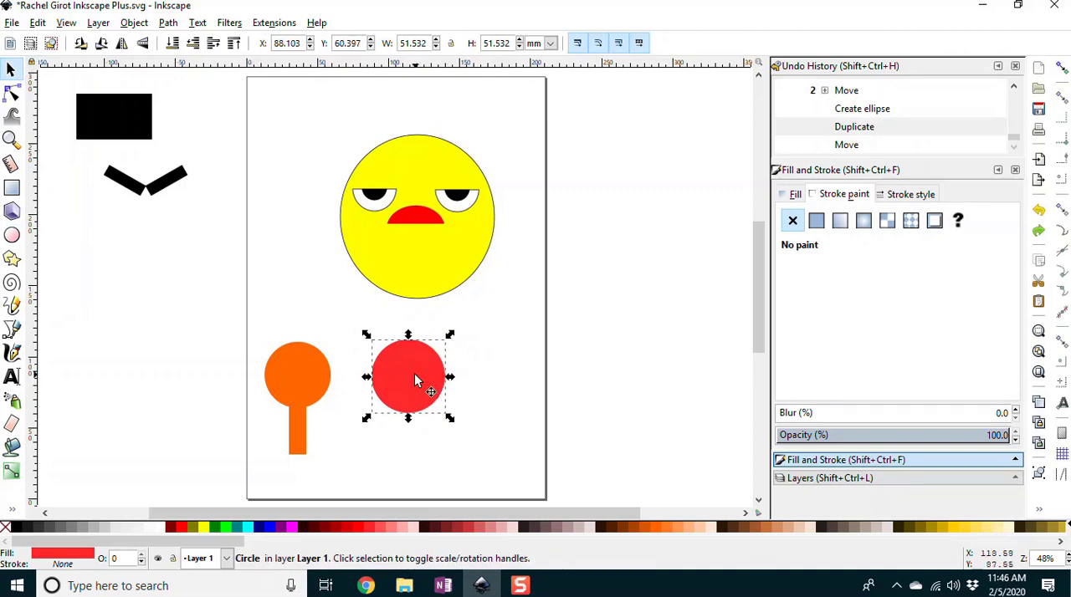
key("shift+Right")
key("shift+Right")
key("shift+Right")
key("shift+Right")
key("shift+Right")
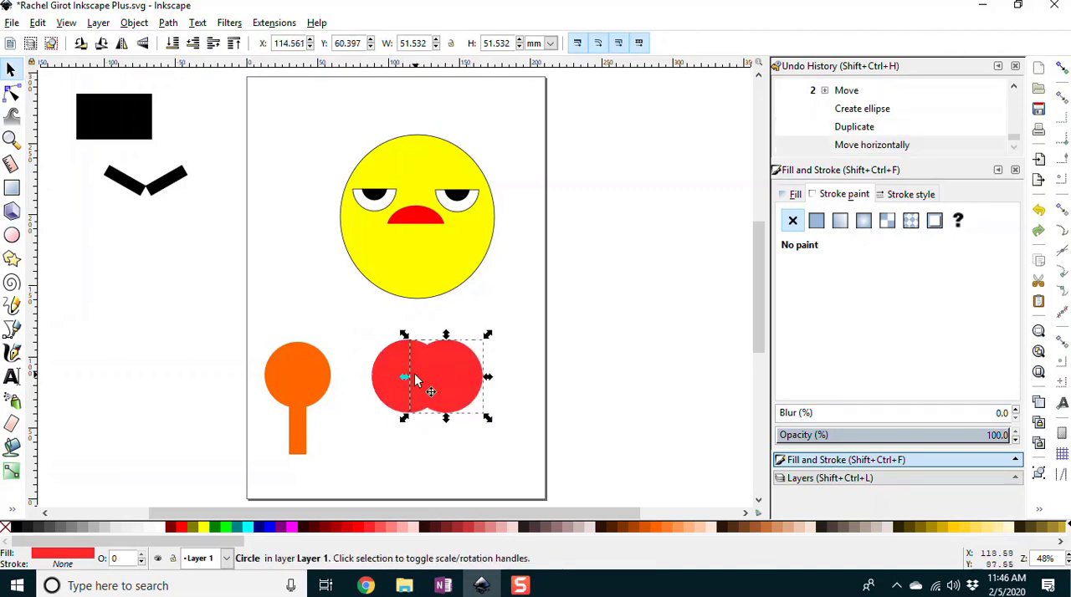
key("shift+Right")
key("shift+Right")
key("shift+Right")
key("shift+Right")
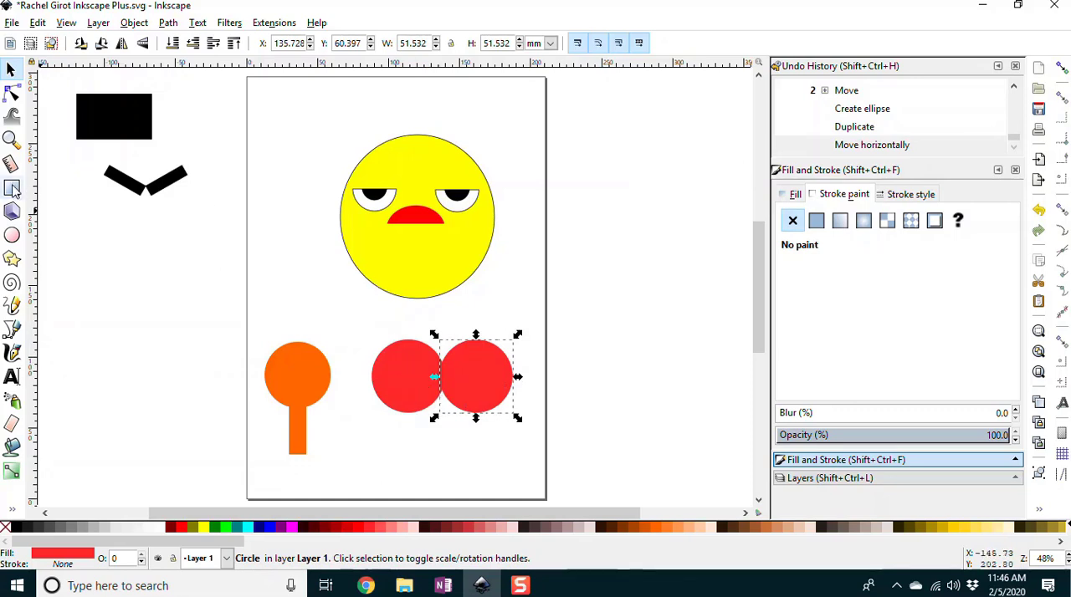
Step: Draw a square about 45.4 mm wide with fill #FF5555 below the left red circle, keeping the circles' own color
left_click(12, 191)
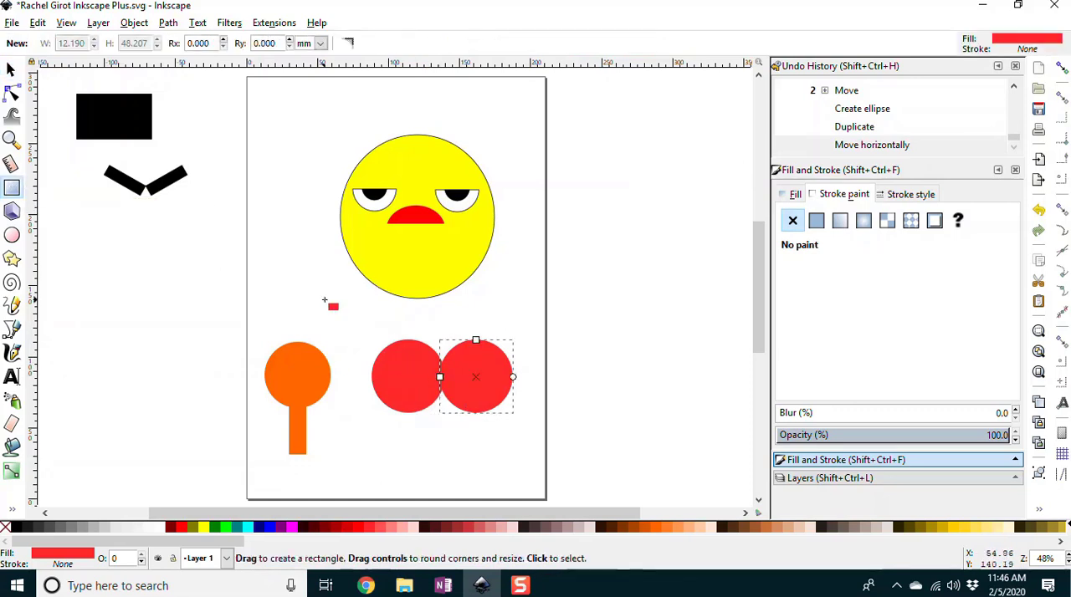
left_click(380, 528)
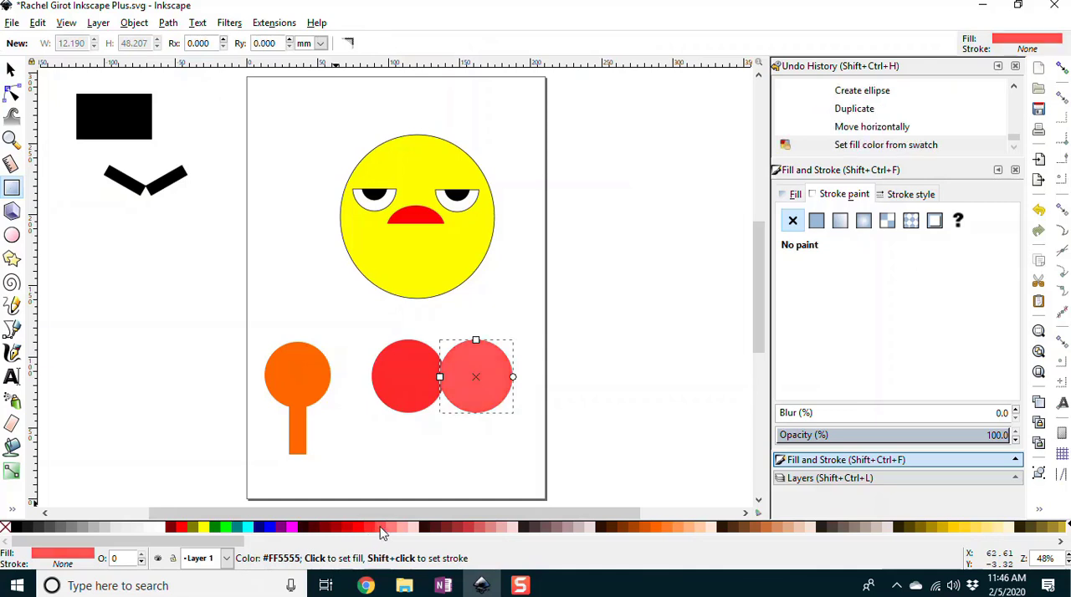
key("ctrl+z")
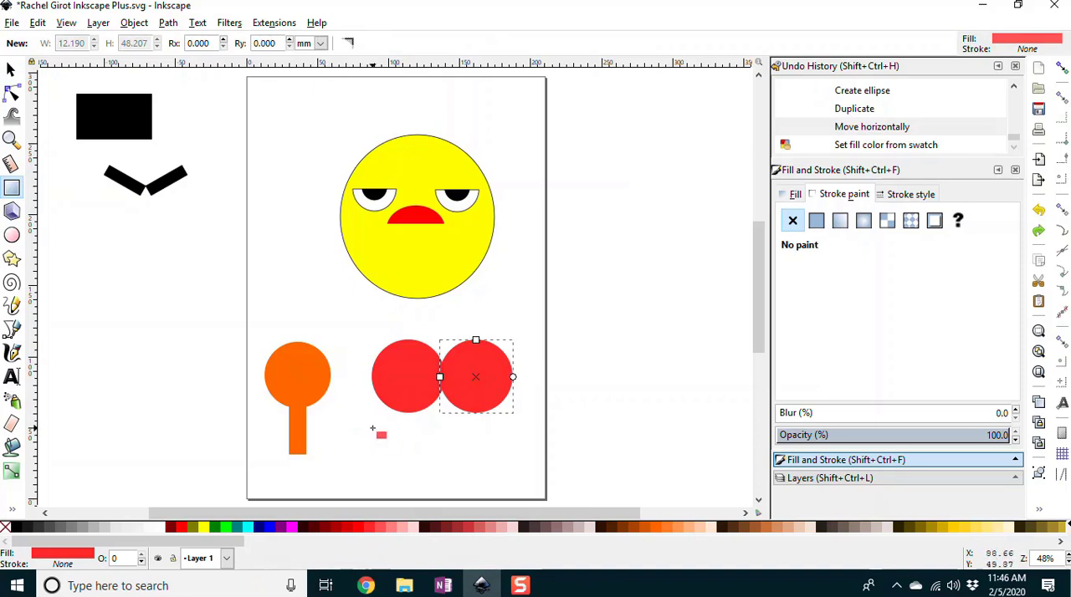
left_click_drag(374, 425, 437, 486)
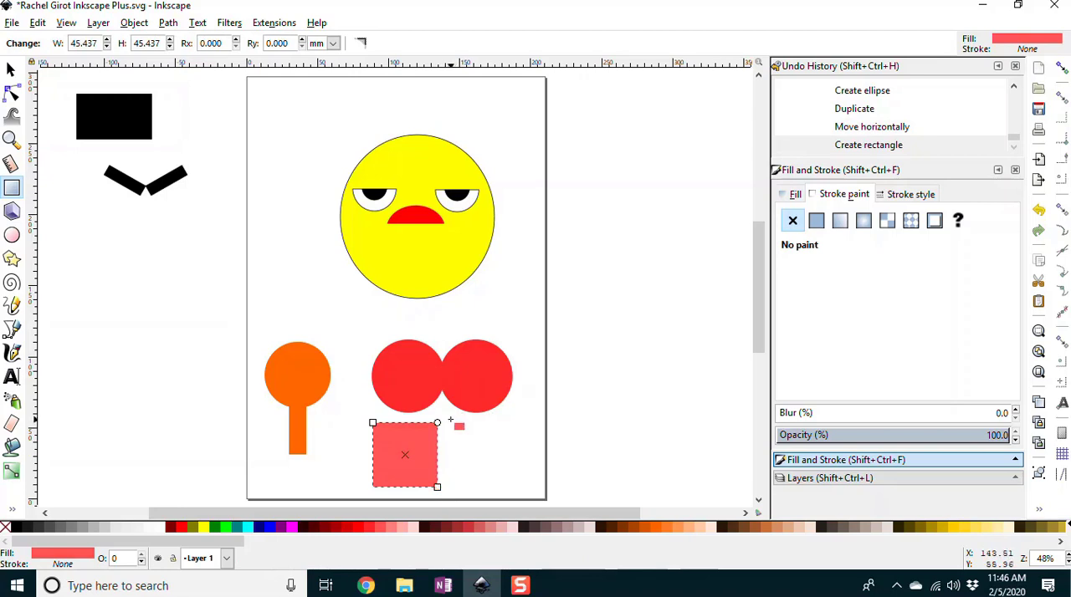
Step: Rotate the light red square 45° into a diamond, and place it over the two circles with its top corner where they meet
left_click(133, 22)
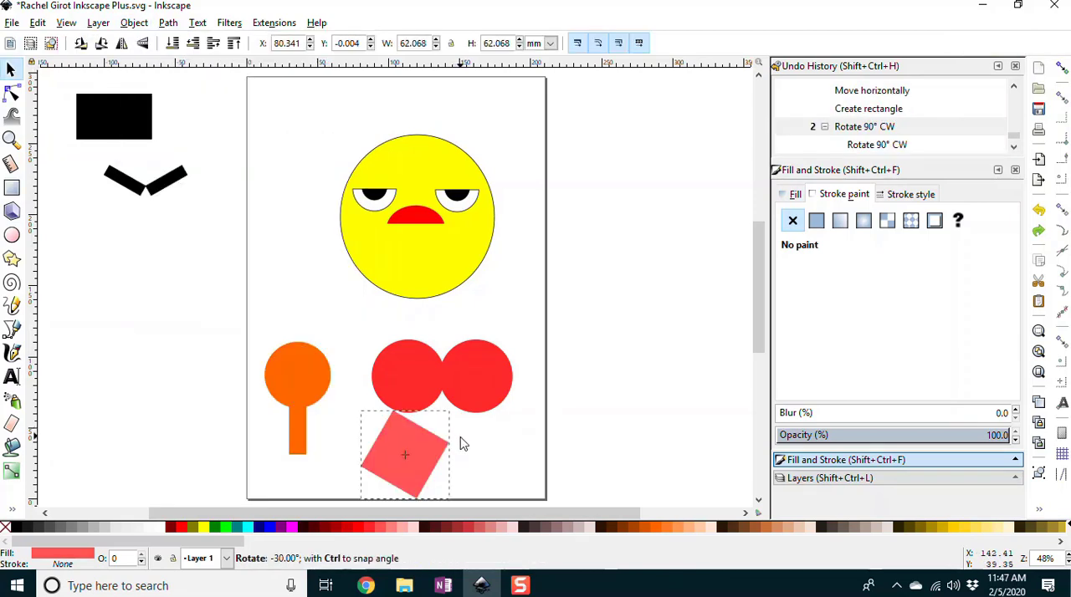
left_click_drag(462, 444, 440, 391)
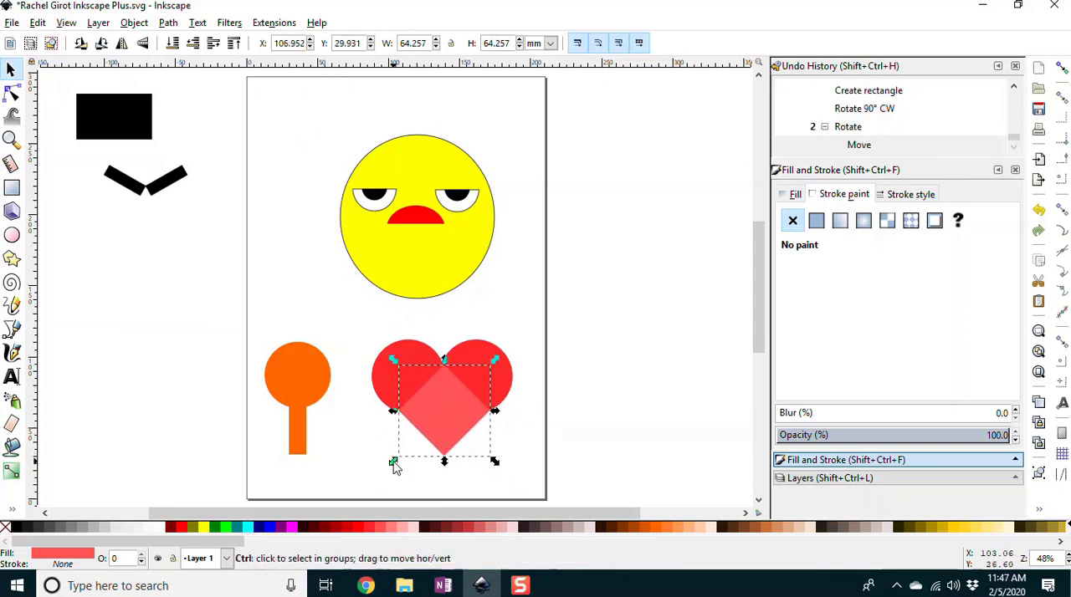
Step: Enlarge the diamond proportionally to about 79 mm wide, and move it up so its sides continue the circles into a heart outline
left_click_drag(393, 462, 373, 487)
left_click(416, 431)
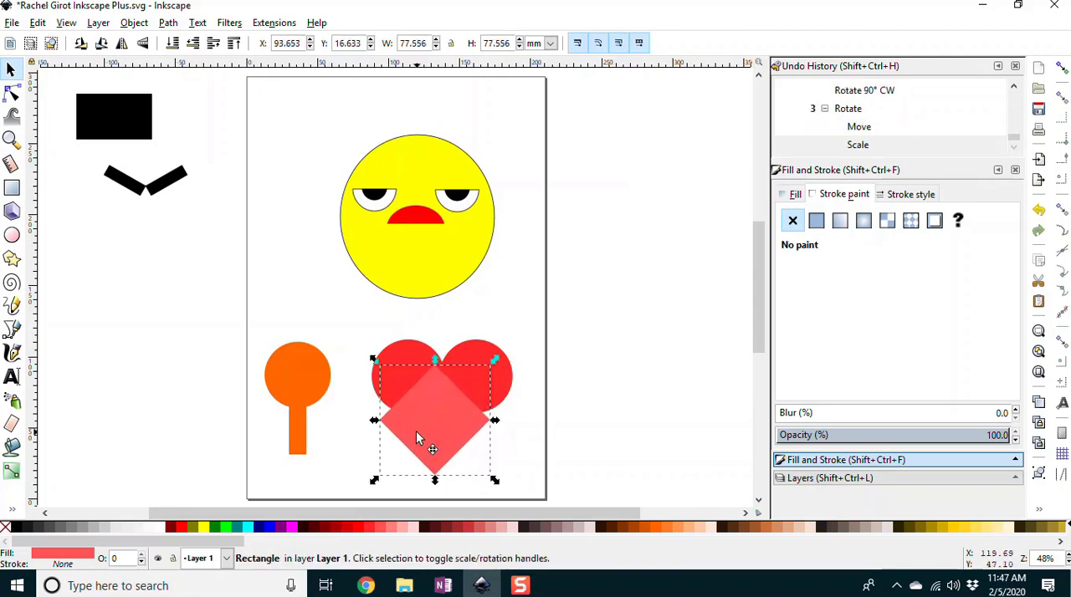
left_click_drag(416, 431, 426, 414)
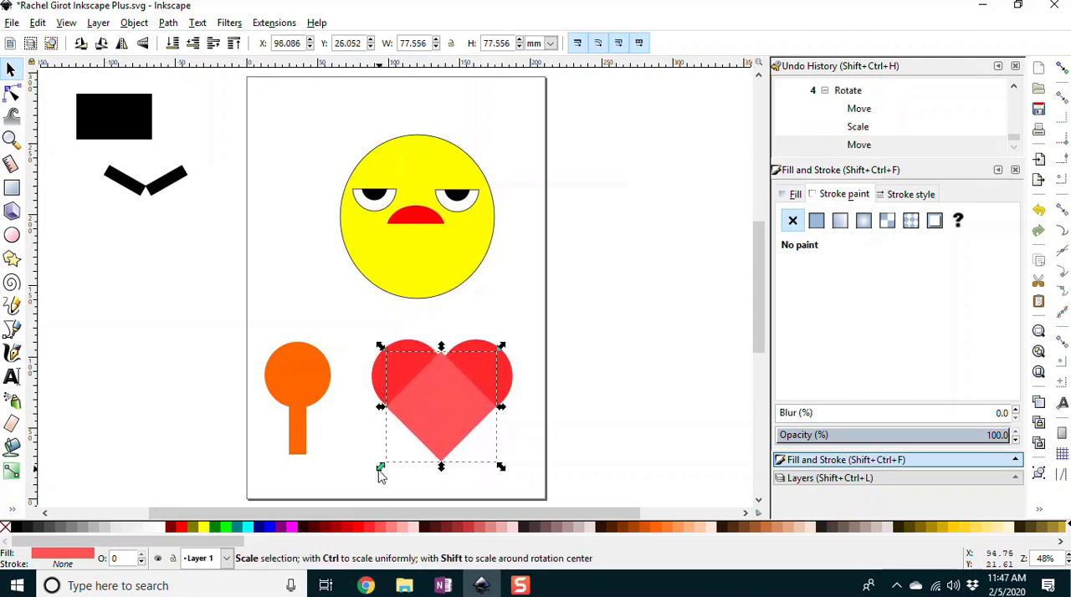
left_click_drag(381, 476, 377, 479)
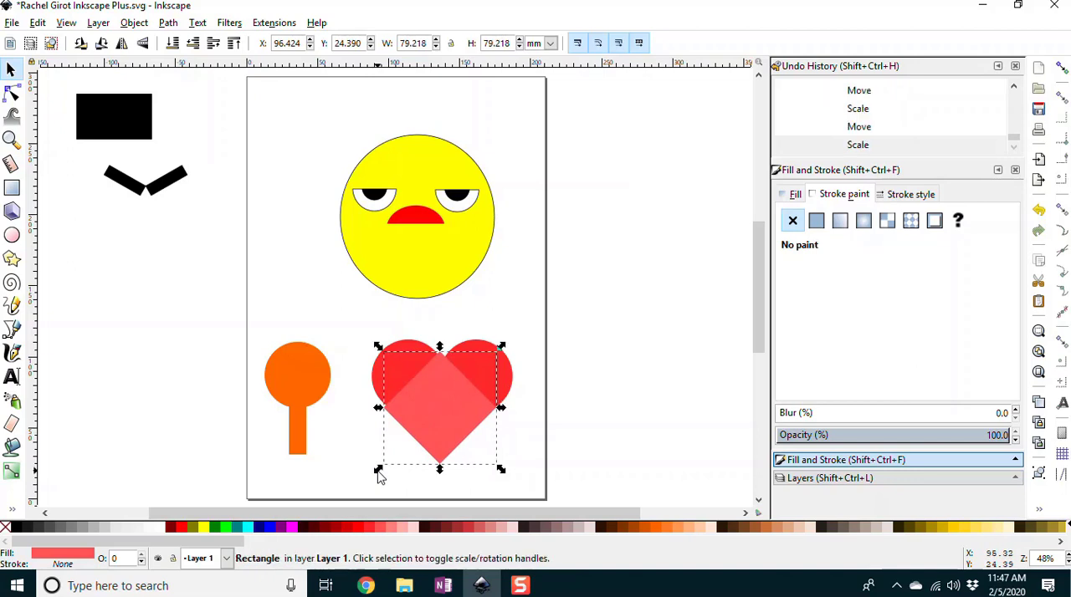
Step: Enlarge the diamond to about 81.9 × 80.9 mm and reposition it so its side corners reach the outer edges of both circles
left_click(10, 140)
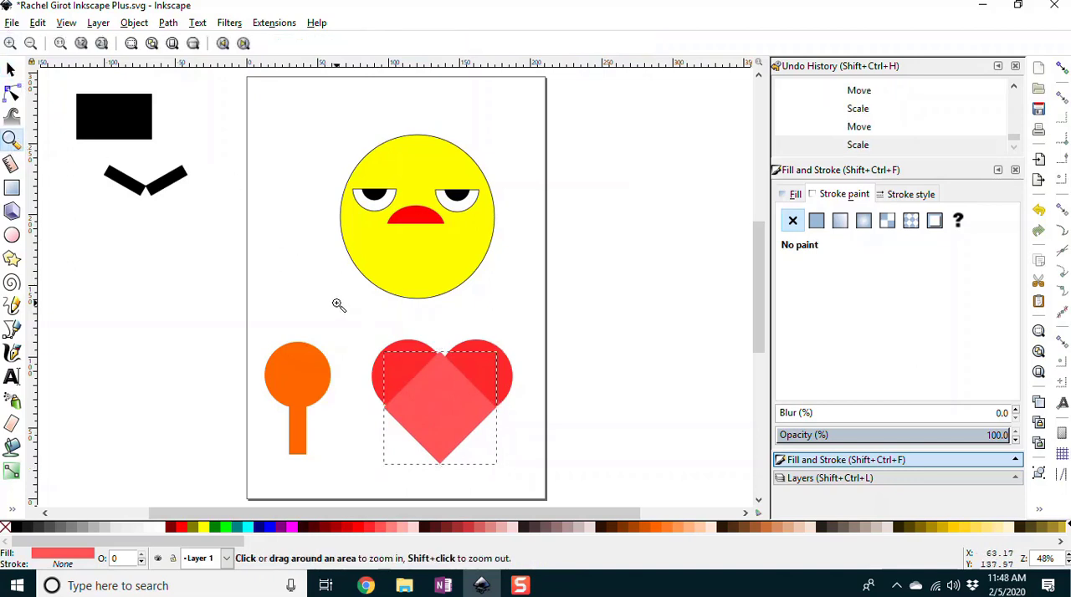
left_click_drag(337, 310, 539, 493)
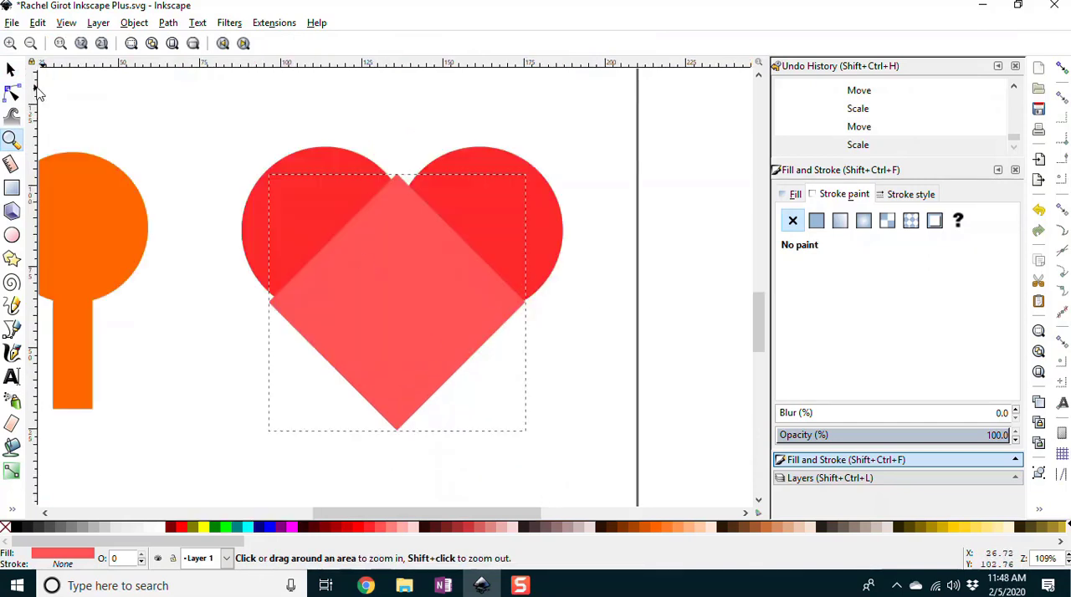
left_click(11, 70)
left_click_drag(340, 305, 342, 297)
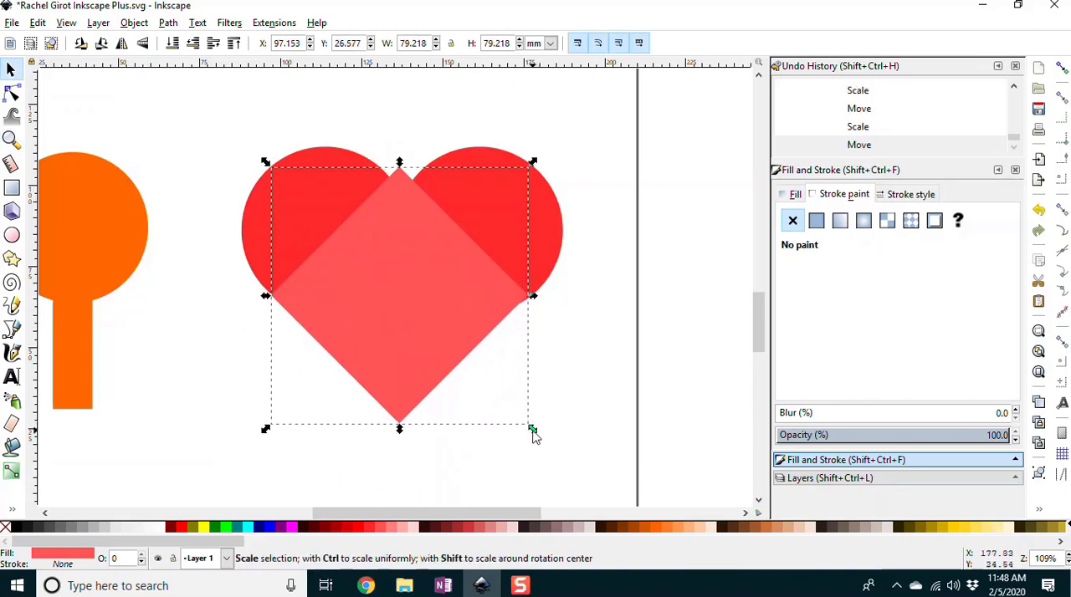
left_click_drag(534, 432, 536, 435)
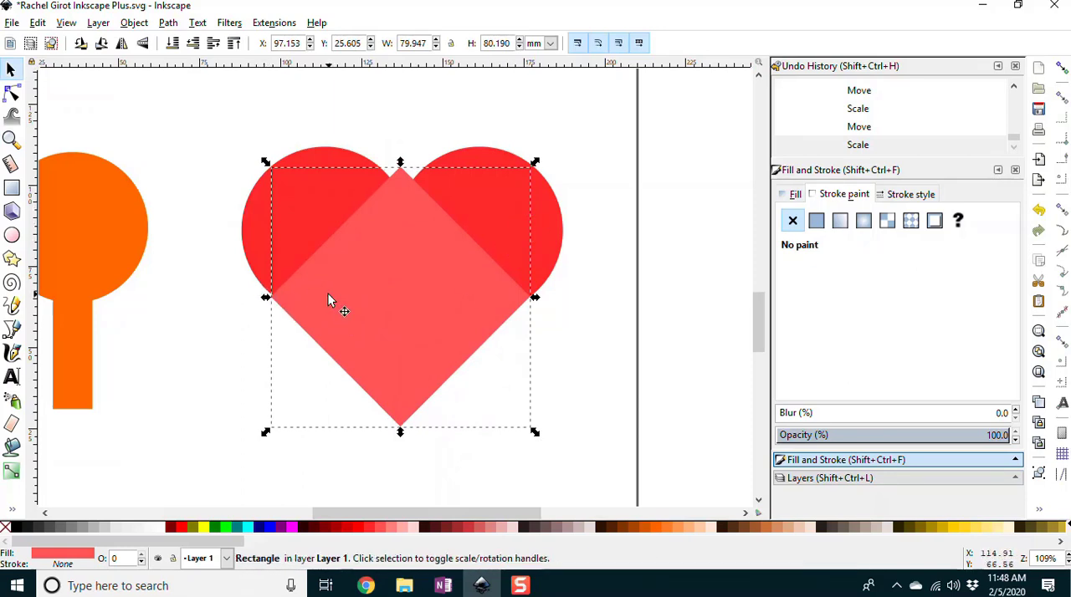
left_click_drag(328, 294, 326, 288)
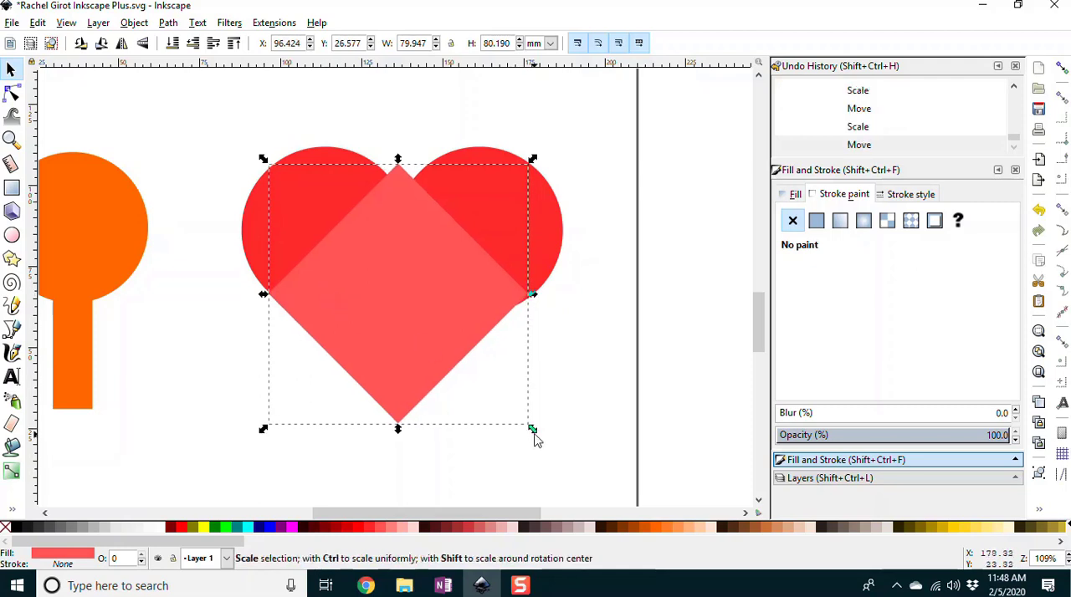
left_click_drag(535, 433, 545, 440)
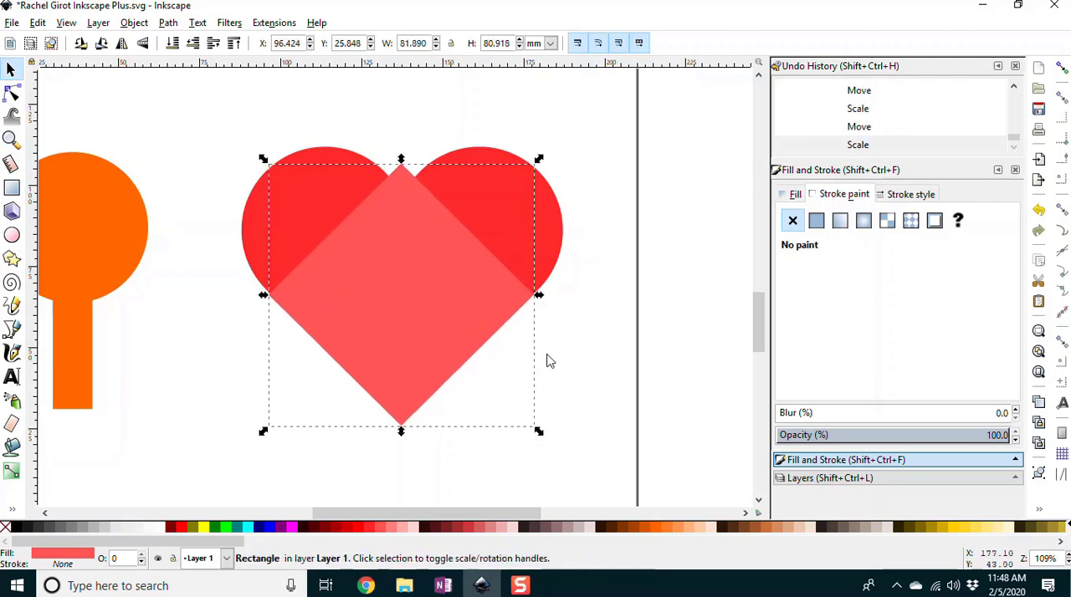
Step: Nudge the diamond up to about Y 26.9 mm and stretch its width to about 82.9 mm to smooth the heart's outline
left_click(571, 341)
left_click(415, 329)
key("Up")
left_click(598, 383)
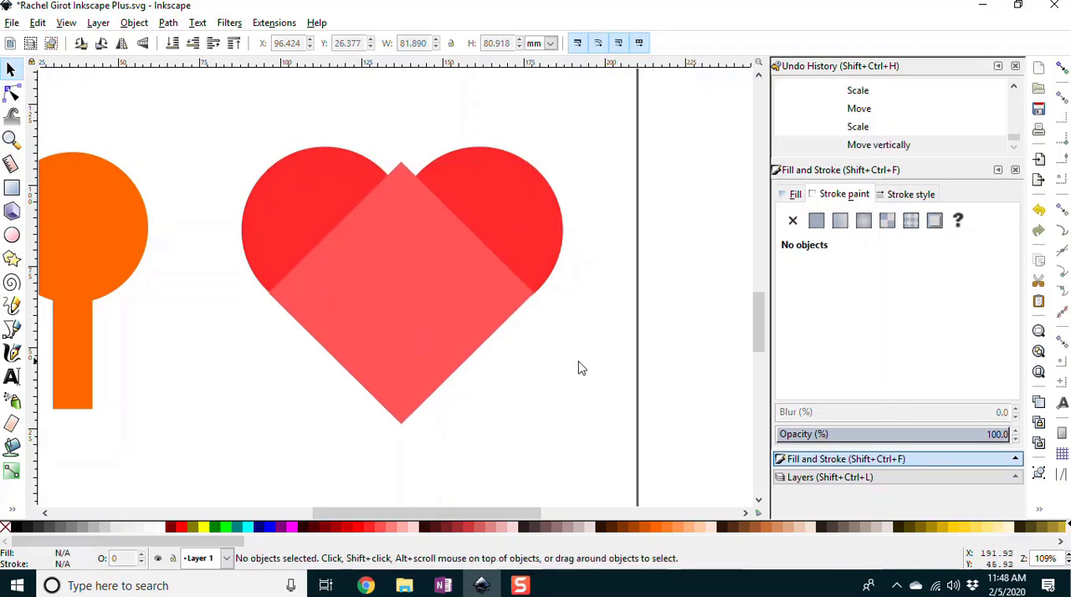
left_click_drag(306, 278, 305, 275)
left_click(557, 306)
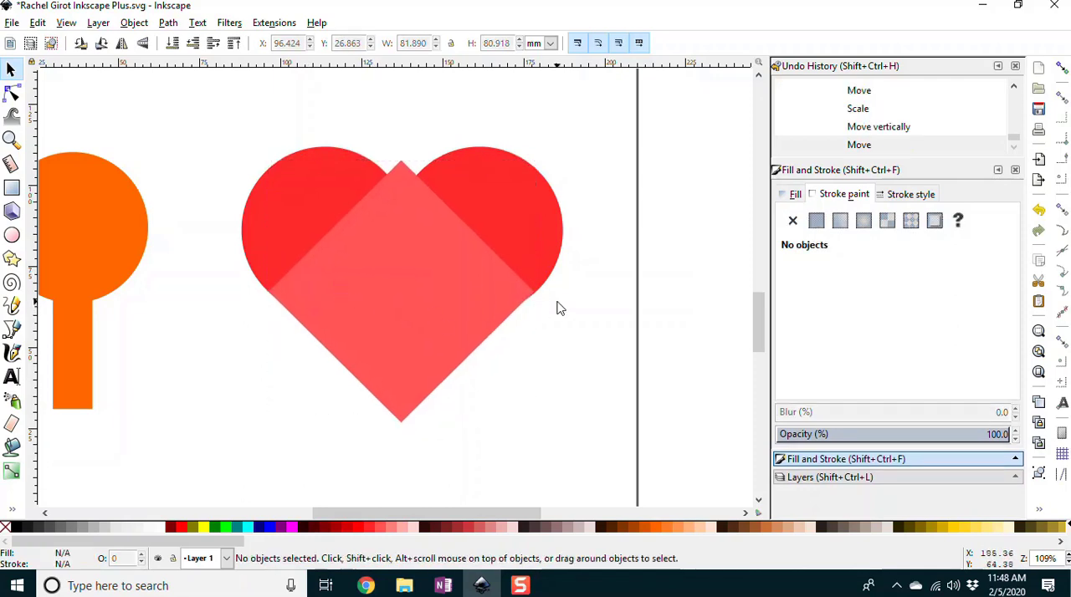
left_click(507, 307)
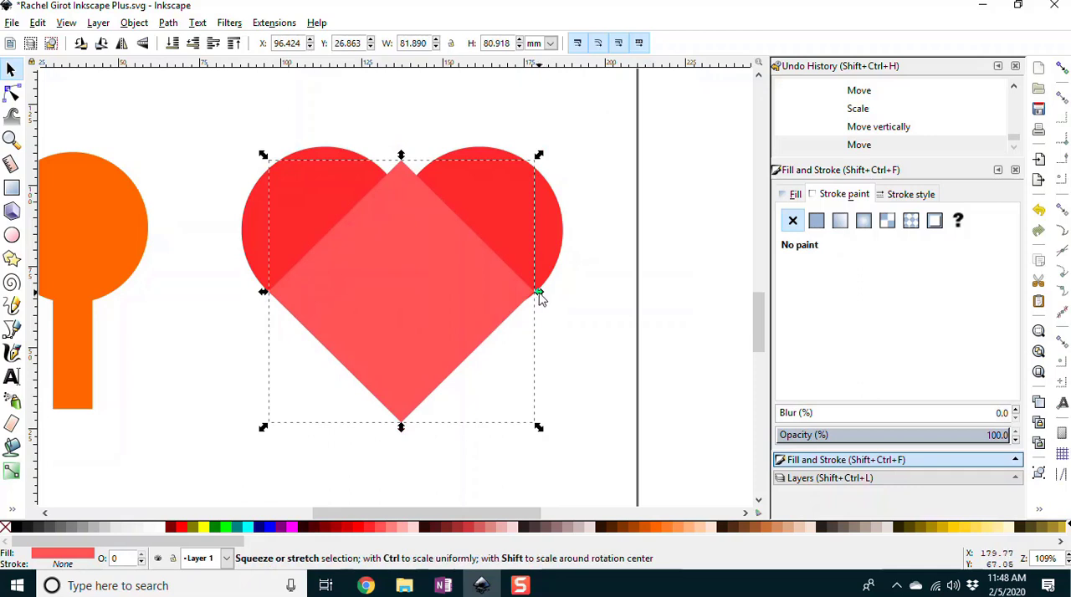
left_click_drag(539, 298, 552, 306)
left_click(559, 311)
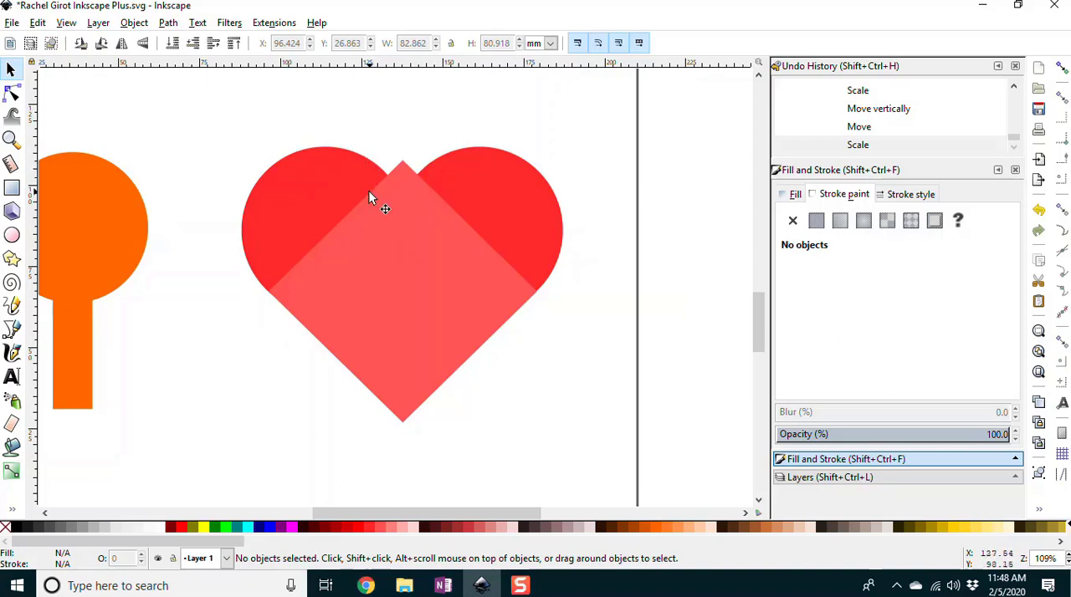
Step: Draw a black rectangle about 60 × 36.4 mm covering the diamond's top corner where the two circles meet
left_click(12, 189)
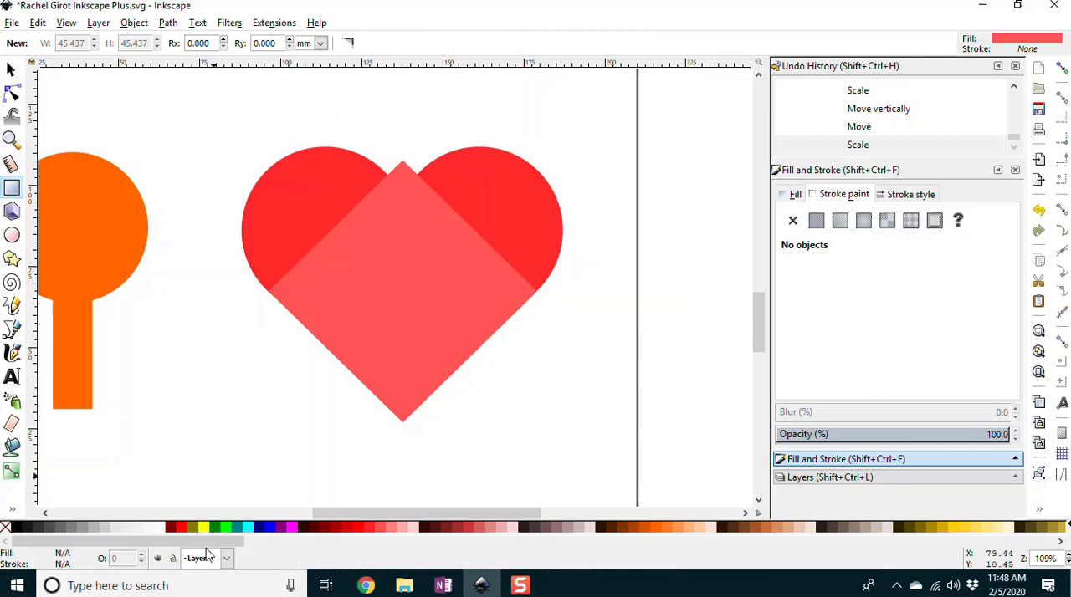
left_click(18, 528)
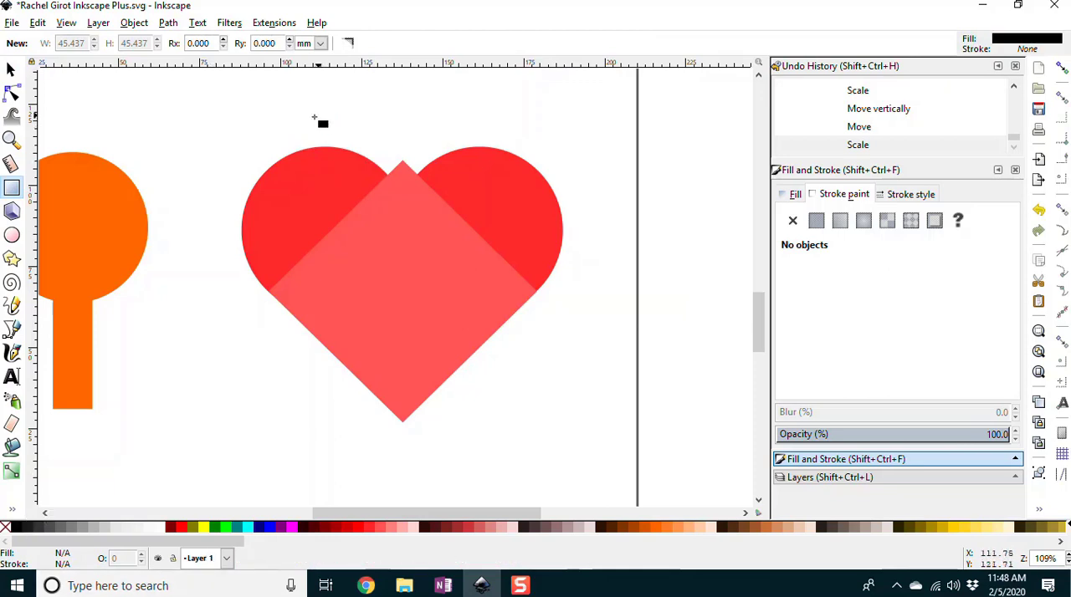
left_click_drag(307, 117, 501, 234)
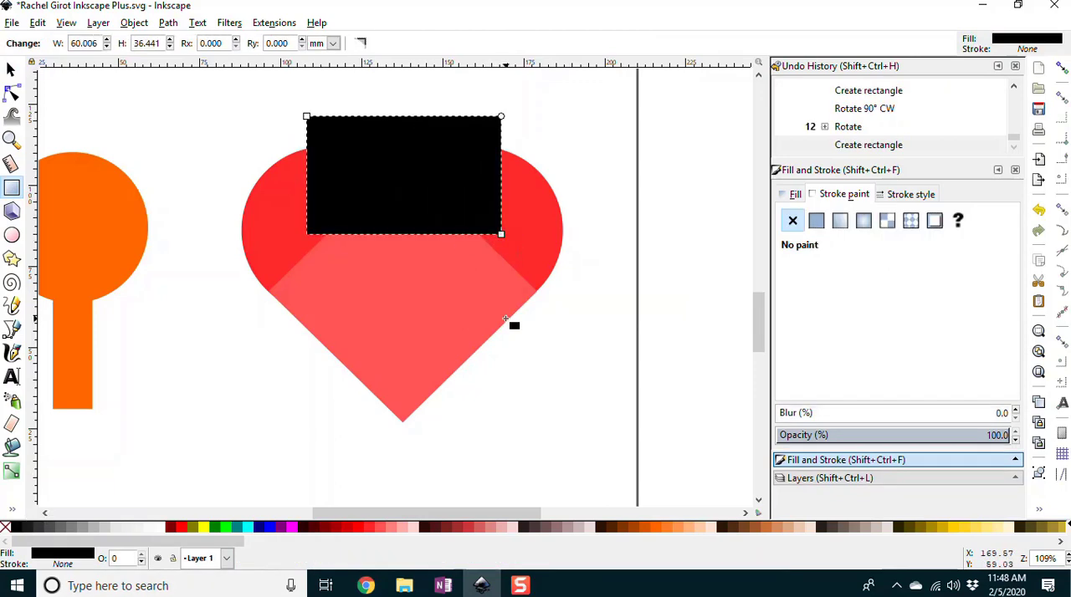
Step: Subtract the black rectangle from the diamond with Difference to remove the diamond's protruding top corner
left_click(11, 72)
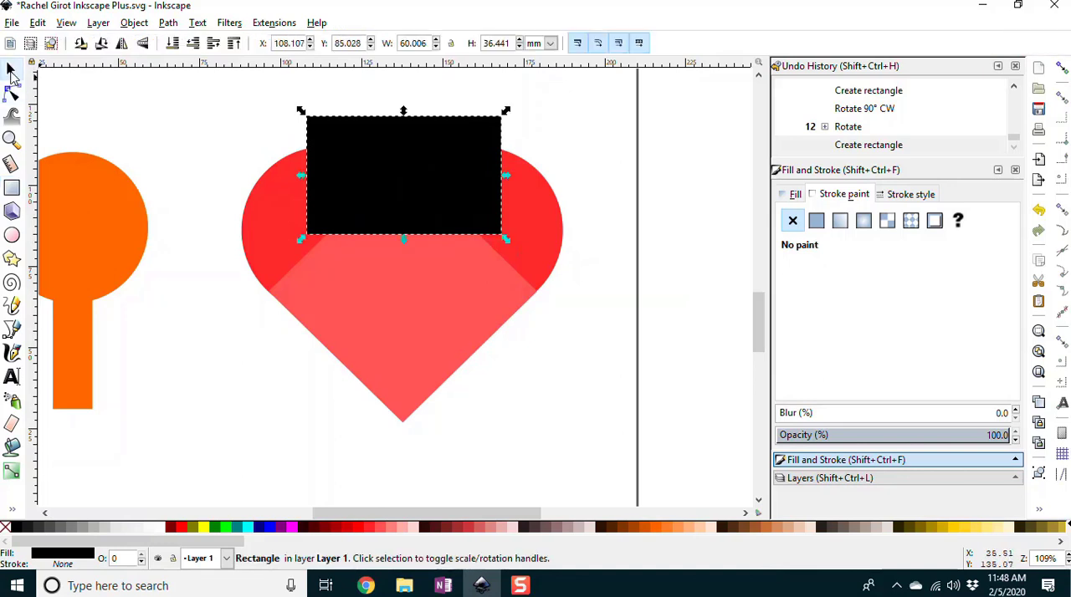
left_click(402, 289, "shift")
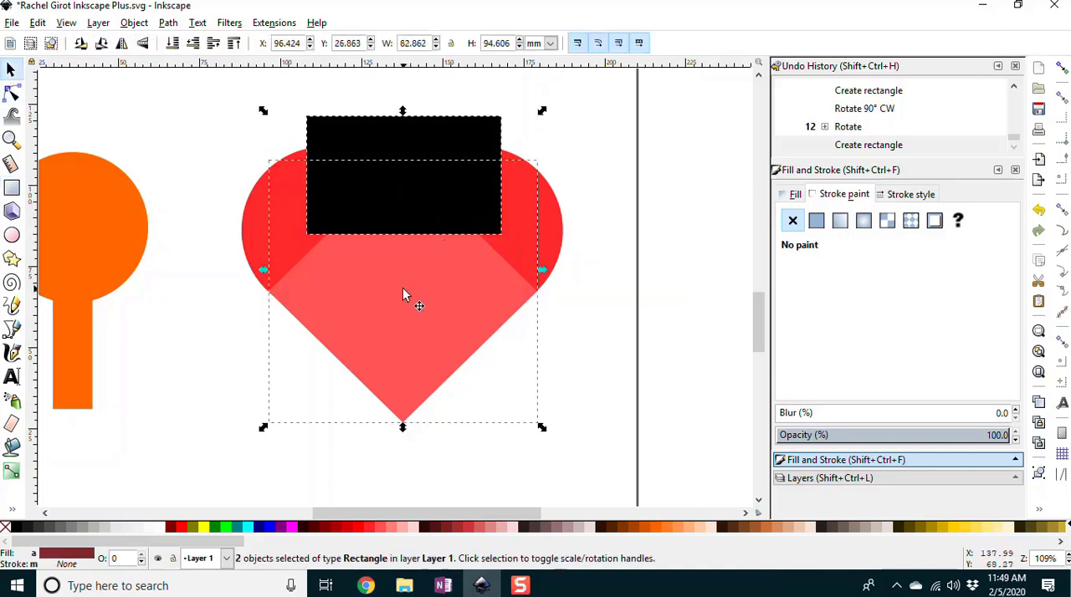
left_click(167, 23)
left_click(201, 132)
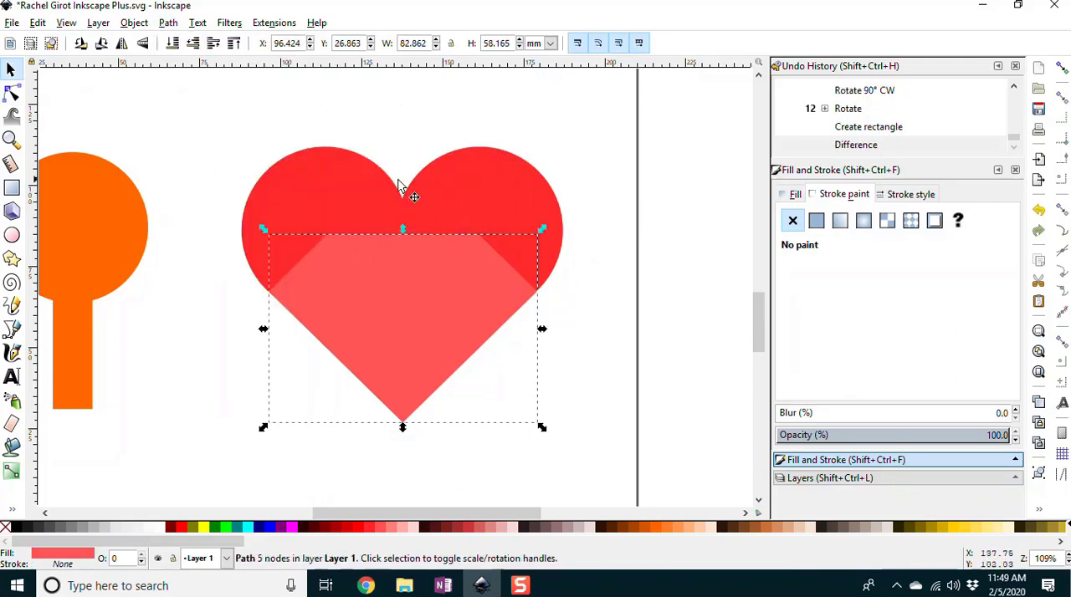
key("Escape")
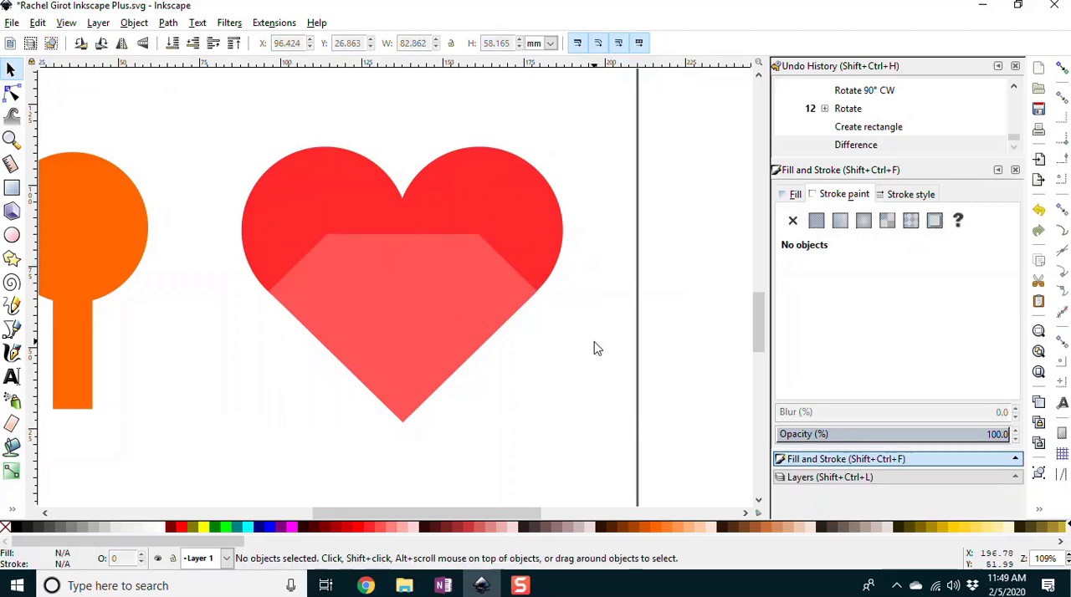
Step: Combine the two red circles and the trimmed diamond into a single heart with Union
left_click_drag(210, 111, 594, 445)
left_click(134, 22)
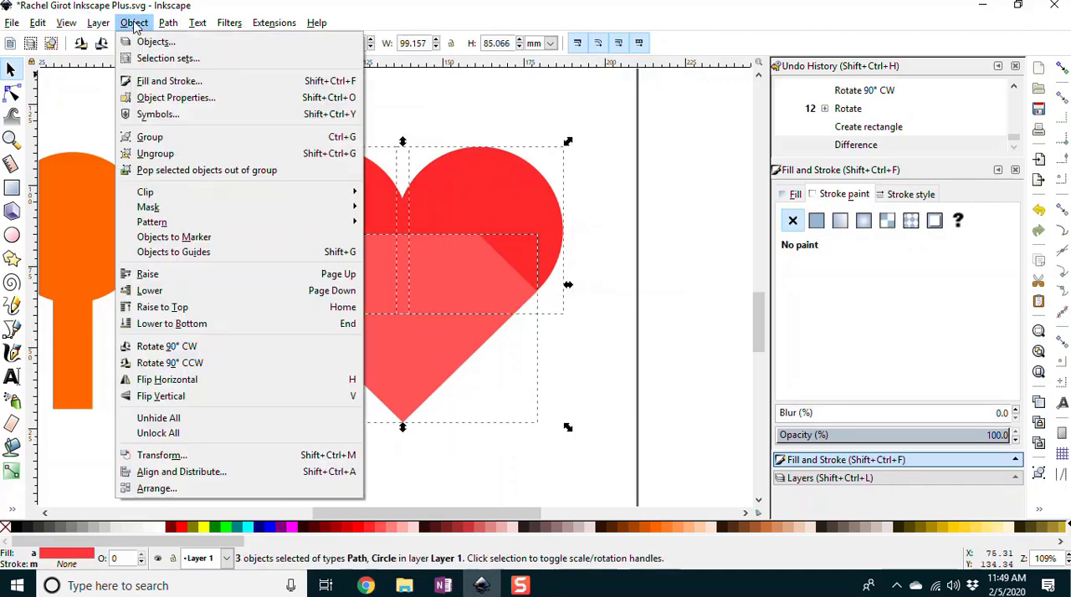
left_click(169, 23)
left_click(168, 22)
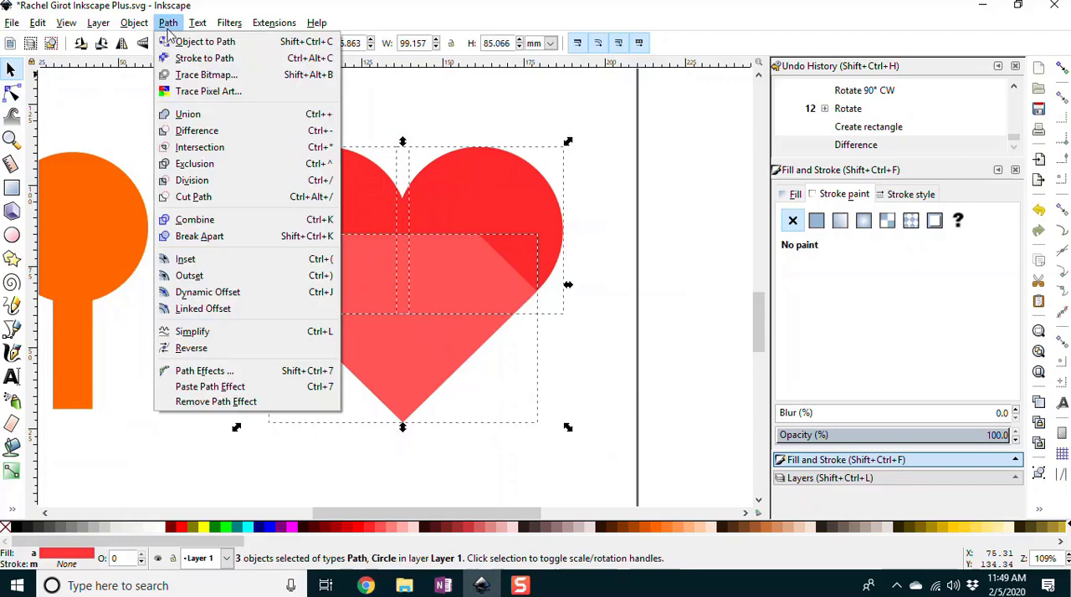
left_click(187, 114)
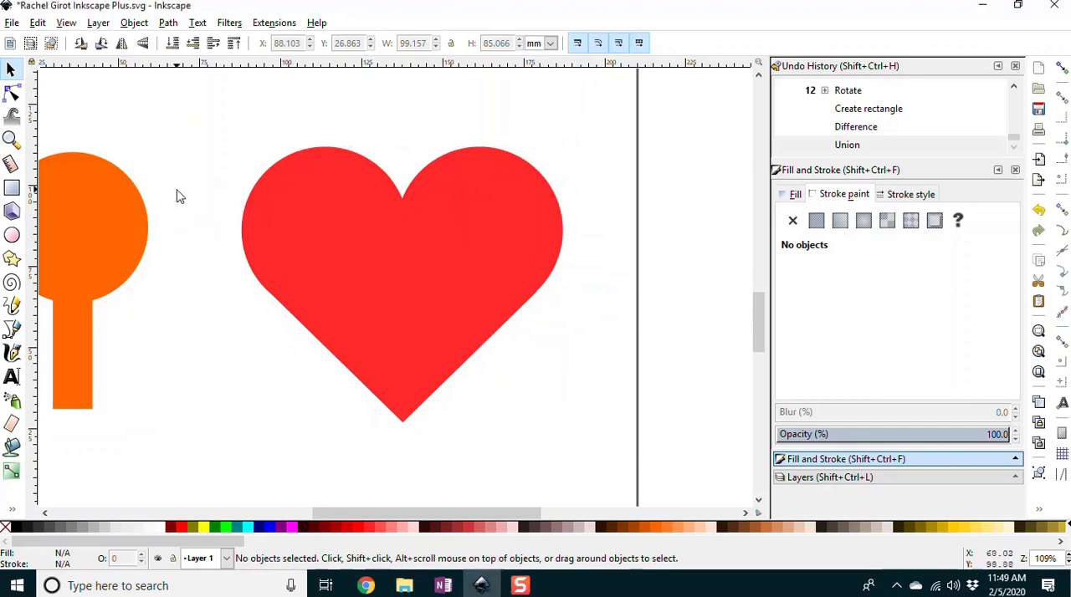
Step: Move the orange lollipop shape and the whole yellow emoji face off the page beside the black shapes
key("5")
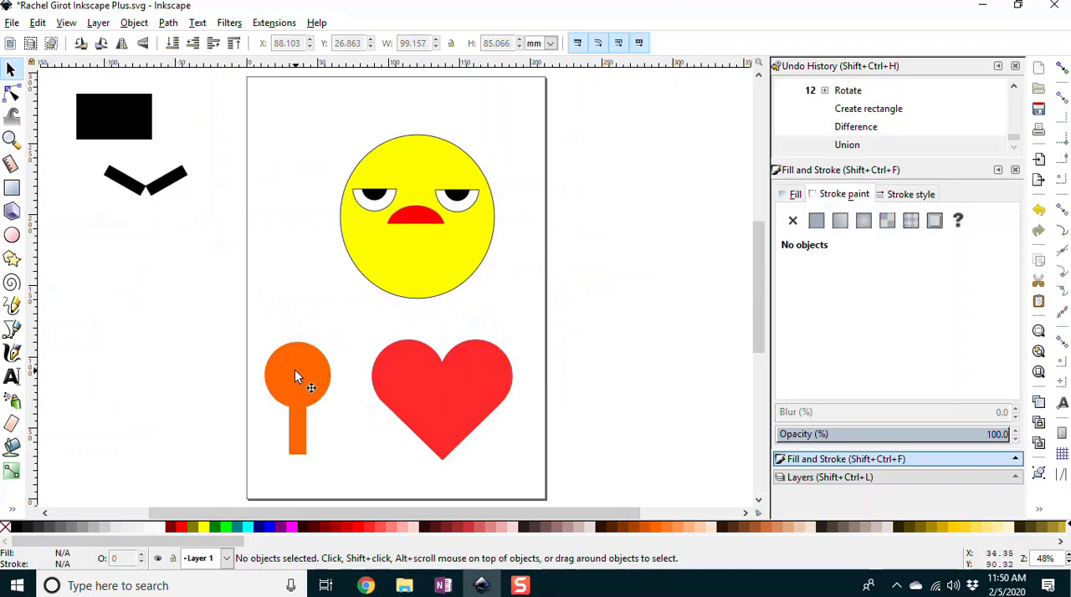
left_click_drag(297, 369, 102, 273)
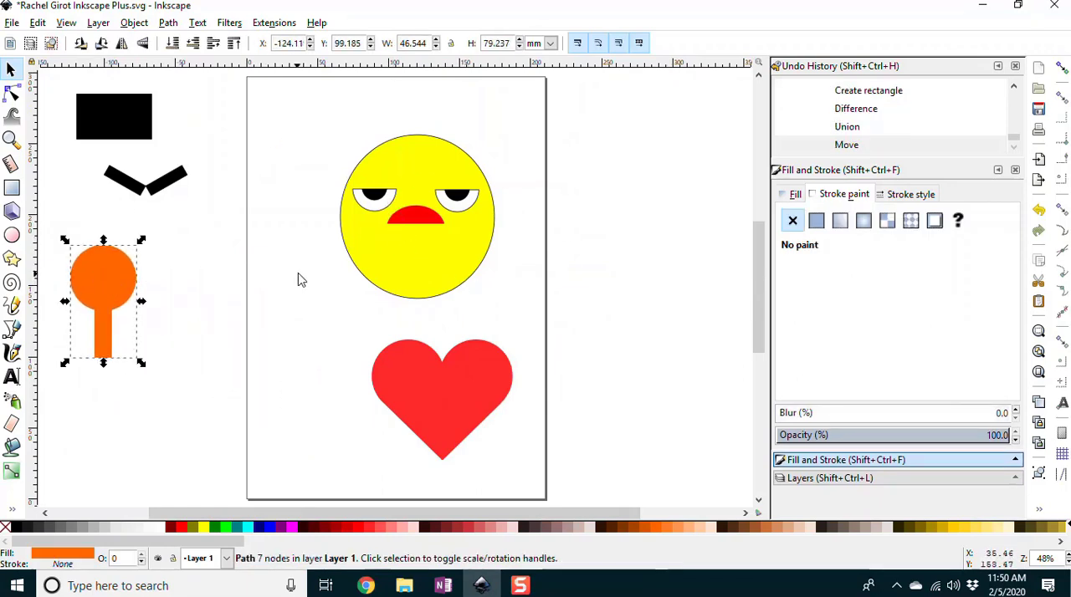
left_click_drag(324, 118, 507, 310)
left_click_drag(433, 277, 139, 445)
left_click_drag(107, 264, 94, 220)
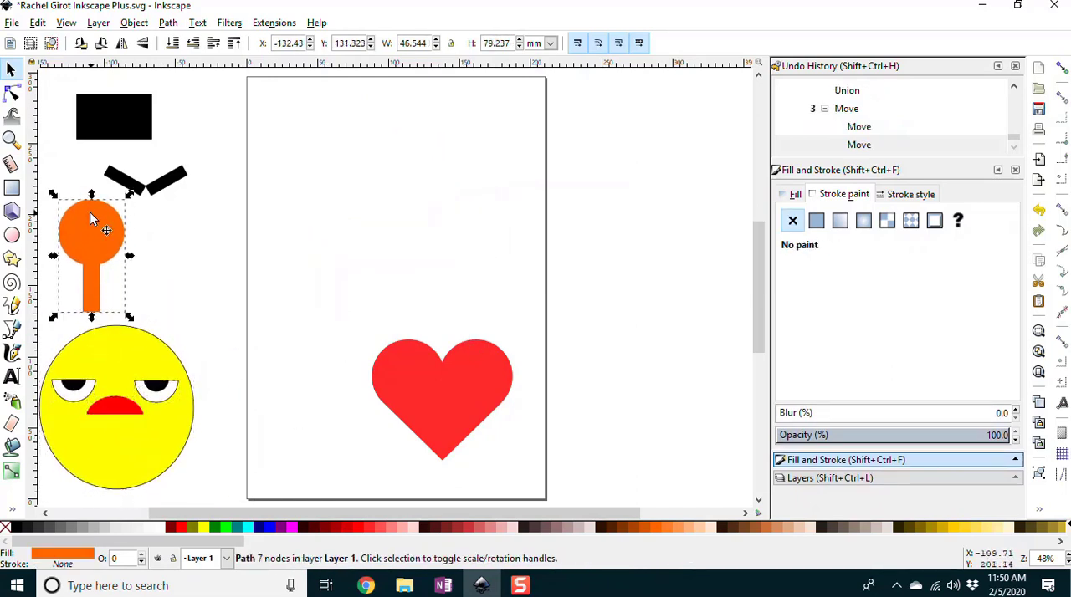
Step: Move the heart to the page's upper left at about X 9.4 mm, and scale it proportionally to about 35.2 mm wide
left_click(443, 394)
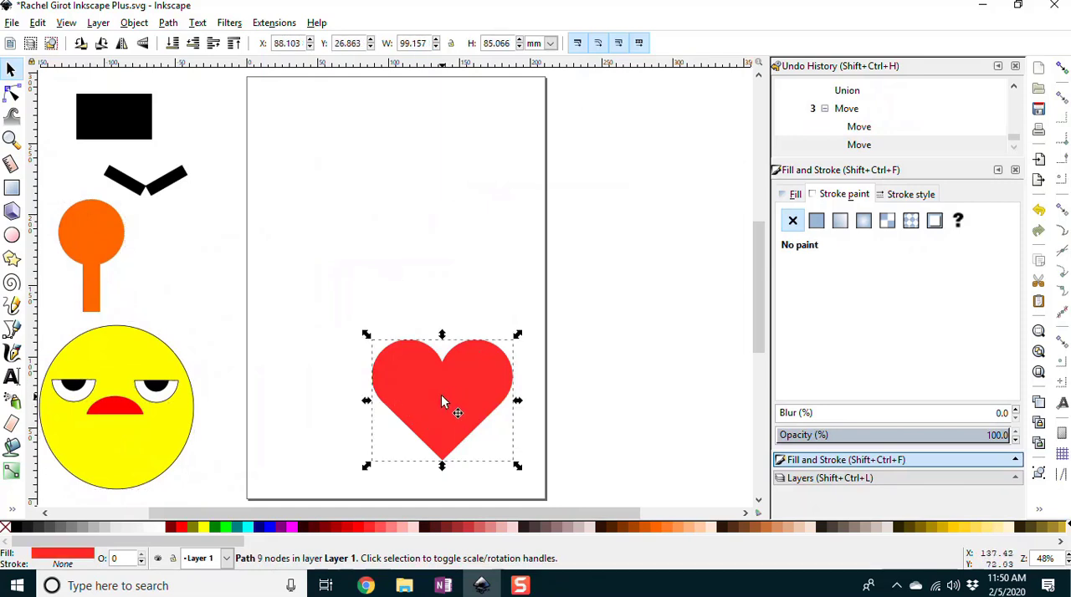
left_click_drag(441, 395, 327, 165)
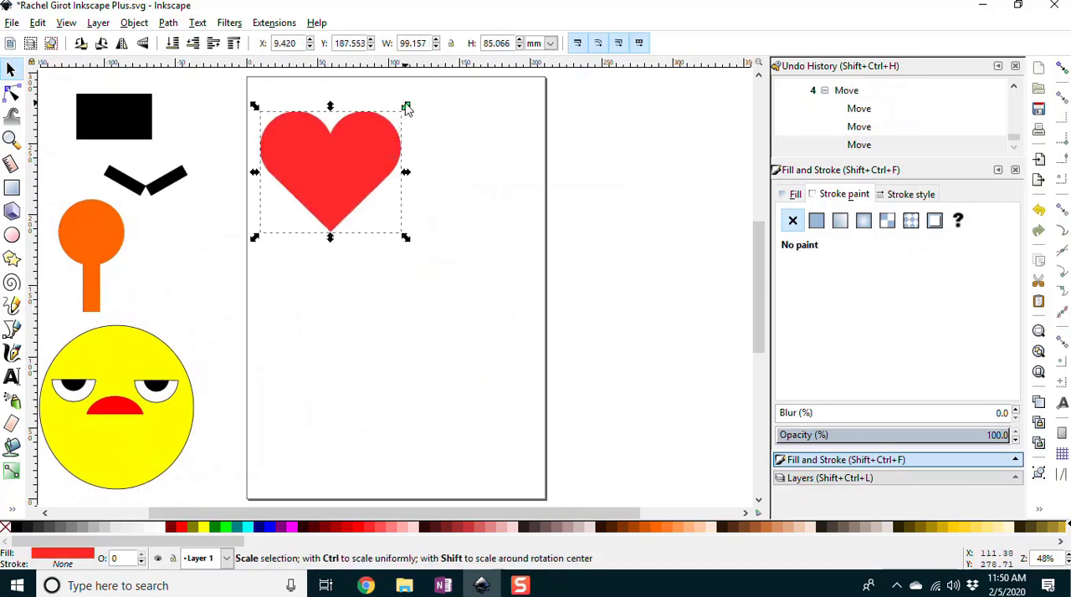
key("ctrl")
left_click_drag(407, 108, 342, 184)
left_click(378, 246)
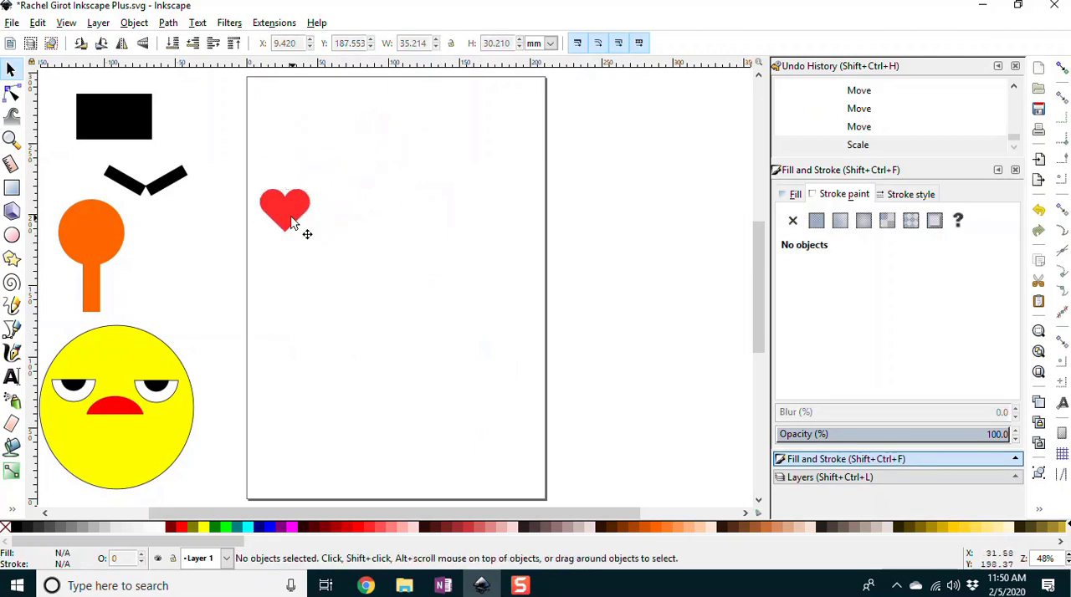
Step: Duplicate the small heart three times in place
left_click(292, 217)
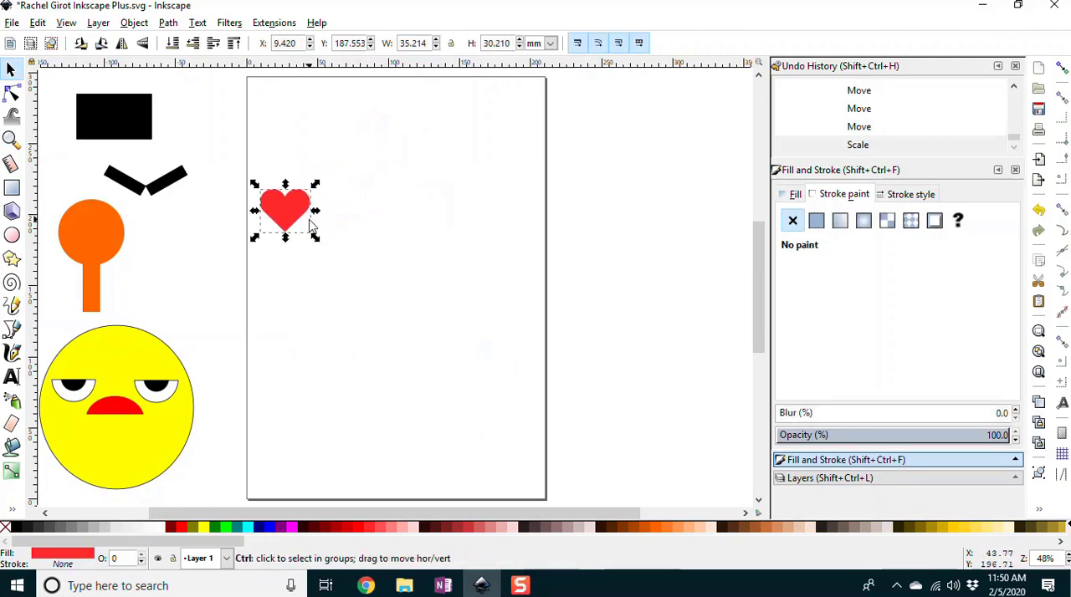
key("ctrl+d")
key("ctrl+d")
key("ctrl+d")
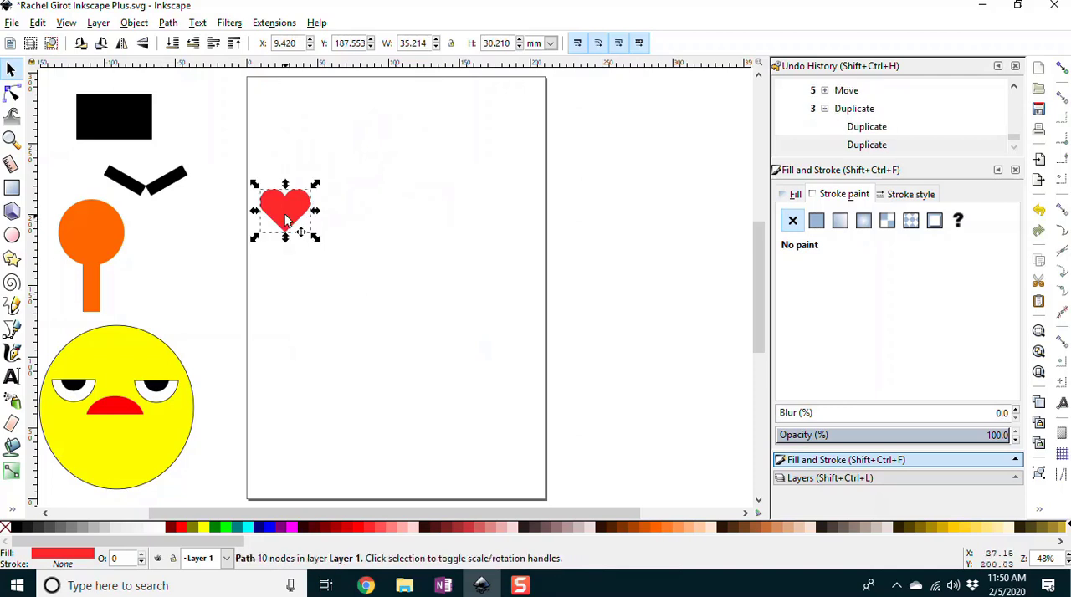
left_click_drag(286, 216, 418, 219)
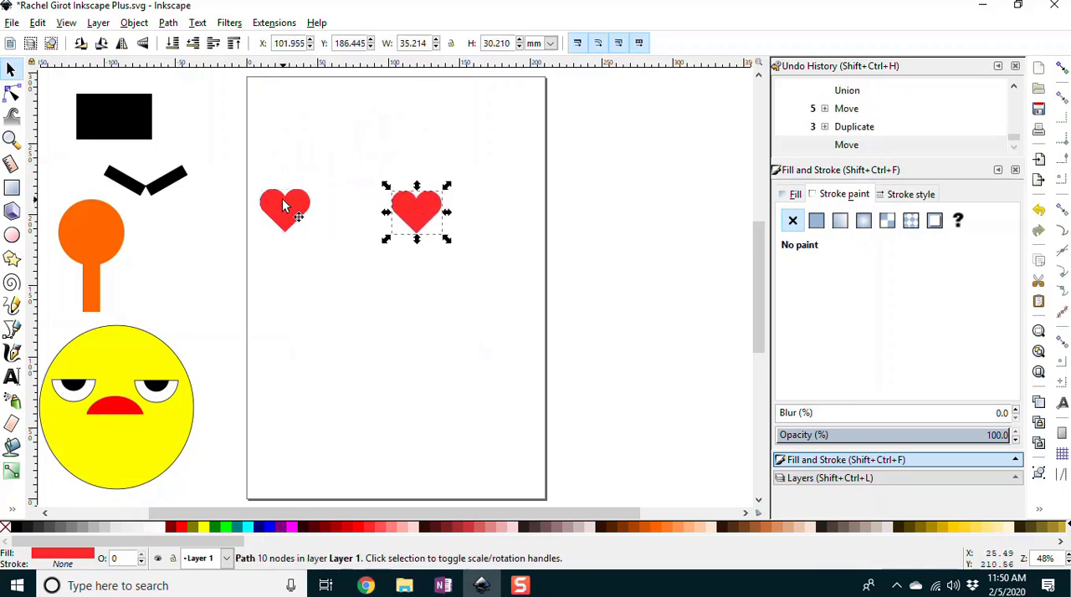
key("ctrl+z")
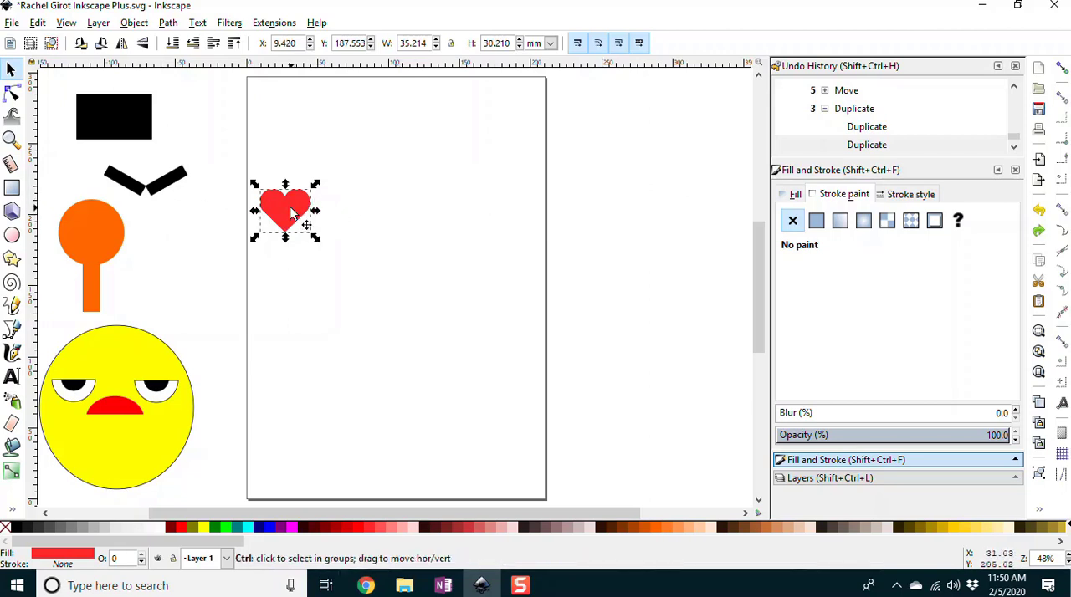
key("ctrl+d")
left_click_drag(297, 216, 407, 239)
left_click_drag(299, 231, 446, 240)
scroll(531, 239, "up", 4)
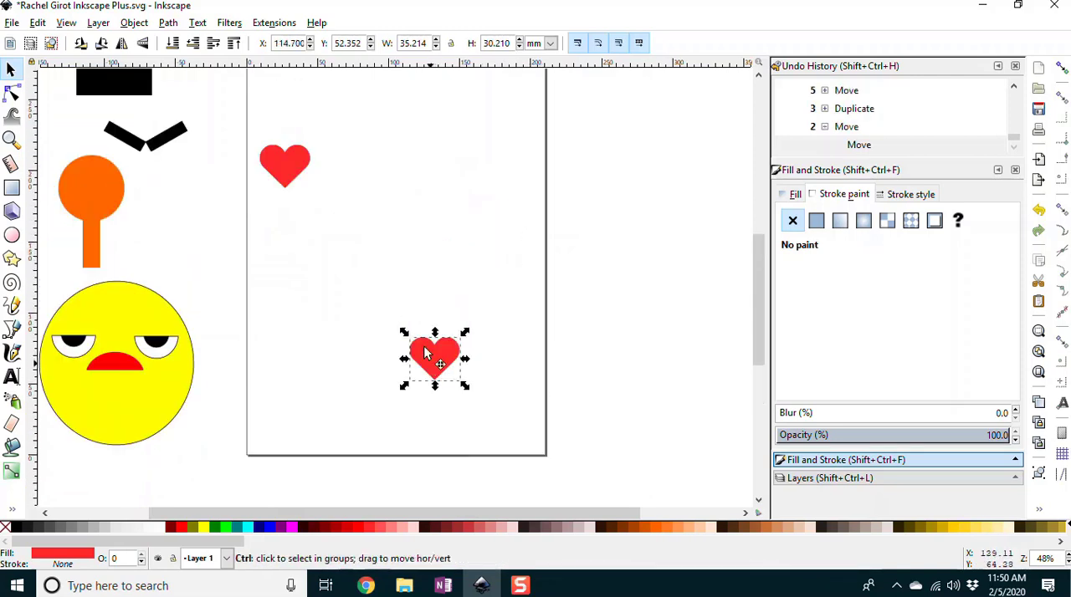
left_click_drag(425, 349, 377, 170)
key("ctrl+z")
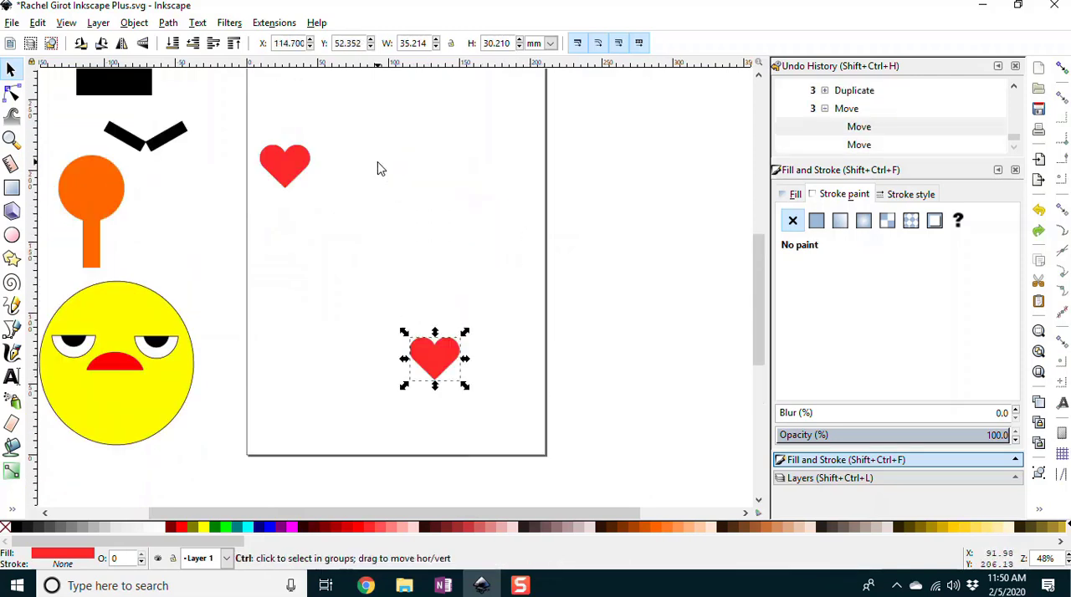
key("ctrl+z")
key("ctrl+z")
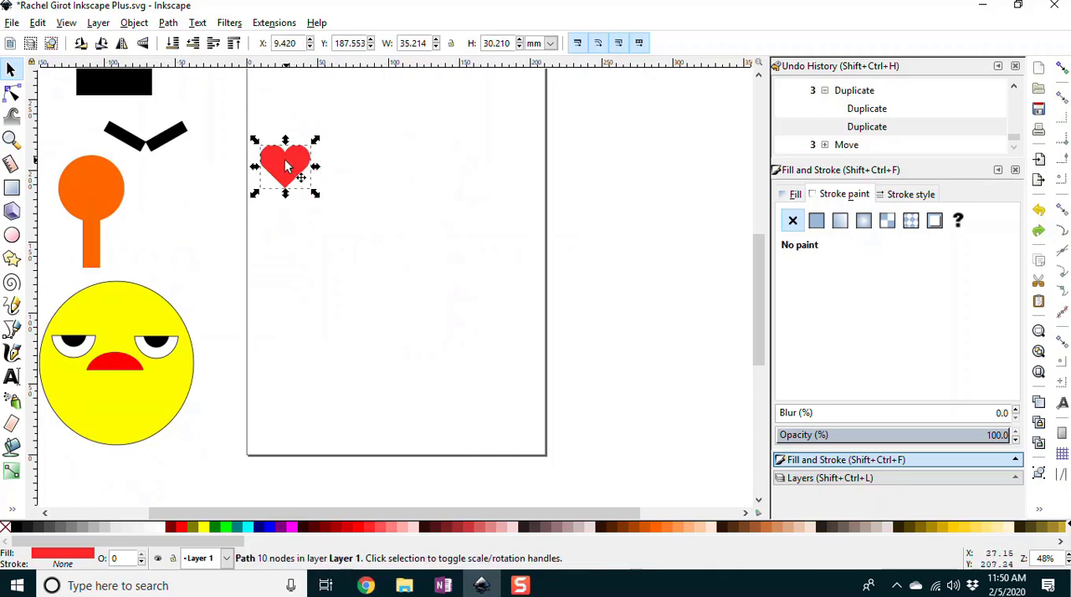
Step: Move two heart copies straight horizontally into an evenly spaced row with the original, the farthest at about X 112.5 mm
left_click_drag(293, 166, 436, 165)
key("ctrl+d")
left_click(389, 251)
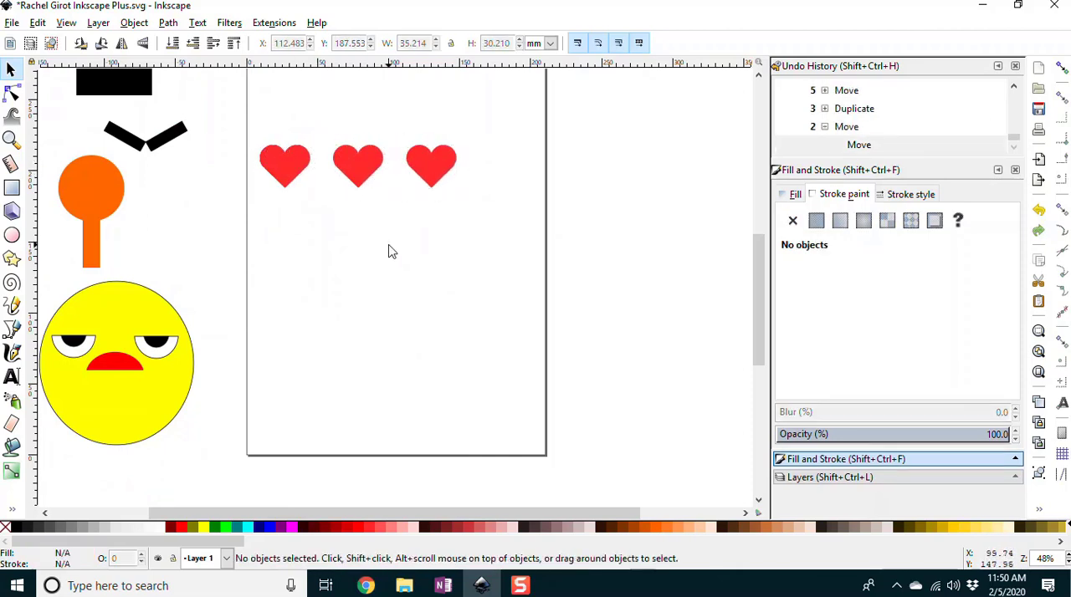
scroll(446, 272, "up", 3)
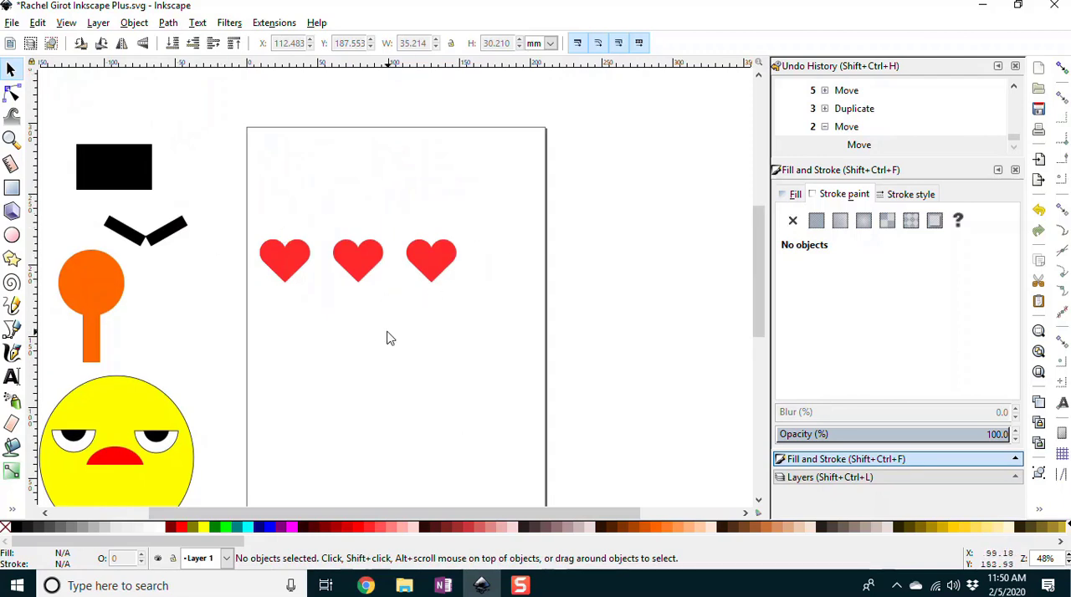
Step: Fill the first two hearts in the row with pure red and the third heart with a darker red
left_click(293, 269)
left_click(362, 528)
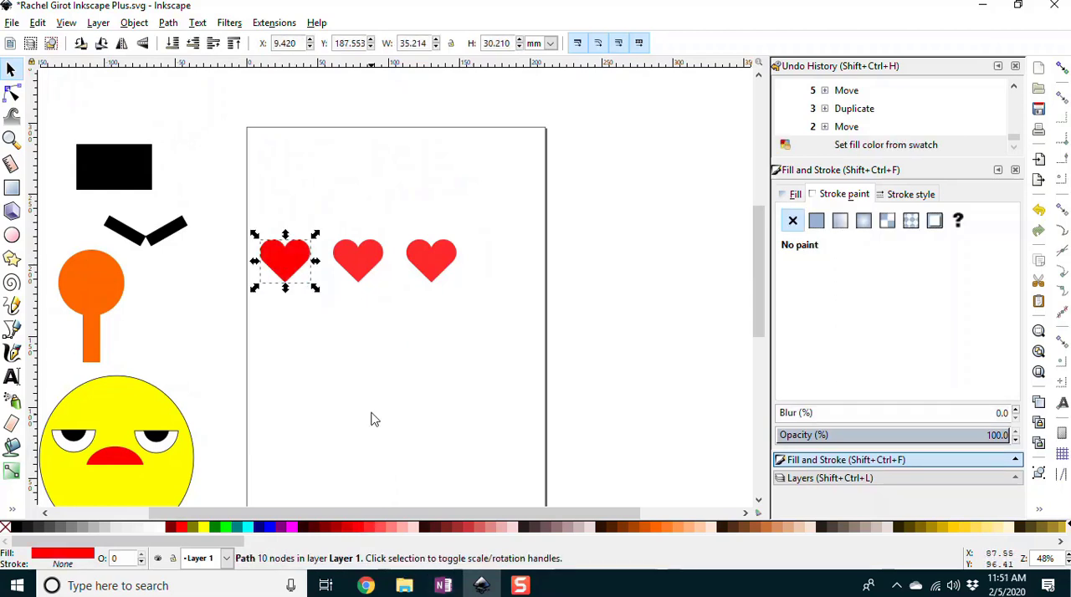
left_click(355, 275)
left_click(361, 529)
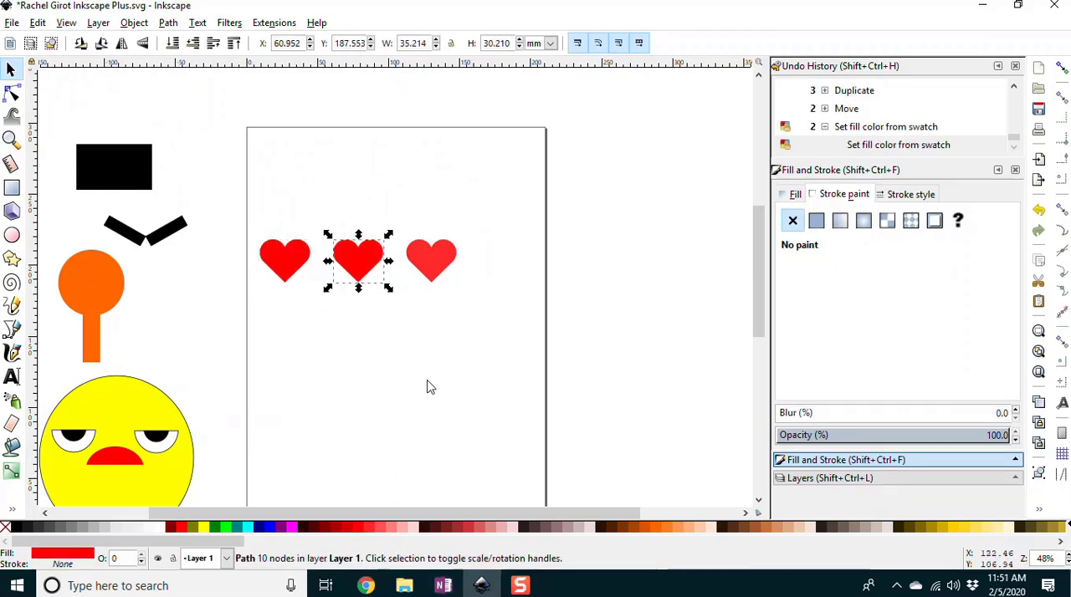
left_click(442, 273)
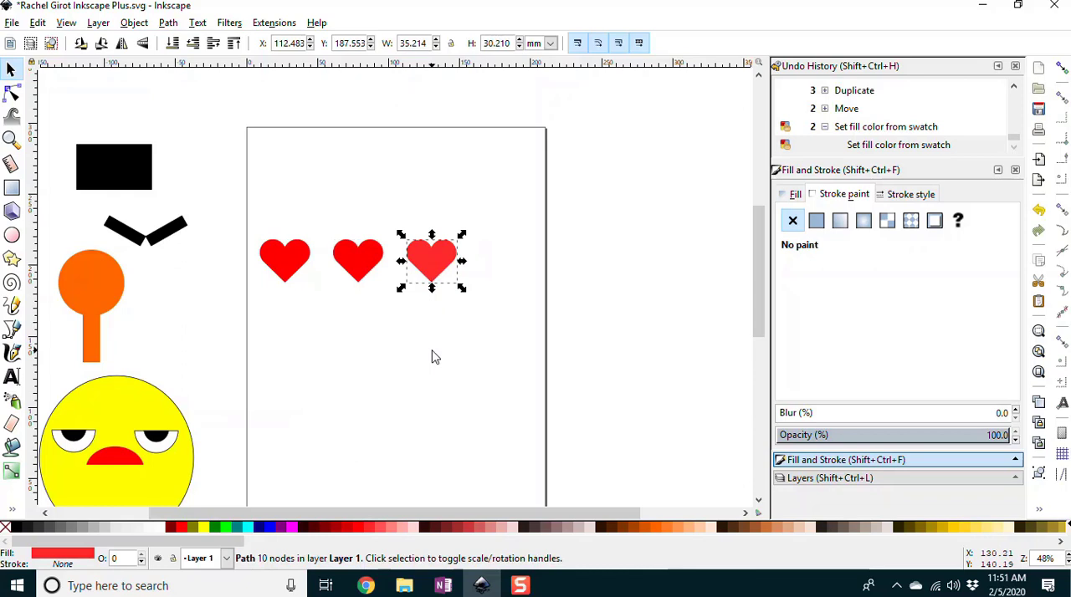
left_click(342, 528)
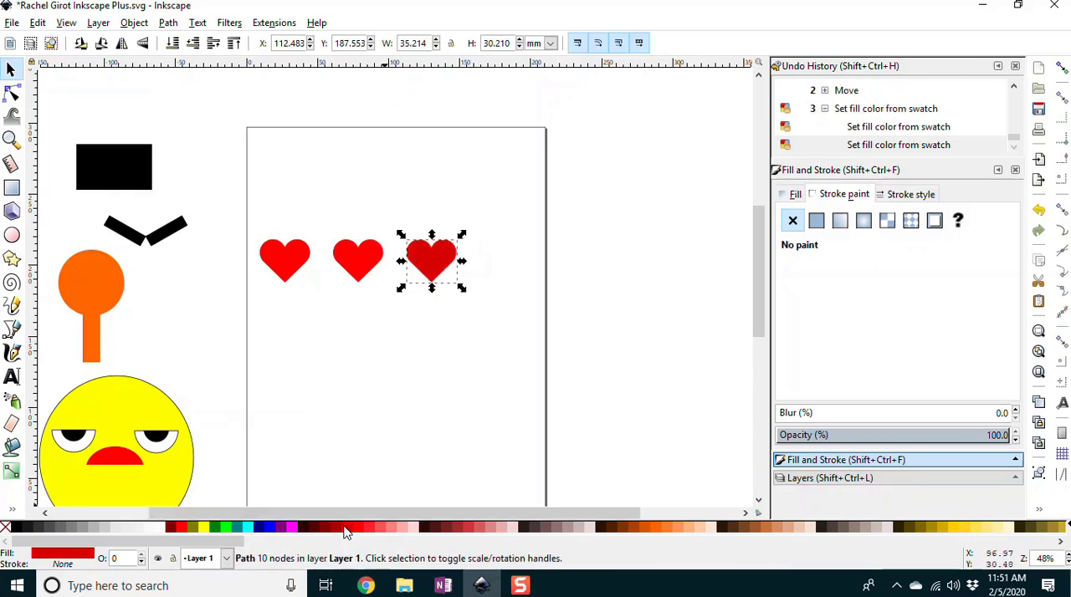
left_click(454, 322)
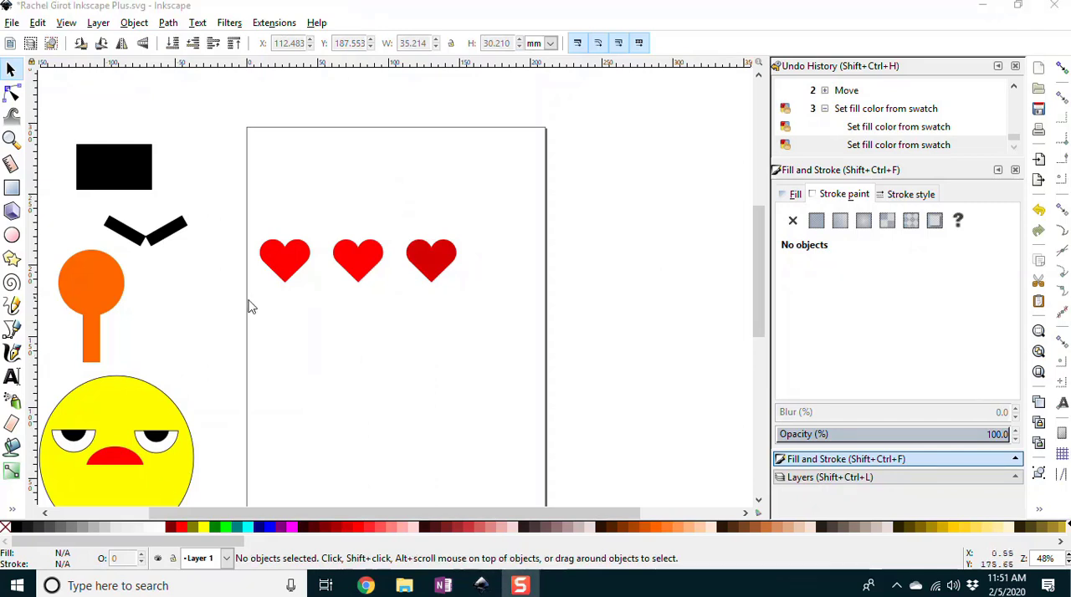
Step: Draw a pale aqua circle about 58.7 mm in diameter on the page below the row of hearts
scroll(369, 367, "down", 1)
scroll(369, 365, "up", 1)
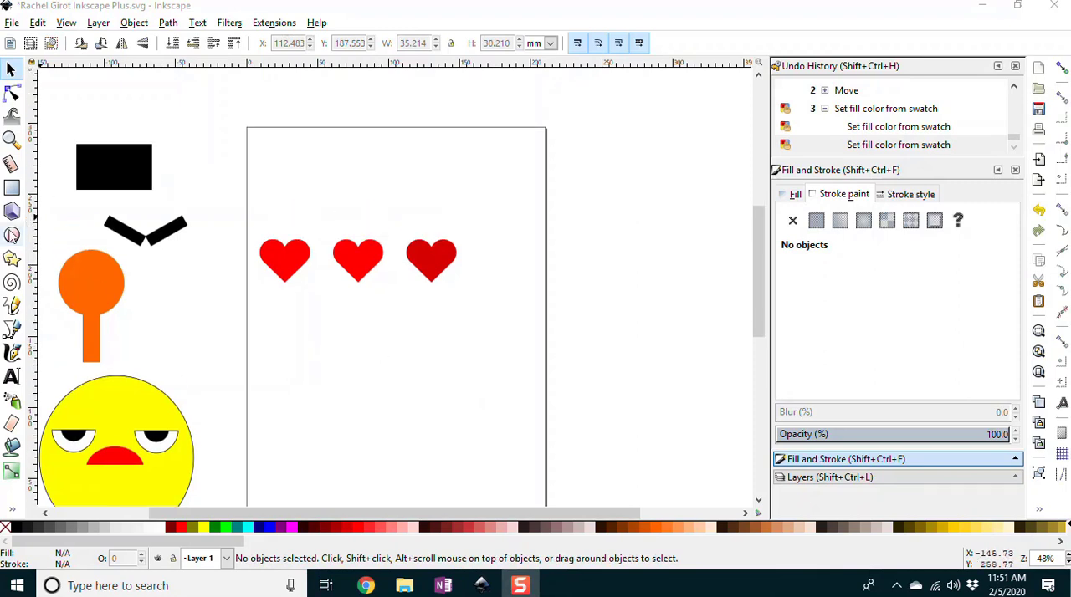
left_click(12, 236)
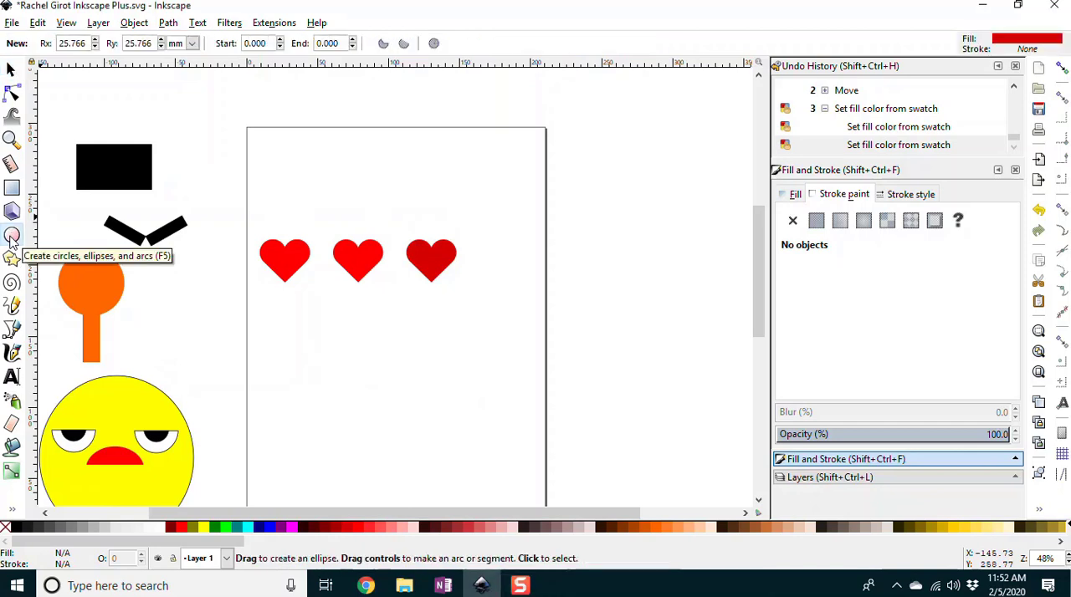
left_click_drag(362, 372, 373, 381)
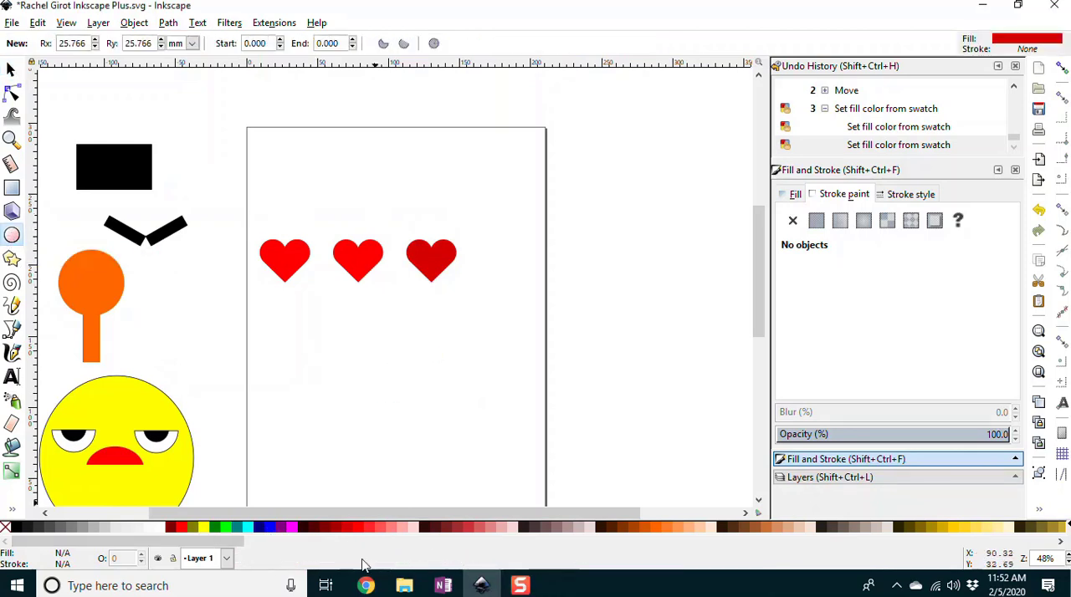
left_click_drag(184, 544, 574, 544)
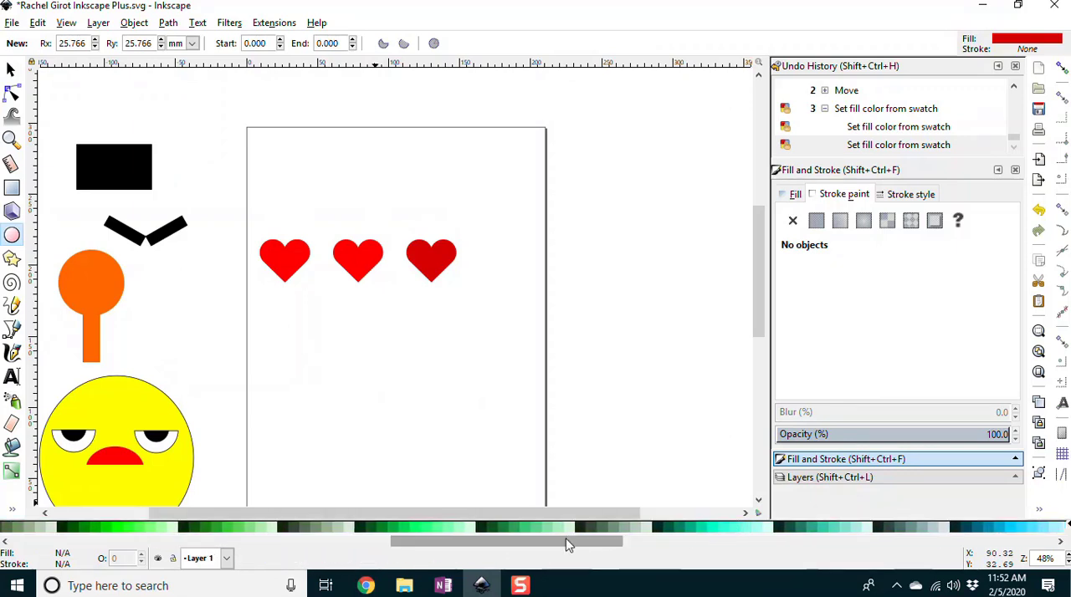
left_click(761, 529)
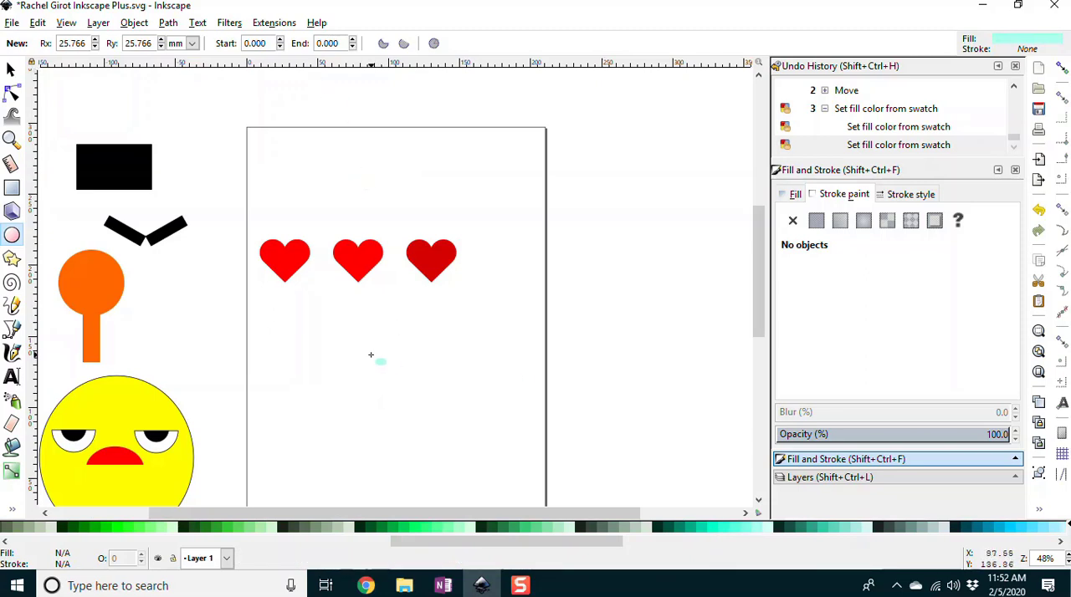
mouse_move(365, 334)
left_mouse_down()
mouse_move(418, 371)
mouse_move(446, 416)
left_mouse_up()
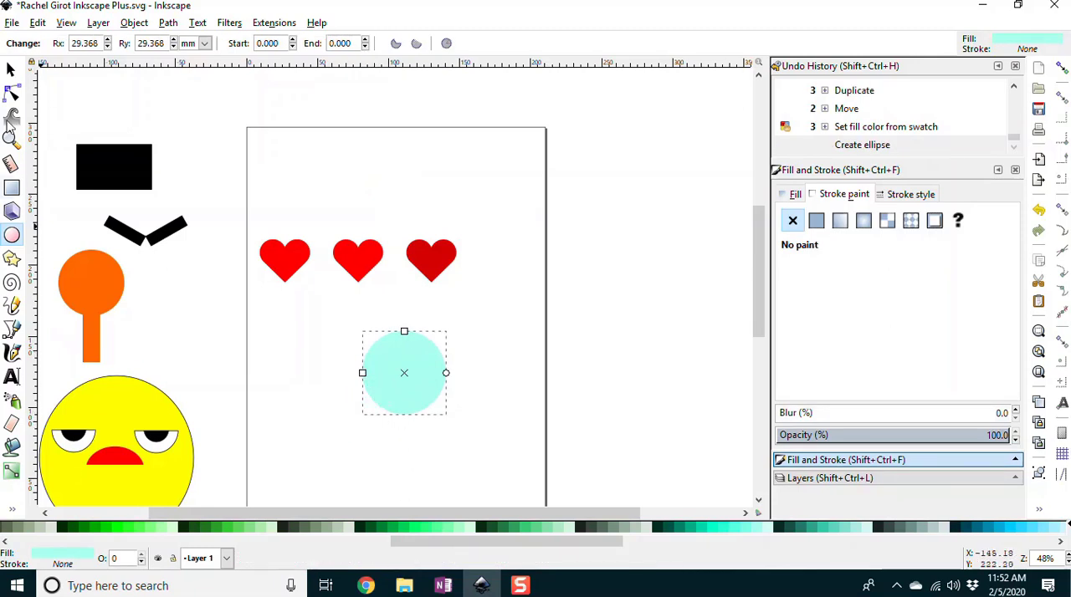
Step: Place a duplicate of the aqua circle straight below, overlapping it at about Y 60.4 mm, and make it green at 42.9% opacity
left_click(11, 70)
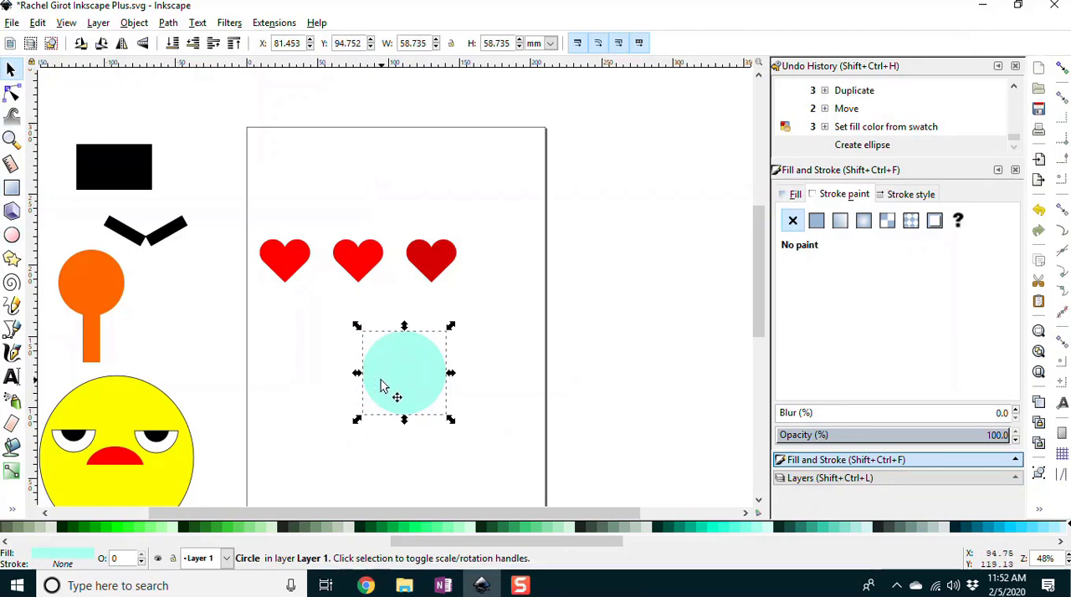
key("ctrl+d")
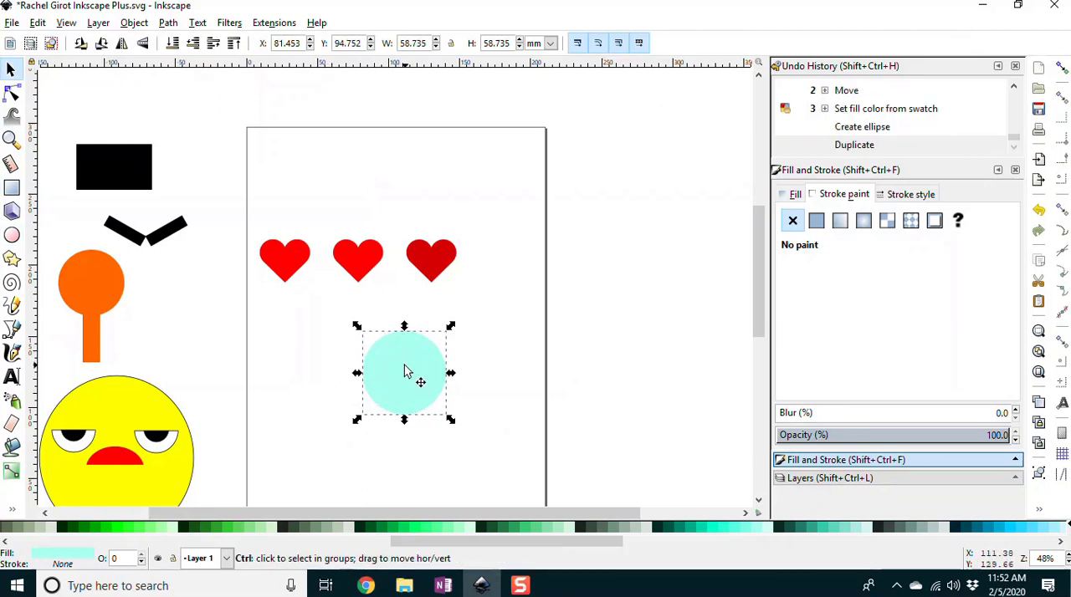
left_click_drag(409, 373, 400, 416)
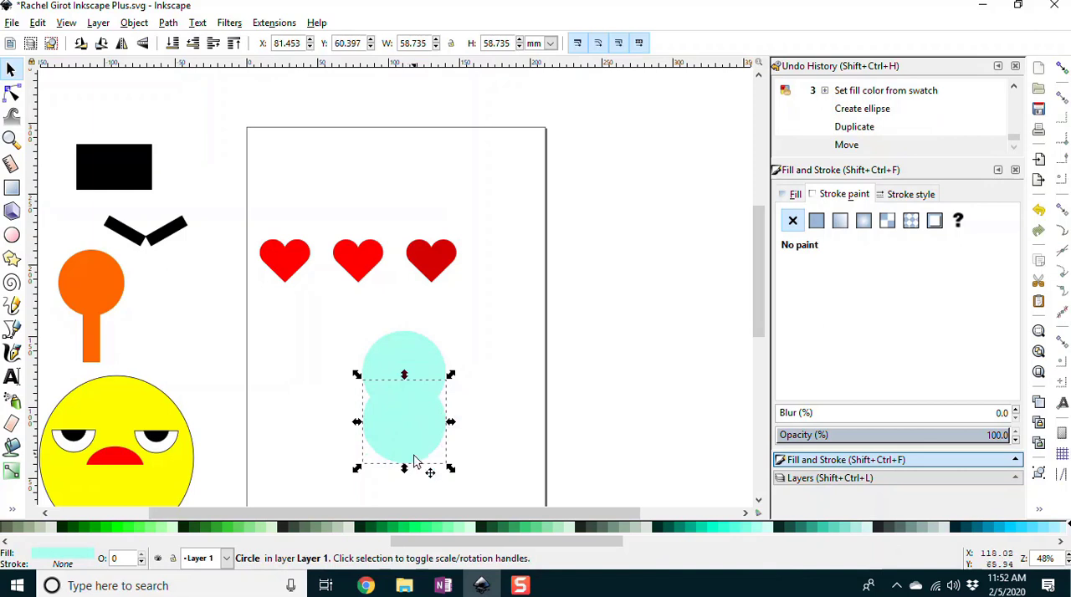
left_click(436, 537)
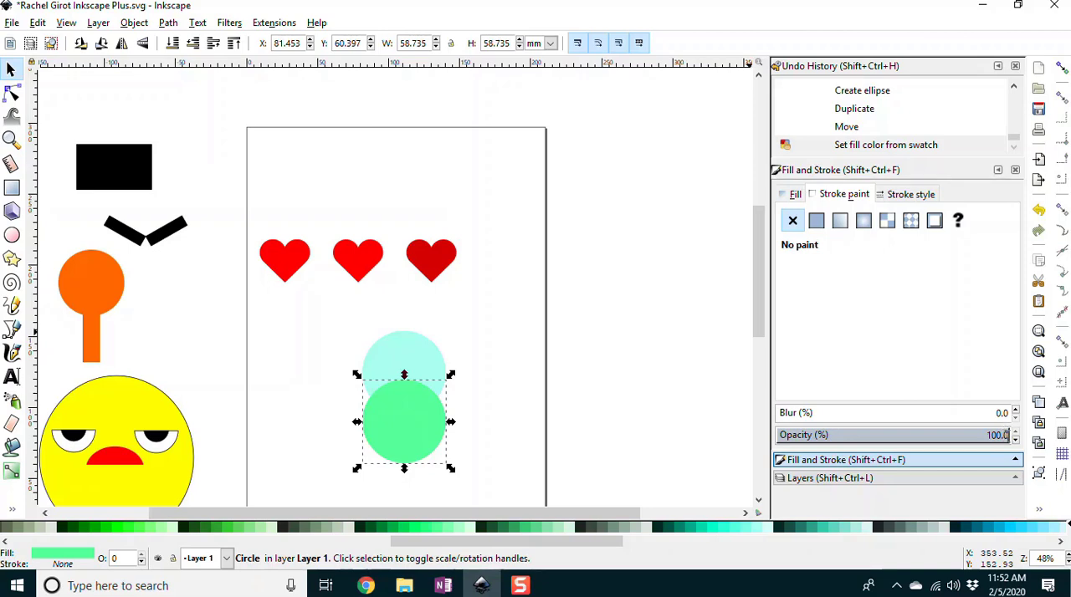
left_click_drag(975, 435, 874, 441)
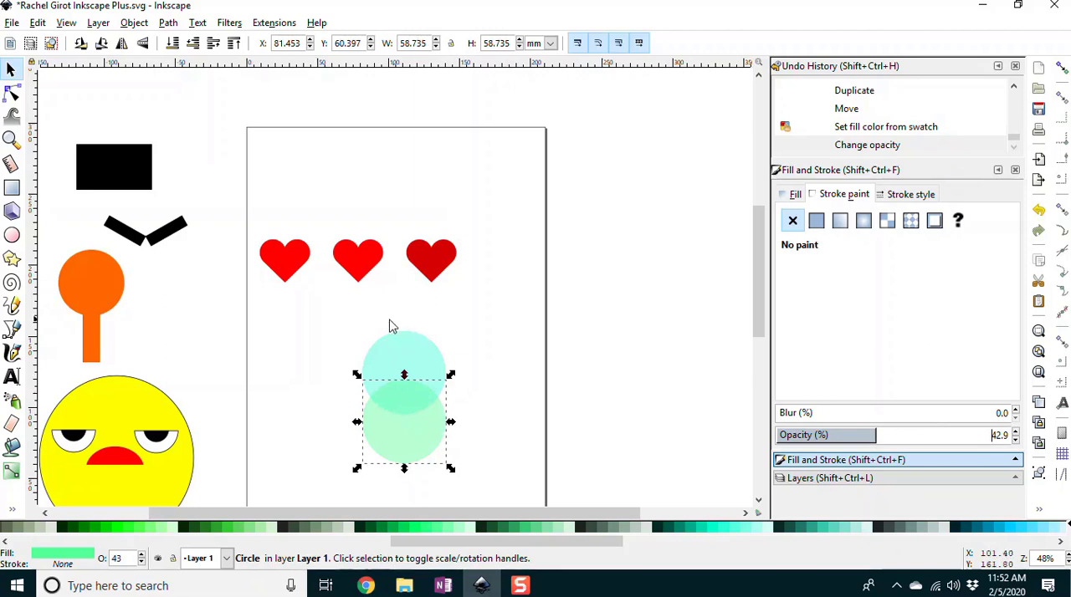
Step: Merge the two overlapping circles into a single shape with Union
left_click(400, 357, "shift")
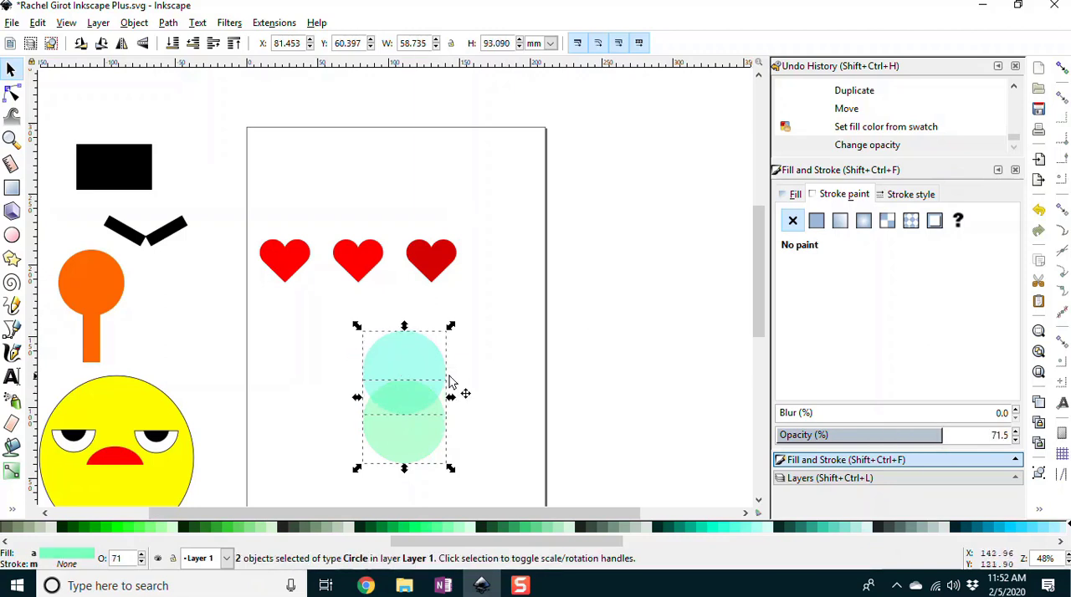
left_click_drag(306, 301, 485, 490)
left_click(12, 139)
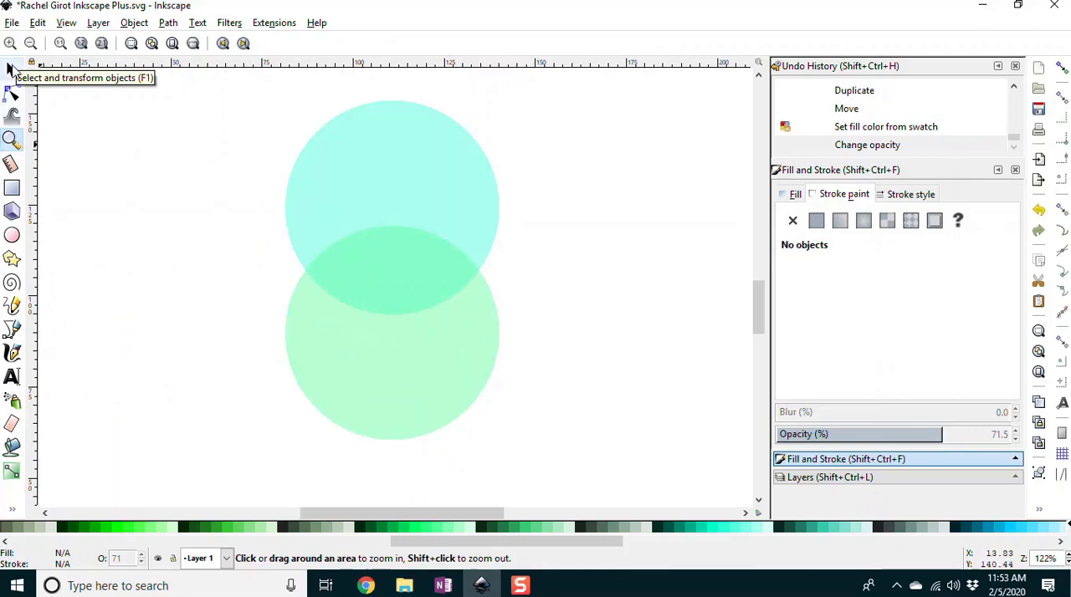
left_click(11, 69)
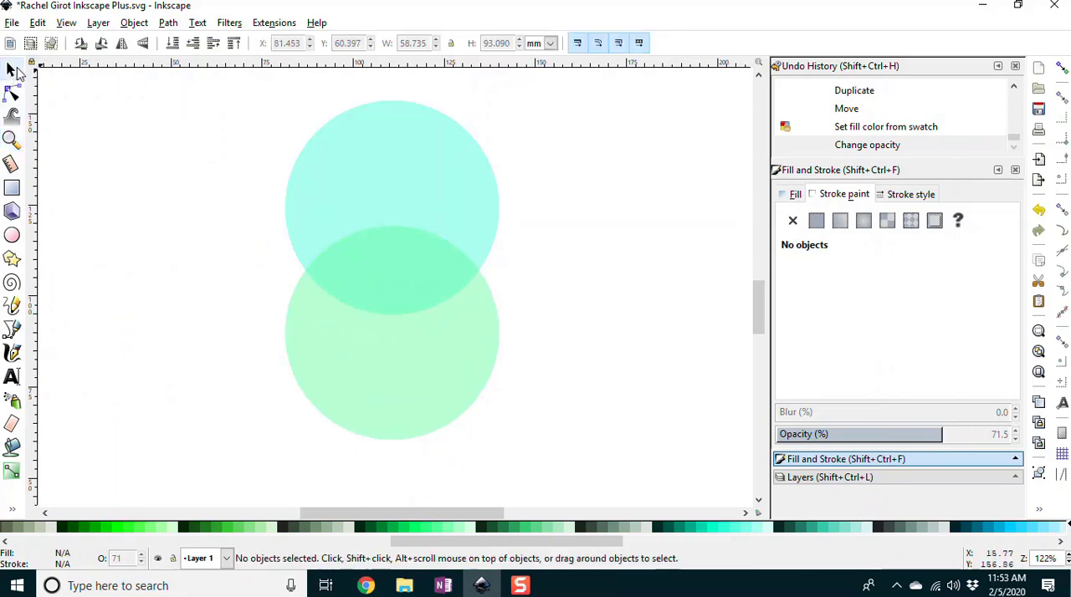
left_click_drag(241, 81, 519, 472)
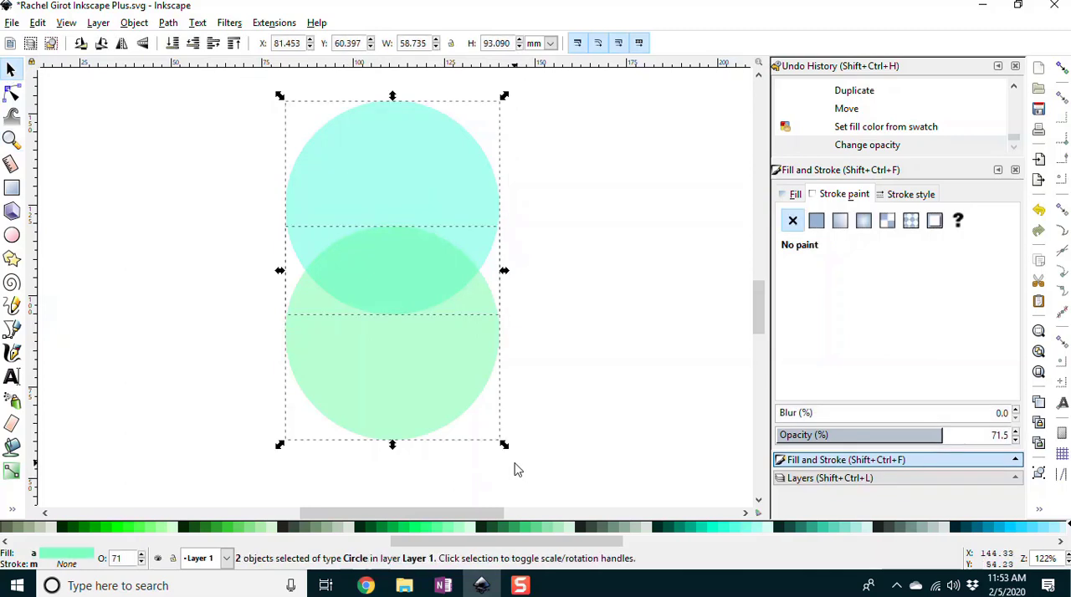
left_click(167, 23)
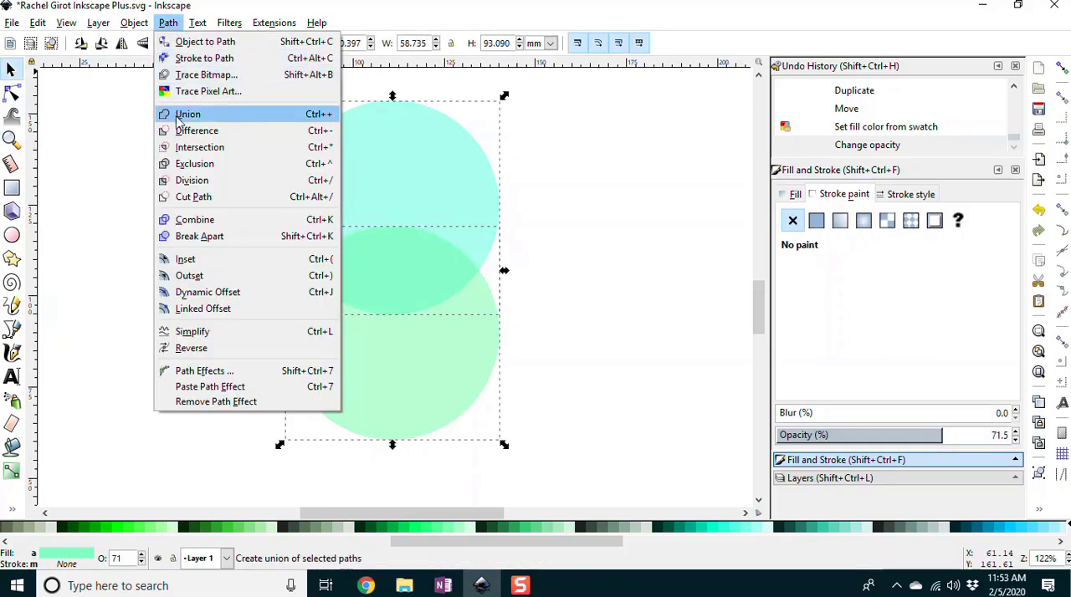
left_click(184, 114)
Step: Try Difference on the merged circle shape, and undo the union
left_click(168, 22)
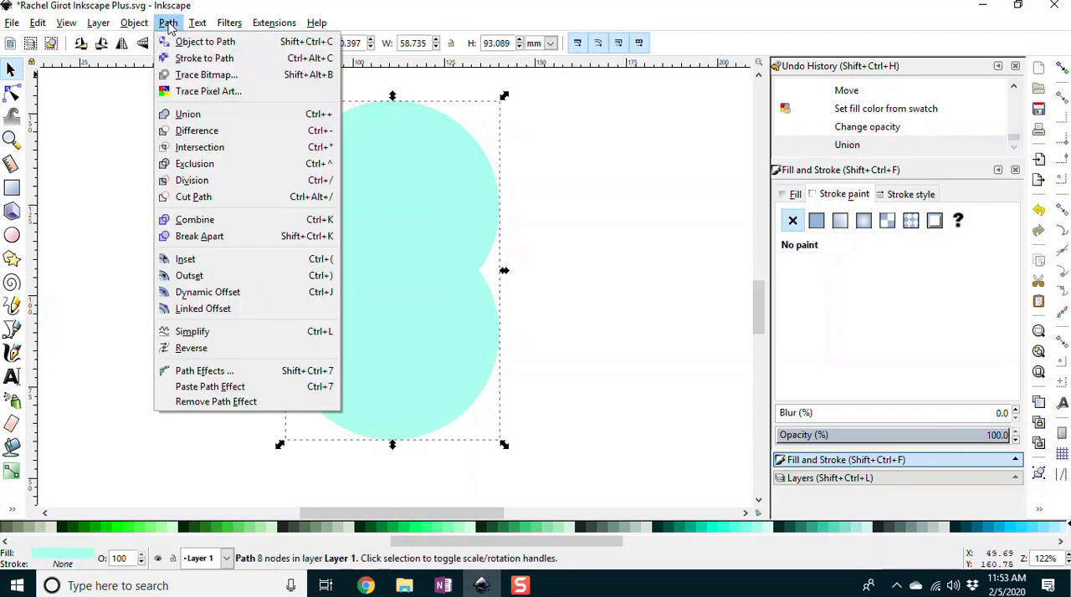
left_click(185, 134)
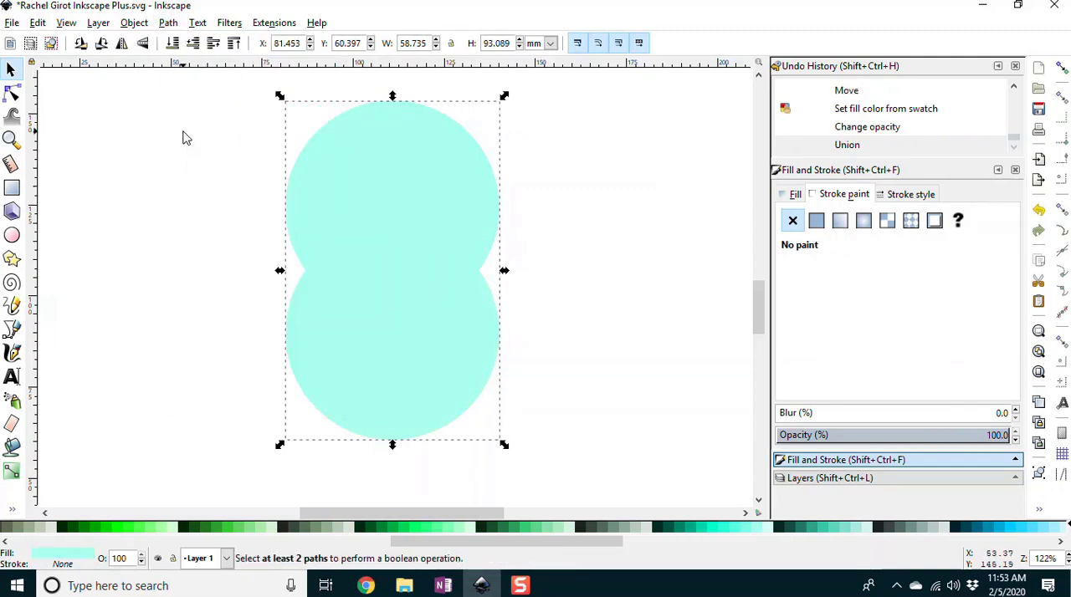
key("ctrl+z")
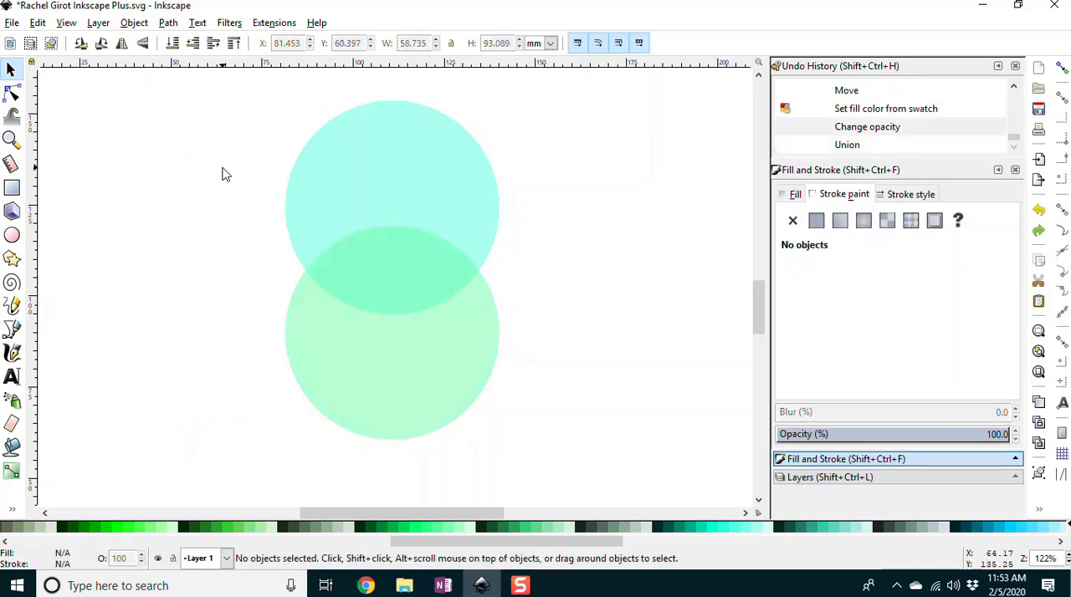
Step: Try to reduce the two overlapping circles to their shared area with Intersection
left_click_drag(212, 98, 540, 460)
left_click(168, 24)
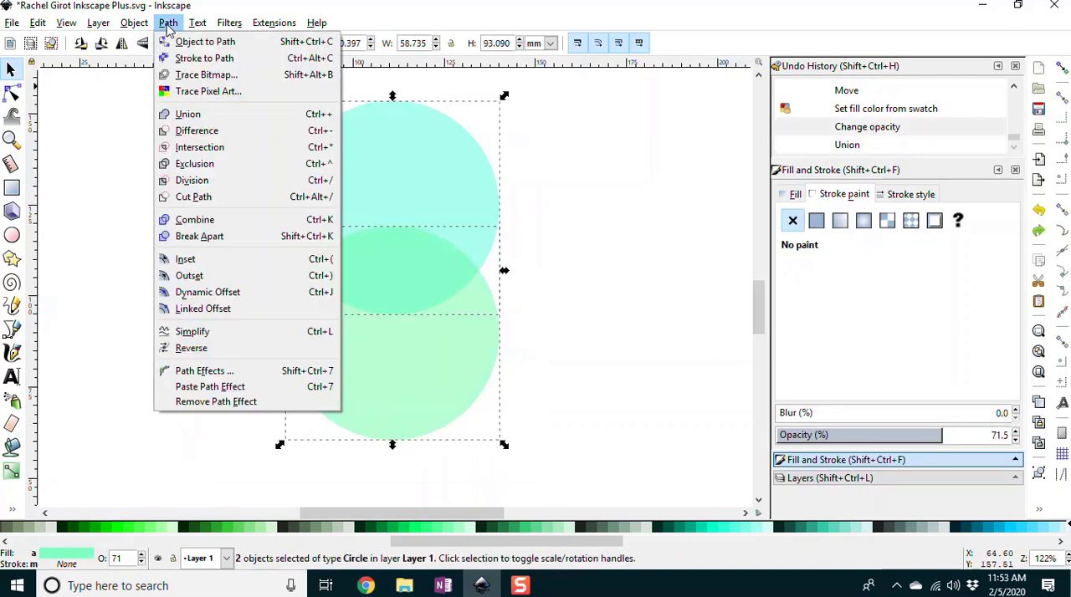
left_click(194, 150)
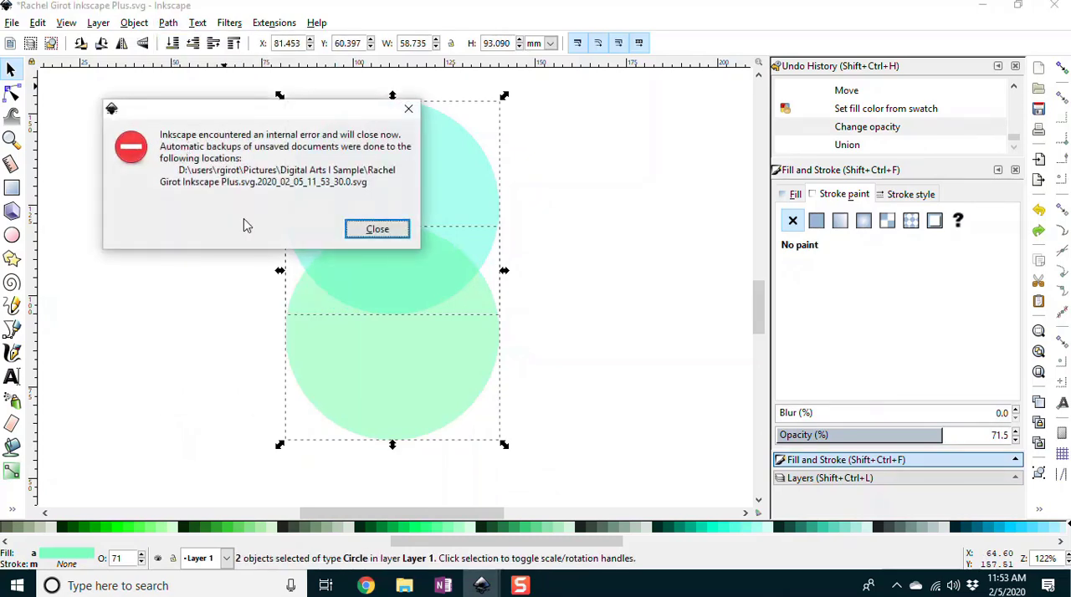
left_click(377, 230)
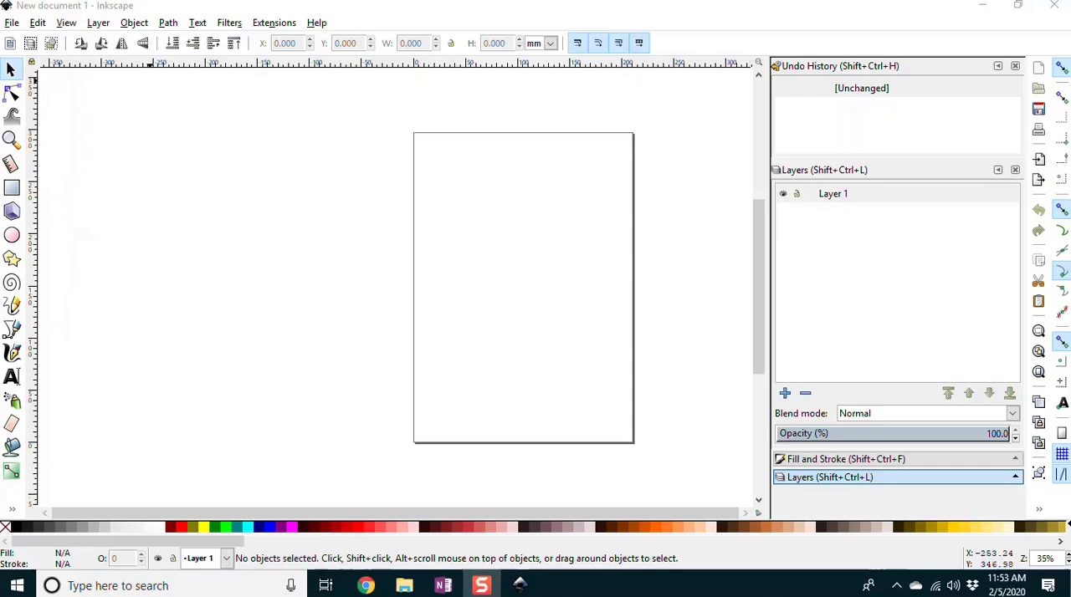
Step: Bring up the file selection dialog for opening an existing drawing
left_click(10, 23)
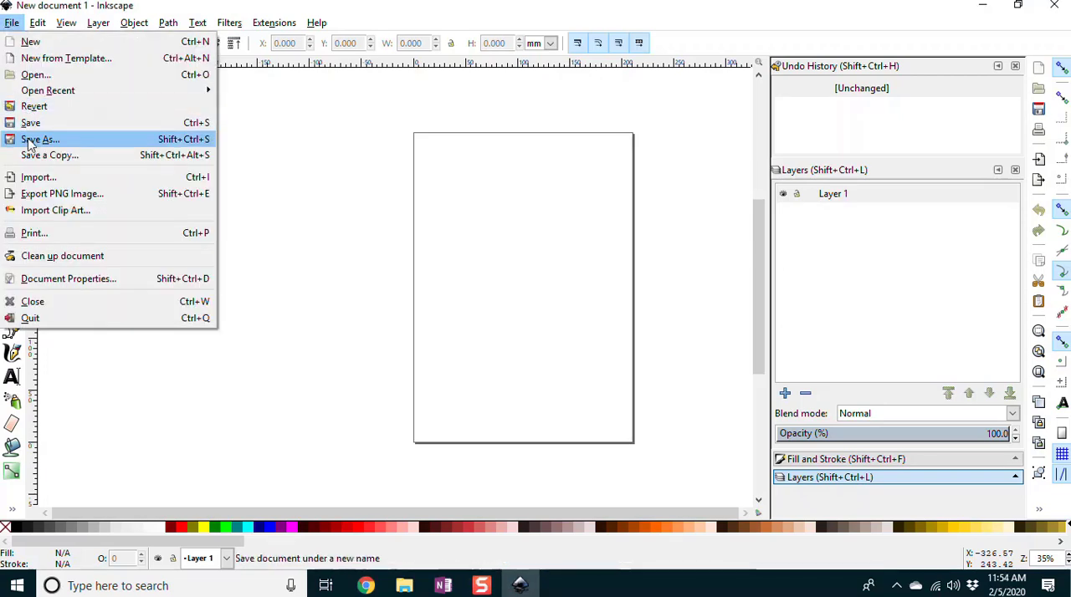
left_click(34, 74)
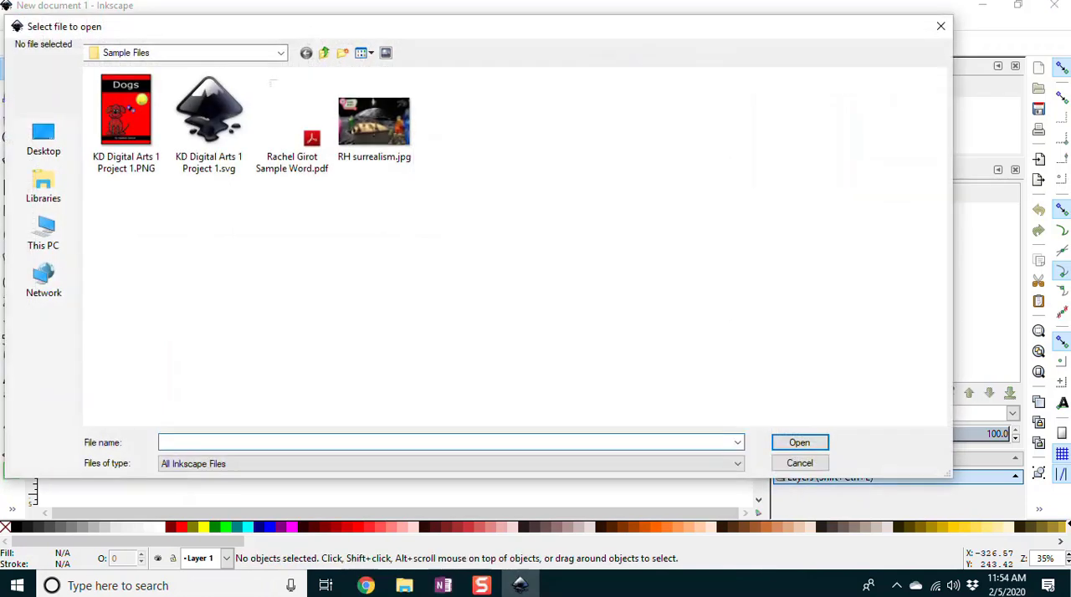
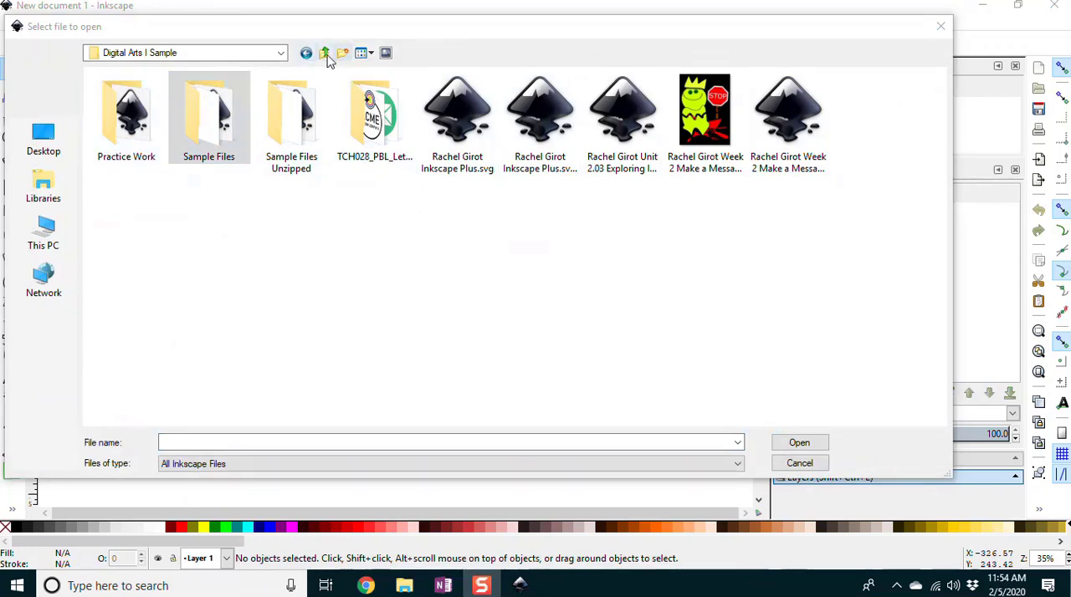
Step: Show the folder's files with details and open the SVG drawing dated 2/5/2020 11:53 AM
left_click(369, 54)
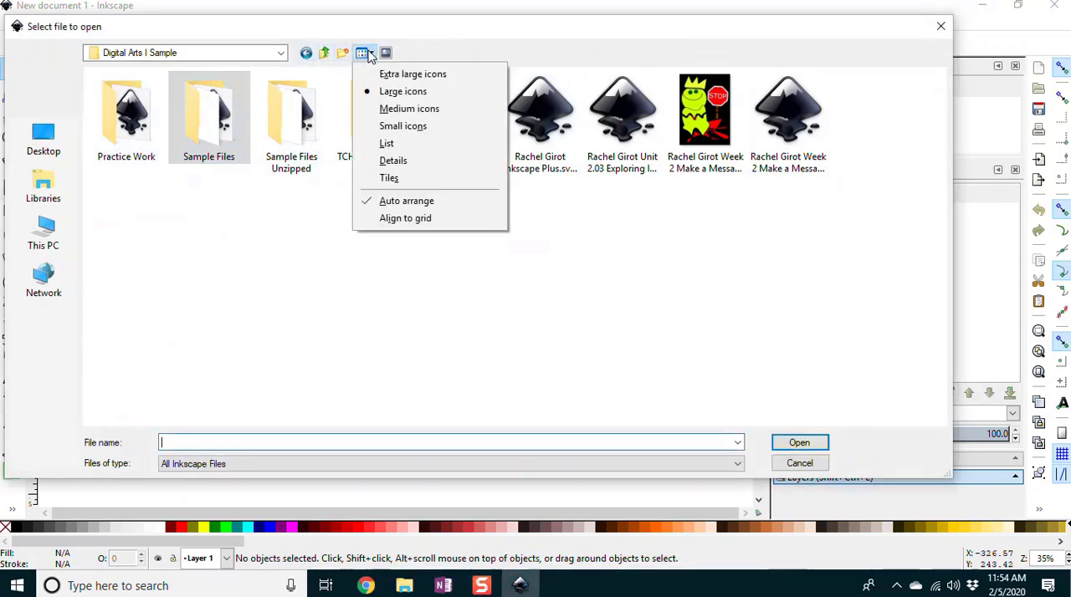
left_click(393, 160)
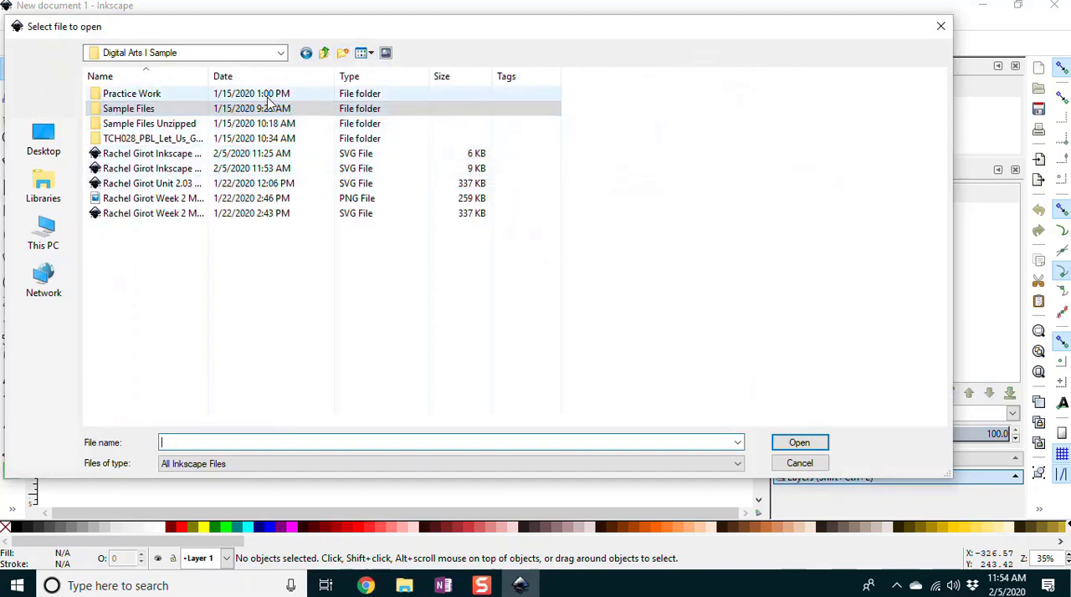
double_click(259, 171)
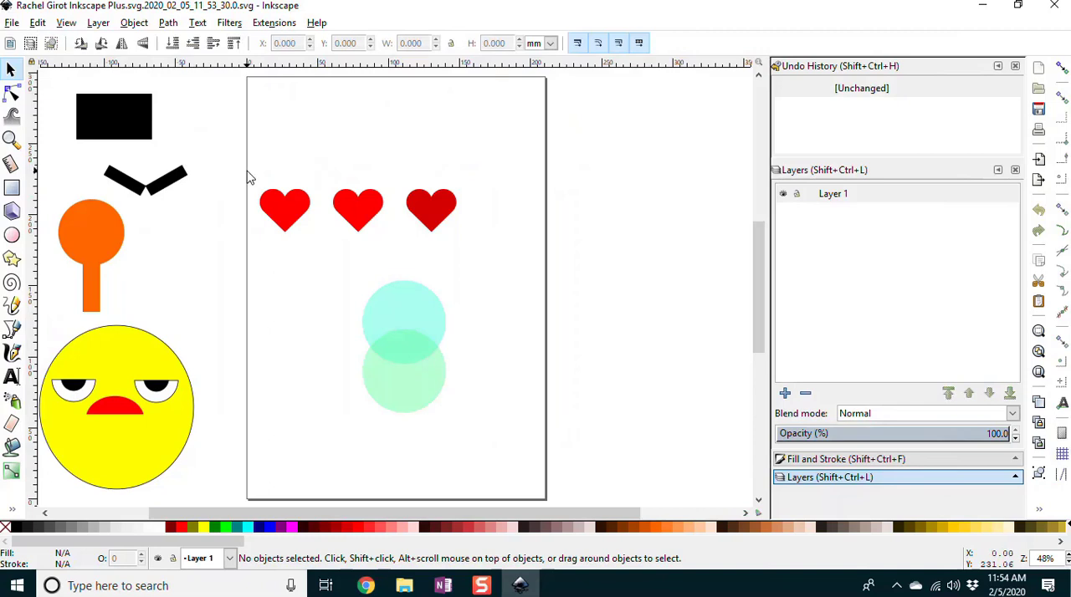
Step: Reduce the two overlapping turquoise and green circles to their shared area with Intersection, and save the document
left_click(11, 139)
left_click_drag(326, 265, 492, 448)
left_click(11, 69)
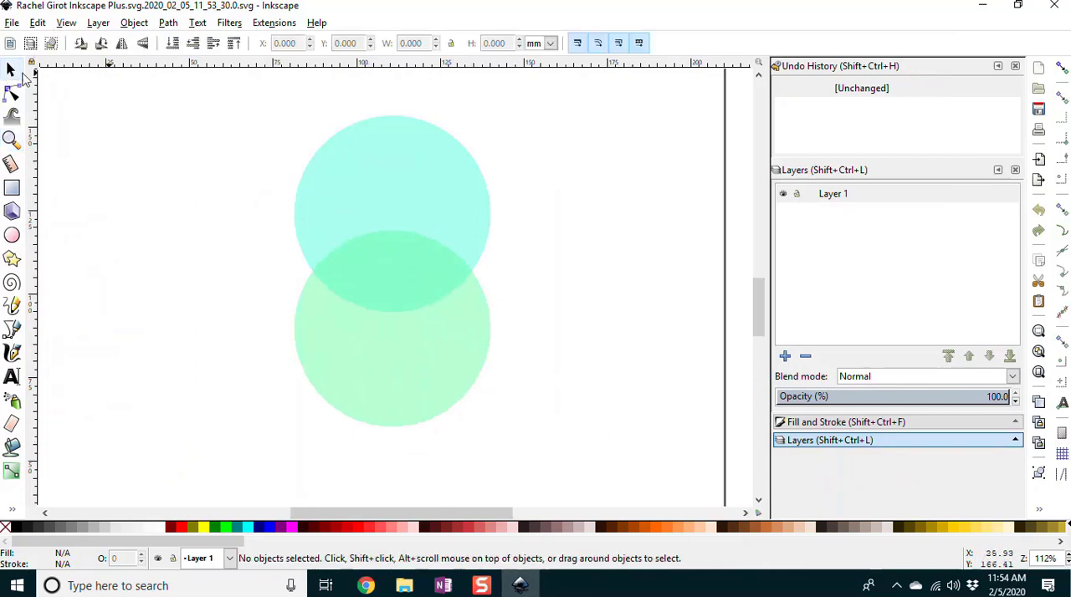
left_click(401, 366)
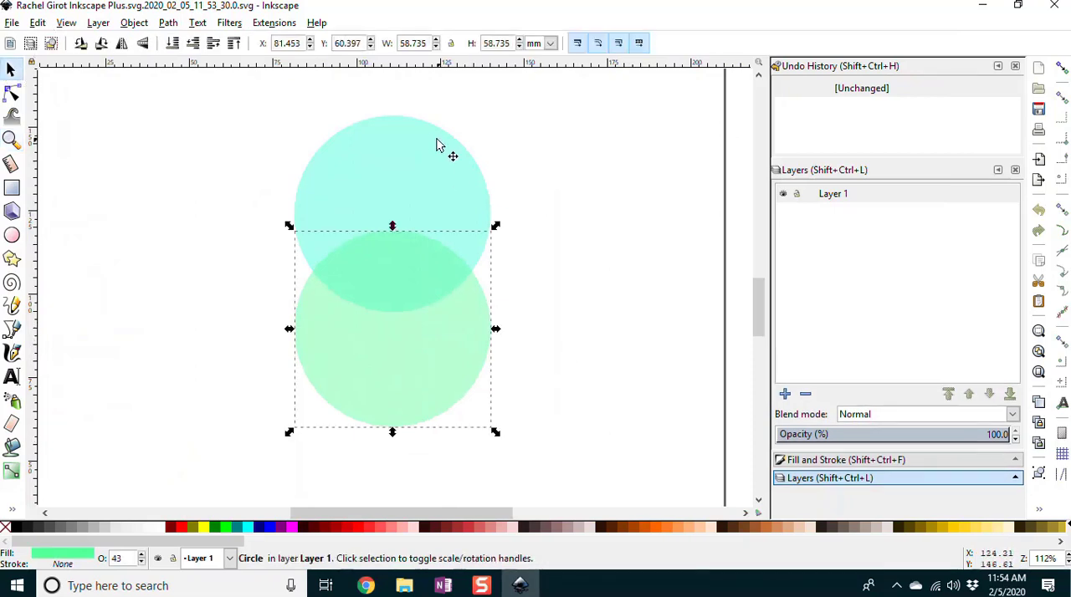
left_click(372, 163, "shift")
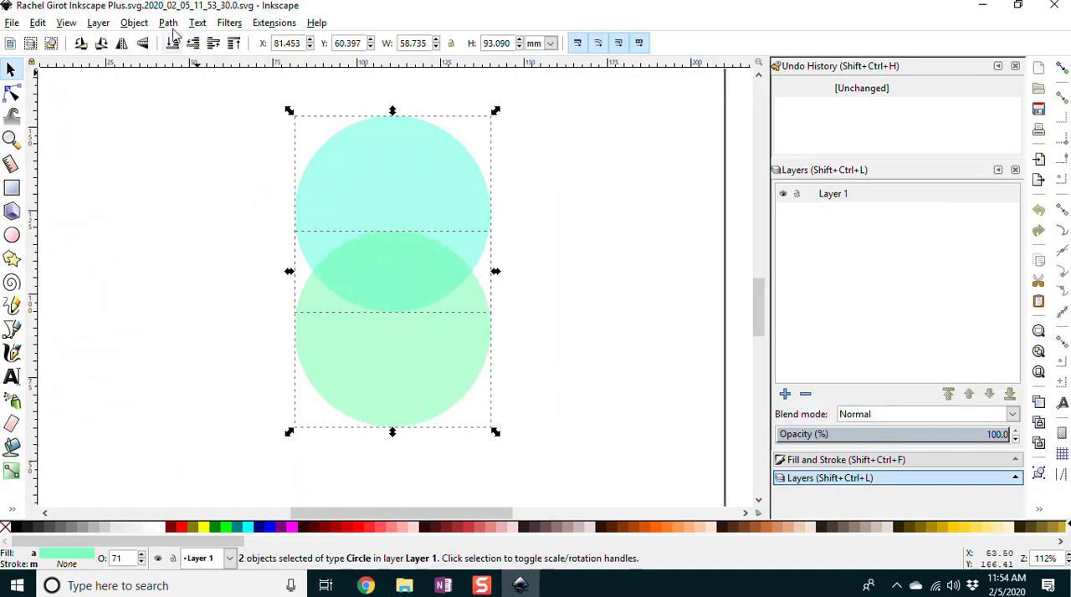
left_click(170, 25)
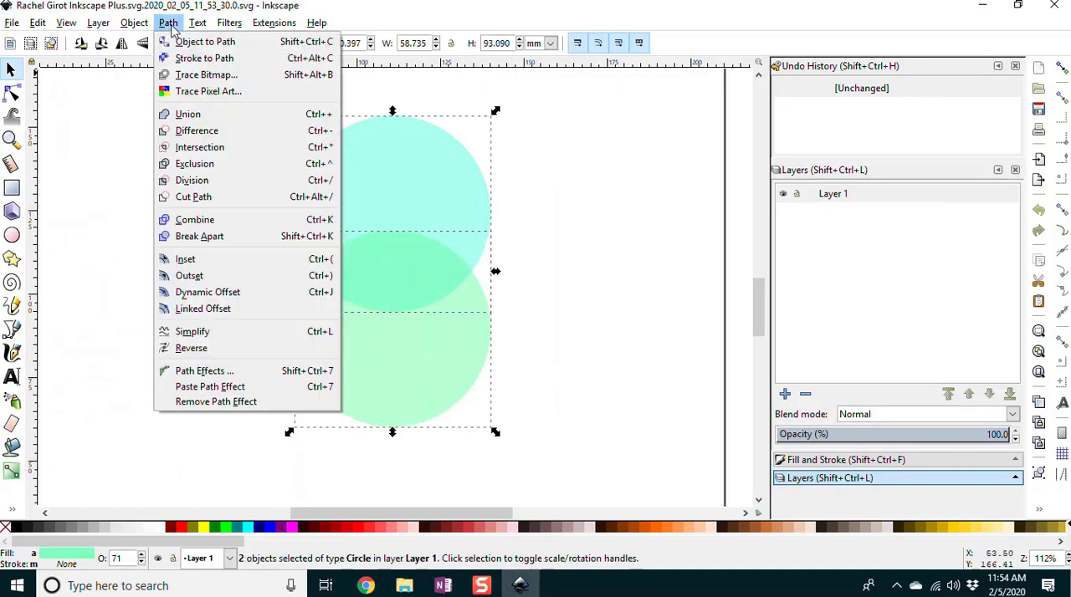
left_click(186, 151)
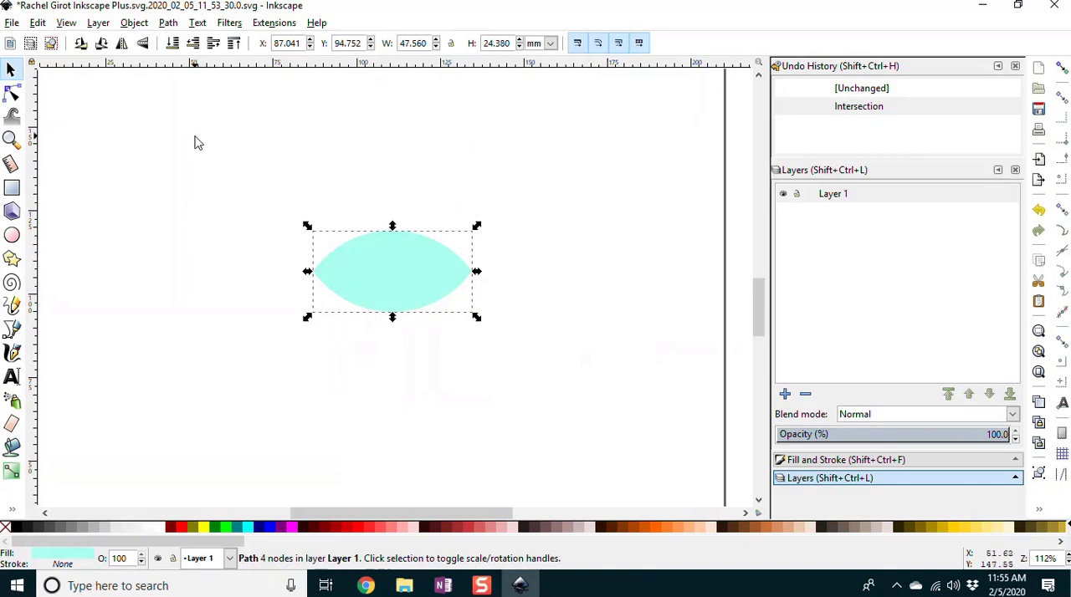
left_click(12, 23)
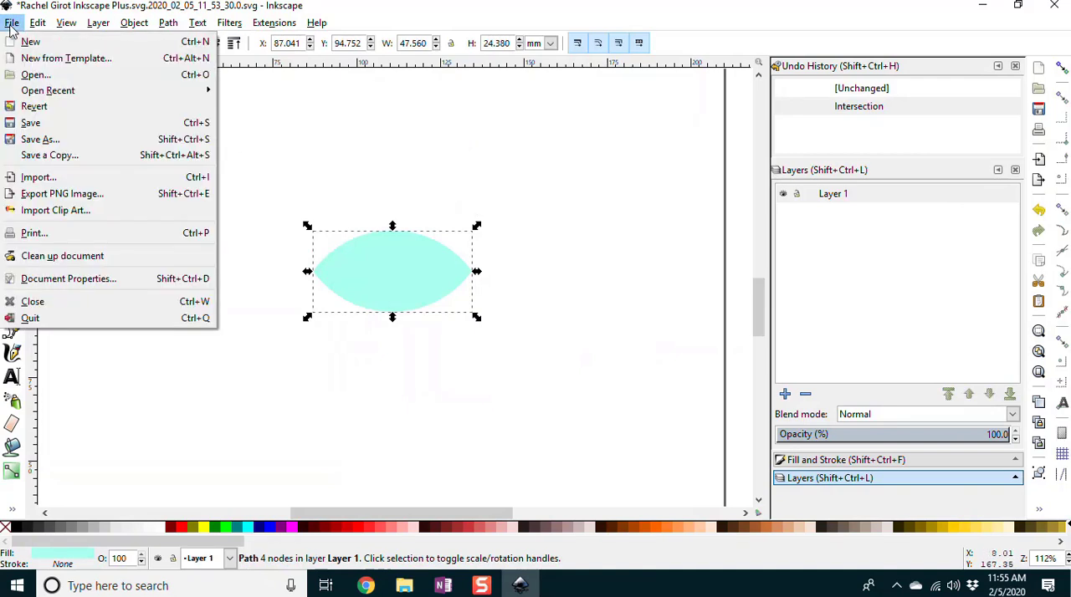
left_click(37, 132)
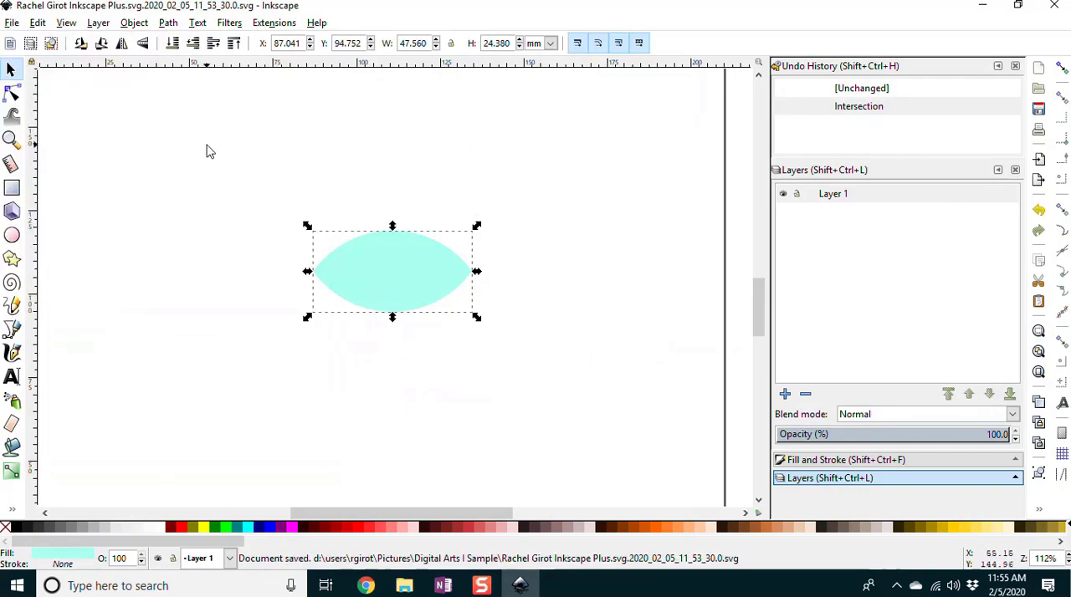
Step: Try a white fill on the turquoise lens shape, and undo the fill change
key("5")
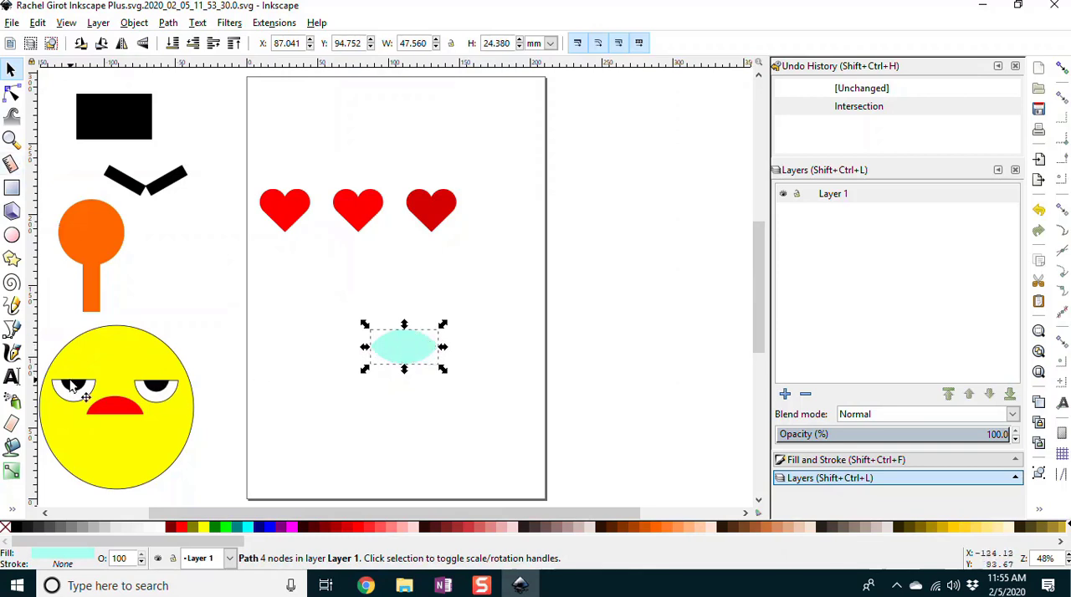
left_click(13, 236)
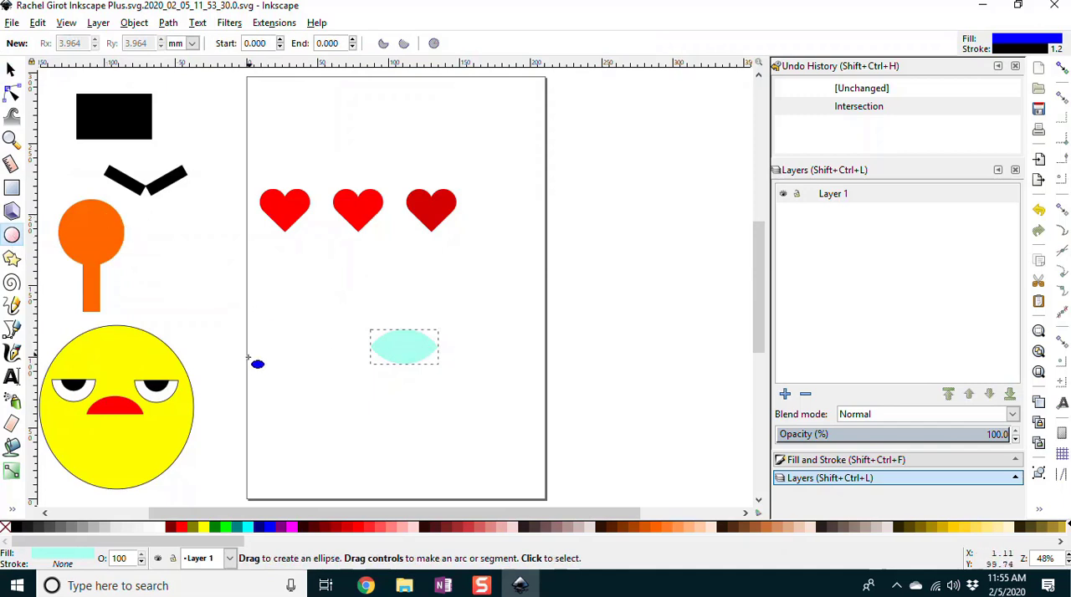
left_click(159, 526)
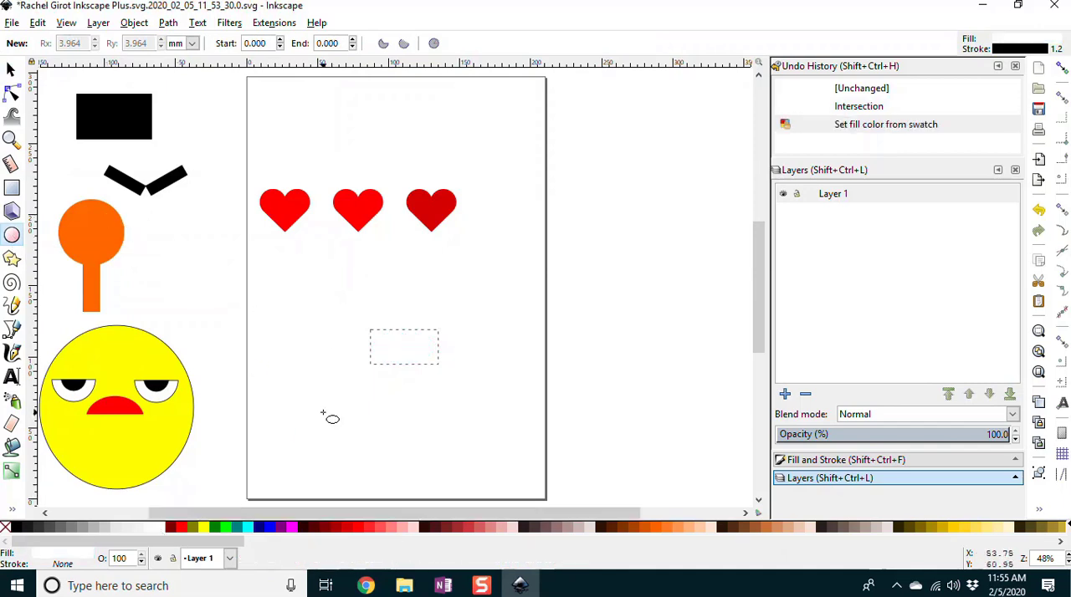
key("ctrl+z")
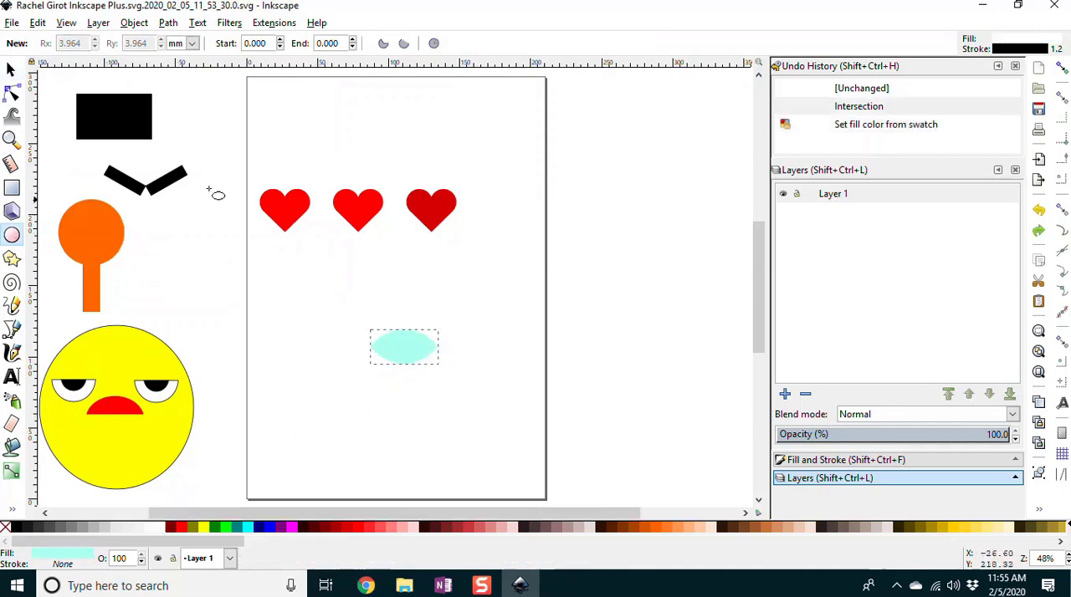
Step: With nothing selected, choose white as the fill for new ellipses and draw a circle over the turquoise lens shape
left_click(11, 69)
left_click(319, 337)
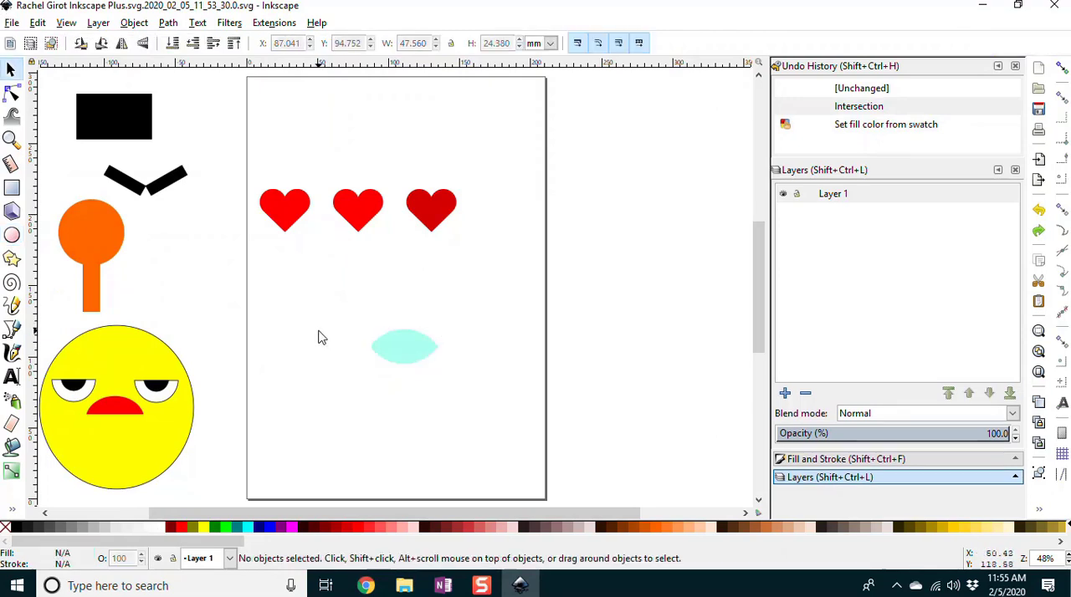
left_click(12, 235)
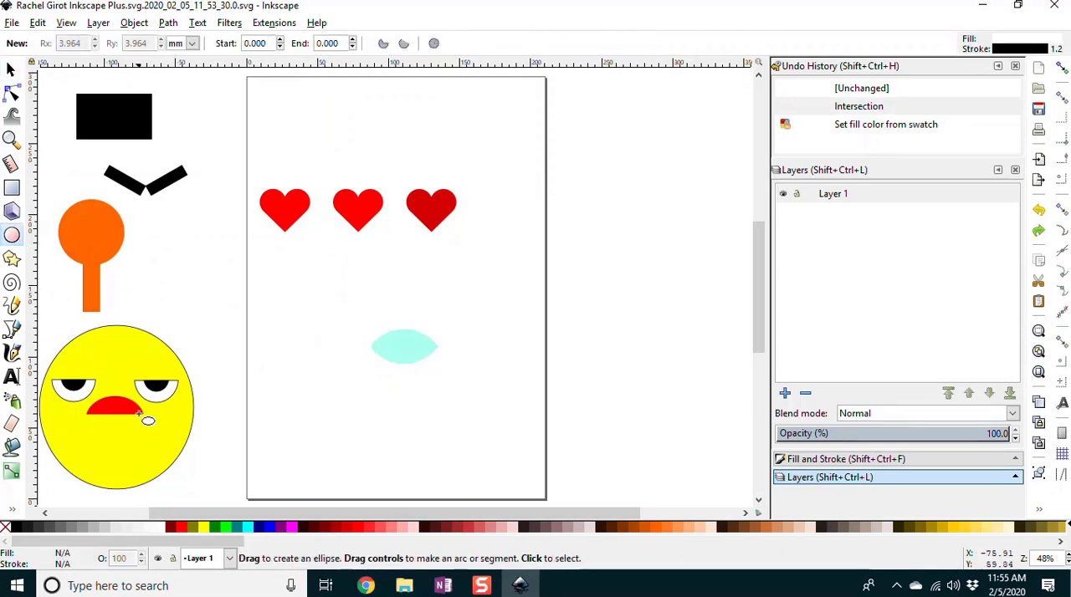
left_click(160, 529)
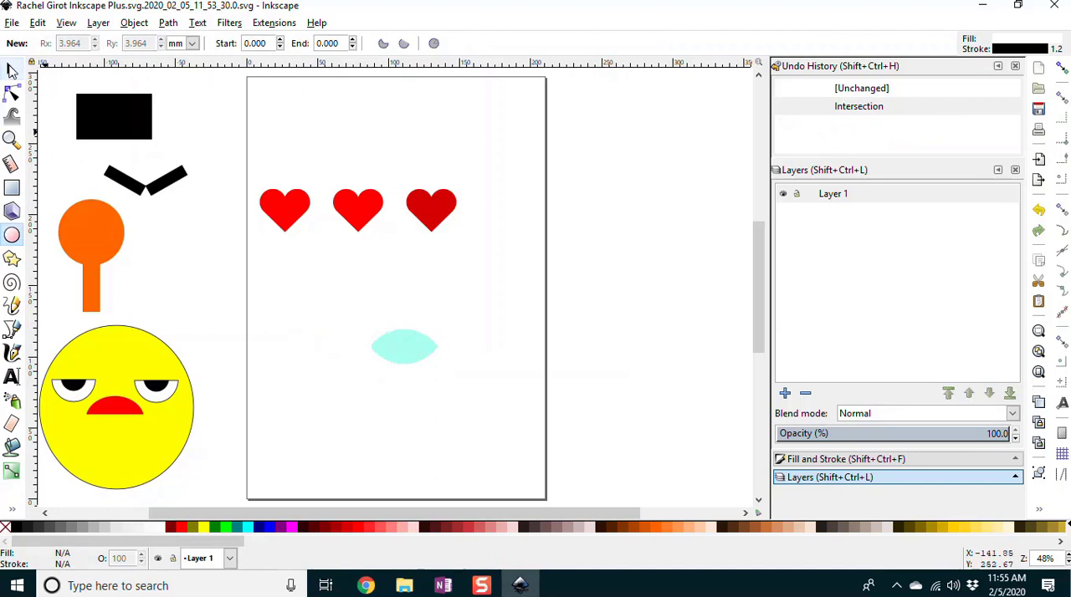
left_click(12, 138)
left_click_drag(344, 316, 465, 415)
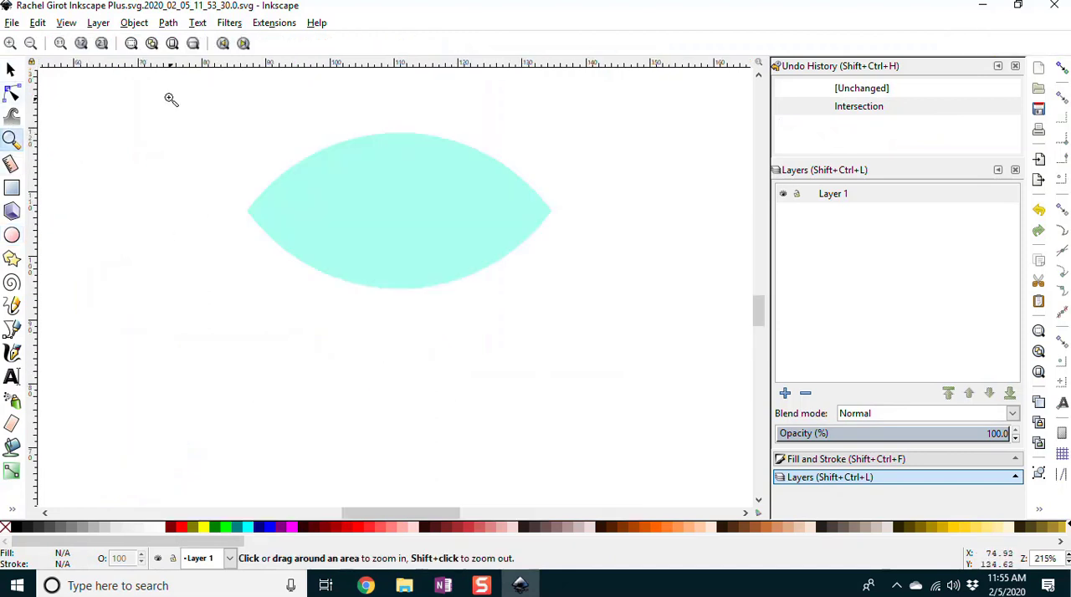
left_click(11, 235)
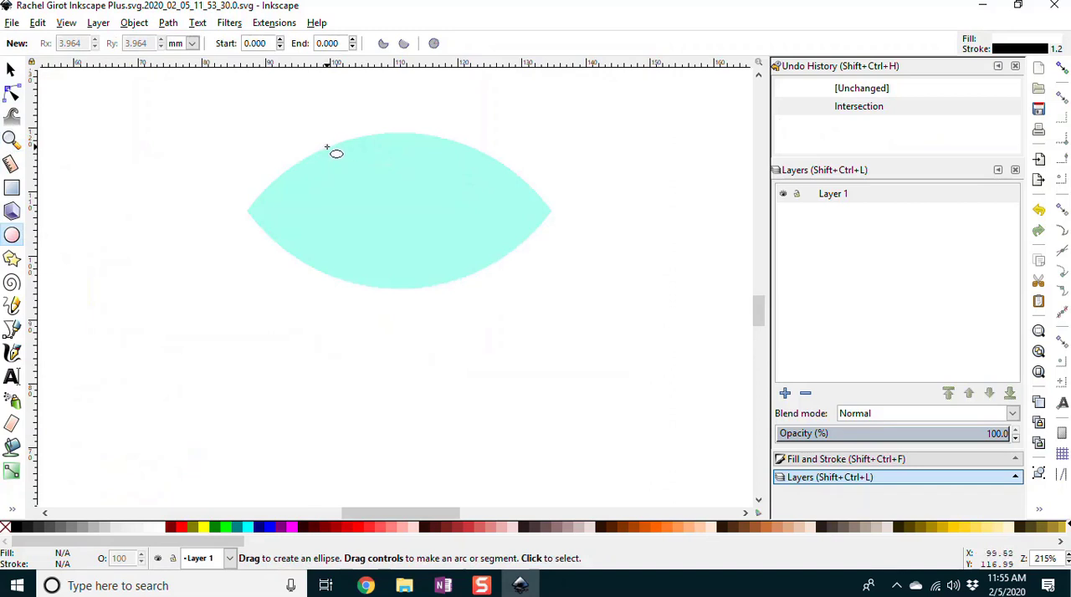
key("ctrl")
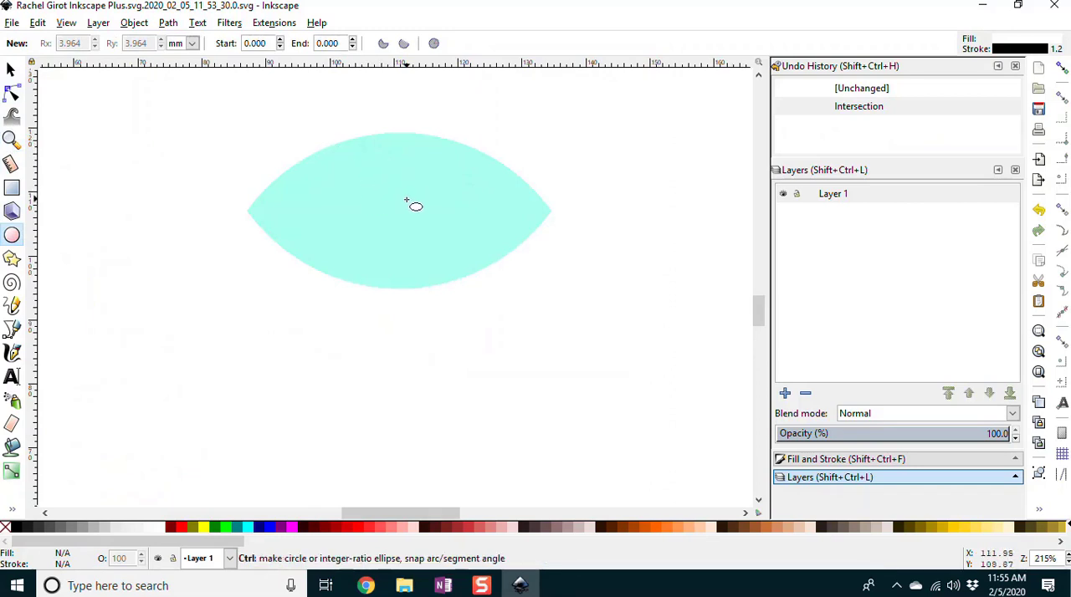
left_click_drag(399, 201, 553, 371)
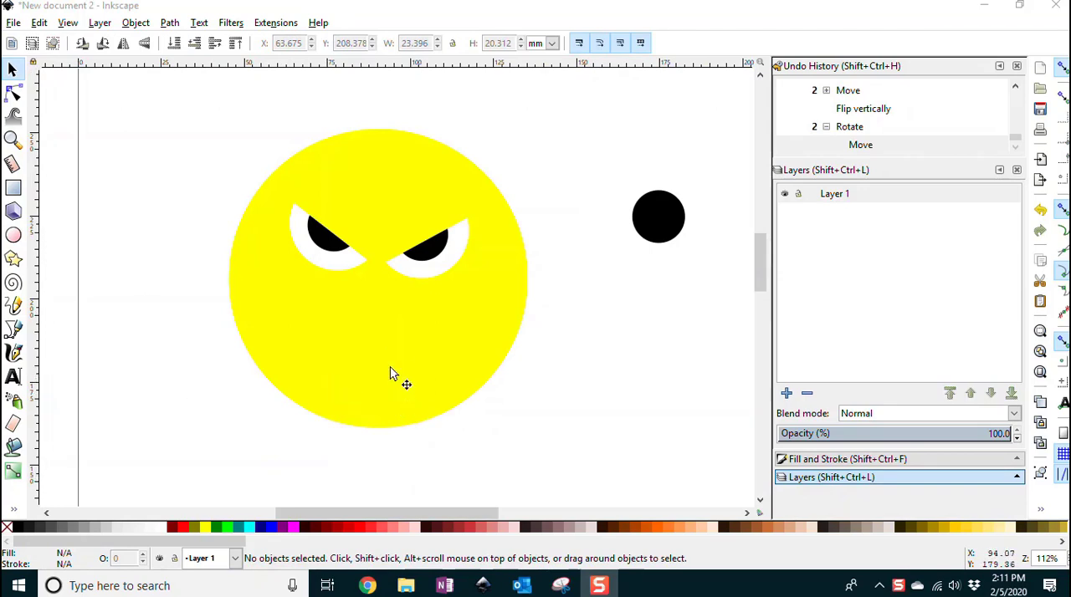
Step: Draw a black circle about 34 mm wide as the yellow face's mouth, and set the fill for new ellipses to white
left_click(14, 235)
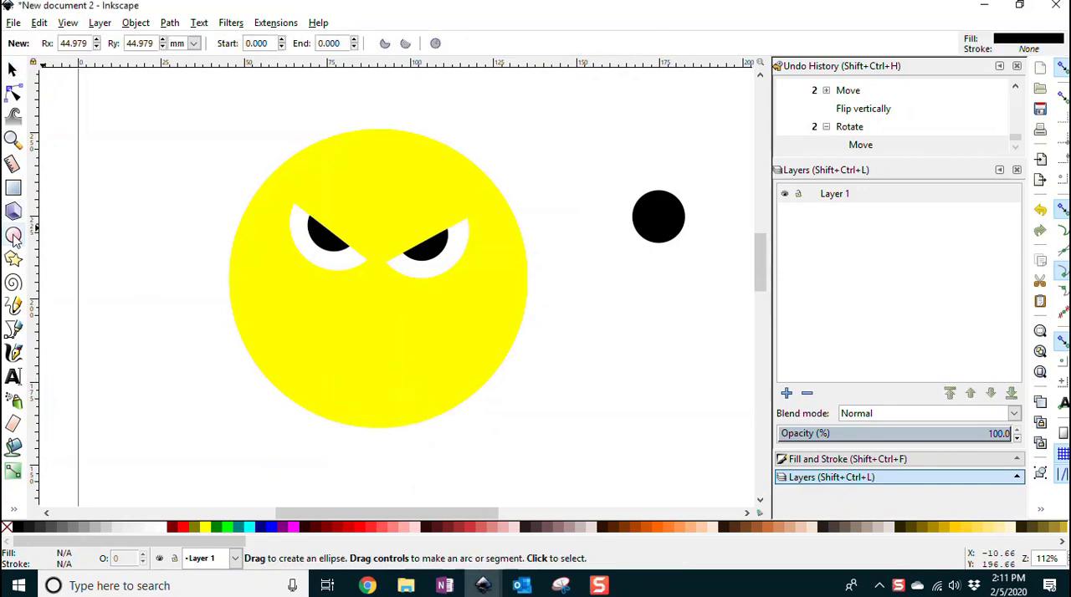
left_click_drag(236, 324, 220, 313)
left_click_drag(318, 301, 444, 413)
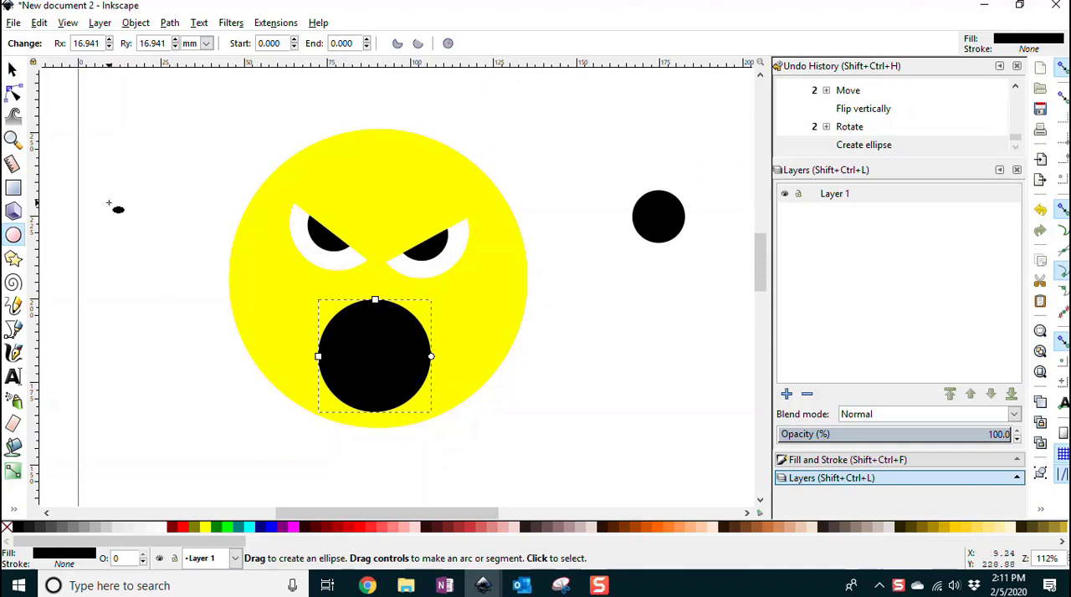
key("s")
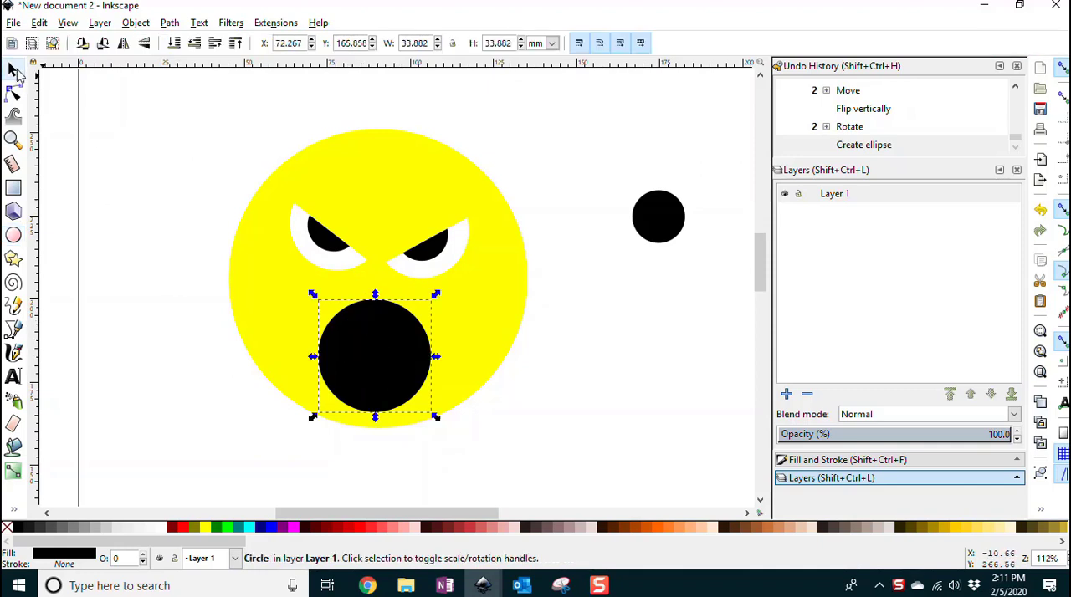
left_click(194, 241)
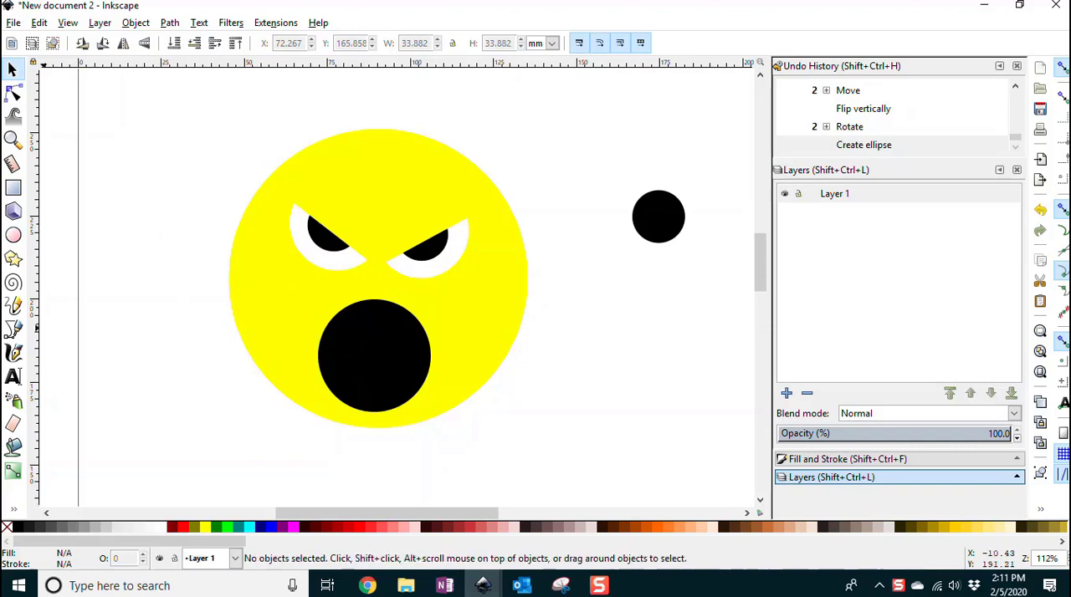
left_click(12, 236)
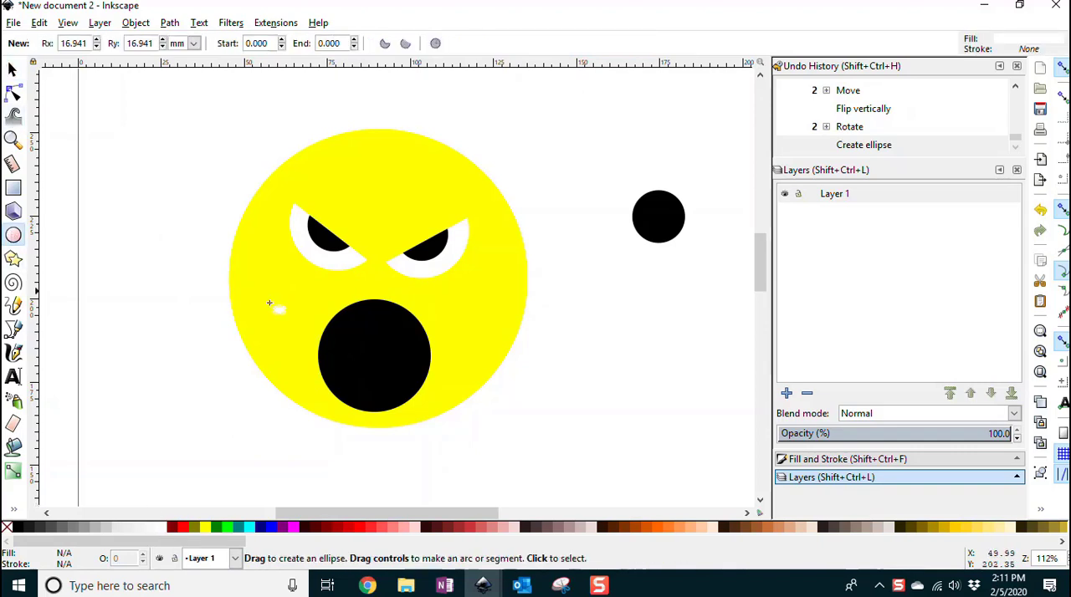
Step: Try drawing a white ellipse inside the black mouth circle twice, undoing each attempt
left_click_drag(359, 336, 440, 400)
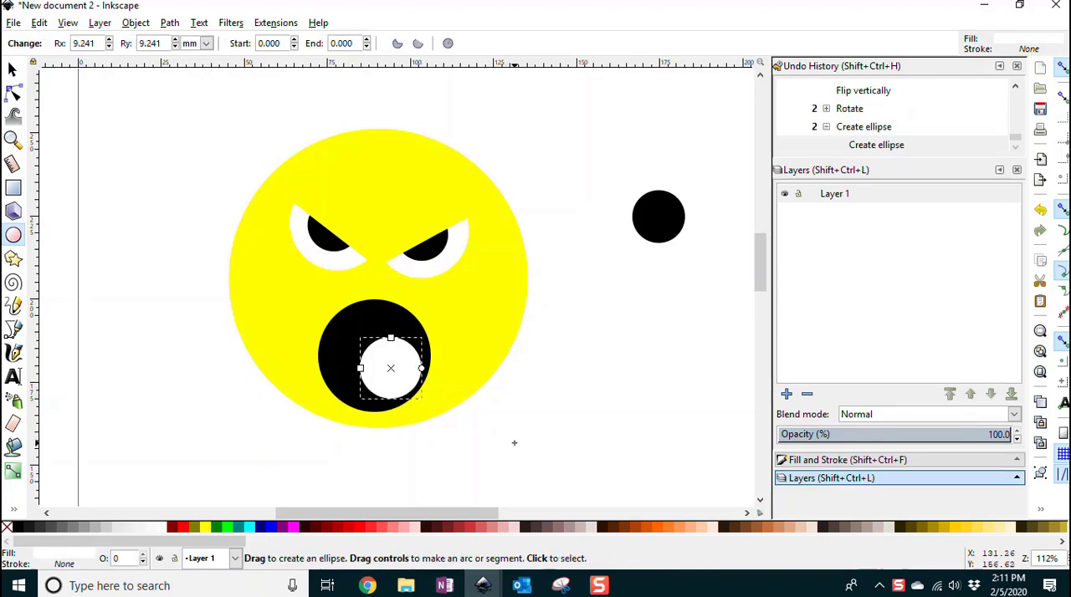
key("ctrl+z")
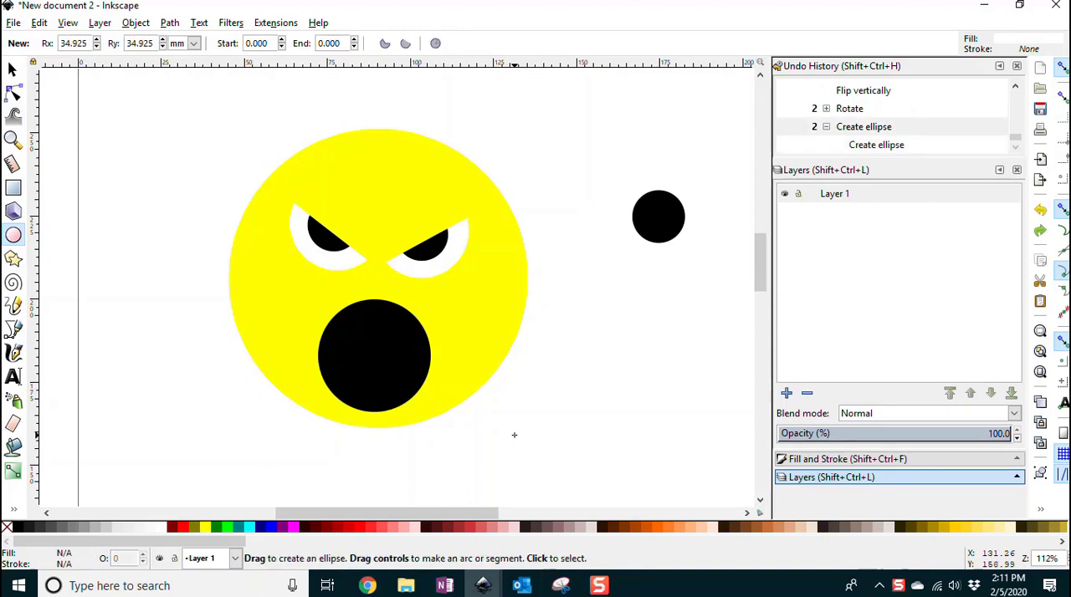
mouse_move(379, 347)
left_mouse_down()
mouse_move(356, 314)
mouse_move(420, 401)
left_mouse_up()
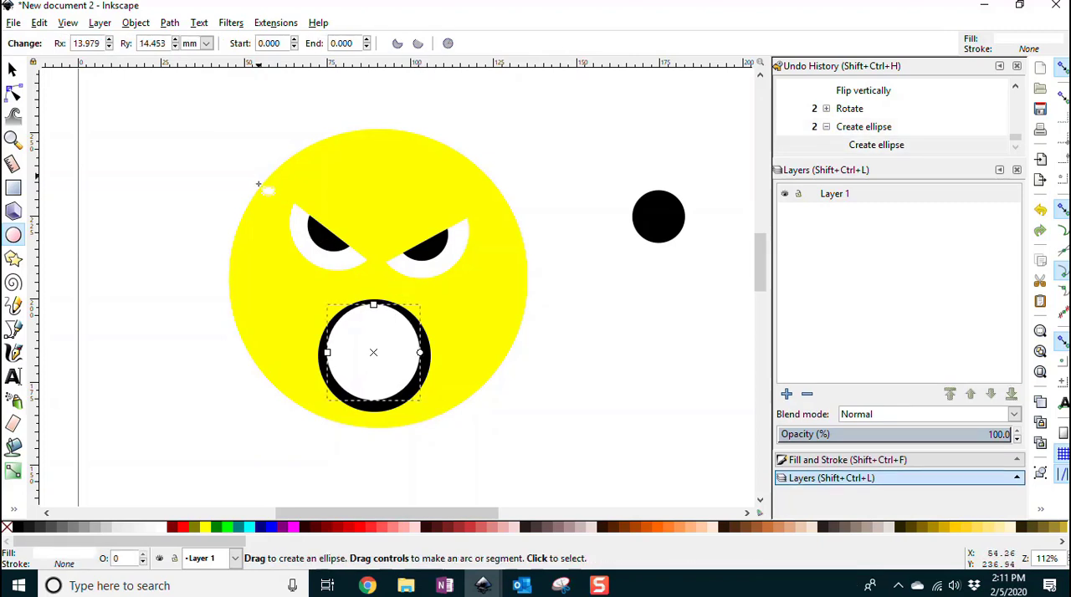
key("ctrl+z")
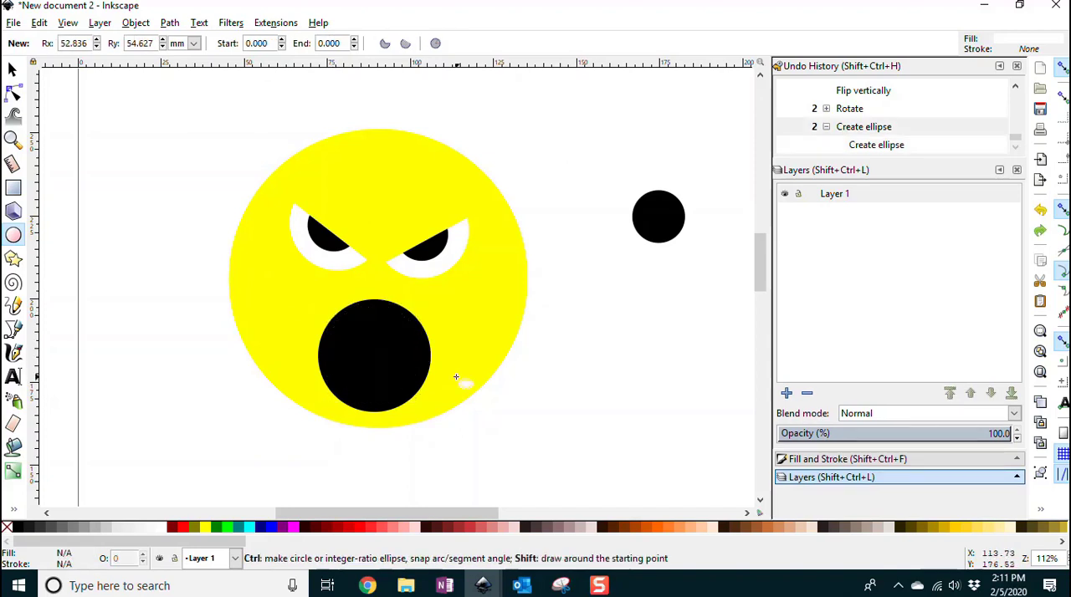
Step: Draw a white circle about 26 mm wide inside the black mouth circle and center it there
left_click_drag(368, 342, 422, 391)
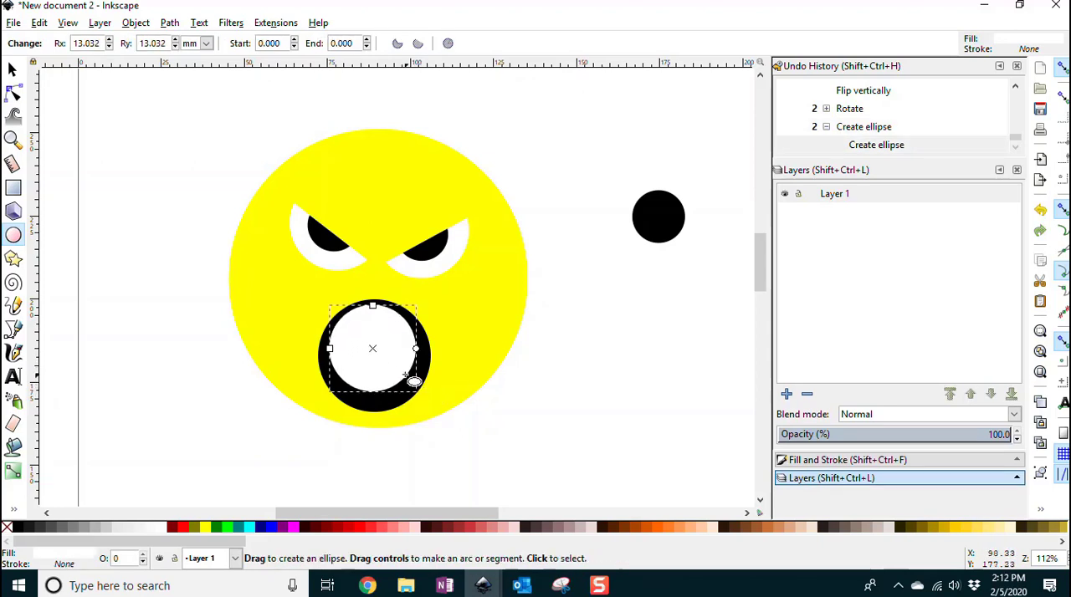
left_click(12, 70)
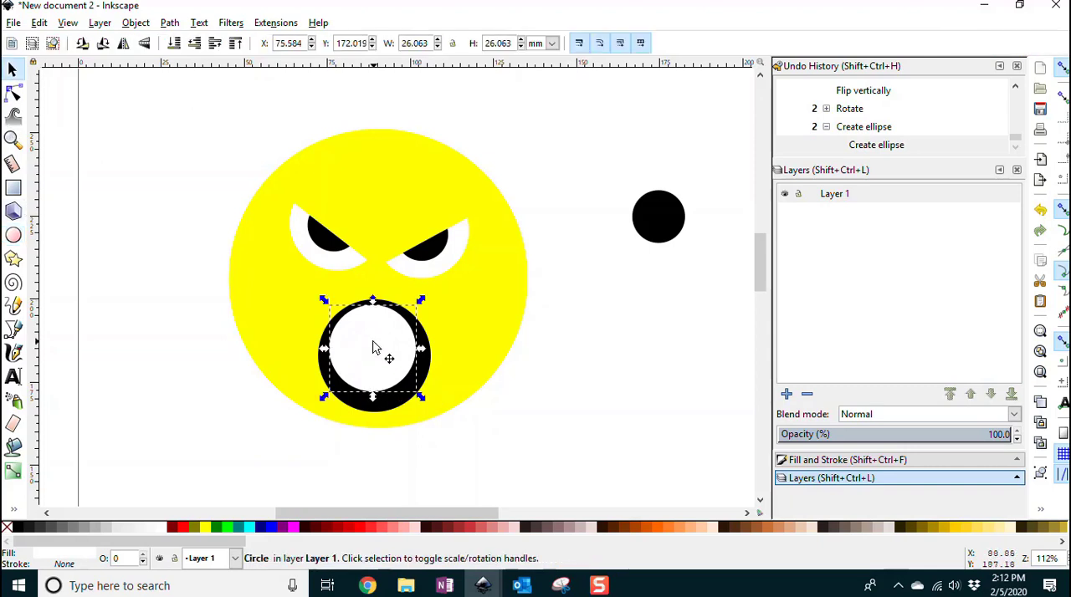
left_click_drag(371, 346, 379, 359)
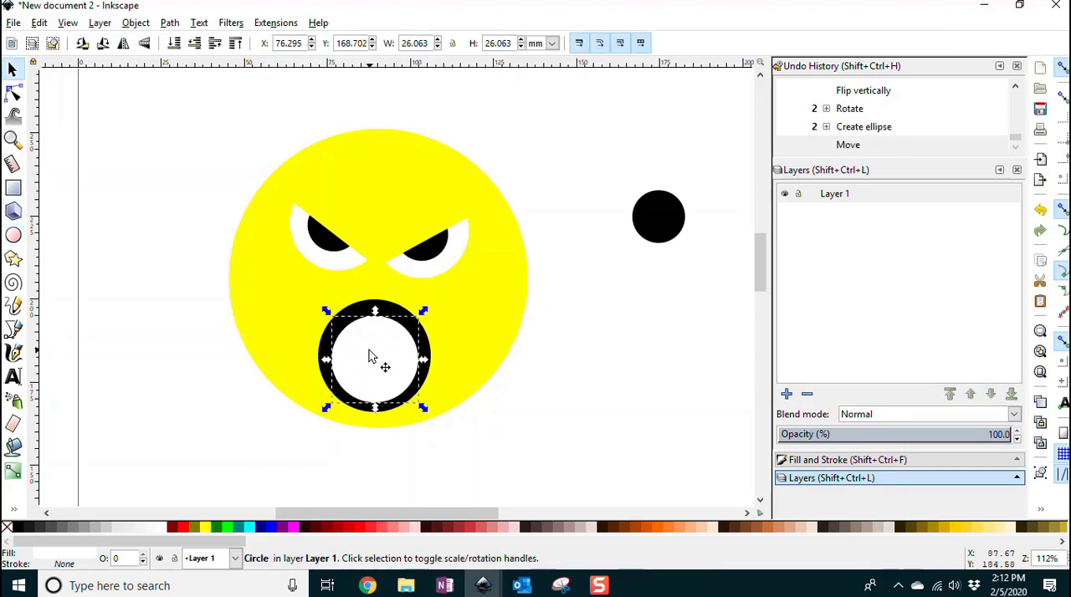
Step: Recolor the inner mouth circle black and draw a black square about 21 mm wide at the upper edge of the yellow face
left_click(12, 189)
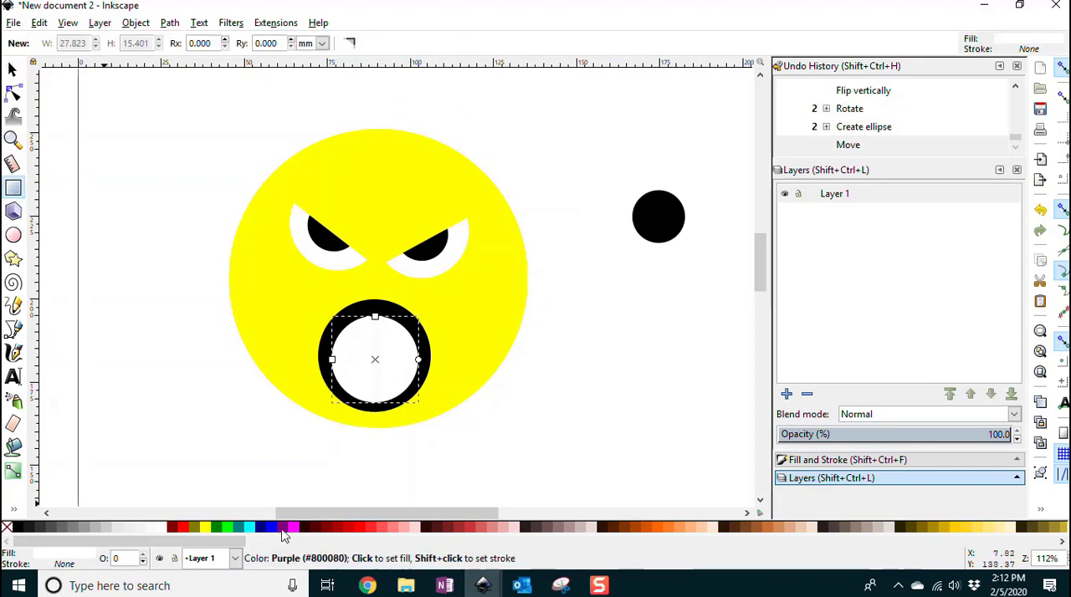
left_click(20, 528)
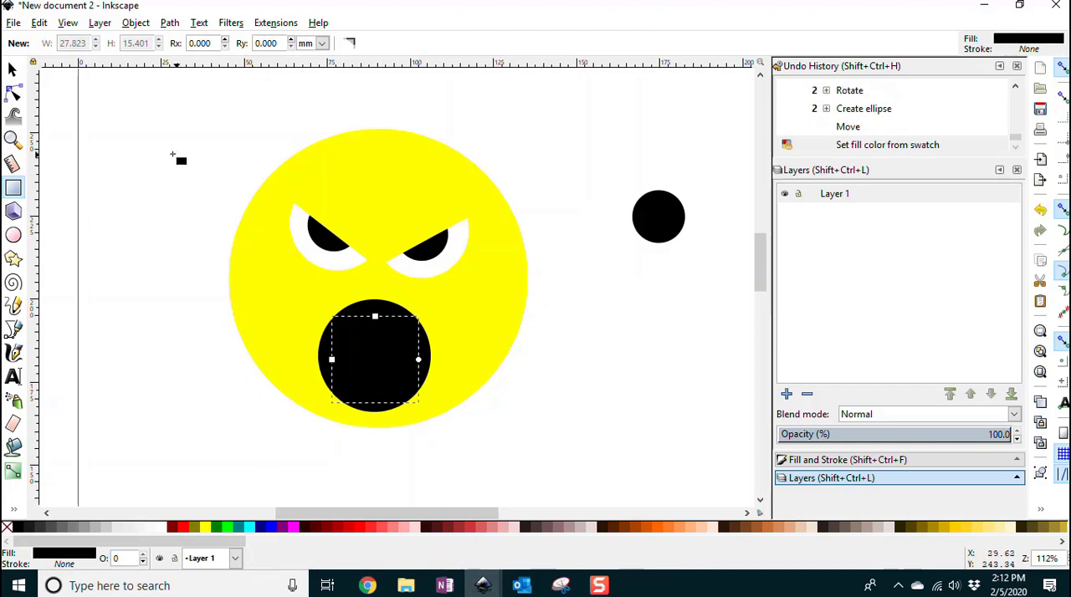
left_click_drag(321, 154, 397, 85)
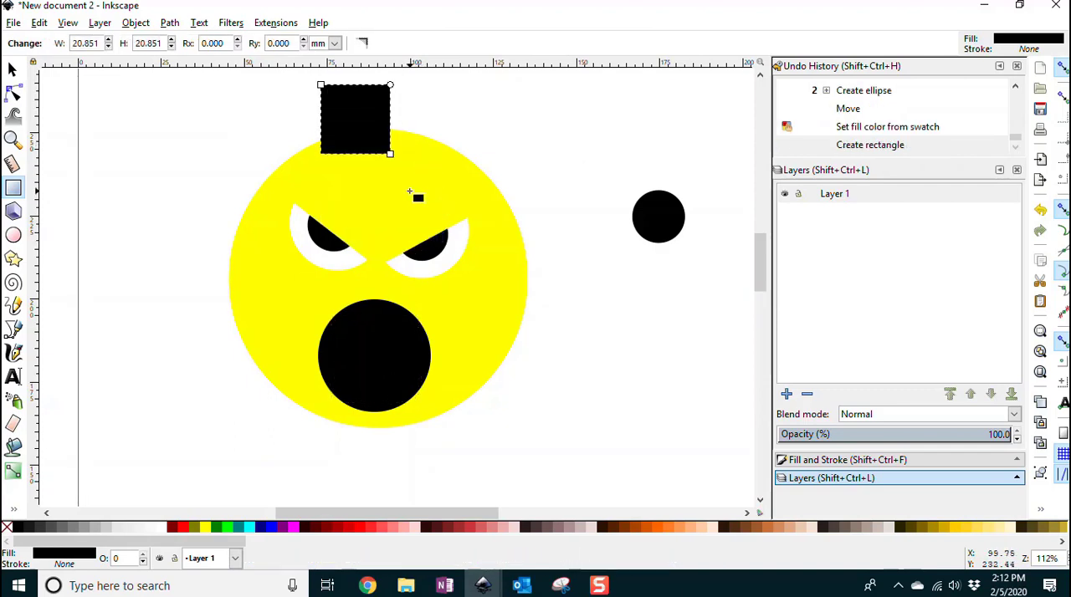
left_click(12, 69)
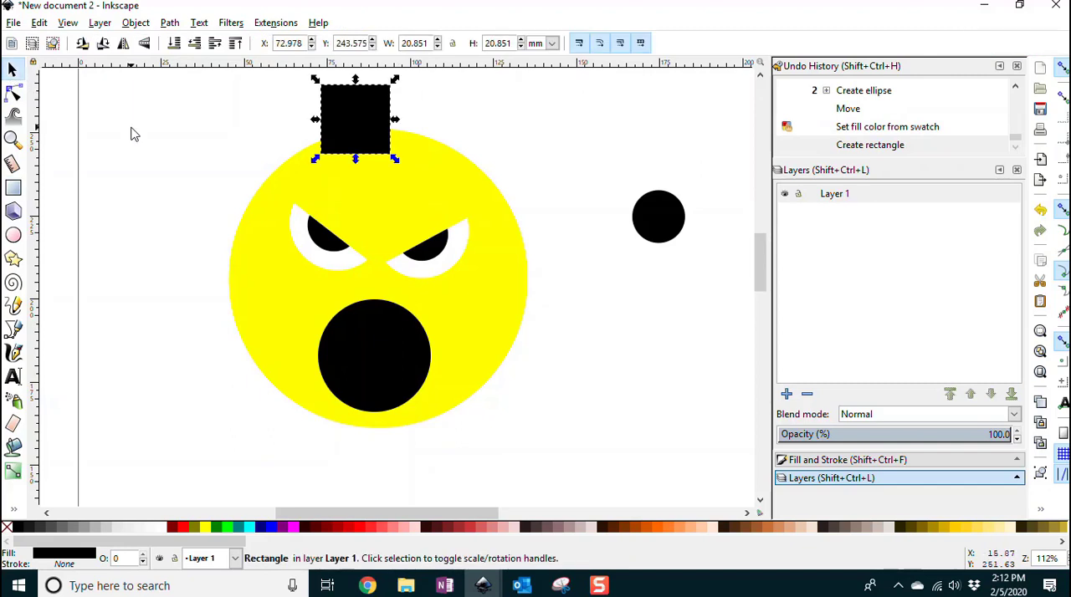
left_click(287, 431)
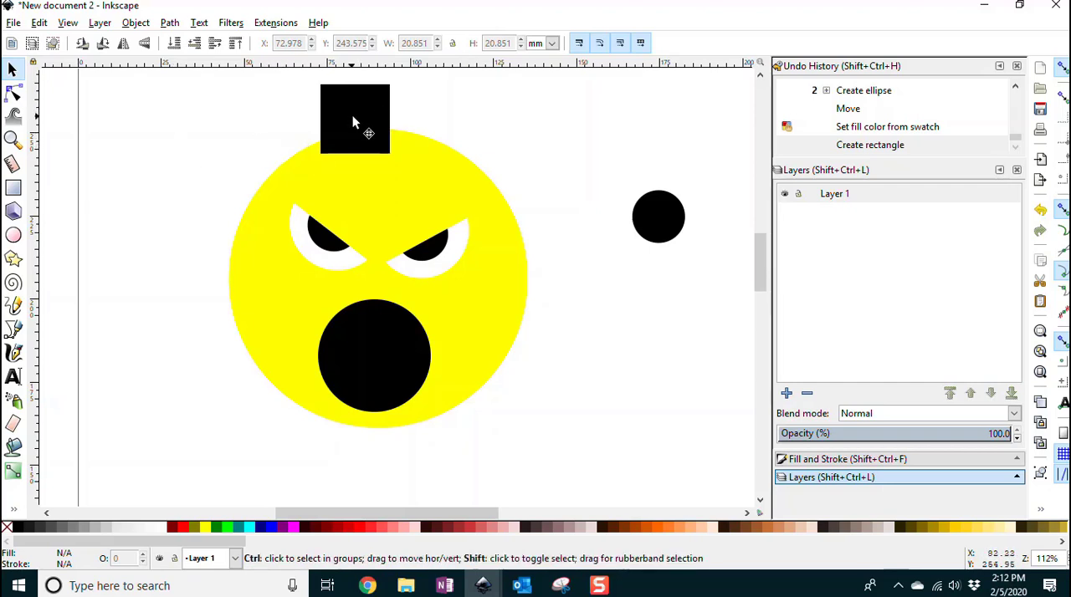
Step: Try drawing a yellow rectangle over the black square, and undo it
left_click(15, 189)
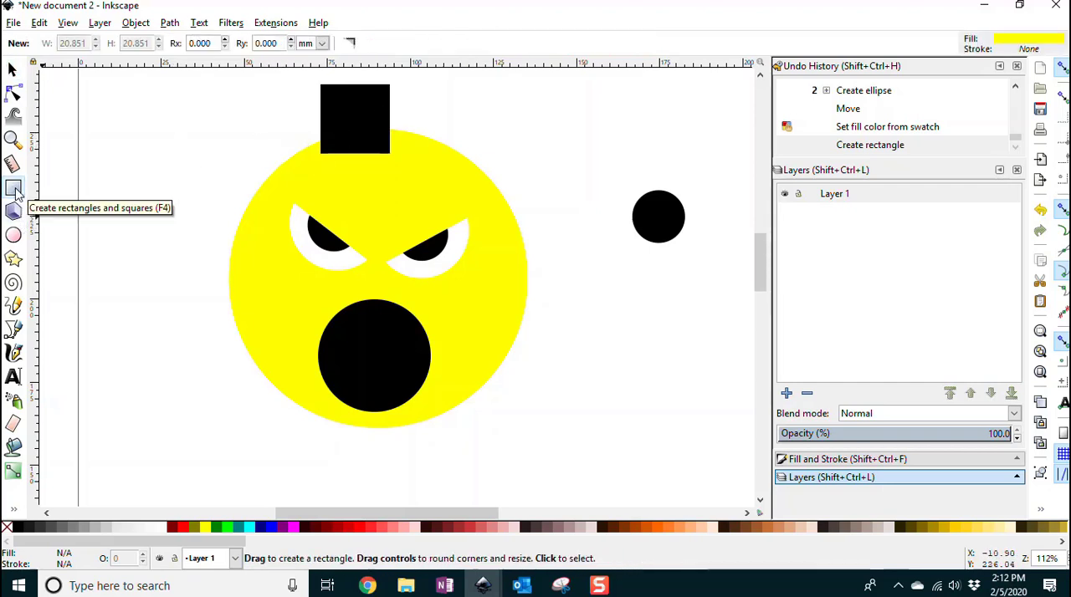
mouse_move(336, 100)
left_mouse_down()
mouse_move(357, 108)
mouse_move(381, 148)
left_mouse_up()
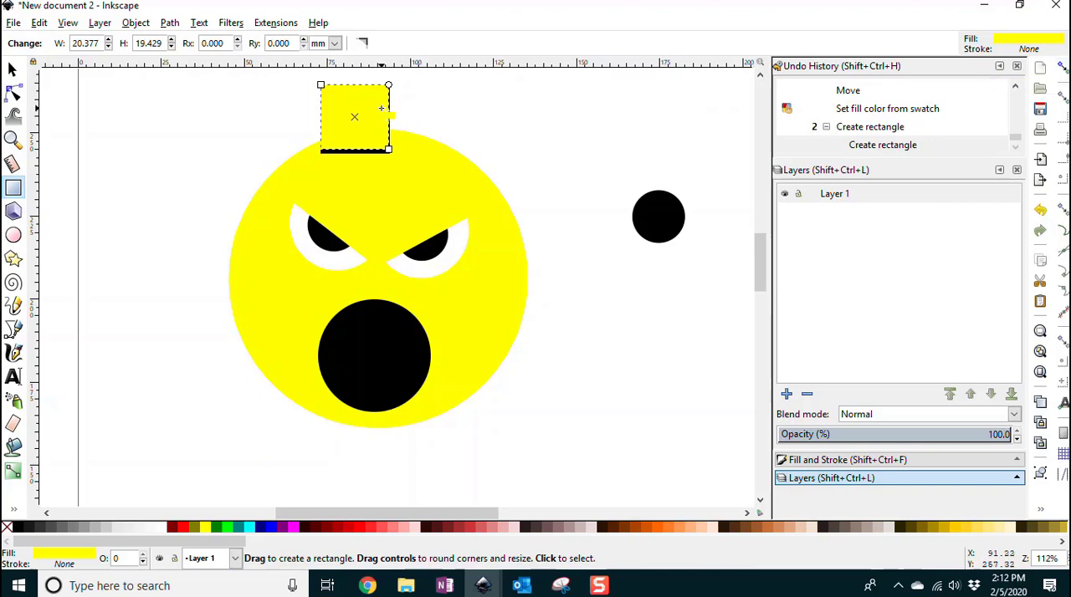
key("ctrl+z")
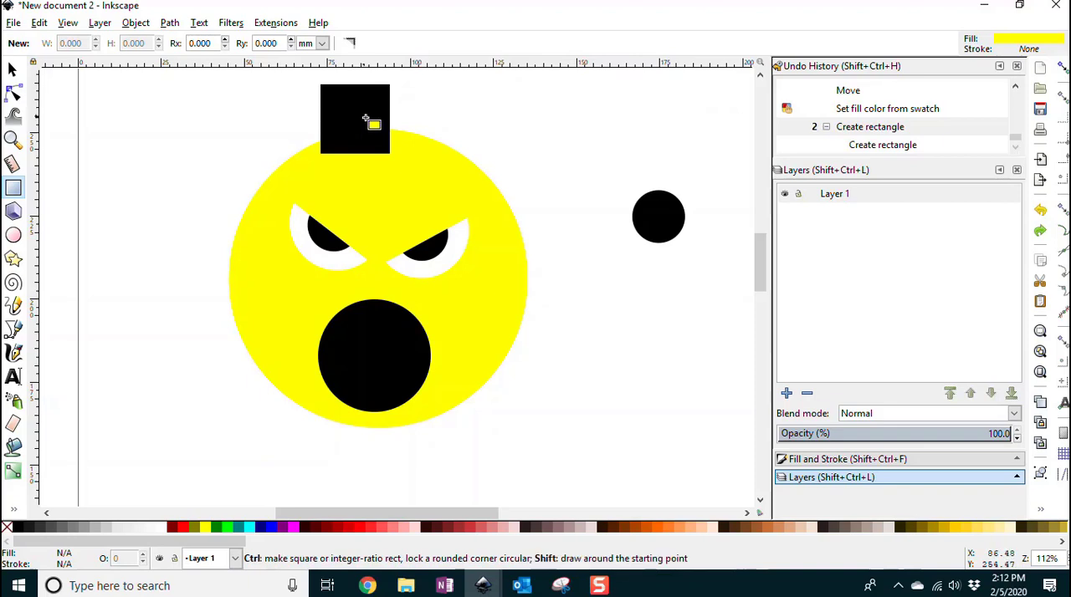
Step: Draw a yellow square about 17.5 mm wide inside the black square and nudge it vertically to leave an even black border
left_click_drag(355, 118, 391, 149)
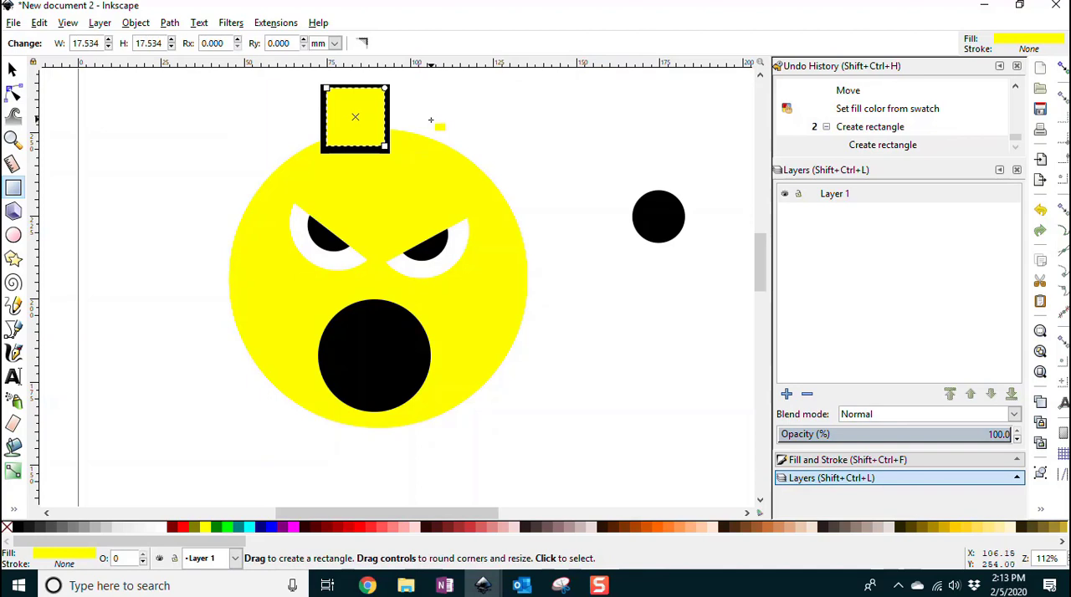
left_click(12, 68)
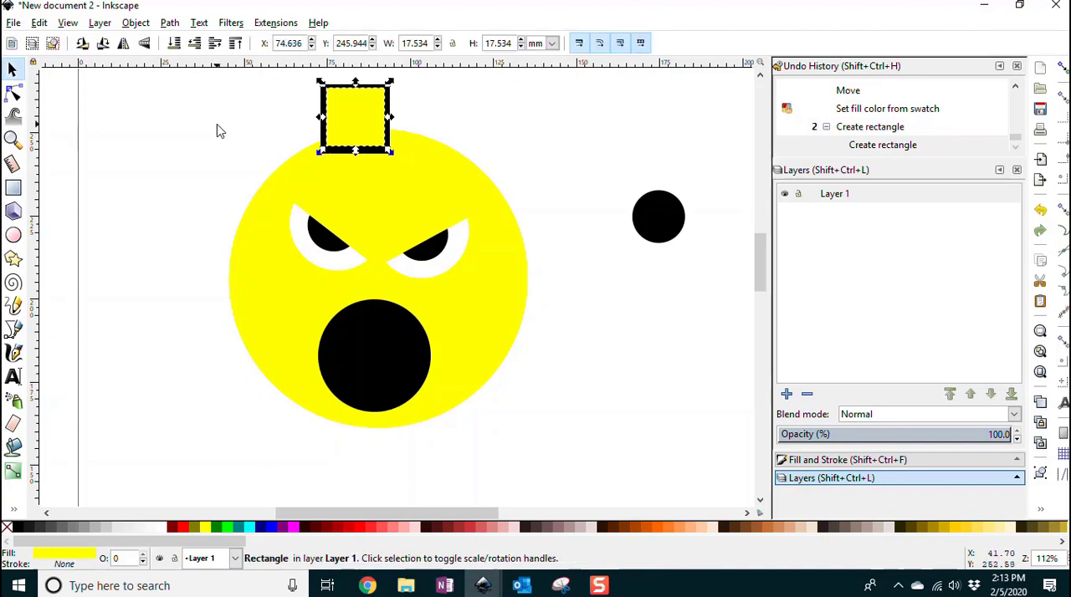
key("Up")
left_click(541, 110)
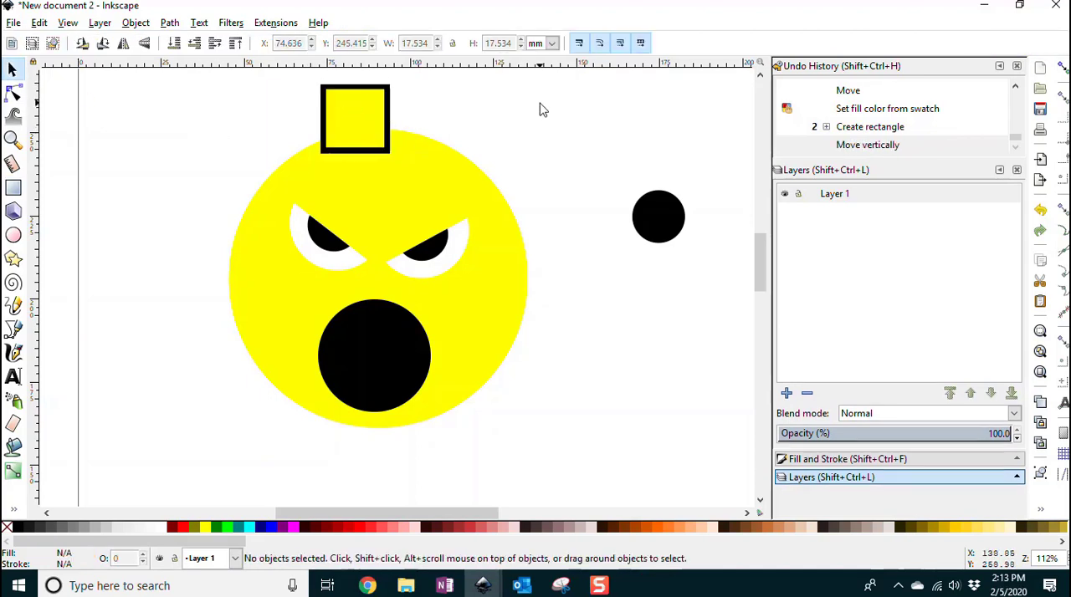
left_click(358, 109)
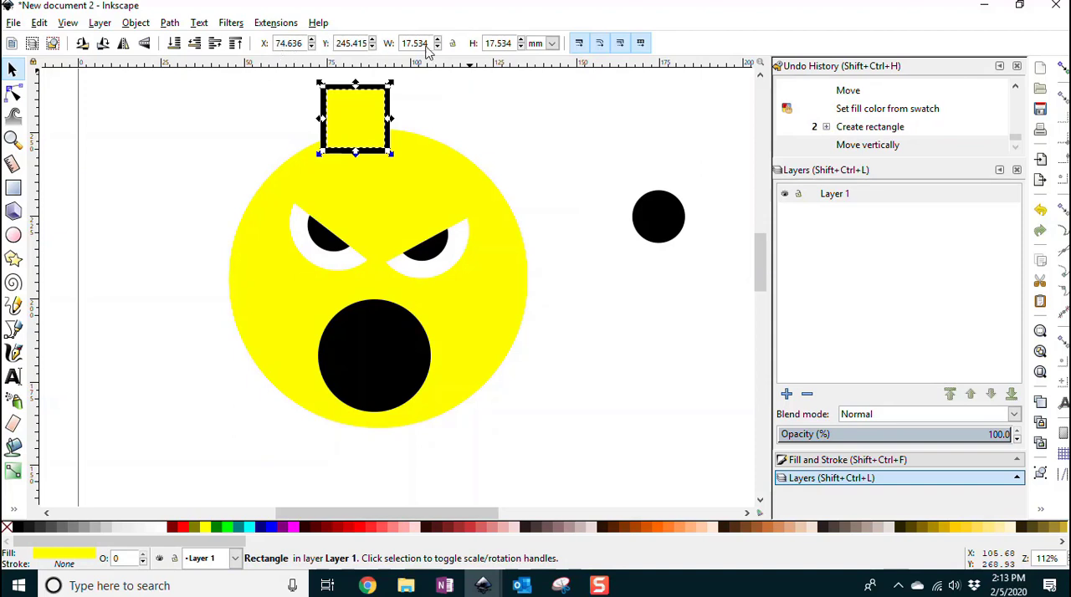
left_click(502, 119)
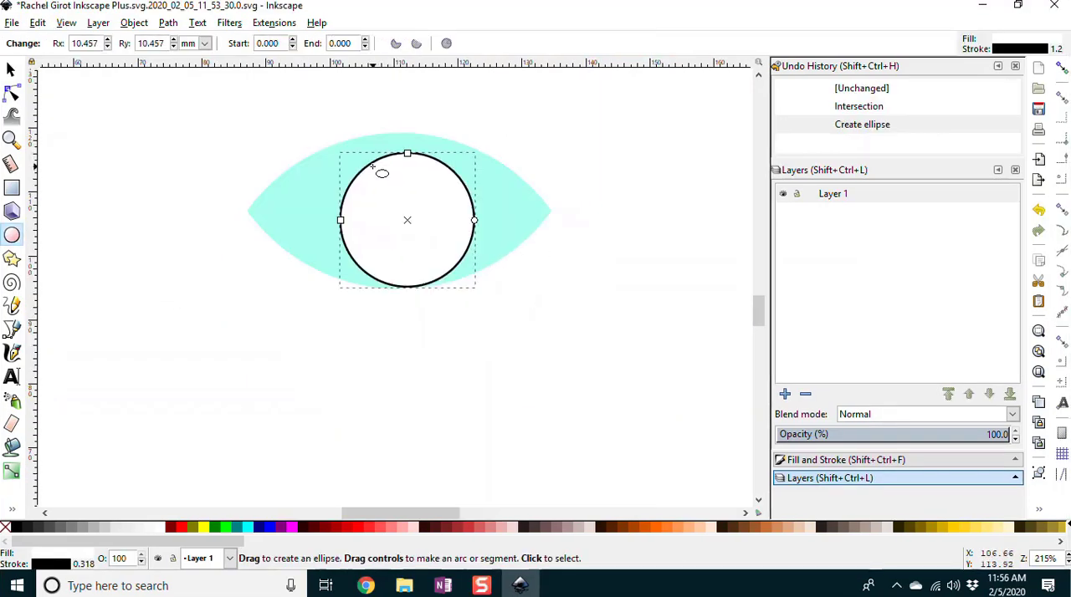
Step: Scale the white circle on the turquoise lens to about 24 mm wide so it spans the lens's full height
left_click(10, 69)
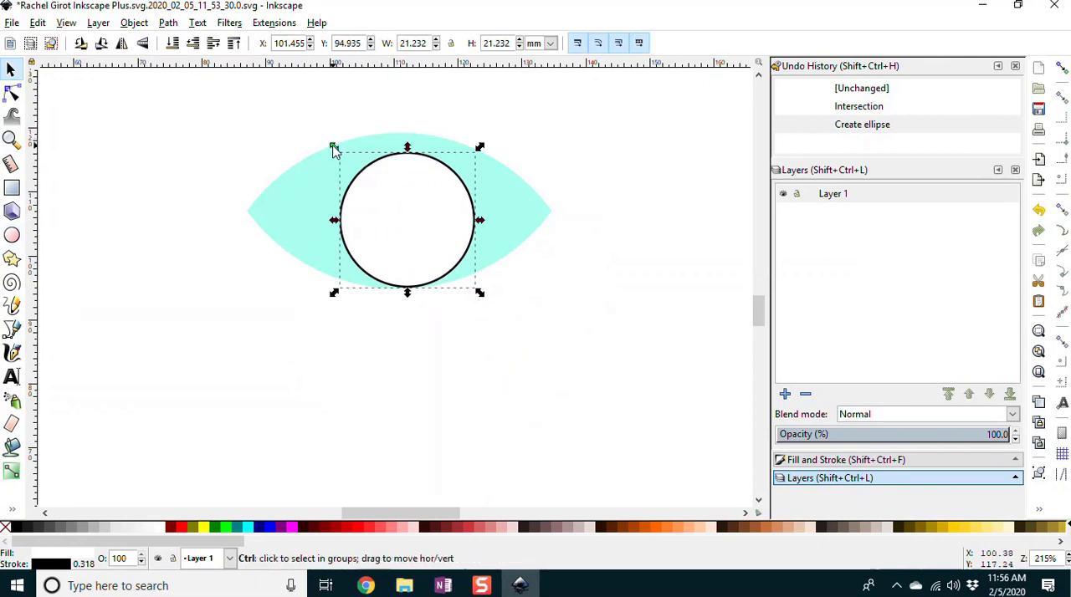
left_click_drag(333, 149, 314, 121)
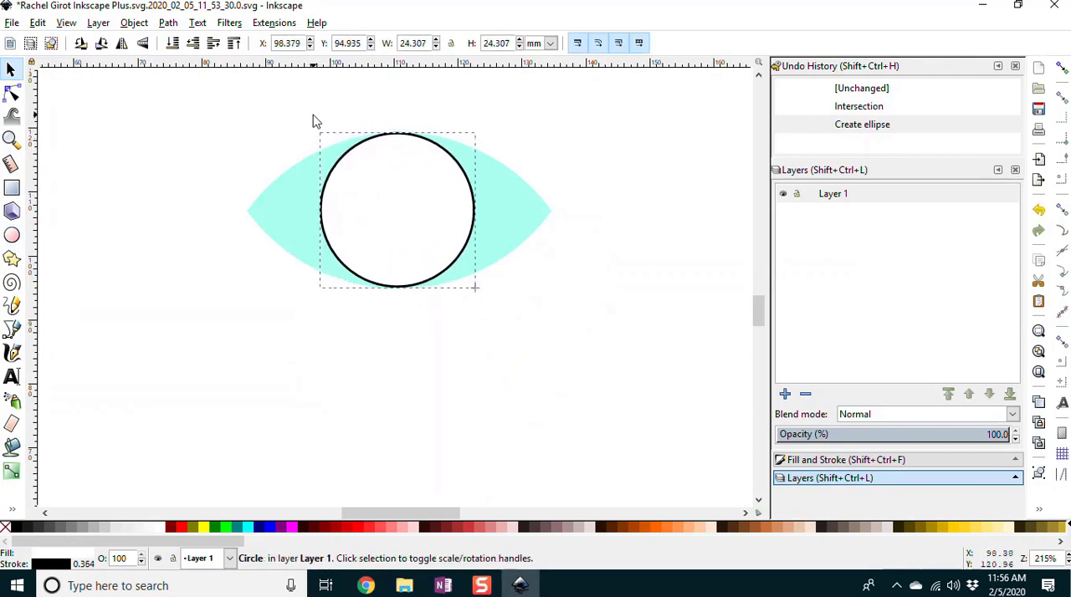
Step: Try filling the turquoise lens shape with black, undo the fill and deselect the shape
left_click(529, 216)
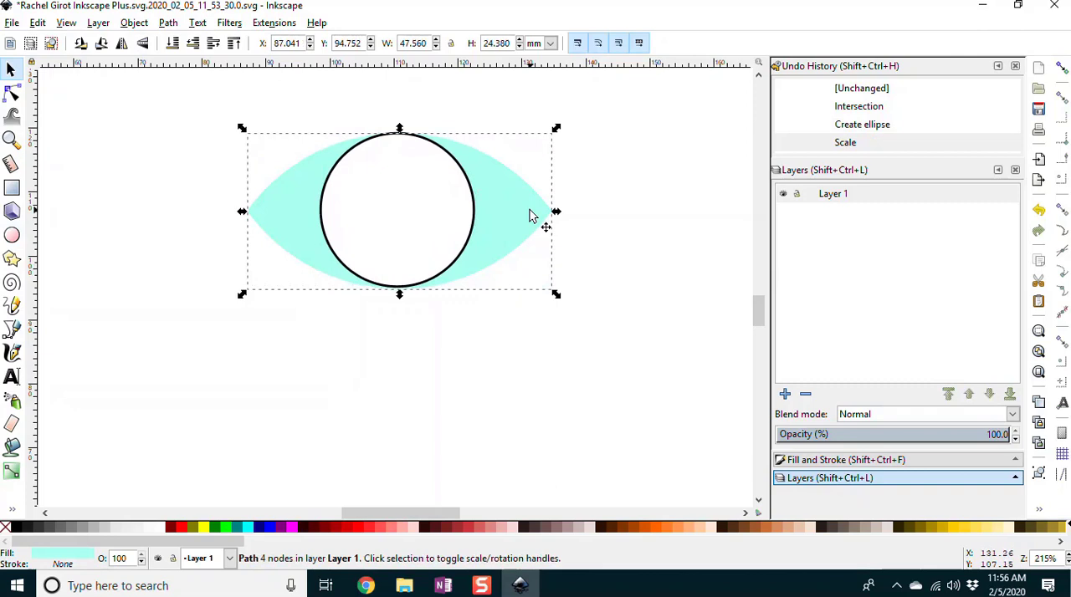
left_click(18, 528)
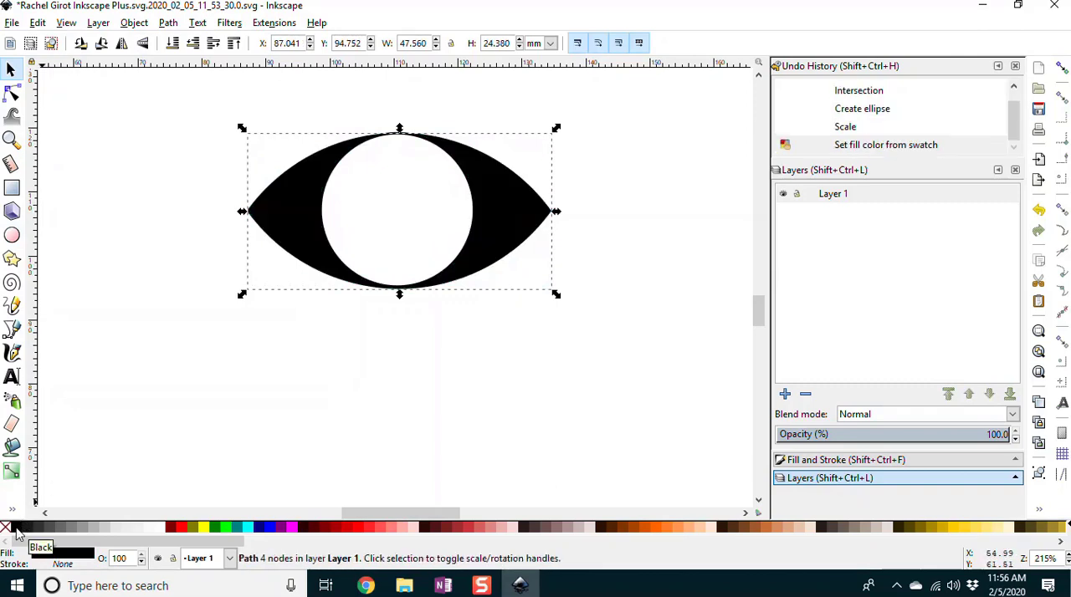
key("ctrl+z")
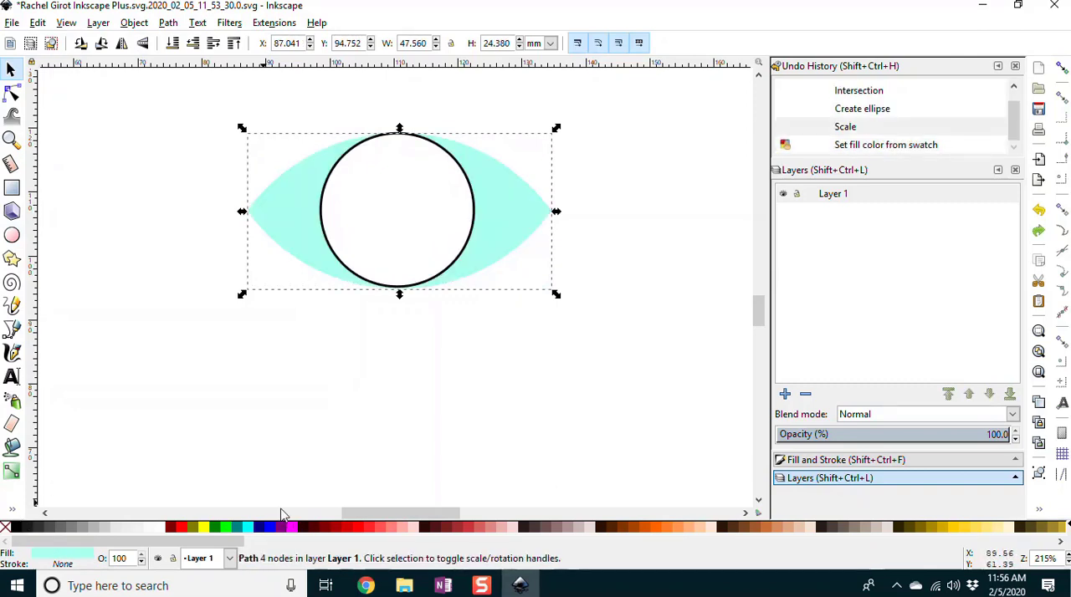
left_click(539, 413)
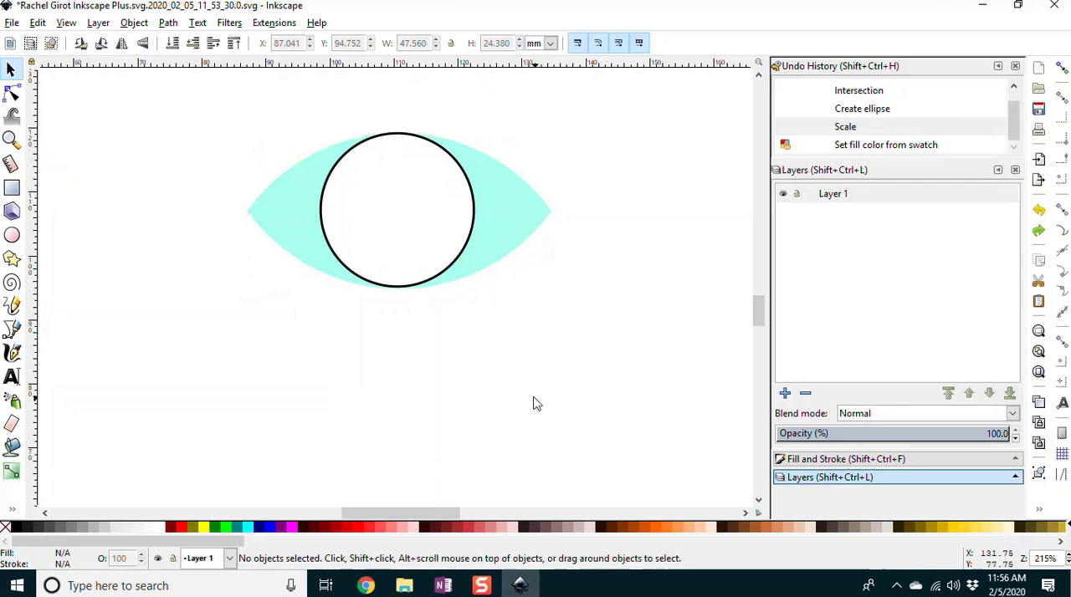
Step: Remove the black stroke from the white circle on the turquoise lens
left_click(383, 223)
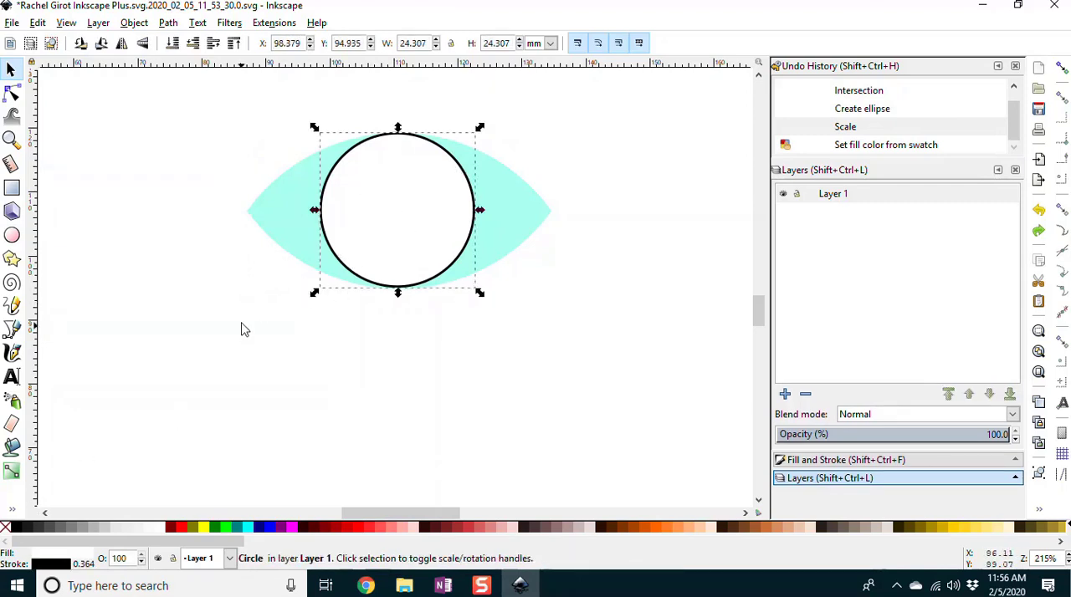
left_click(6, 528, "shift")
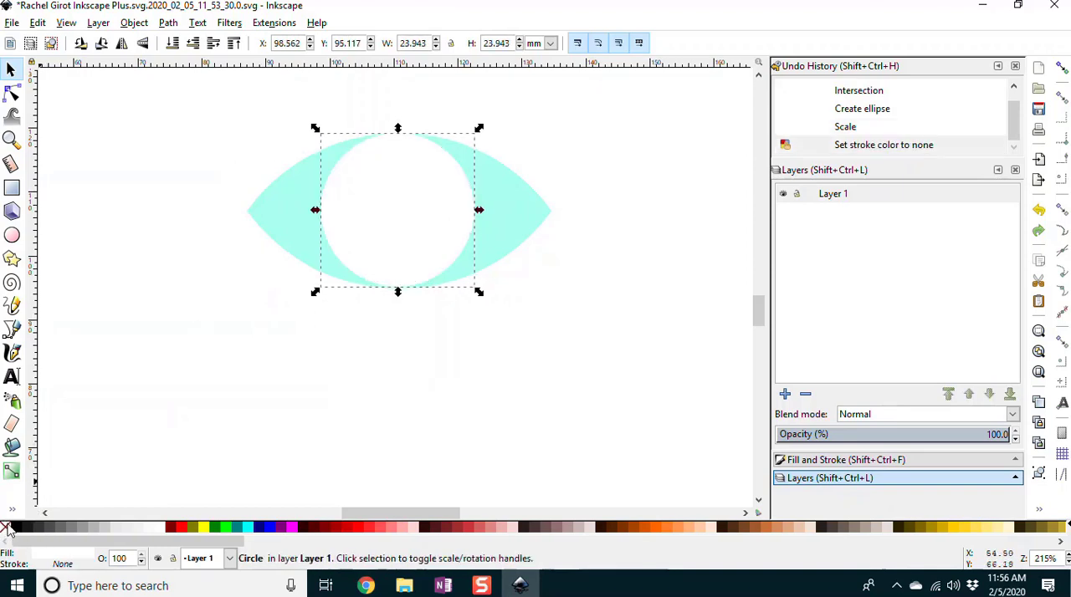
left_click(485, 368)
Step: Duplicate the white circle and scale the copy down proportionally to about 13 mm wide
left_click(394, 227)
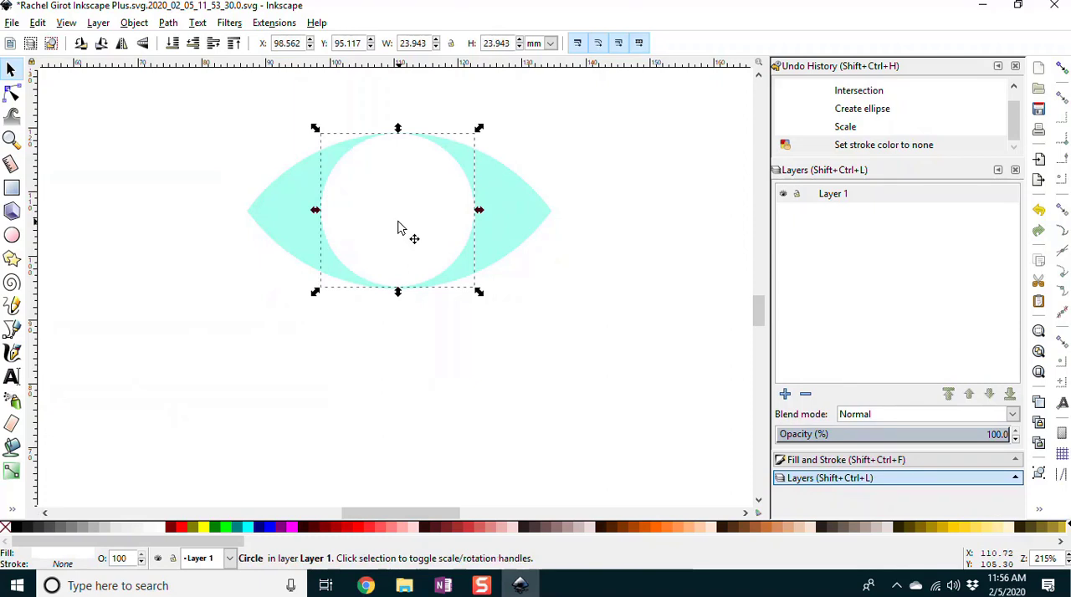
key("ctrl+d")
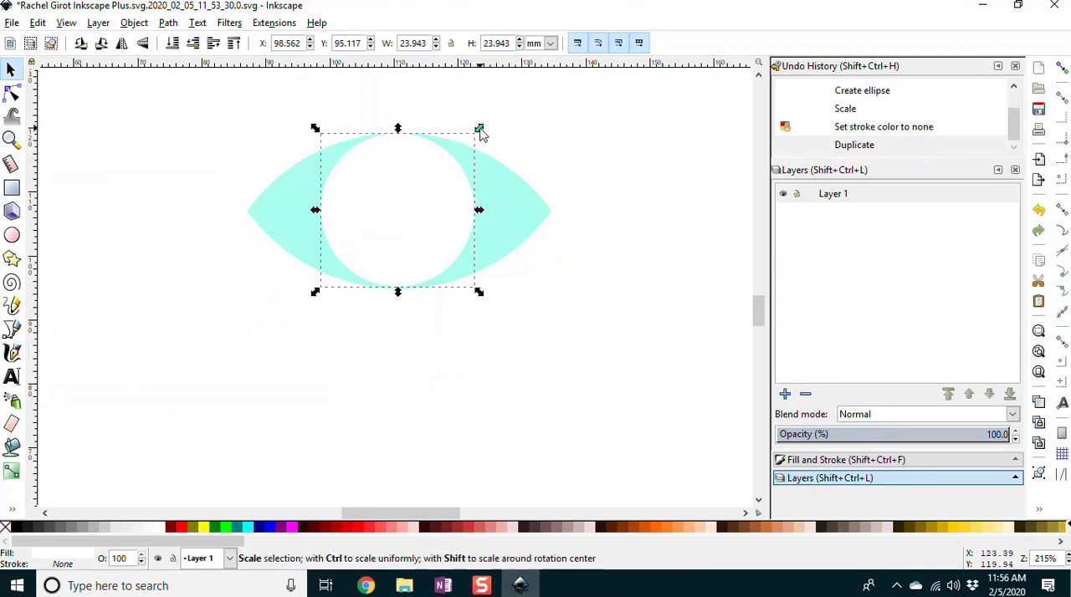
left_click_drag(480, 131, 410, 198)
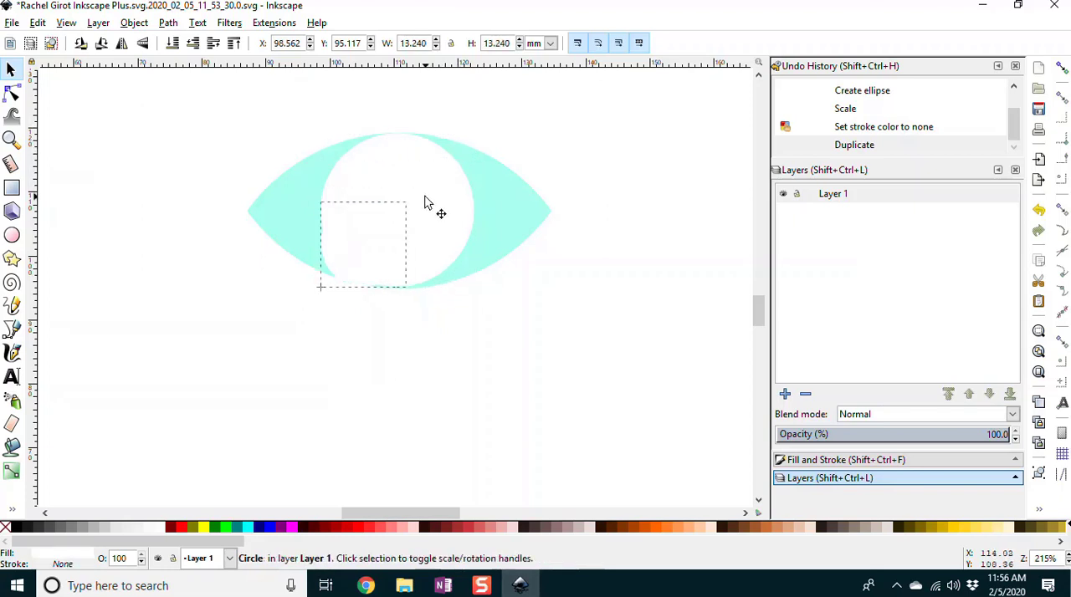
Step: Fill the small circle copy with black and center it inside the white circle as the eye's pupil
left_click(19, 527)
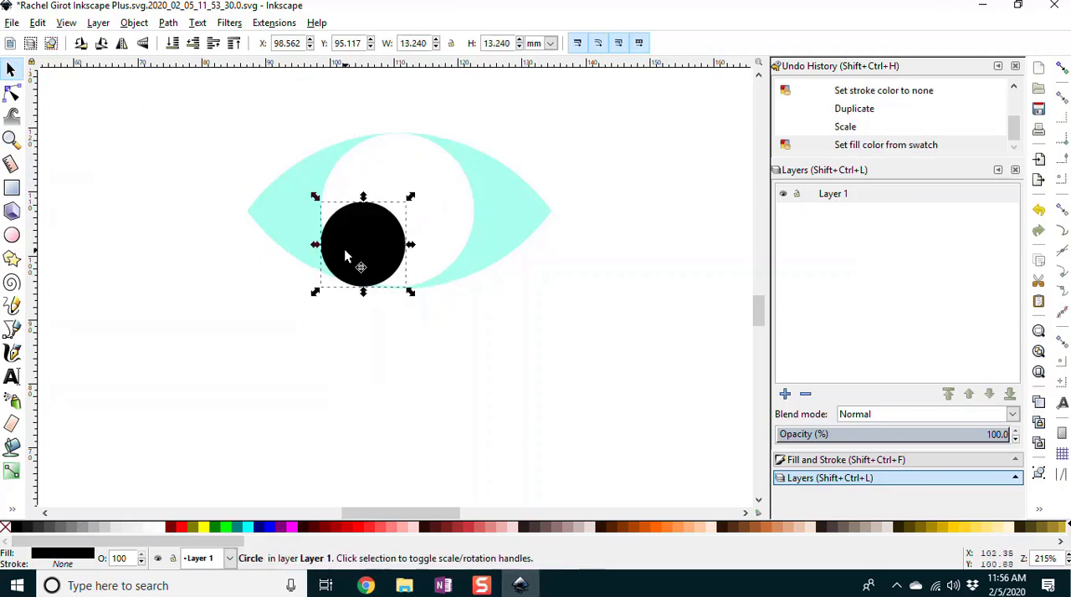
left_click_drag(361, 239, 395, 209)
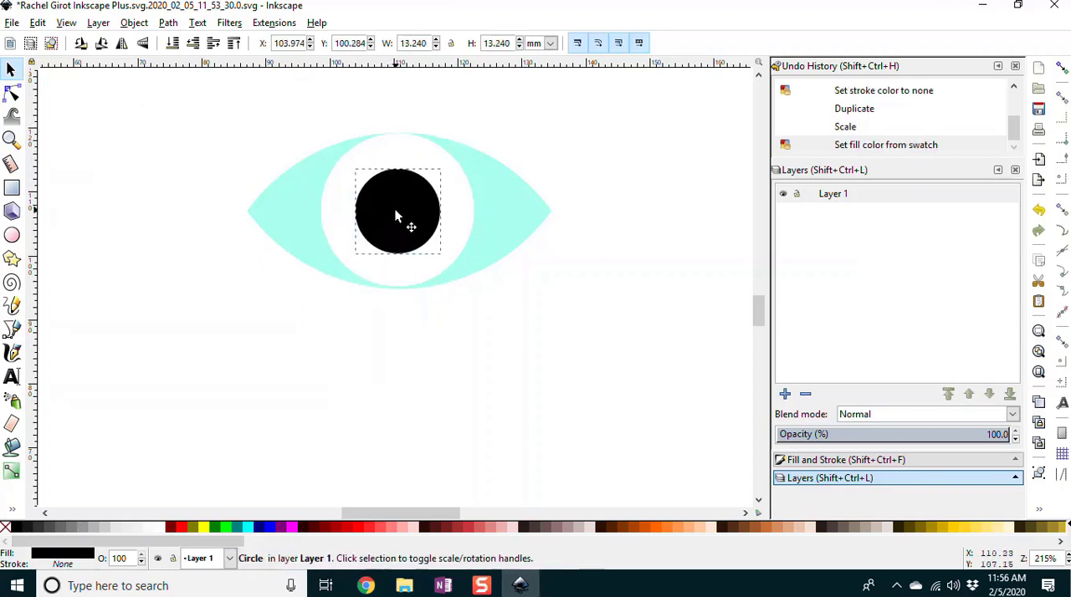
left_click(584, 371)
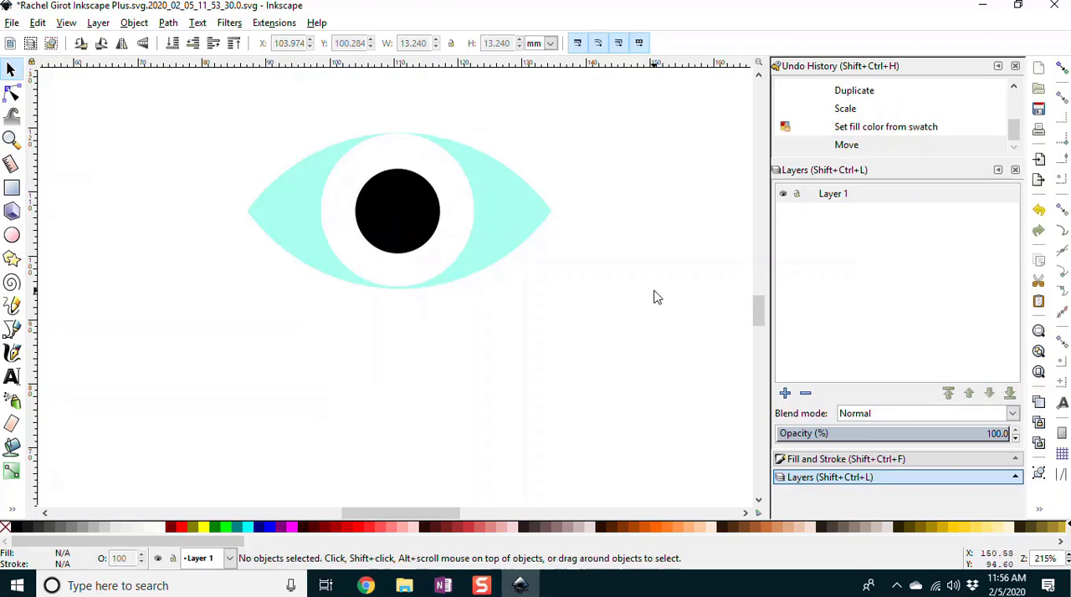
Step: With nothing selected, choose yellow as the fill and draw a circle about 73 mm wide over the whole eye
scroll(656, 297, "up", 1)
scroll(656, 297, "down", 1)
scroll(656, 297, "up", 1)
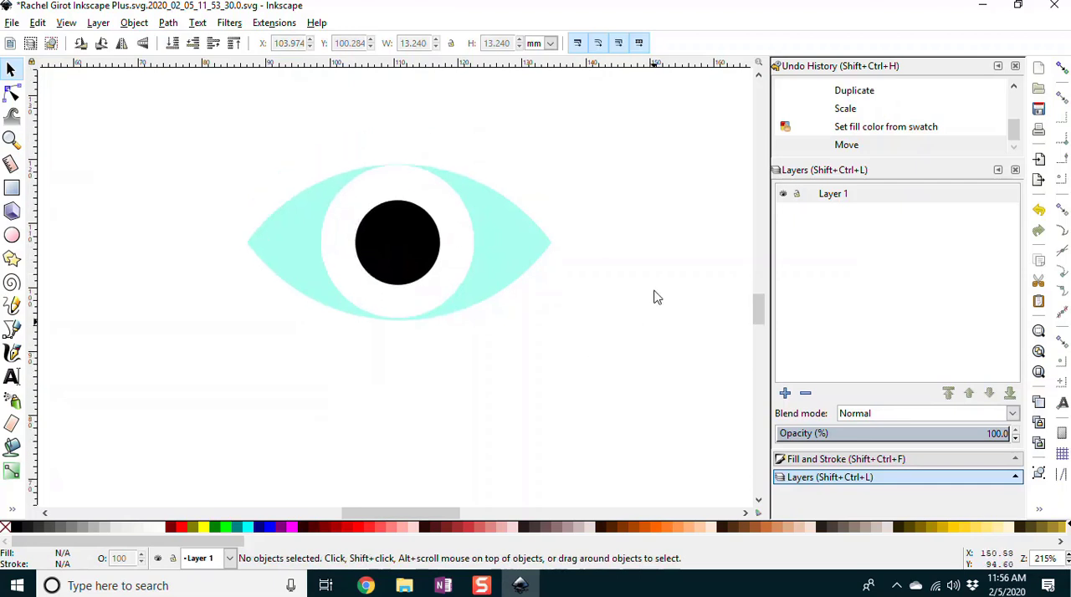
left_click(12, 237)
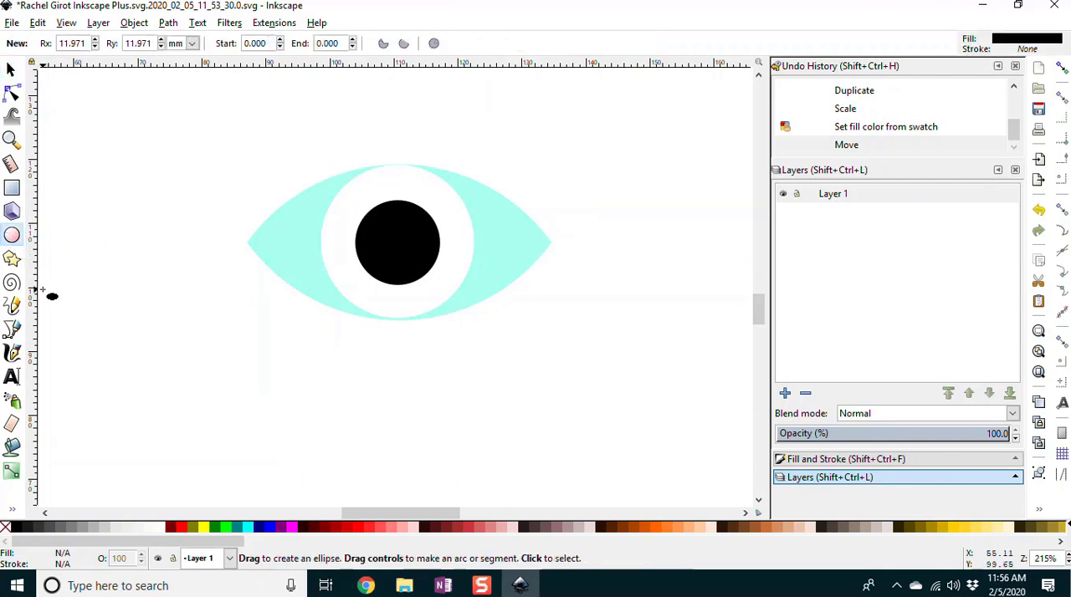
left_click(206, 527)
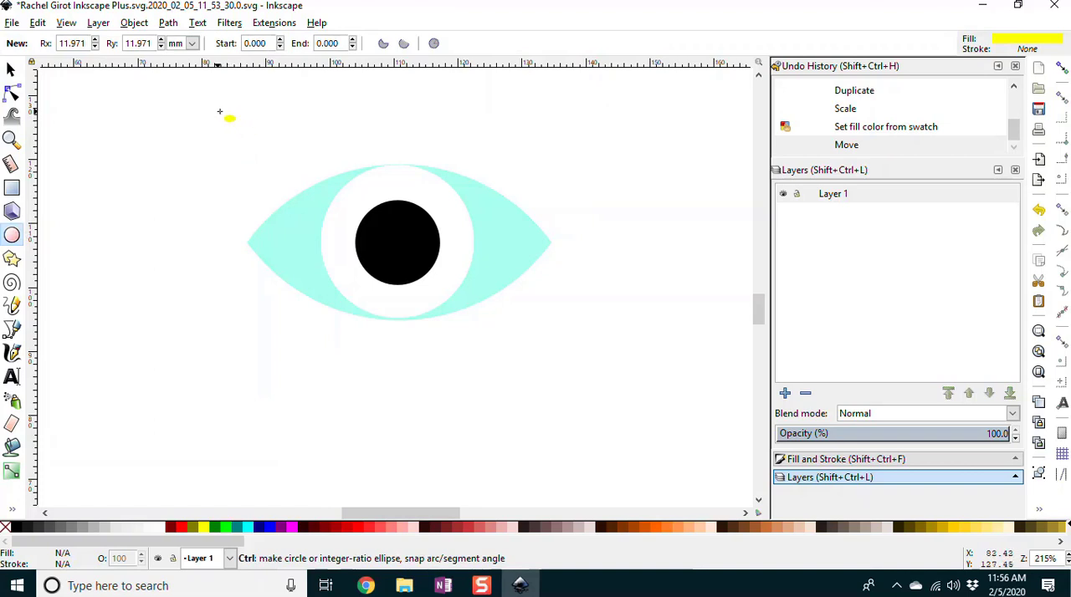
left_click_drag(218, 112, 688, 578)
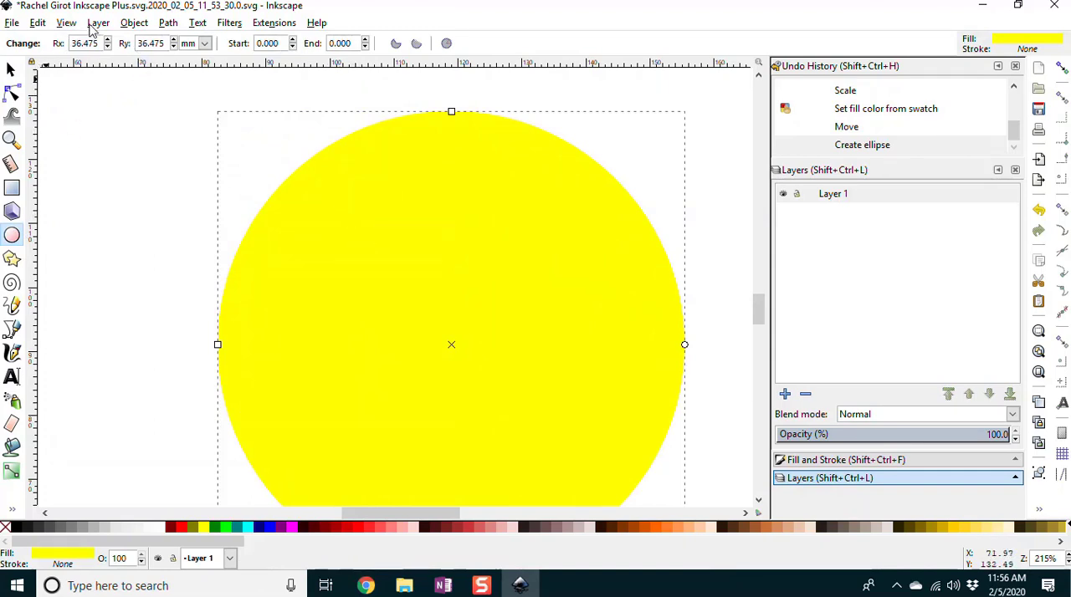
Step: Lower the yellow circle beneath the pupil, white circle and turquoise lens, and move it so the eye sits centered in its upper half
left_click(132, 24)
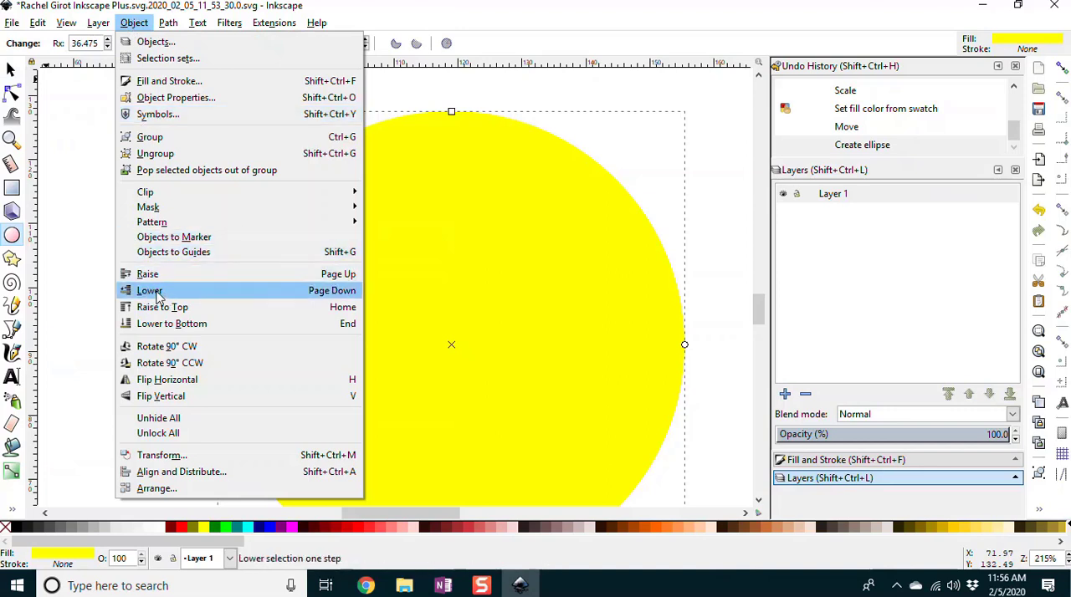
left_click(537, 30)
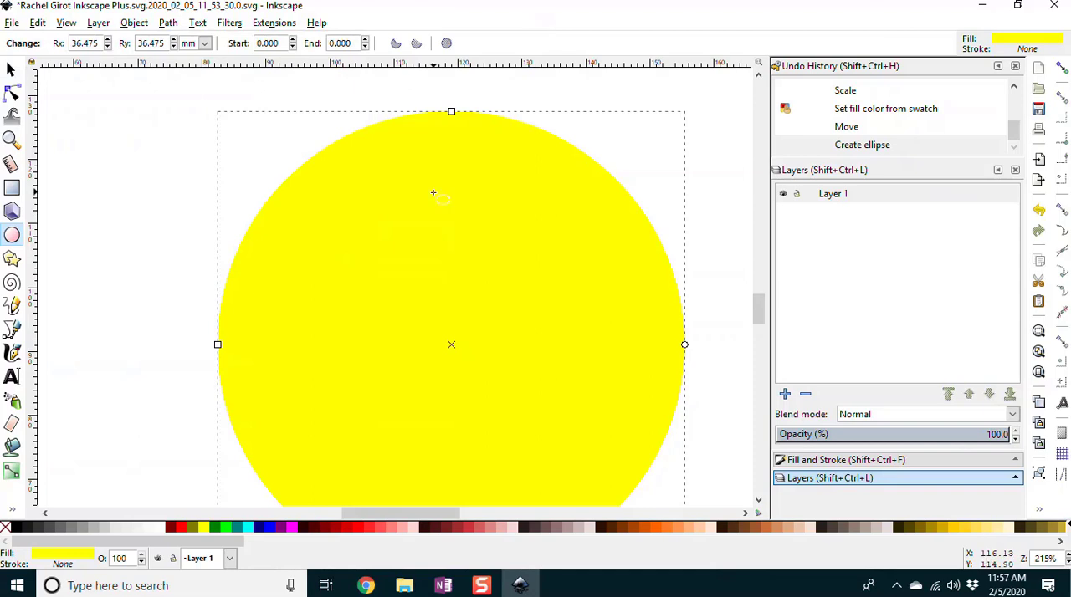
left_click(10, 69)
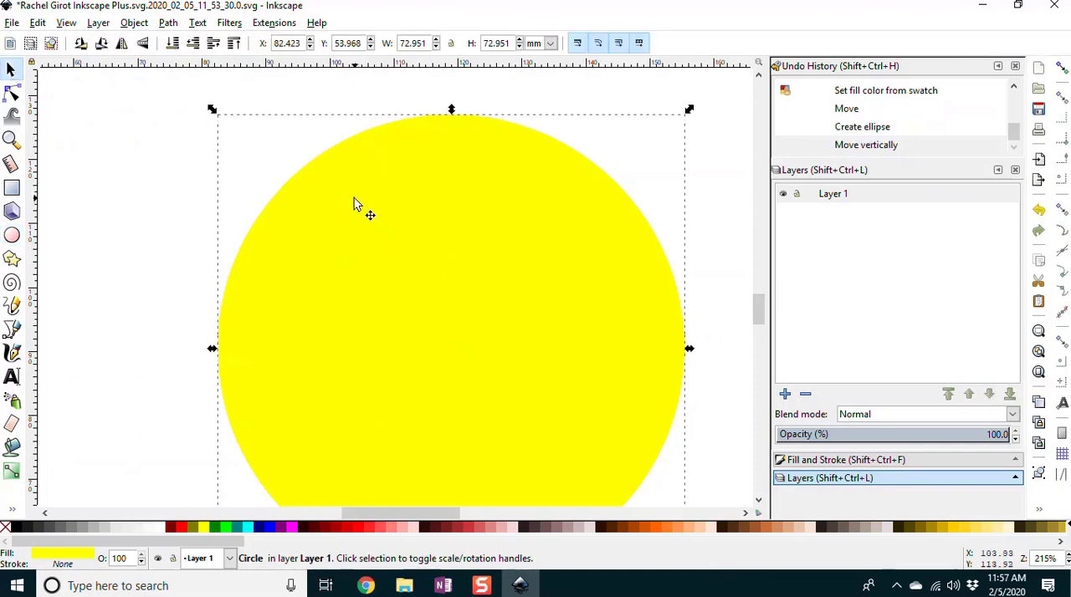
key("Up")
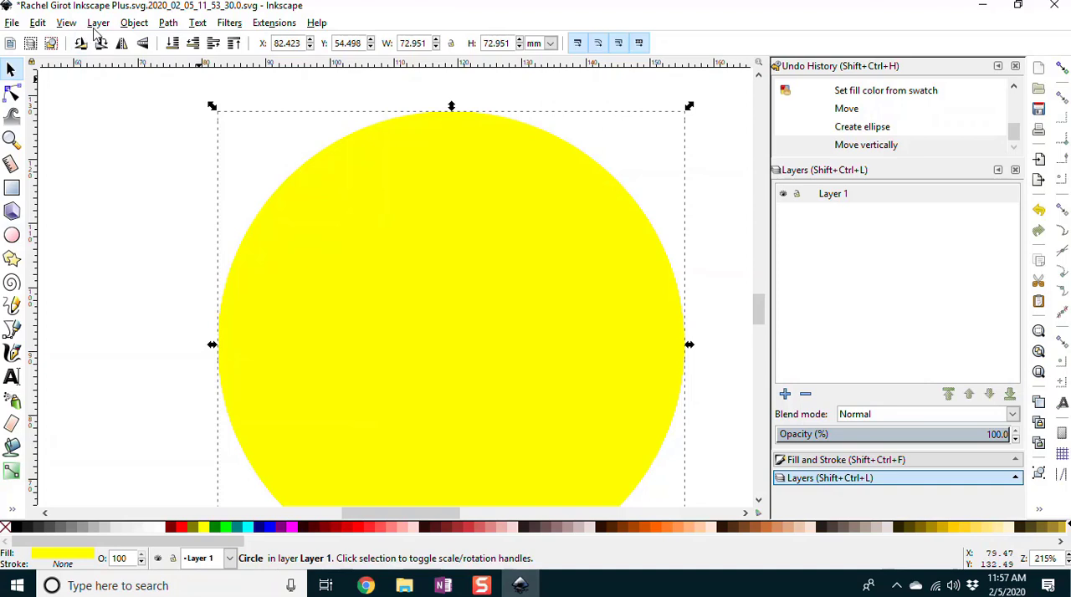
key("Page_Down")
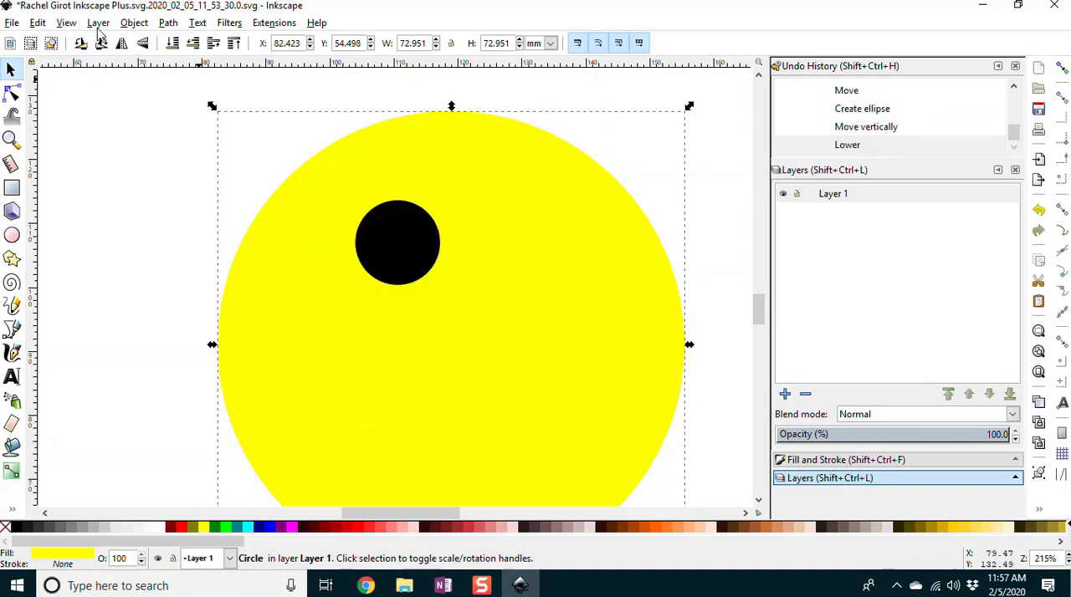
key("Page_Down")
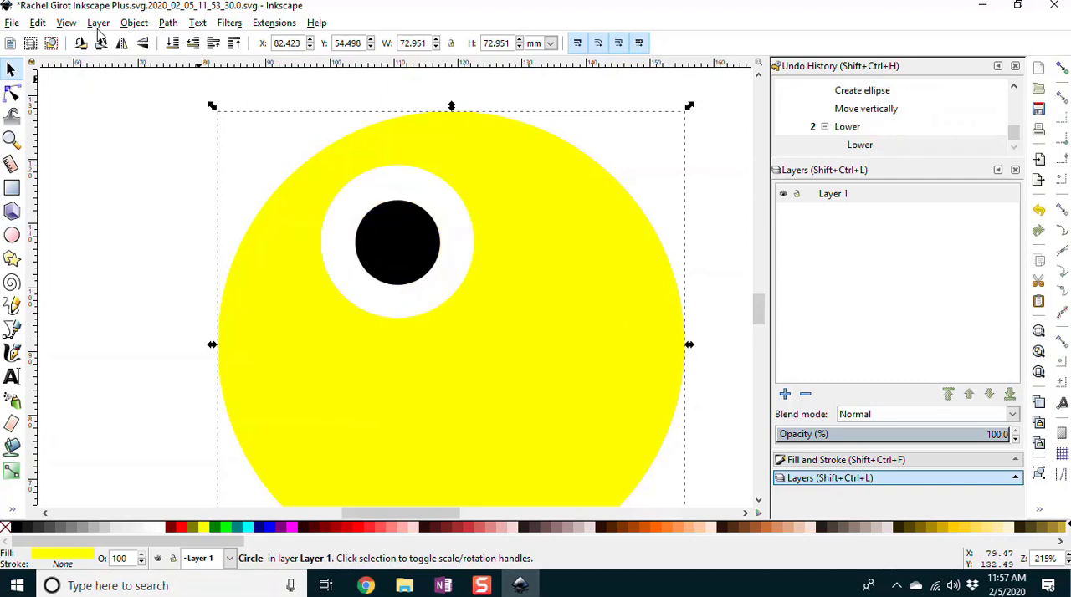
key("Page_Down")
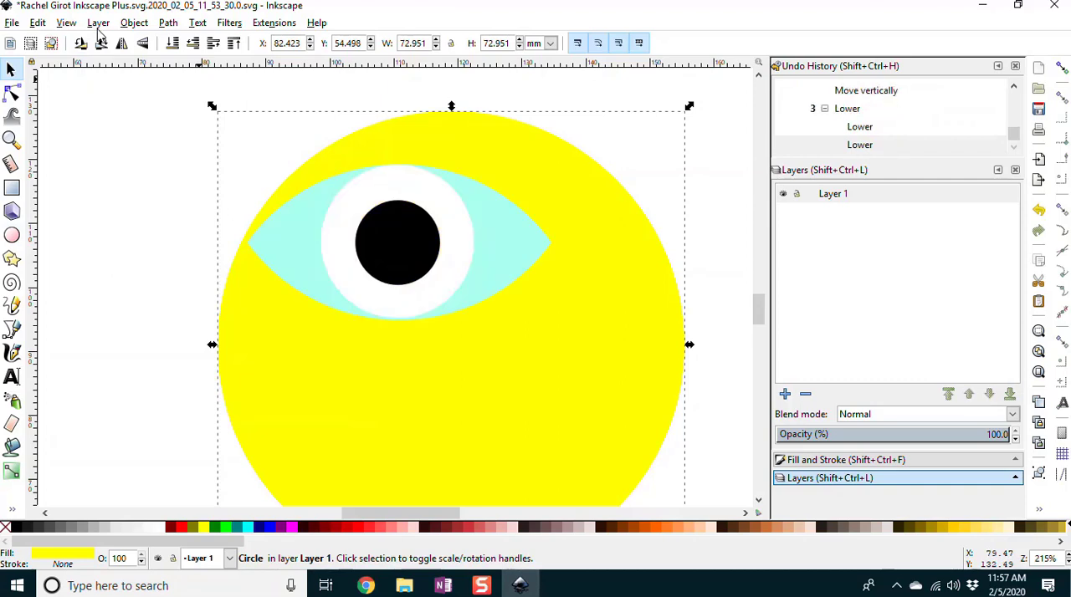
left_click_drag(397, 387, 341, 326)
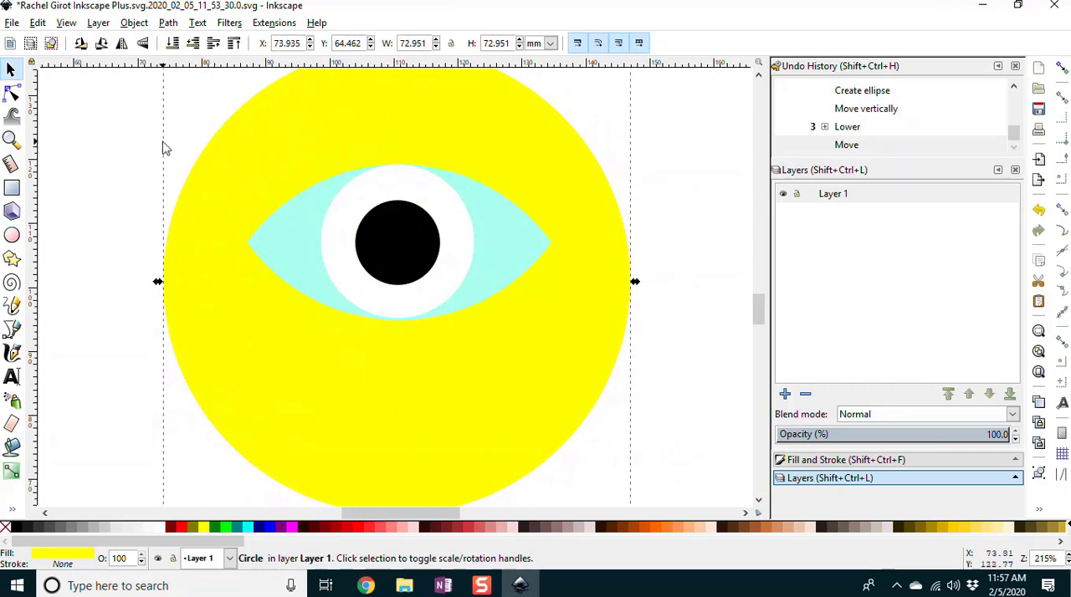
Step: Draw a yellow rectangle about 73 by 84 mm downward from the yellow circle's middle and lower it beneath the eye pieces
key("5")
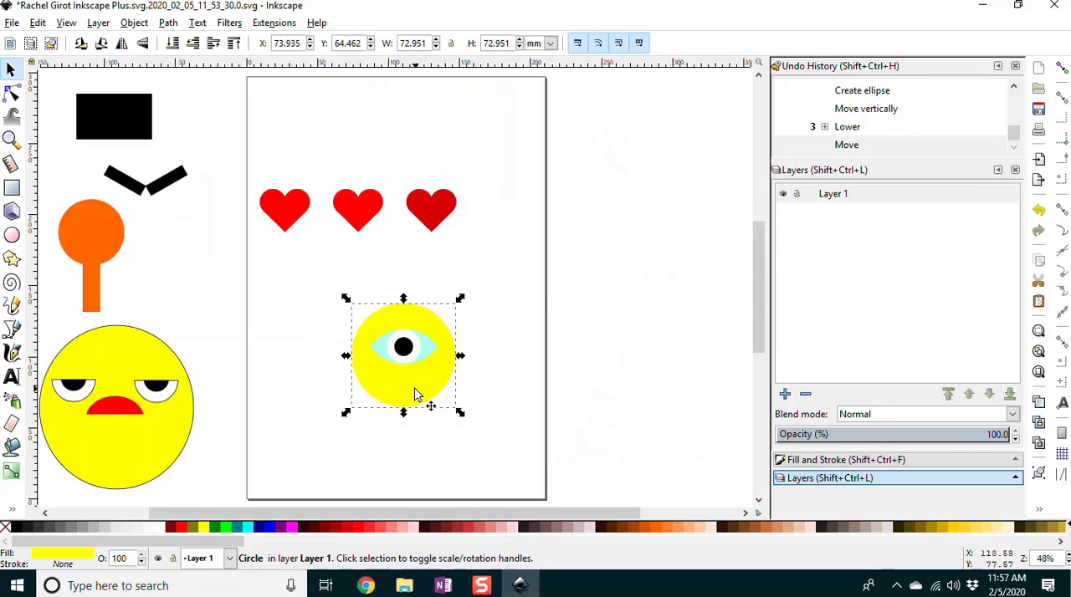
left_click(12, 189)
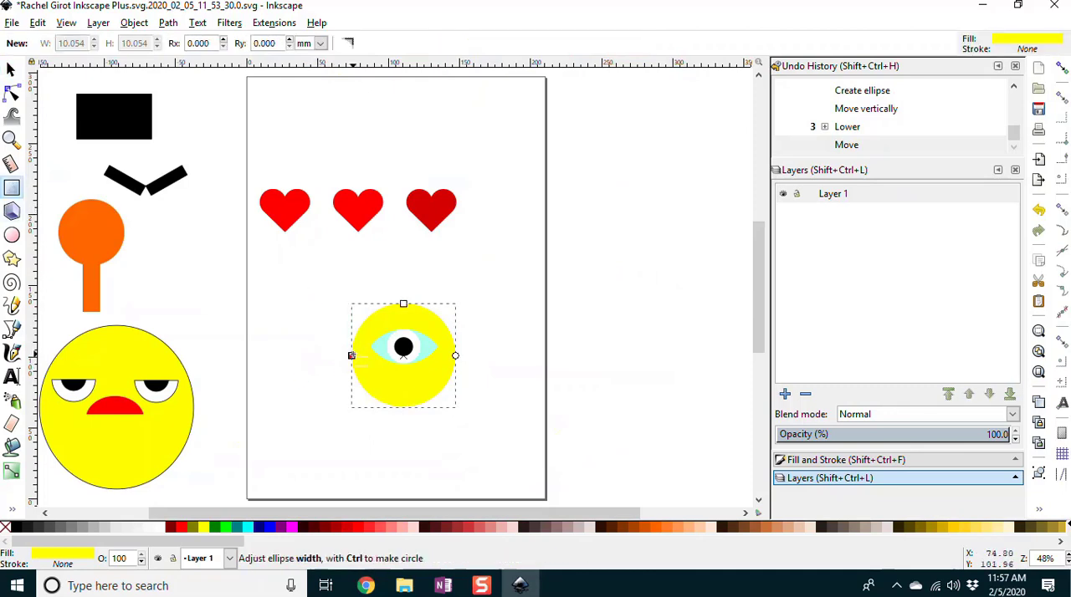
key("s")
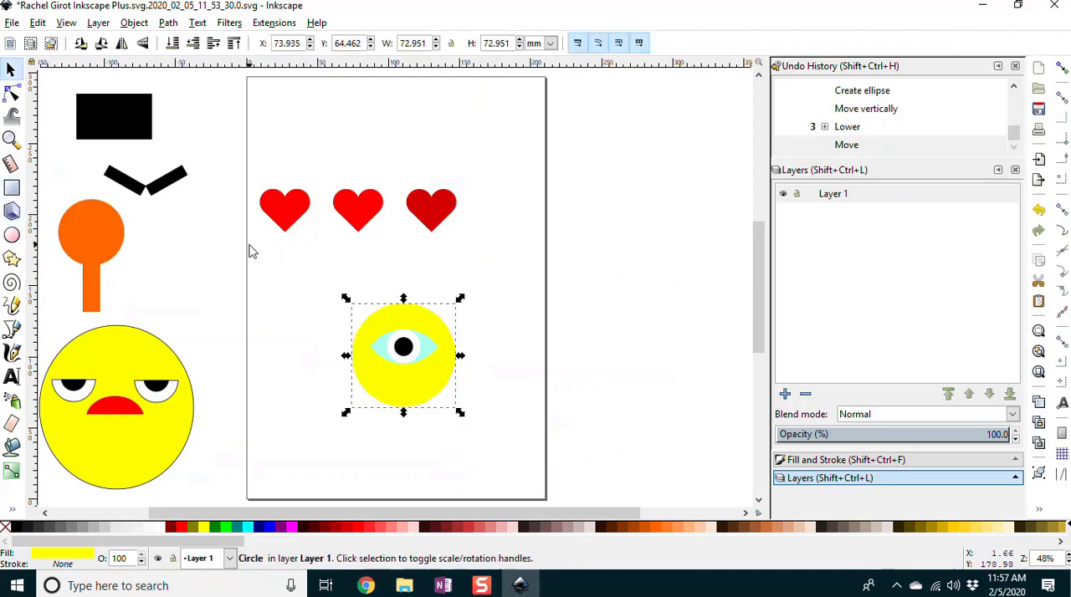
left_click(290, 293)
left_click(11, 189)
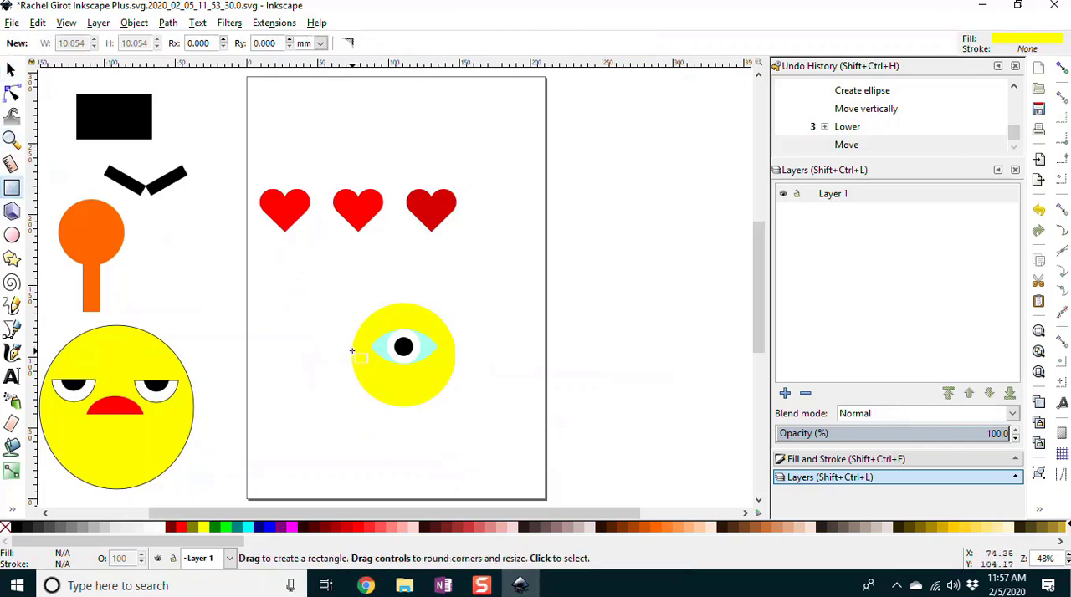
left_click_drag(351, 355, 454, 474)
key("Page_Down")
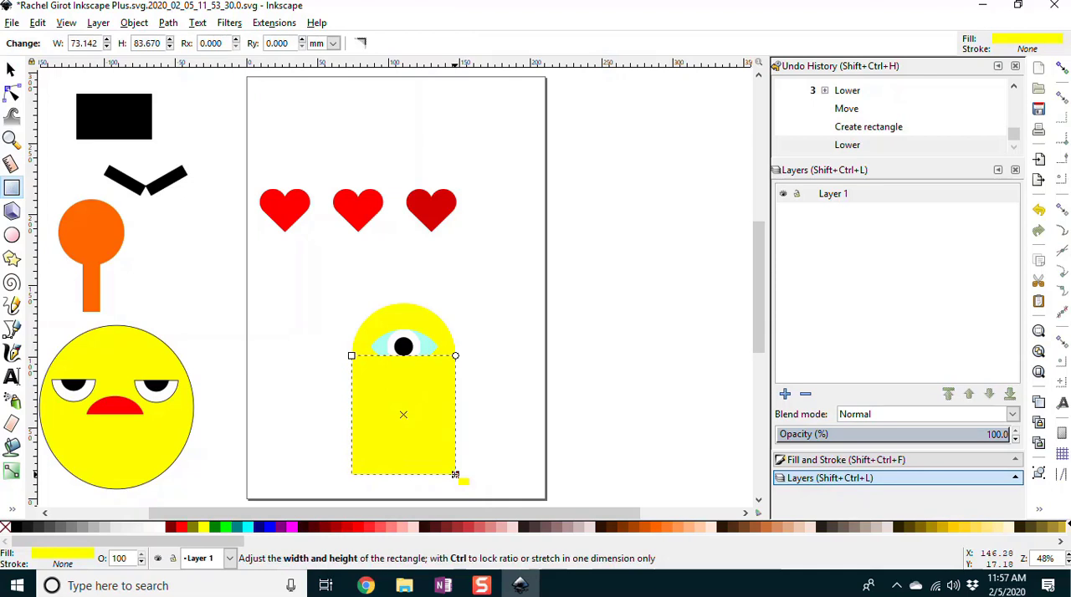
key("Page_Down")
key("Page_Down")
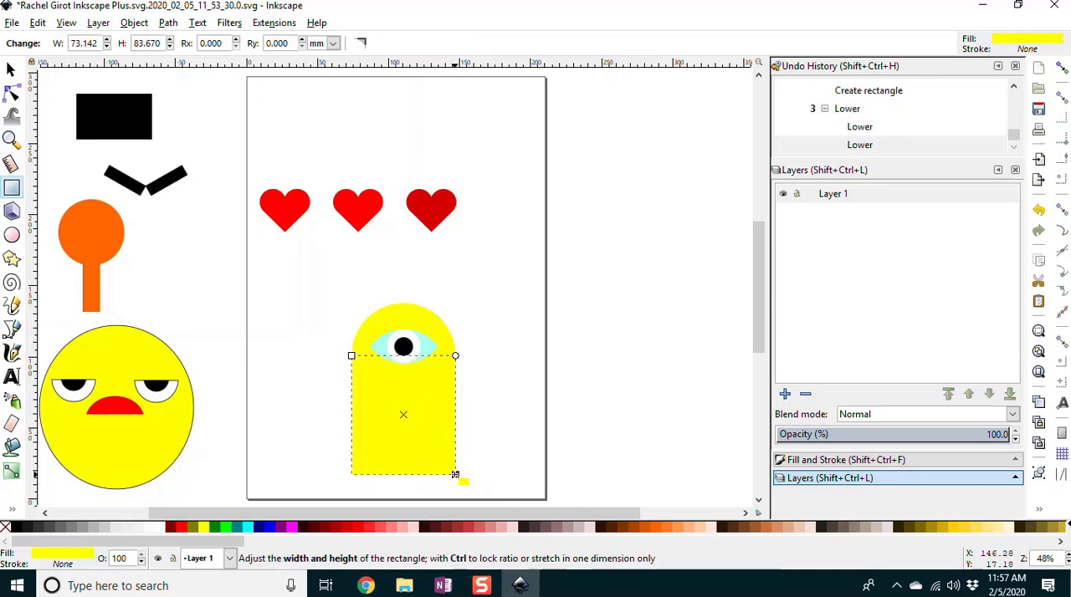
Step: Unite the yellow circle and the rectangle into one round-topped body shape, leaving nothing selected
left_click(11, 69)
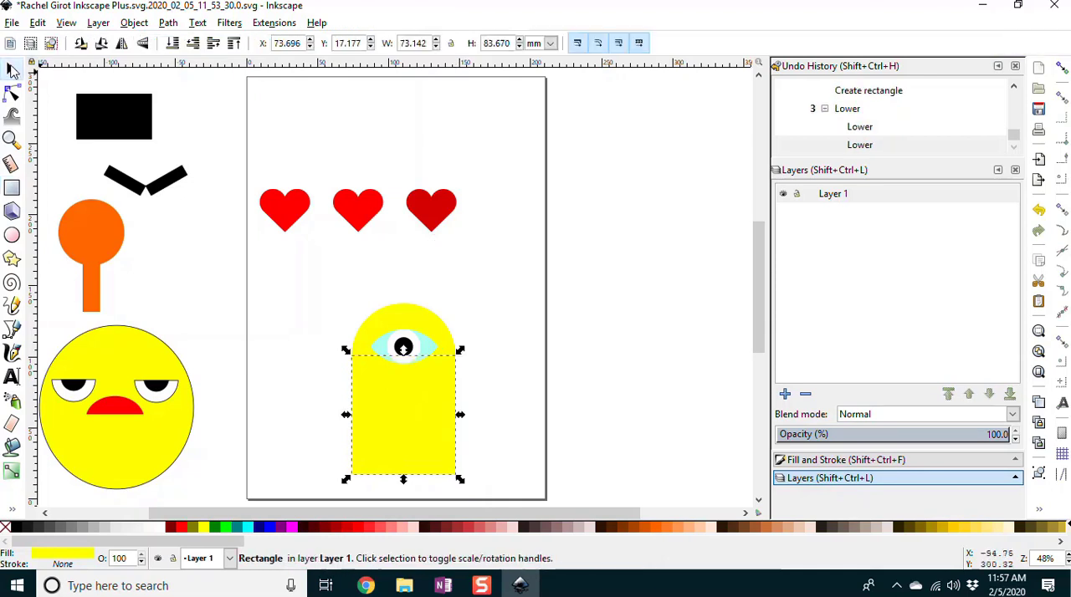
left_click(382, 322)
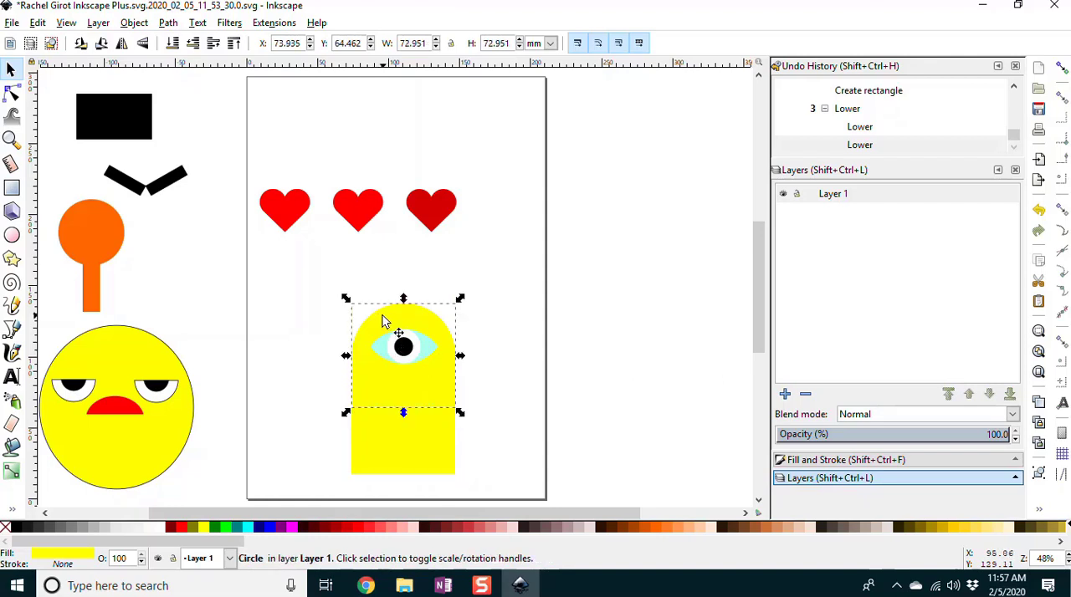
left_click(390, 443, "shift")
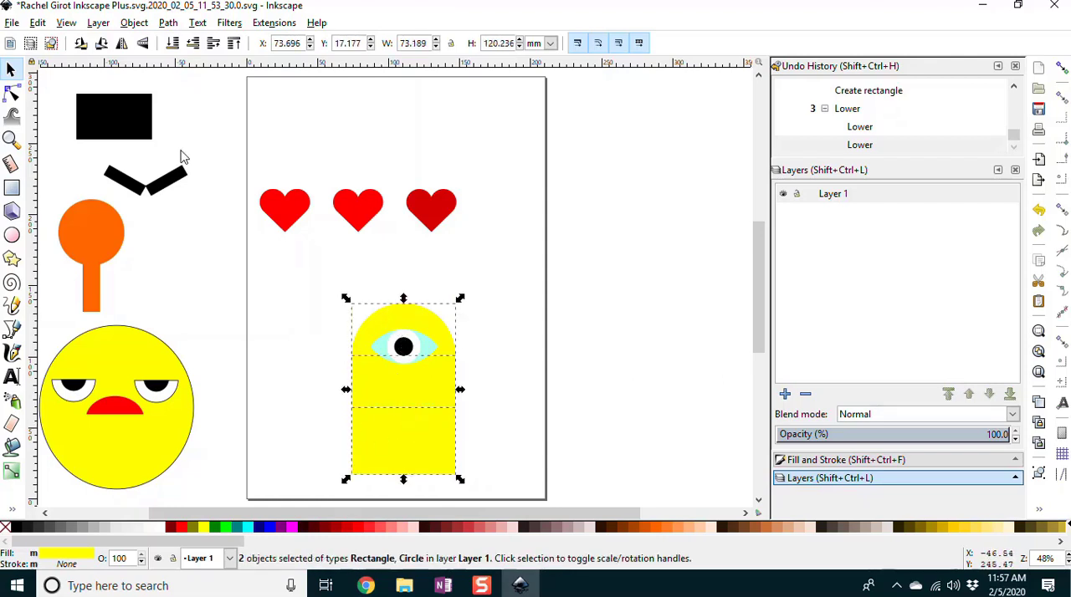
left_click(167, 22)
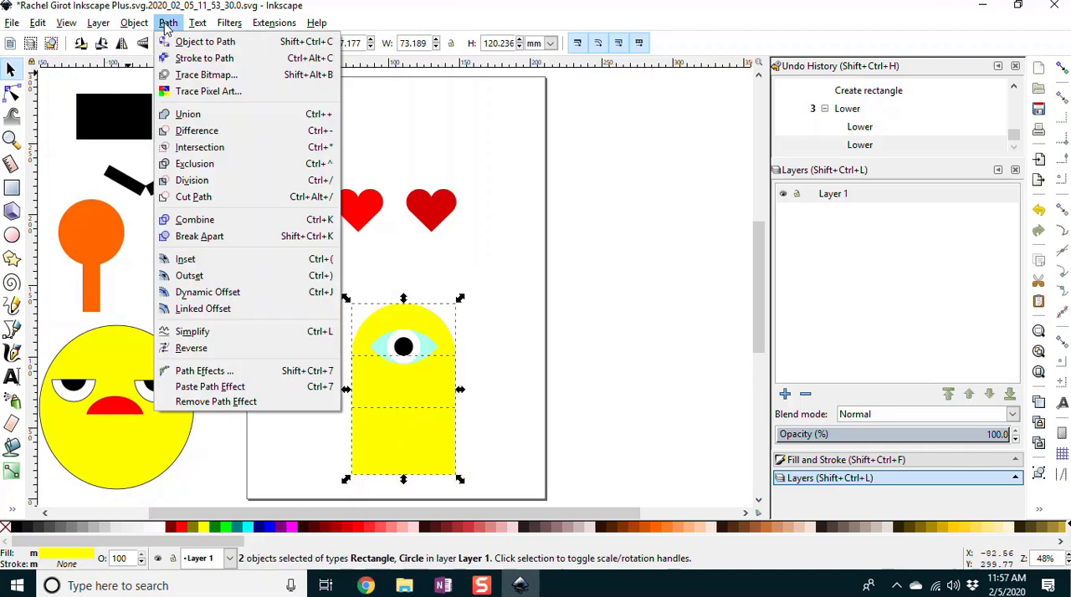
left_click(189, 114)
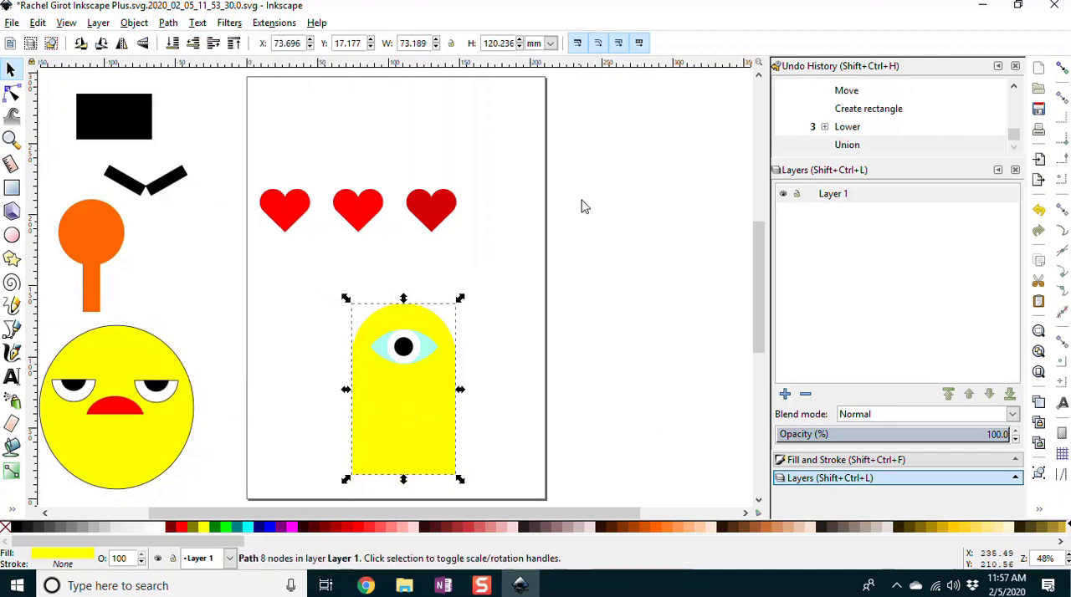
left_click(521, 336)
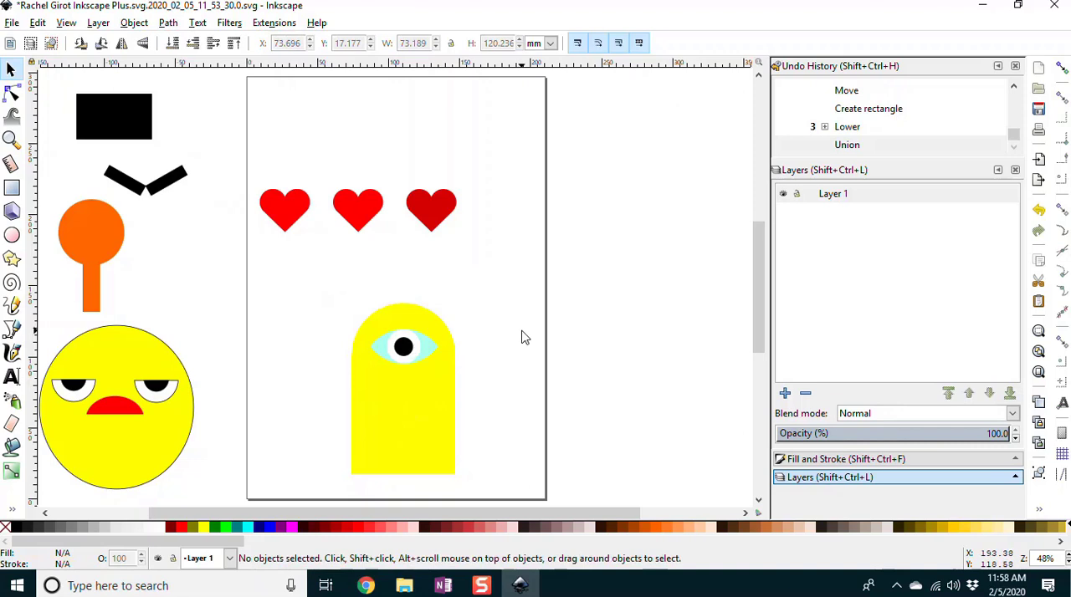
Step: Duplicate the turquoise lens, scale the copy up proportionally to about 53 mm wide and fill it with black
left_click(12, 141)
left_click_drag(322, 291, 487, 486)
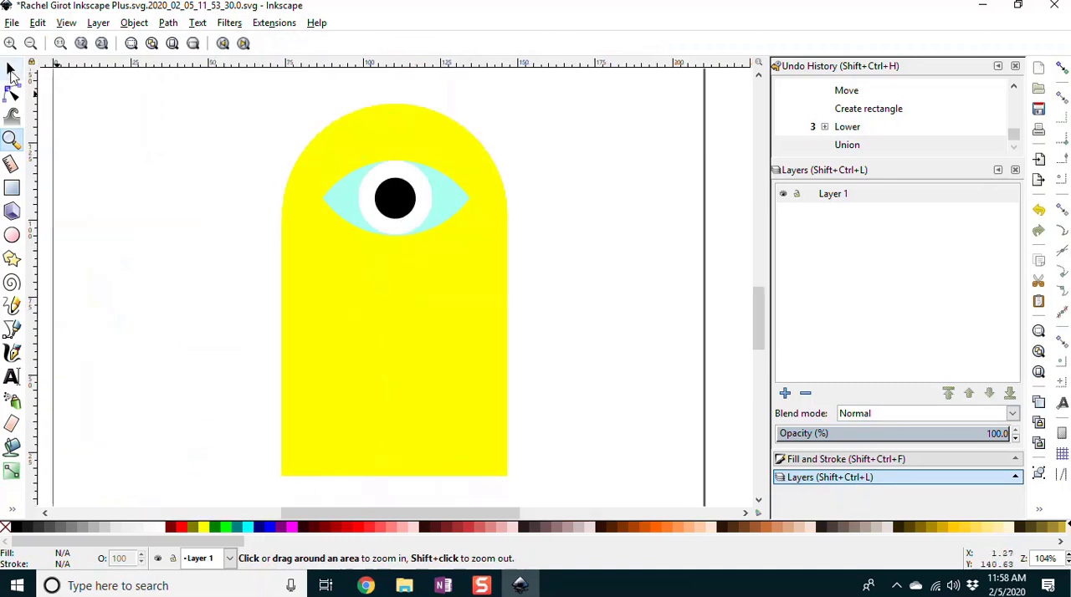
left_click(12, 70)
left_click(443, 202)
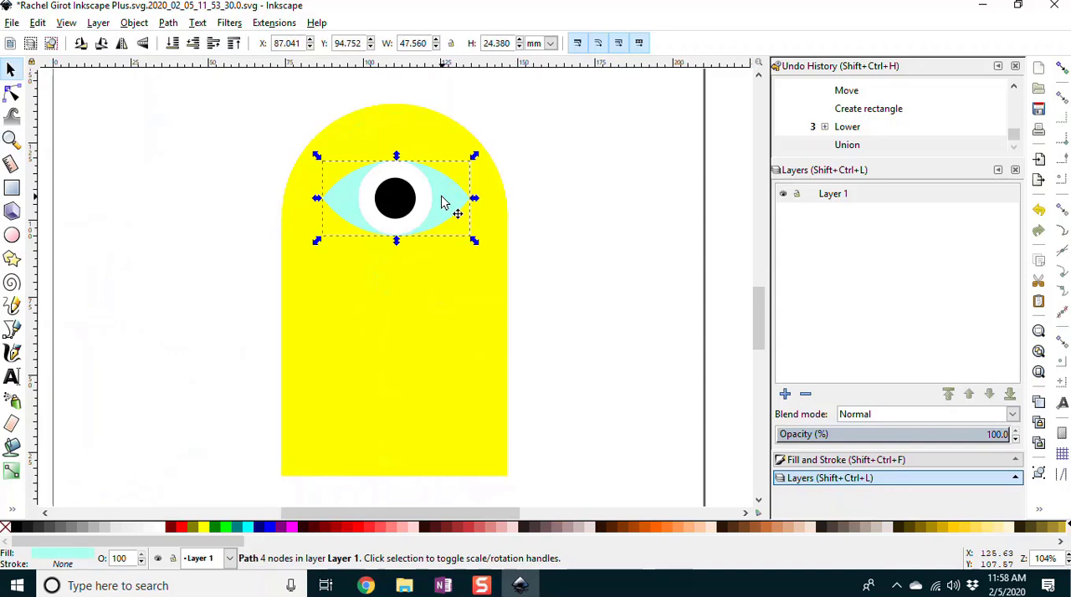
key("ctrl+d")
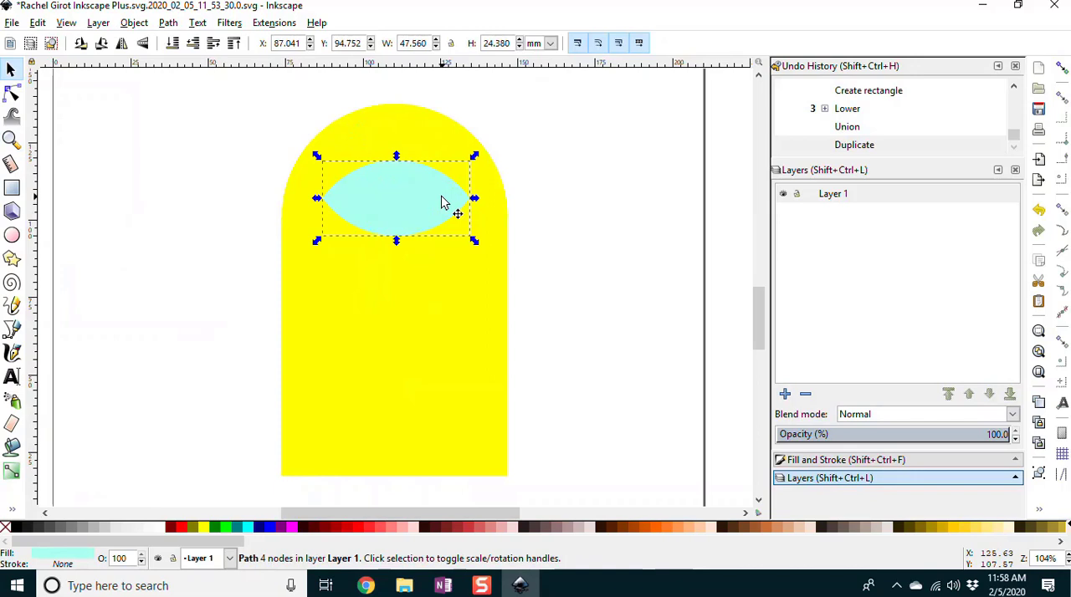
left_click_drag(474, 158, 493, 148)
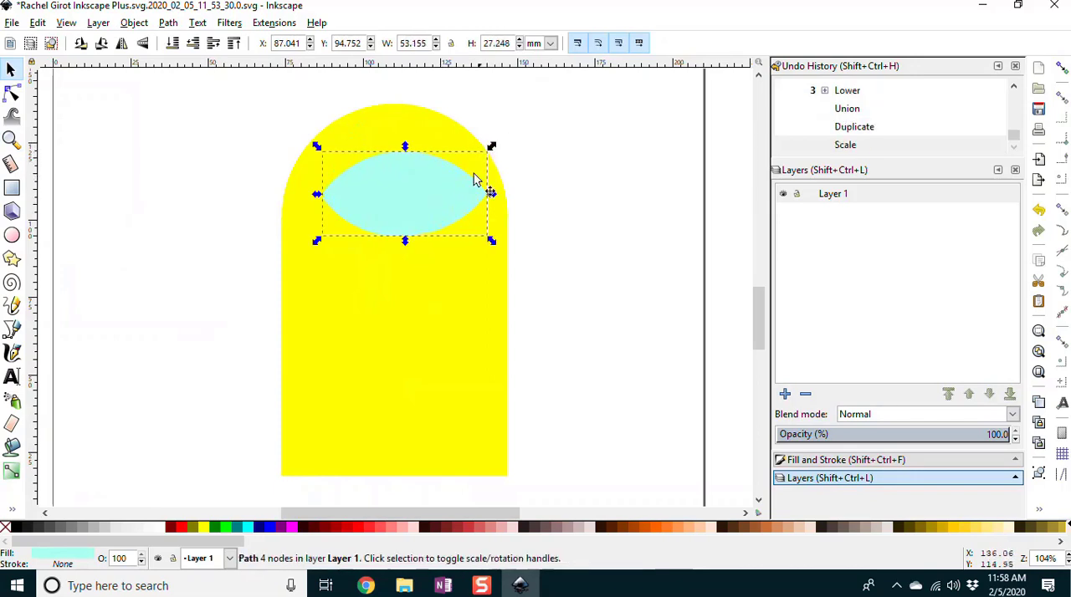
left_click(14, 531)
Step: Lower the black lens copy beneath the turquoise lens and center it behind the eye as an even black outline
key("Page_Down")
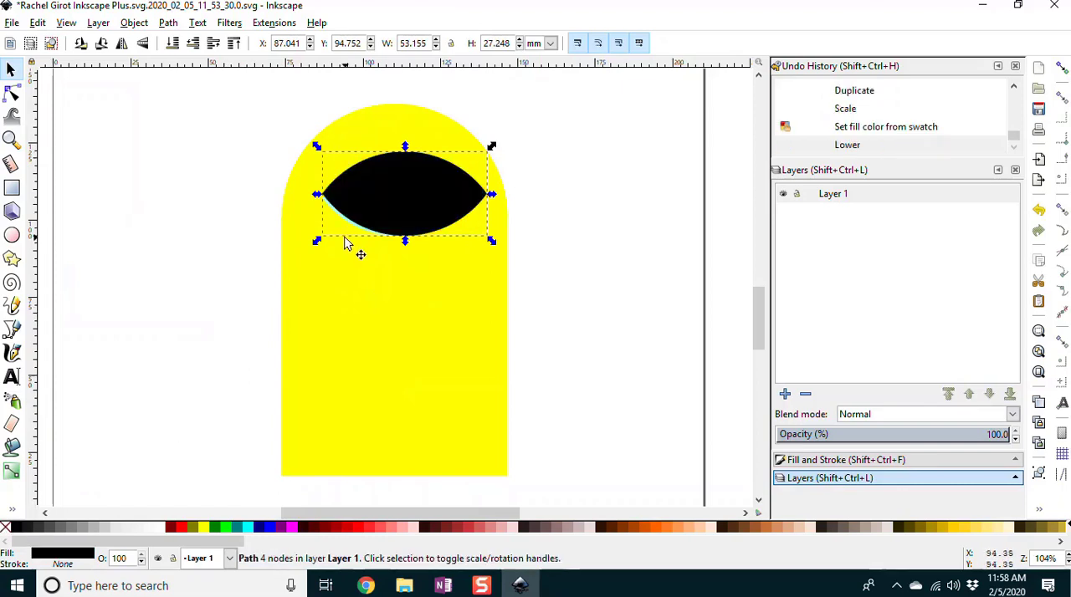
key("Page_Down")
key("Page_Down")
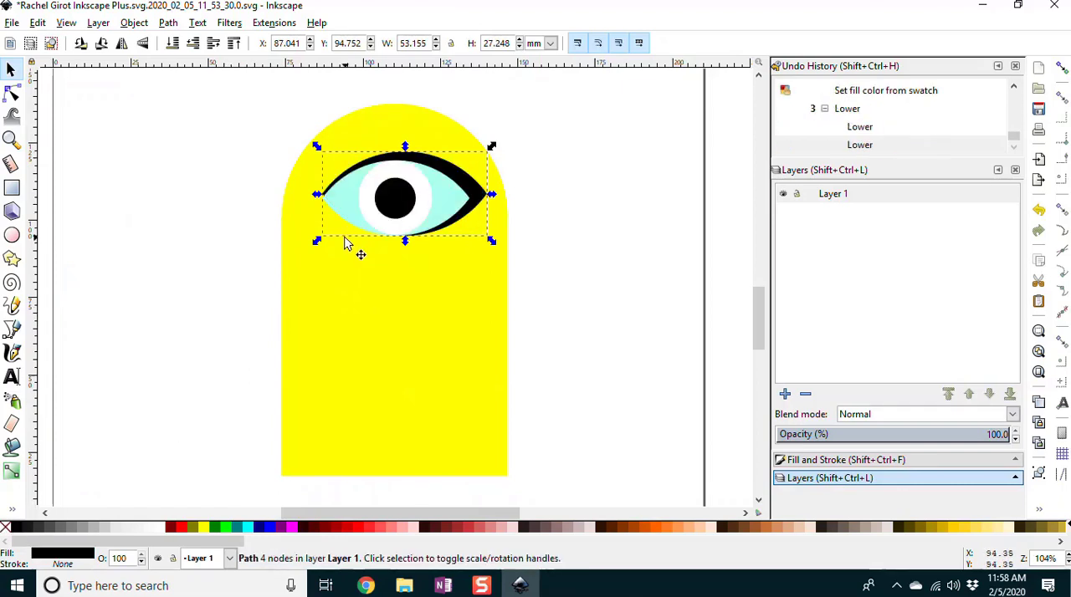
left_click_drag(481, 195, 472, 199)
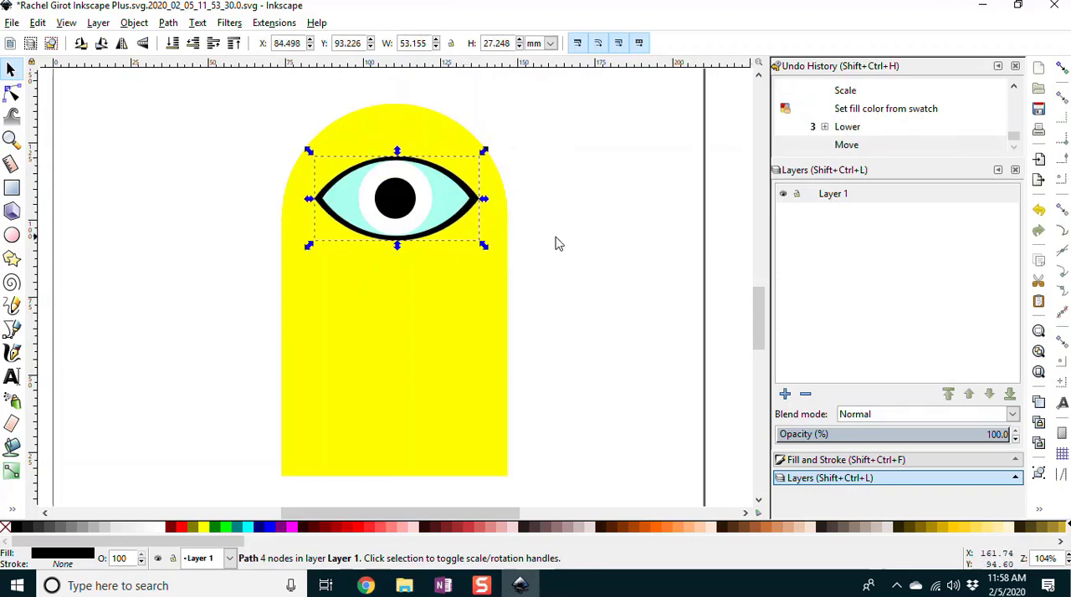
left_click(576, 236)
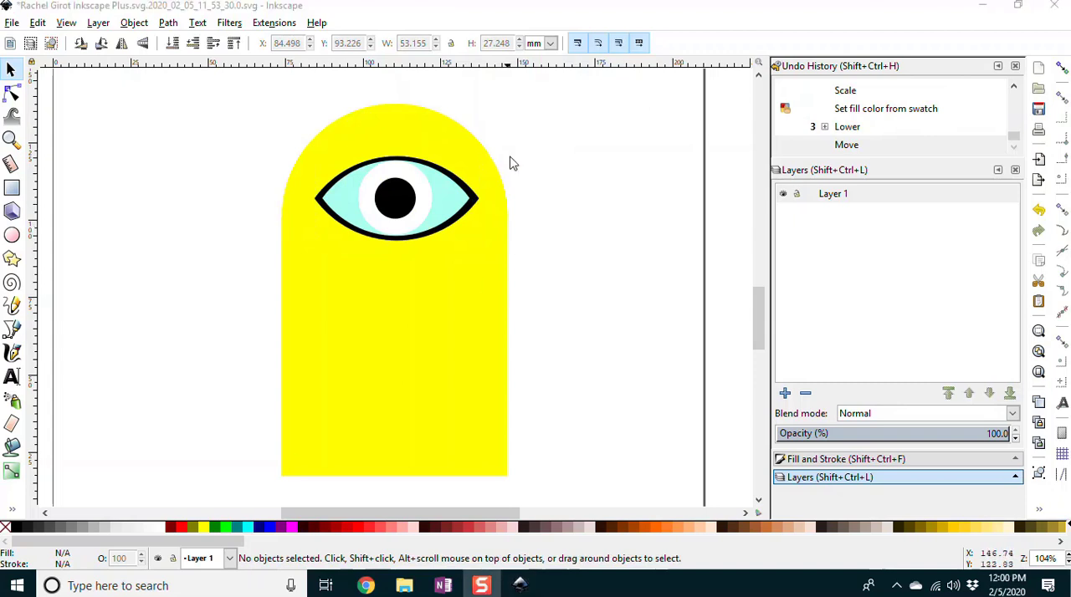
Step: Draw a dark green circle about 38 mm wide above the row of hearts on the page
key("5")
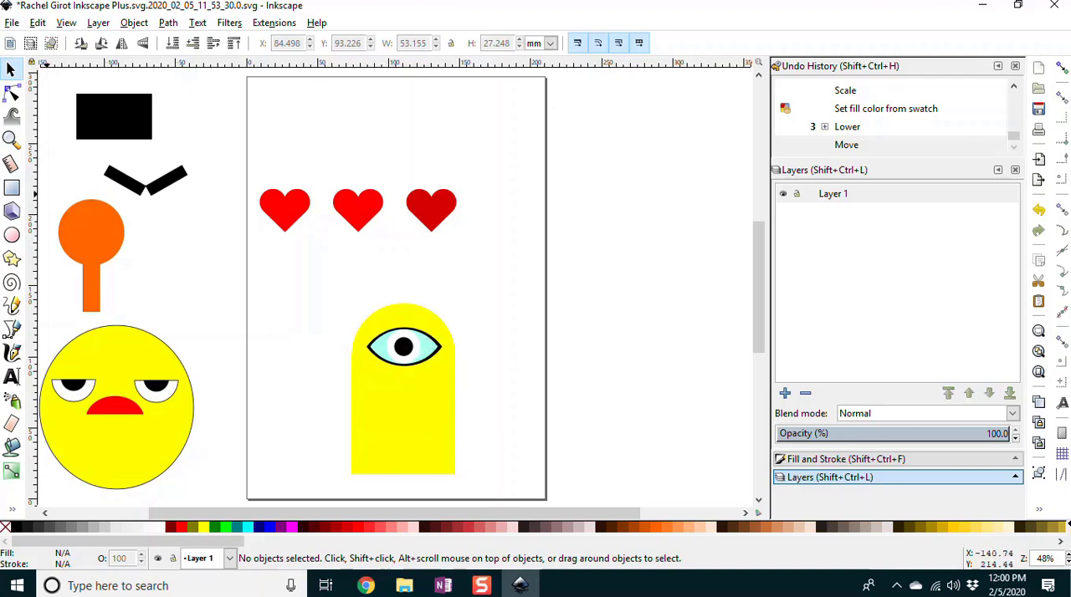
left_click(12, 237)
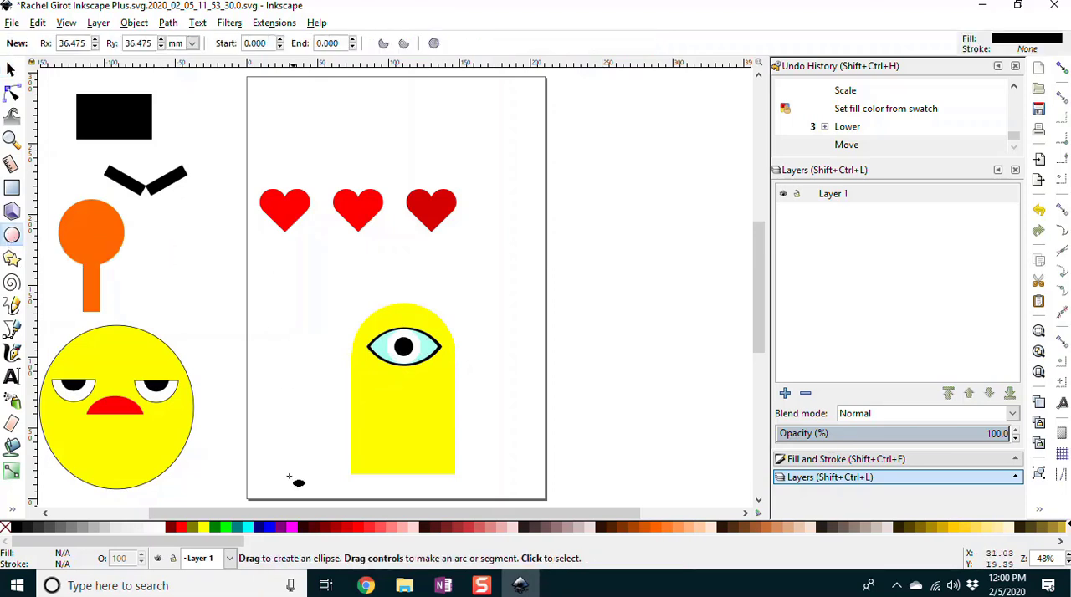
left_click(219, 527)
mouse_move(317, 174)
left_mouse_down()
mouse_move(302, 164)
mouse_move(307, 119)
mouse_move(365, 116)
mouse_move(392, 149)
left_mouse_up()
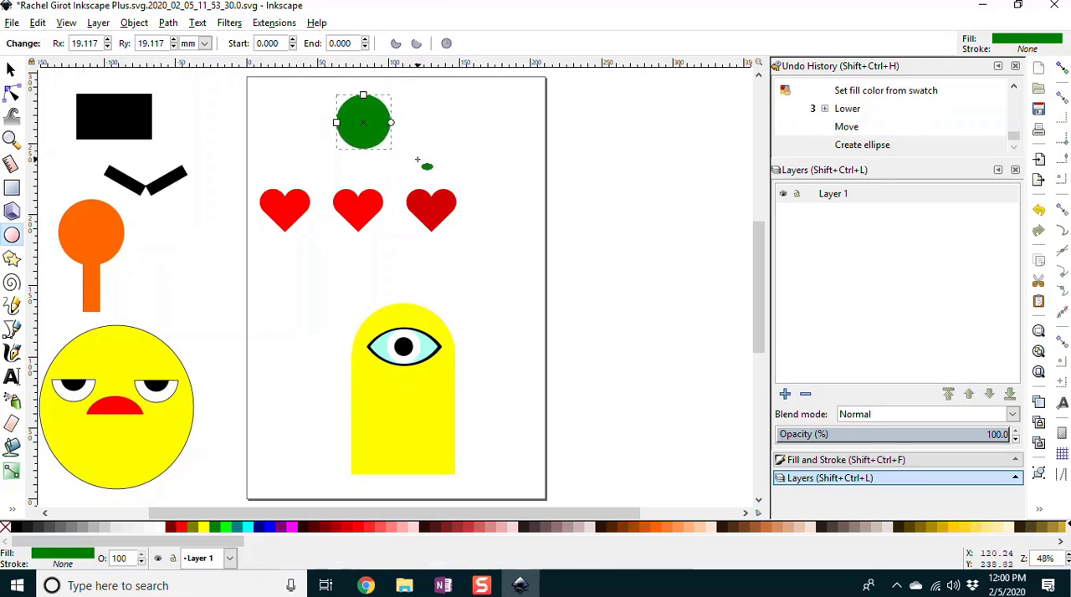
Step: Duplicate the green circle and move the copy straight down about 25 mm so it overlaps the original
key("ctrl+d")
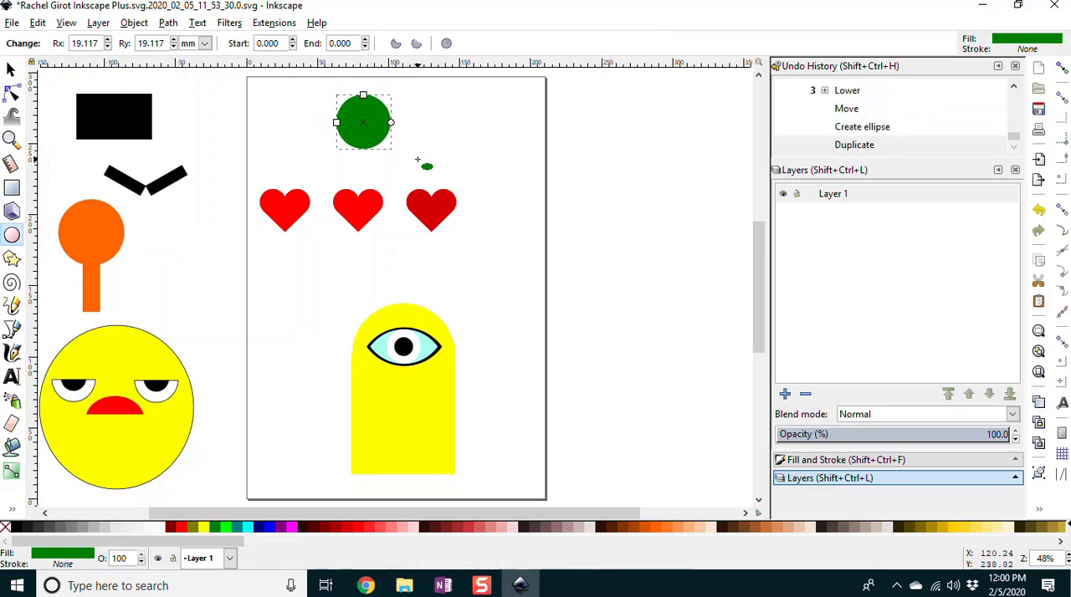
left_click(11, 68)
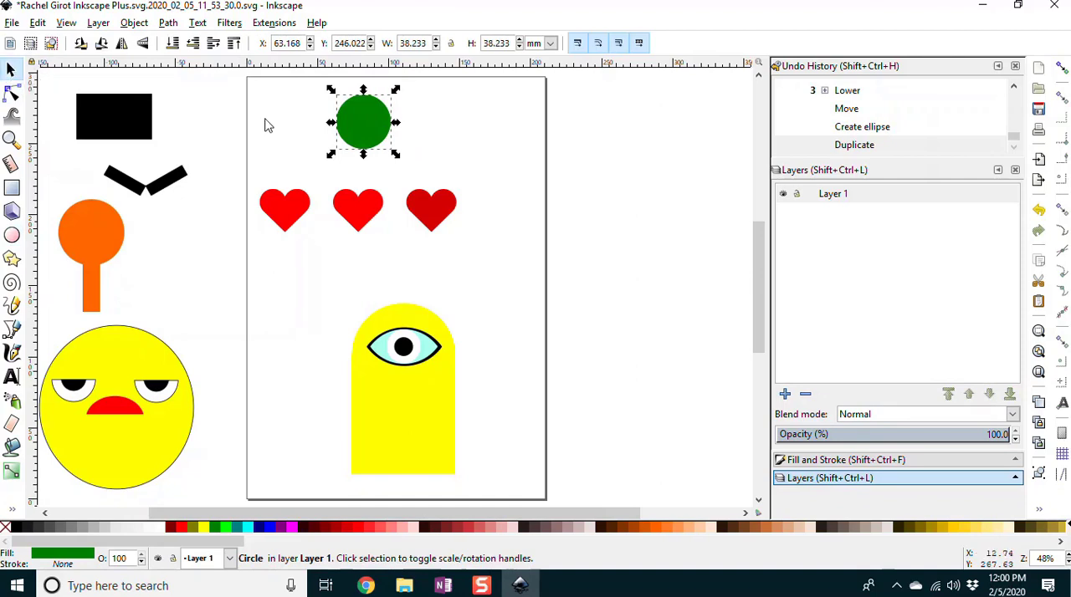
left_click_drag(360, 125, 363, 153)
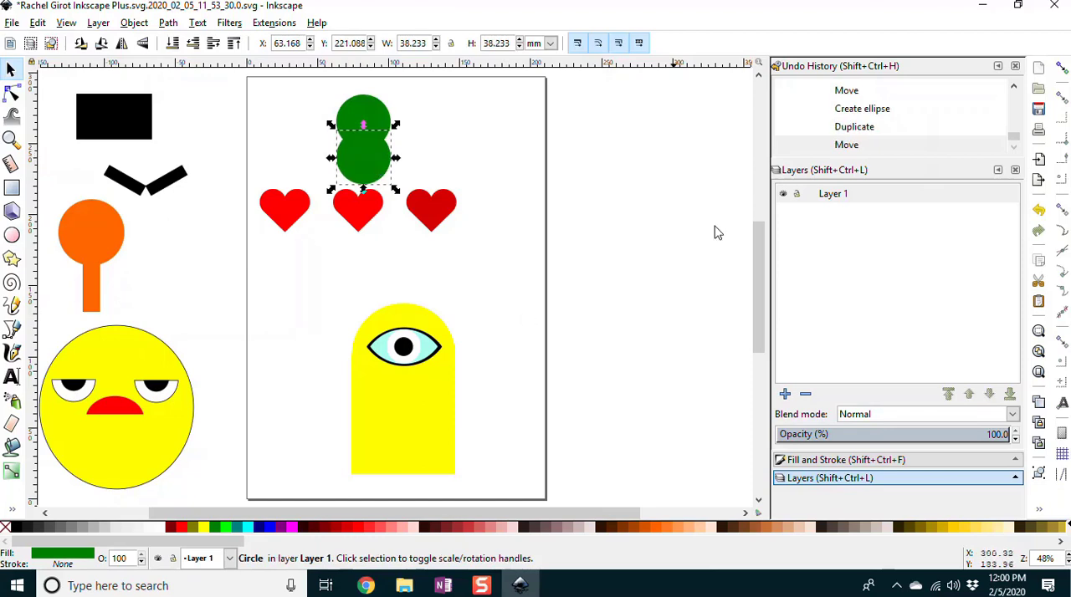
Step: Vary the opacity of Layer 1 and return it to 100%, leaving nothing selected
left_click_drag(959, 436, 1016, 436)
left_click(496, 128)
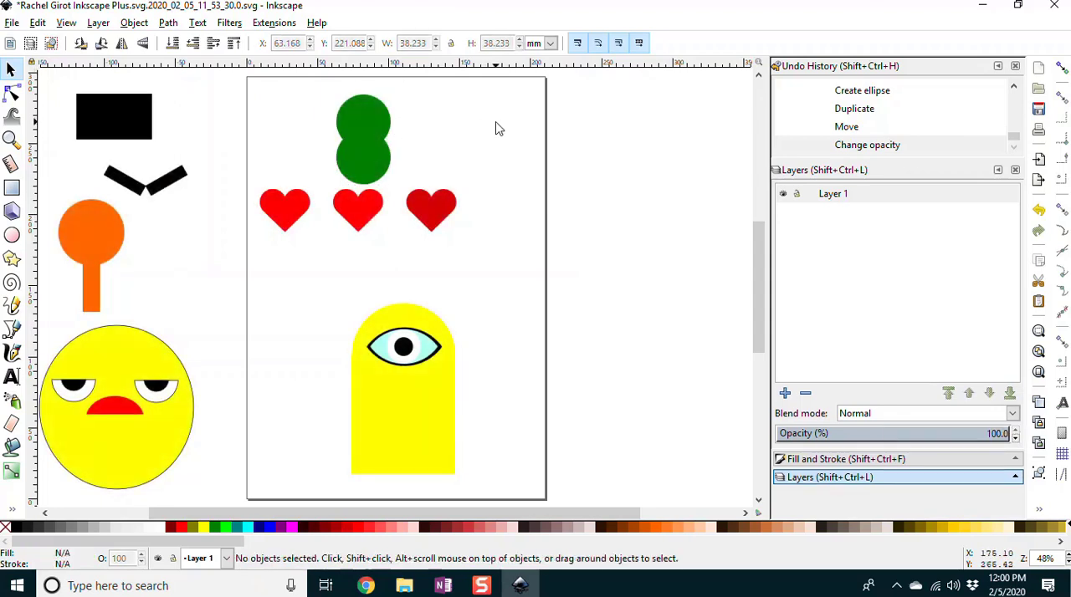
Step: Lower the opacity of the lower green circle to 71.3%
left_click(355, 159)
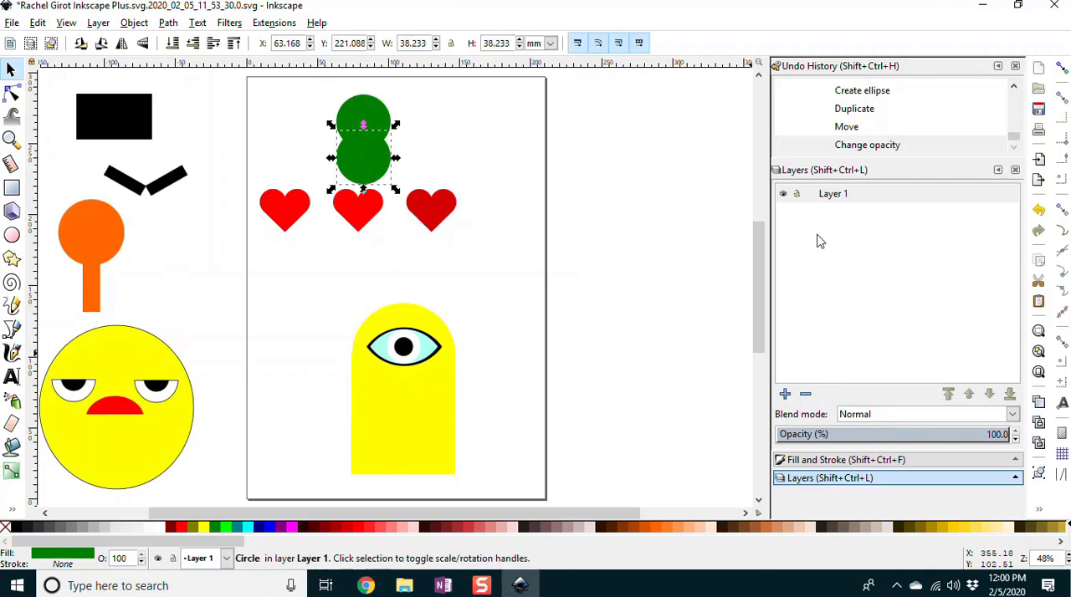
left_click(839, 460)
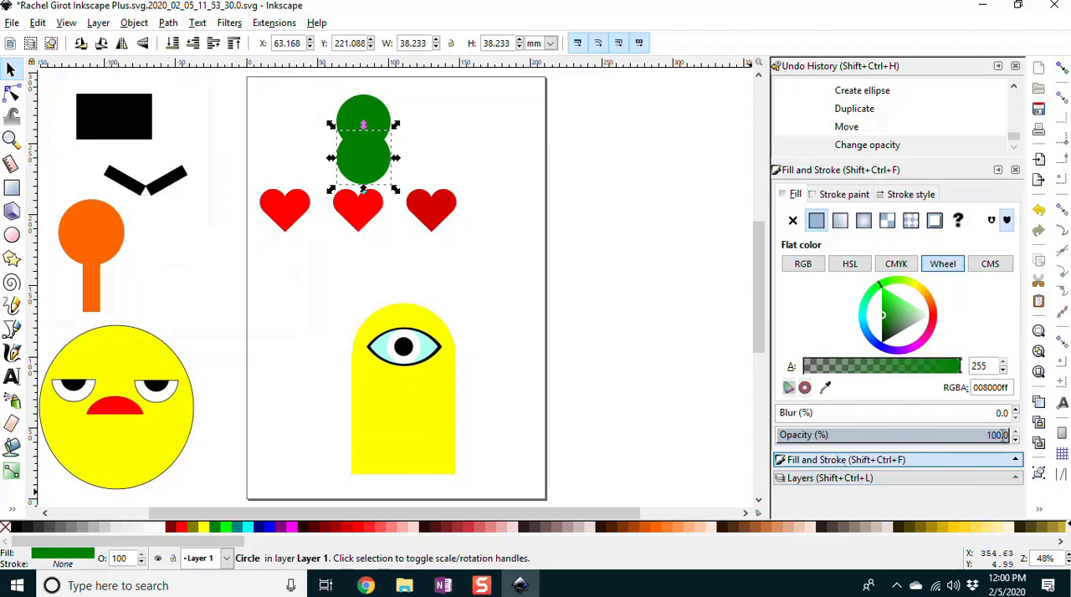
left_click_drag(978, 436, 941, 435)
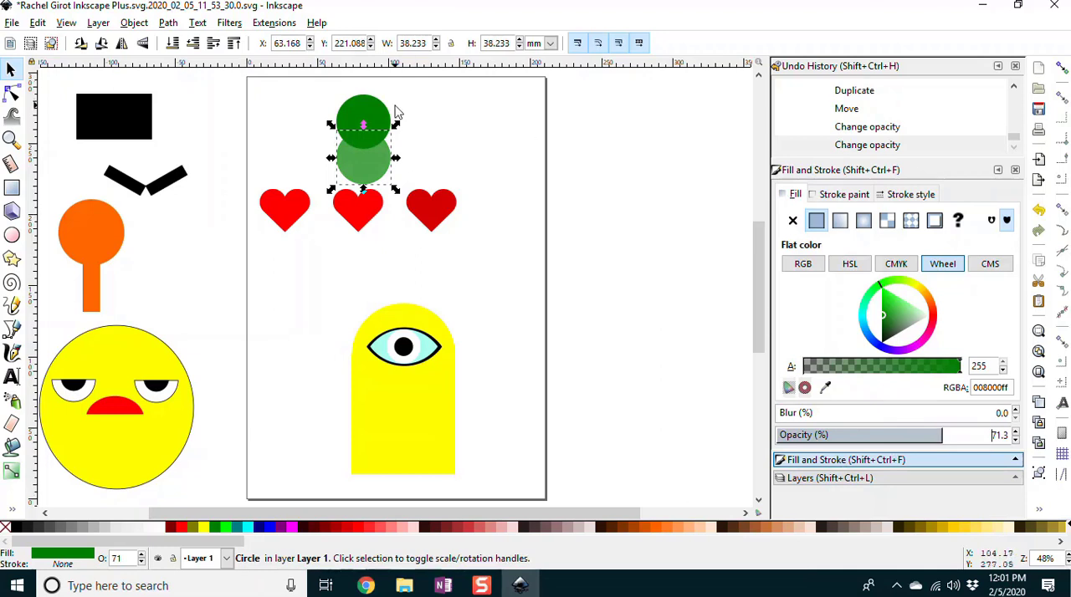
Step: Intersect the two overlapping green circles into a leaf shape and rotate the leaf clockwise to a diagonal
left_click(363, 115, "shift")
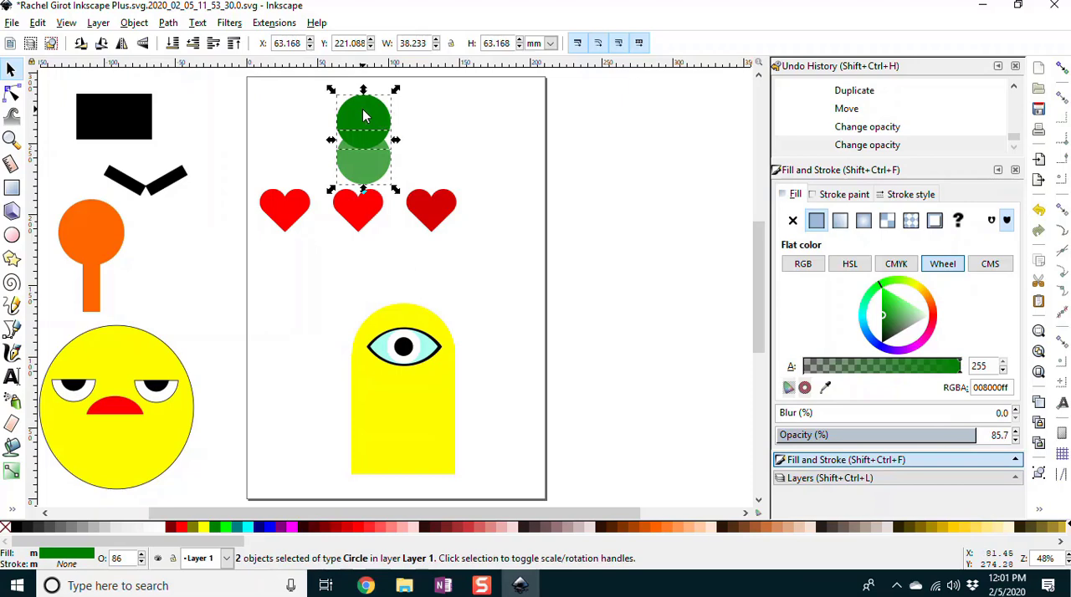
left_click(170, 23)
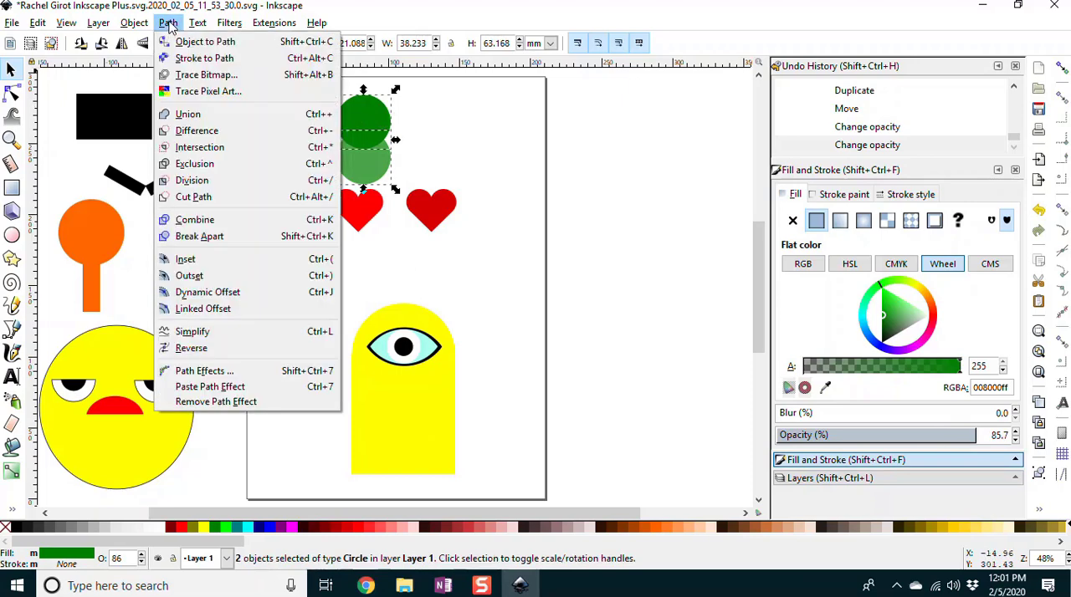
left_click(189, 150)
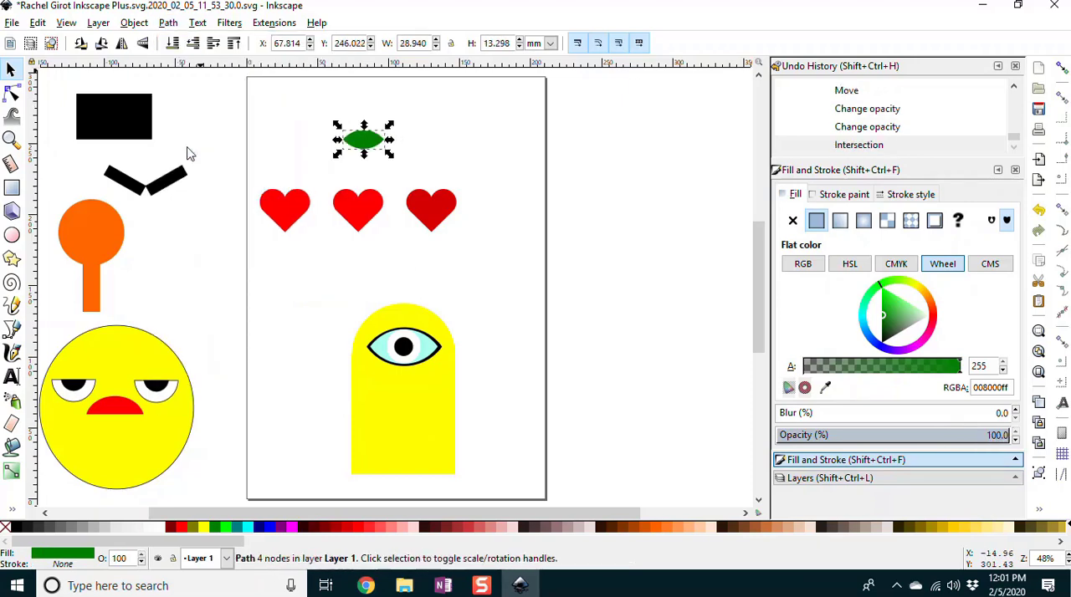
left_click(381, 143)
left_click_drag(390, 124, 397, 143)
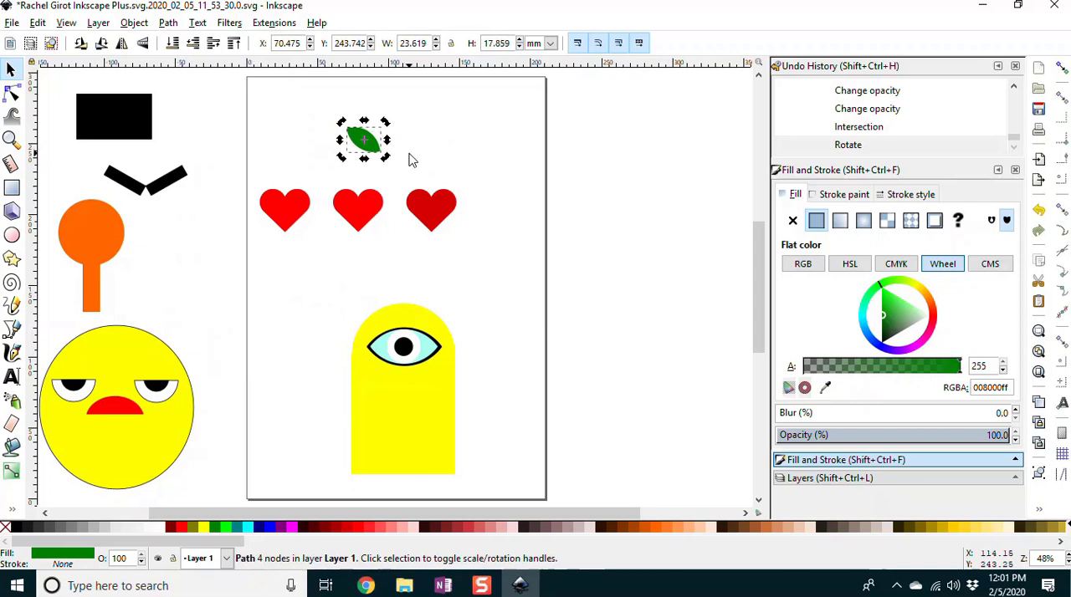
Step: Add a horizontally flipped copy of the leaf and place the pair on top of the leftmost heart
key("ctrl+d")
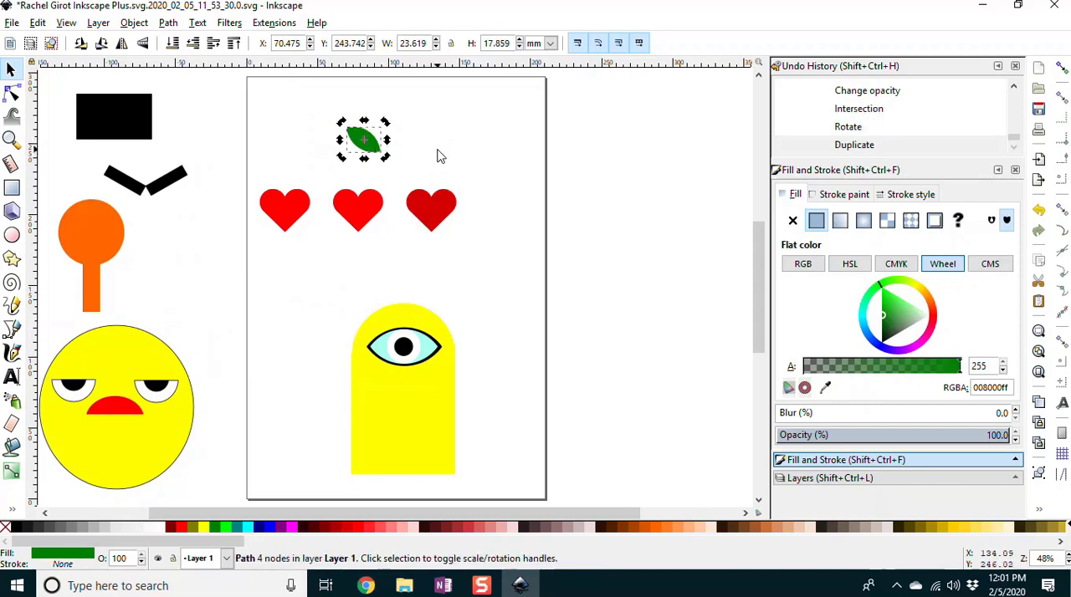
key("h")
left_click_drag(354, 153, 415, 171)
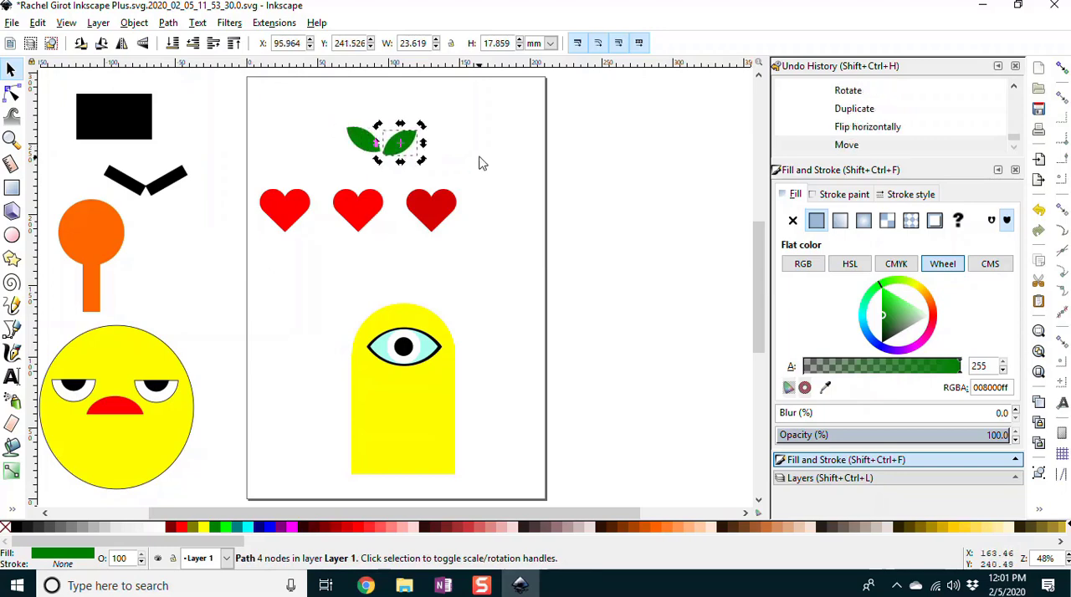
left_click(470, 157)
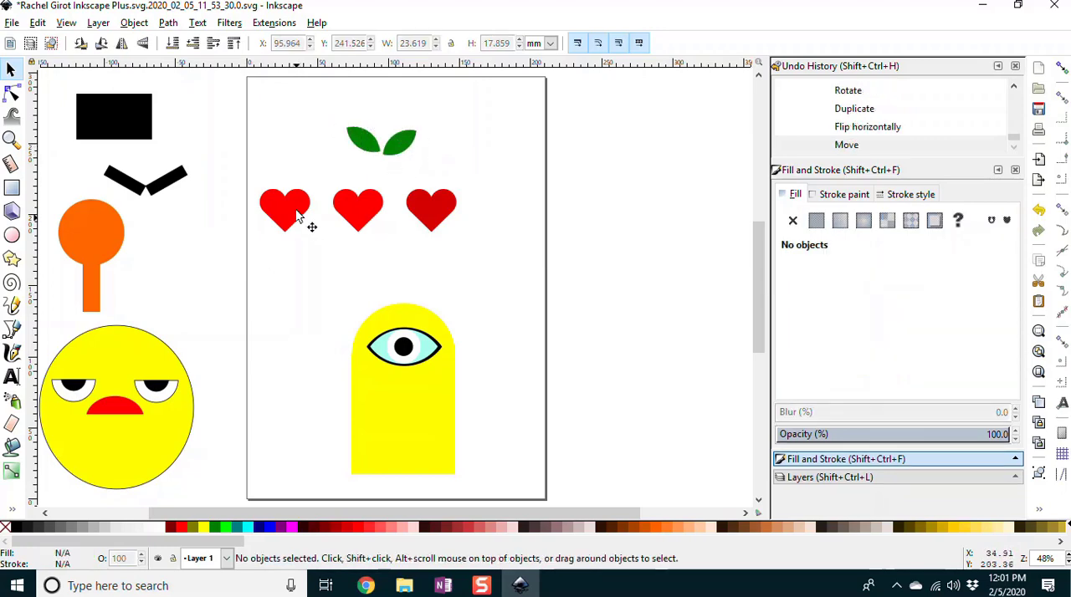
left_click_drag(372, 147, 279, 184)
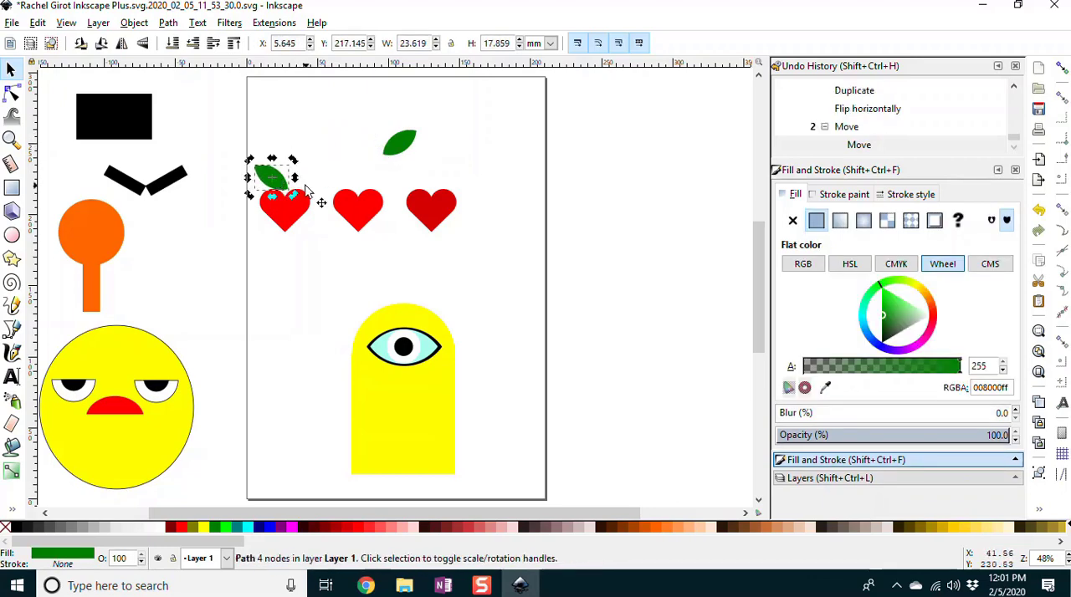
left_click_drag(402, 152, 305, 181)
Step: Enlarge the heart under the leaves proportionally to about 48 by 41 mm
key("z")
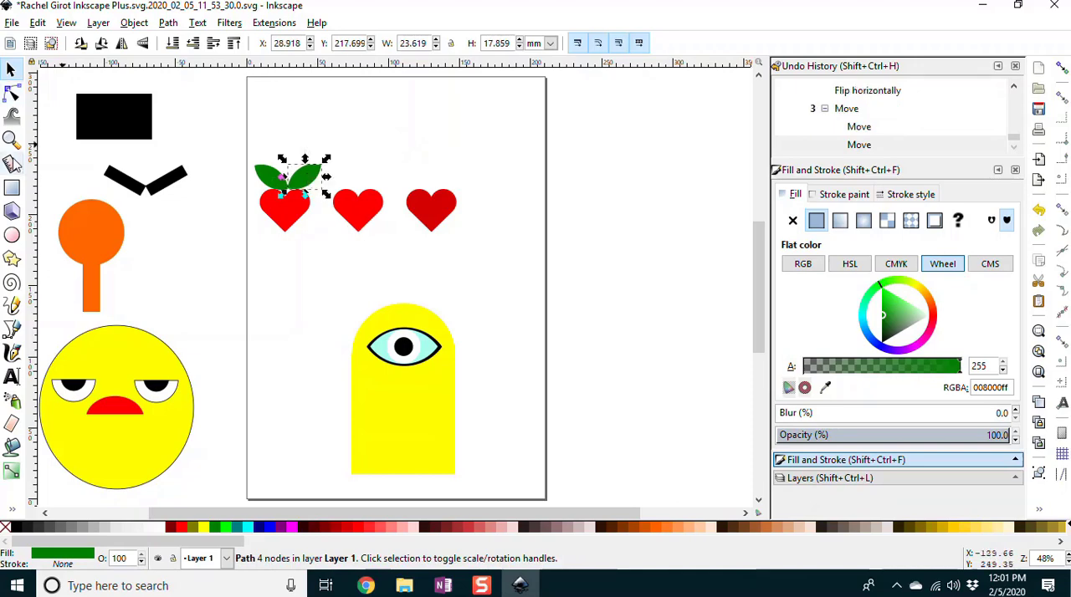
left_click_drag(235, 146, 360, 257)
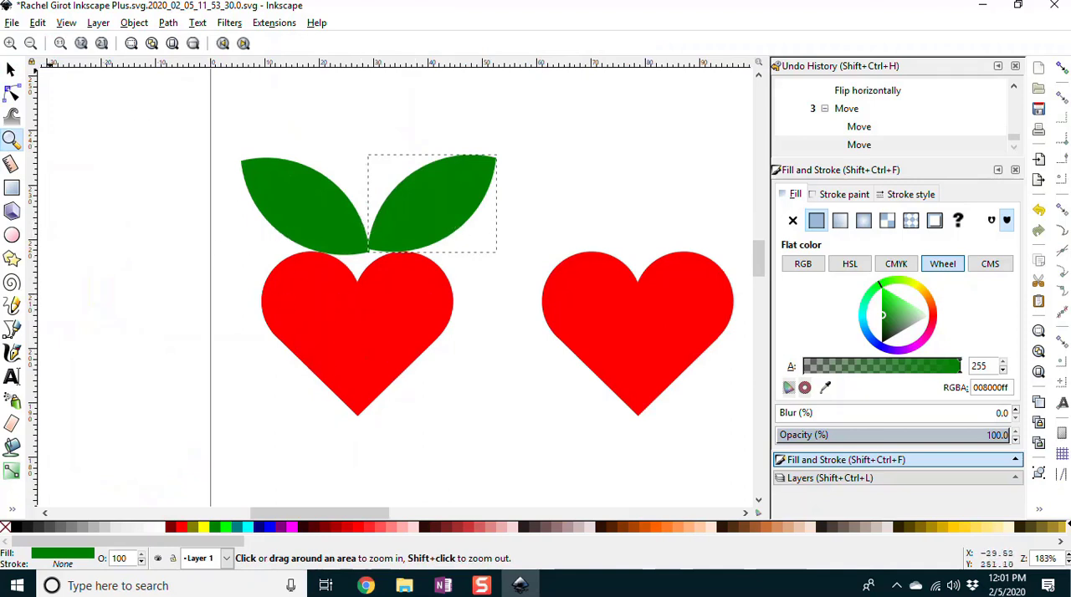
left_click(11, 71)
left_click(347, 333)
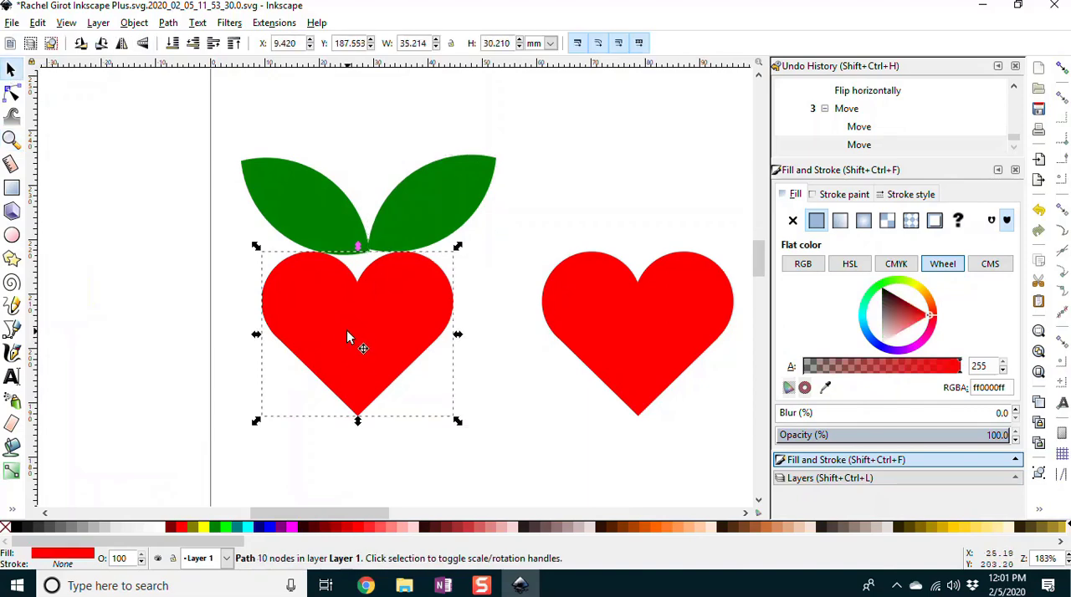
left_click_drag(457, 421, 551, 488)
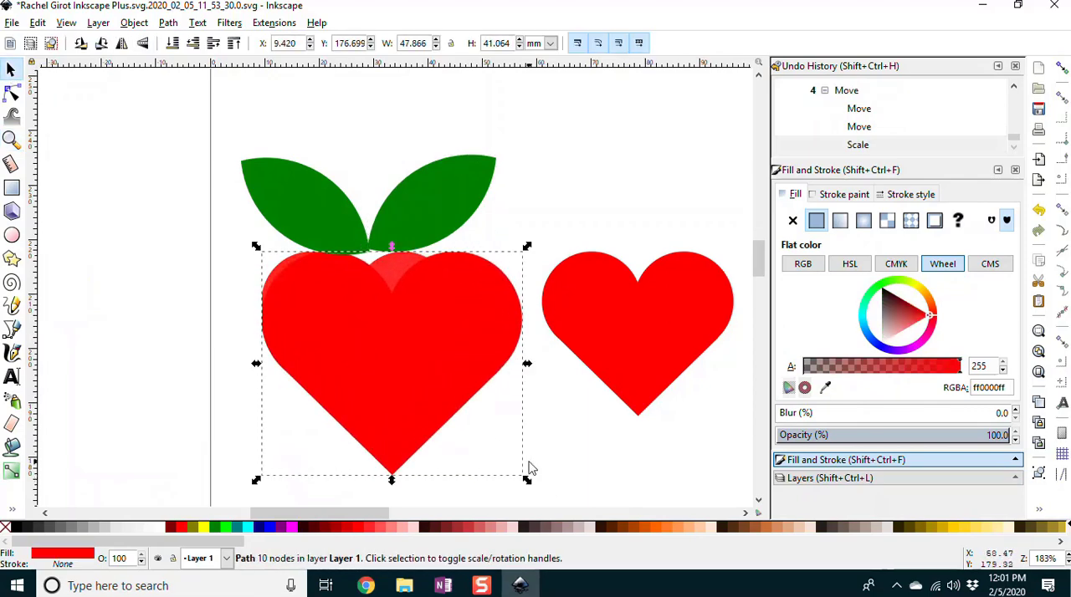
Step: Delete the leftover smaller heart behind the enlarged one and center the enlarged heart beneath the two leaves
left_click_drag(399, 348, 380, 333)
left_click(410, 257)
key("Delete")
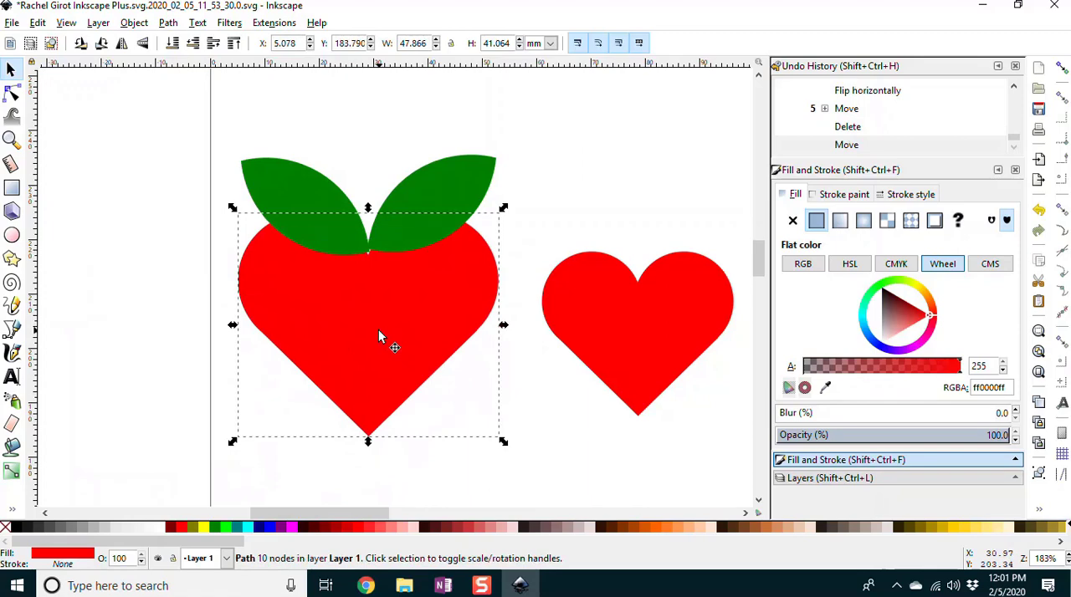
left_click(393, 236)
mouse_move(368, 320)
left_mouse_down()
mouse_move(368, 345)
mouse_move(365, 320)
left_mouse_up()
Step: Reshape the left leaf to about 16 by 17 mm, sitting steeply on the left lobe of the heart
left_click(300, 186)
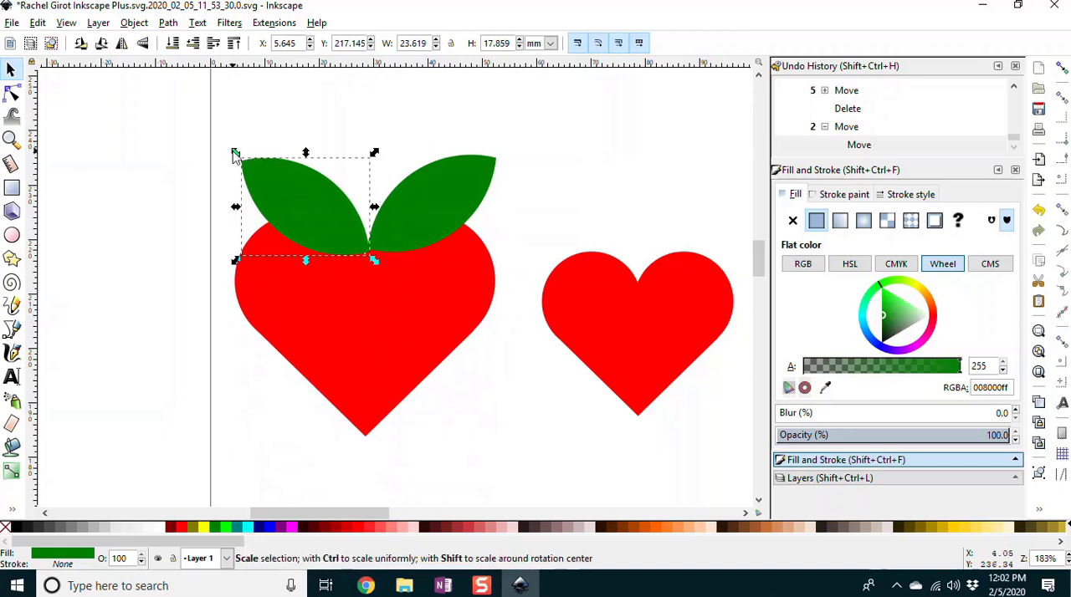
left_click_drag(306, 153, 296, 182)
left_click_drag(318, 235, 305, 204)
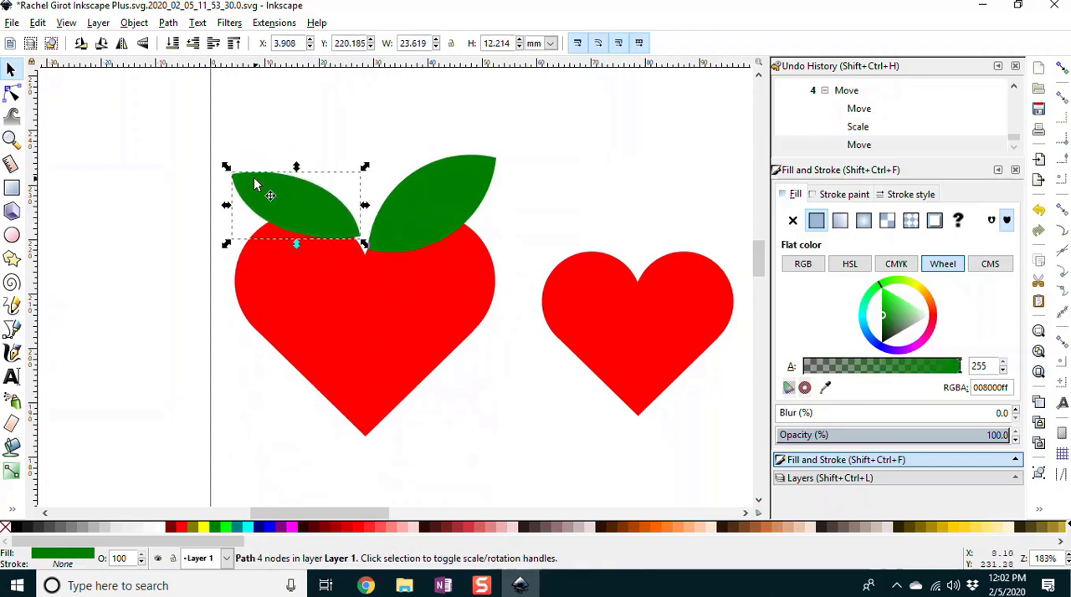
left_click_drag(235, 172, 266, 141)
Step: Raise the right leaf slightly and flatten it to about 23 by 13 mm, leaving nothing selected
left_click(430, 201)
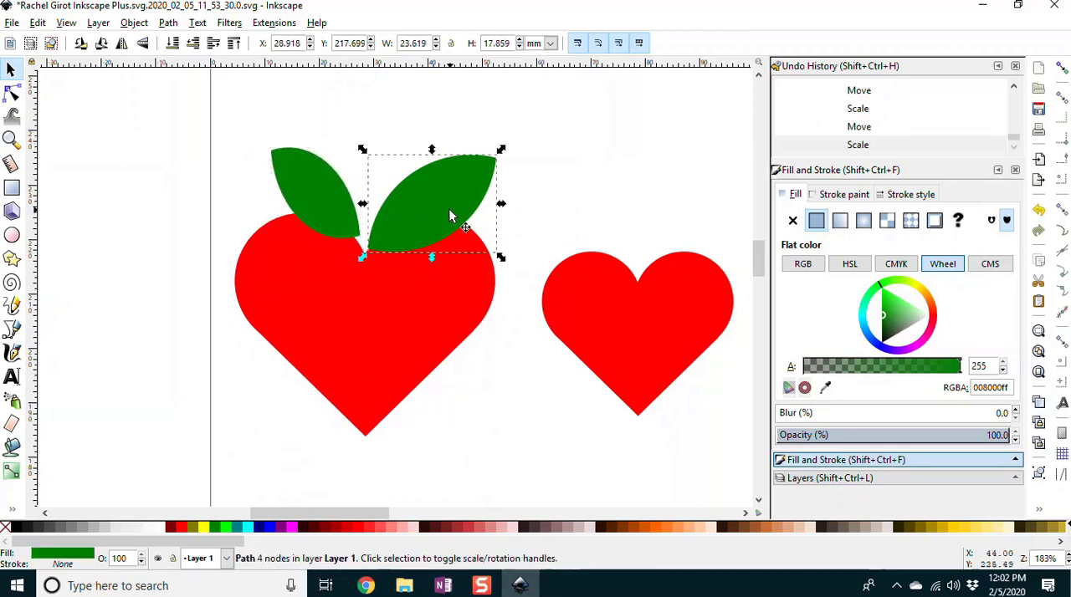
left_click_drag(431, 201, 430, 195)
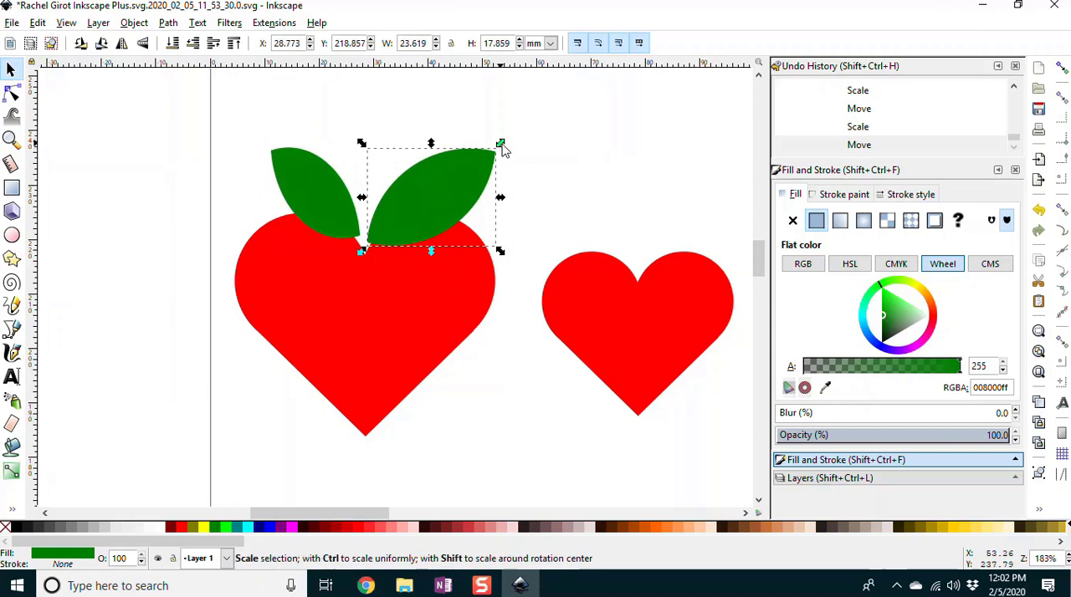
left_click_drag(502, 140, 495, 176)
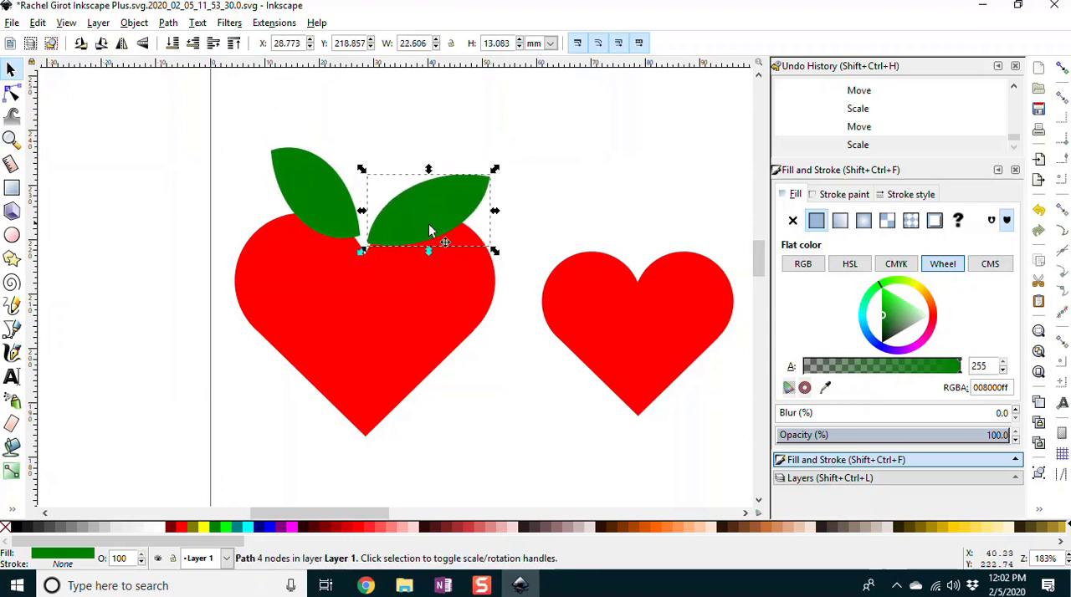
left_click(229, 232)
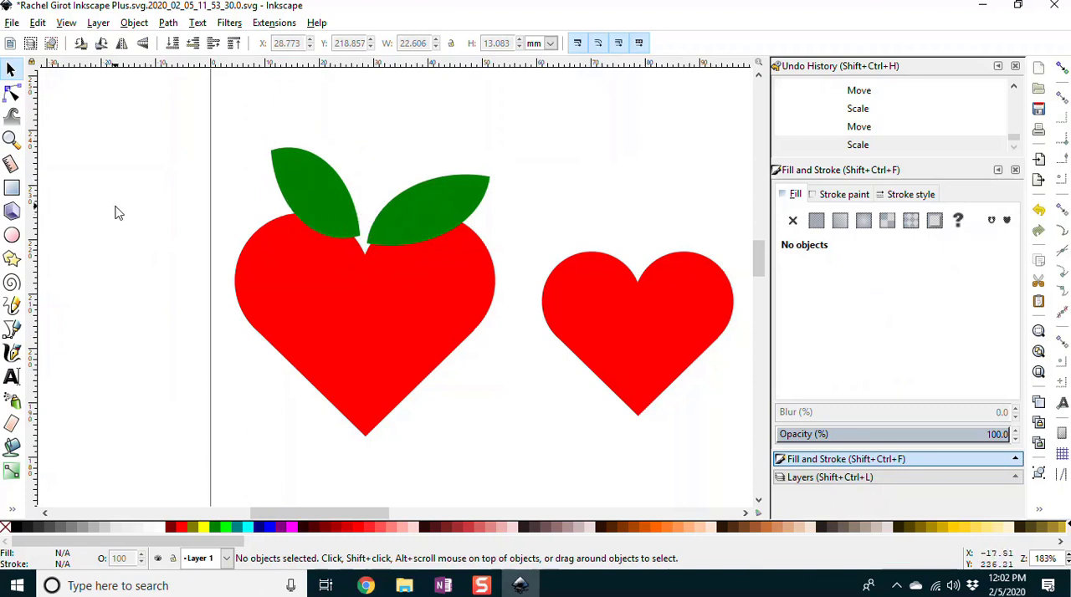
Step: Draw a closed four-sided stem outline with the Bezier tool, rising from the heart's notch between the leaves
left_click(14, 333)
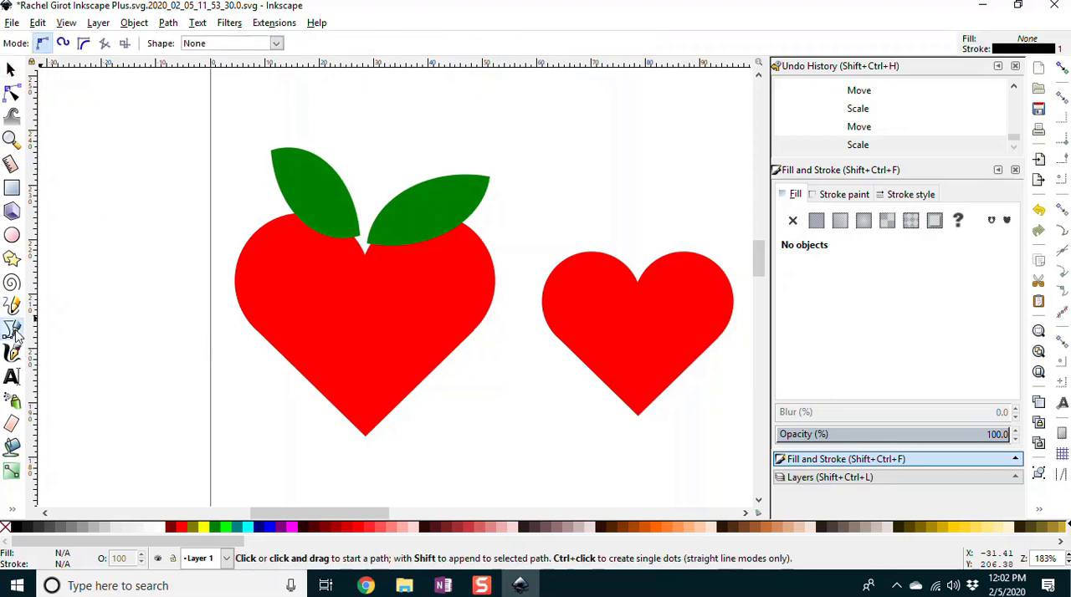
left_click(343, 264)
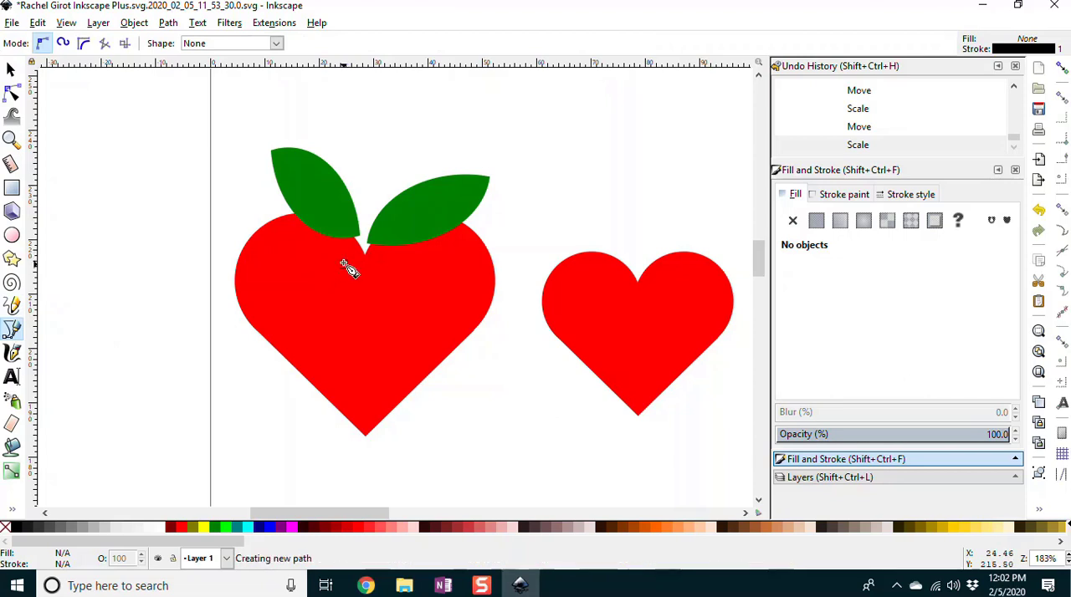
left_click(393, 148)
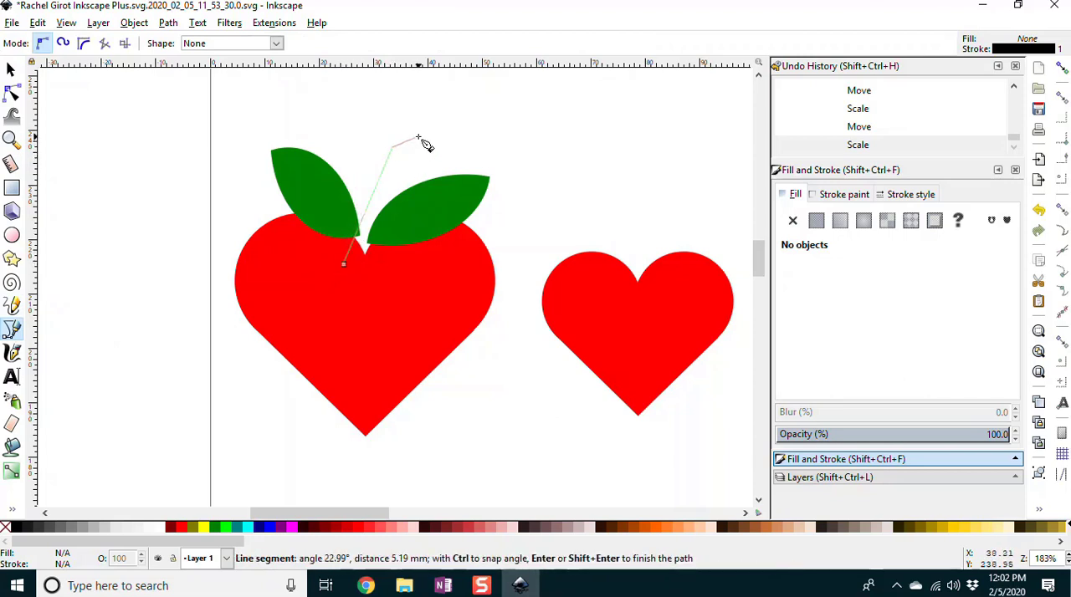
left_click(427, 139)
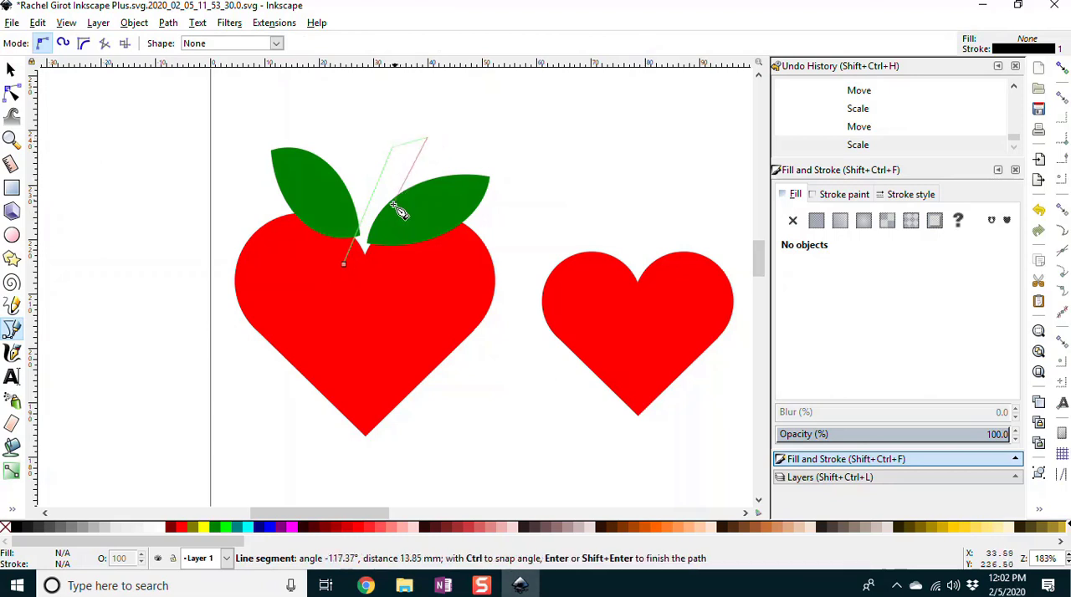
left_click(349, 272)
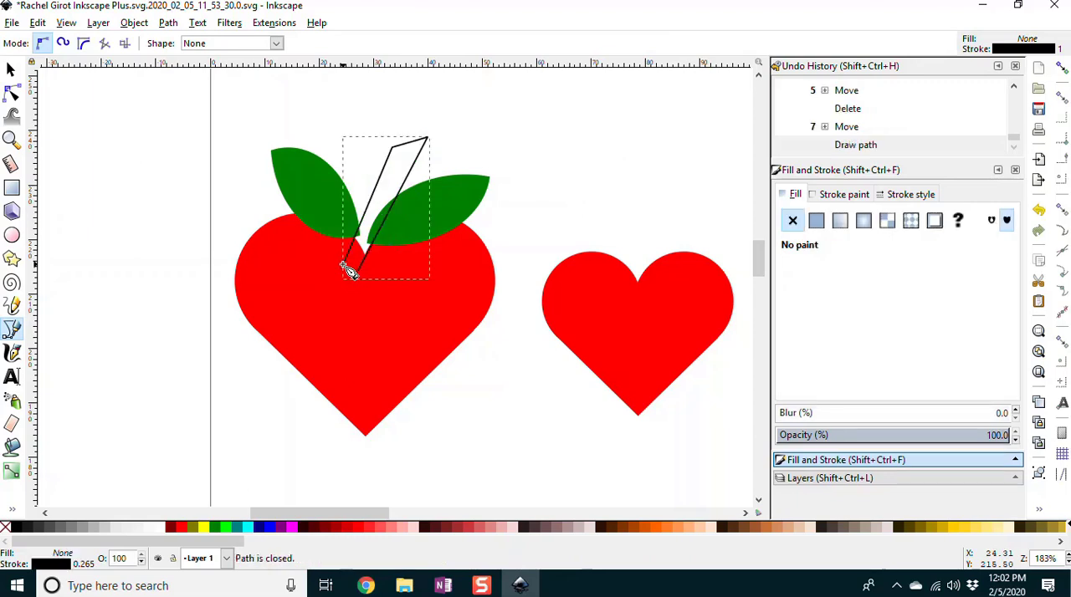
Step: Bend the stem's long sides into curves and adjust its lower-right and upper-left nodes to even out the shape
left_click(12, 94)
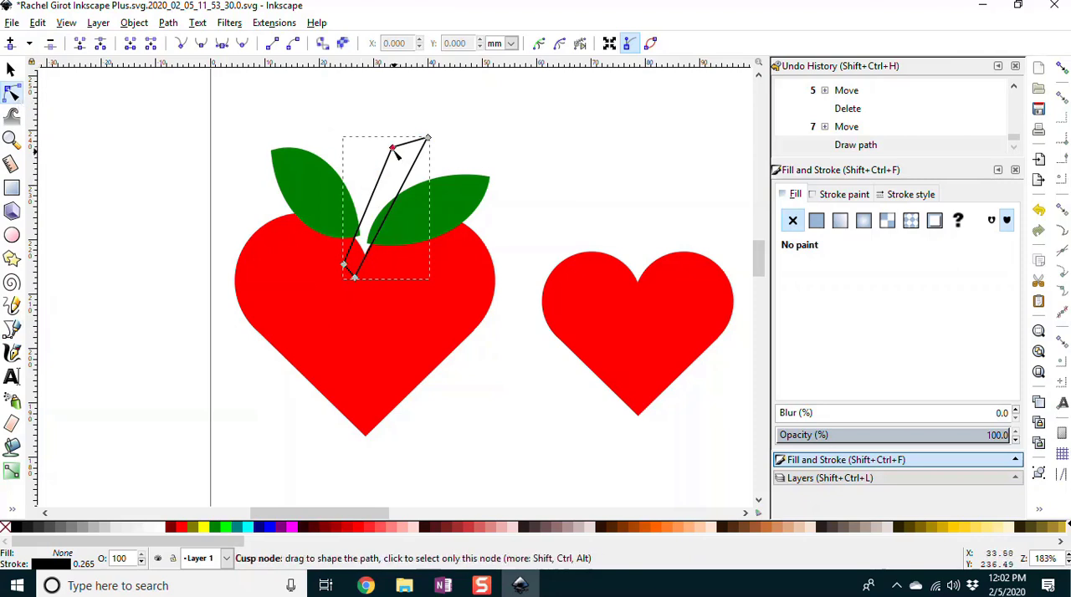
mouse_move(398, 189)
left_mouse_down()
mouse_move(368, 188)
mouse_move(405, 205)
mouse_move(390, 204)
mouse_move(396, 195)
left_mouse_up()
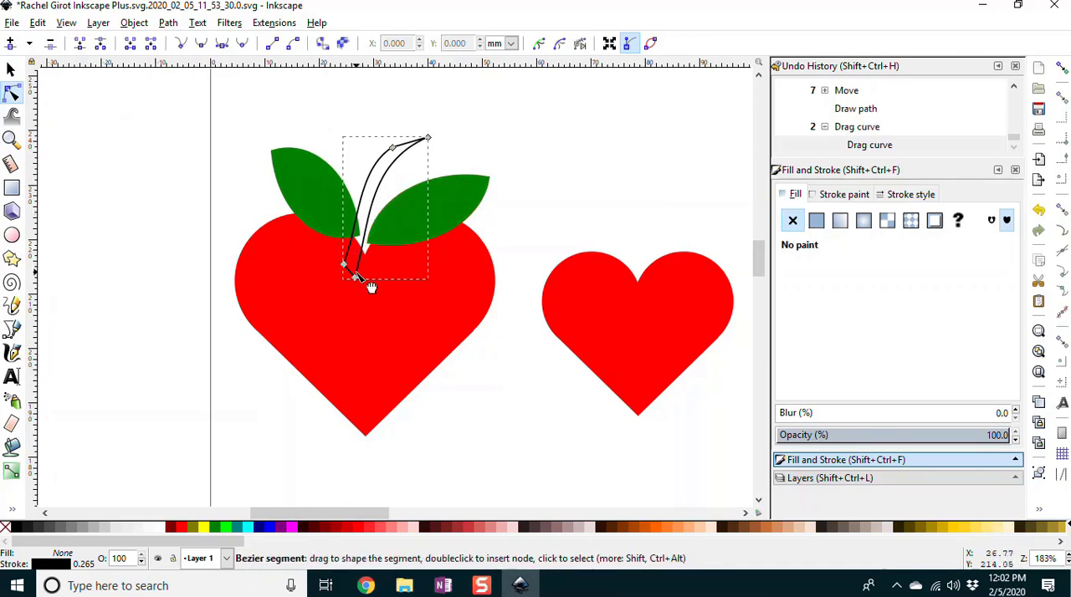
left_click_drag(358, 281, 361, 281)
left_click_drag(393, 149, 402, 141)
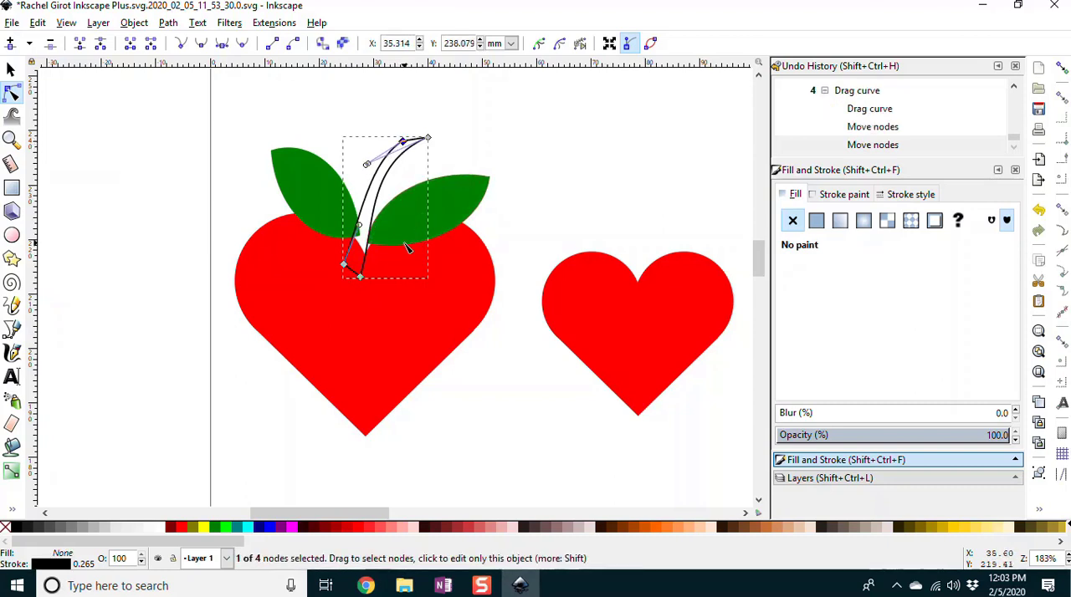
Step: Fill the stem with dark brown #552200 and lower it three levels, behind both leaves and the heart
left_click(612, 528)
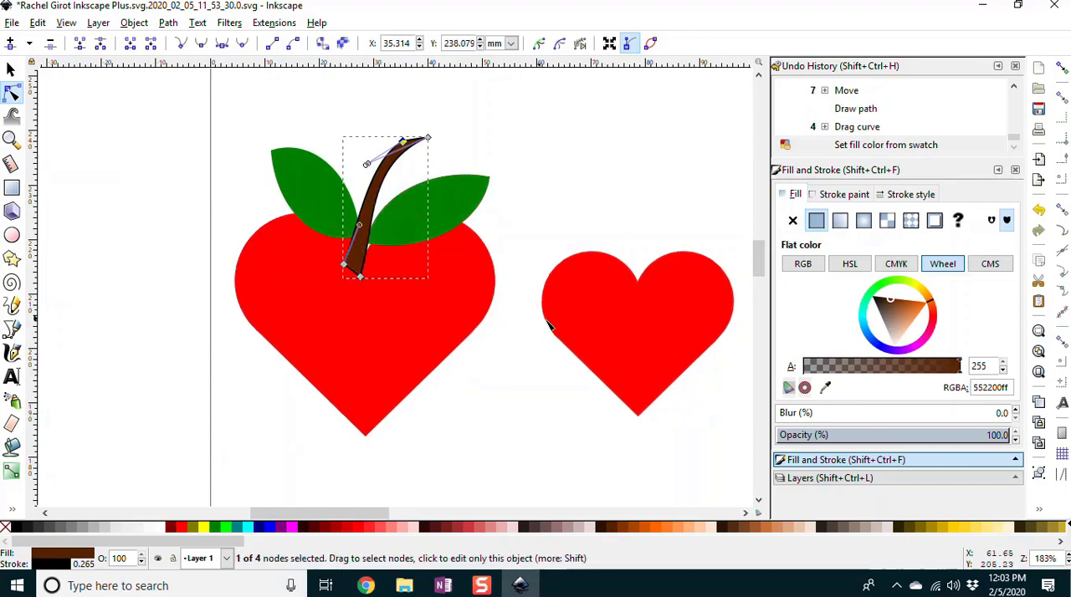
left_click(11, 70)
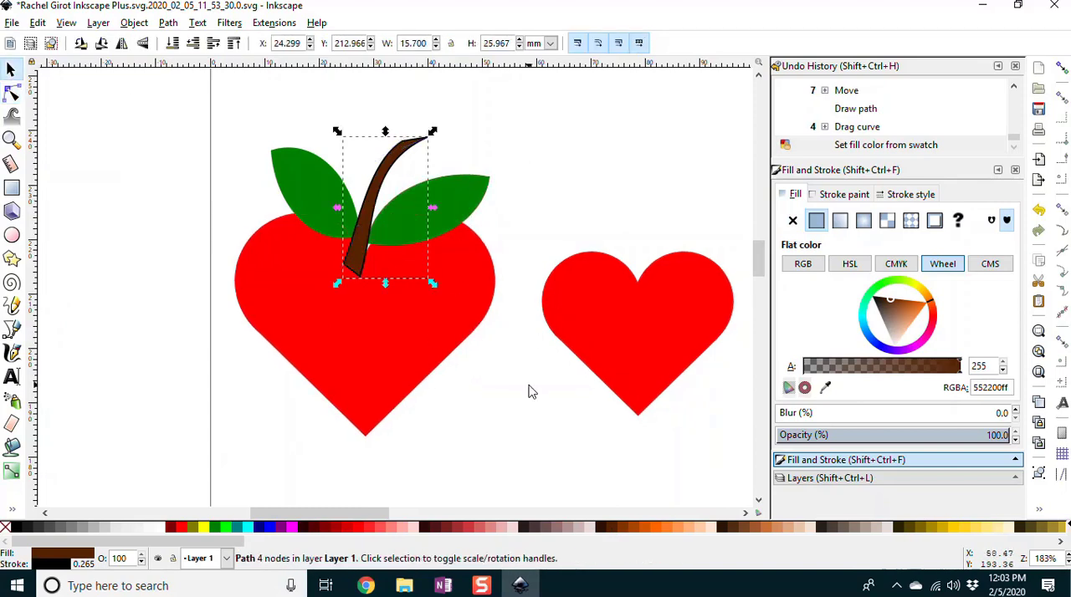
key("Page_Down")
key("Page_Down")
key("Page_Down")
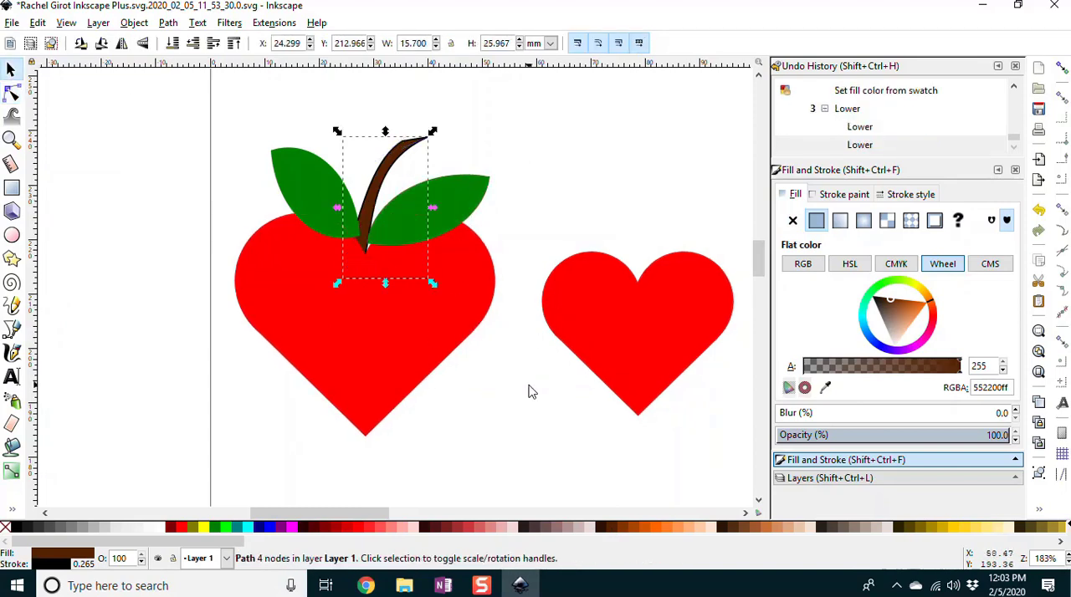
Step: Nudge the stem and both leaves so they meet at the heart's notch, ending with the right leaf selected
left_click_drag(379, 191, 385, 189)
left_click_drag(453, 203, 448, 208)
left_click_drag(347, 220, 358, 225)
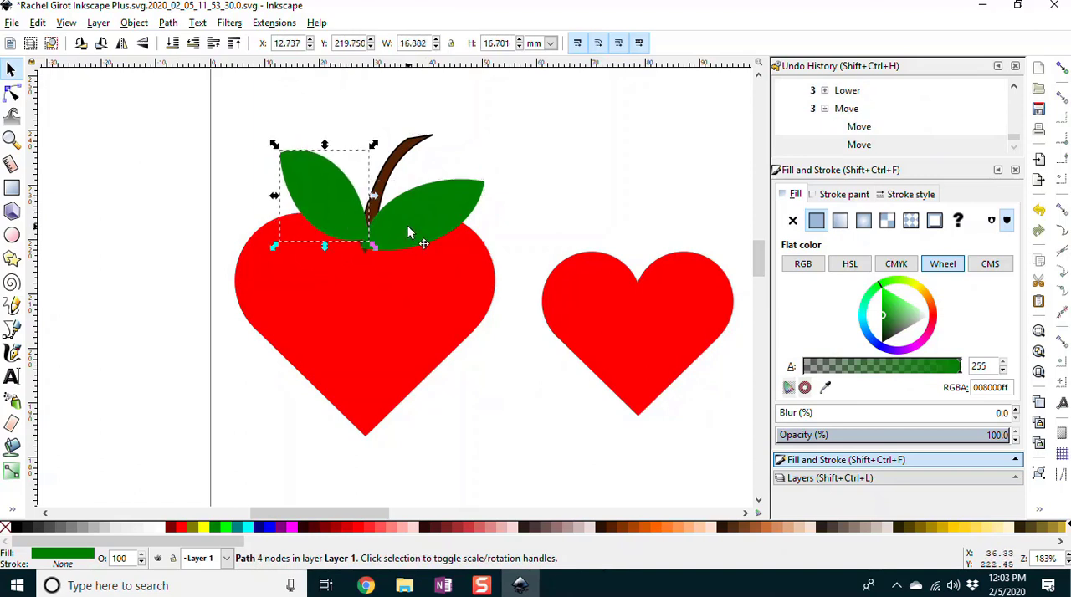
left_click(409, 229)
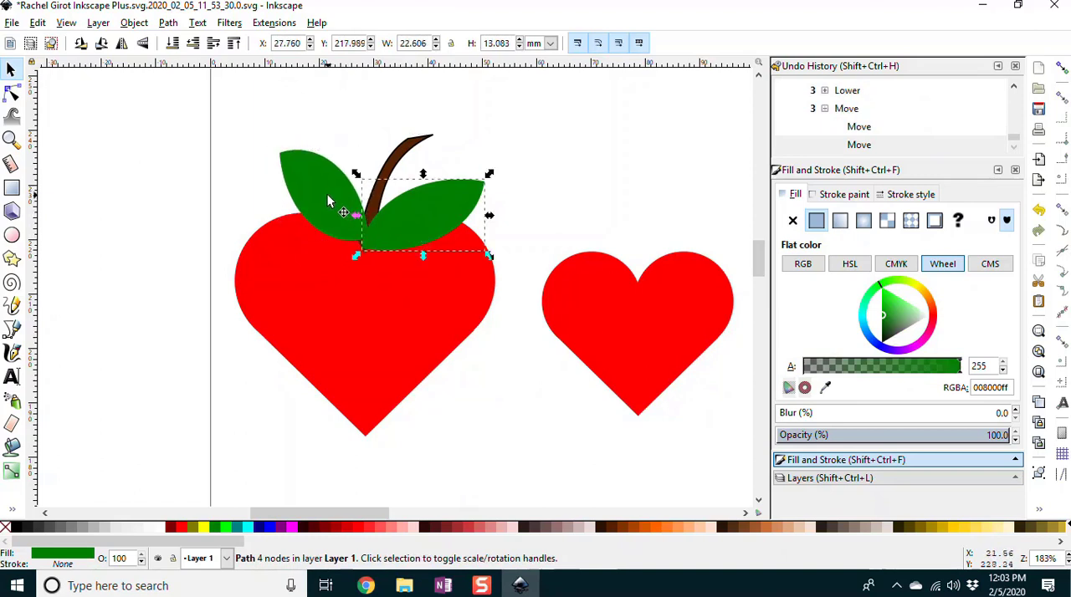
Step: Lower the left leaf two levels so it sits behind the stem and the heart, and clear the selection
left_click(327, 198)
key("Page_Down")
key("Page_Down")
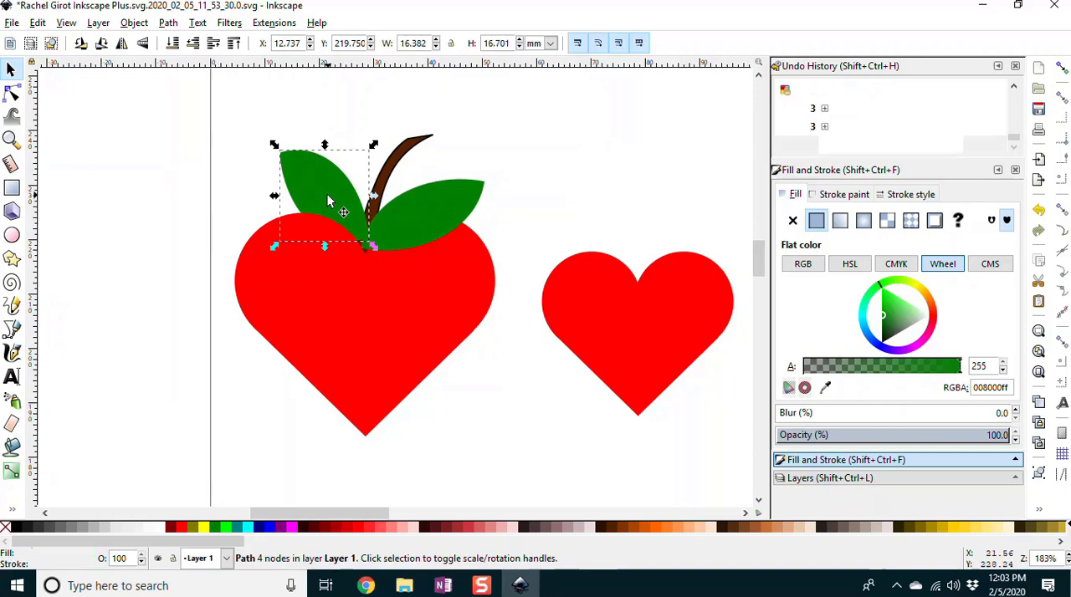
left_click(465, 159)
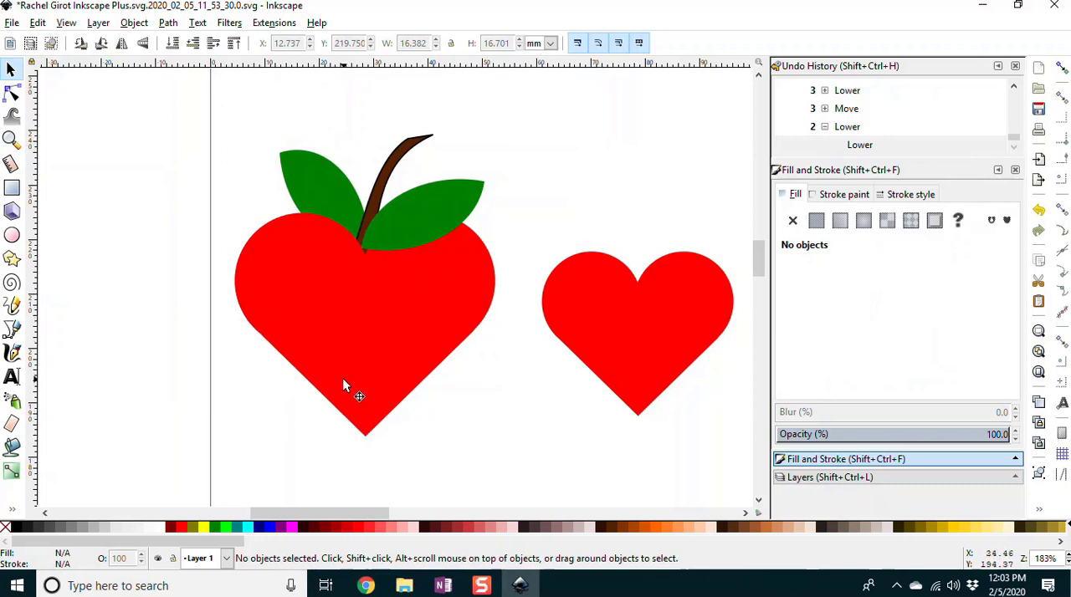
Step: Draw a red ellipse about 25 × 27 mm over the heart's lower-left edge and set its opacity to 100%
left_click(12, 235)
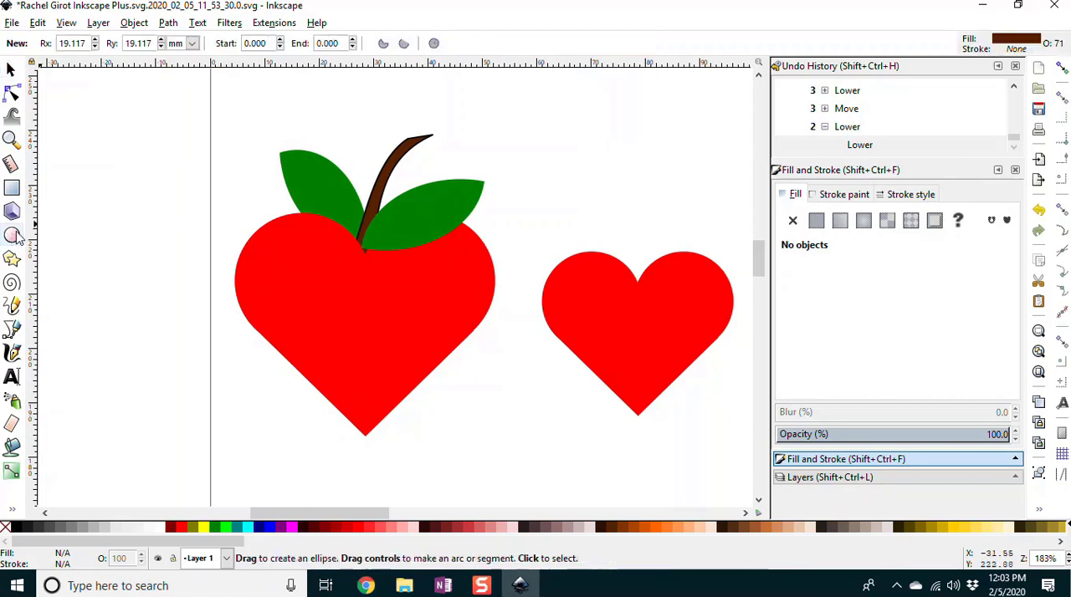
left_click(357, 529)
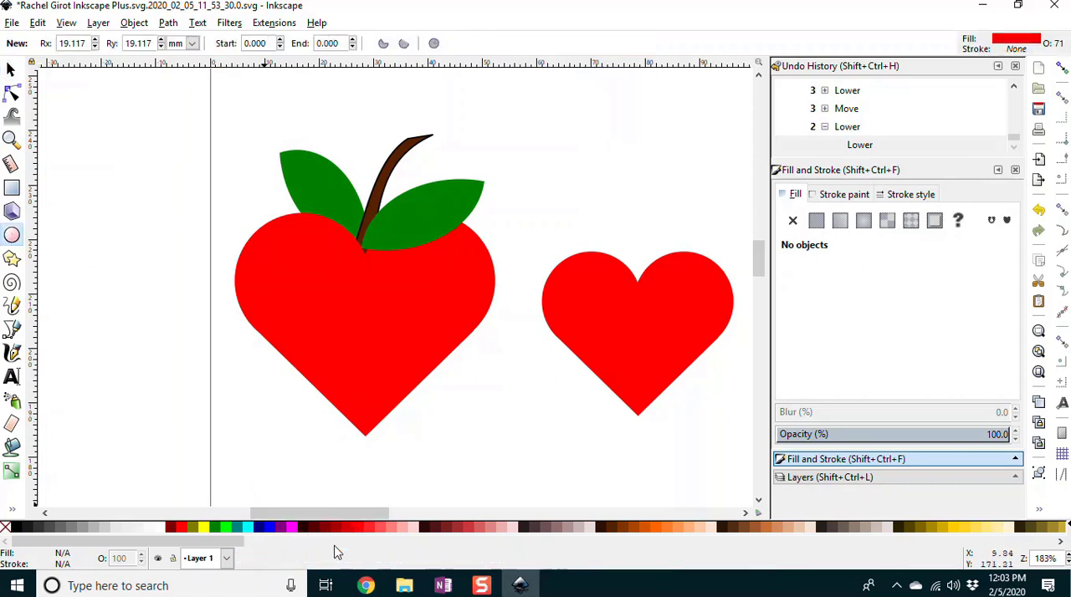
left_click_drag(251, 332, 386, 457)
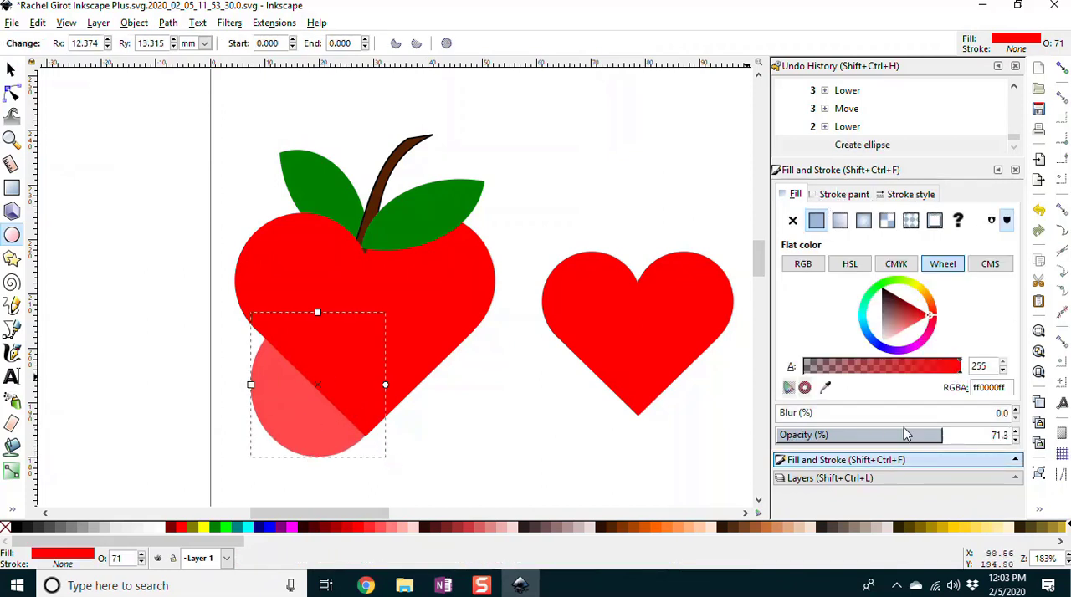
left_click_drag(938, 442, 1017, 438)
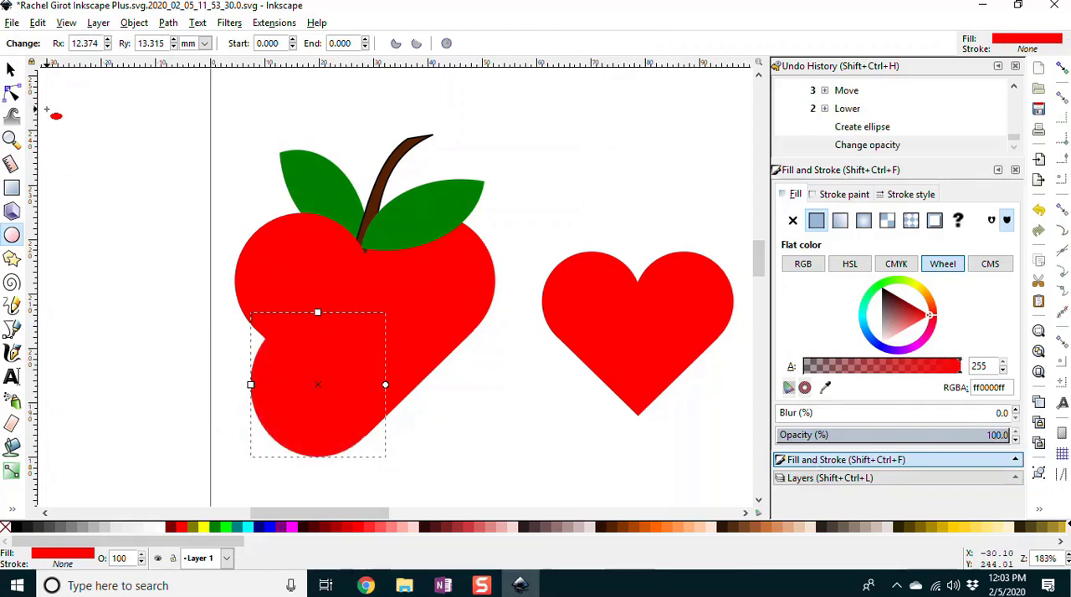
Step: Stretch, tilt and shift the ellipse to about 31 × 42 mm so it rounds out the heart's left side
left_click(11, 70)
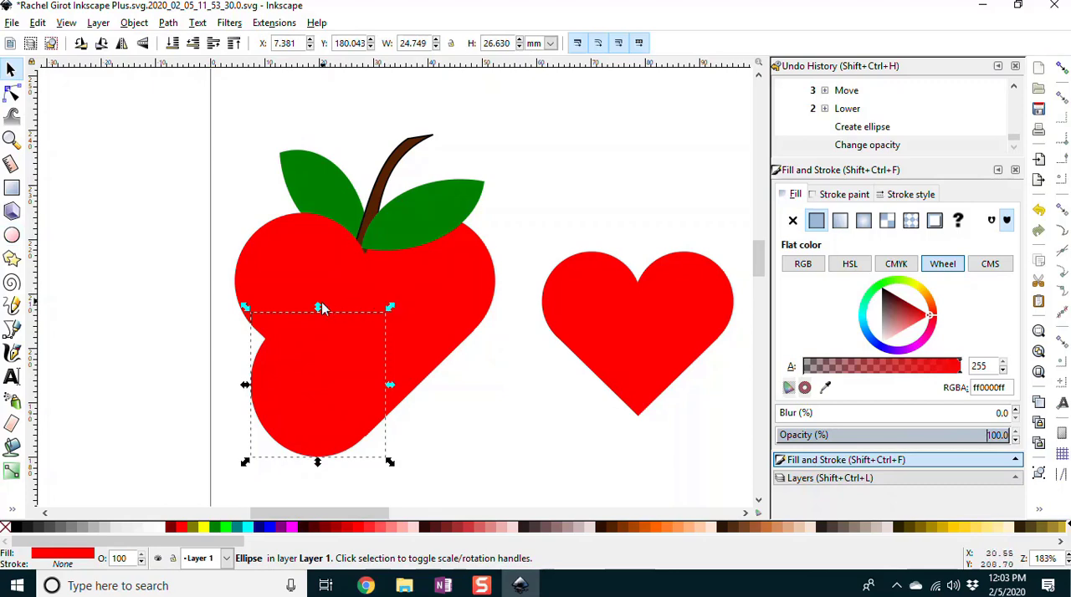
left_click_drag(323, 310, 202, 276)
left_click(282, 281)
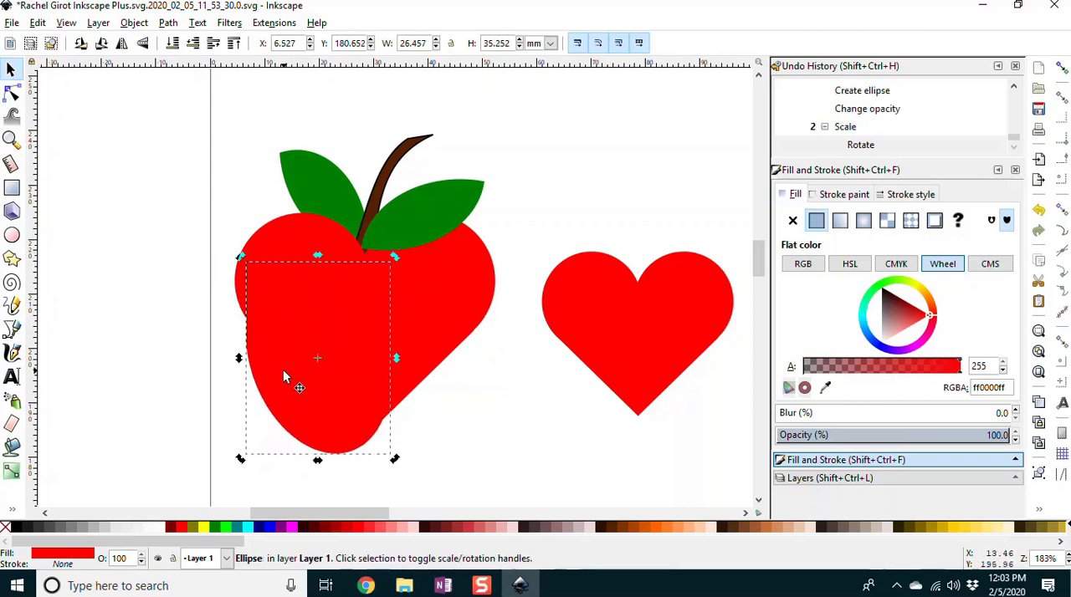
mouse_move(283, 372)
left_mouse_down()
mouse_move(276, 340)
mouse_move(286, 374)
left_mouse_up()
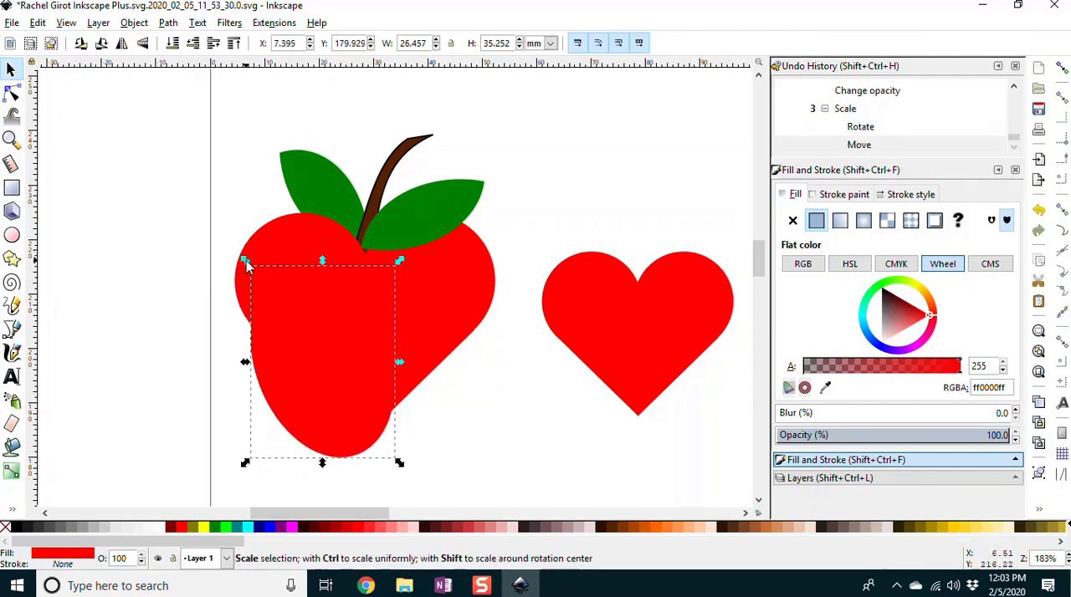
left_click_drag(247, 265, 220, 220)
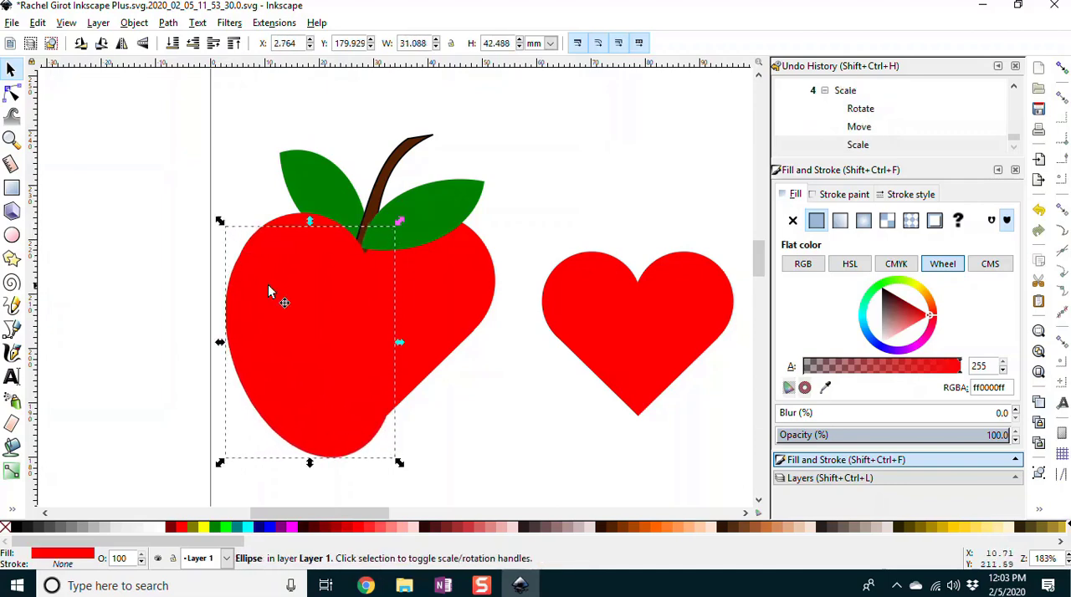
Step: Duplicate the ellipse, flip the copy vertically and move it over the heart's right side
left_click(311, 358)
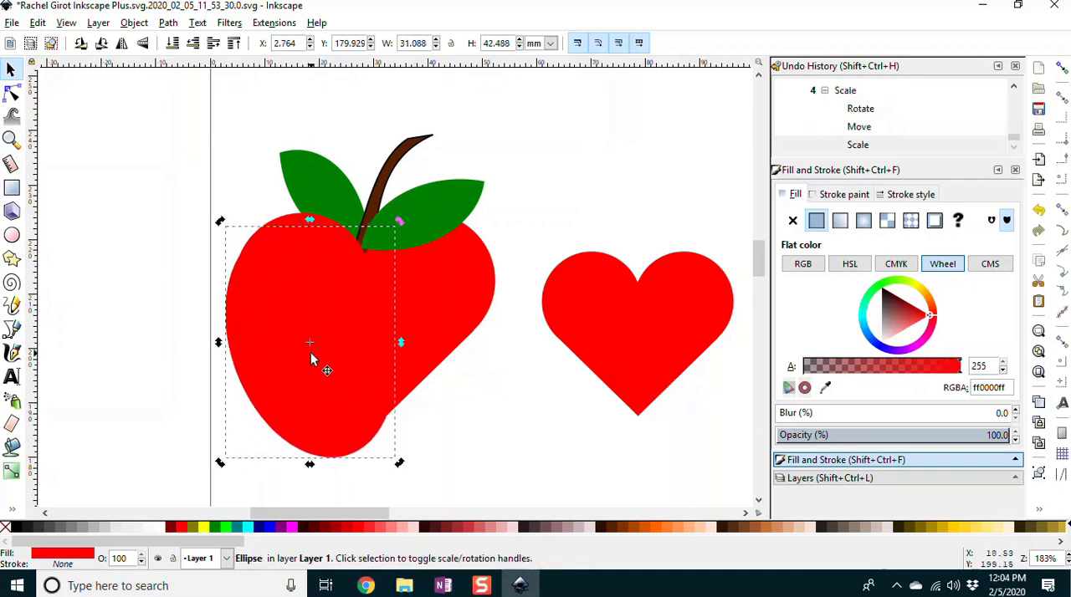
key("ctrl")
key("ctrl+d")
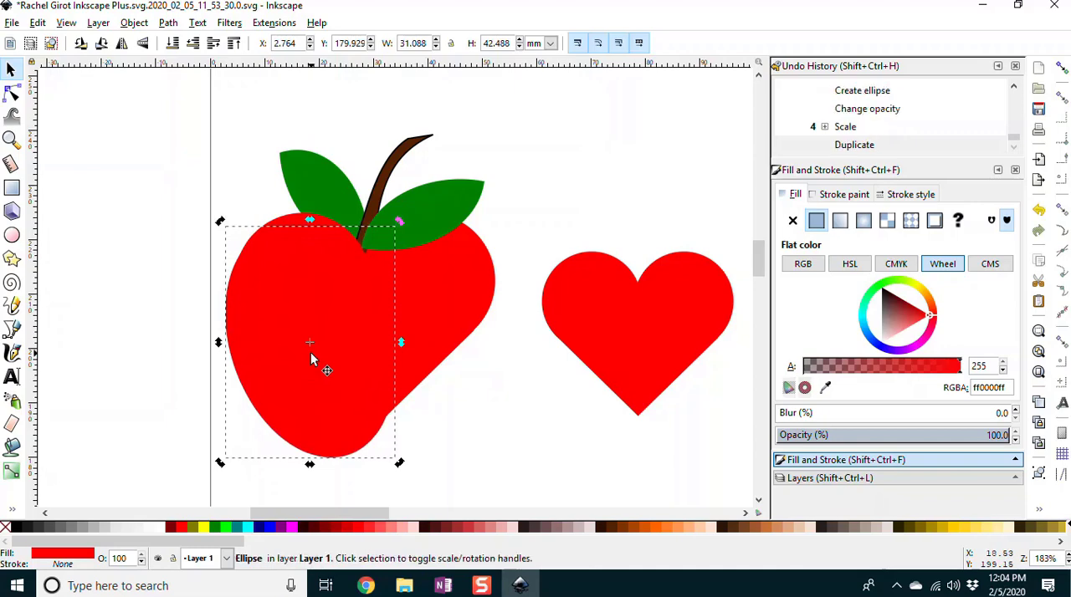
key("v")
left_click_drag(311, 357, 395, 319)
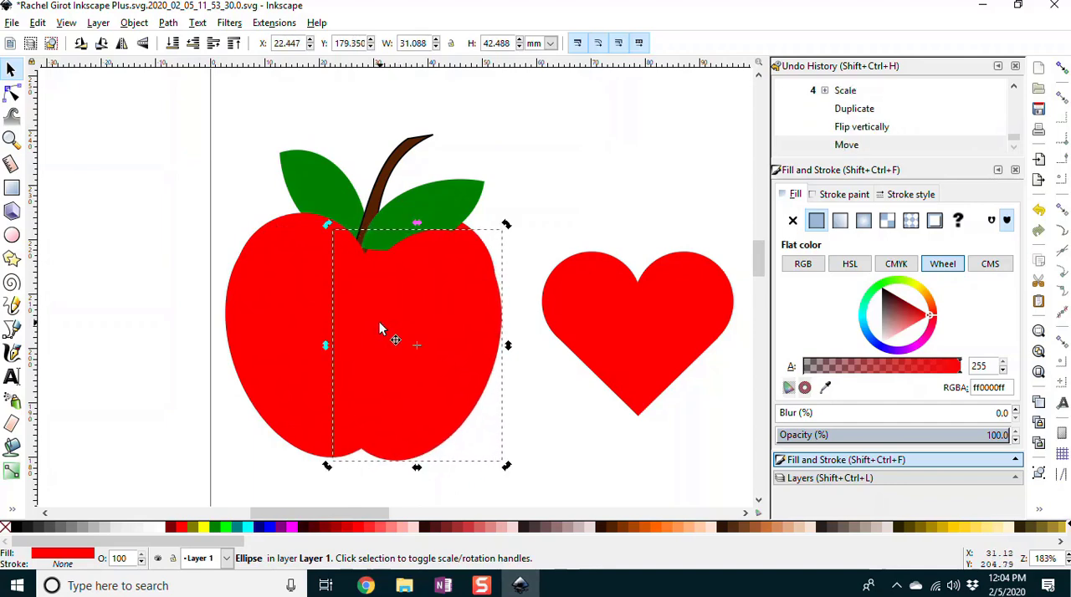
Step: Lower the copied ellipse two levels behind the right leaf and adjust its position to even out the apple's outline
key("Page_Down")
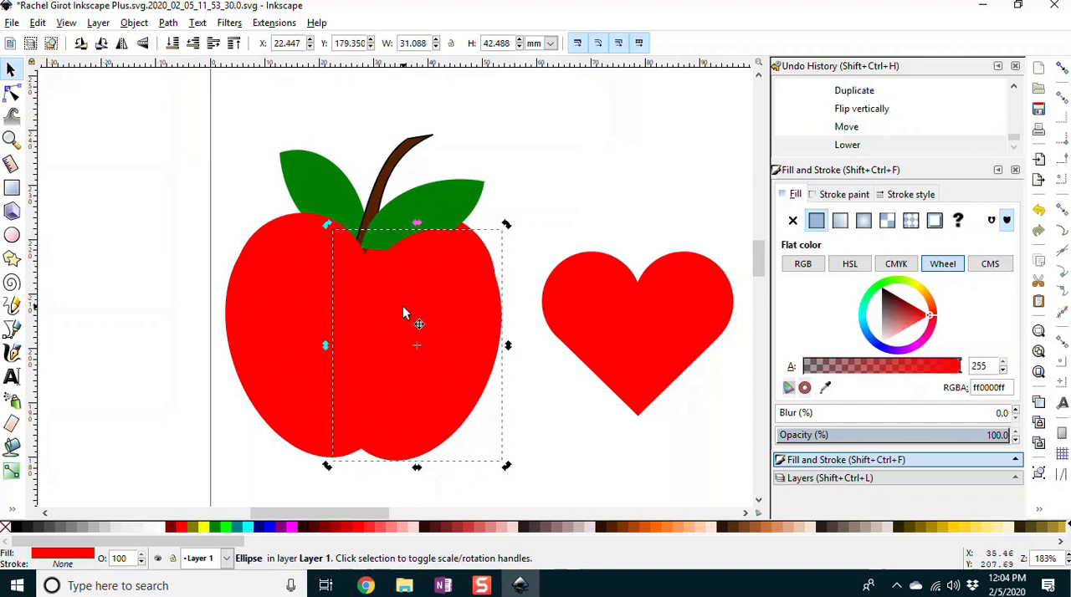
key("Page_Down")
left_click_drag(418, 323, 429, 325)
left_click(594, 426)
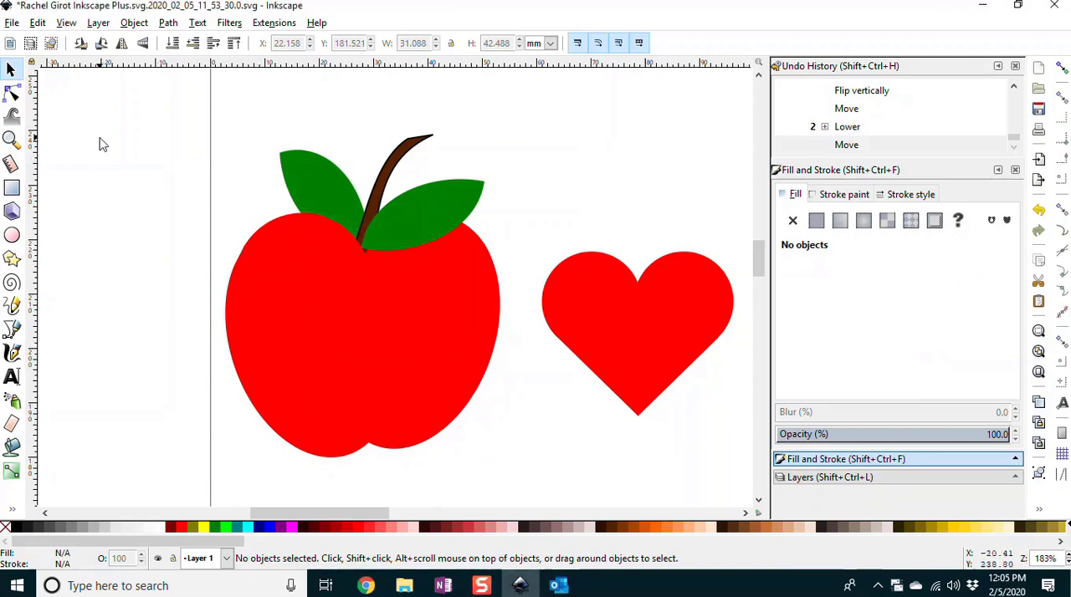
Step: Apply a linear gradient to the bright red heart beside the apple, from near its notch to its bottom tip, with end color #aa0000
key("5")
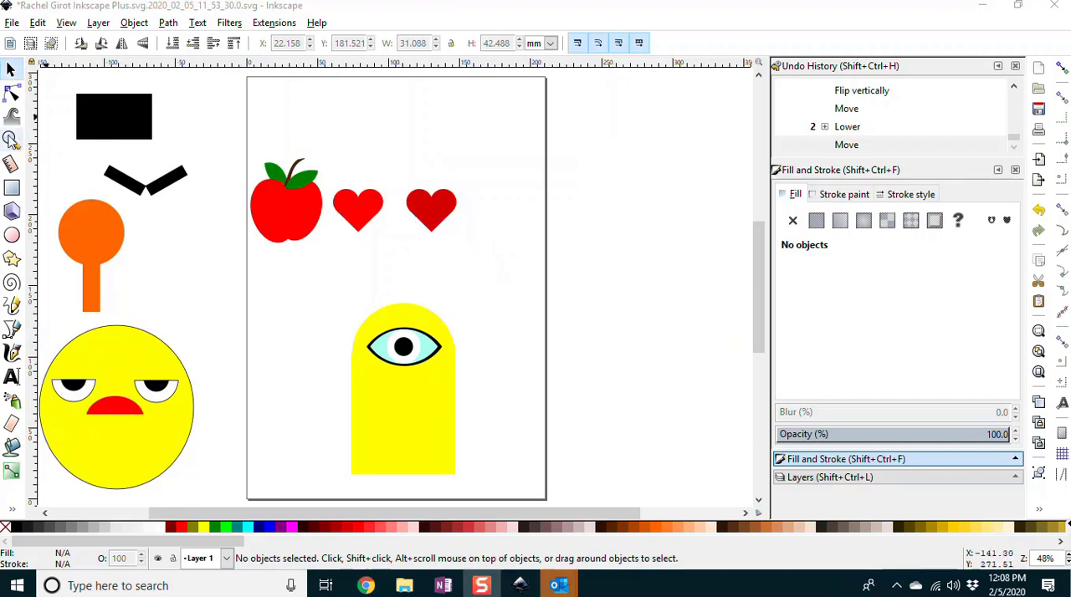
left_click(11, 139)
left_click_drag(324, 169, 396, 250)
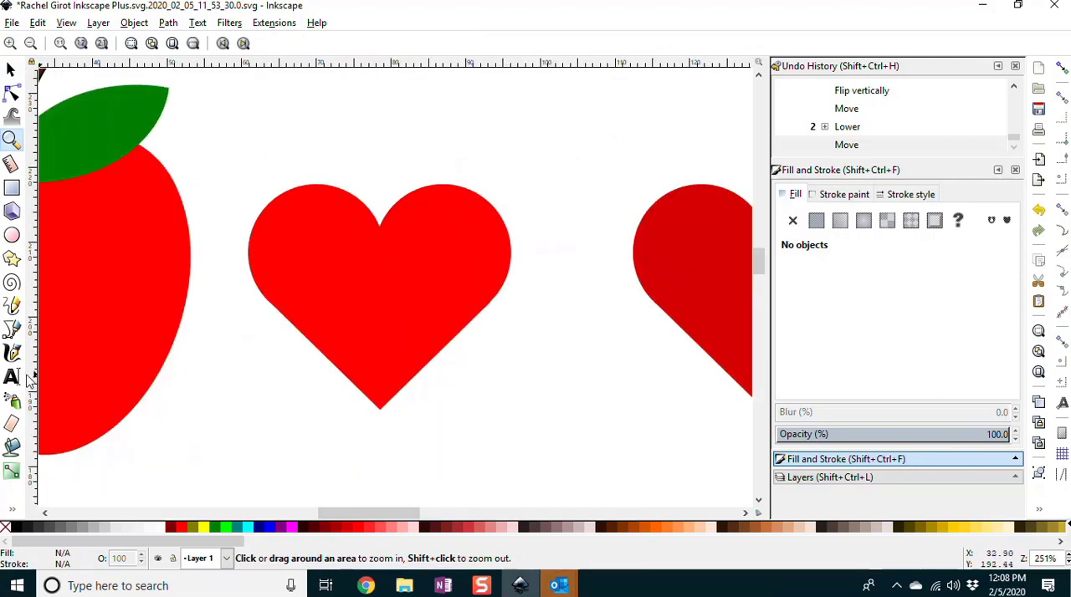
left_click(12, 508)
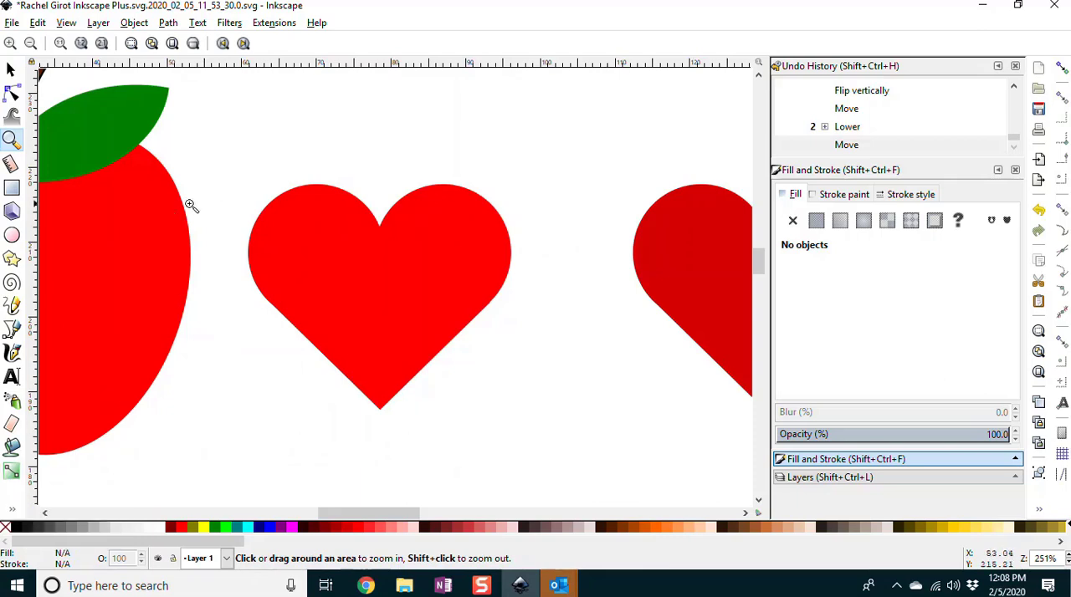
left_click(225, 189)
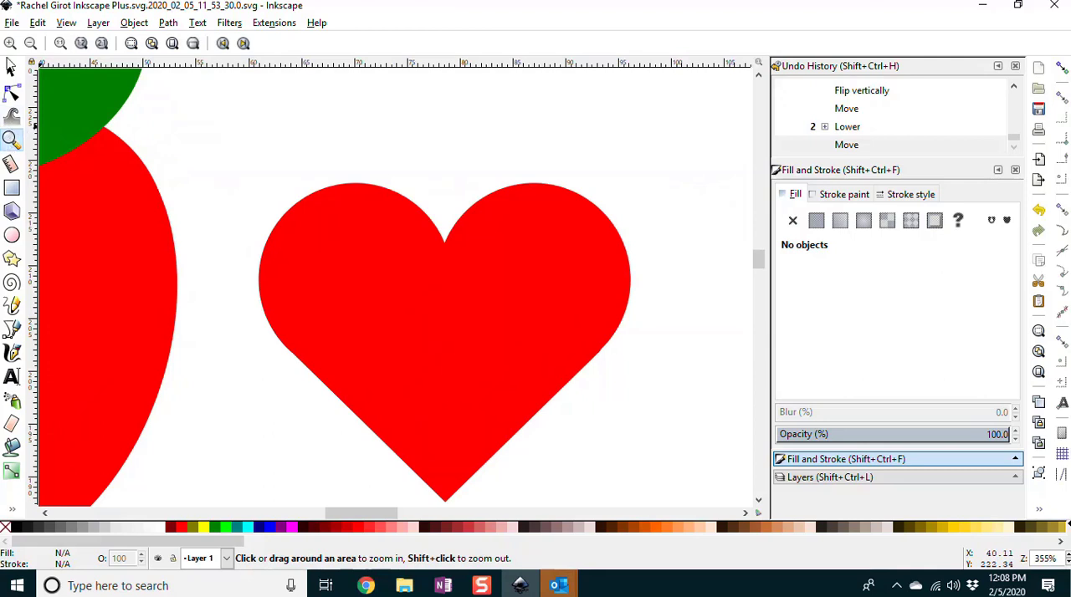
left_click(12, 69)
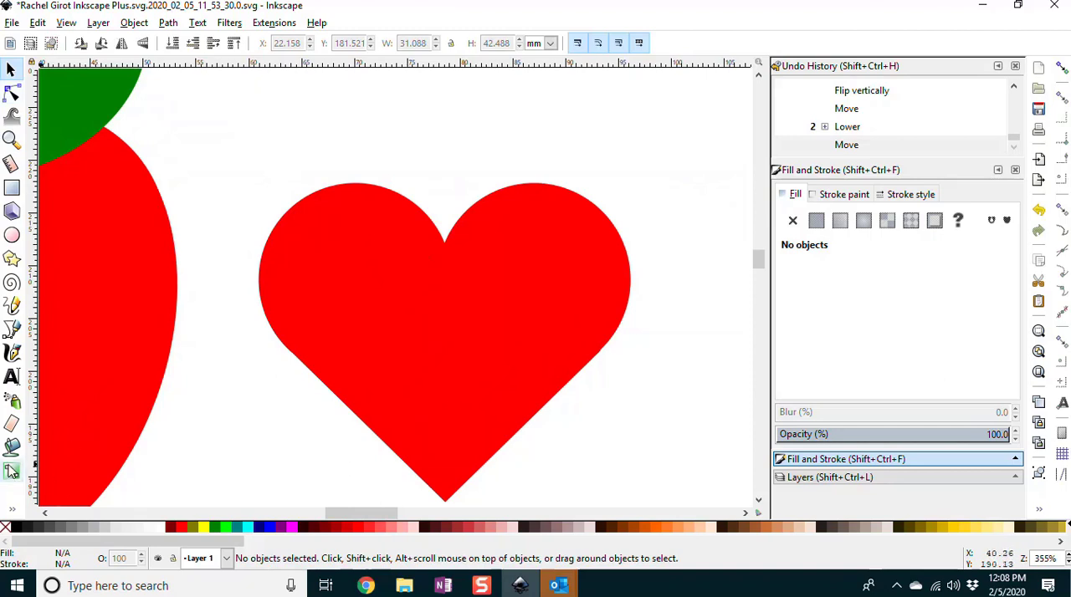
key("ctrl+minus")
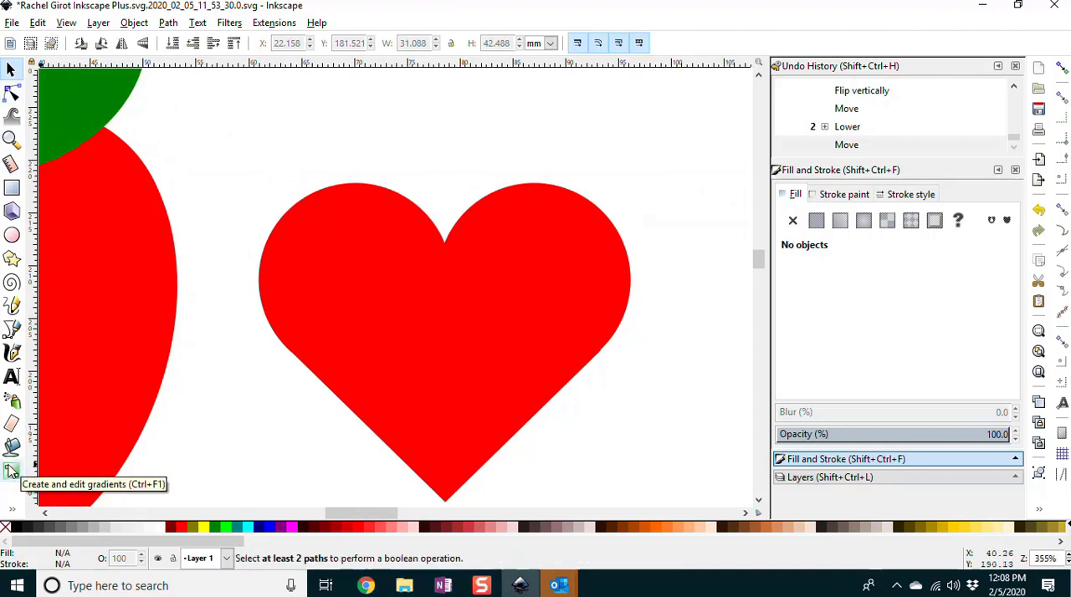
key("ctrl+minus")
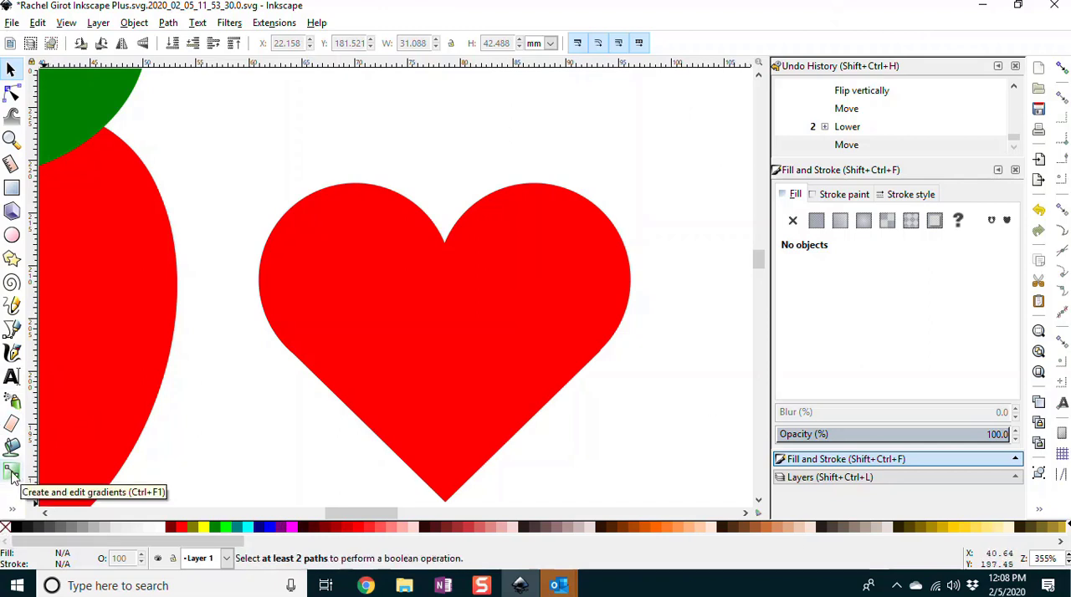
mouse_move(760, 259)
left_mouse_down()
mouse_move(760, 273)
mouse_move(760, 261)
left_mouse_up()
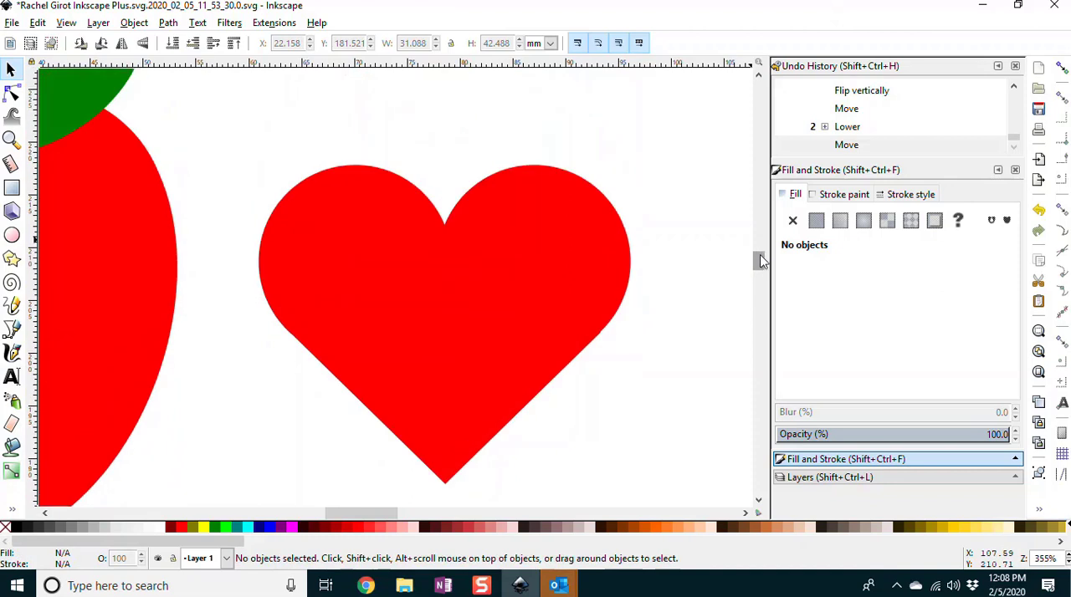
left_click(12, 470)
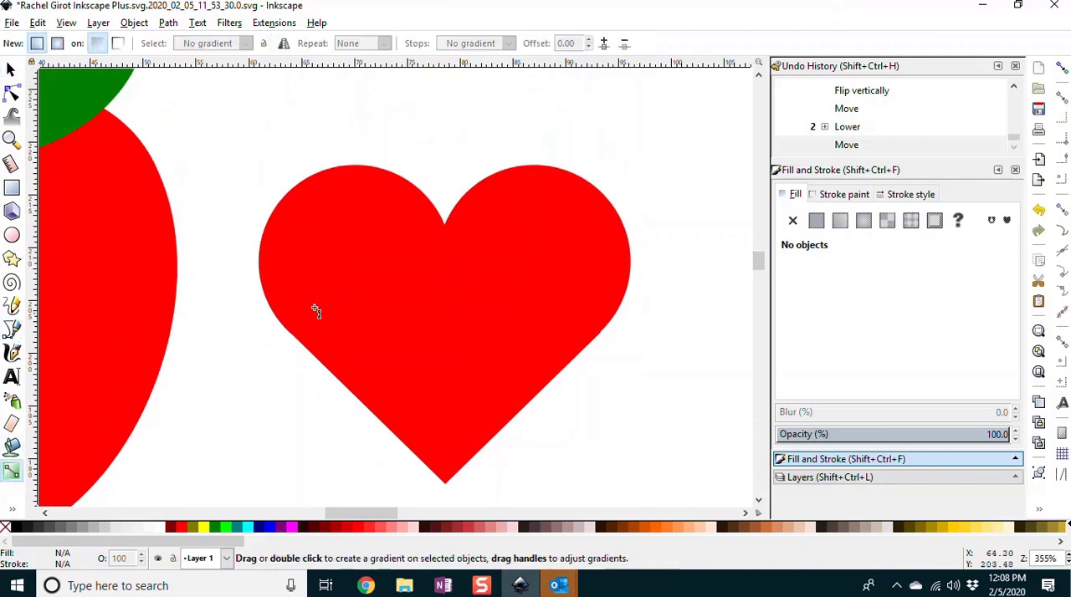
left_click(398, 210)
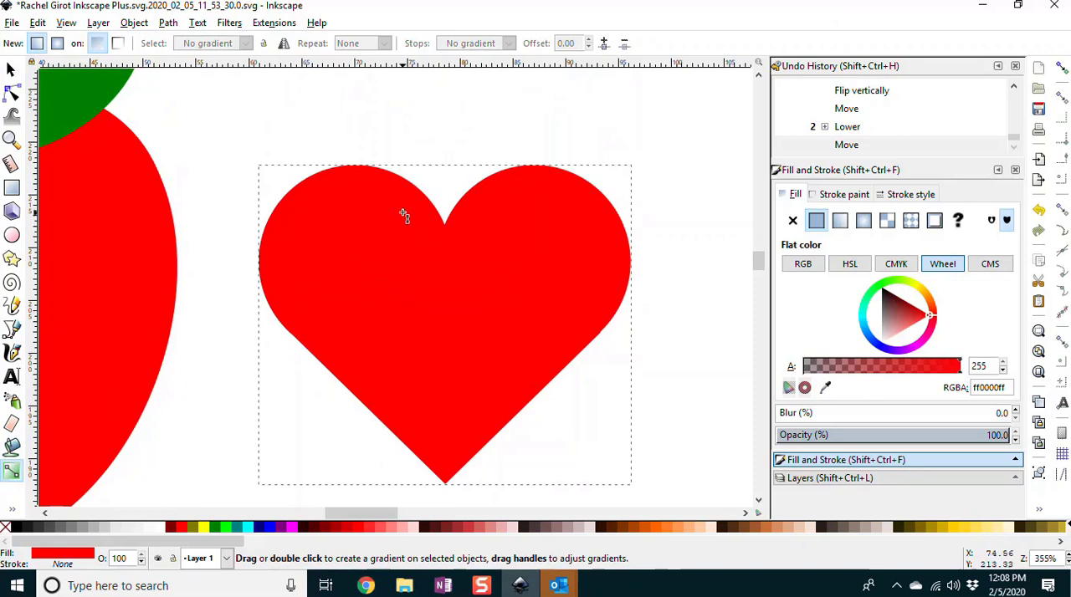
mouse_move(401, 219)
left_mouse_down()
mouse_move(407, 280)
mouse_move(329, 360)
mouse_move(318, 418)
mouse_move(354, 435)
mouse_move(455, 435)
mouse_move(443, 413)
mouse_move(461, 416)
mouse_move(424, 407)
mouse_move(449, 414)
mouse_move(438, 395)
mouse_move(450, 535)
mouse_move(461, 440)
mouse_move(475, 483)
mouse_move(426, 263)
mouse_move(480, 447)
mouse_move(450, 380)
left_mouse_up()
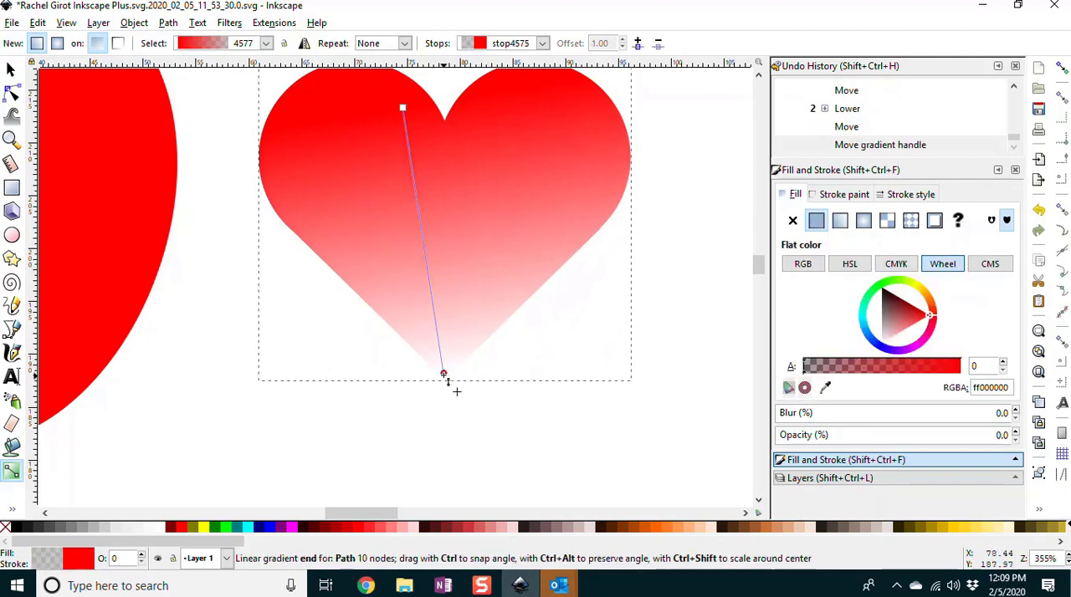
left_click(337, 528)
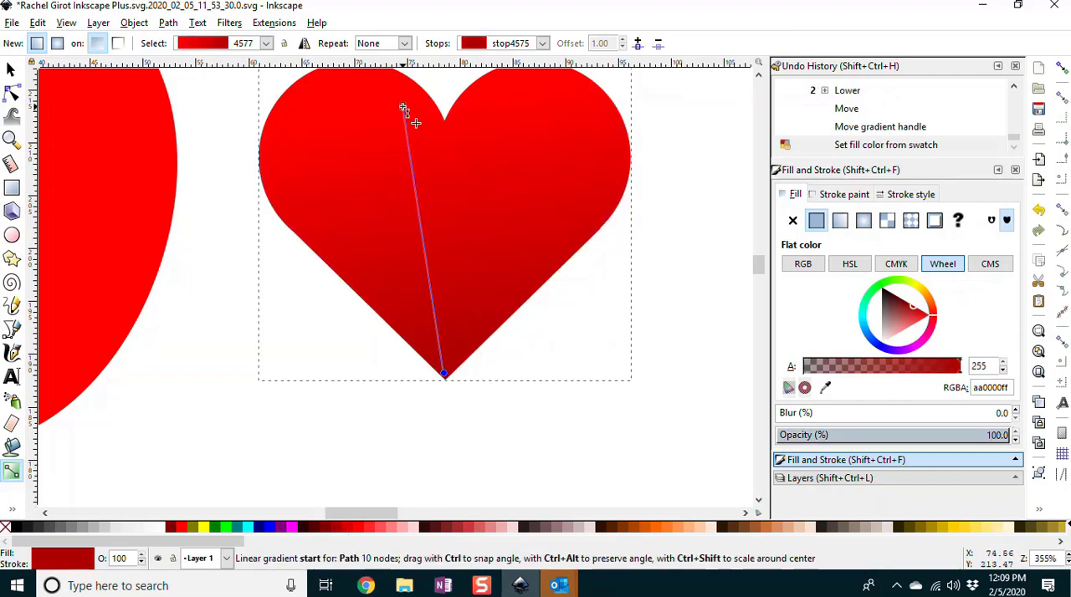
Step: Move the gradient's start handle further down and try #ff5555 on the start stop before returning it to red #ff0000
mouse_move(402, 107)
left_mouse_down()
mouse_move(416, 166)
mouse_move(400, 123)
left_mouse_up()
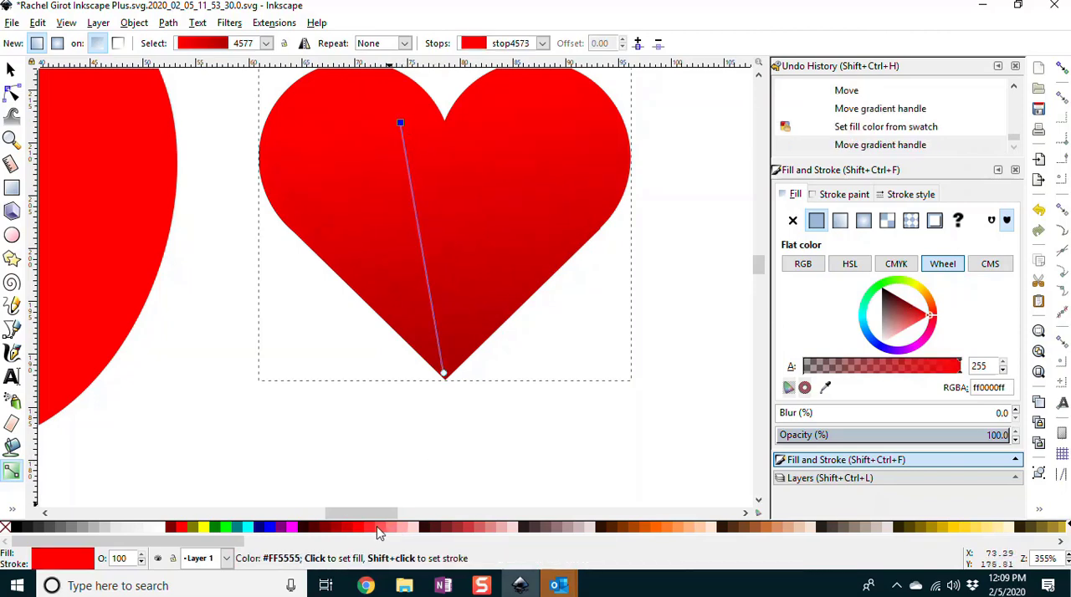
left_click(378, 532)
left_click_drag(400, 123, 404, 145)
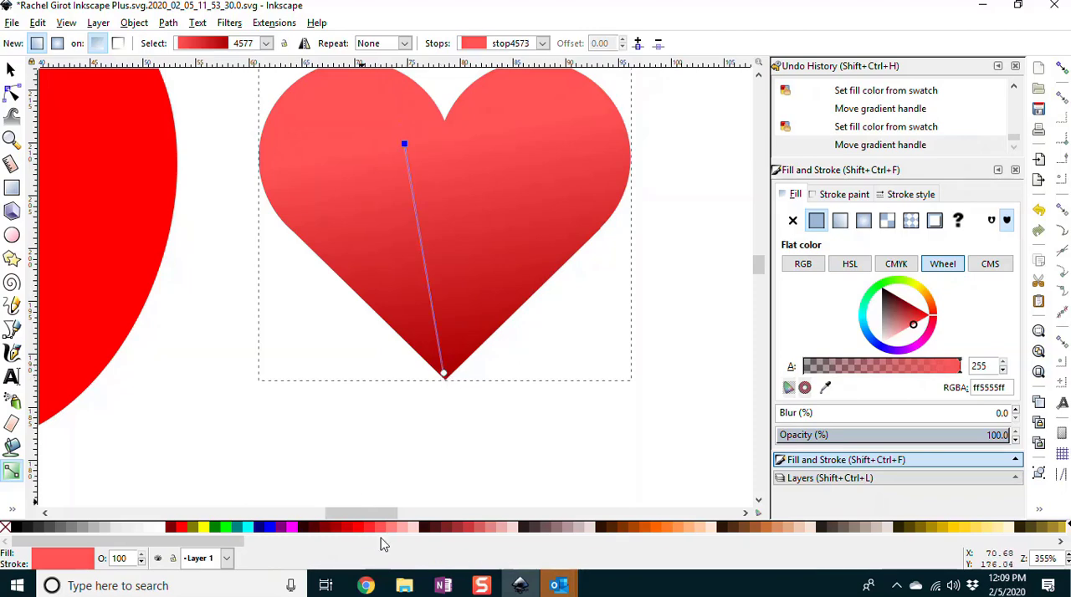
left_click(361, 529)
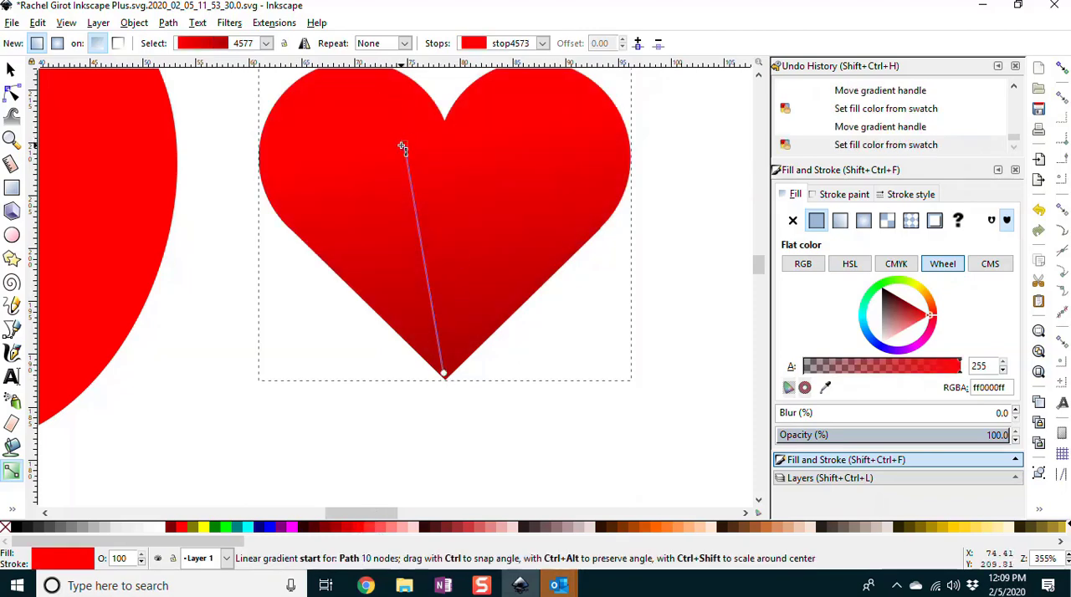
Step: Add a stop at offset 0.33 on the heart's gradient line and color it #d40000
left_click(404, 144)
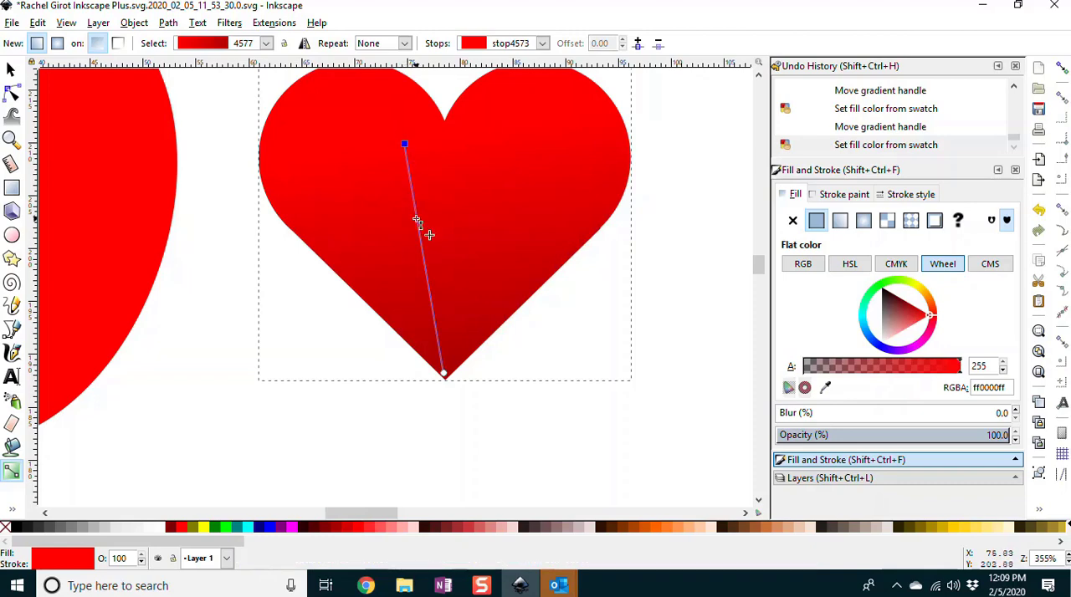
double_click(416, 220)
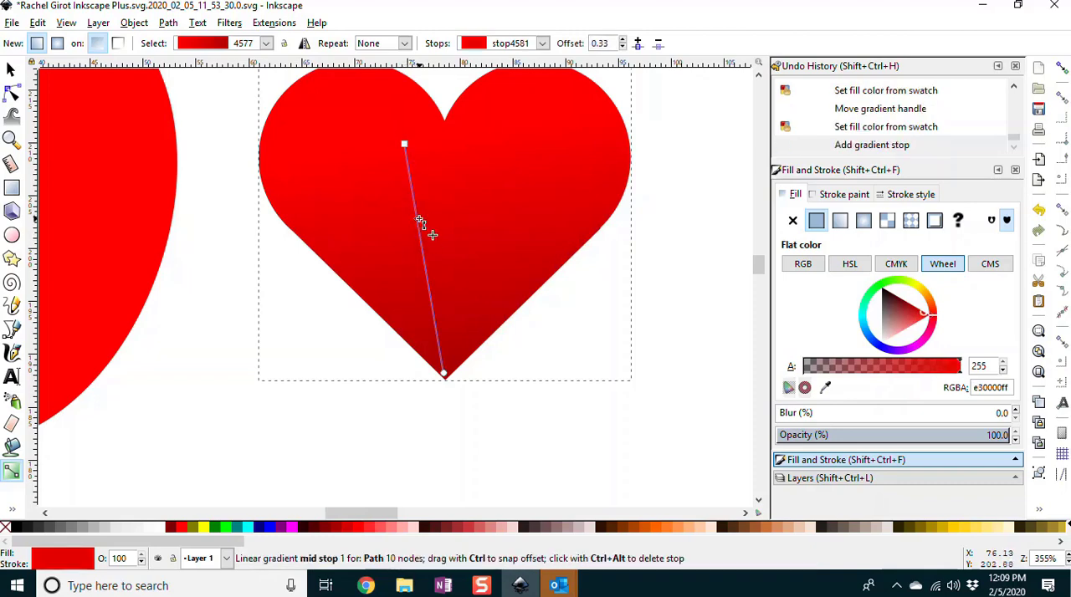
left_click(346, 528)
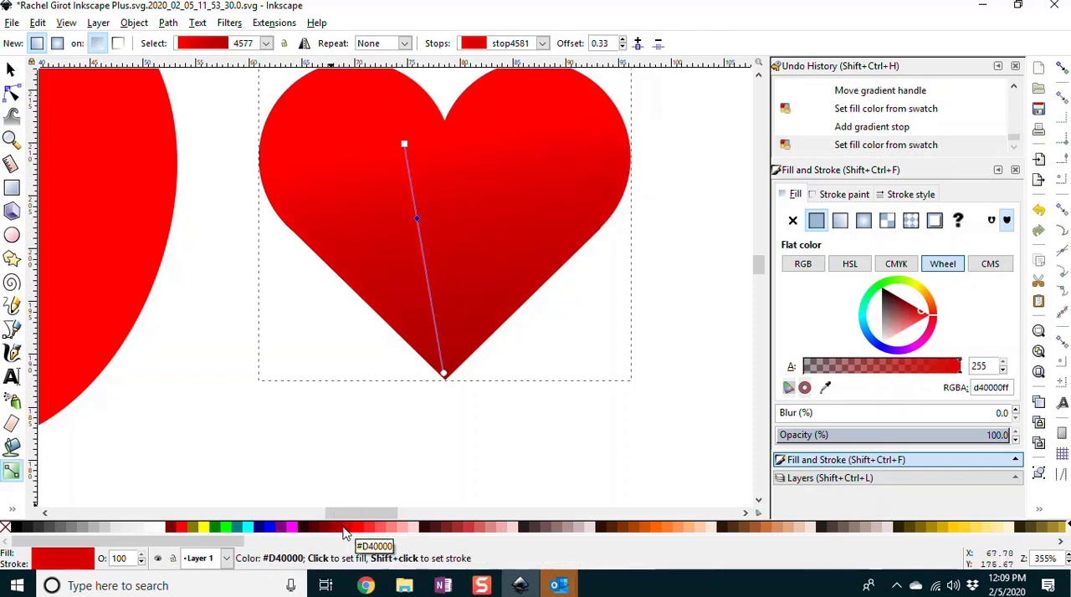
Step: Set the gradient's end stop to dark red #800000 and shift the start handle slightly toward the heart's center
left_click(444, 375)
left_click(325, 529)
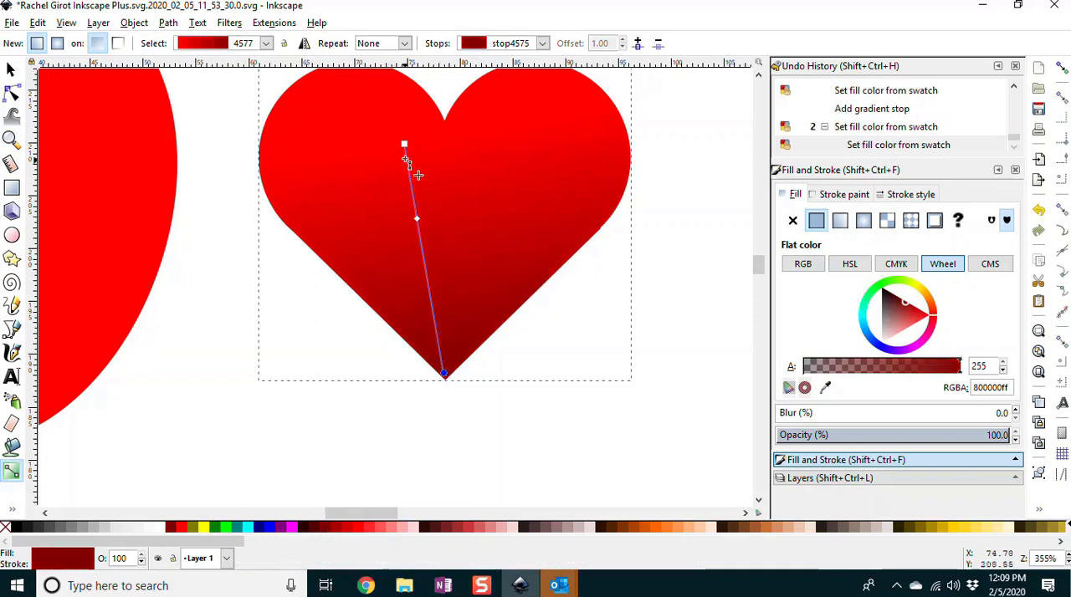
mouse_move(404, 145)
left_mouse_down()
mouse_move(403, 127)
mouse_move(409, 157)
left_mouse_up()
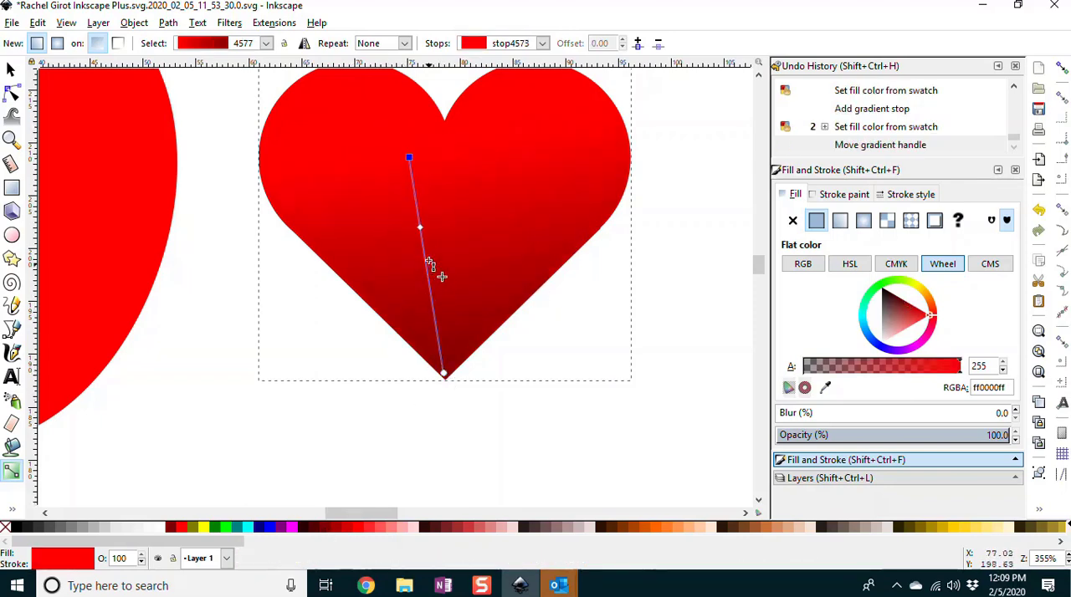
Step: Move the heart gradient's middle stop to offset 0.49 and its start handle to the centerline just below the notch
left_click_drag(420, 227, 426, 265)
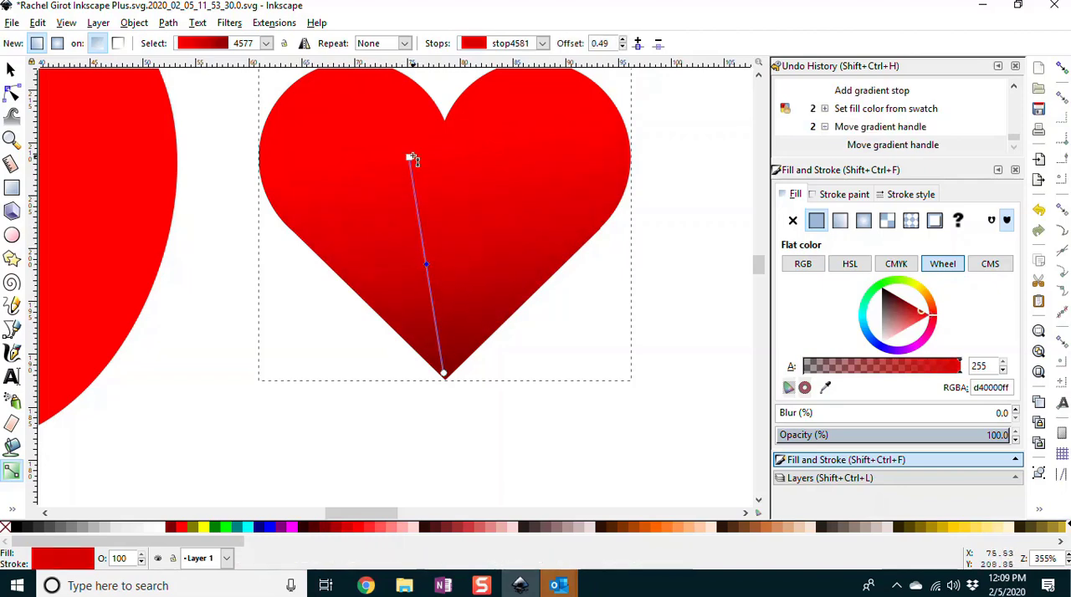
left_click_drag(410, 157, 442, 142)
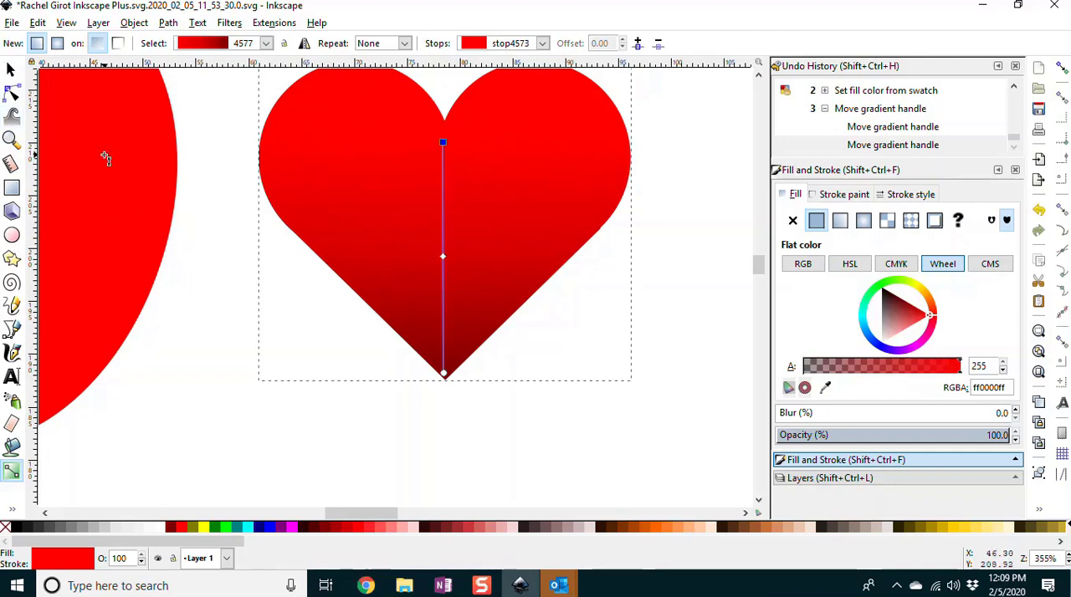
key("5")
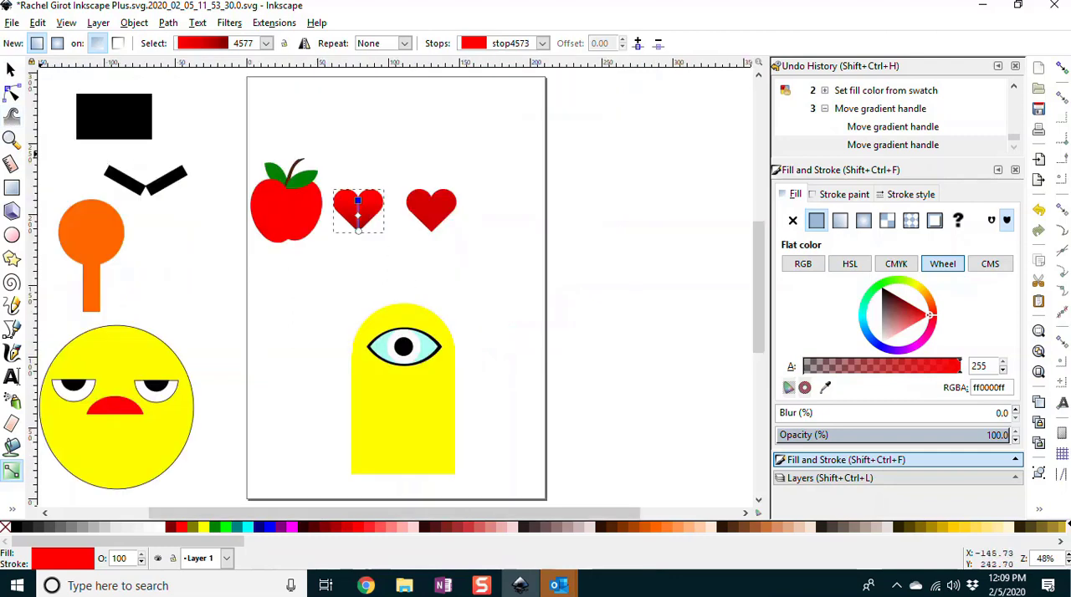
key("s")
left_click(616, 256)
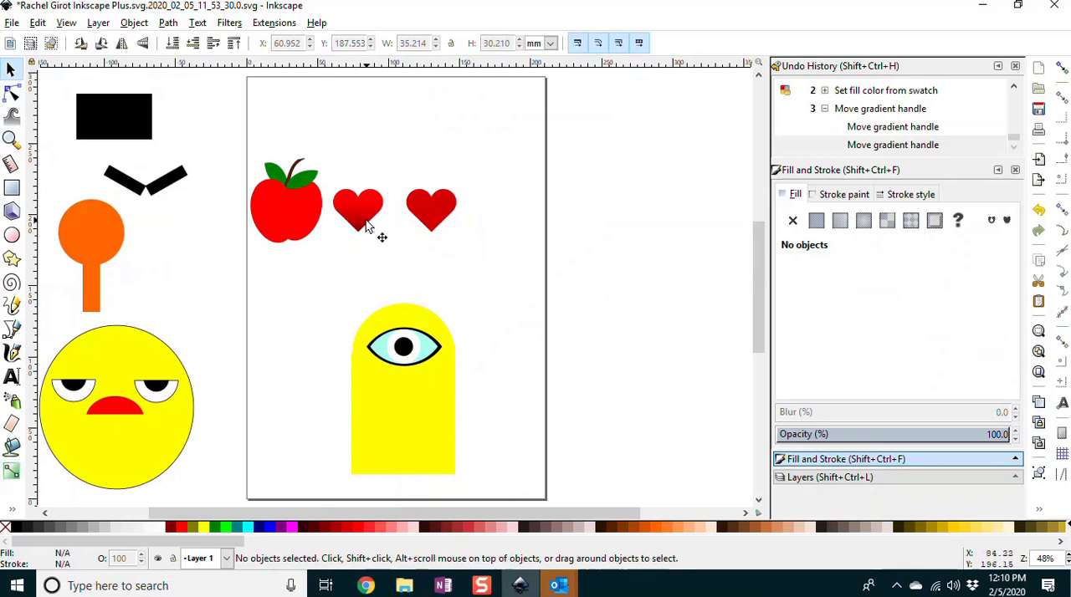
Step: Draw a dark red five-cornered star above the hearts and reset its shape parameters to the defaults
left_click(11, 260)
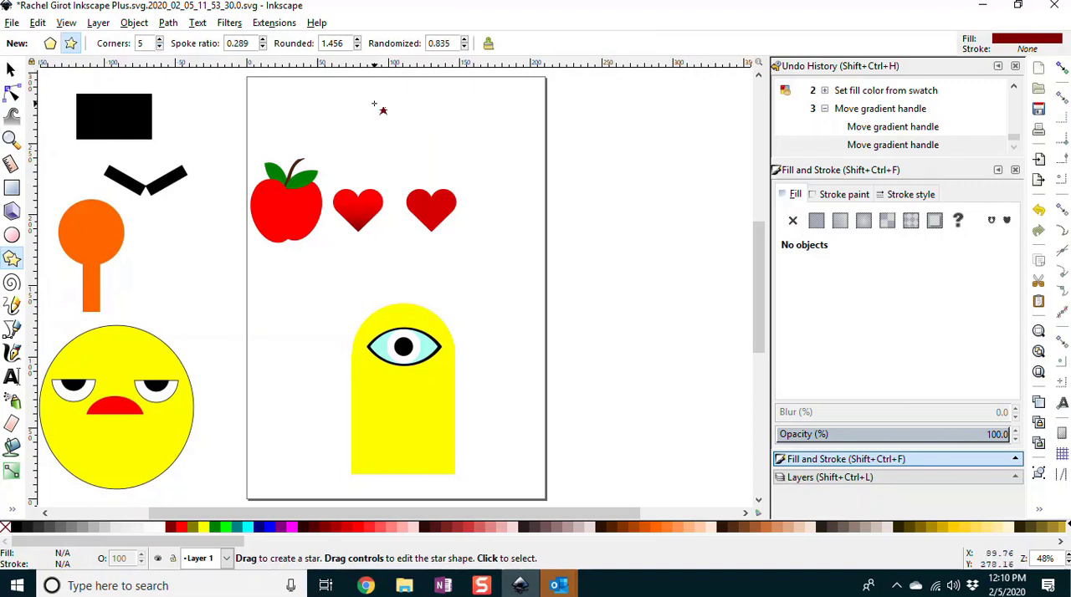
left_click_drag(381, 107, 402, 140)
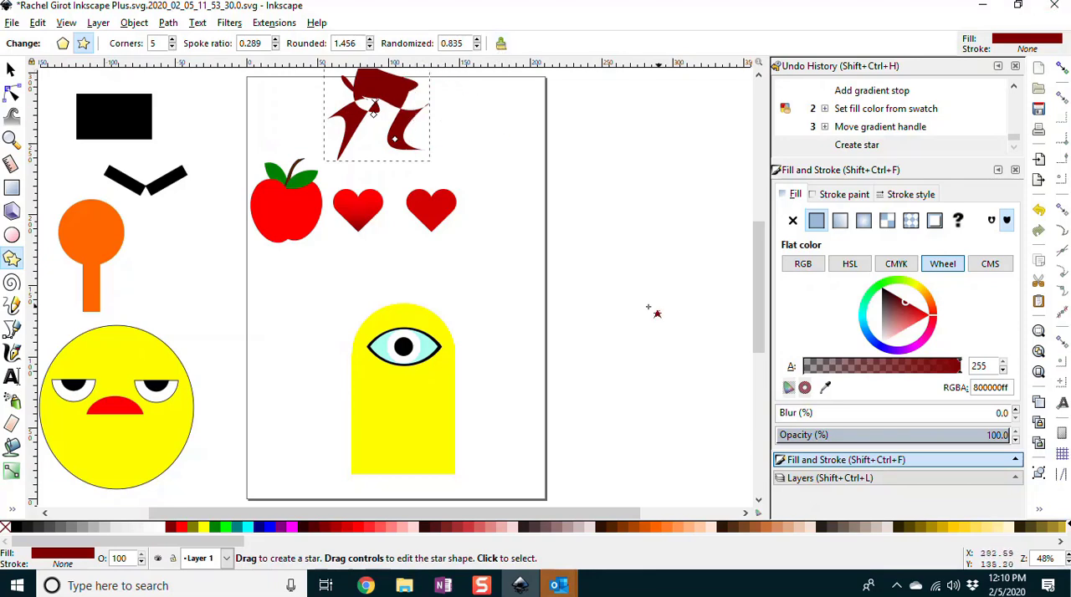
left_click(500, 44)
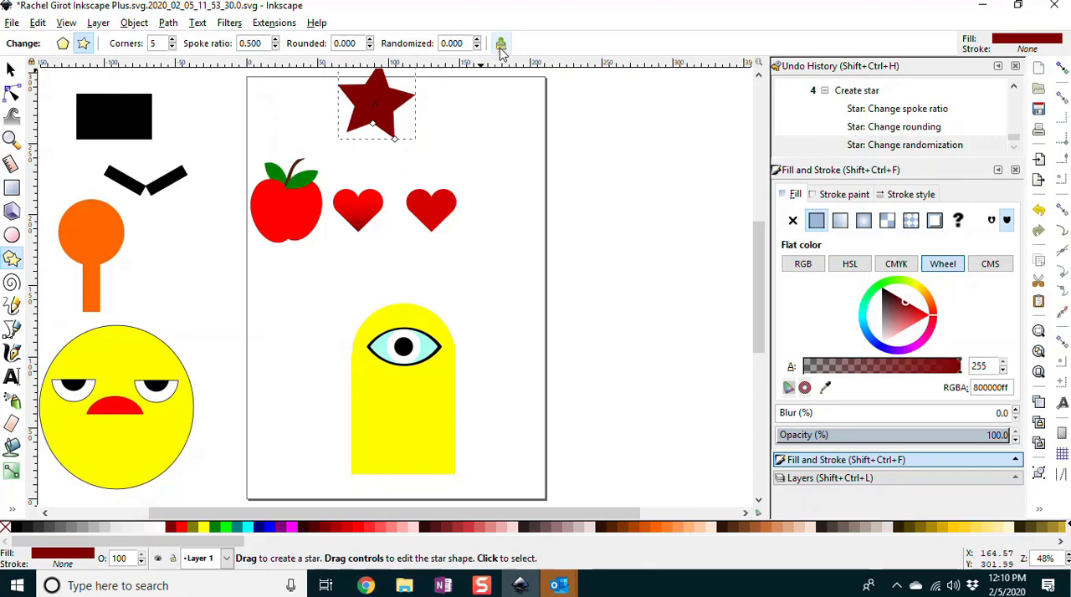
Step: Save the document, and move the star down so it sits fully on the page above the hearts
left_click(11, 23)
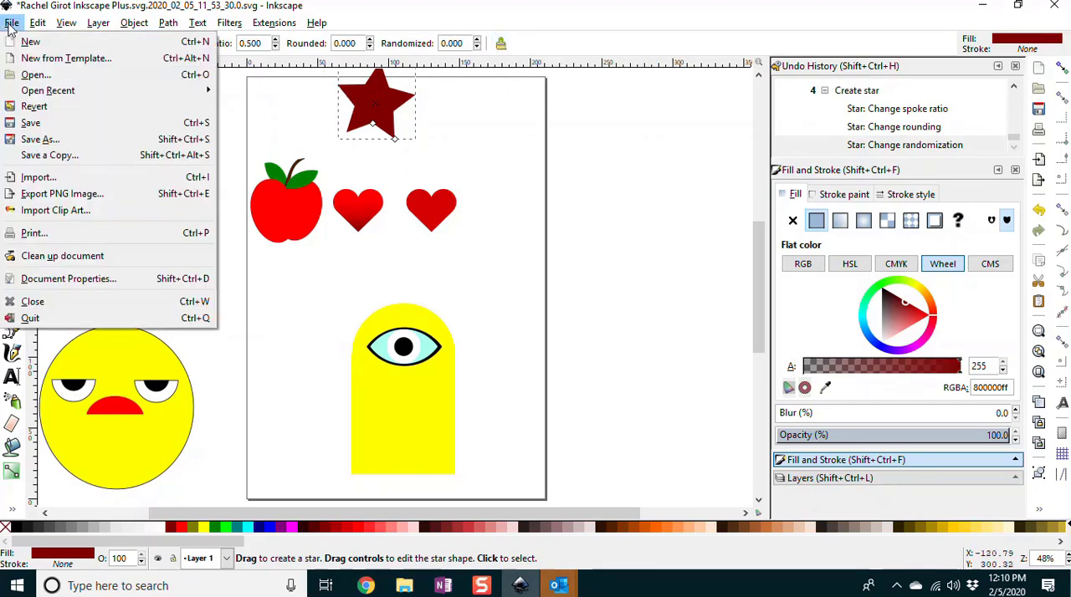
left_click(32, 123)
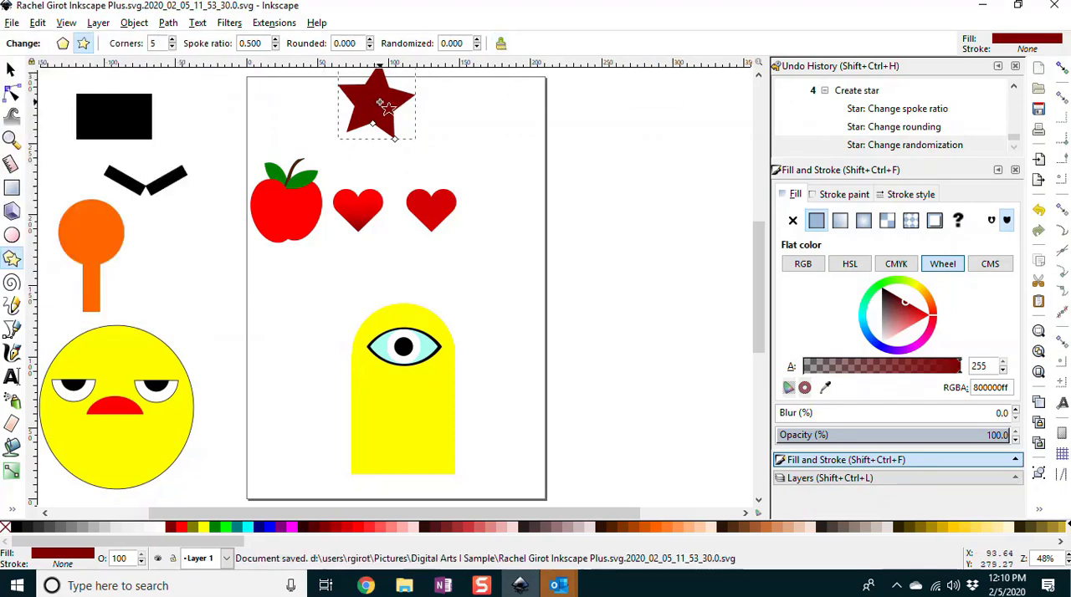
left_click(11, 69)
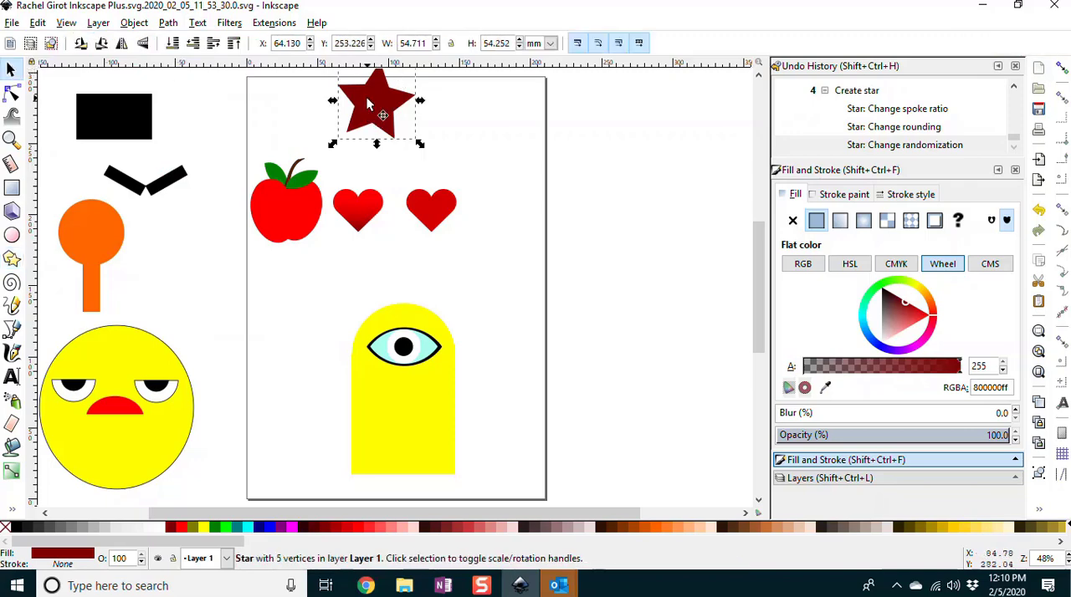
left_click_drag(368, 103, 385, 128)
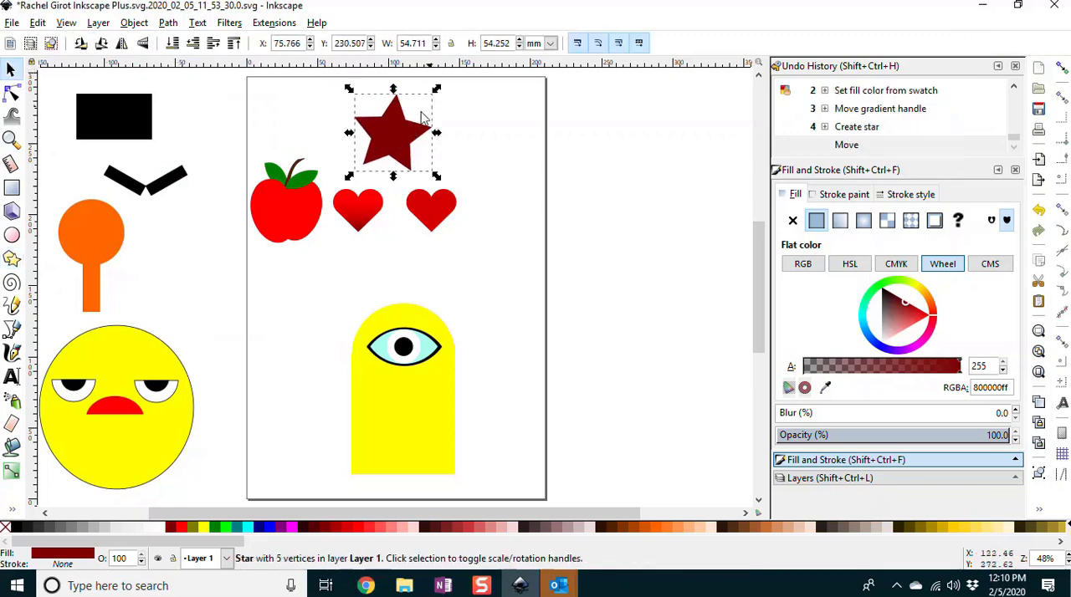
left_click(438, 96)
left_click(402, 124)
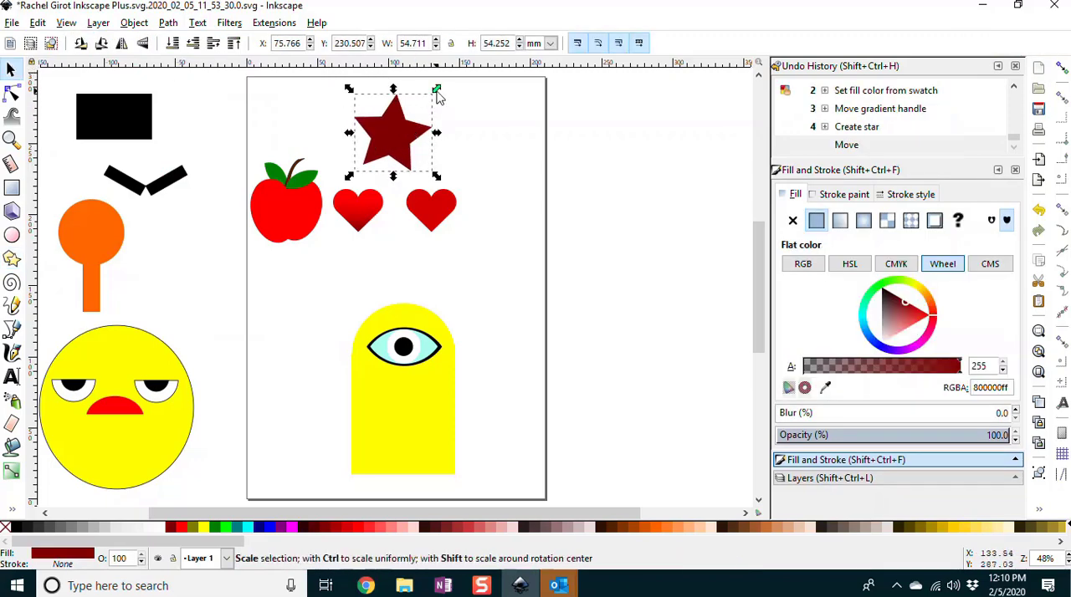
left_click_drag(436, 95, 433, 95)
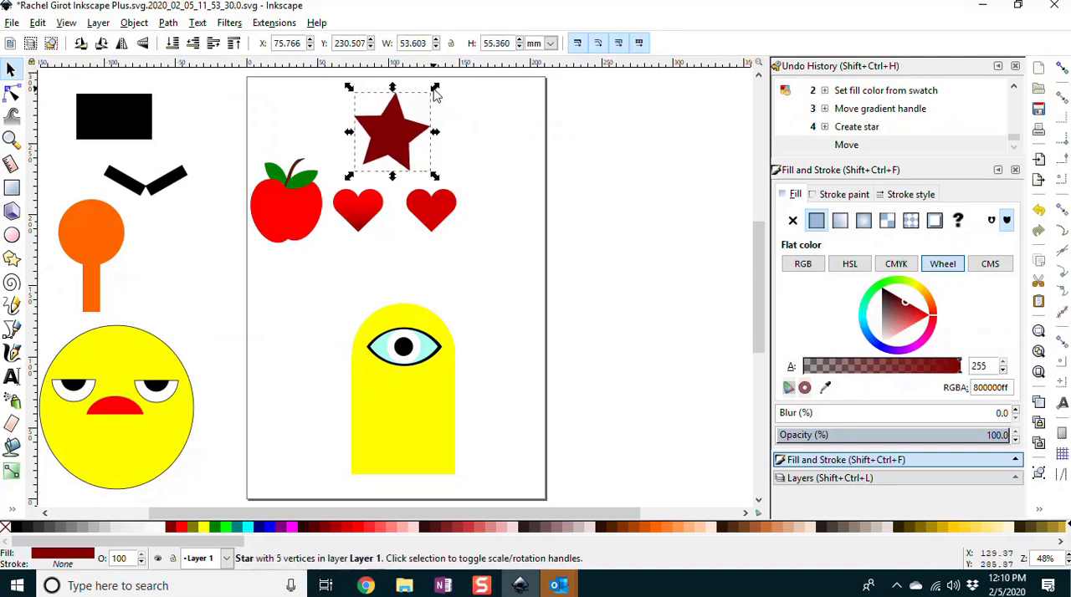
key("ctrl+z")
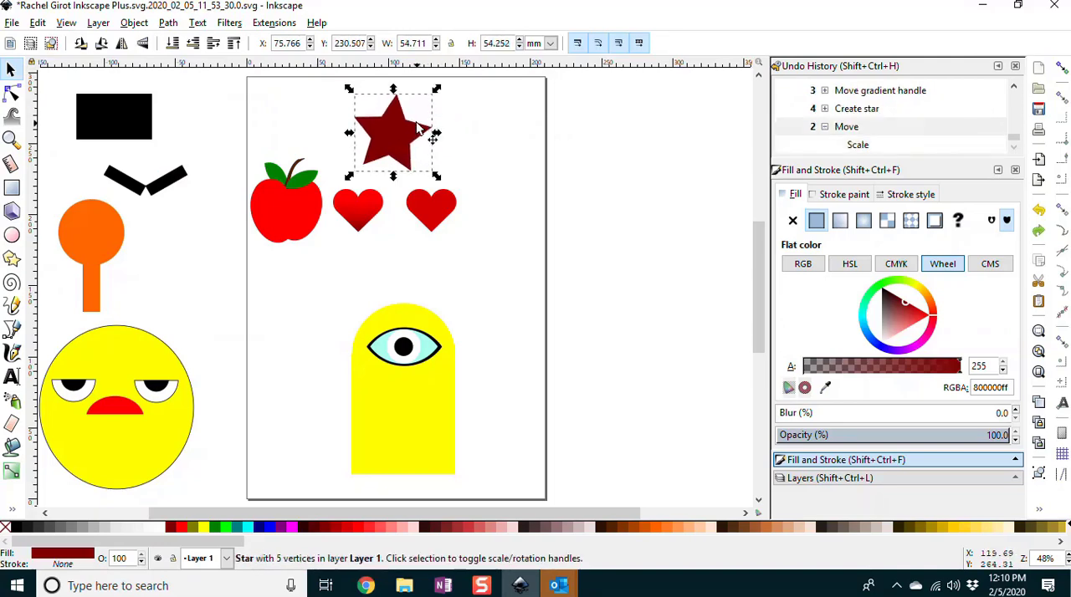
Step: Rotate the star slightly so its top tip points straight up, and deselect it
left_click(433, 125)
left_click_drag(439, 88, 433, 91)
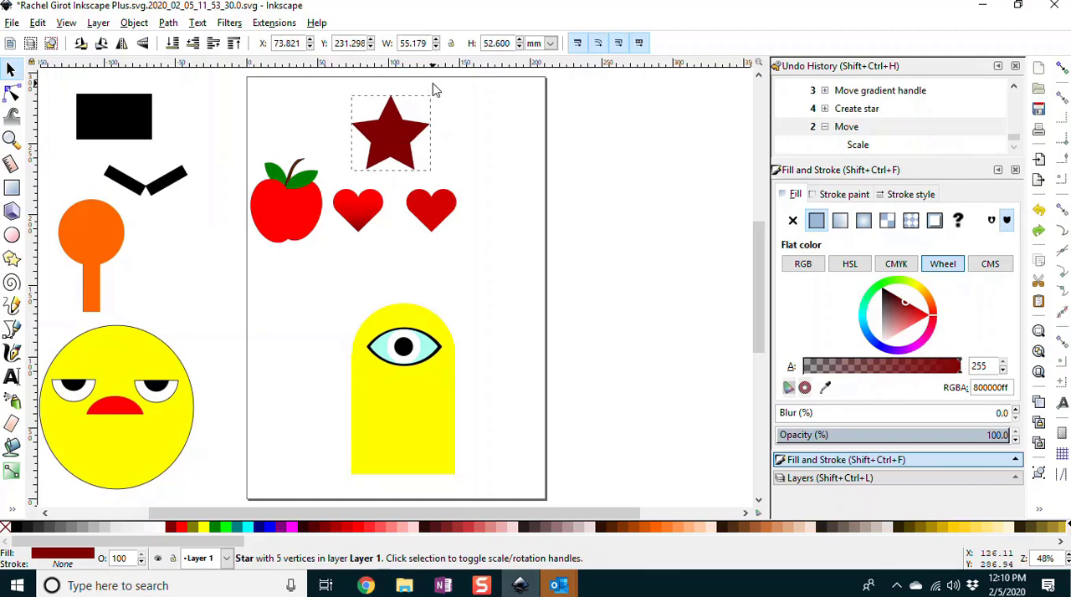
left_click(427, 145)
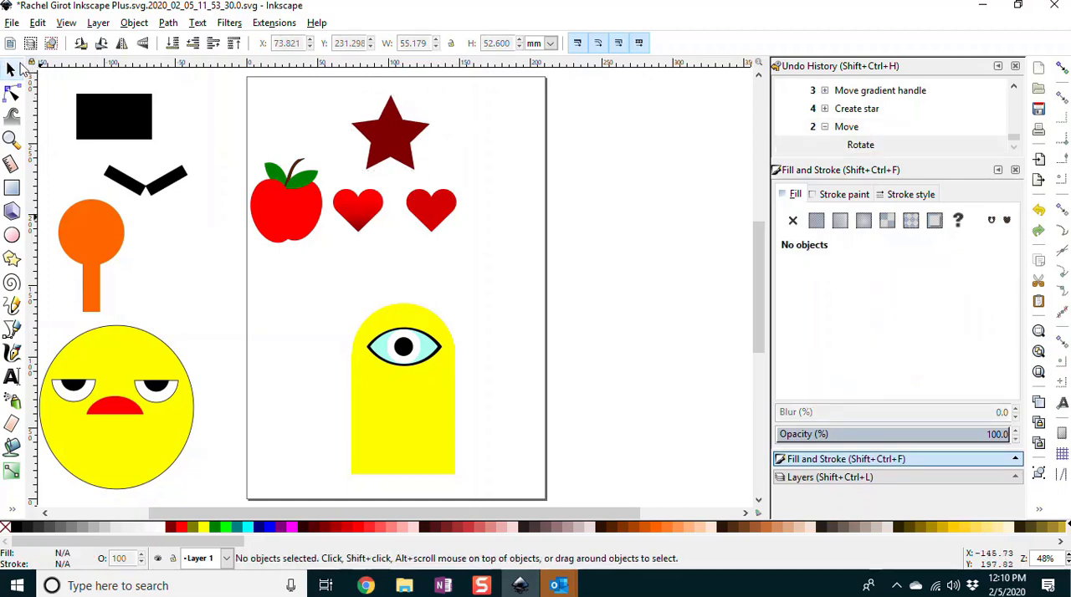
Step: Duplicate the star and scale the copy down proportionally to about 46 by 44 mm
left_click(12, 139)
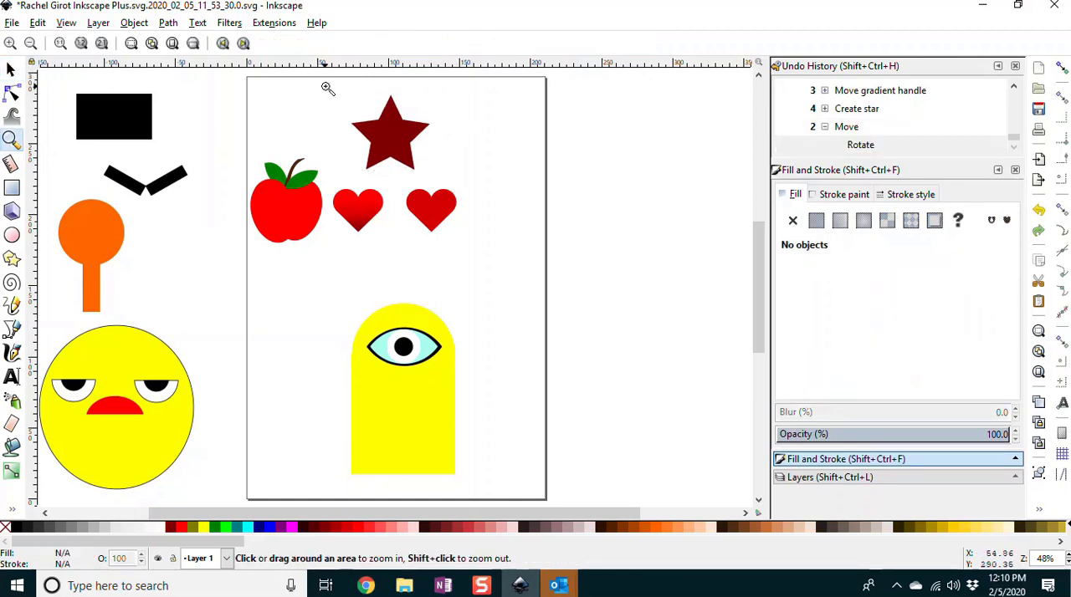
left_click_drag(326, 88, 475, 206)
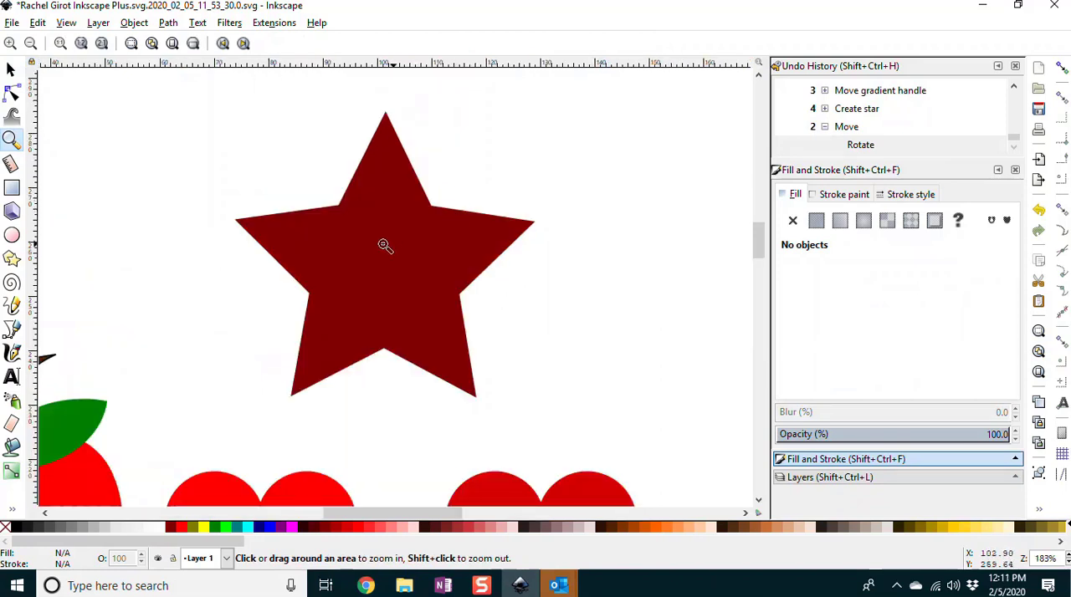
left_click(18, 69)
left_click(388, 232)
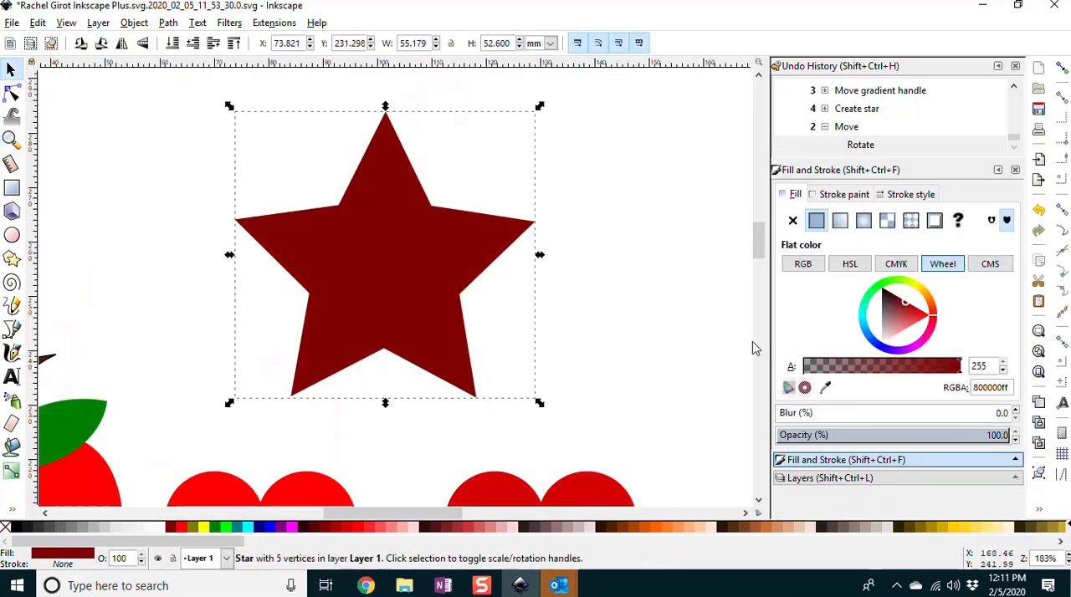
key("ctrl+d")
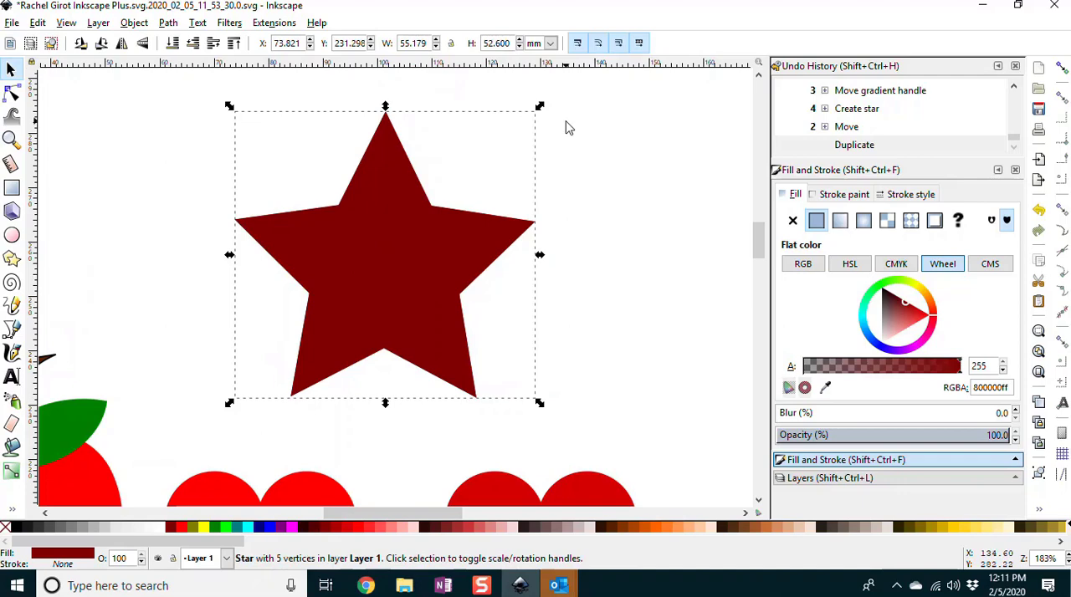
left_click_drag(541, 108, 525, 119)
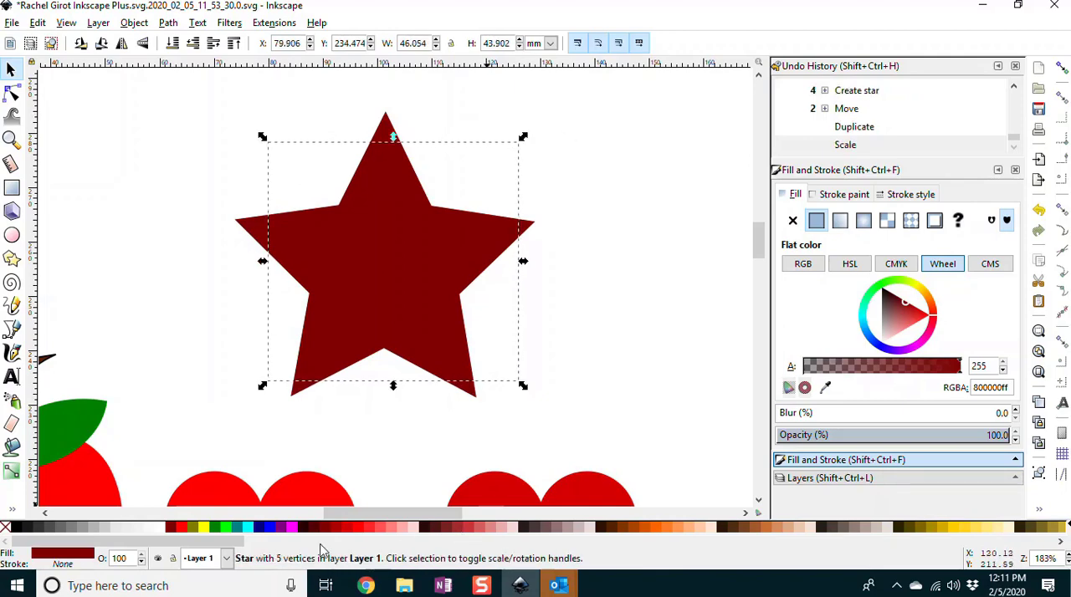
Step: Center the smaller star inside the larger one and fill both stars with yellow #ffff00
left_click(204, 528)
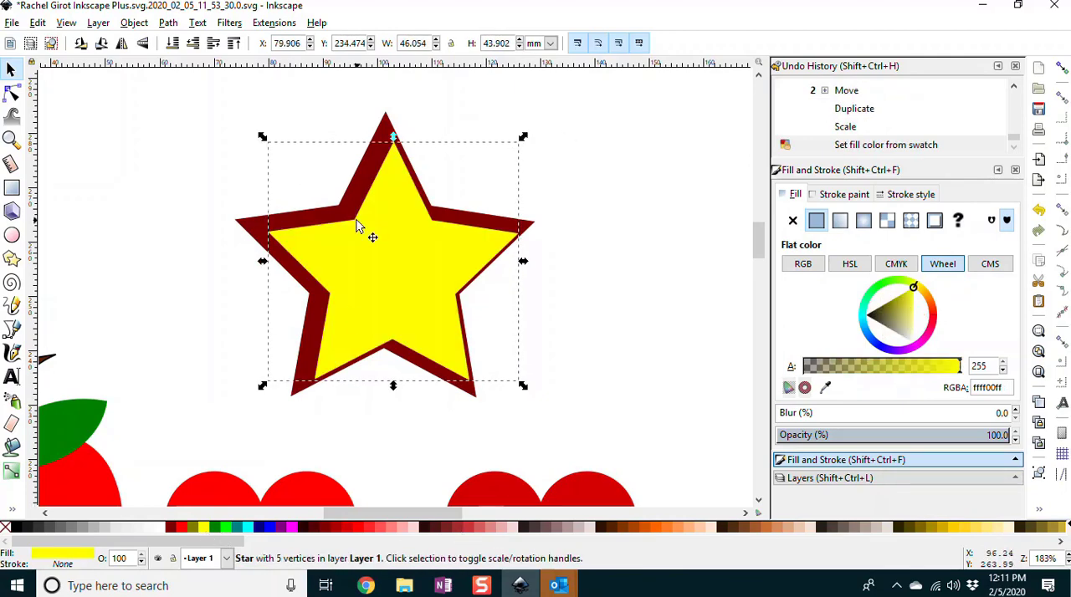
left_click_drag(420, 258, 406, 255)
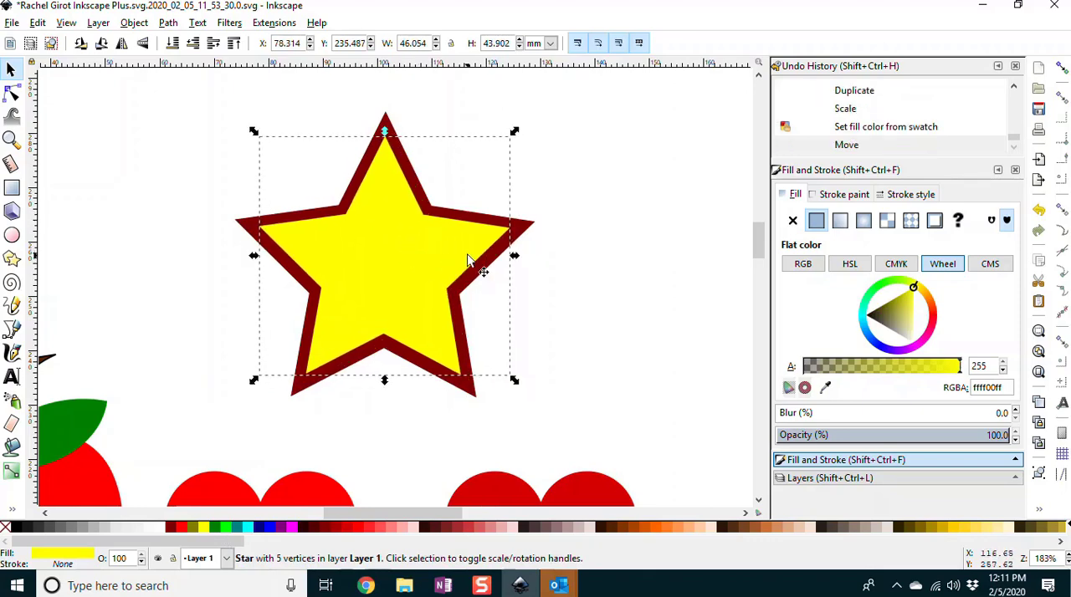
left_click(526, 235)
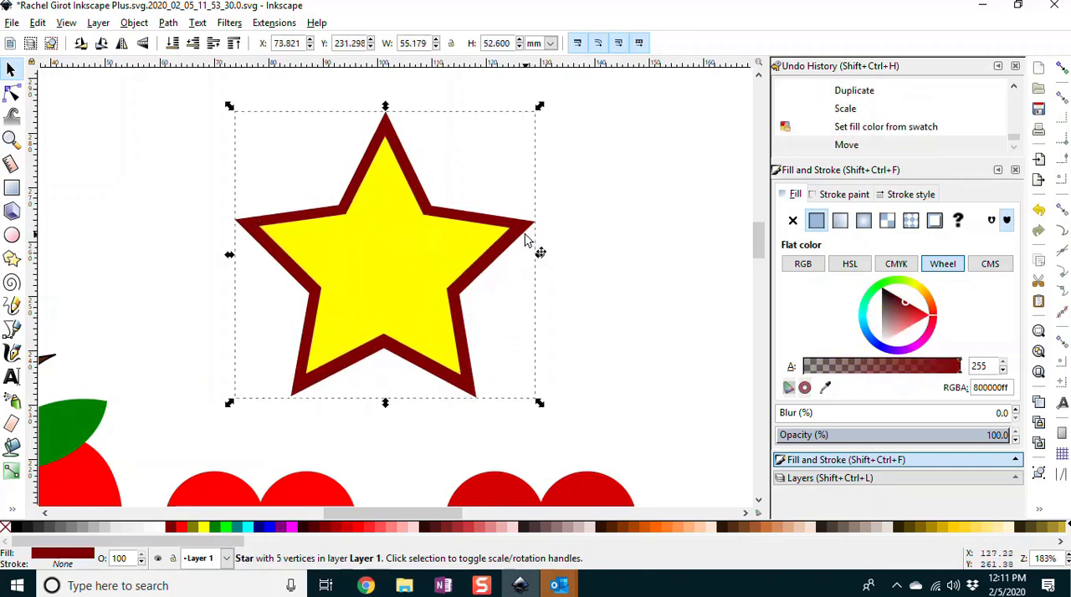
left_click(201, 528)
Step: Apply a vertical linear gradient with a white start stop to the inner star, and shift its start handle down to the side points' level
left_click(391, 278)
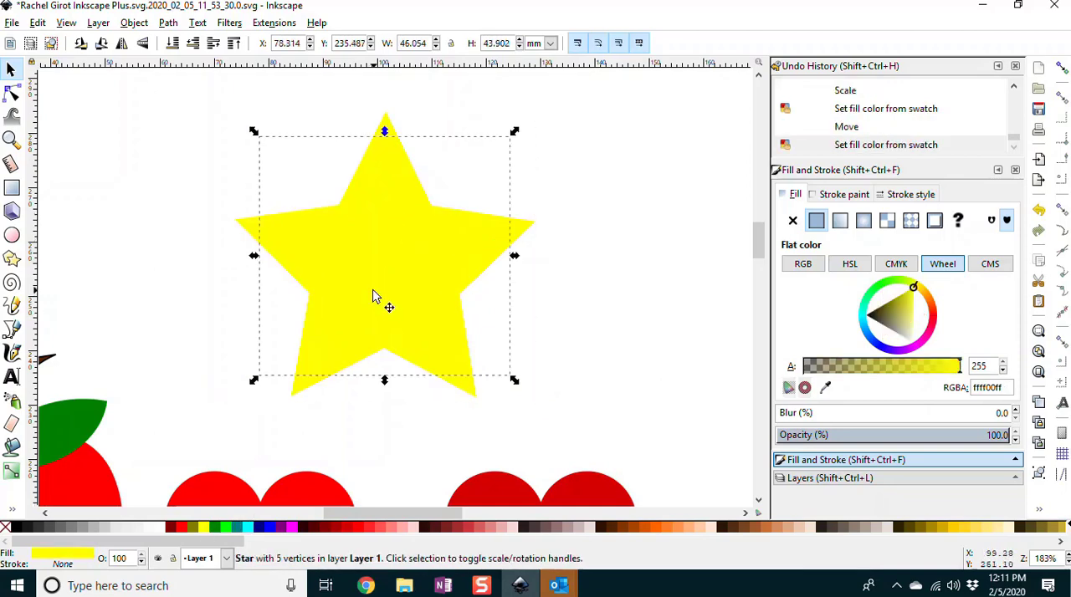
left_click(11, 473)
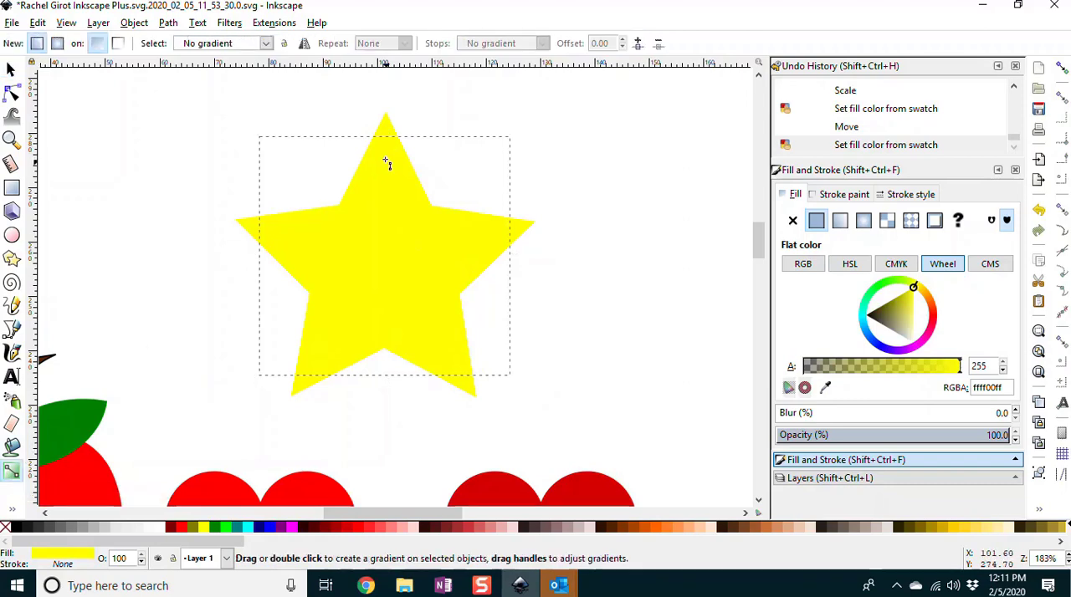
left_click(386, 126)
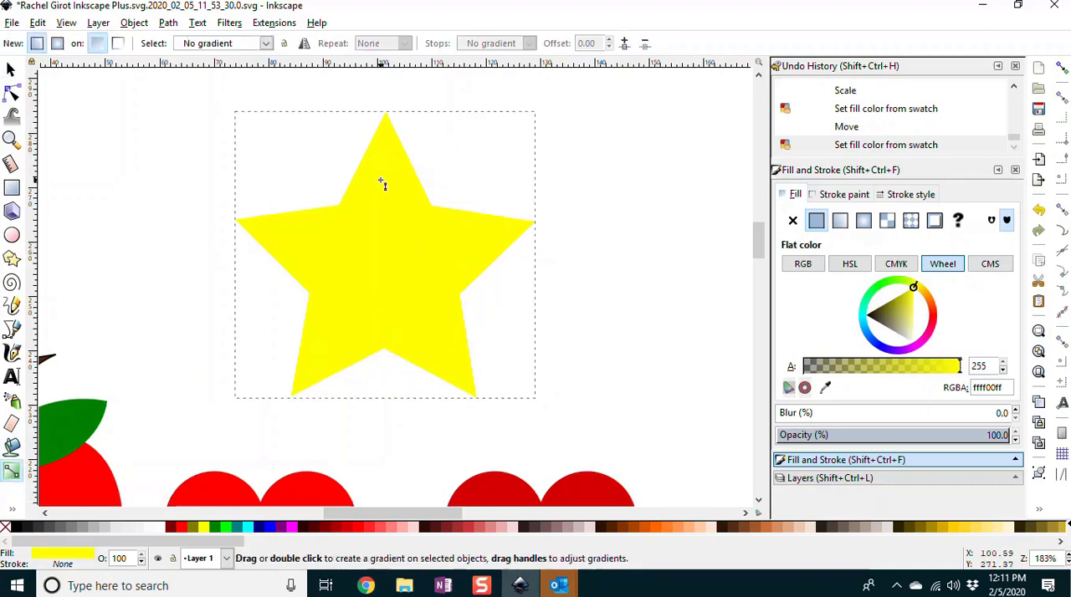
left_click(387, 141)
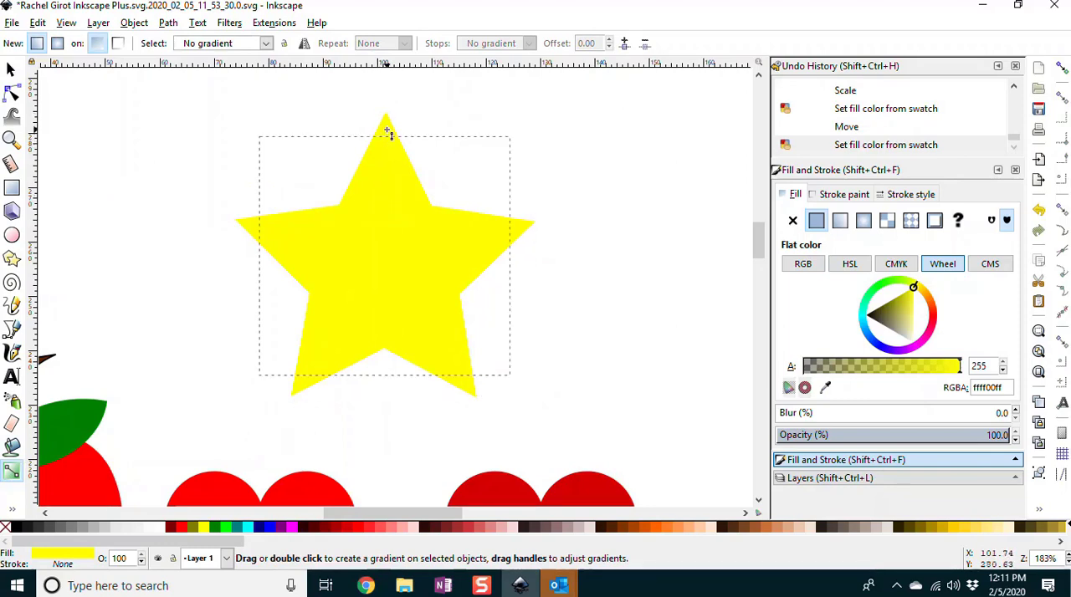
left_click_drag(387, 131, 385, 337)
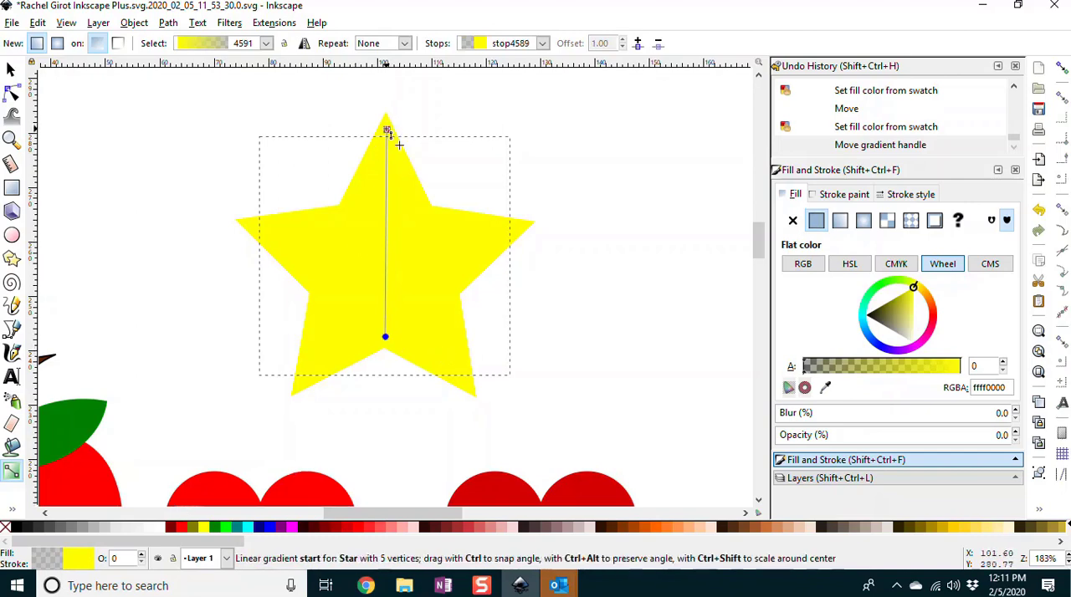
left_click(386, 130)
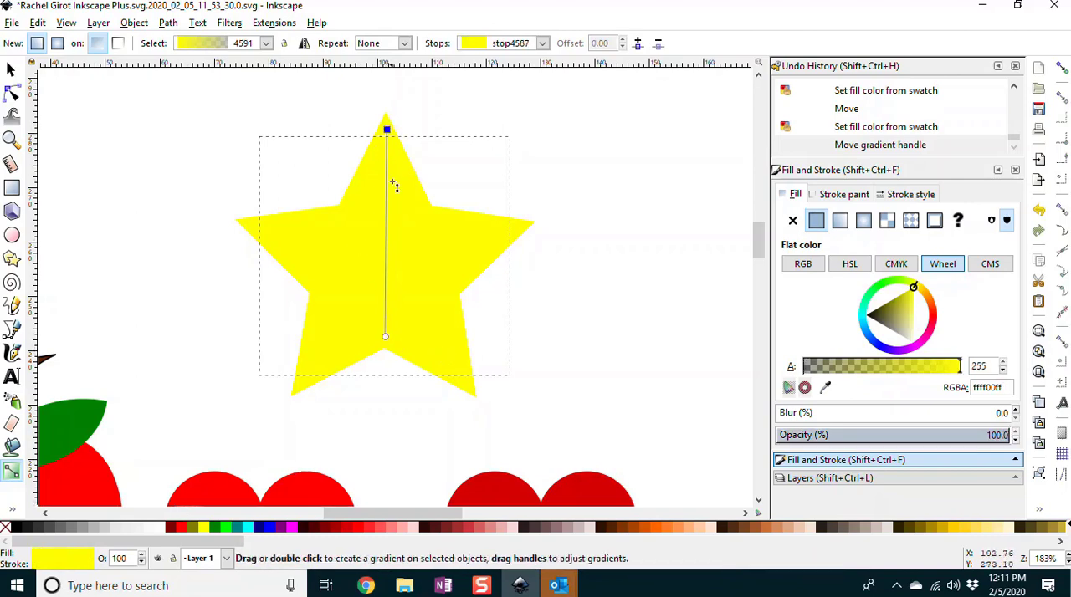
left_click(163, 529)
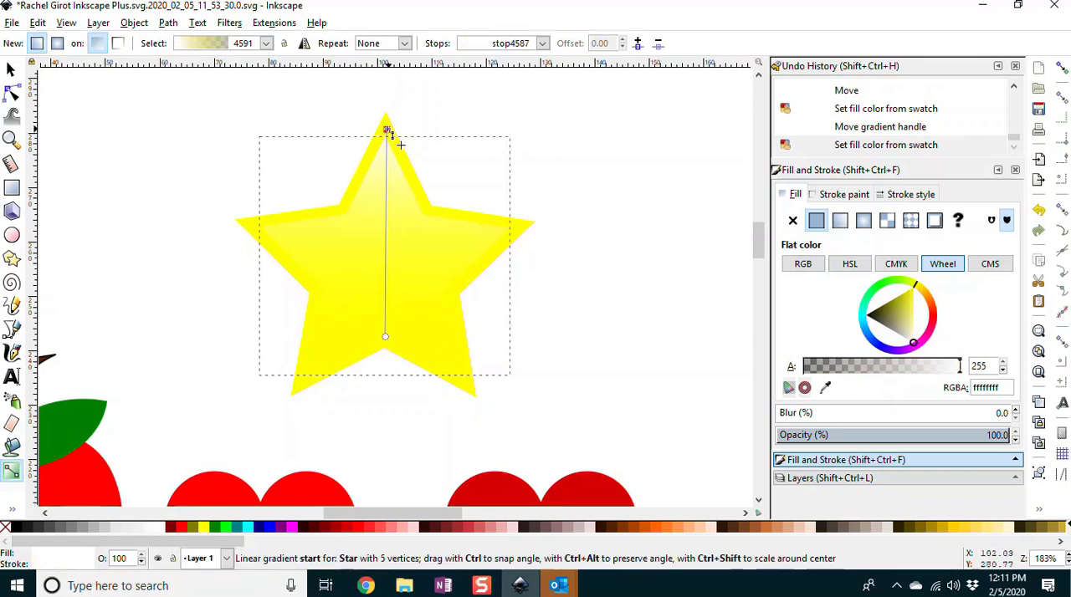
left_click_drag(388, 134, 386, 211)
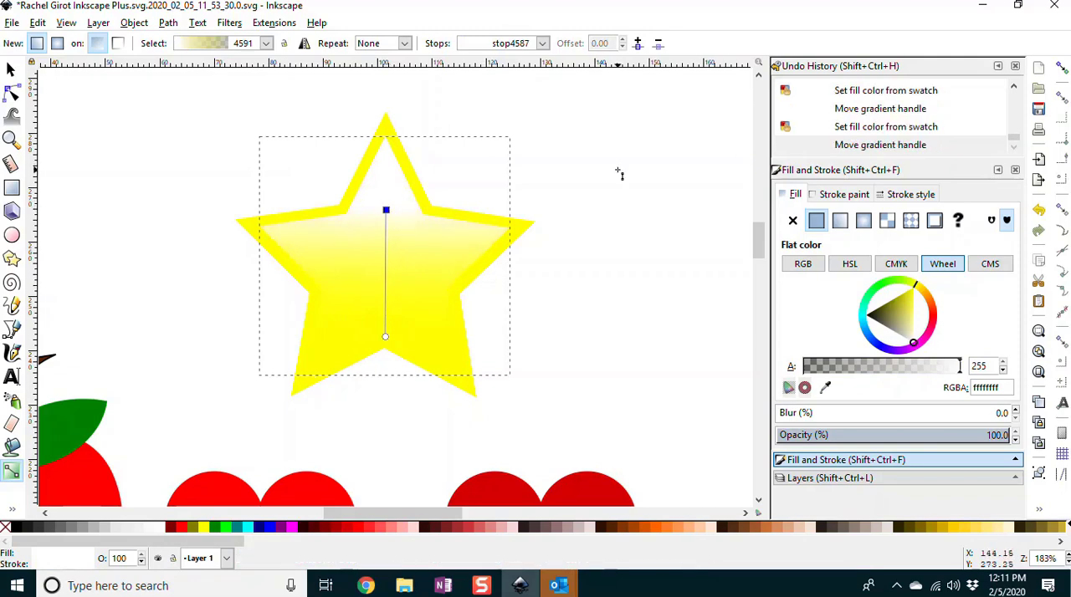
Step: Enlarge the inner gradient star to about 49 by 47 mm and recenter it within the outer yellow star
left_click(158, 193)
left_click(394, 232)
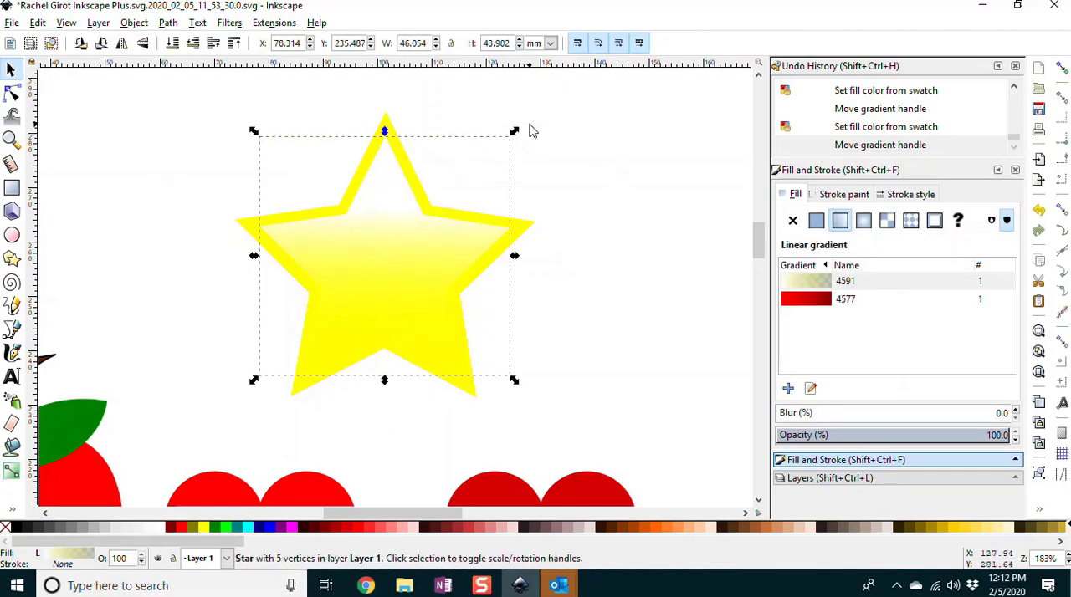
left_click_drag(514, 132, 529, 118)
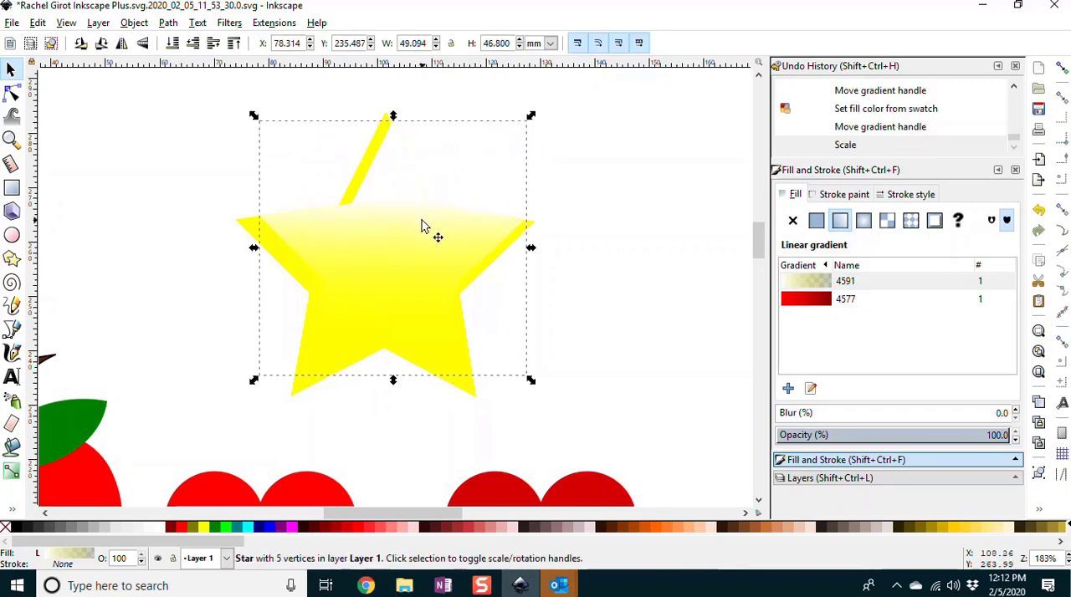
mouse_move(386, 238)
left_mouse_down()
mouse_move(387, 251)
mouse_move(376, 247)
left_mouse_up()
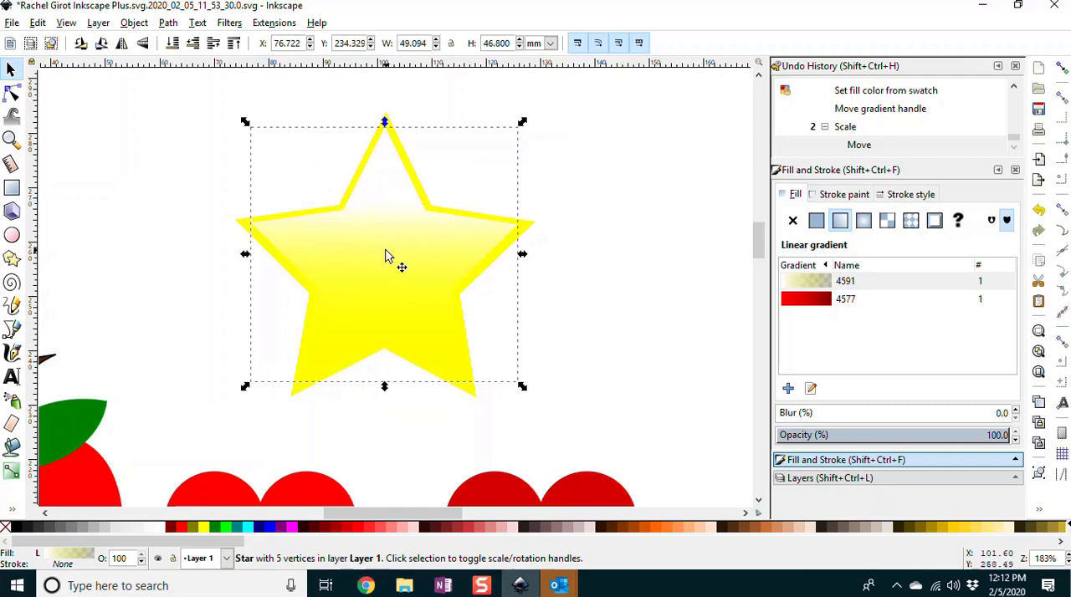
Step: Nudge the inner gradient star down slightly to even out the border inside the outer yellow star
left_click_drag(424, 256, 422, 254)
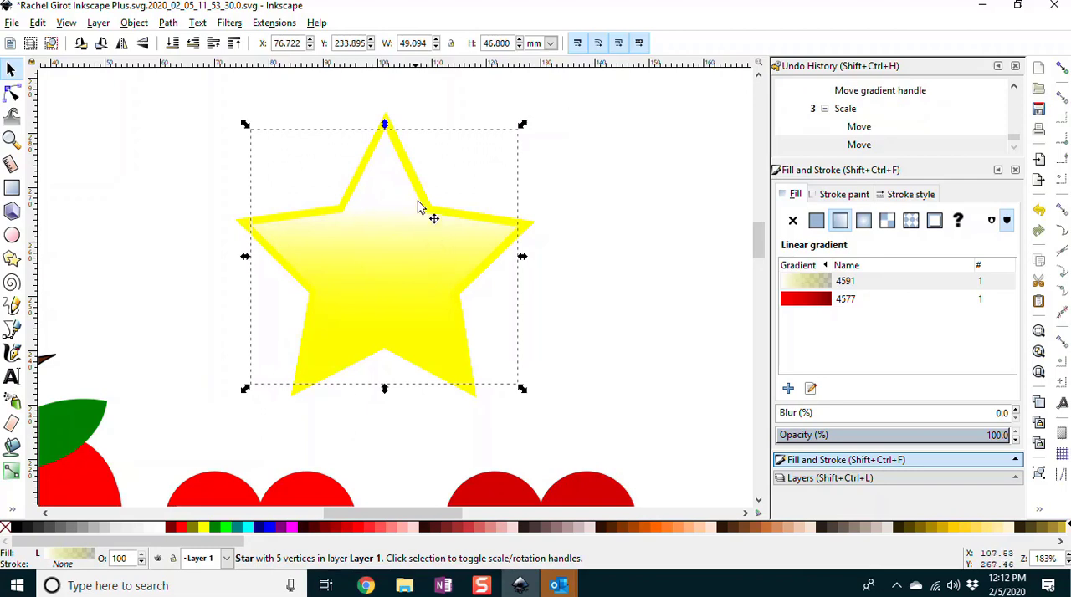
left_click(189, 191)
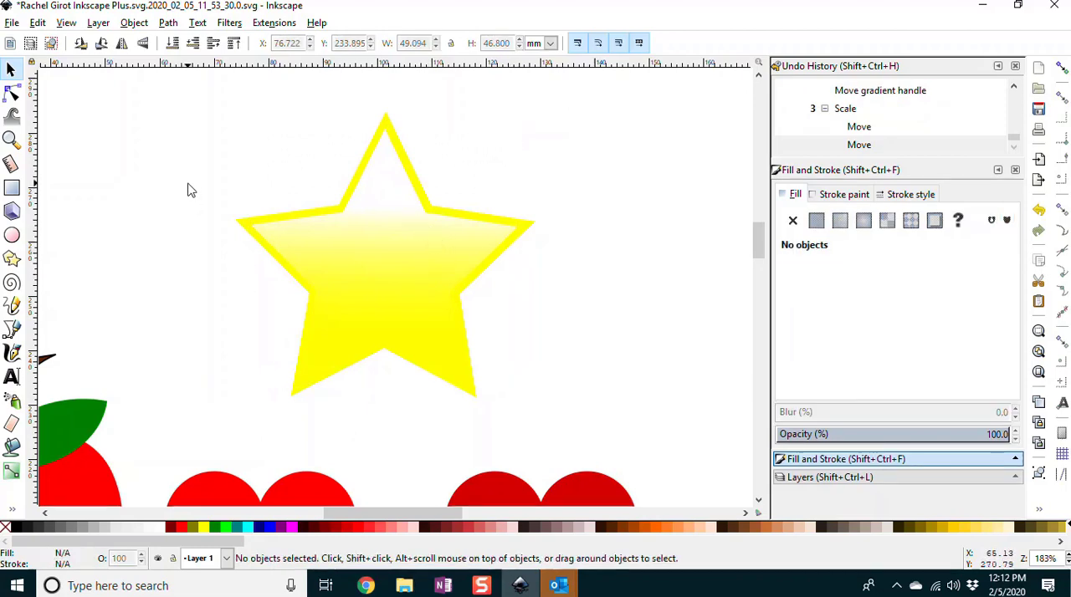
Step: Slightly round the corners of the larger outer yellow star using the star's Rounded setting
left_click(392, 134)
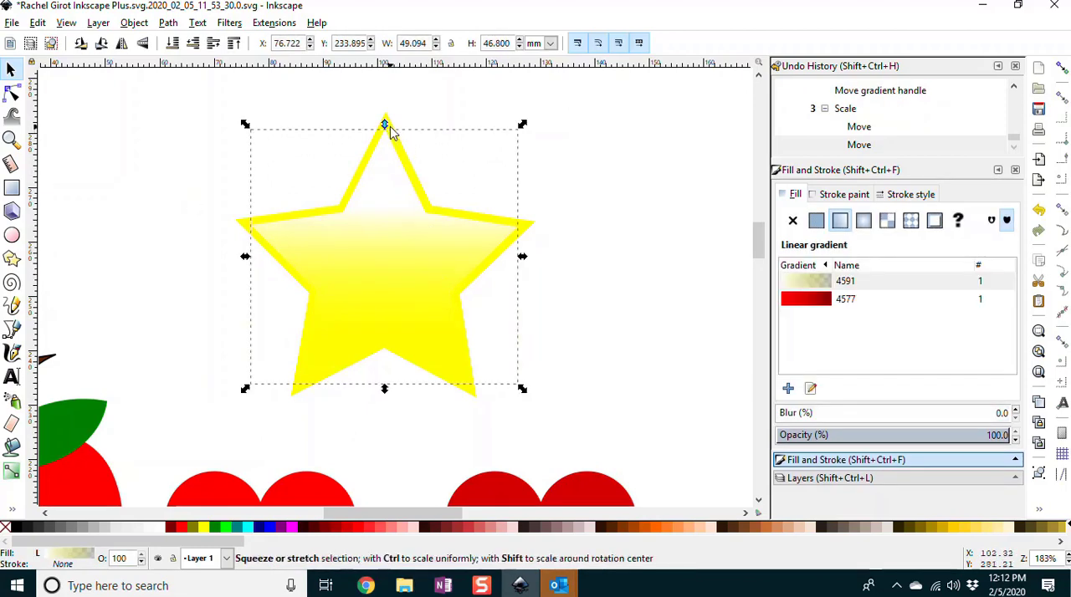
left_click(390, 119, "alt")
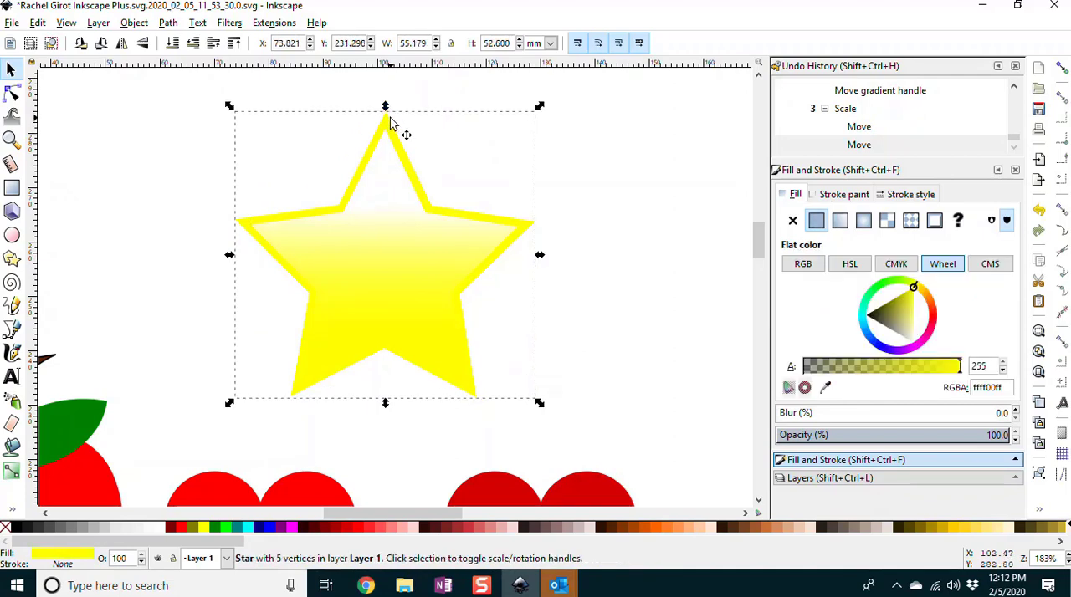
left_click(12, 259)
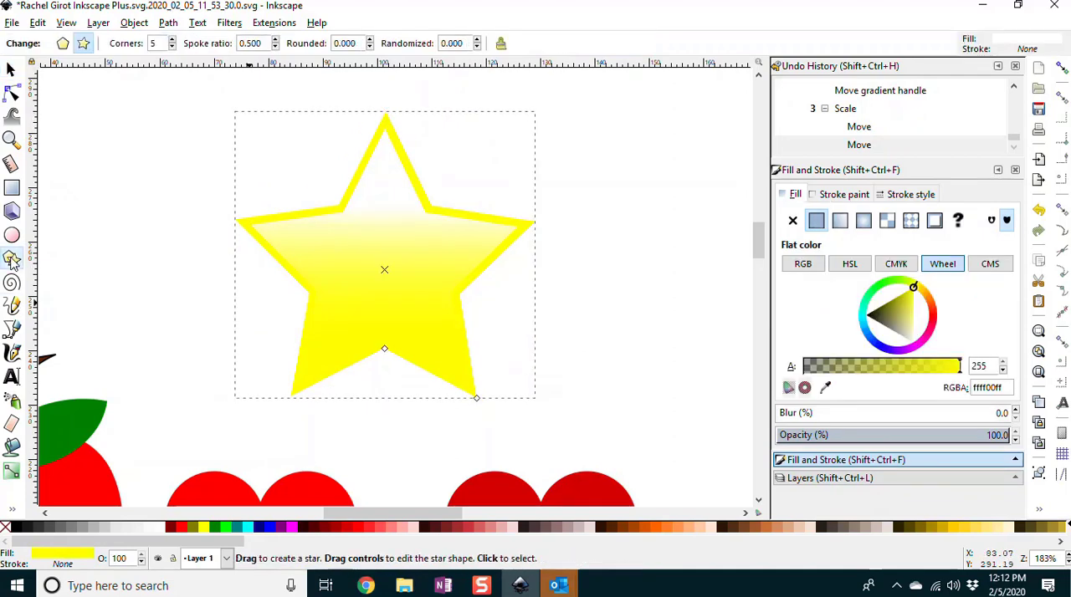
left_click(370, 39)
left_click(370, 39)
left_click(370, 40)
left_click(371, 39)
left_click(371, 39)
left_click(371, 39)
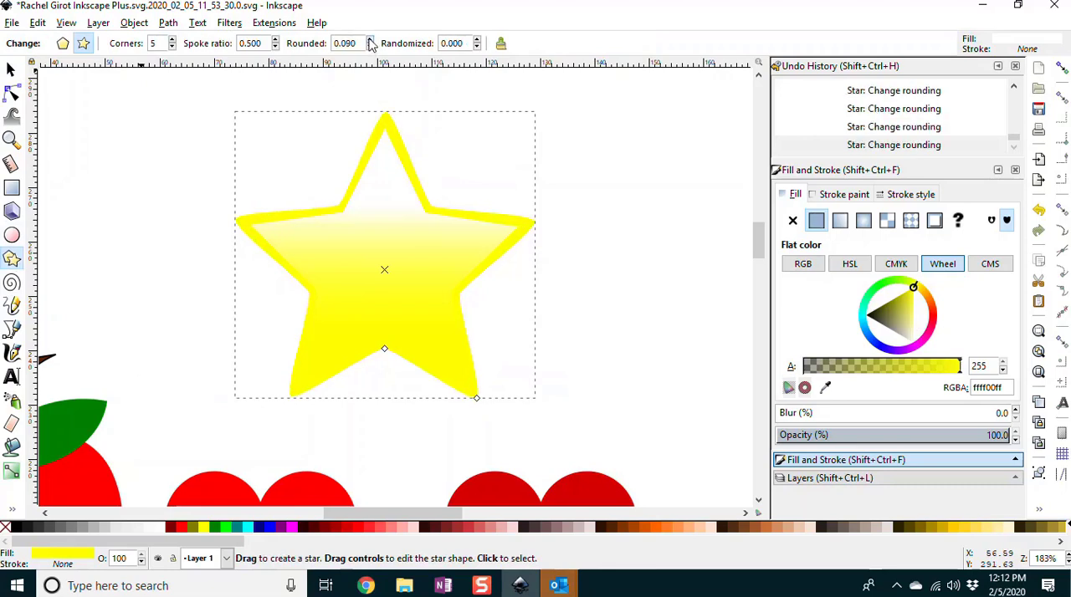
Step: Set the inner gradient star's Rounded value to 0.170 and deselect it
left_click(383, 177)
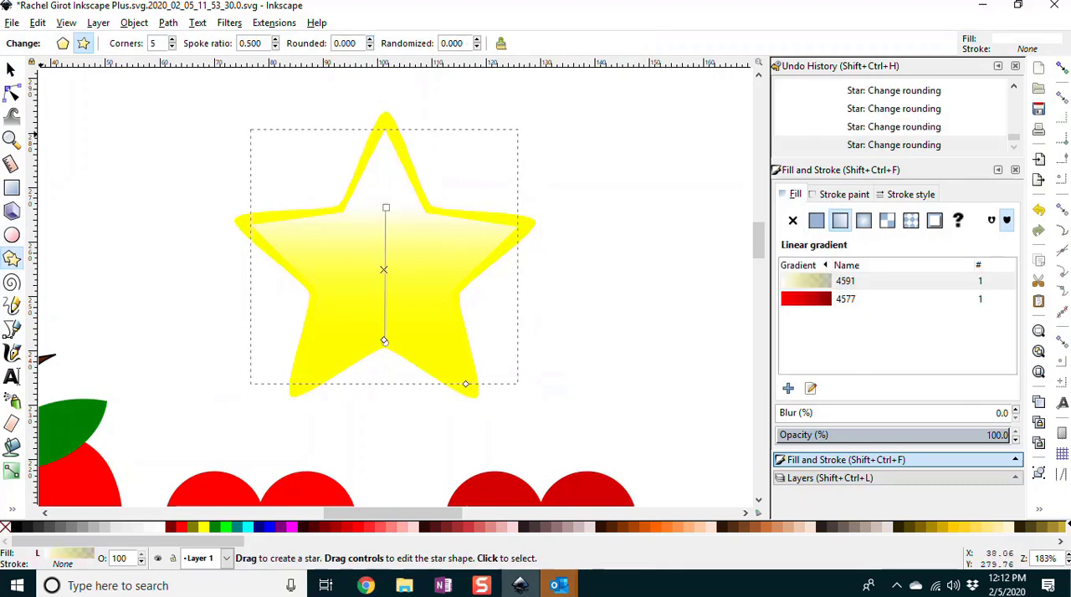
left_click(11, 69)
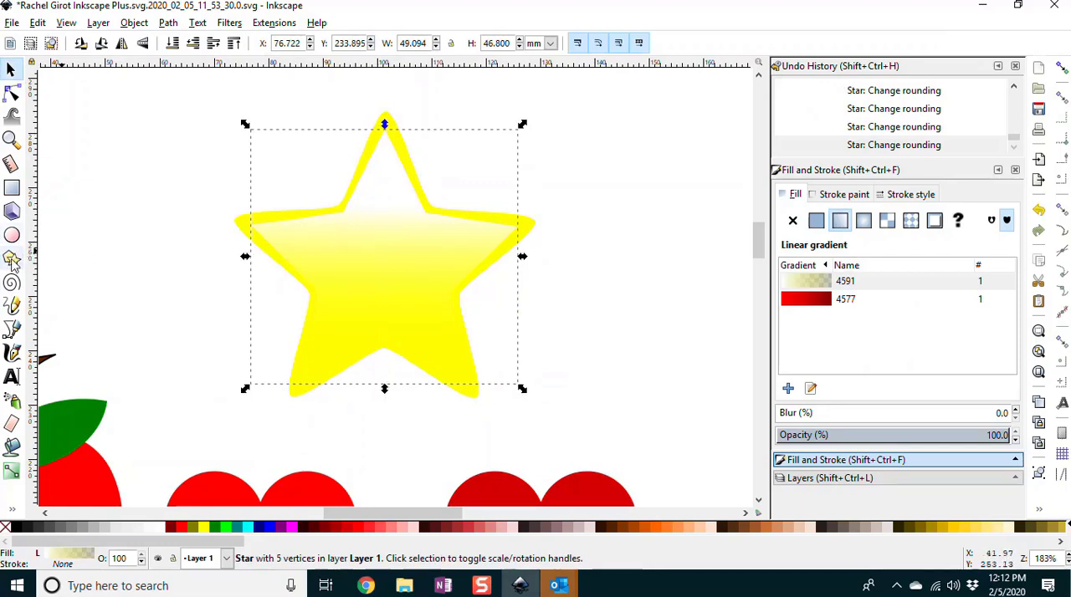
left_click(13, 260)
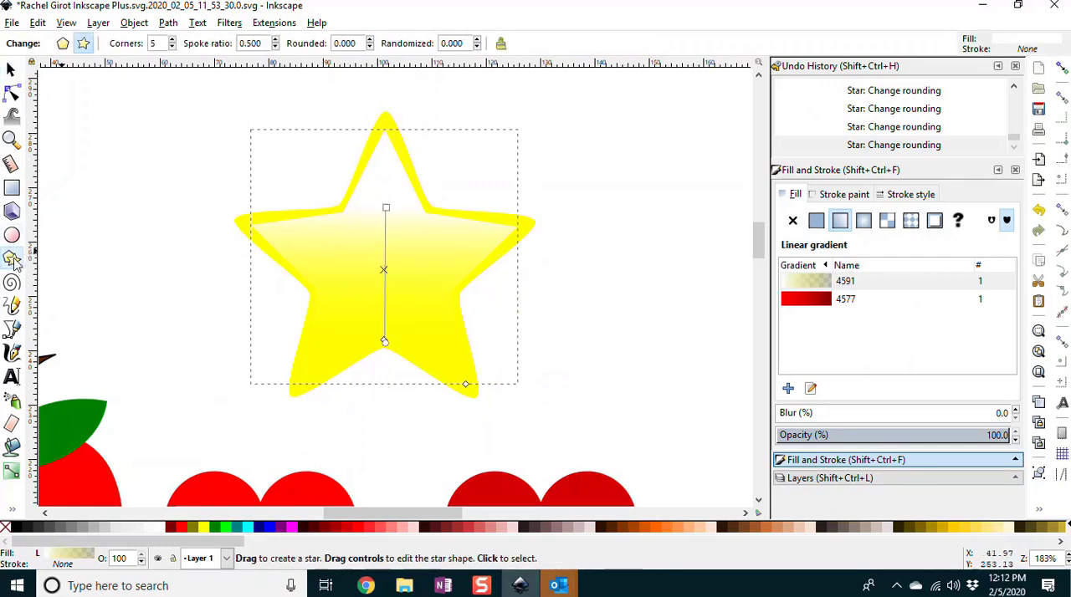
left_click(371, 40)
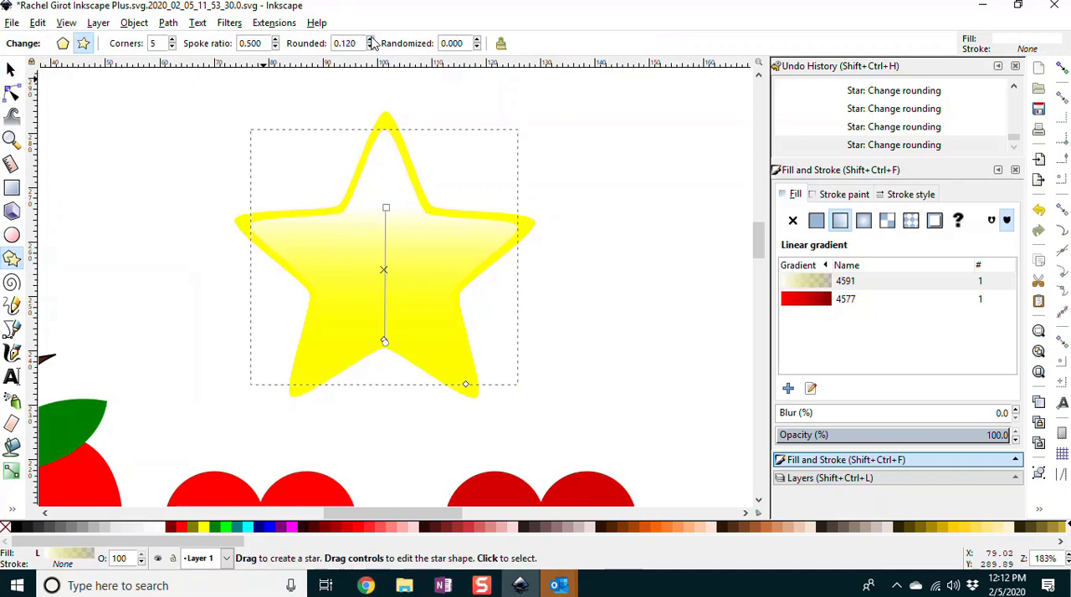
left_click(503, 170)
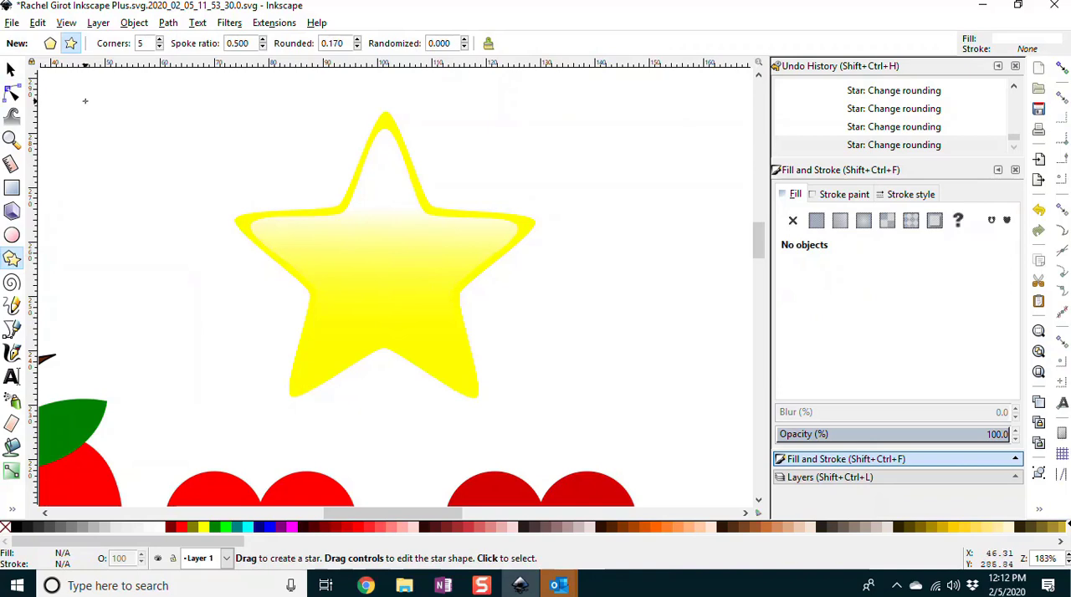
Step: Try to merge the outer and inner stars into a single path with Union
key("5")
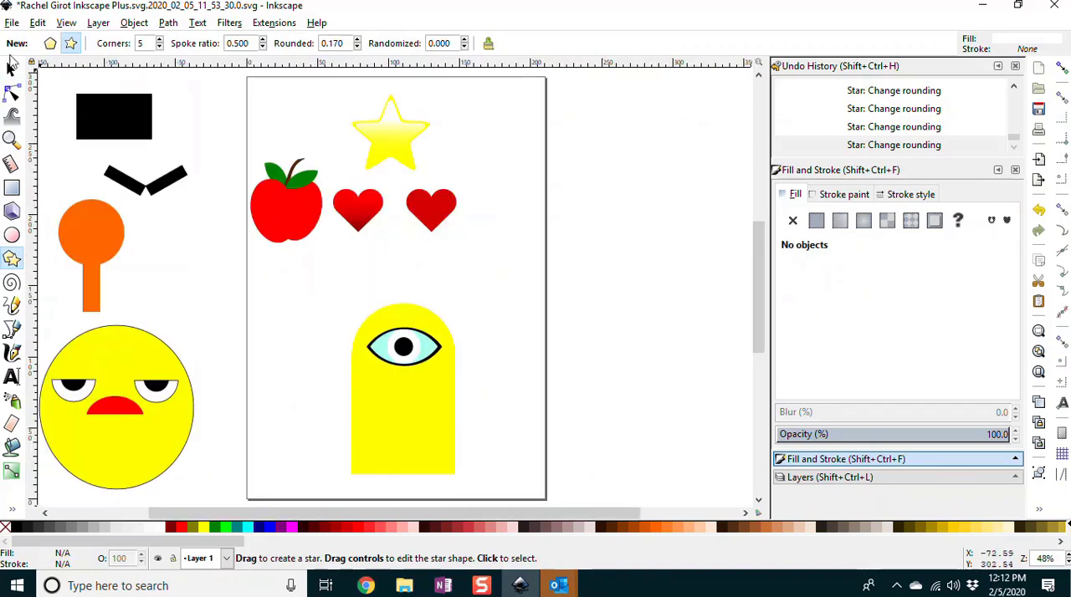
left_click(11, 69)
left_click_drag(342, 81, 433, 180)
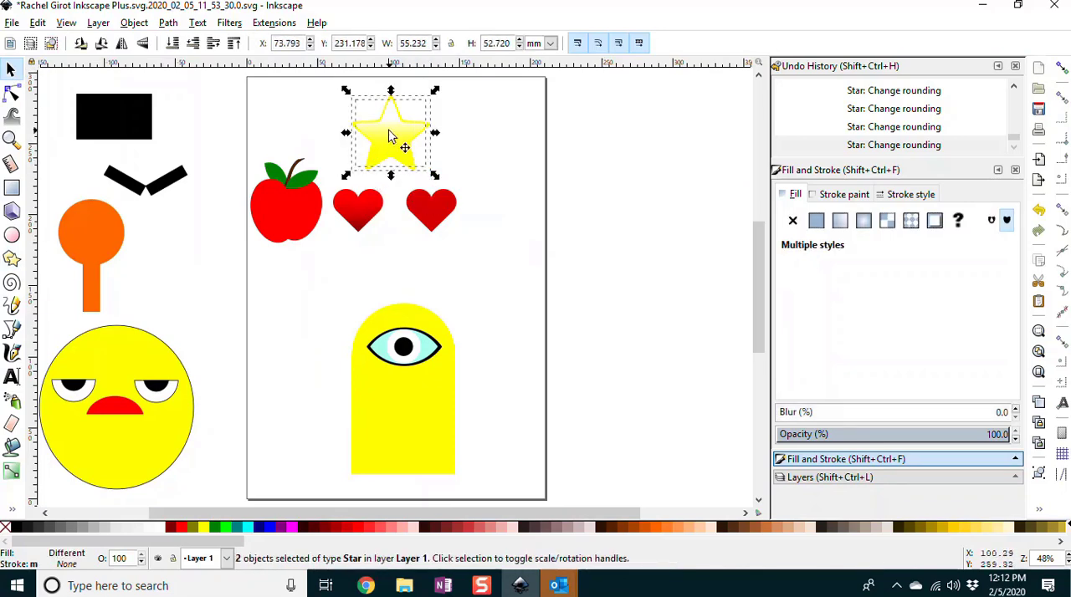
left_click(131, 24)
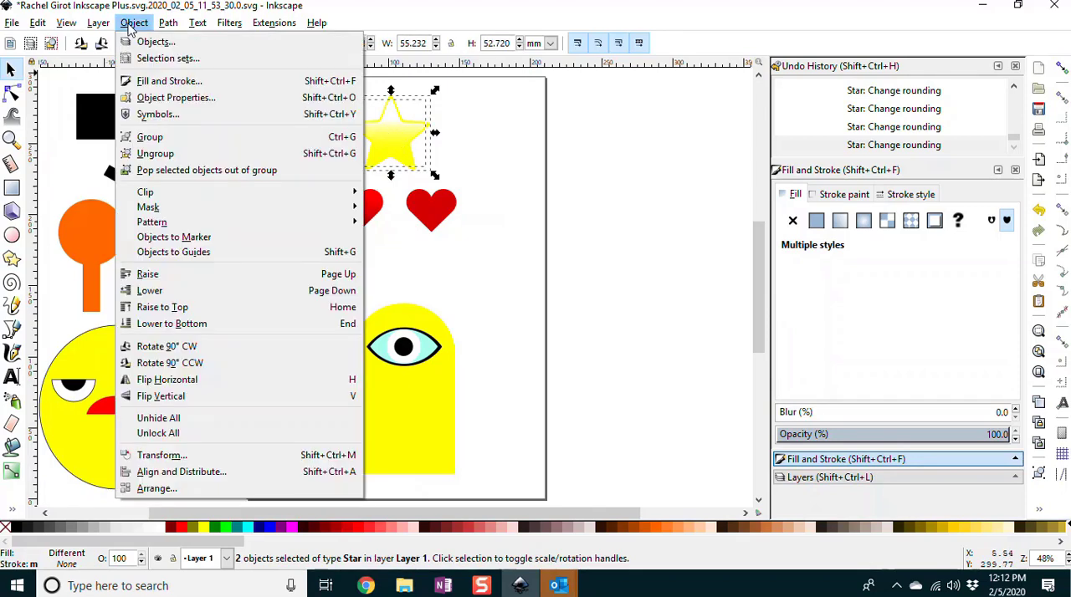
left_click(131, 24)
left_click(167, 23)
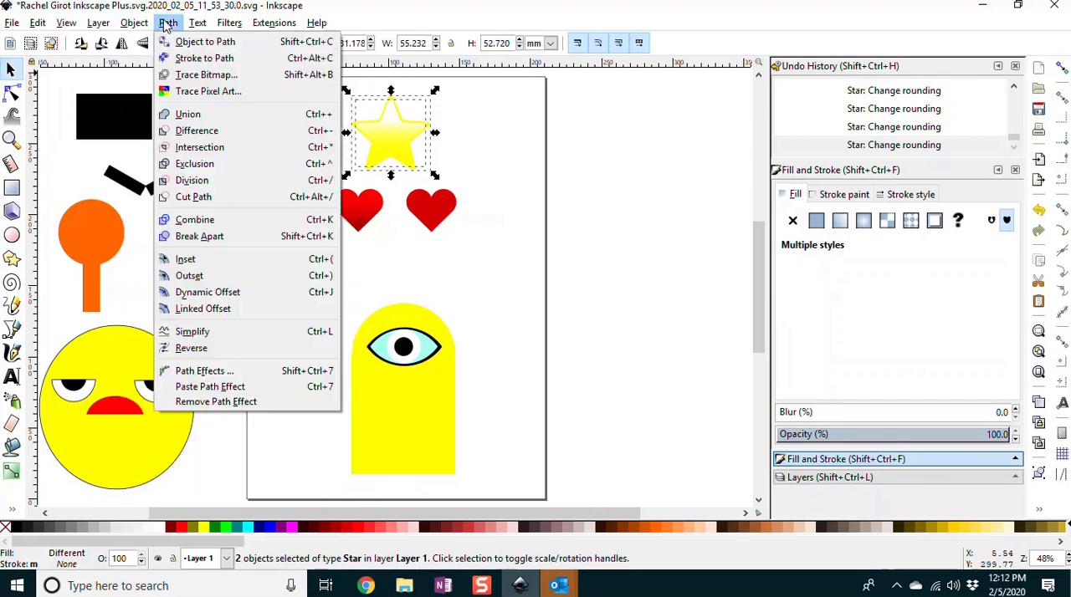
left_click(188, 114)
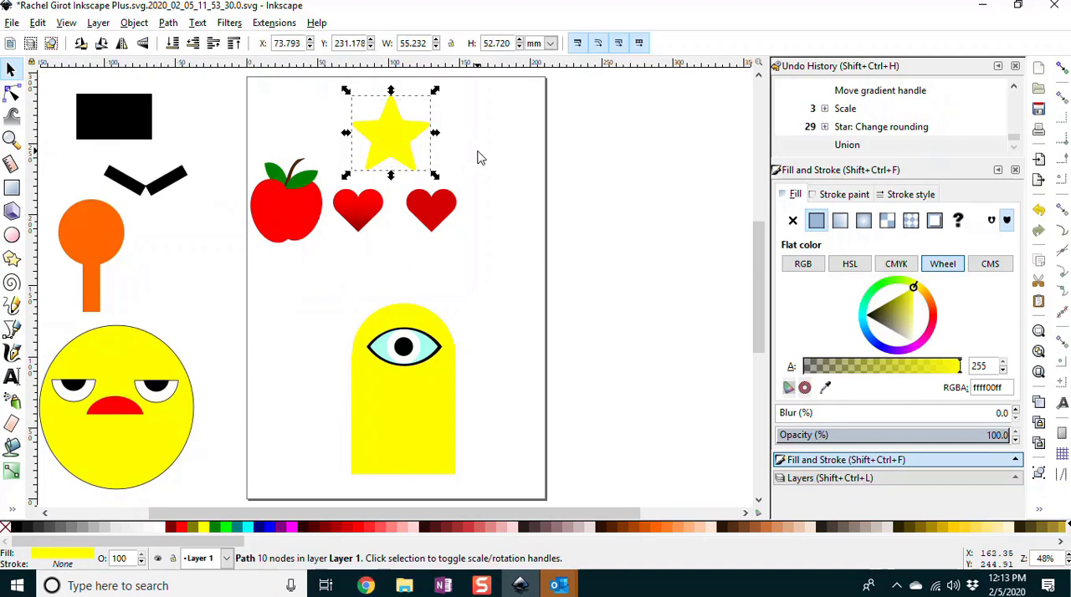
key("ctrl+z")
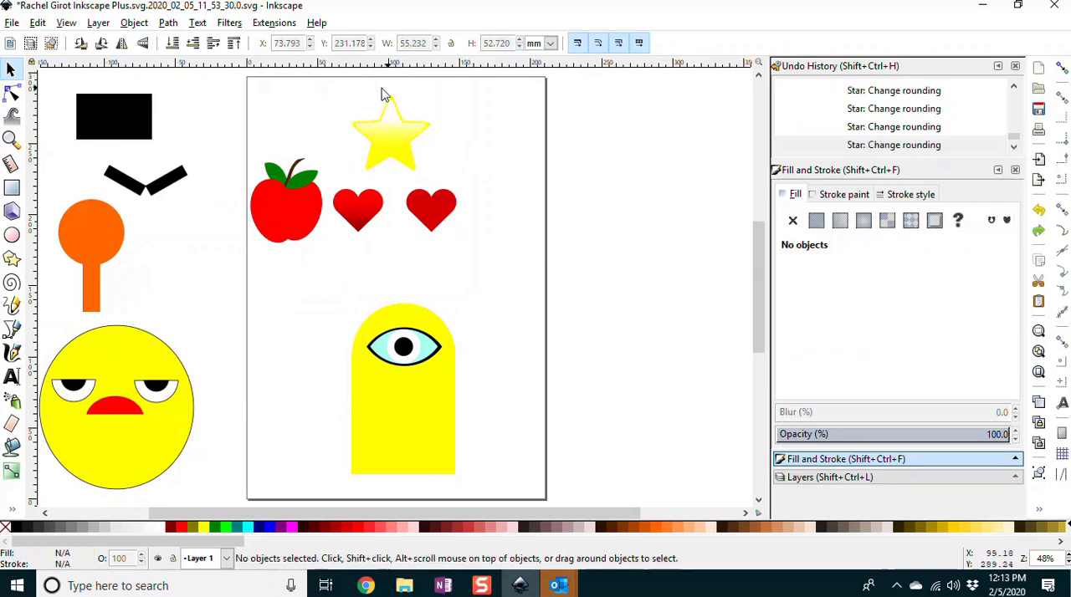
Step: Group the two stars and scale the group down proportionally to about 35 by 33 mm near the page's upper edge
left_click_drag(333, 80, 437, 179)
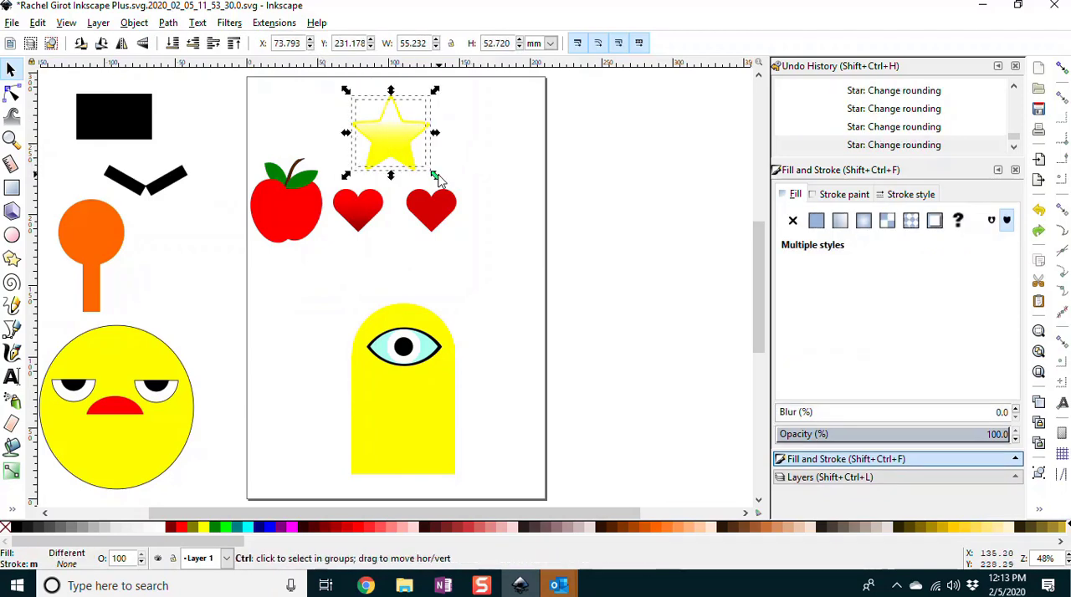
key("ctrl+g")
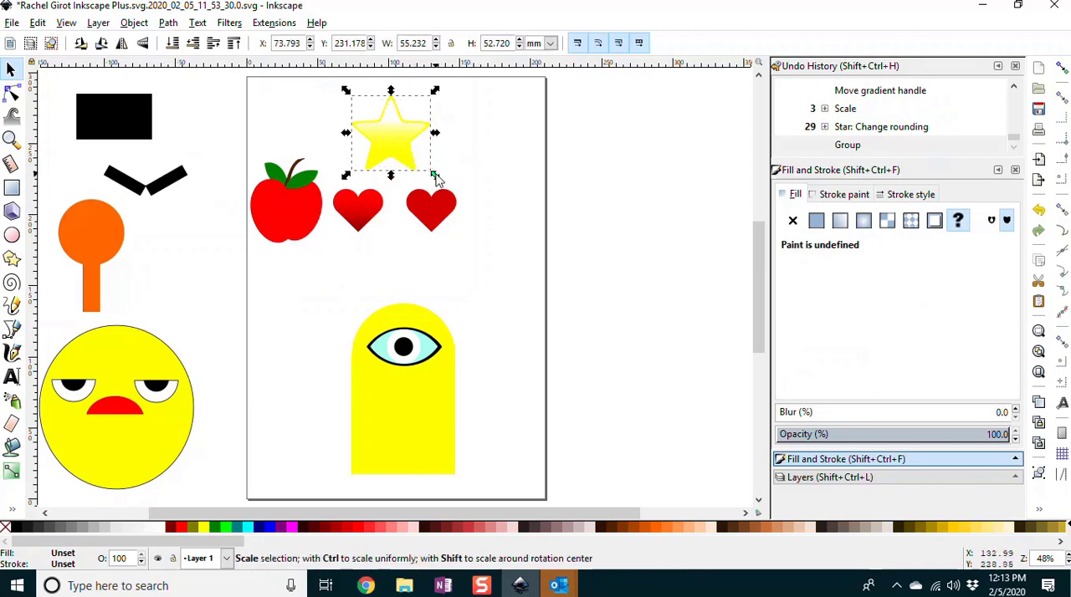
left_click_drag(434, 176, 371, 126)
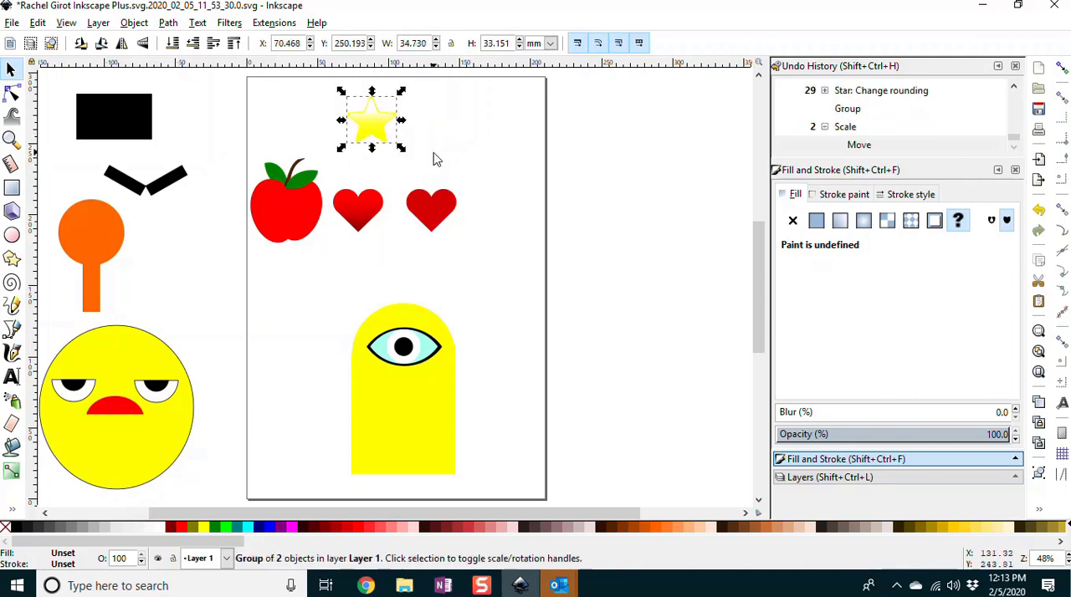
left_click(443, 134)
Step: Duplicate the small star group three times and move two of the copies sideways to form an evenly spaced row of three stars
left_click(368, 125)
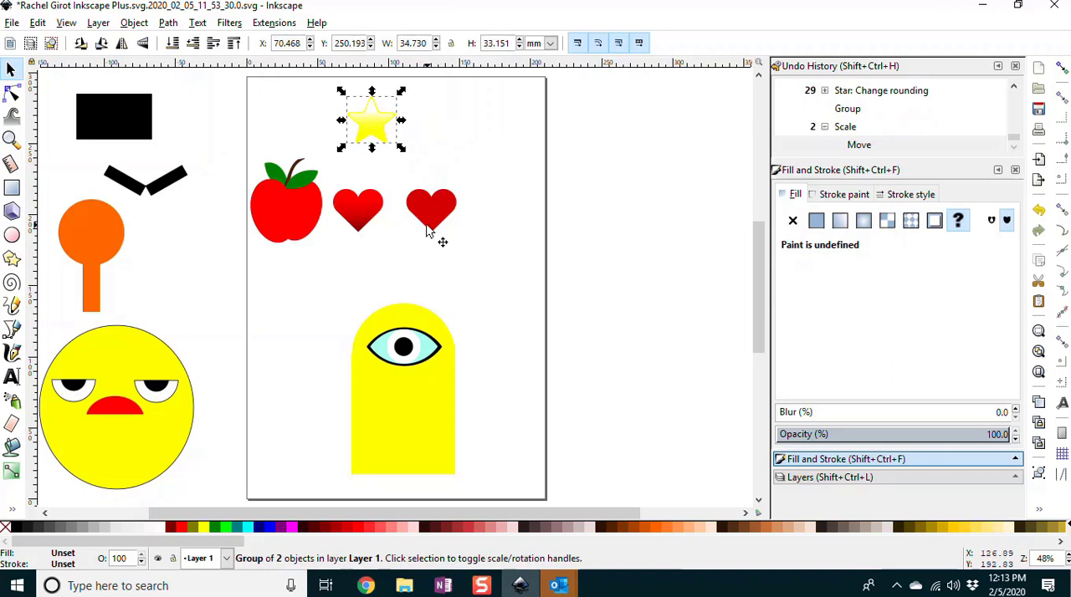
key("ctrl")
key("ctrl+d")
key("ctrl+d")
key("ctrl+d")
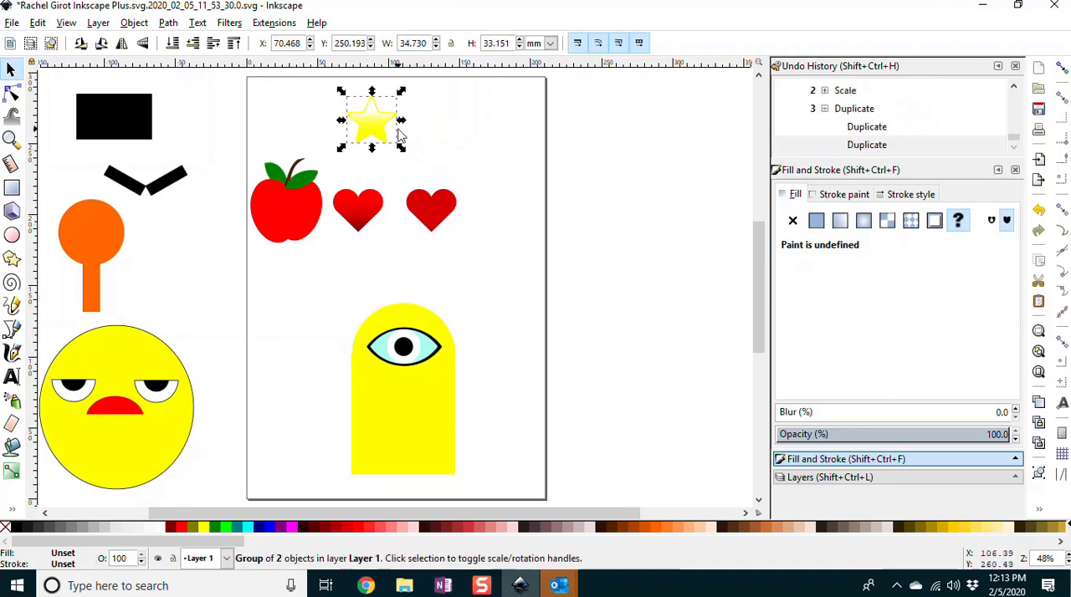
left_click_drag(377, 126, 435, 127)
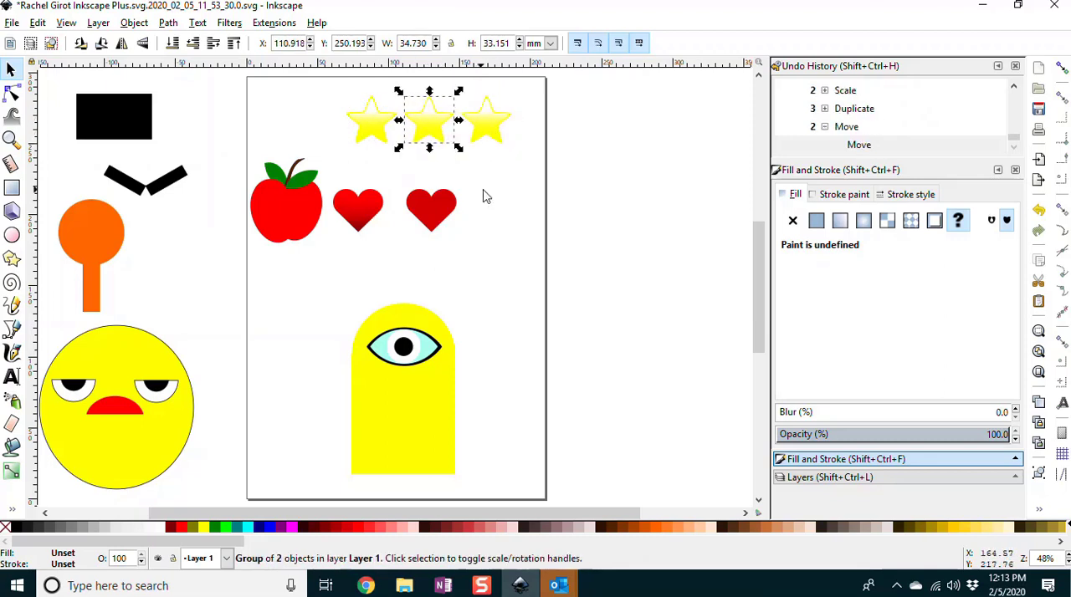
left_click(494, 195)
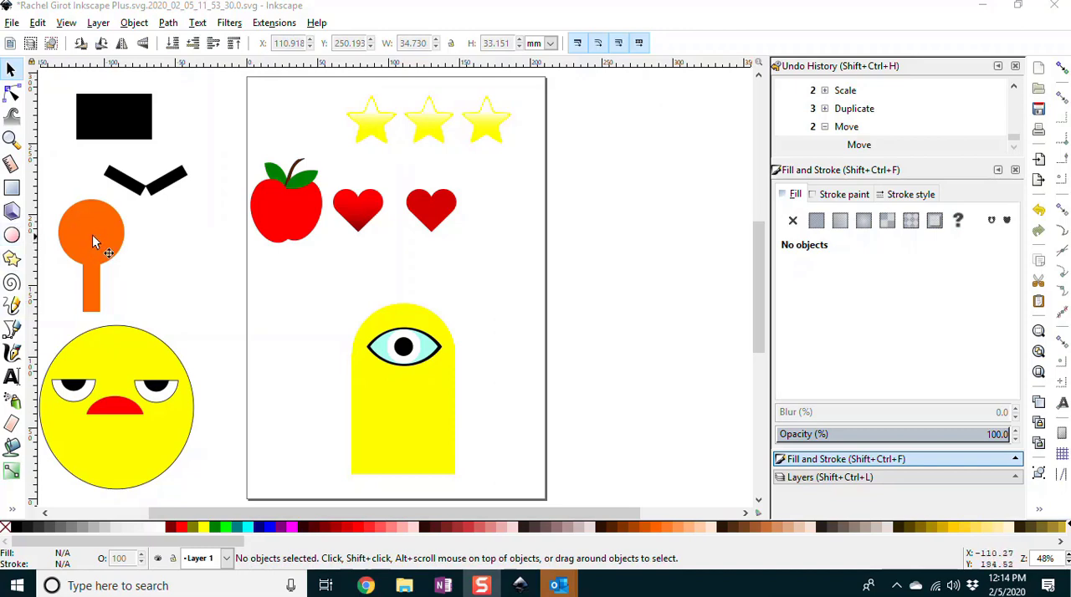
Step: Apply a radial gradient to the orange circle-and-stem shape, running from the top of the circle to the stem's base
left_click(12, 139)
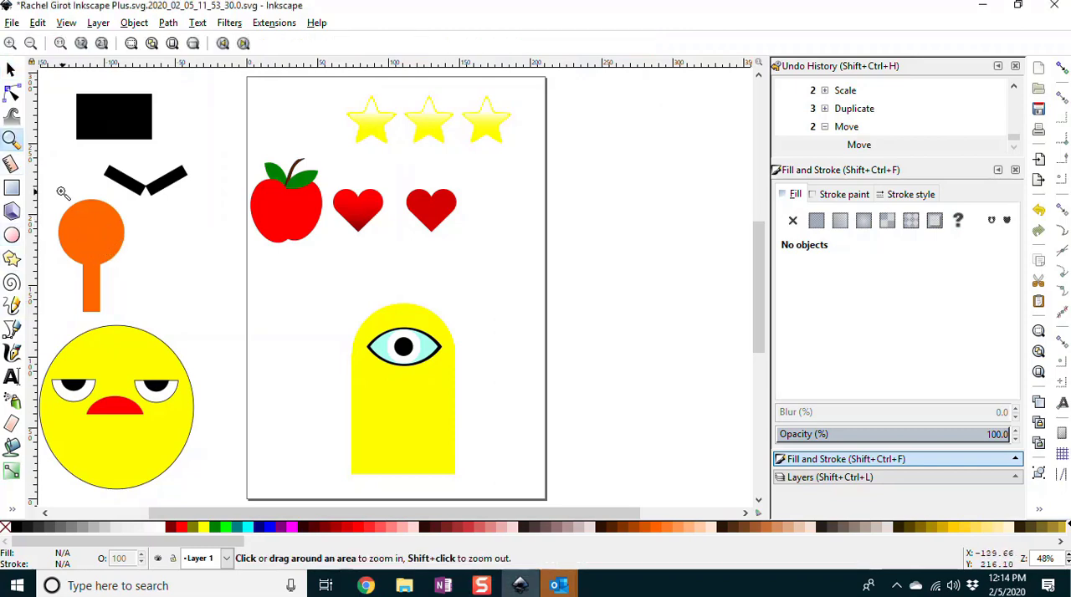
left_click_drag(50, 193, 142, 324)
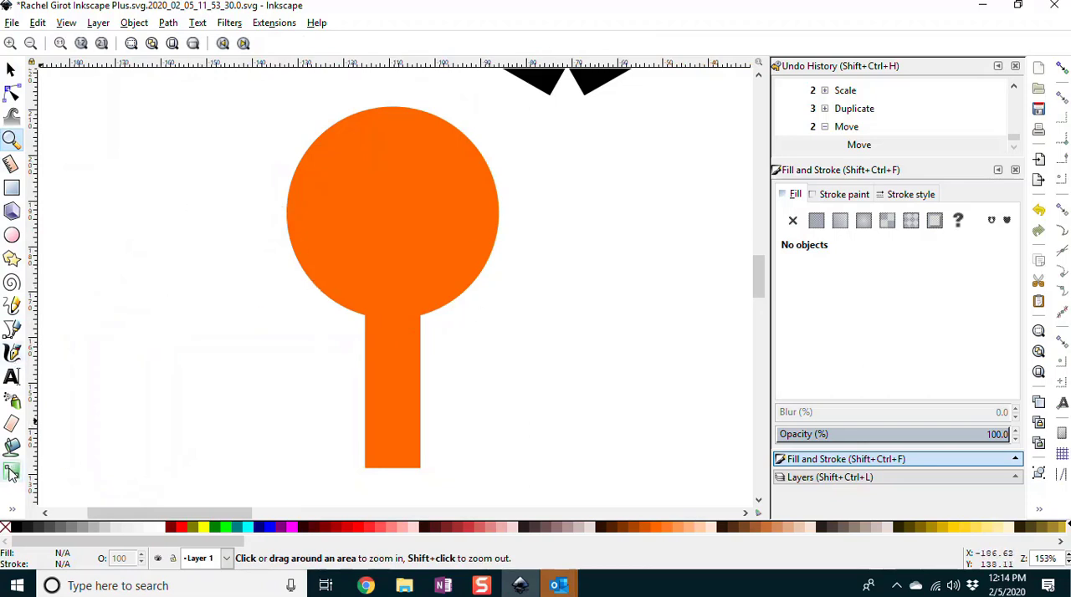
left_click(11, 69)
left_click(342, 180)
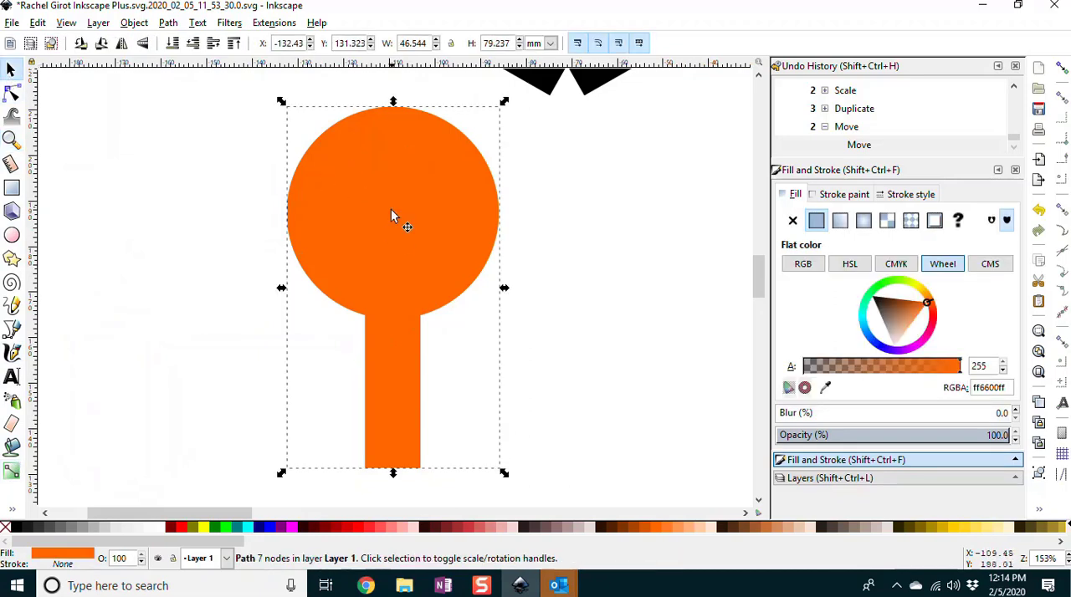
left_click(12, 475)
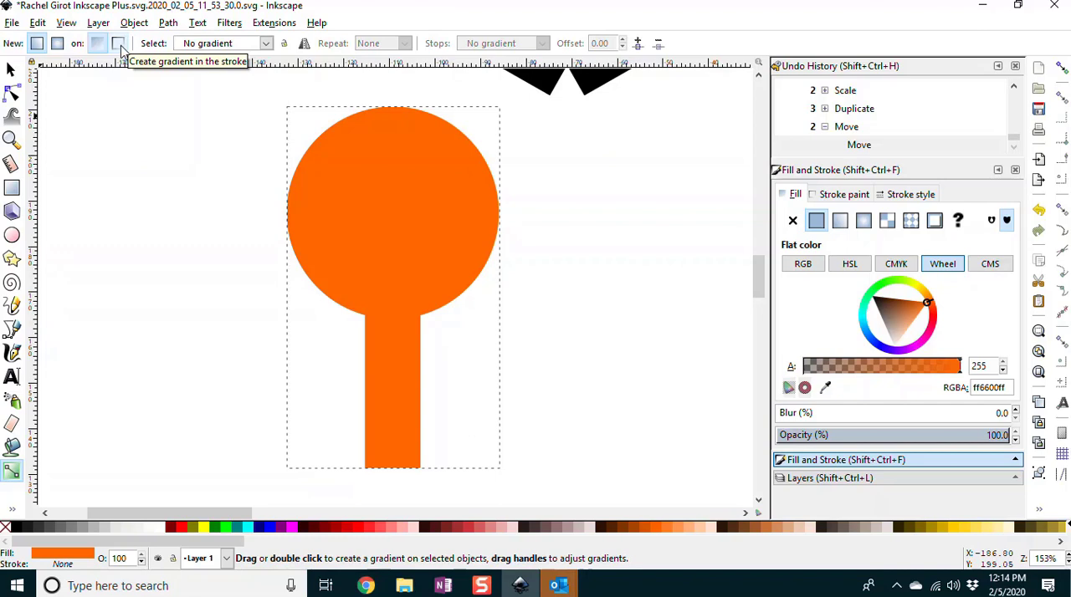
left_click(57, 44)
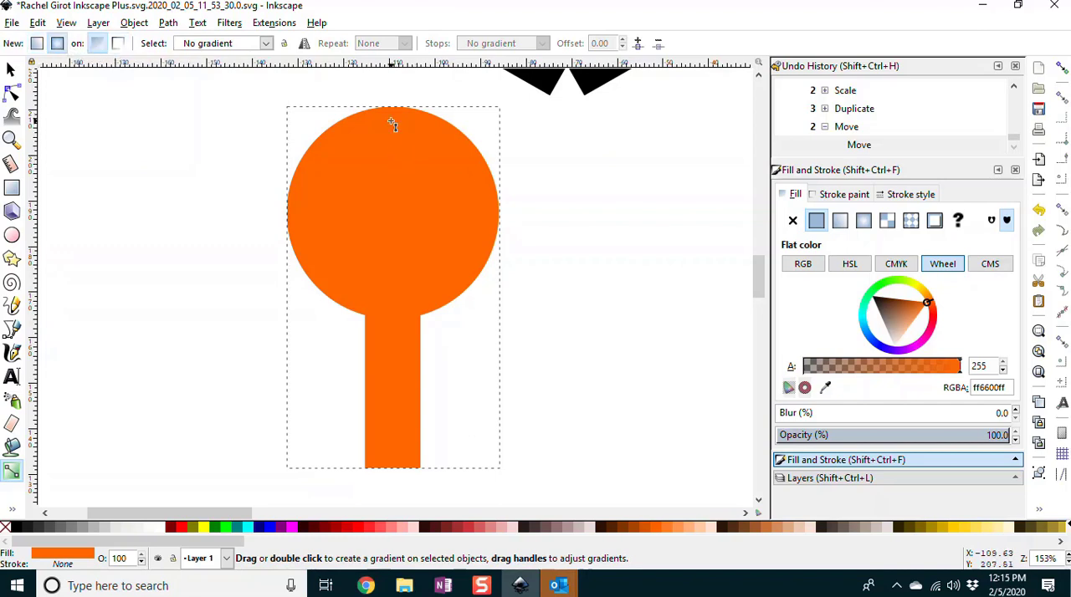
left_click_drag(390, 117, 395, 467)
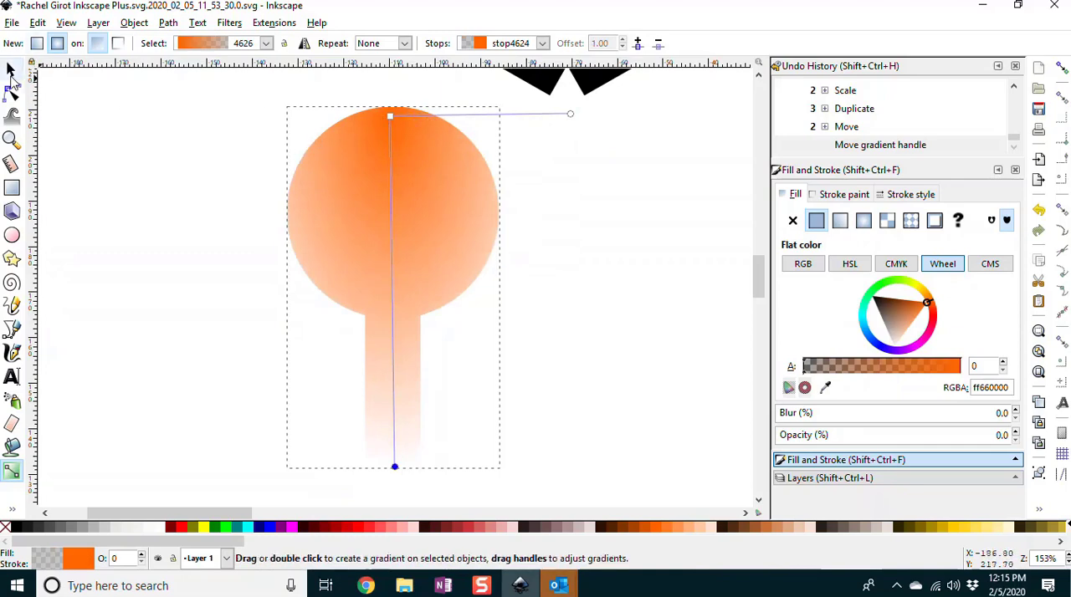
Step: Move the radial gradient's center down into the orange circle and shorten its vertical radius to end near the circle's lower edge
left_click_drag(392, 118, 389, 194)
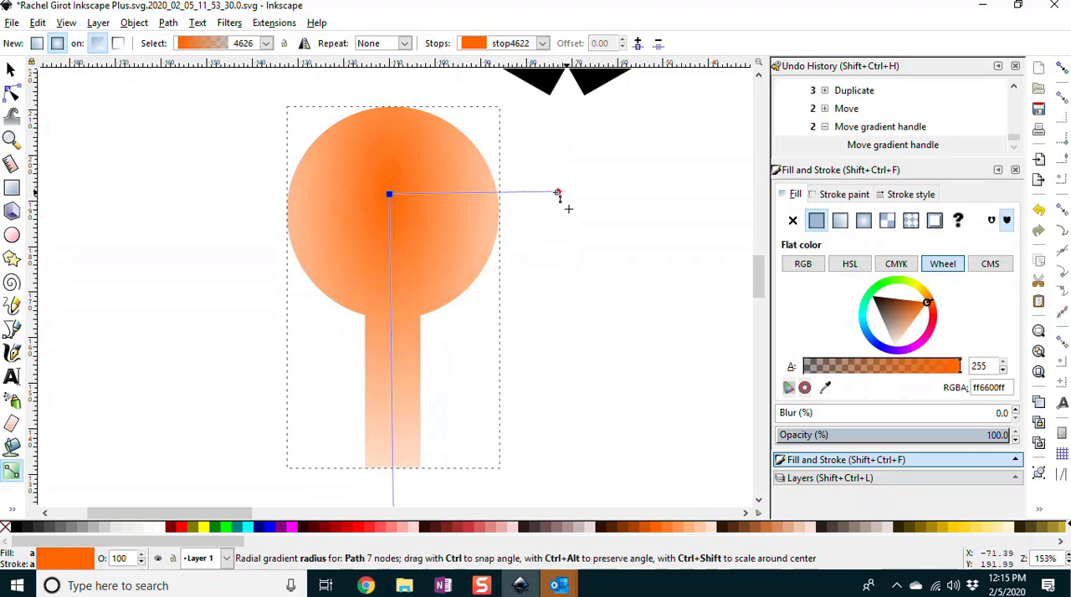
mouse_move(566, 204)
left_mouse_down()
mouse_move(478, 215)
mouse_move(562, 223)
left_mouse_up()
scroll(404, 438, "down", 3)
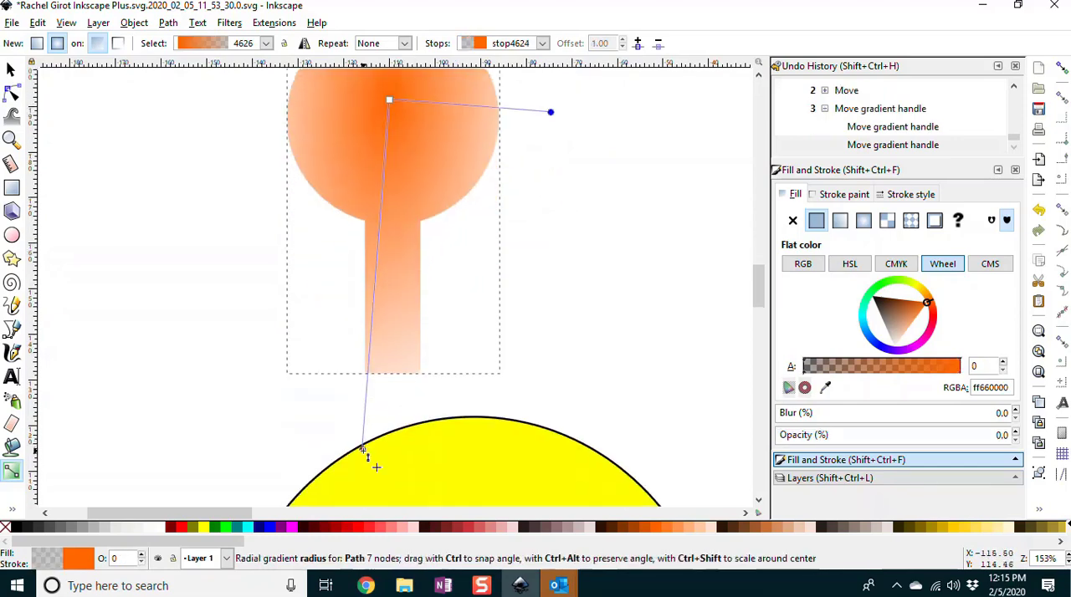
left_click_drag(362, 373, 391, 203)
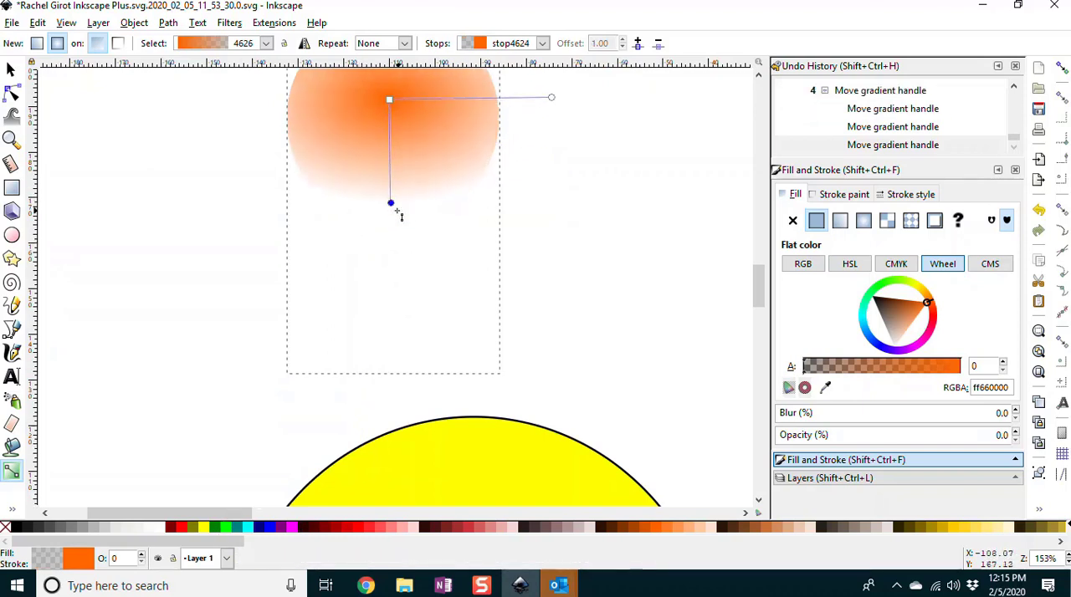
Step: Set the radial gradient's outer stop to the opaque dark orange #d45500
left_click(636, 529)
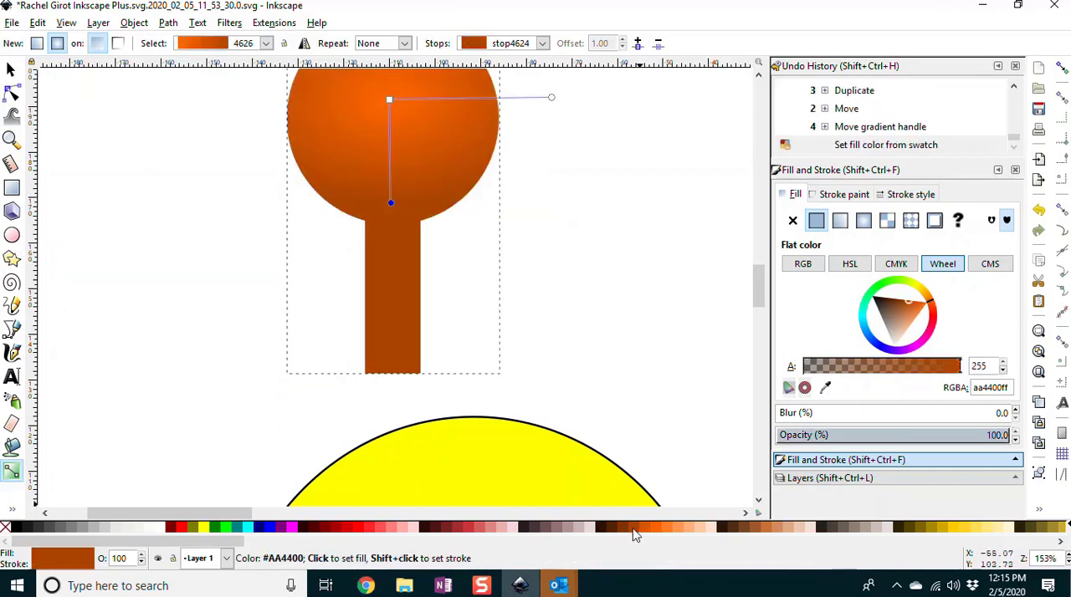
left_click(646, 529)
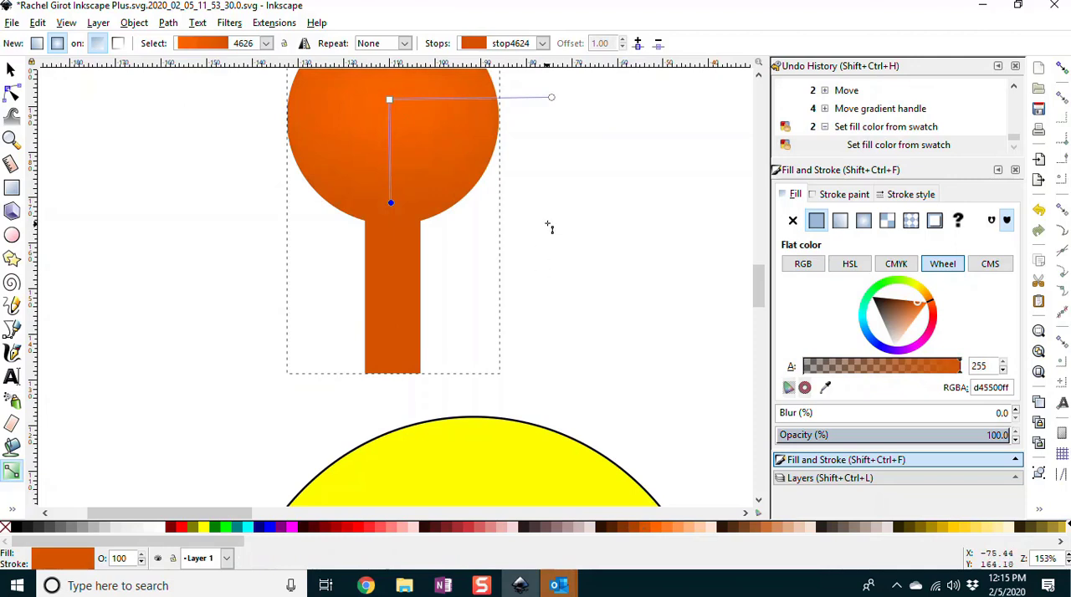
Step: Shorten the radial gradient's horizontal radius to inside the circle's edge and try #ff9955, #ff7f2a and #ff6600 on its outer stop
scroll(548, 227, "up", 3)
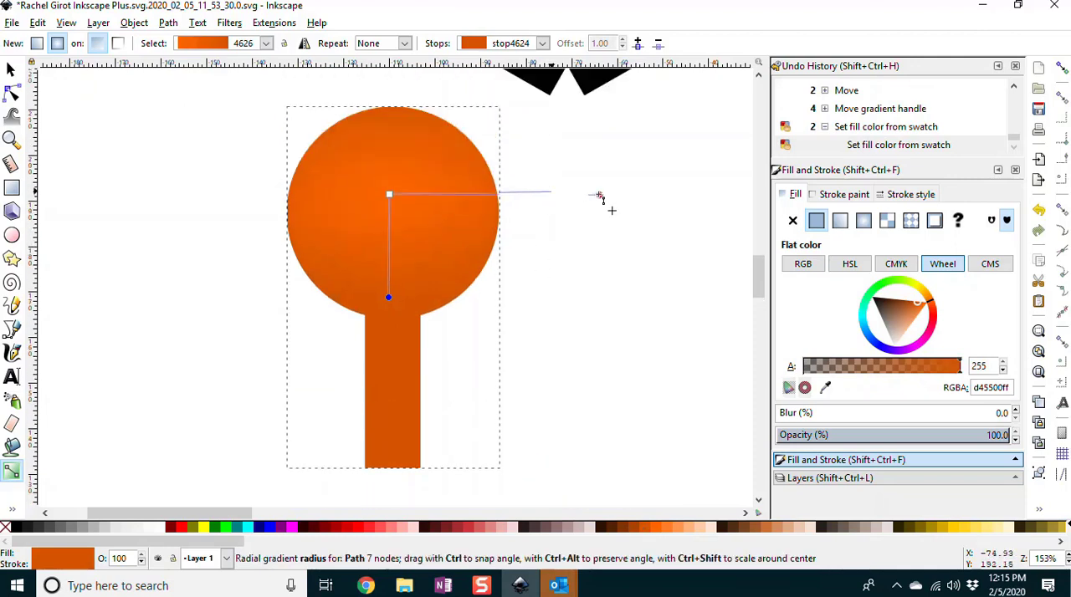
left_click_drag(599, 195, 483, 194)
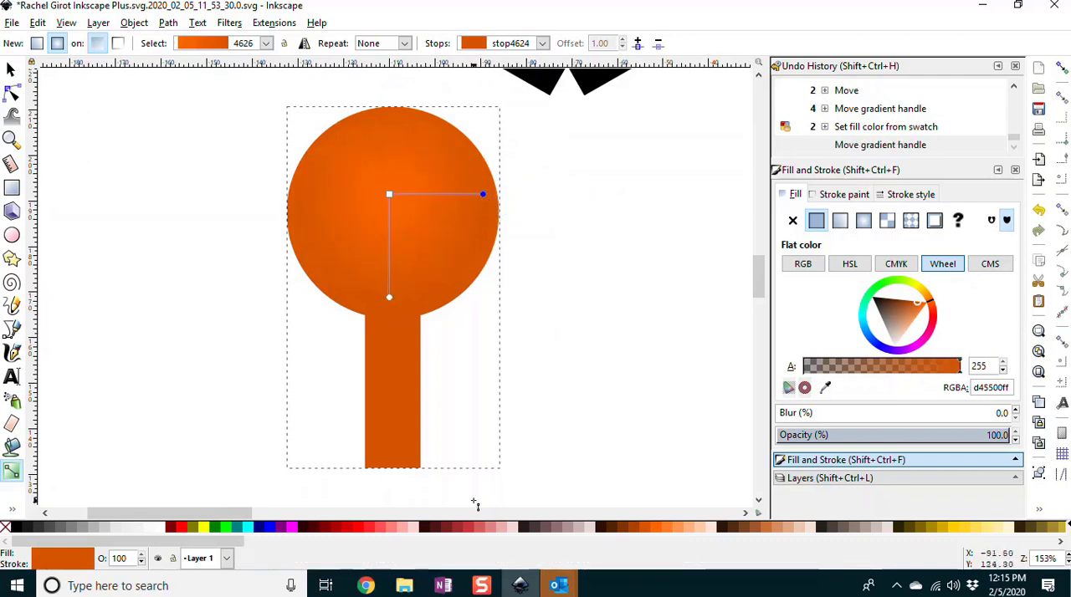
left_click(682, 528)
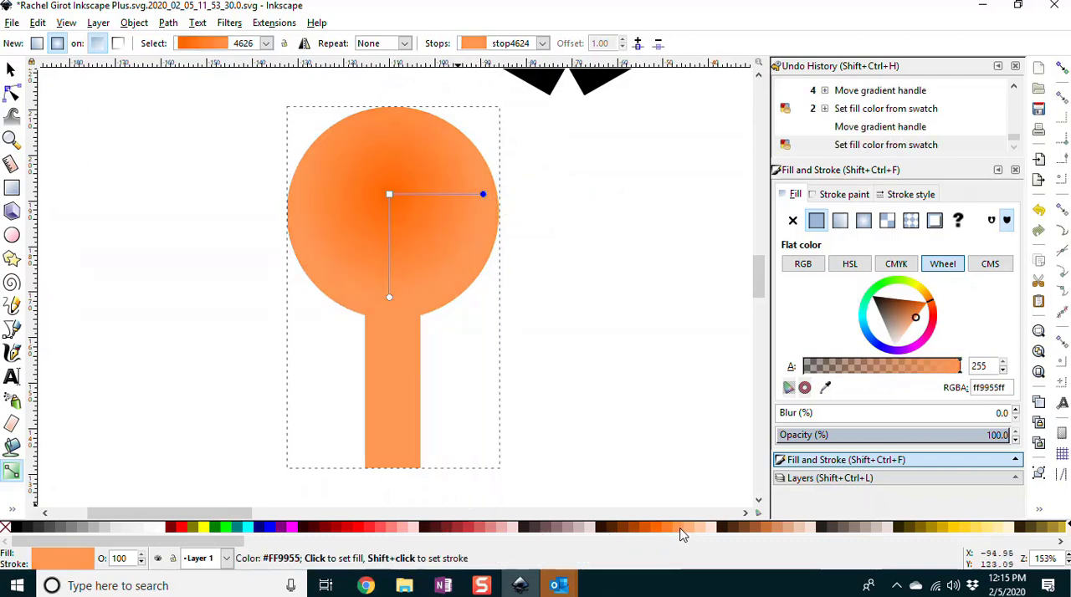
left_click(670, 528)
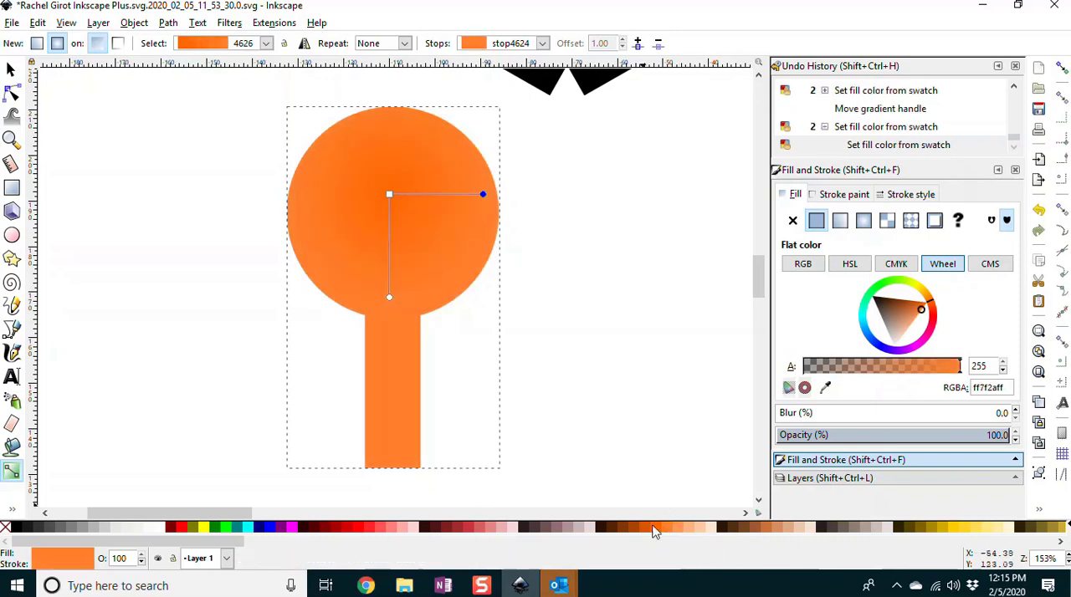
left_click(653, 528)
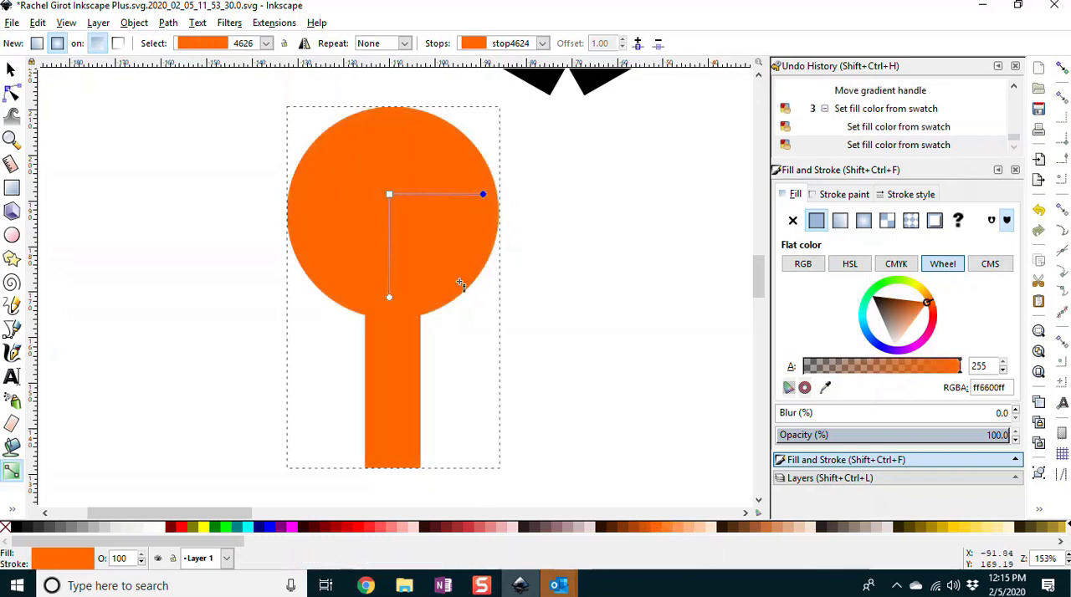
Step: Extend the radial gradient's horizontal radius just past the circle's edge and set its outer stop to dark orange #aa4400
left_click_drag(482, 194, 528, 190)
left_click(391, 297)
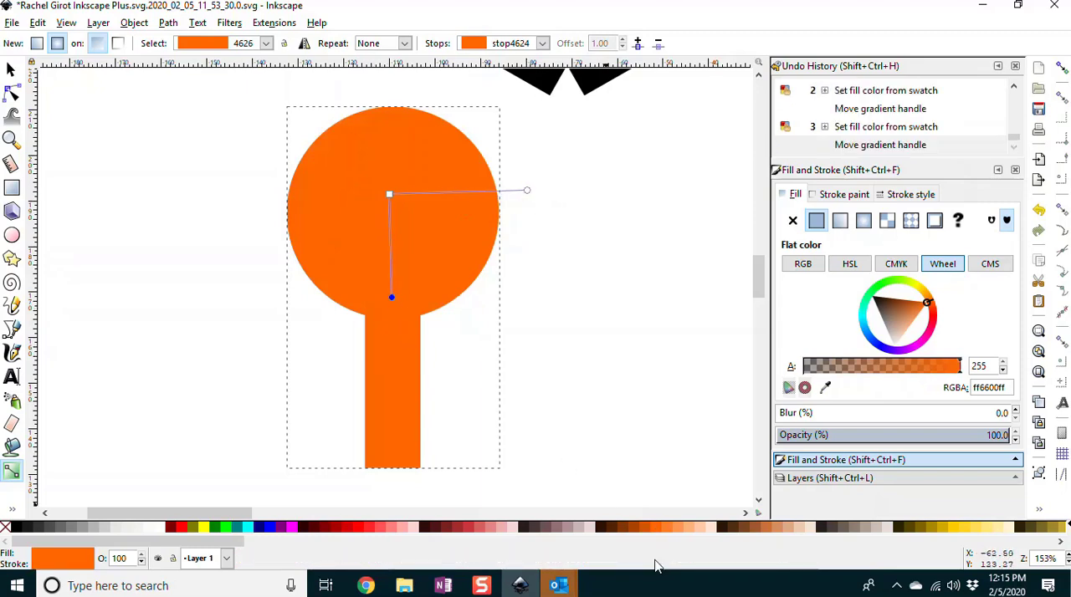
left_click(636, 528)
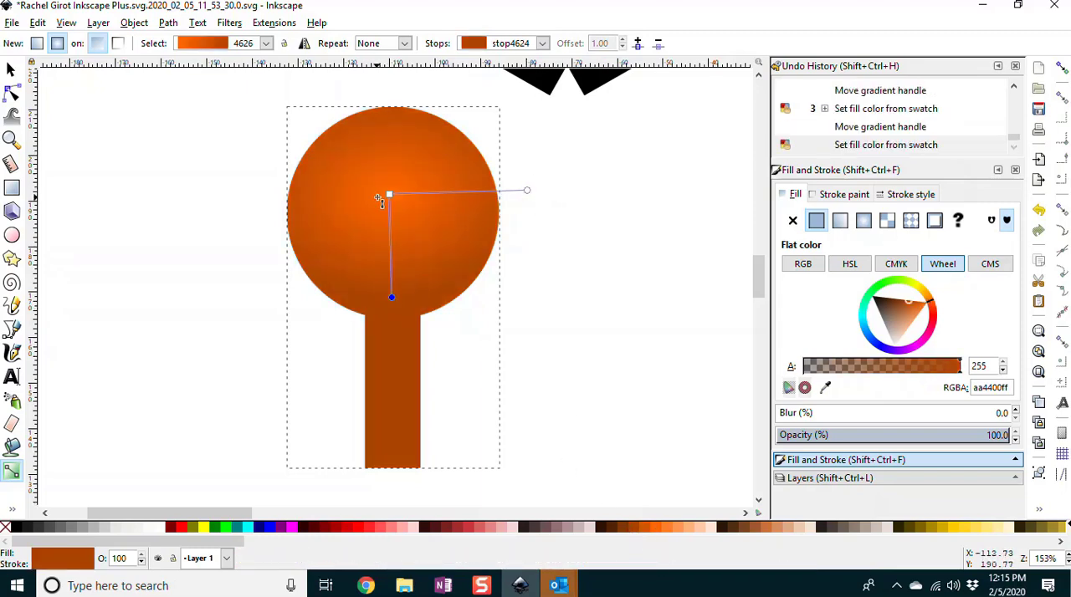
Step: Nudge the radial gradient's center slightly down and add a stop on its vertical radius at an offset of about 0.45
left_click_drag(390, 195, 389, 201)
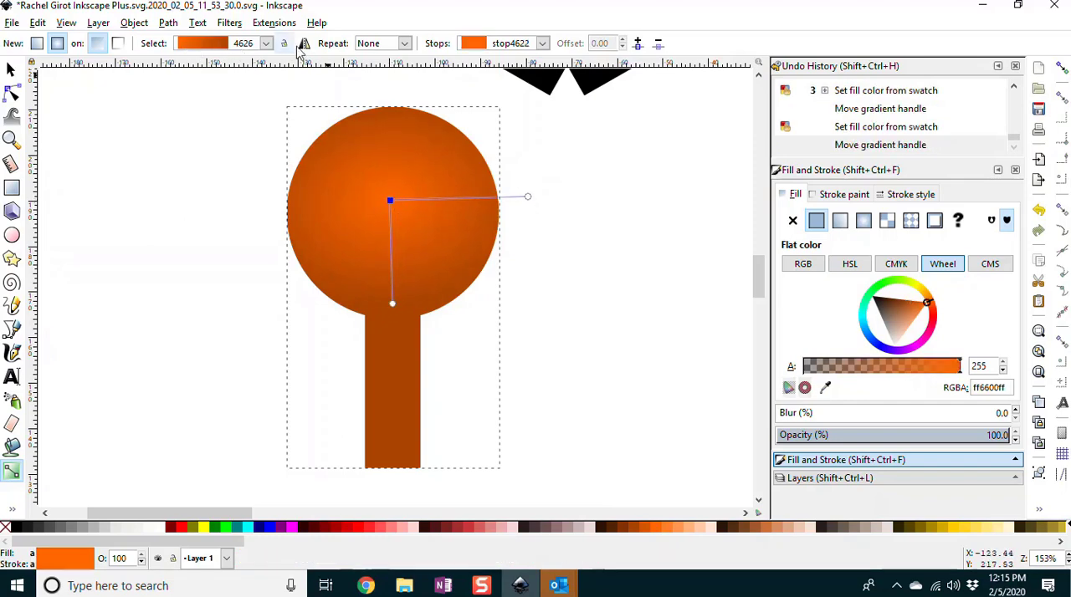
left_click(542, 44)
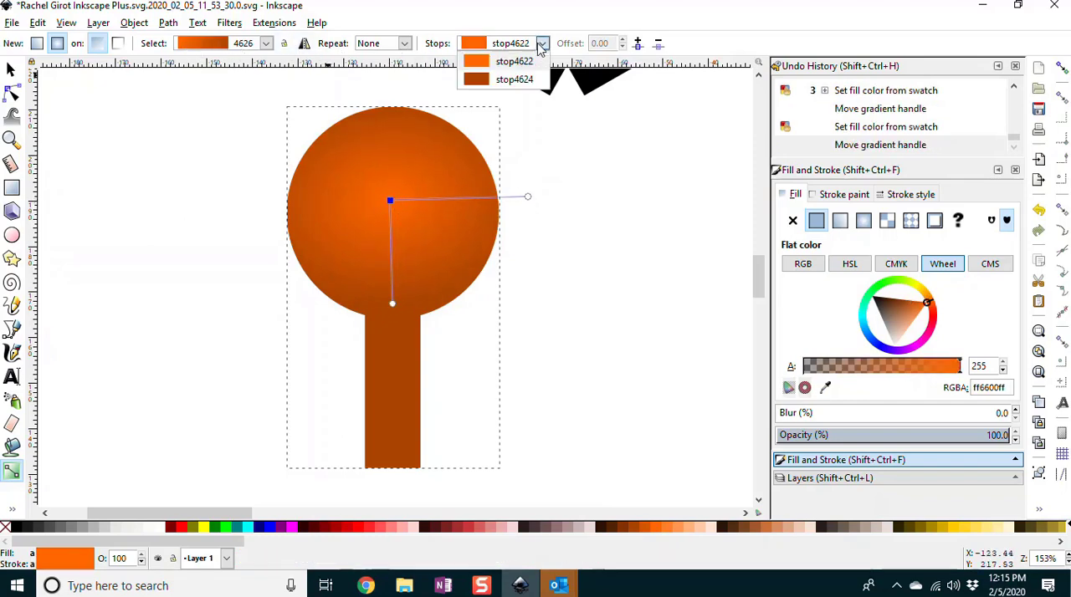
left_click(540, 47)
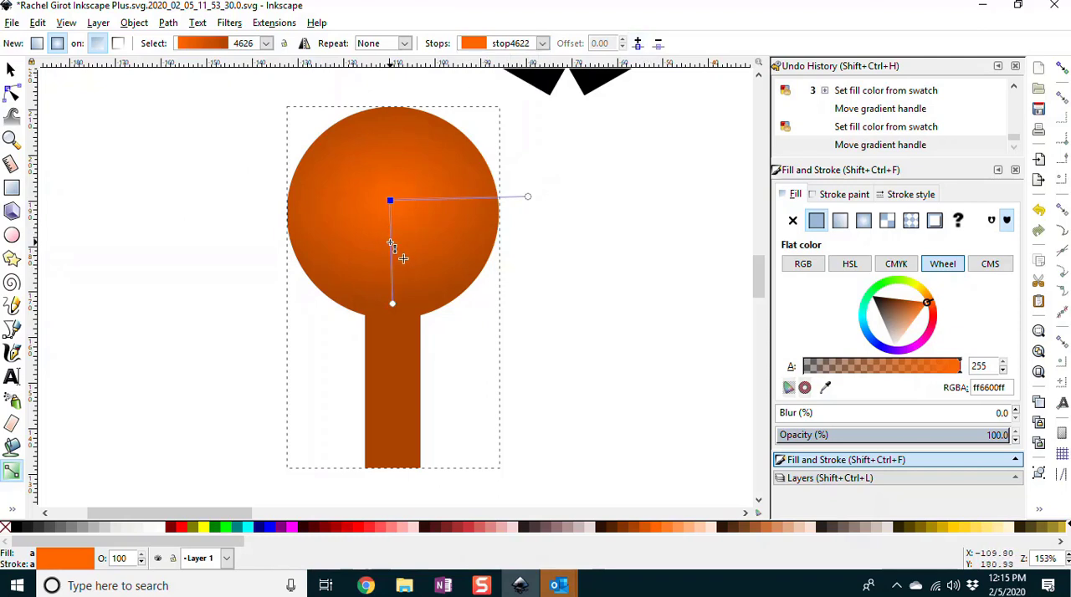
double_click(392, 248)
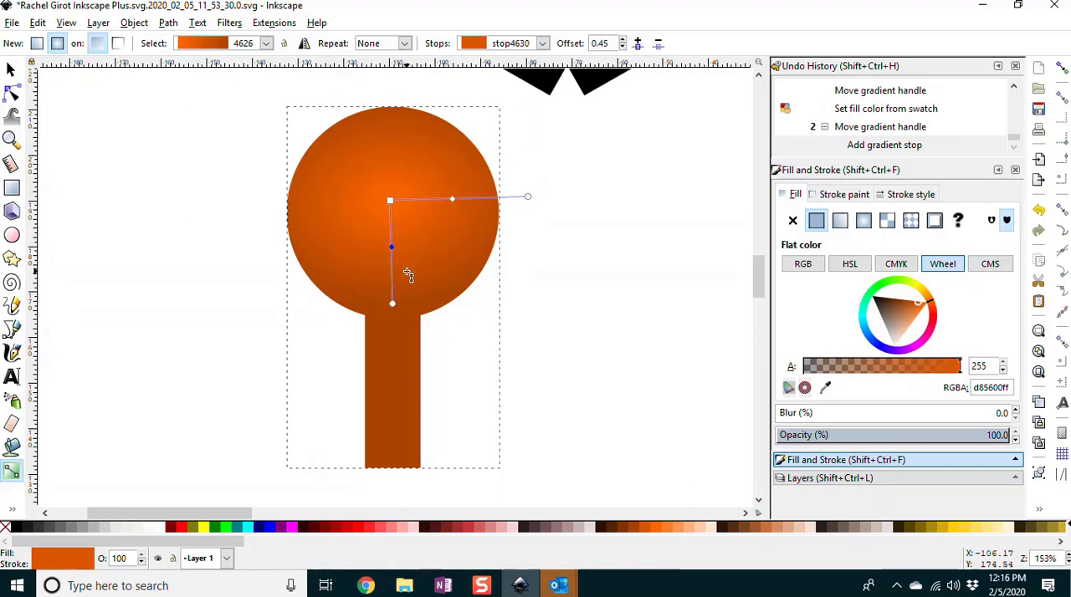
Step: Set the radial gradient's center stop to white and its middle stop to bright orange #ff6600
left_click(389, 200)
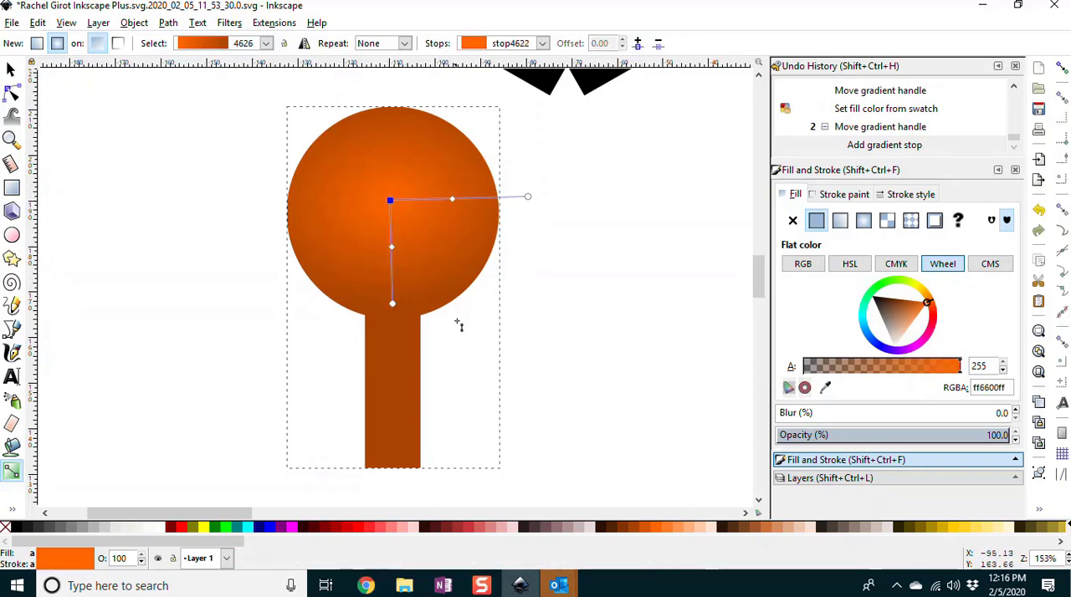
left_click(160, 527)
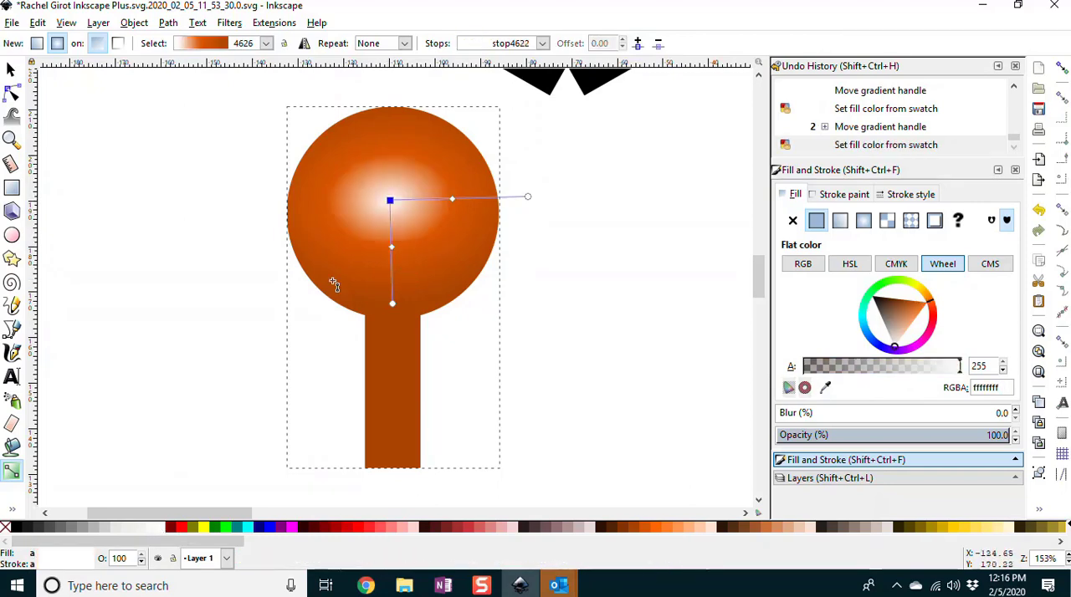
left_click(392, 248)
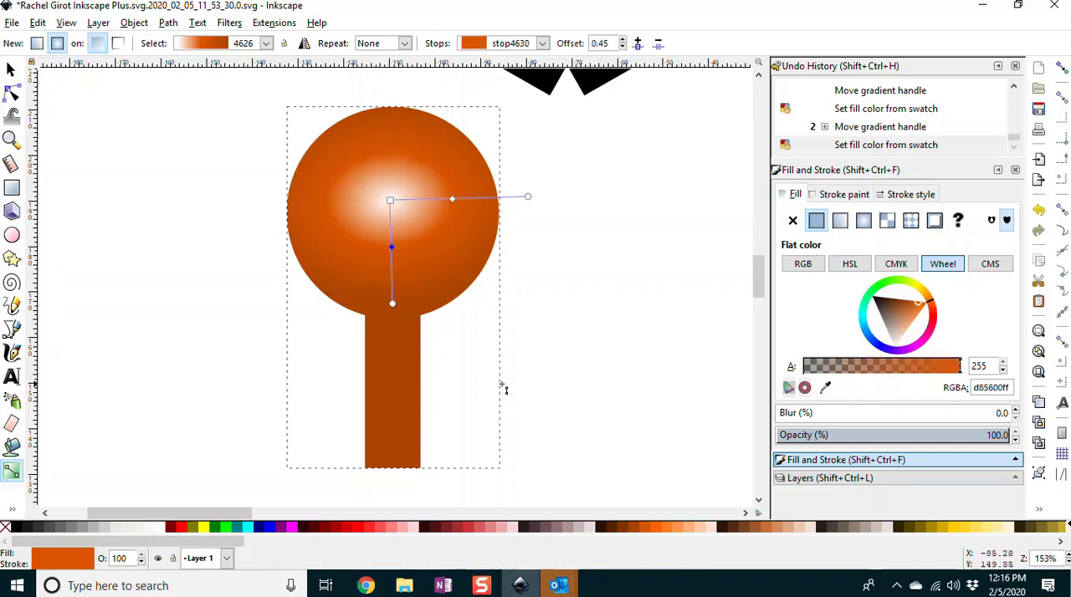
left_click(654, 528)
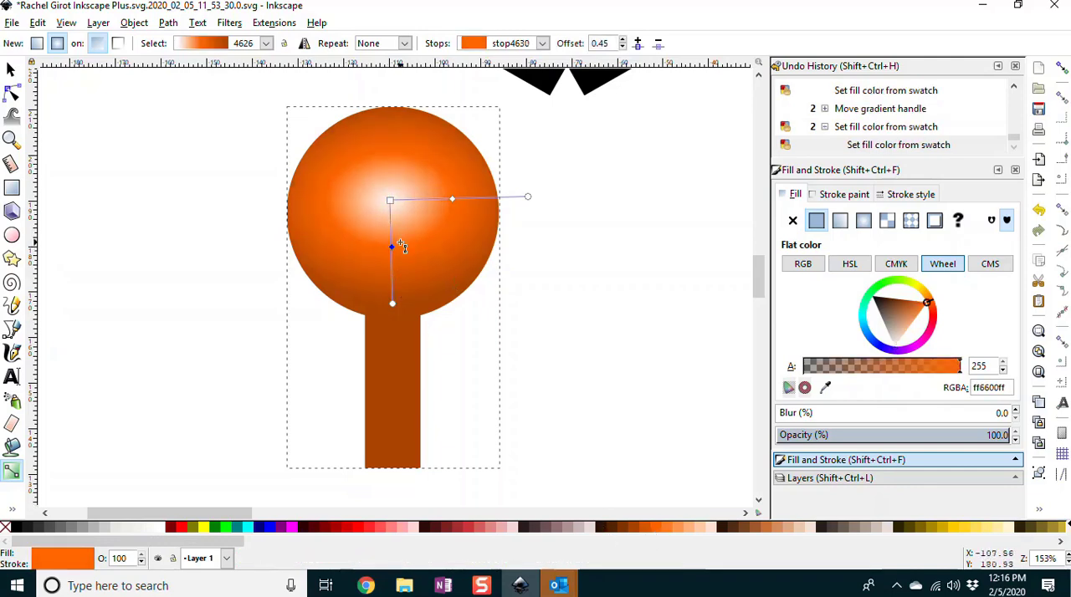
Step: Move the gradient's middle stop outward to near the circle's edge and extend the vertical radius into the upper part of the stem
left_click_drag(391, 247, 387, 266)
left_click_drag(486, 200, 482, 238)
left_click_drag(393, 310, 389, 338)
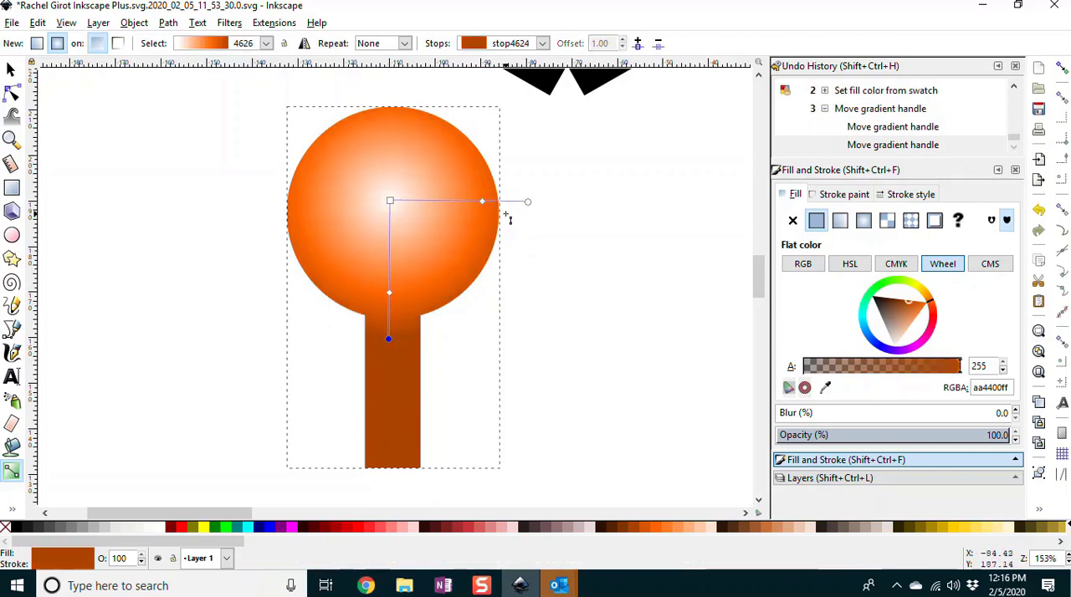
Step: Shorten the gradient's horizontal radius slightly, keeping it past the circle's edge, and move the gradient's center to the middle of the circle
mouse_move(528, 202)
left_mouse_down()
mouse_move(515, 214)
mouse_move(531, 214)
mouse_move(524, 204)
left_mouse_up()
left_click_drag(389, 203, 394, 213)
left_click(643, 250)
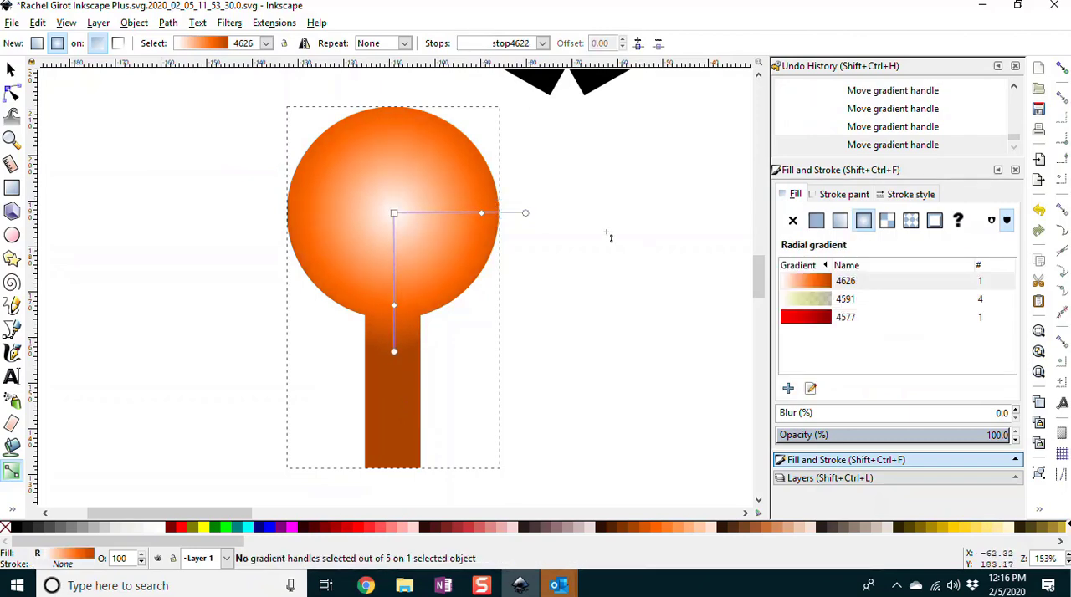
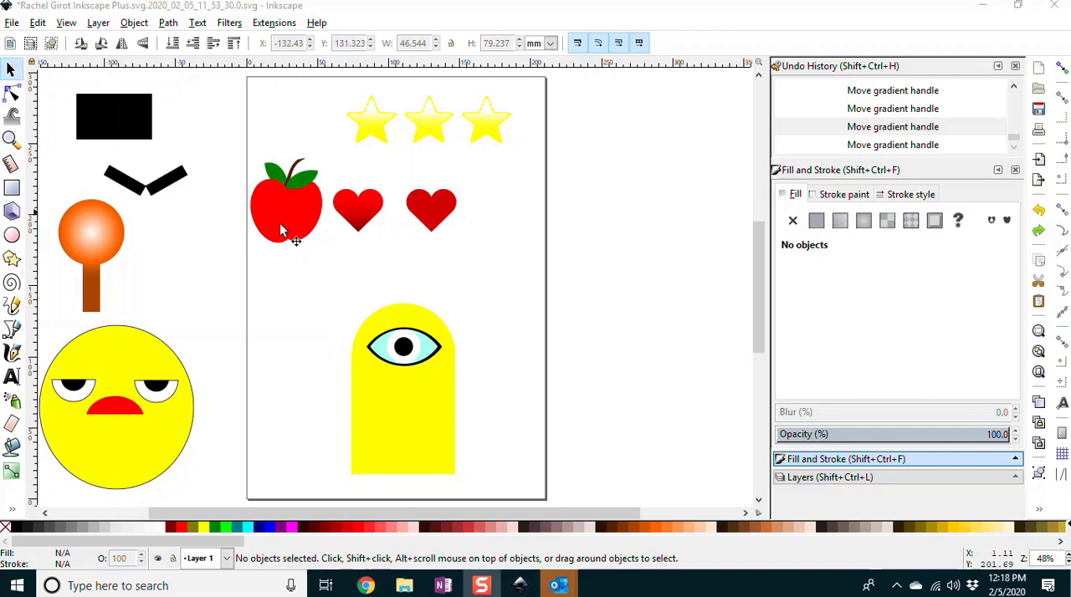
Step: Move the yellow one-eyed shape, plus the group of stars, apple and hearts, off the page to its right side
left_click_drag(326, 290, 477, 497)
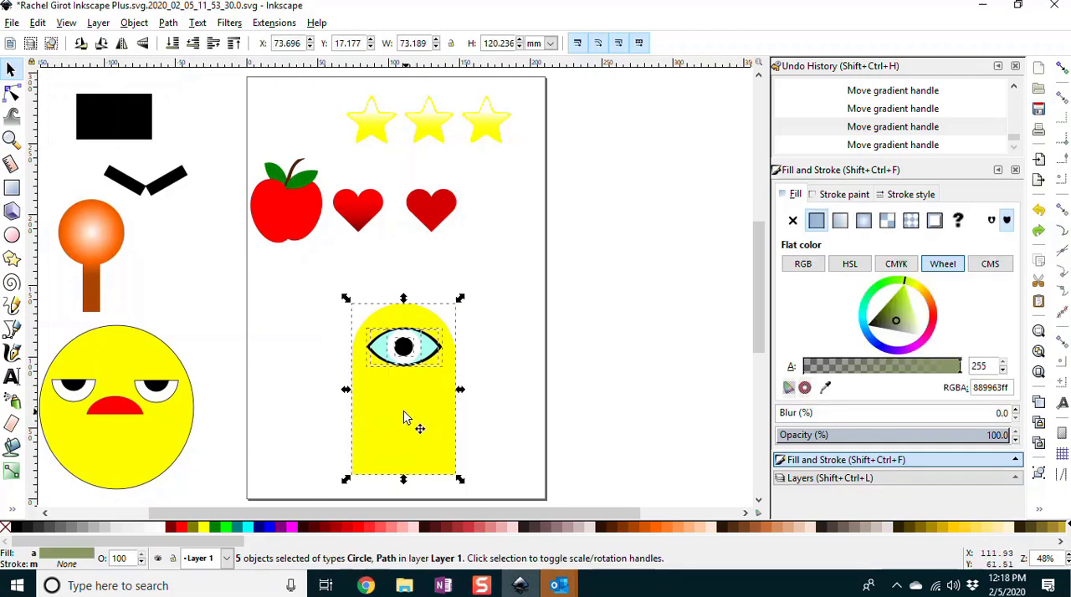
left_click_drag(411, 421, 651, 327)
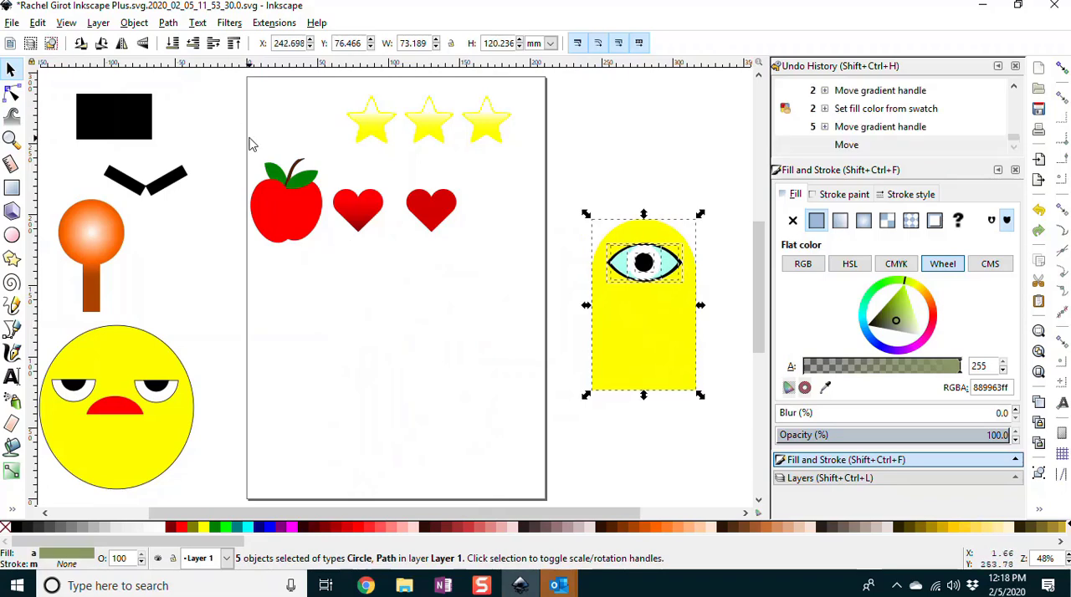
left_click_drag(214, 83, 554, 289)
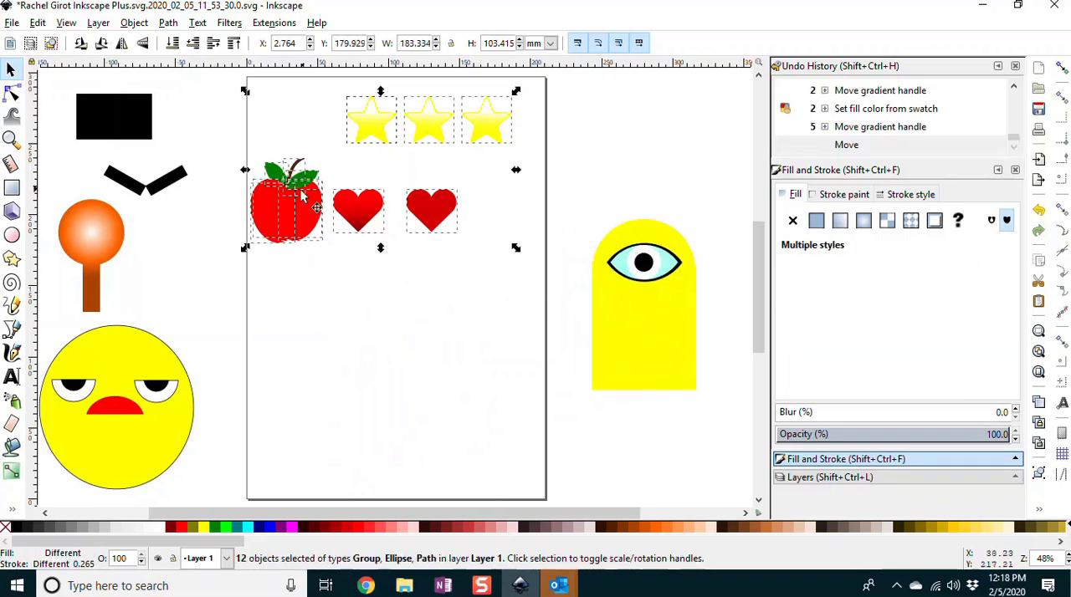
left_click_drag(358, 215, 639, 190)
left_click(564, 364)
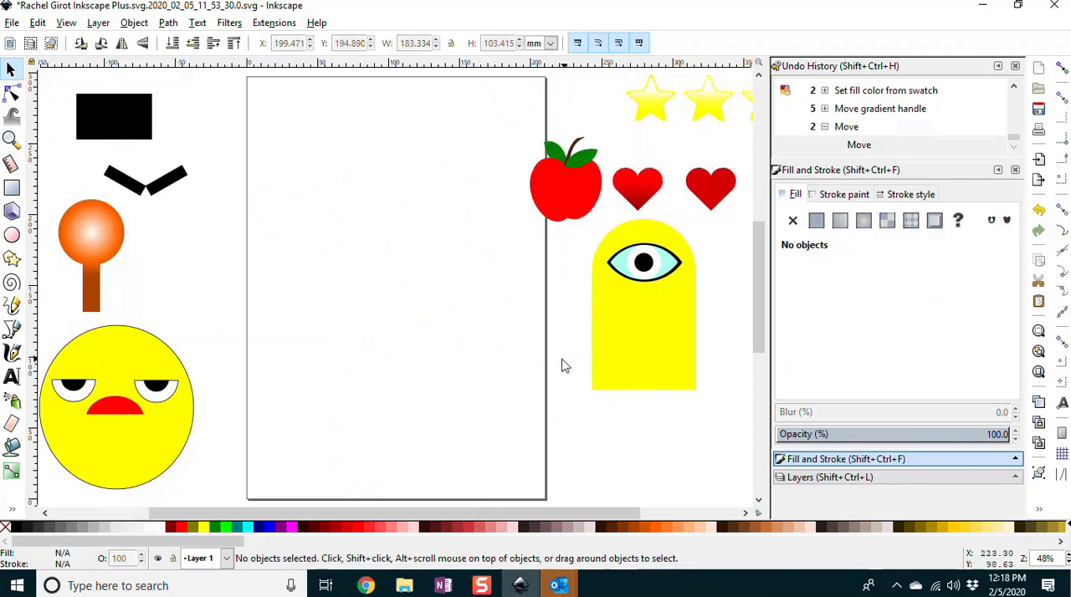
Step: Activate the Rectangle tool and save the document
left_click(12, 237)
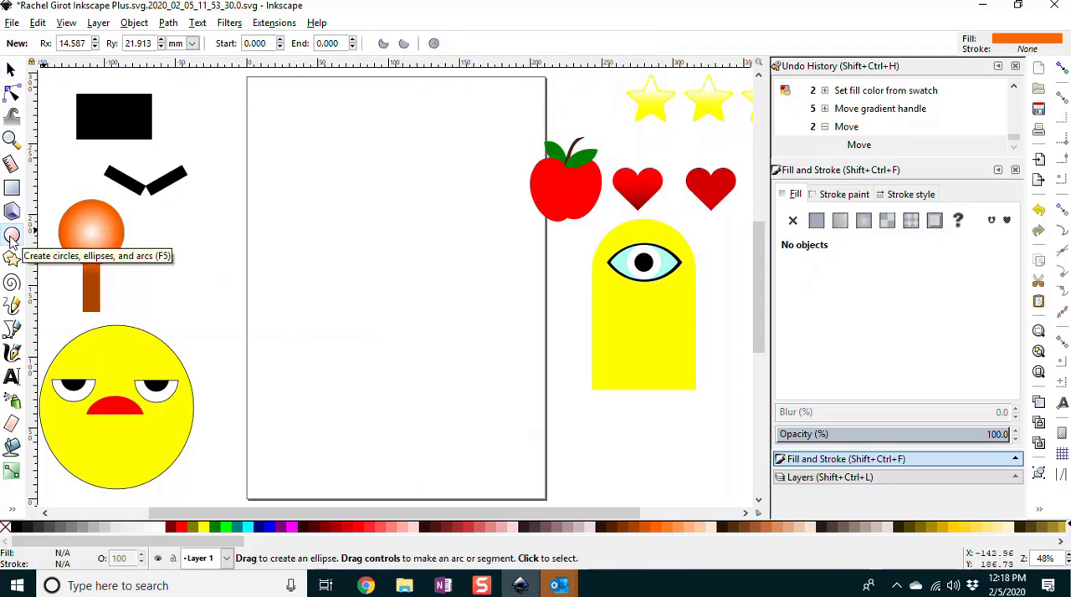
left_click(11, 211)
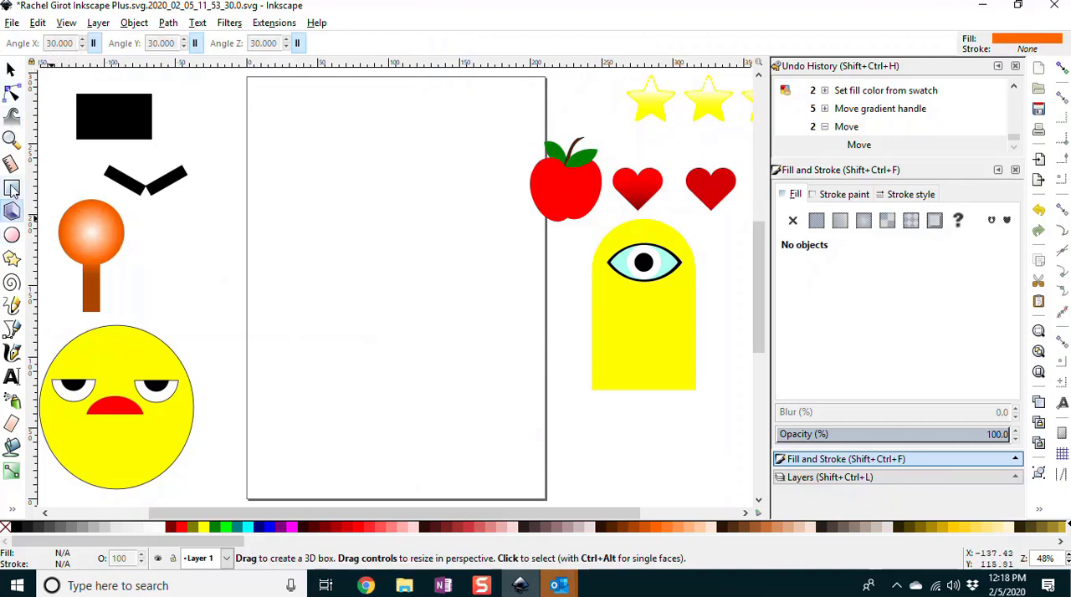
left_click(17, 190)
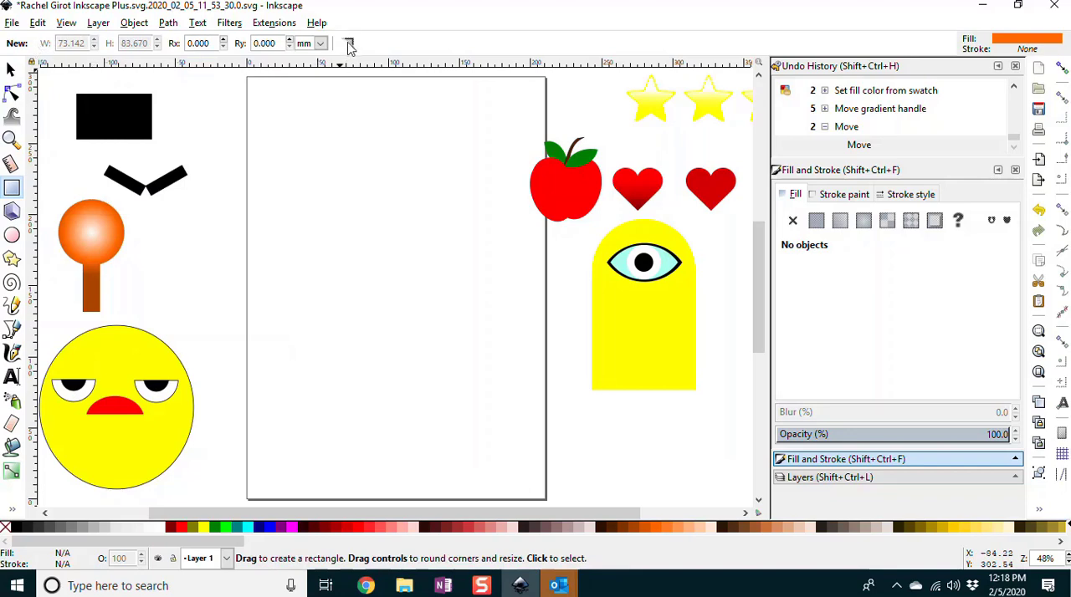
left_click(12, 23)
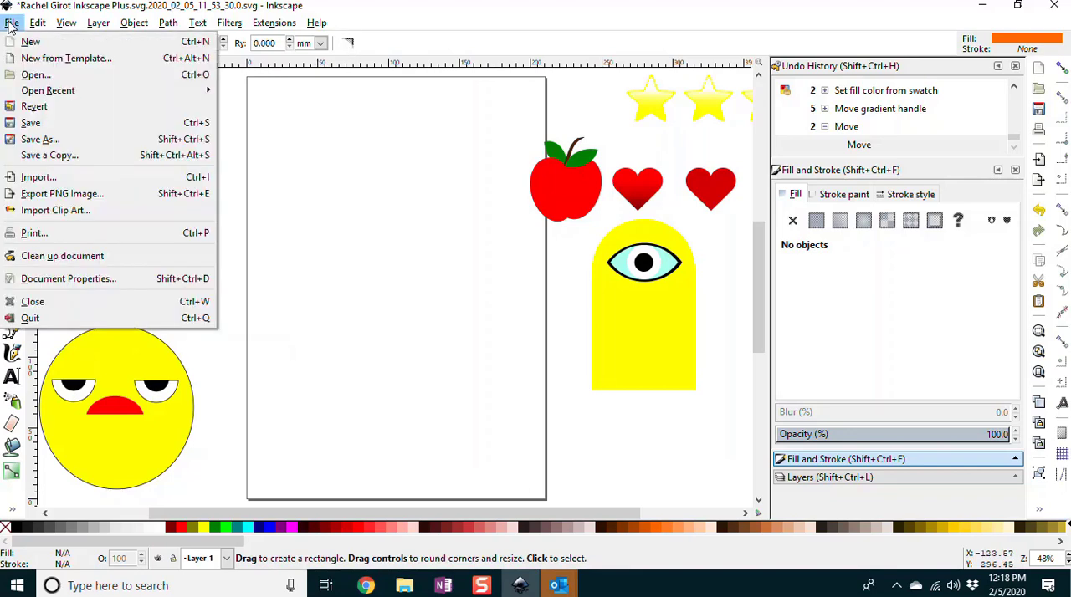
left_click(31, 126)
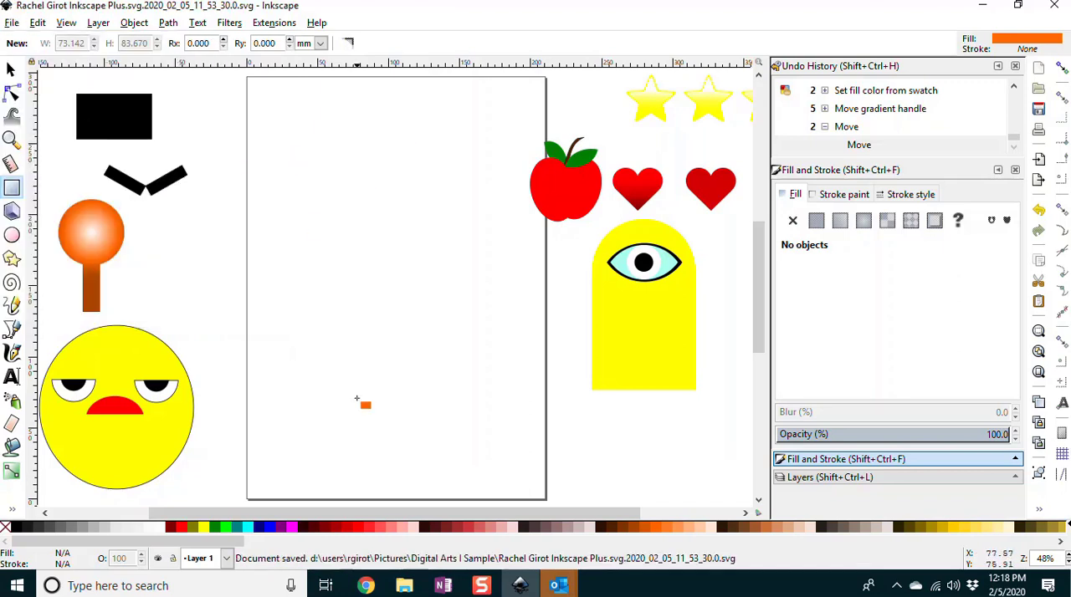
Step: Draw a dark green #008000 rectangle about 78 by 31 mm on the page and fully round its ends
left_click(216, 528)
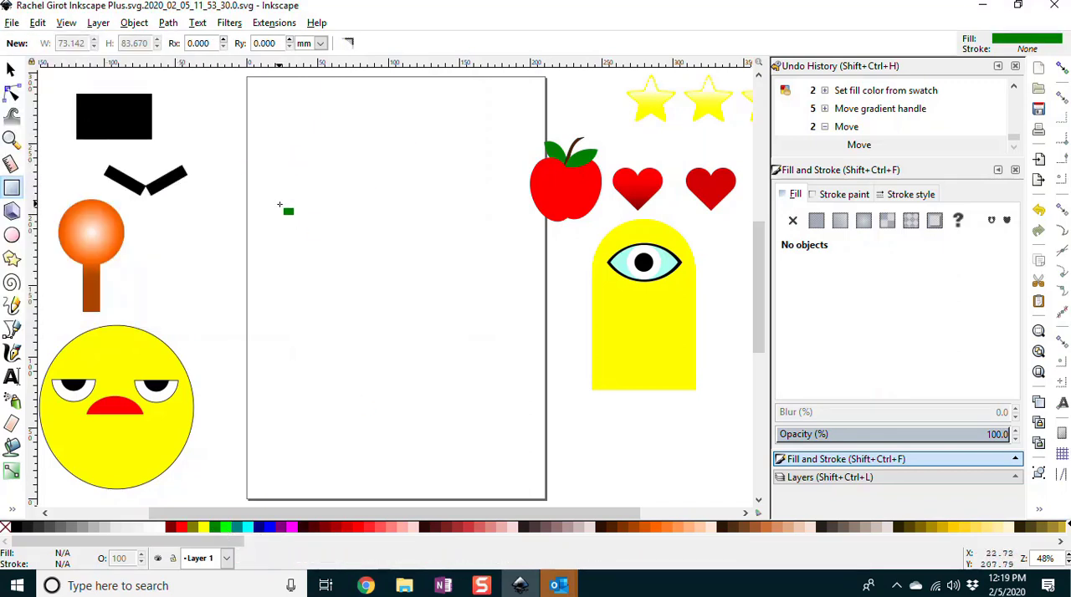
left_click_drag(268, 249, 381, 291)
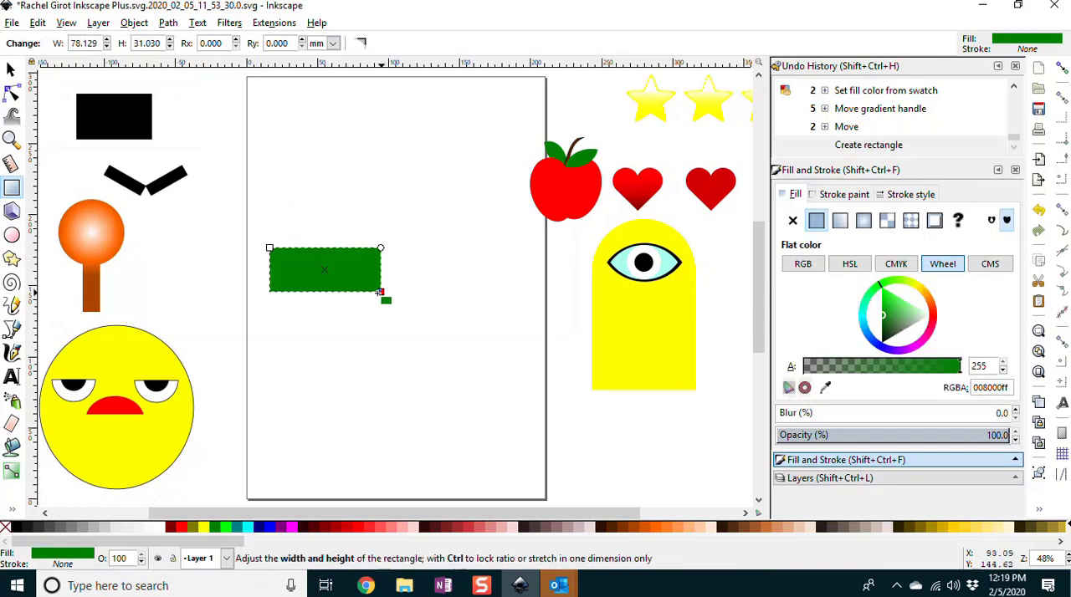
left_click_drag(381, 249, 327, 285)
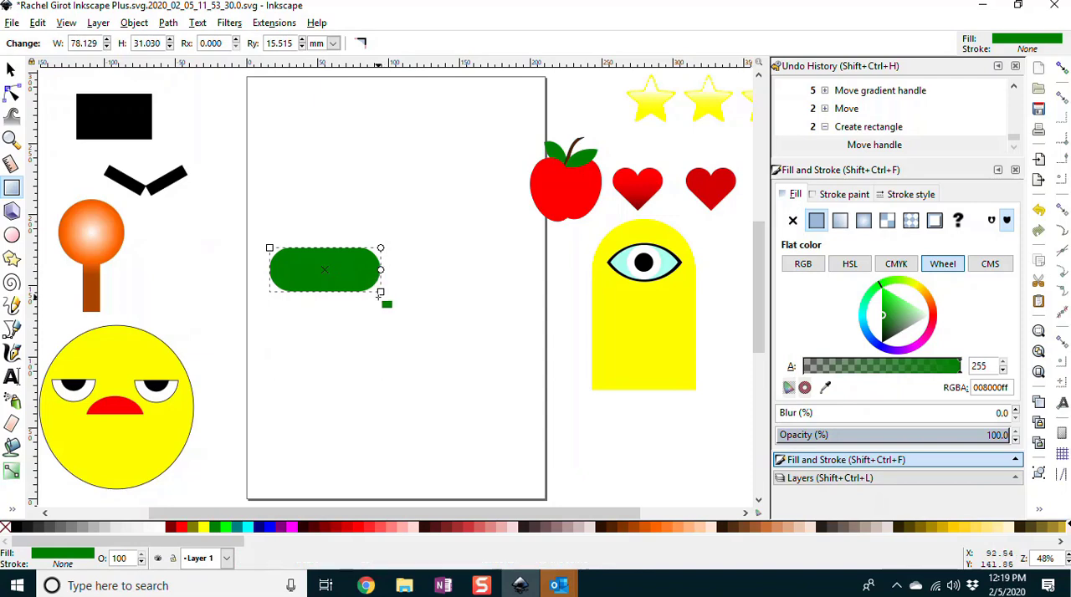
Step: Resize the rounded green rectangle to about 112 by 22 mm and save the document
left_click_drag(380, 292, 429, 278)
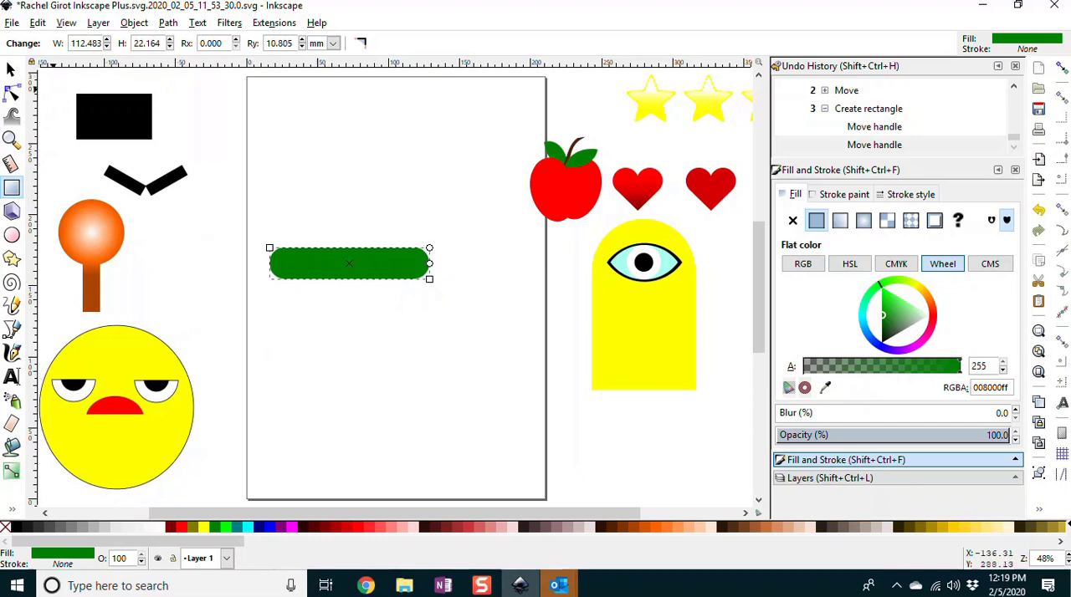
left_click(12, 22)
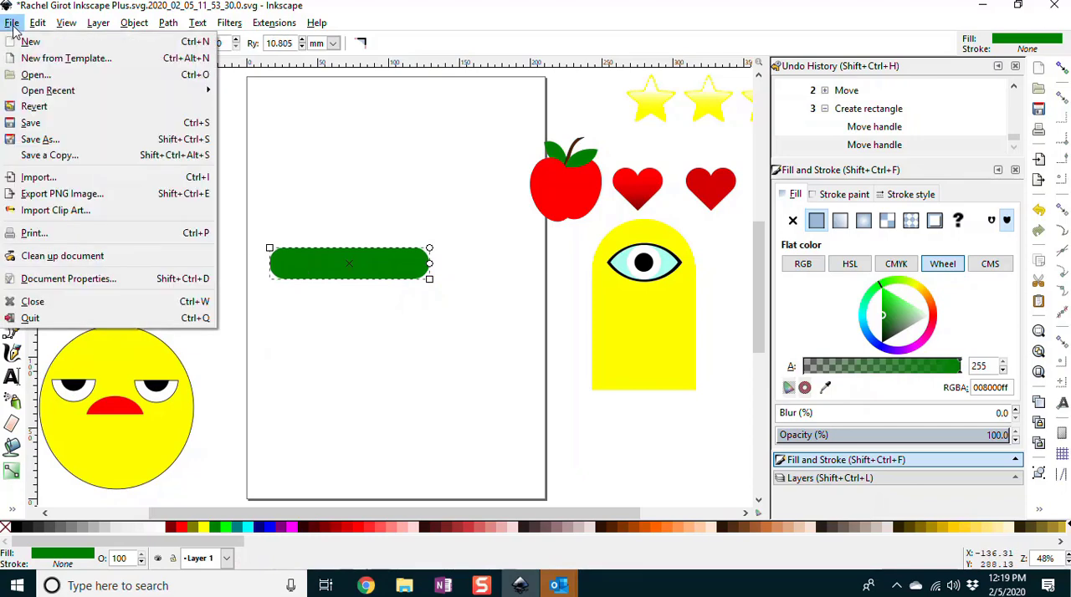
left_click(30, 124)
Step: Apply a vertical linear gradient to the rounded rectangle, from solid green in its lower part to transparent above its top edge, and save
left_click(11, 71)
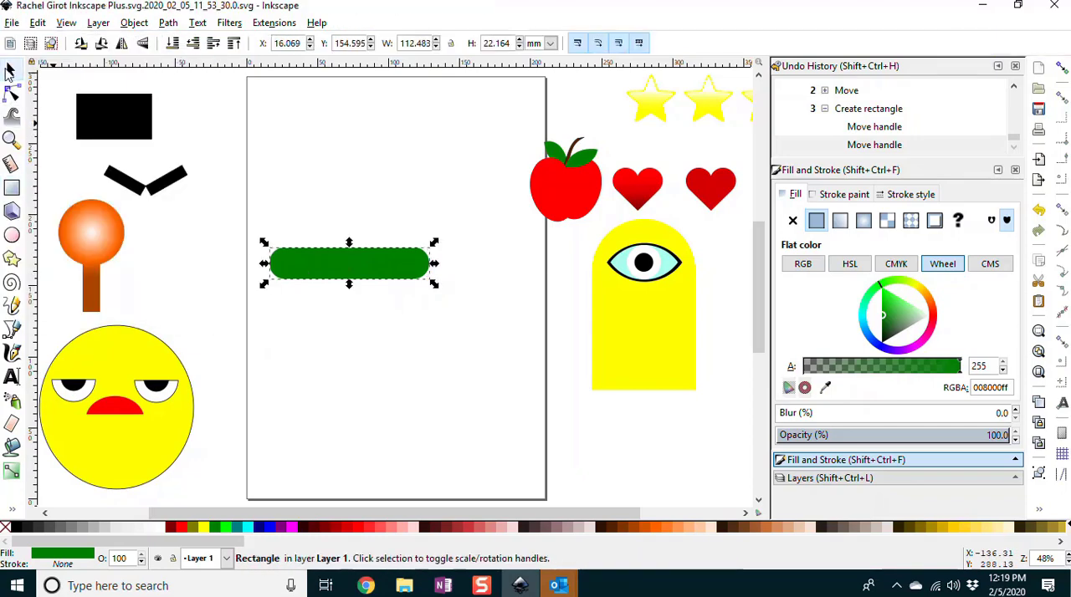
left_click(12, 472)
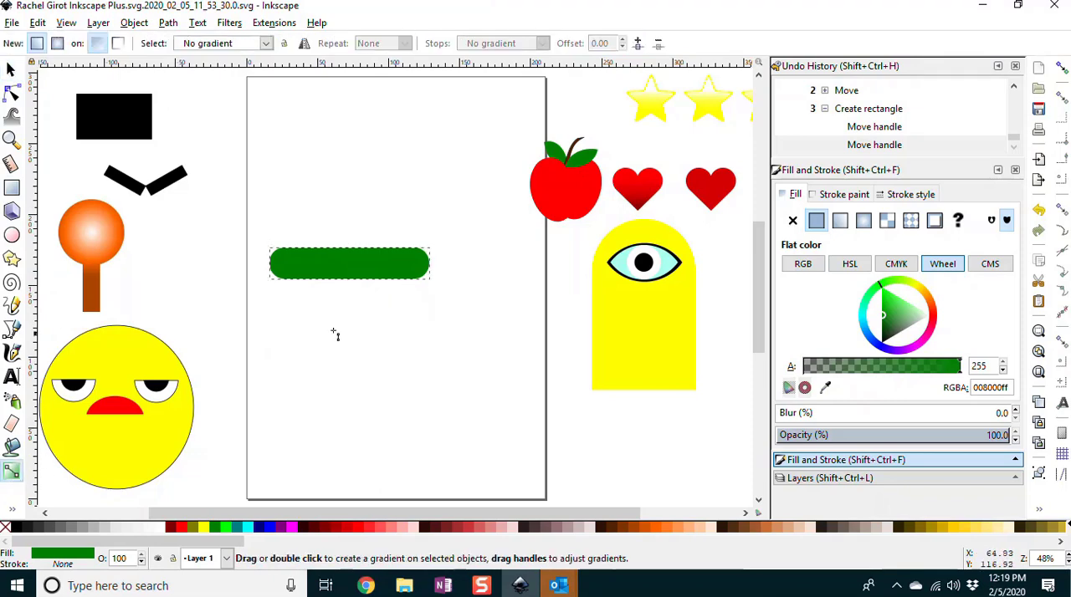
left_click_drag(348, 250, 353, 225)
key("ctrl+z")
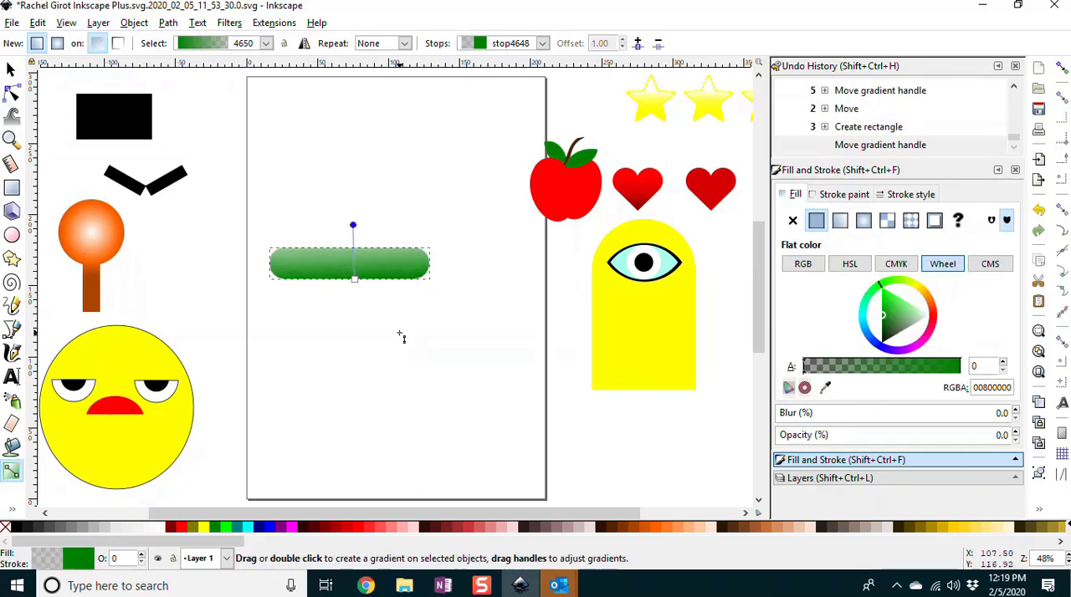
mouse_move(355, 280)
left_mouse_down()
mouse_move(354, 289)
mouse_move(354, 224)
left_mouse_up()
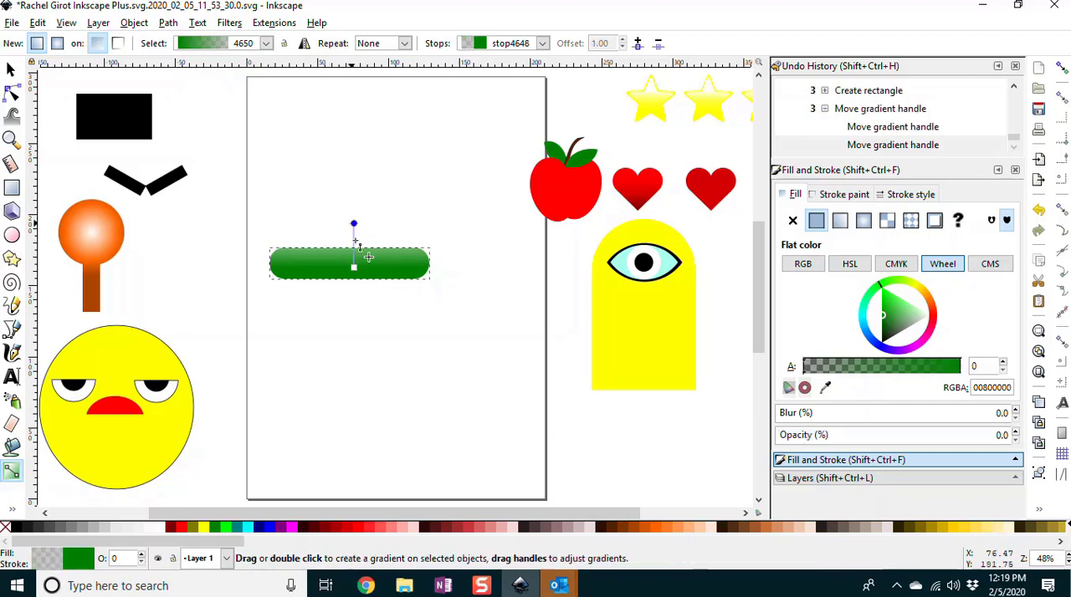
left_click(12, 22)
left_click(28, 121)
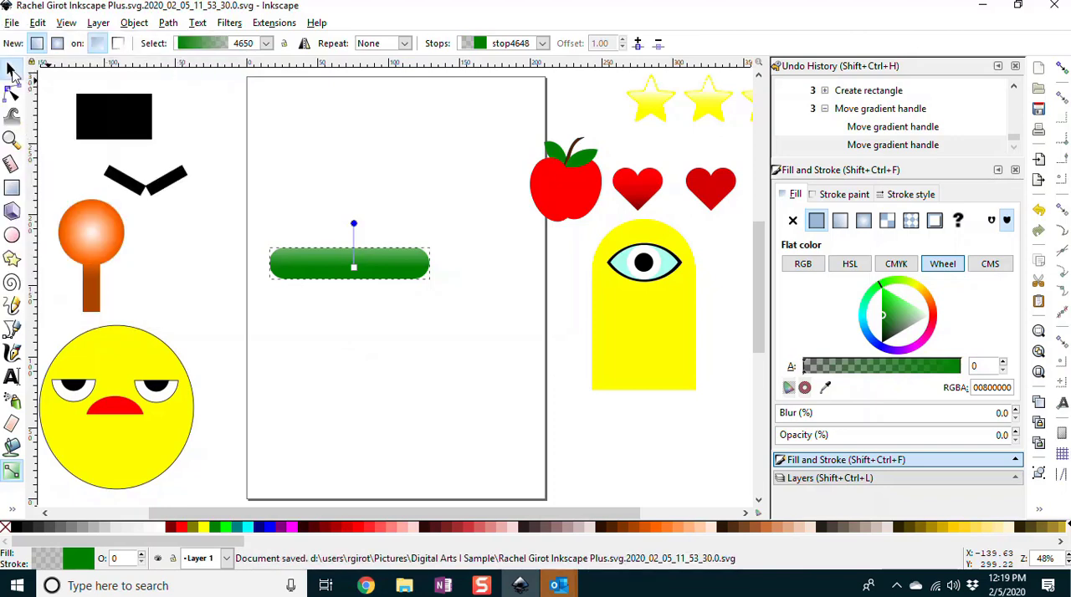
left_click(12, 71)
left_click(269, 149)
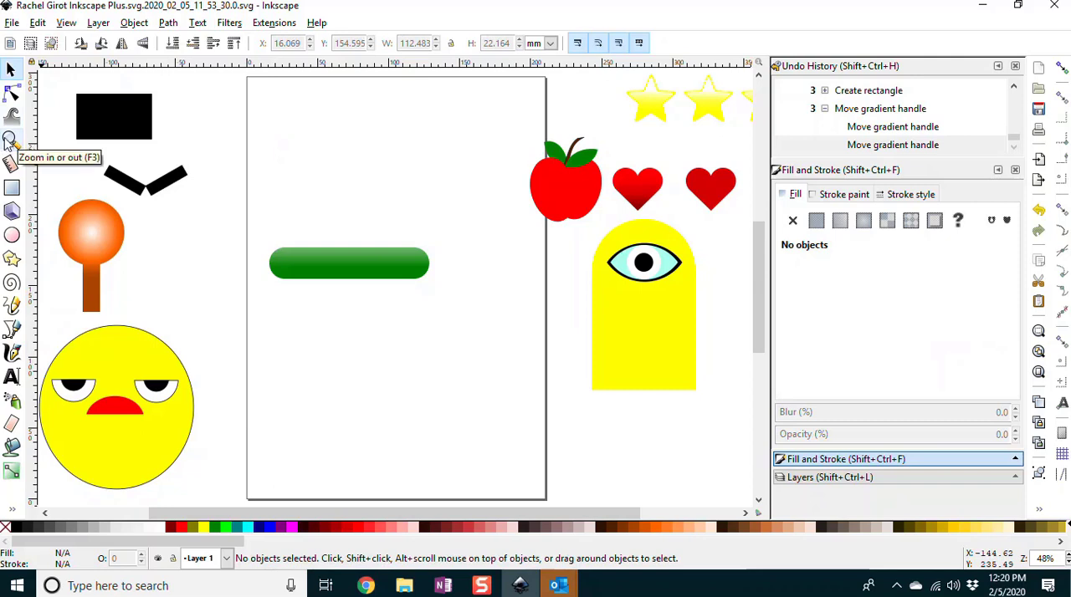
Step: Draw a closed jagged path about 88 by 57 mm, hanging down from the lower half of the green bar, with straight Bezier segments
left_click(11, 331)
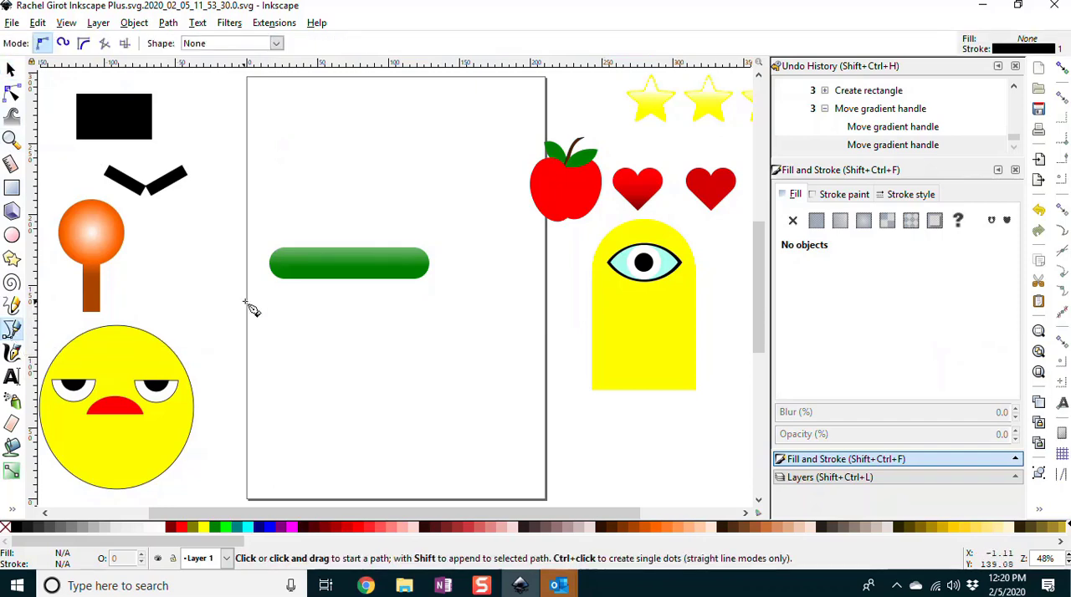
left_click(287, 270)
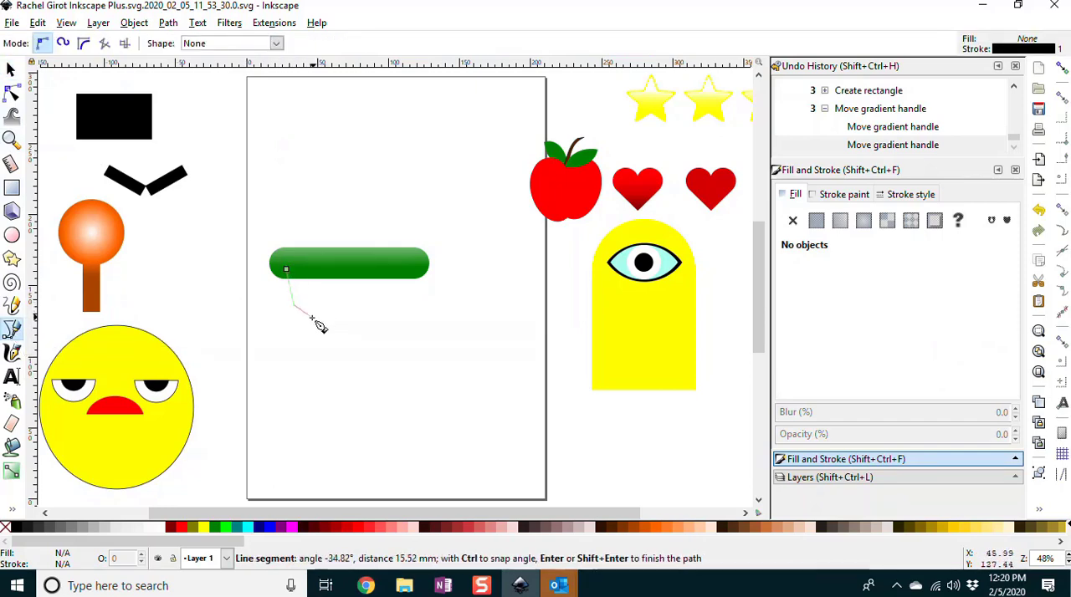
left_click(312, 317)
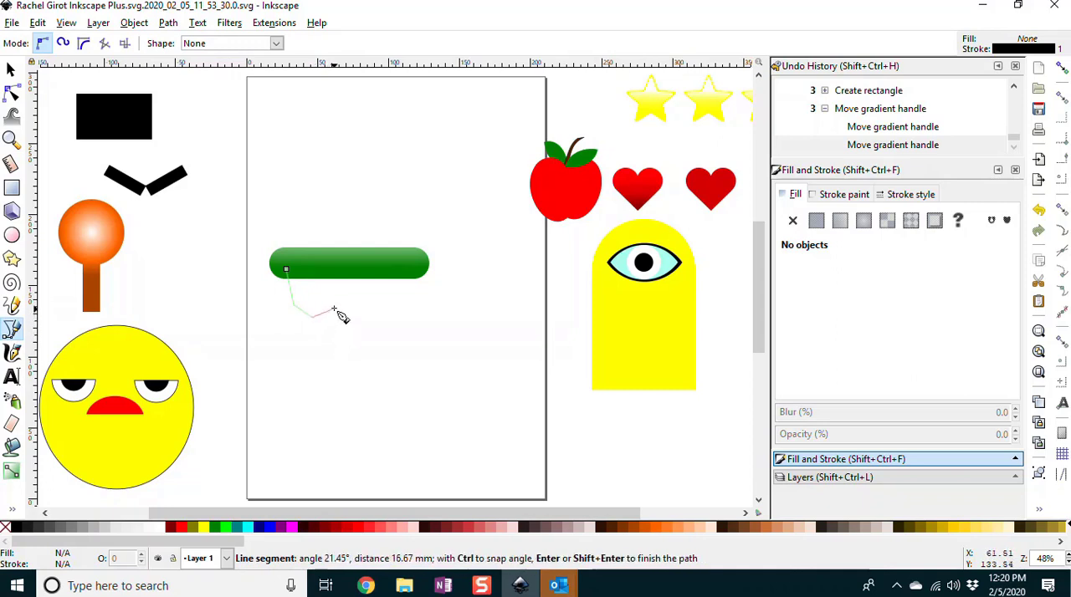
left_click(335, 310)
left_click(360, 346)
left_click(384, 325)
left_click(385, 303)
left_click(410, 297)
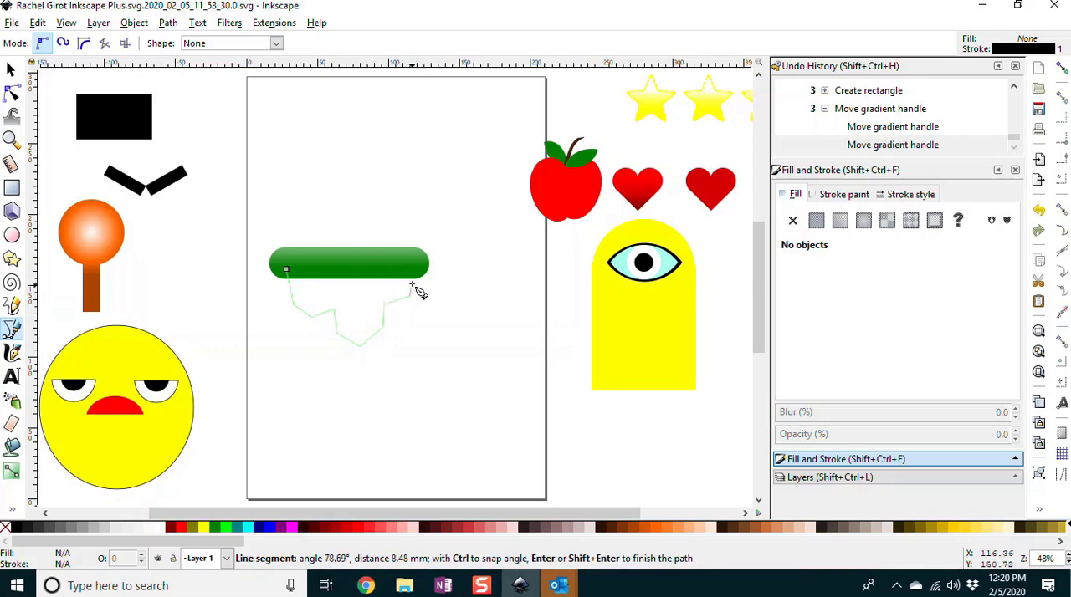
left_click(410, 267)
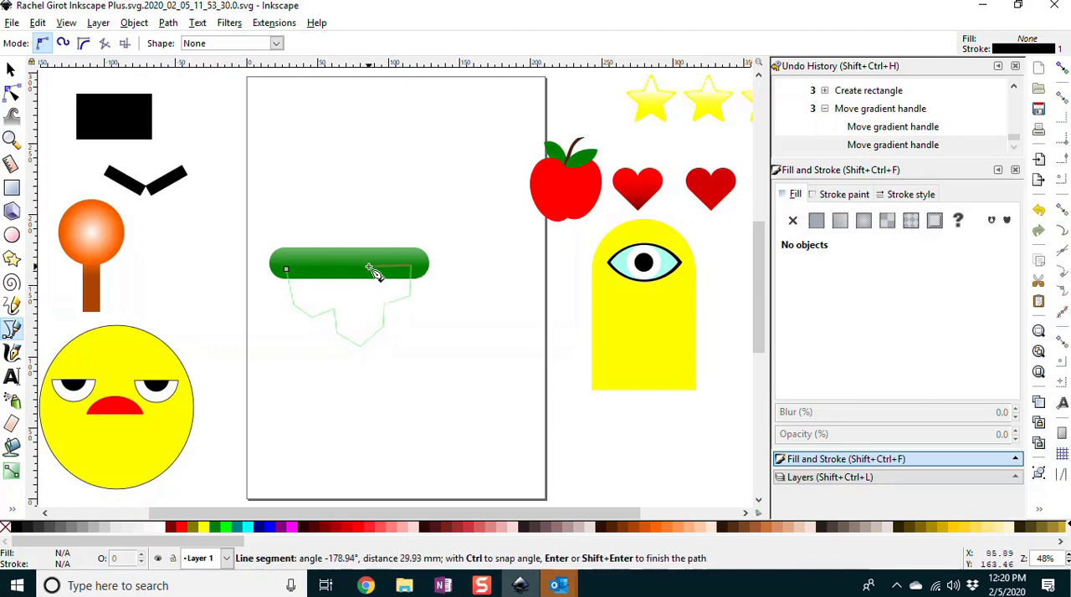
left_click(289, 268)
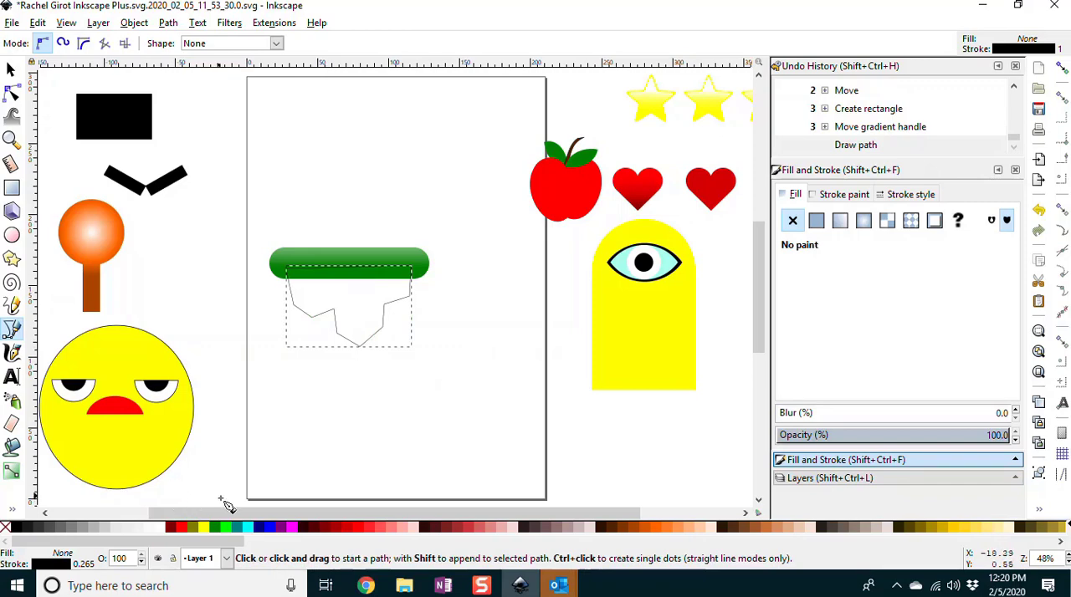
Step: Fill the jagged path with bright green #00ff00 and lower it behind the rounded bar
left_click(226, 527)
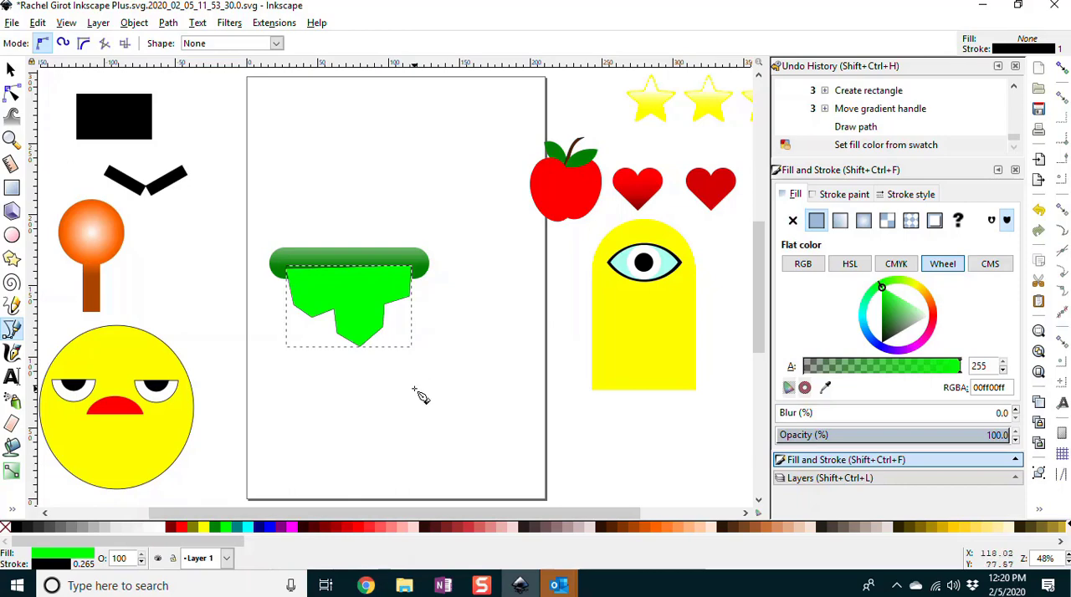
key("Page_Down")
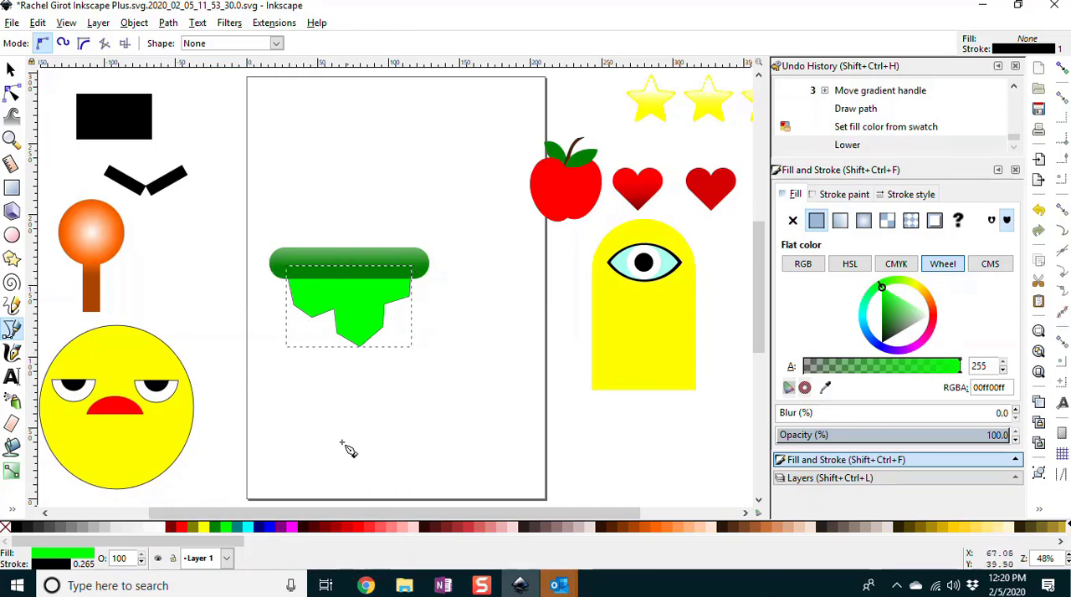
Step: Apply a linear gradient to the jagged path, from dark green #008000 at its lowest tip up to opaque #00ff00 inside the bar
left_click(12, 473)
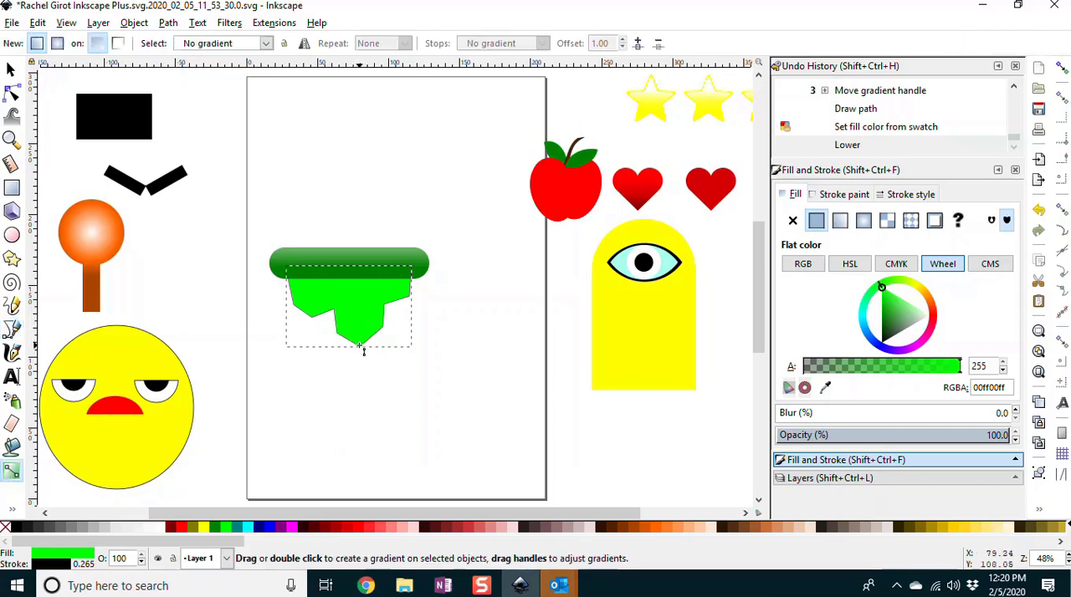
left_click_drag(364, 351, 346, 256)
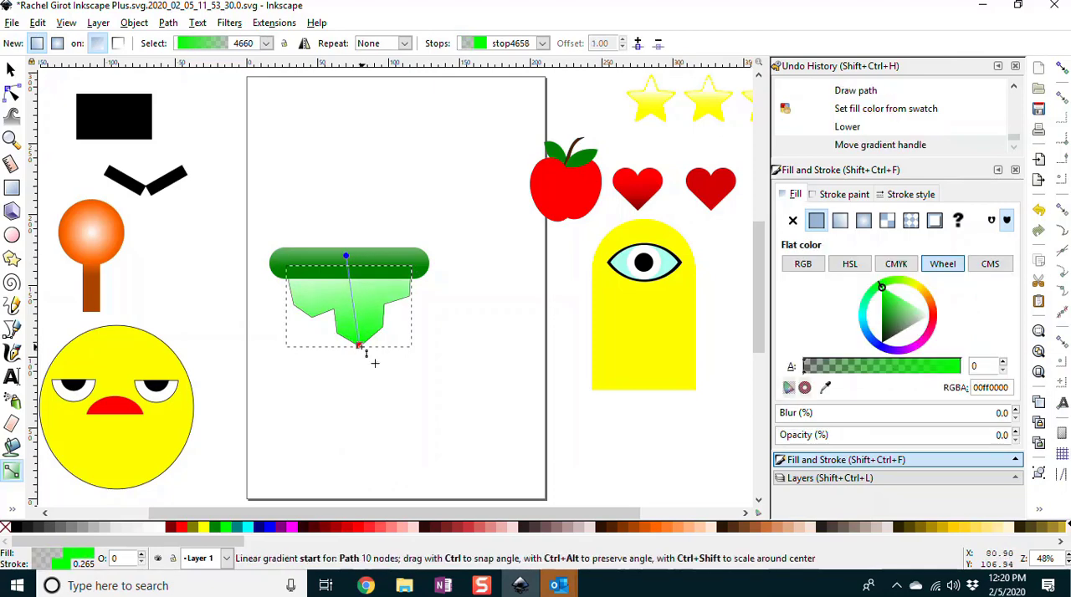
left_click(361, 347)
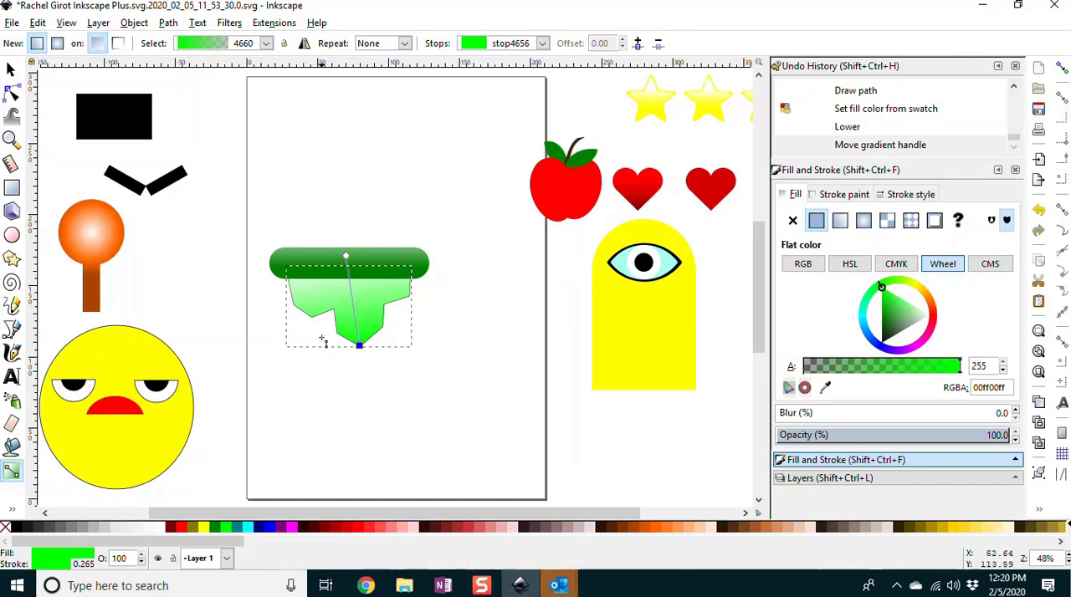
left_click(214, 531)
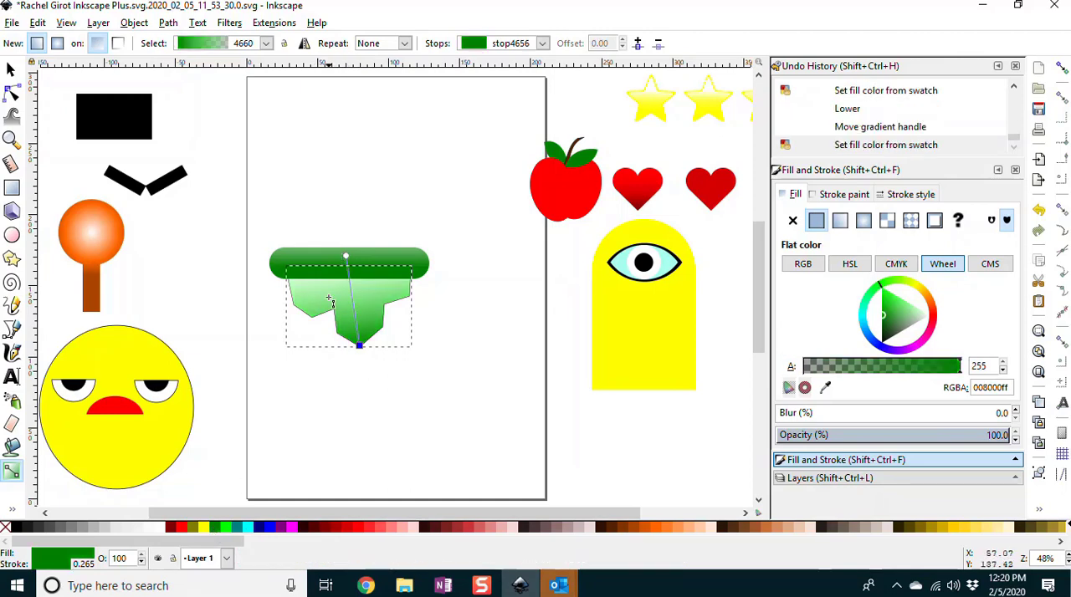
left_click(346, 256)
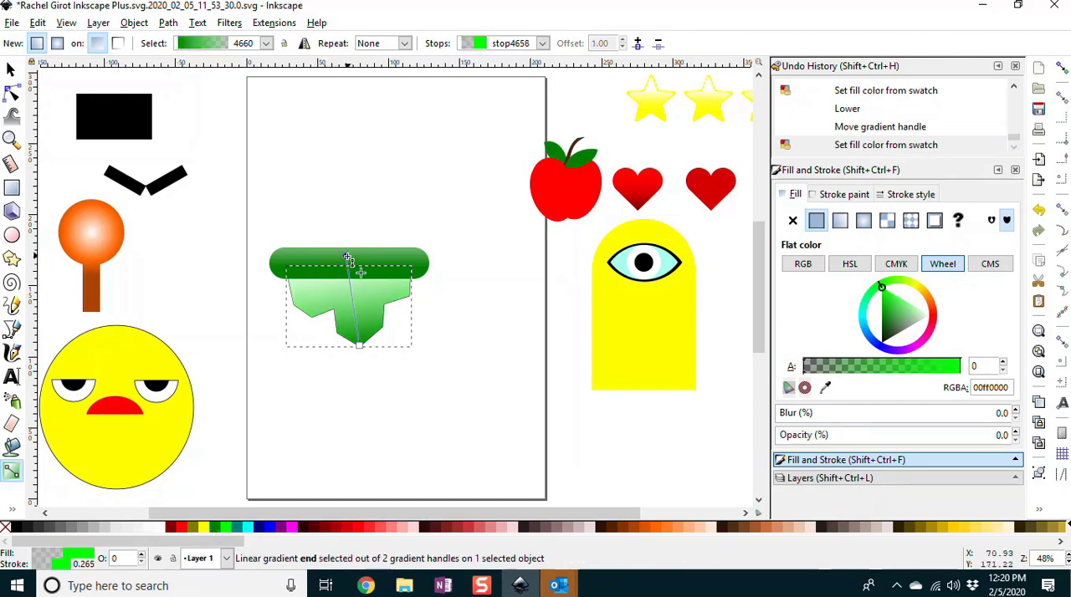
left_click(226, 529)
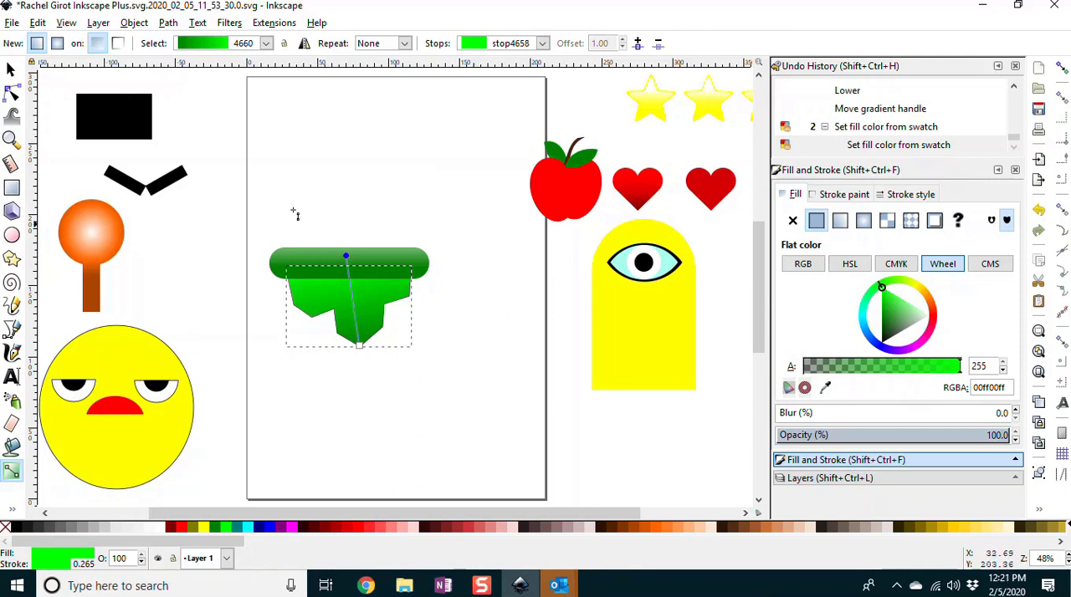
left_click(11, 69)
left_click(516, 316)
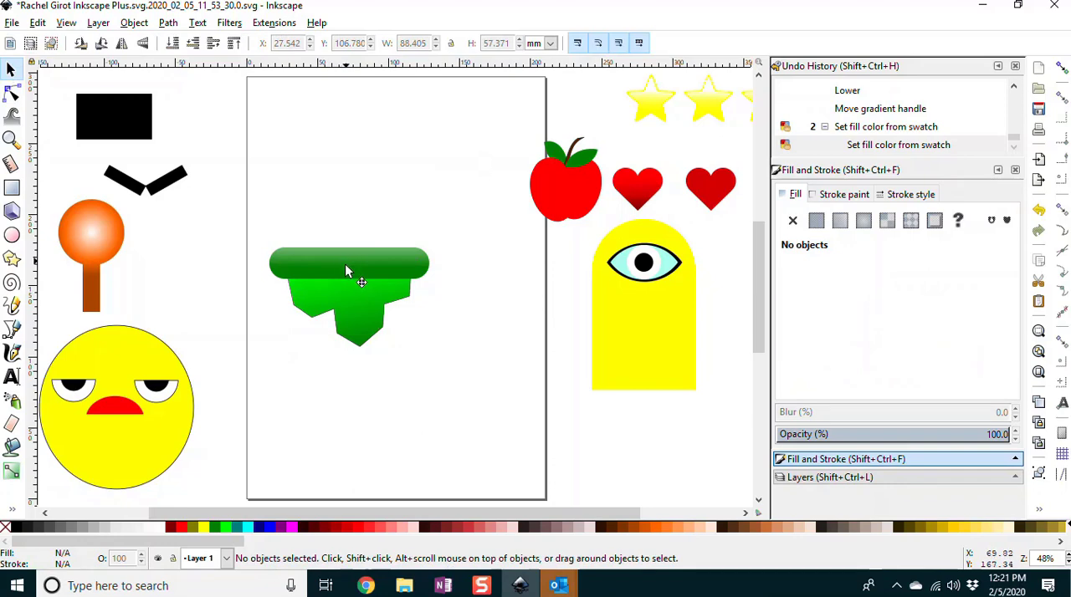
Step: Move the rounded green bar slightly down so it covers more of the jagged path's upper part
left_click(344, 272)
left_click_drag(344, 271, 344, 281)
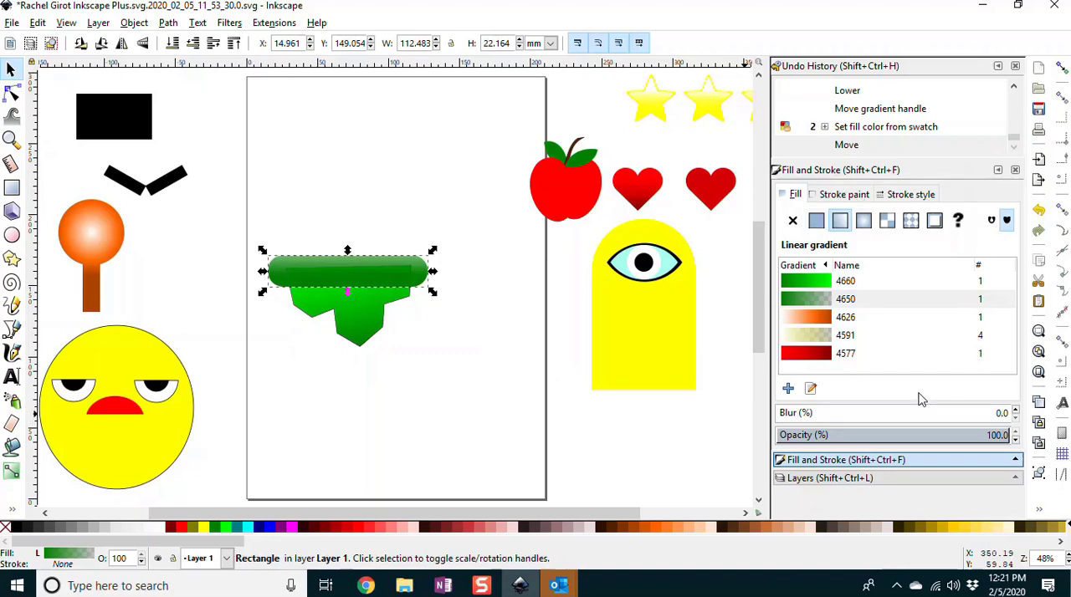
left_click(471, 319)
left_click(427, 283)
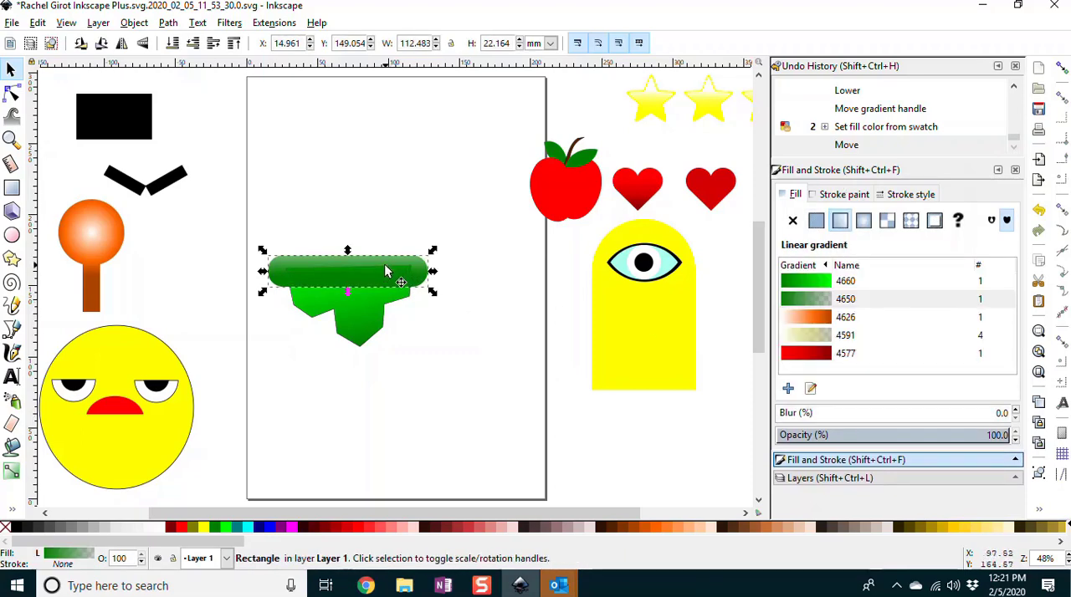
Step: Squash the jagged path from its upper edge down to a height of about 46 mm
left_click(378, 307)
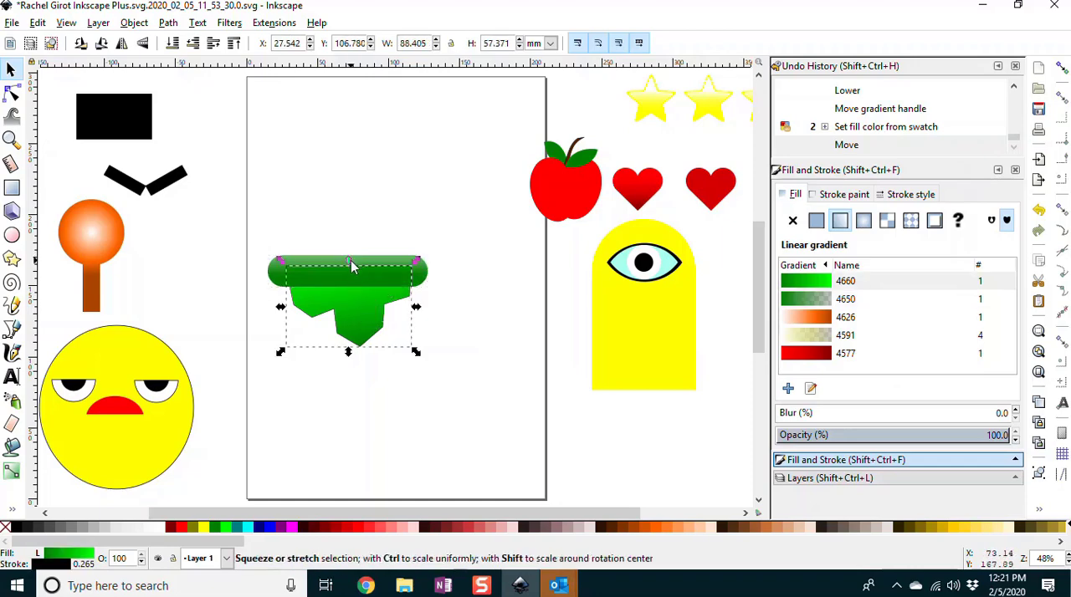
left_click_drag(349, 260, 349, 277)
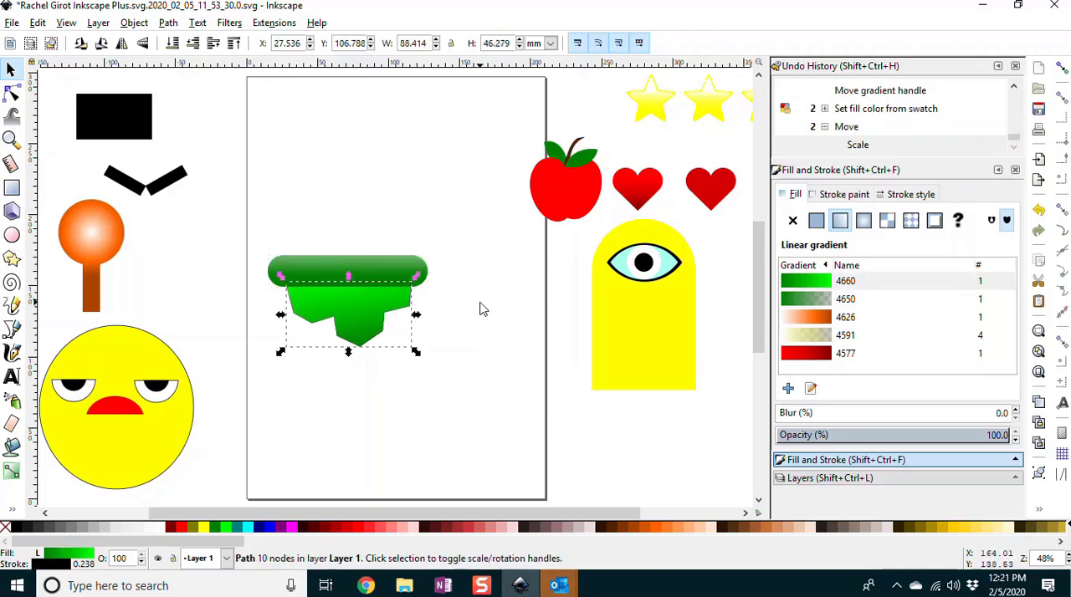
left_click(472, 310)
left_click(373, 267)
left_click(486, 287)
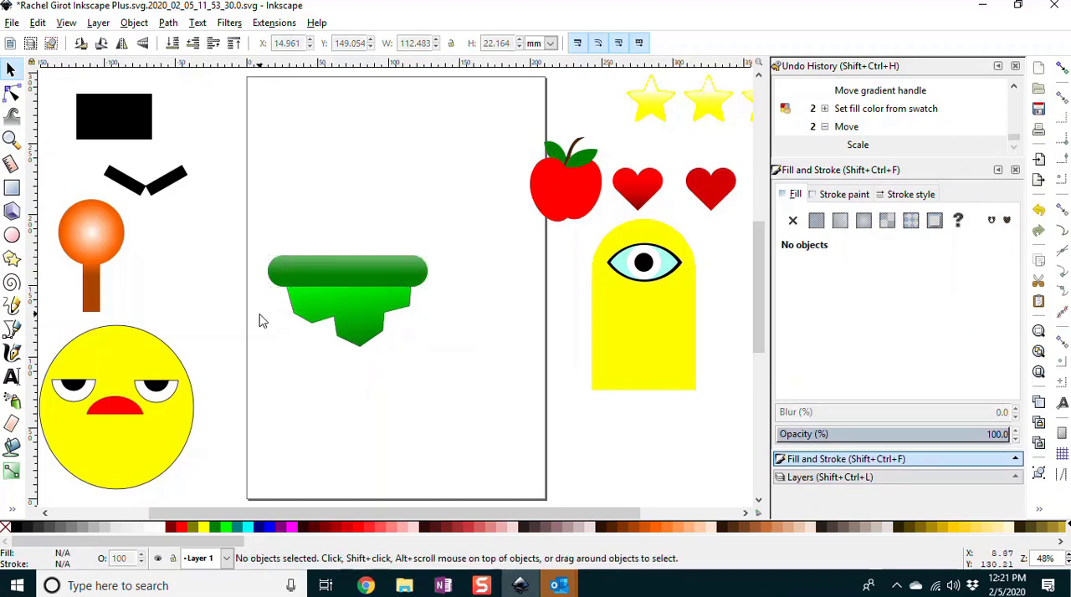
Step: Move the jagged path up behind the bar and shorten it from below to about 39 mm high
left_click(353, 305)
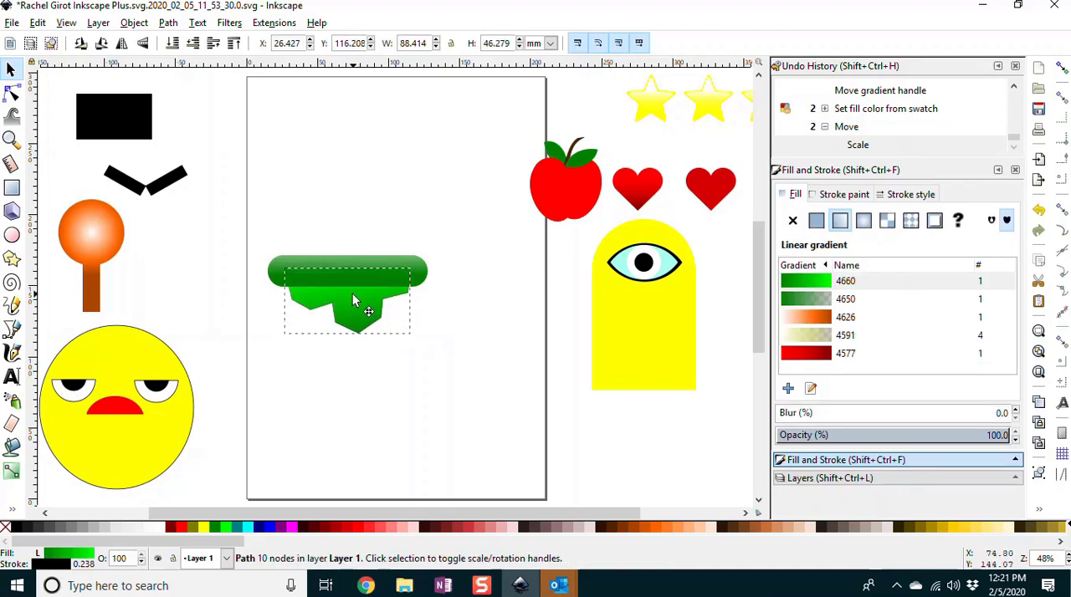
left_click_drag(353, 295, 352, 300)
left_click_drag(346, 342, 345, 332)
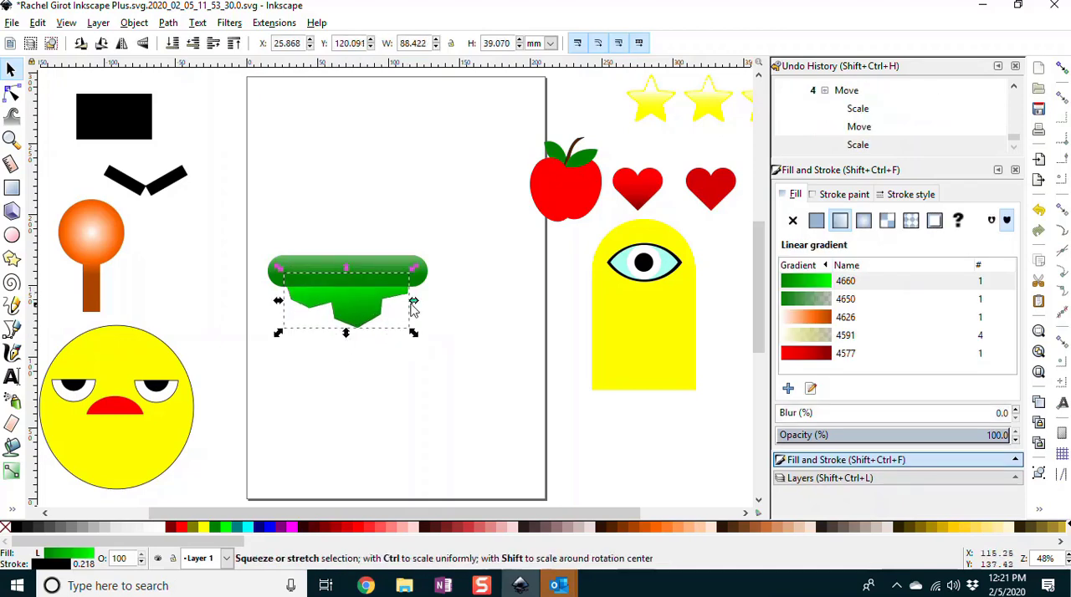
Step: Stretch the jagged path sideways to nearly the bar's full width, about 106 by 38 mm
left_click_drag(413, 333, 421, 339)
left_click_drag(283, 301, 263, 302)
left_click_drag(415, 301, 432, 304)
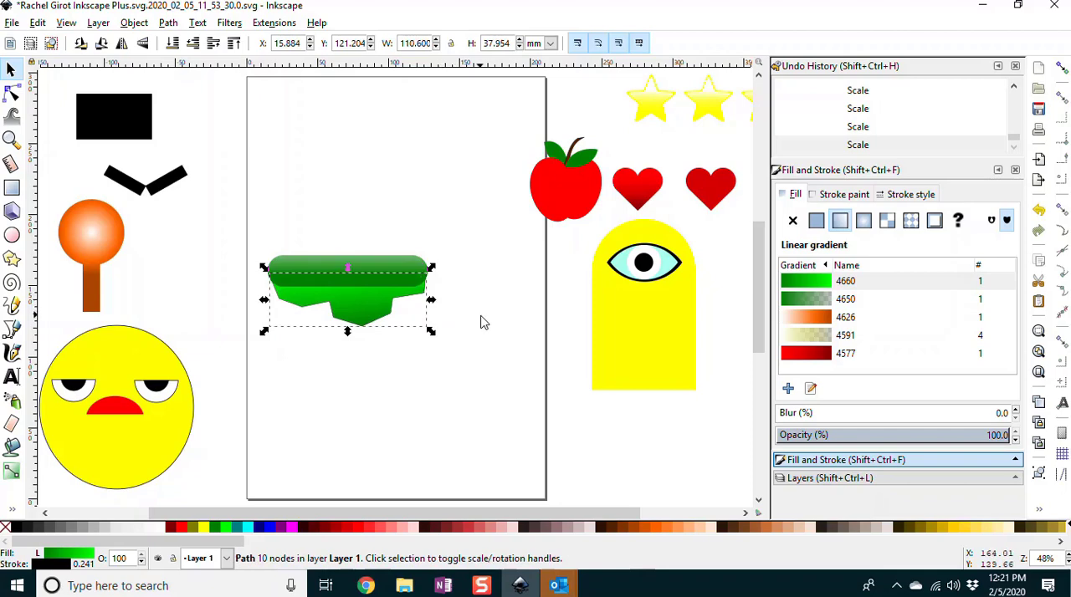
left_click(481, 322)
left_click(427, 295)
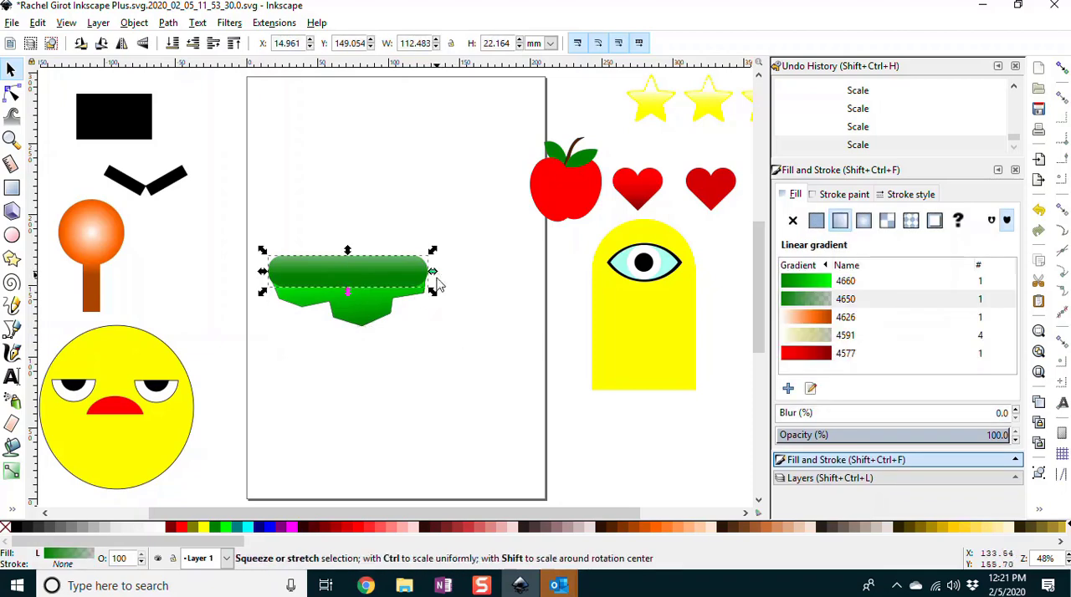
left_click(417, 304)
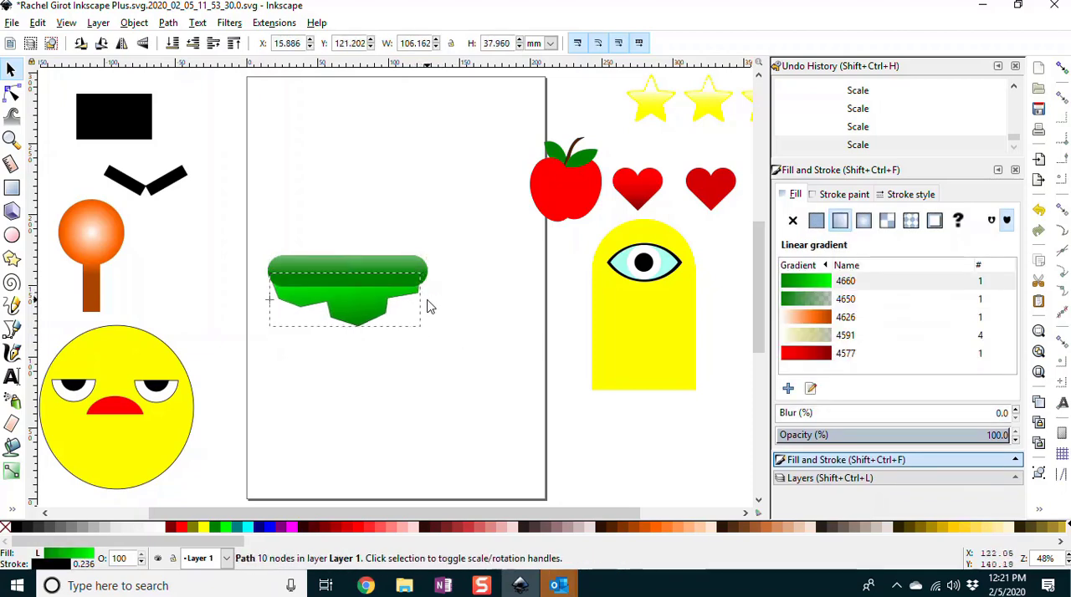
left_click_drag(428, 300, 427, 300)
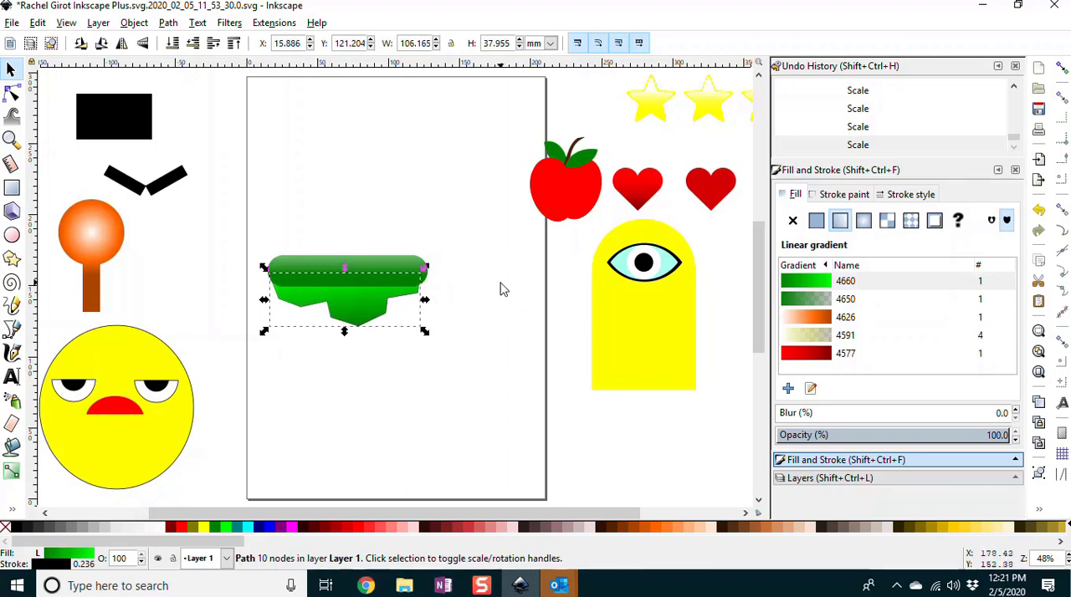
Step: Draw a small closed path with pointed spikes hanging from the bar's right end, using straight Bezier segments
left_click(12, 329)
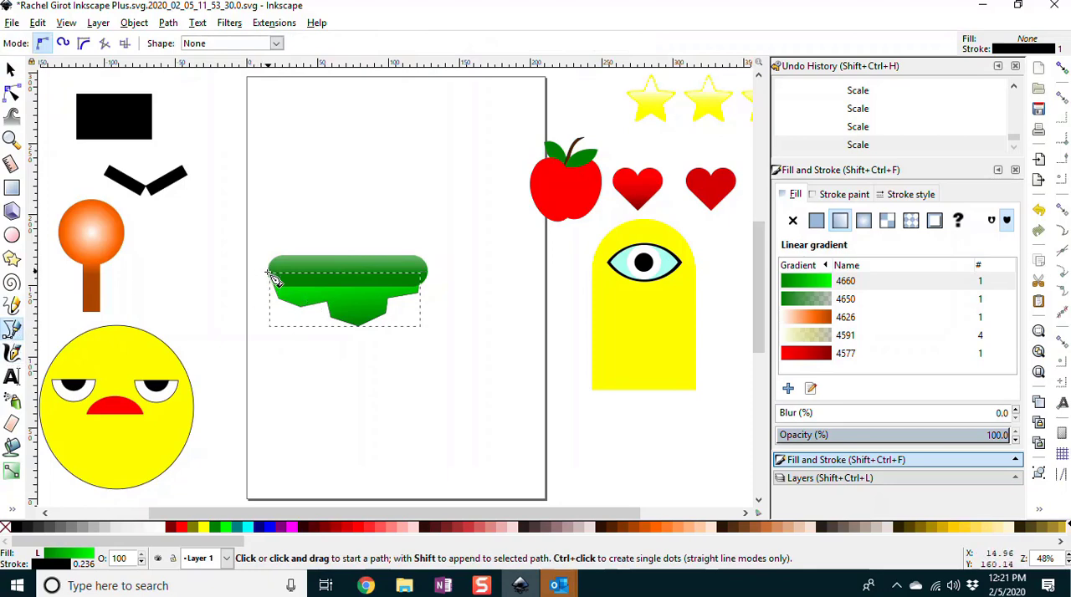
left_click(378, 280)
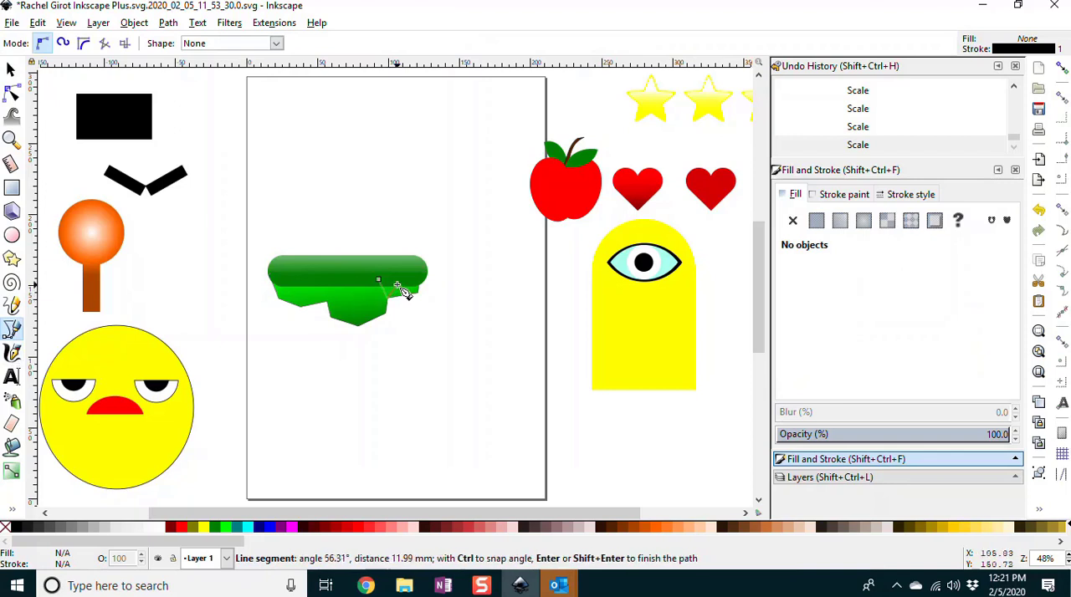
left_click(402, 304)
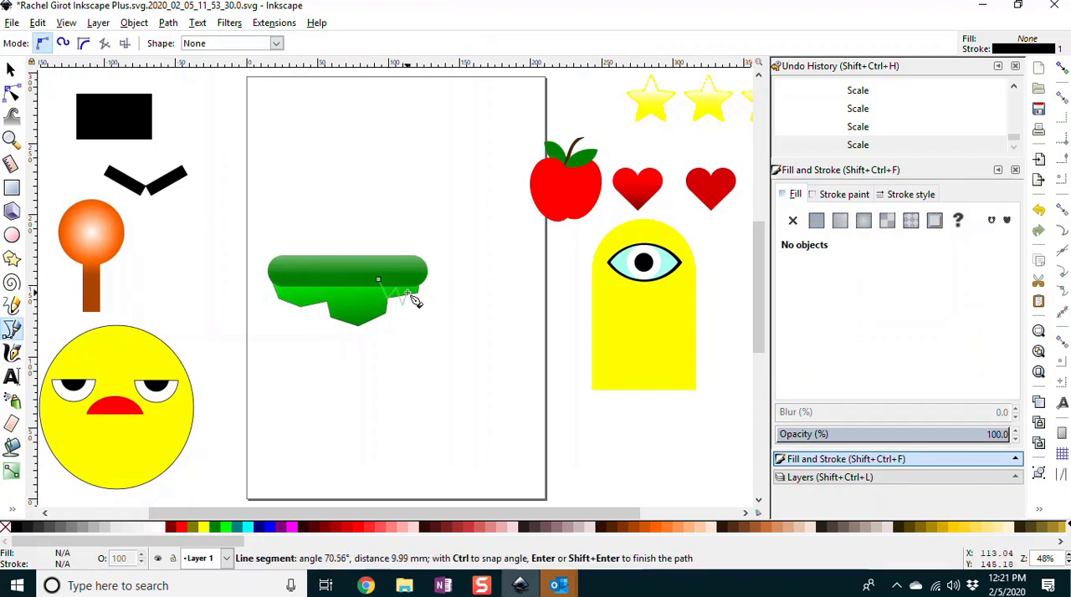
left_click(408, 291)
left_click(414, 304)
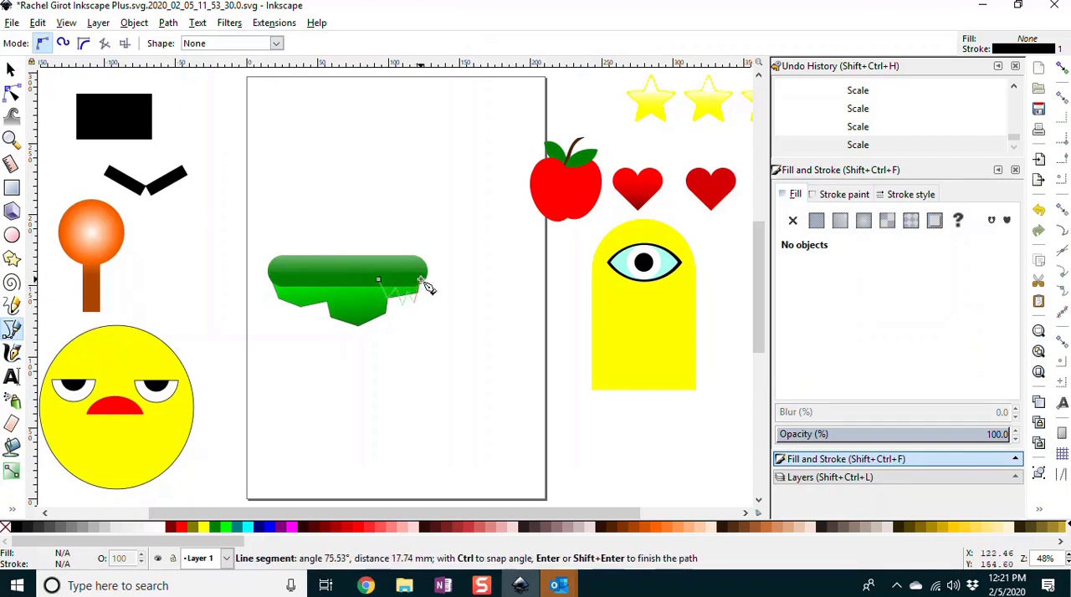
left_click(423, 281)
left_click(438, 298)
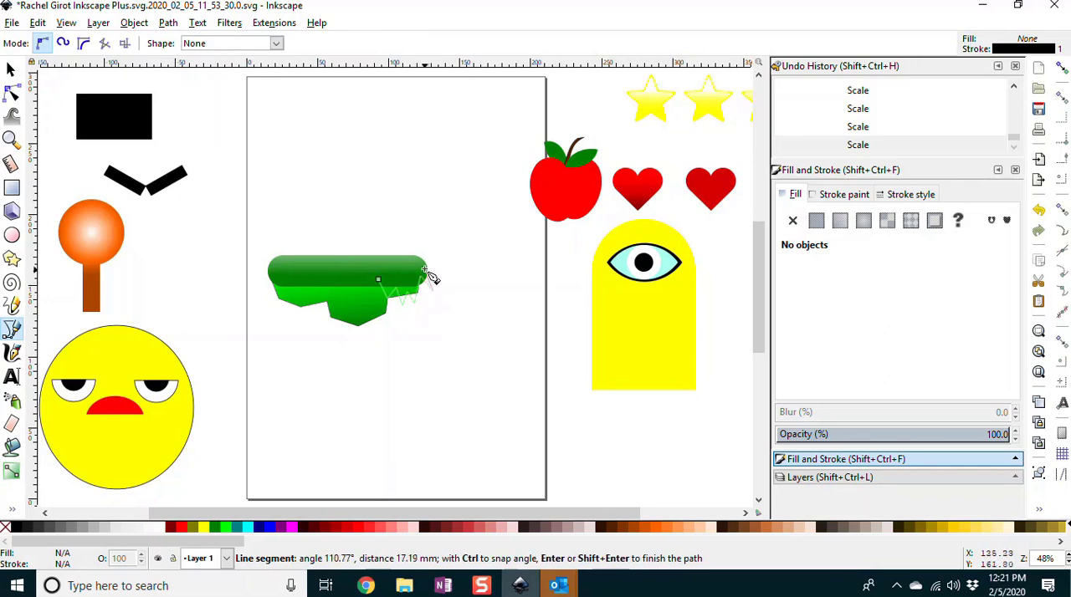
left_click(380, 280)
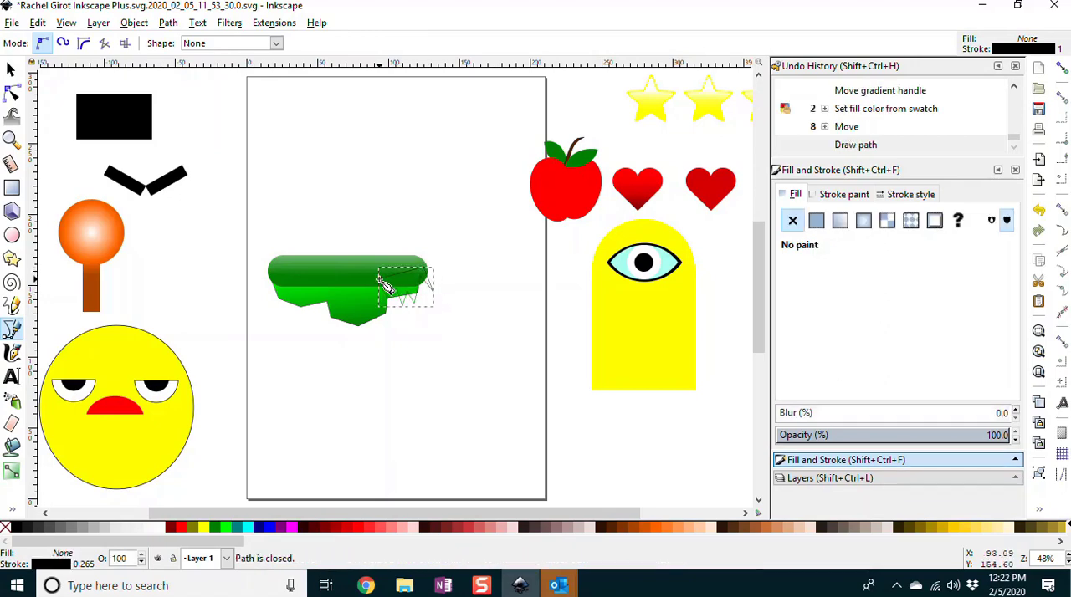
Step: Fill the spiky path with dark green #008000 and lower it behind the rounded bar
left_click(216, 529)
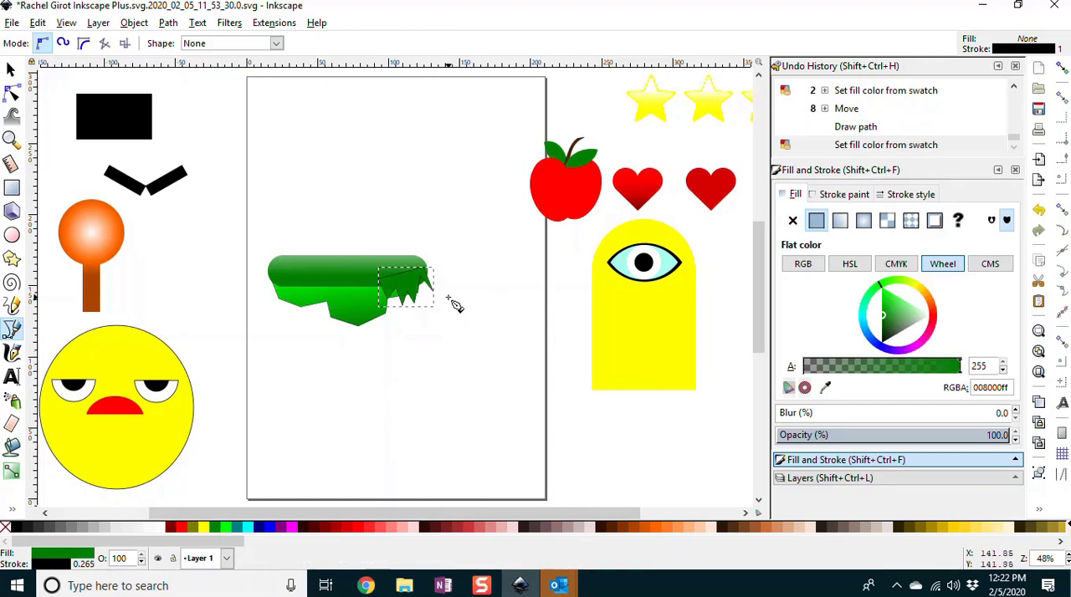
key("Page_Down")
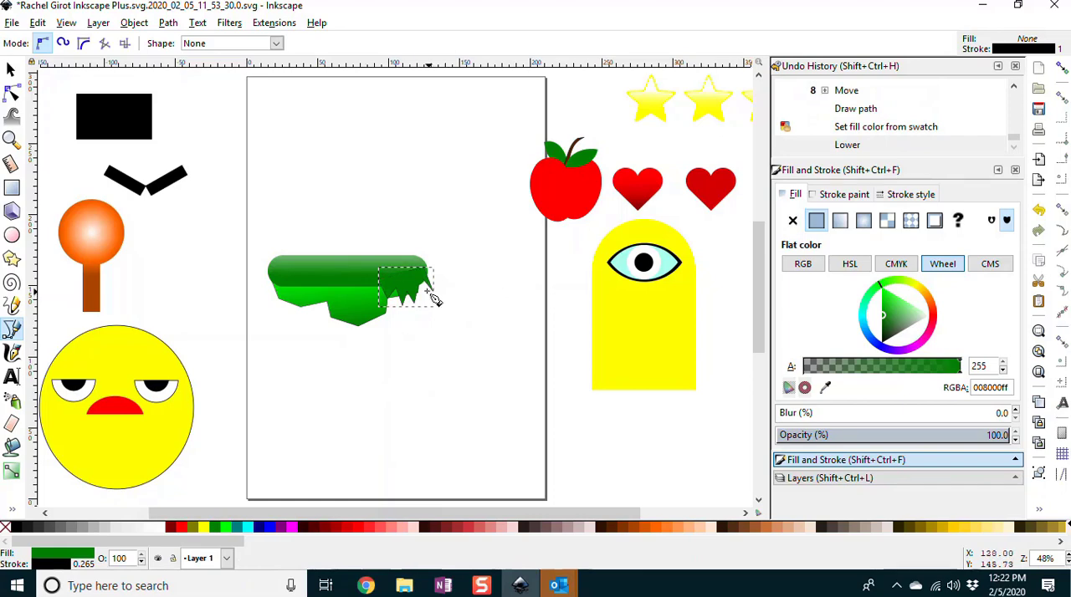
Step: Apply a linear gradient to the spiky path, from dark green #008000 at its lower tips up to opaque #00ff00 inside the bar
left_click(12, 472)
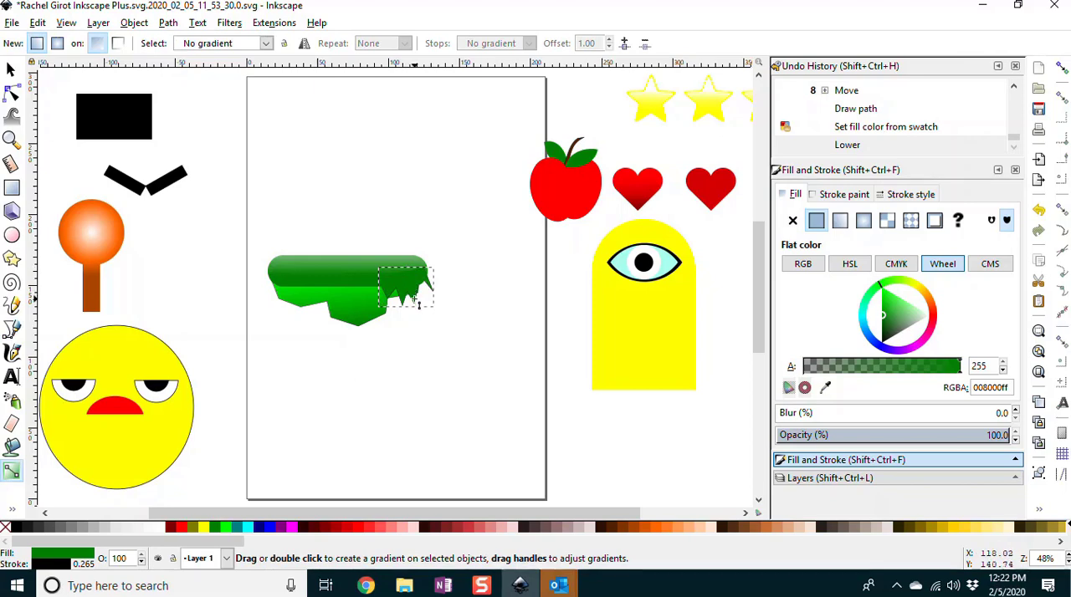
left_click_drag(414, 299, 407, 276)
left_click(407, 276)
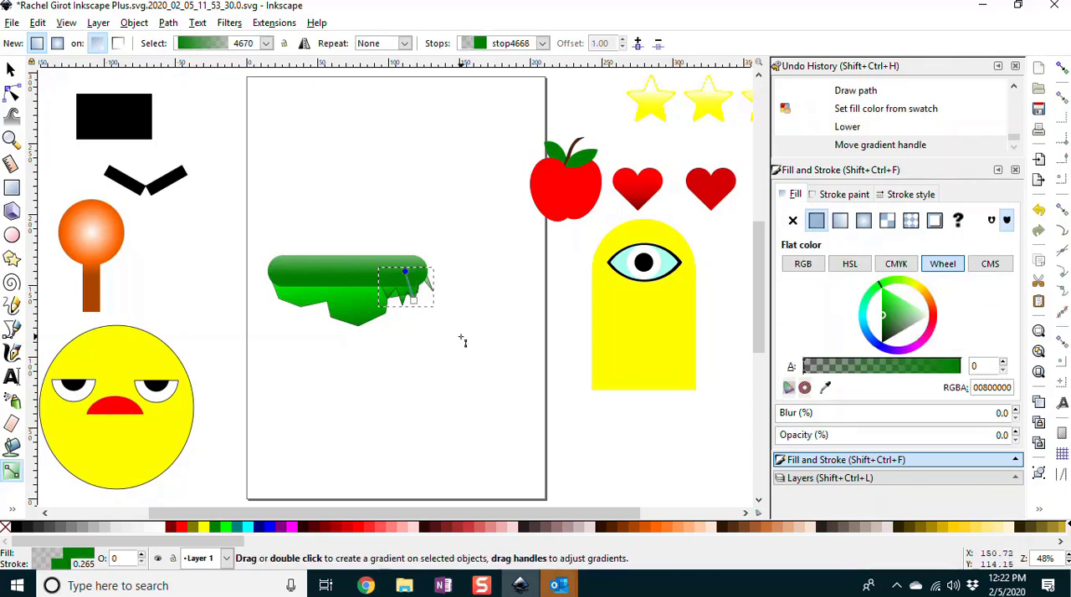
left_click(414, 301)
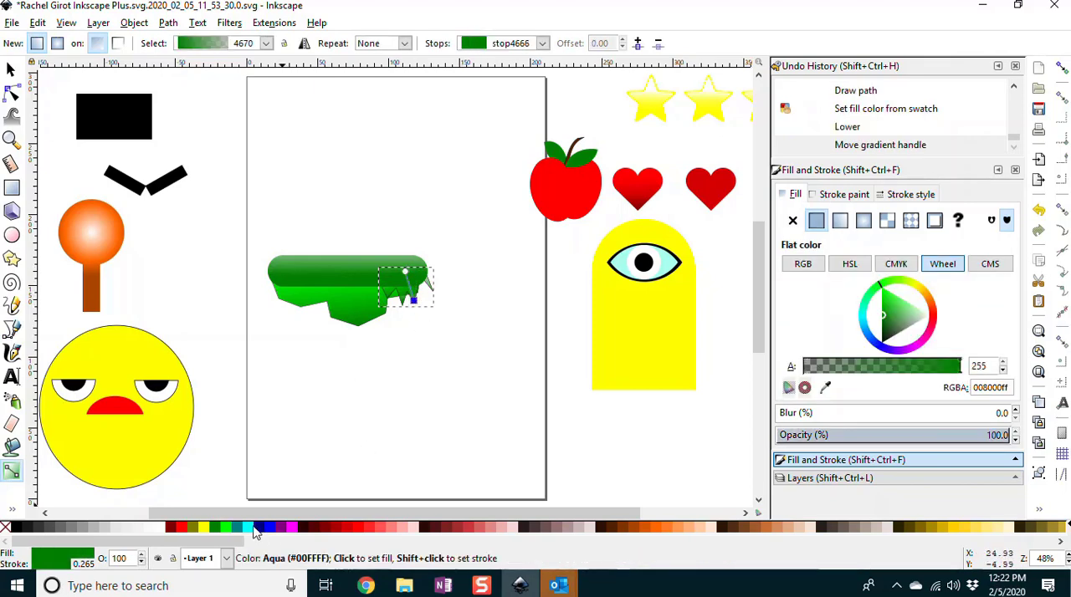
left_click(217, 528)
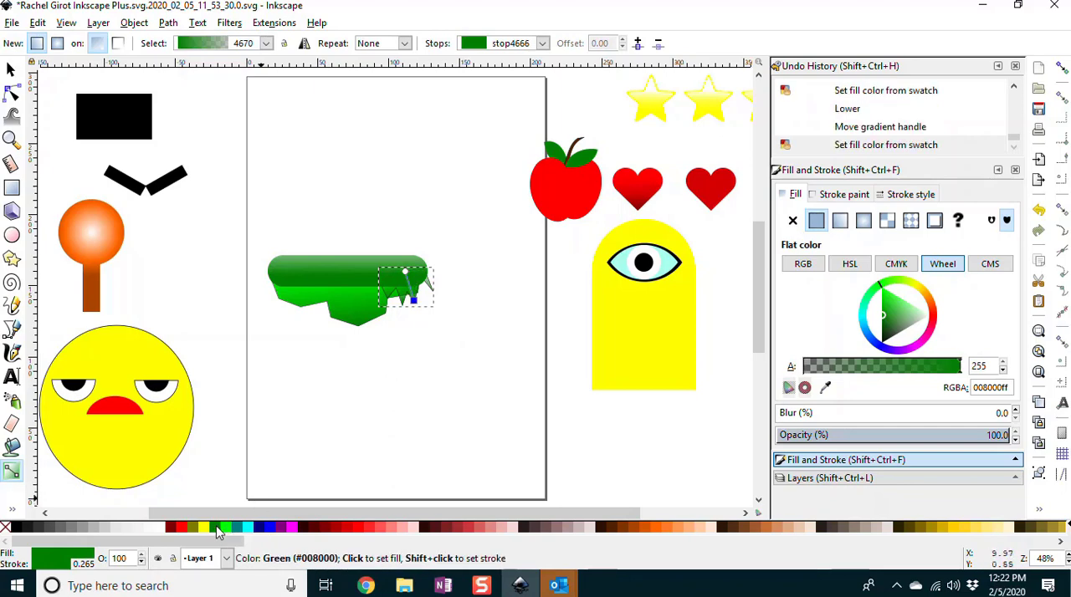
left_click(408, 274)
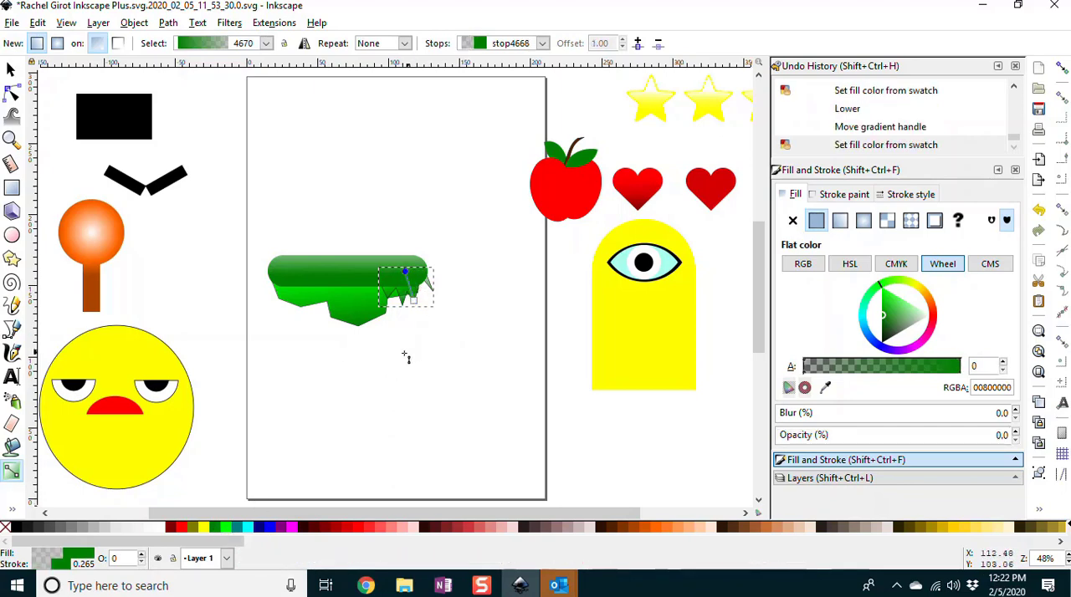
left_click(226, 528)
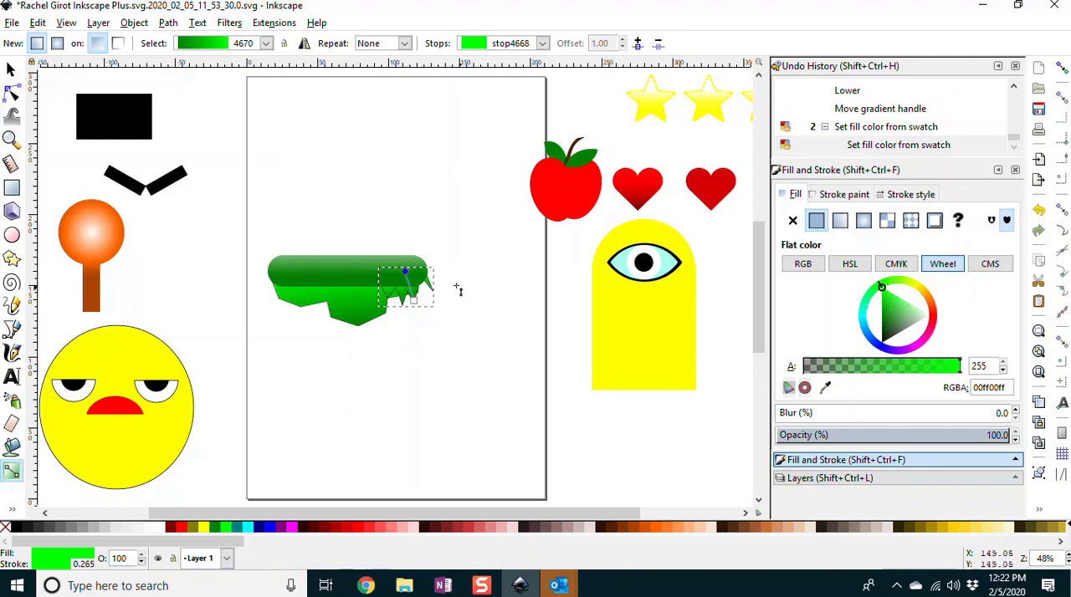
left_click(413, 299)
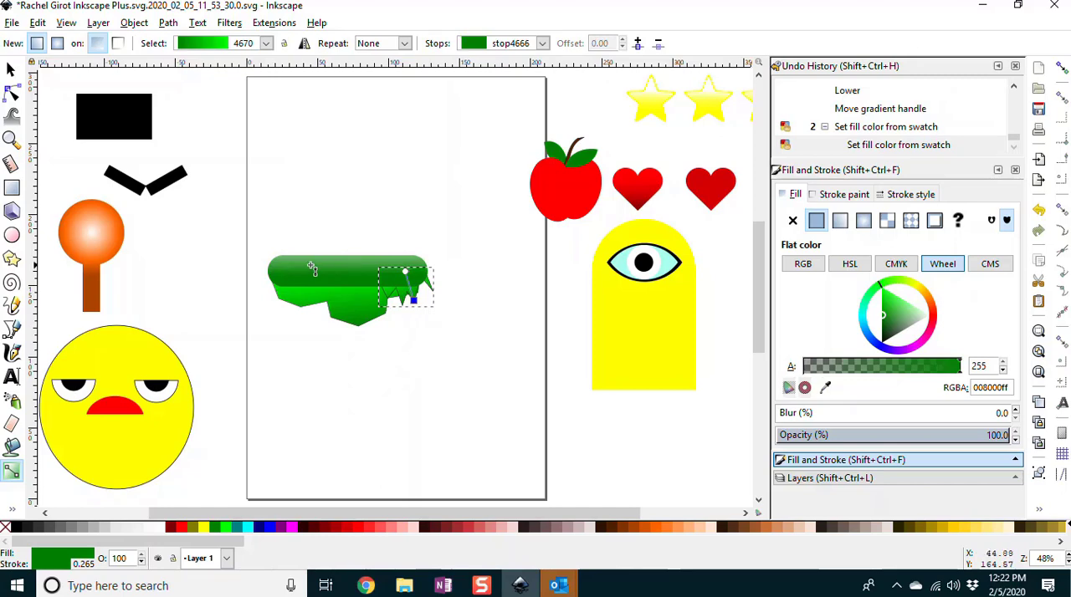
Step: Replace the rounded bar's transparent gradient with a flat bright green #00ff00 fill
left_click(11, 69)
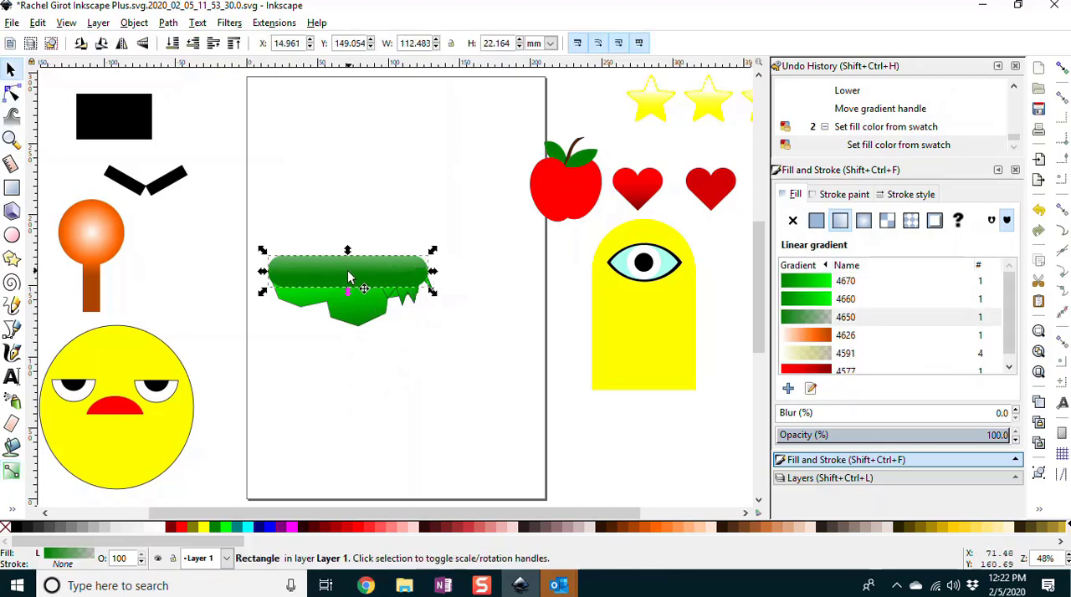
left_click(10, 471)
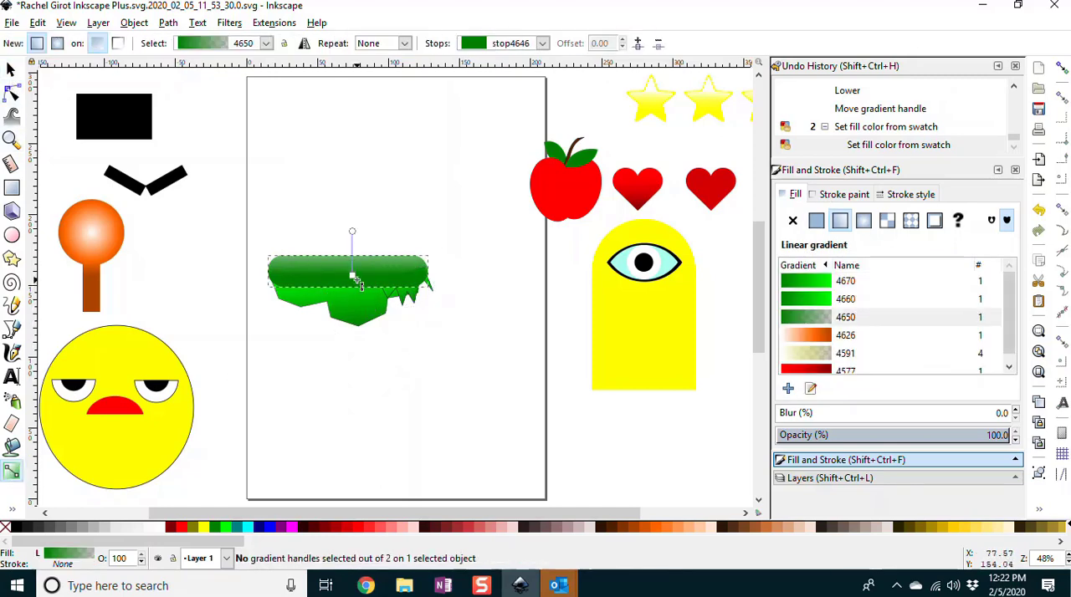
left_click(217, 528)
left_click(230, 530)
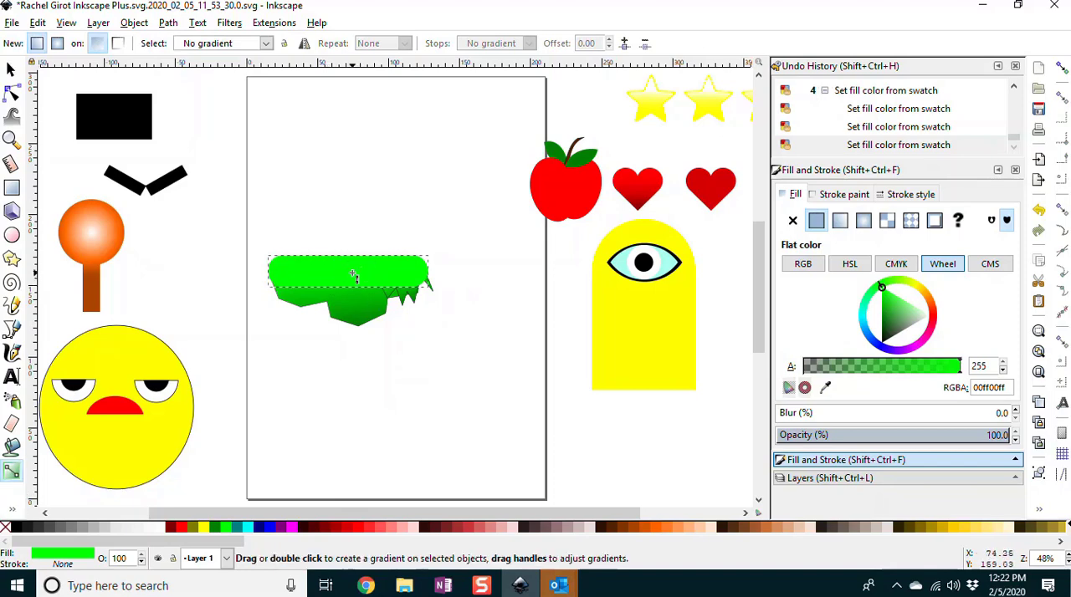
Step: Apply a vertical linear gradient to the bar, from #00ff00 in its lower part to opaque #008000 at its top edge
left_click_drag(355, 282, 356, 229)
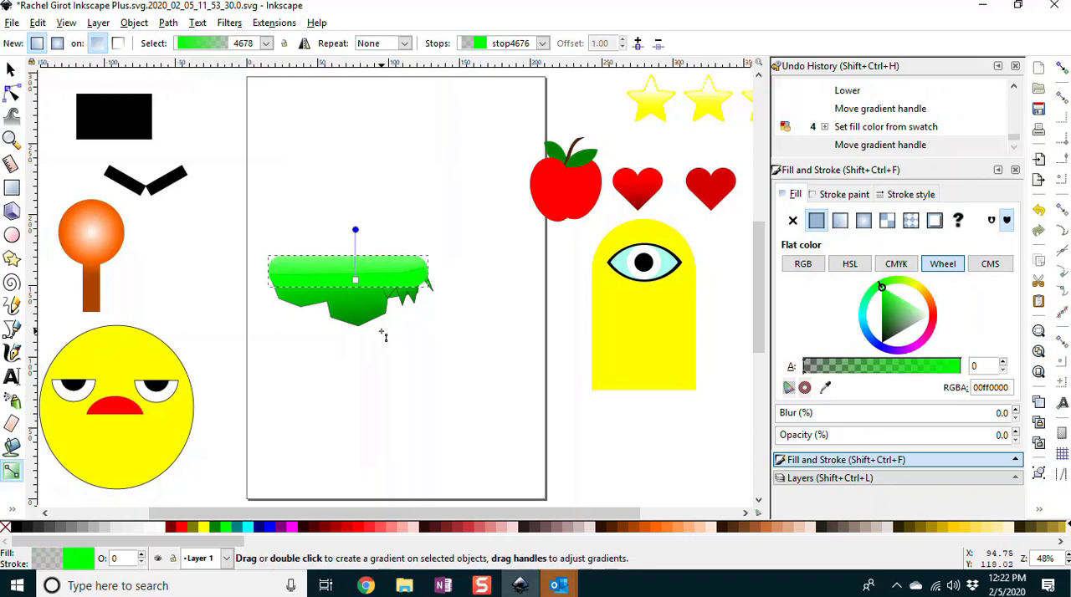
left_click(227, 528)
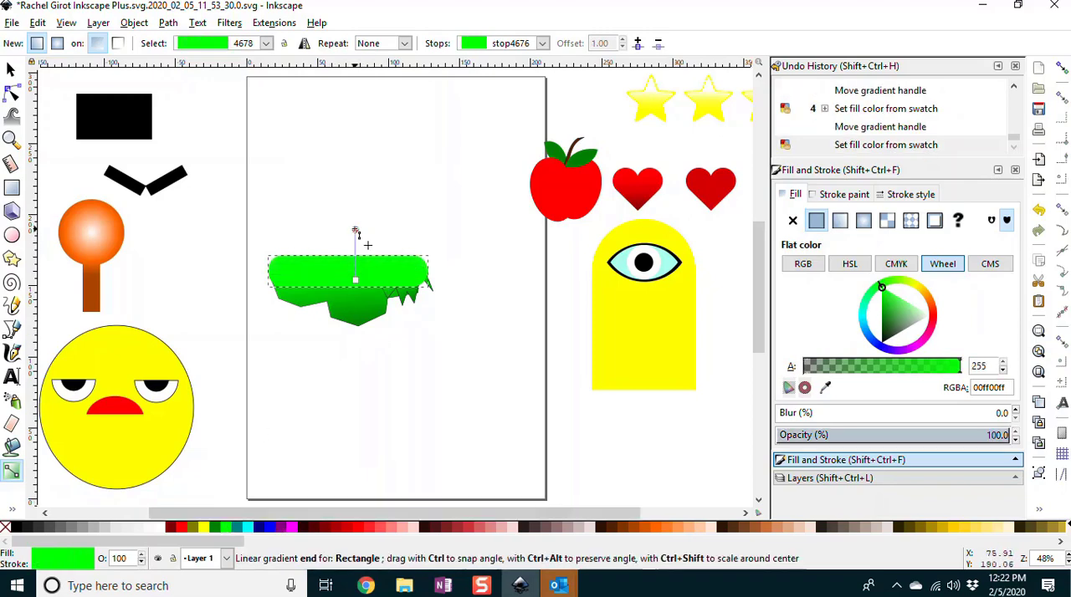
left_click(215, 527)
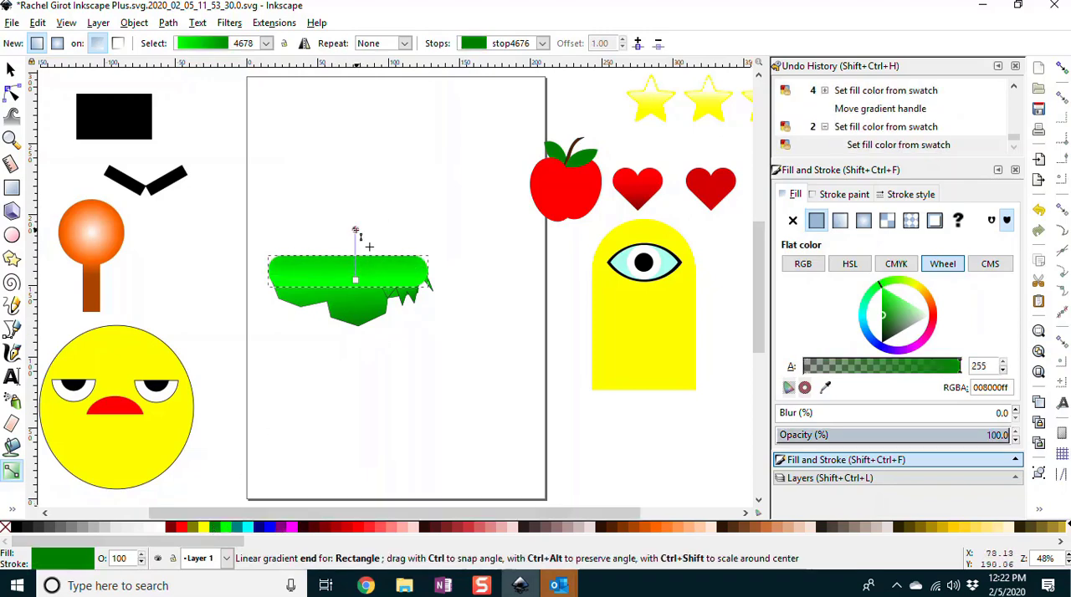
left_click_drag(354, 231, 358, 255)
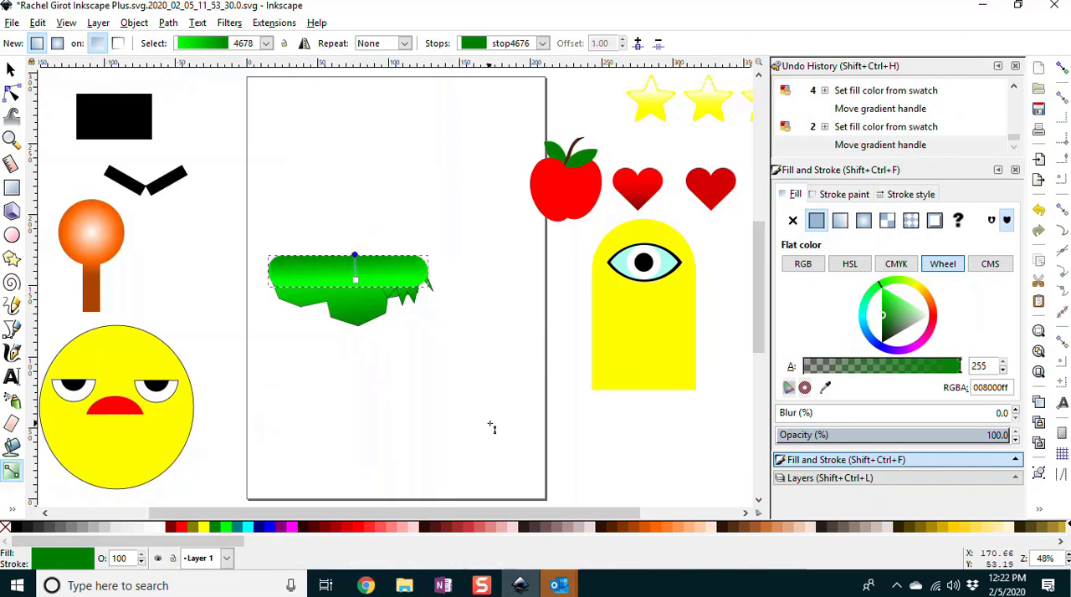
Step: Recolor the lower stop of the bar's gradient to dark green #008000
left_click(474, 404)
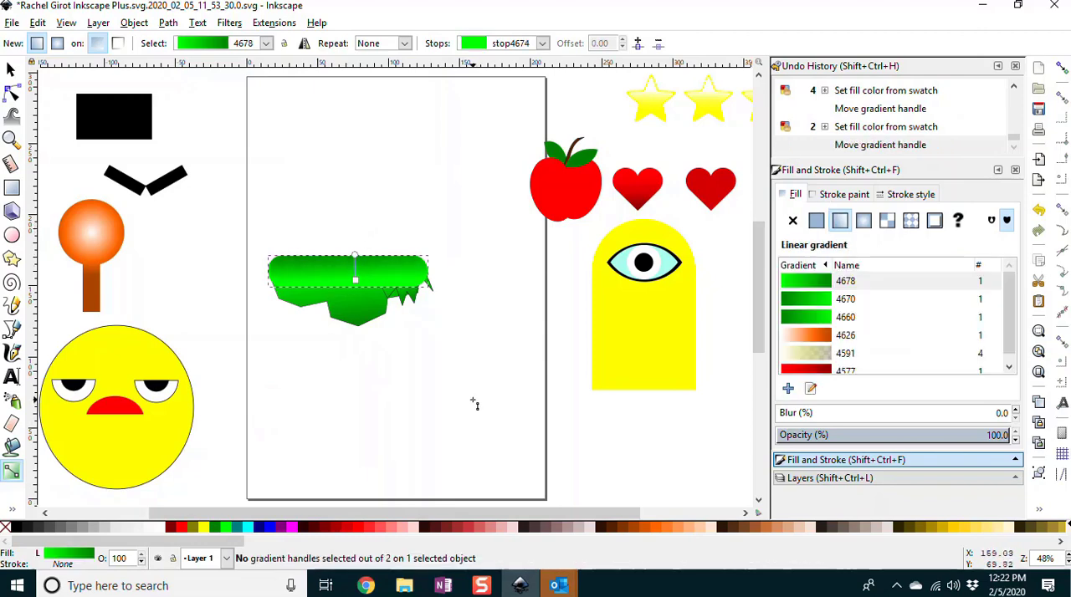
left_click(356, 282)
left_click(234, 528)
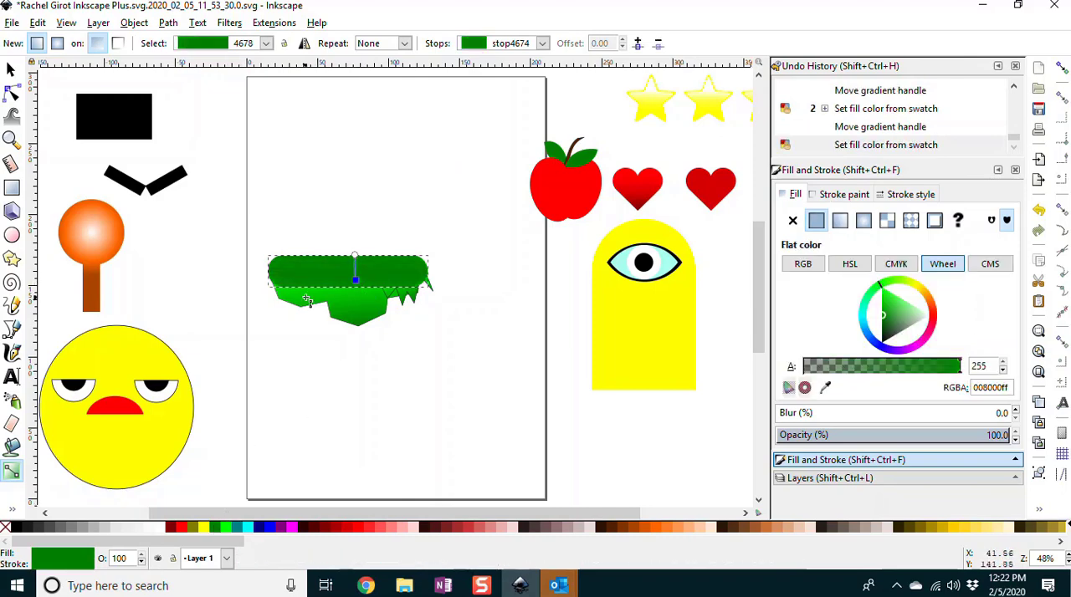
Step: Recolor the upper stop of the rounded bar's linear gradient to bright green #00ff00
left_click(356, 257)
left_click(224, 527)
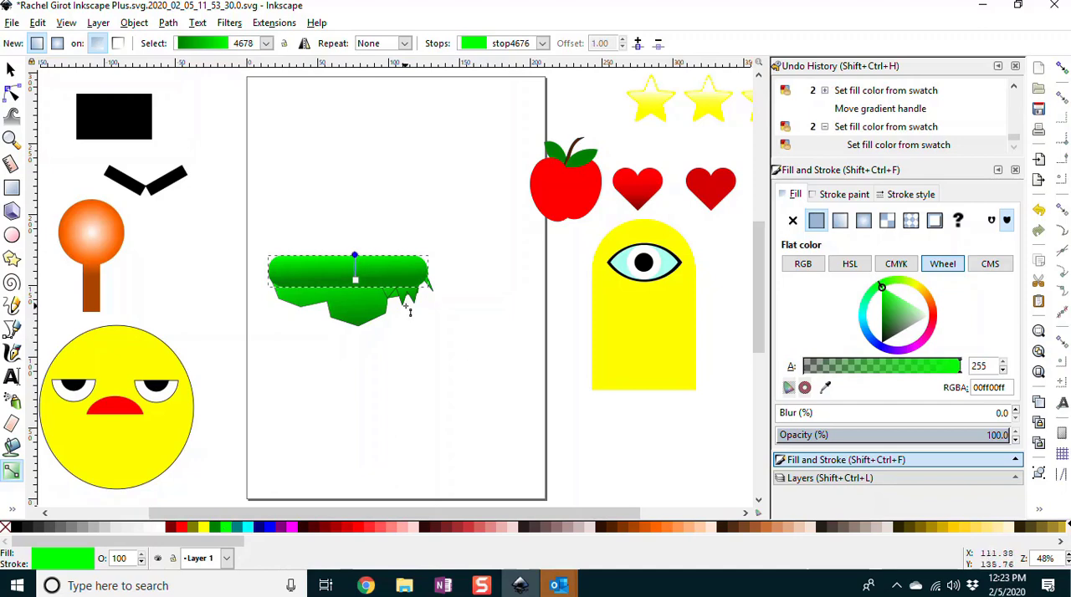
left_click(11, 70)
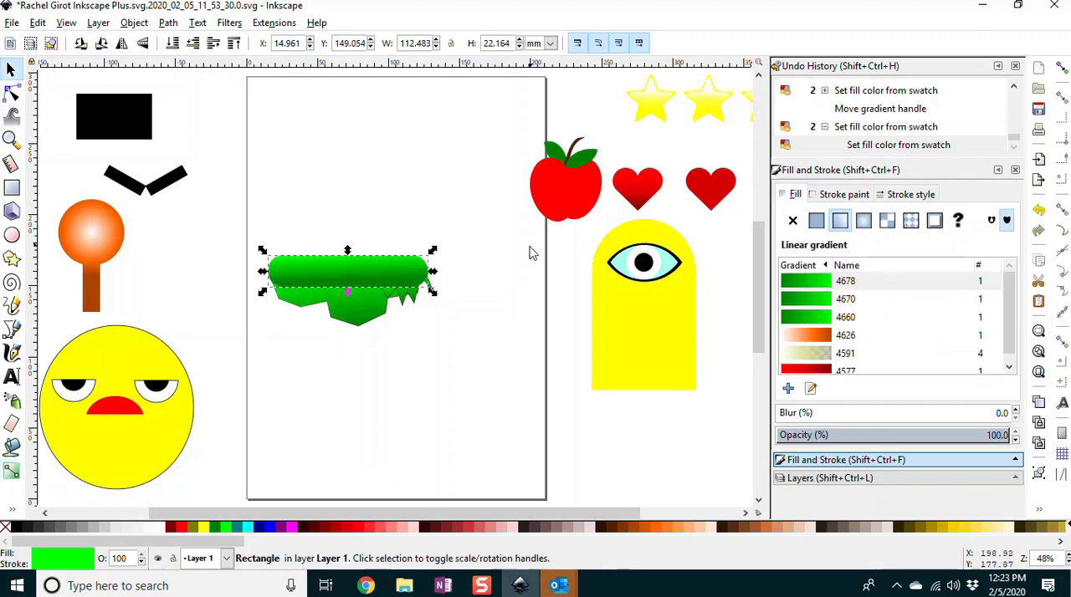
Step: Remove the spiky path's outline and reshape it to about 30 mm wide and 35 mm tall
left_click(412, 307)
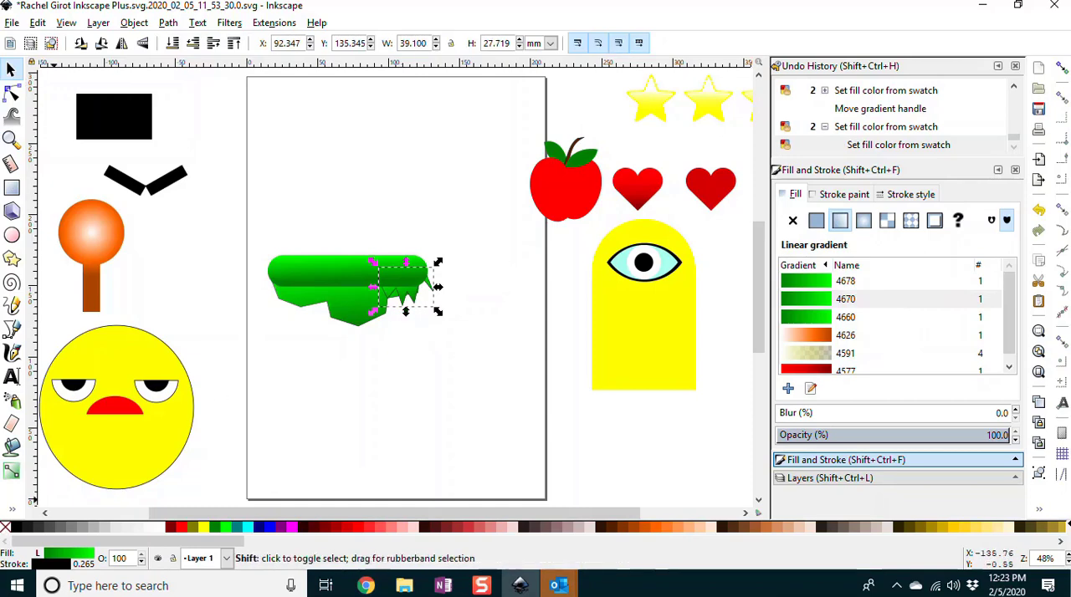
left_click(7, 527, "shift")
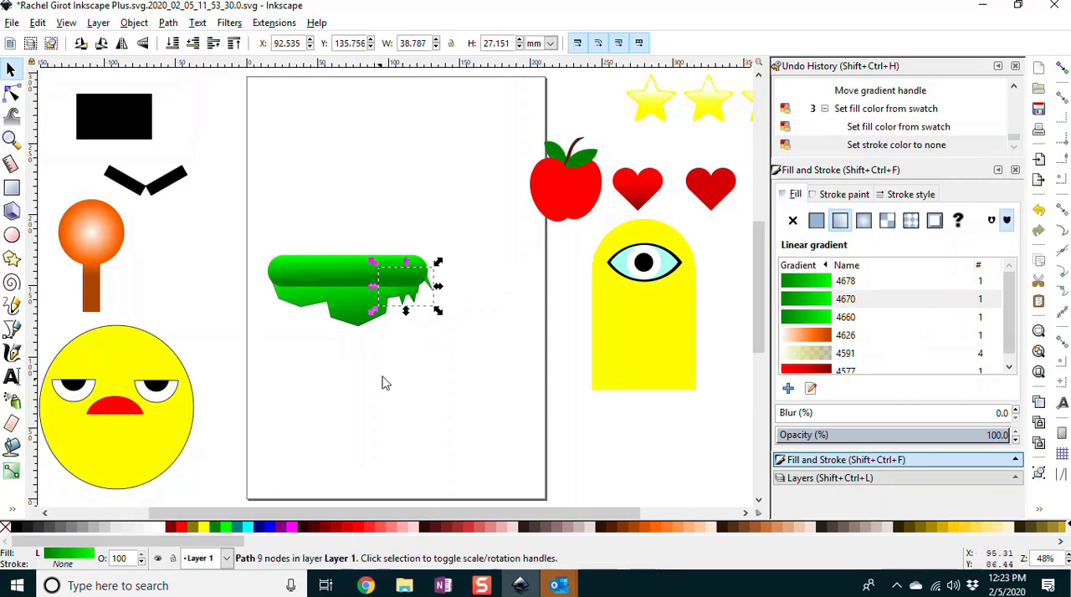
left_click_drag(405, 310, 387, 328)
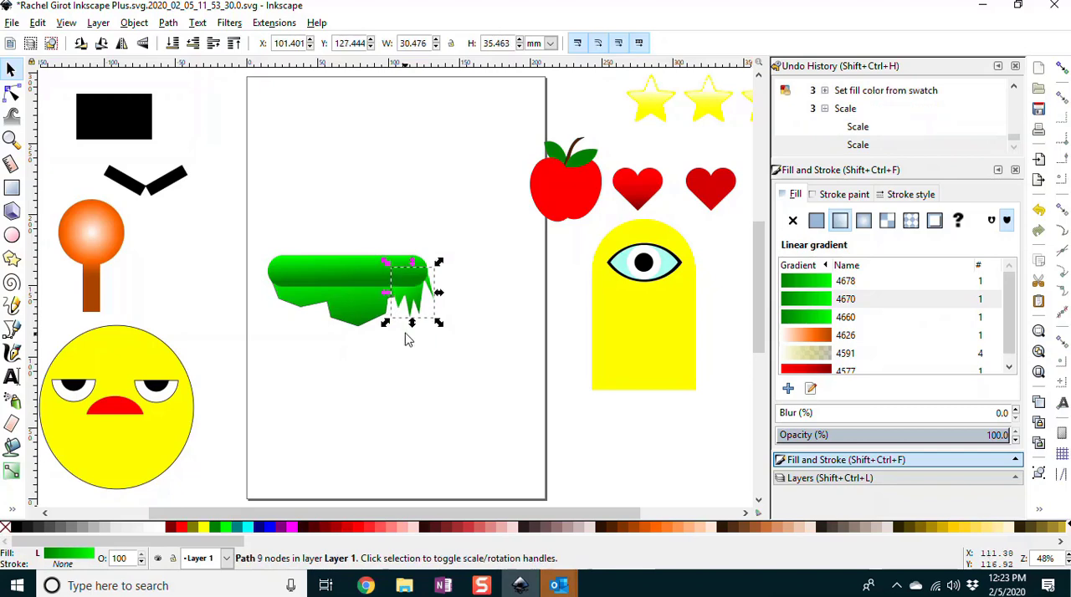
Step: Shorten the spiky path's linear gradient by raising its lower end toward the bottom edge of the rounded bar
left_click(411, 307)
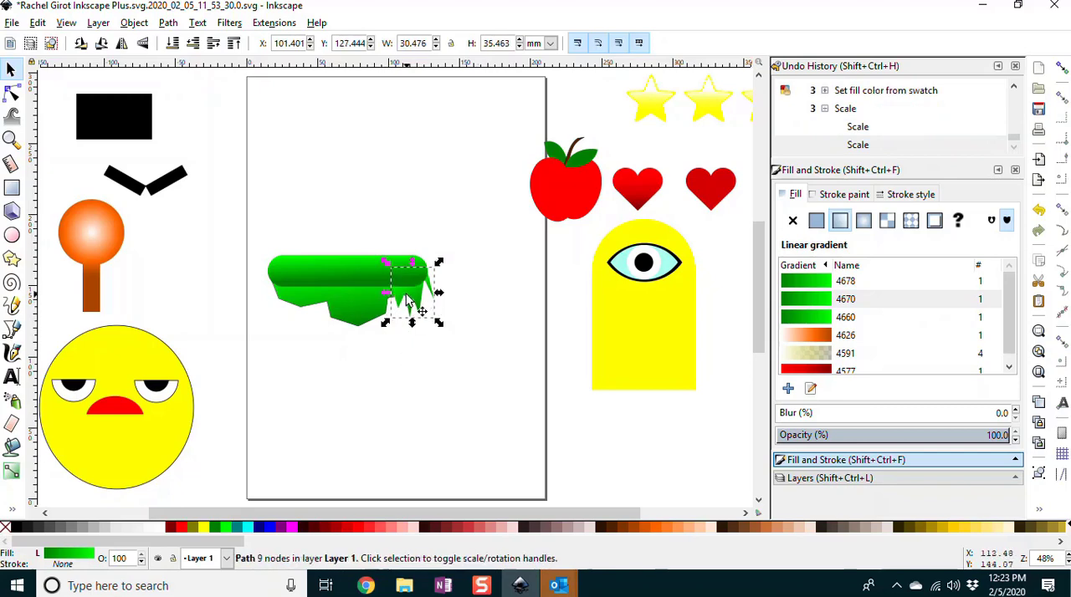
key("g")
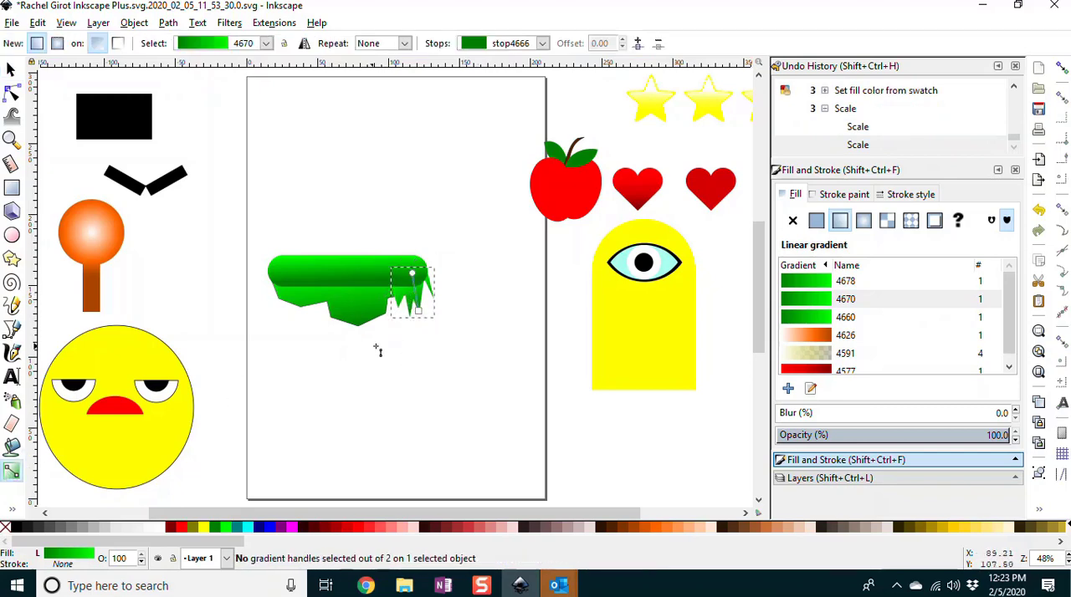
left_click_drag(420, 313, 415, 293)
left_click(478, 352)
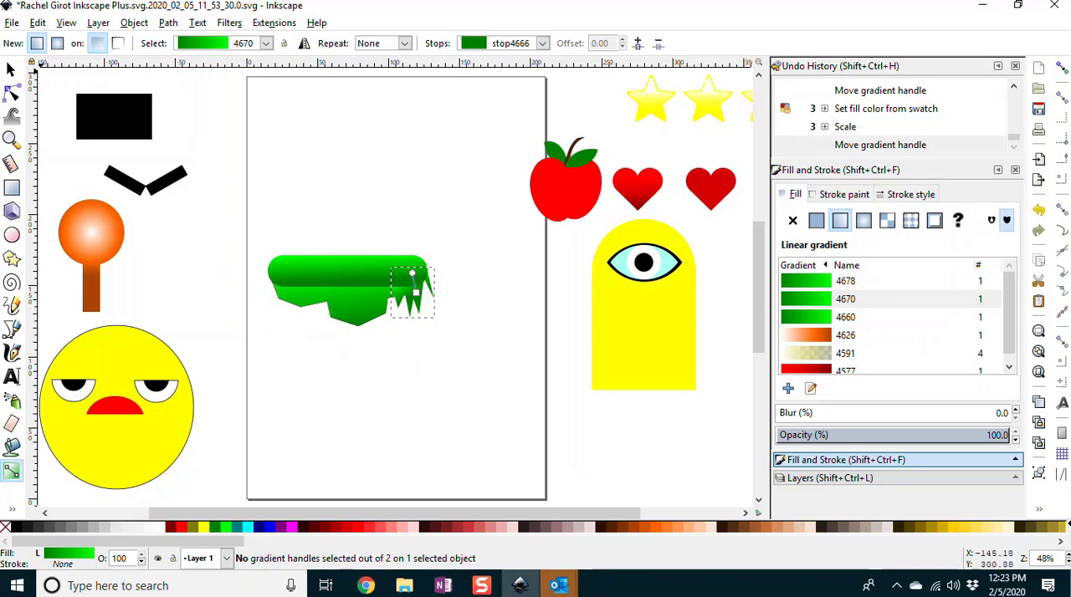
Step: Group the rounded bar, jagged underside and spikes, and move the platform group to the upper part of the page
left_click(11, 69)
left_click_drag(252, 221, 472, 373)
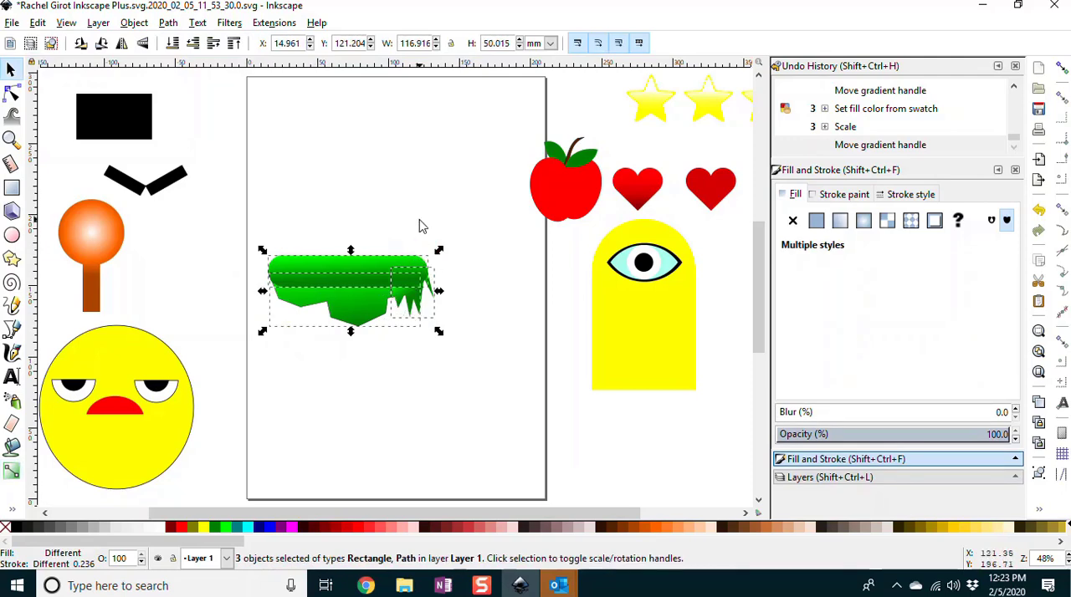
key("ctrl+g")
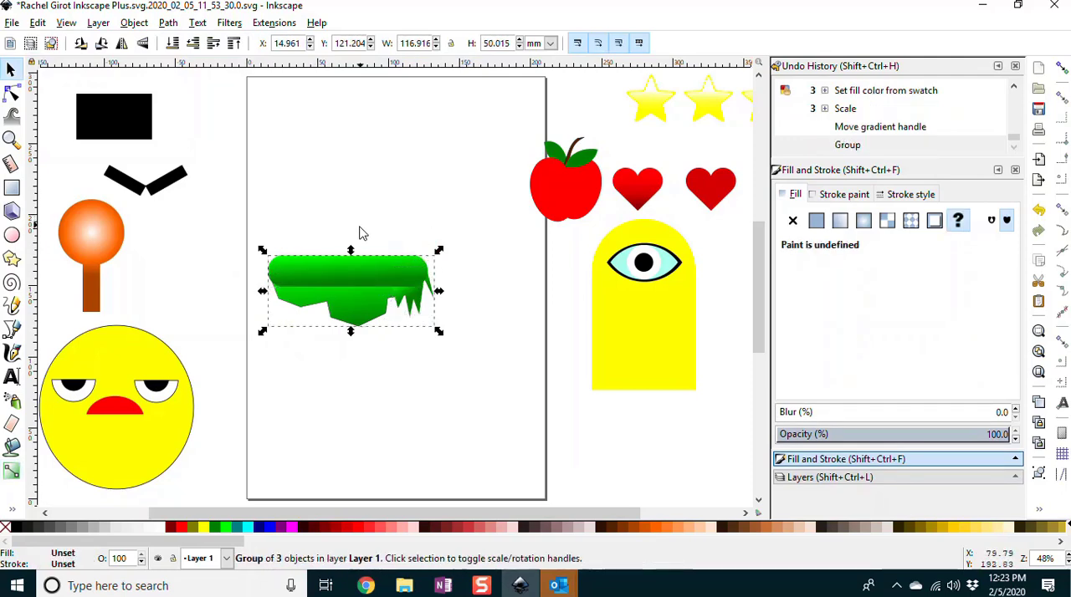
left_click_drag(368, 274, 369, 178)
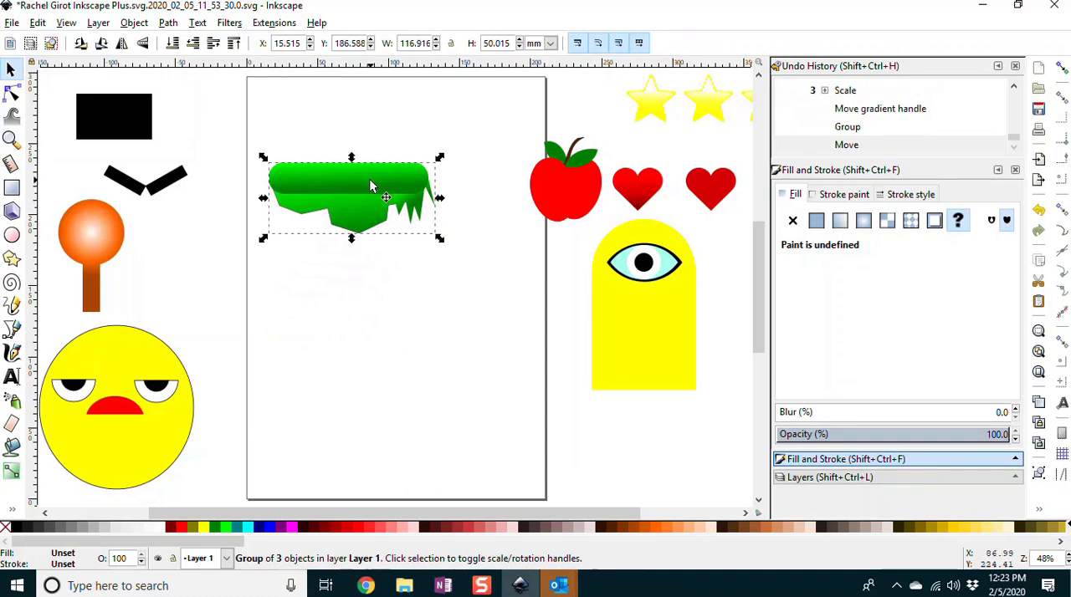
Step: Flip the platform group horizontally and place it near the page's left edge, at about X 6 mm, Y 107 mm
key("v")
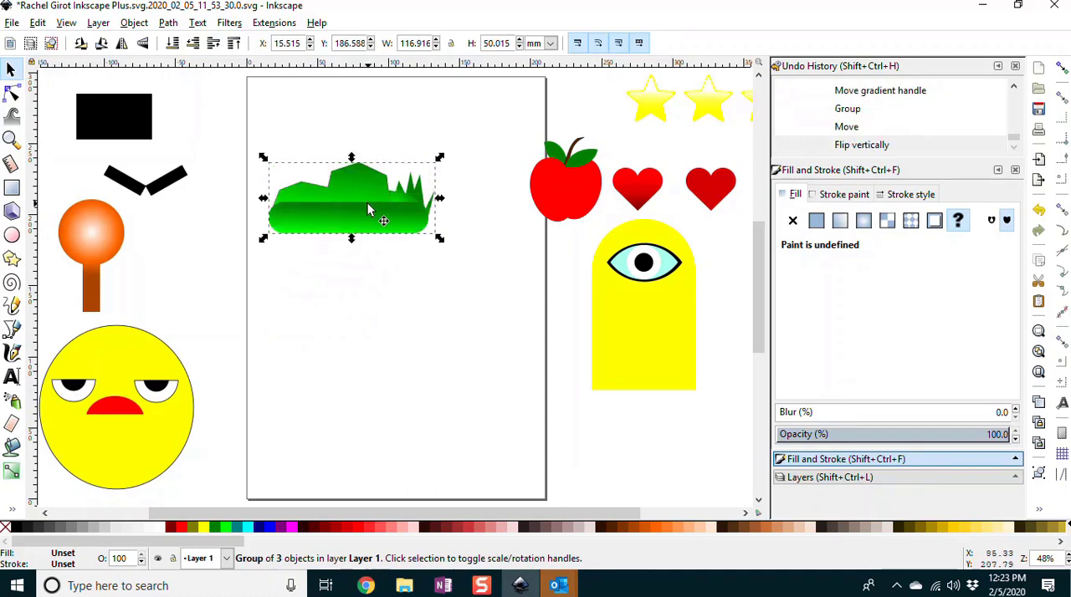
key("v")
key("h")
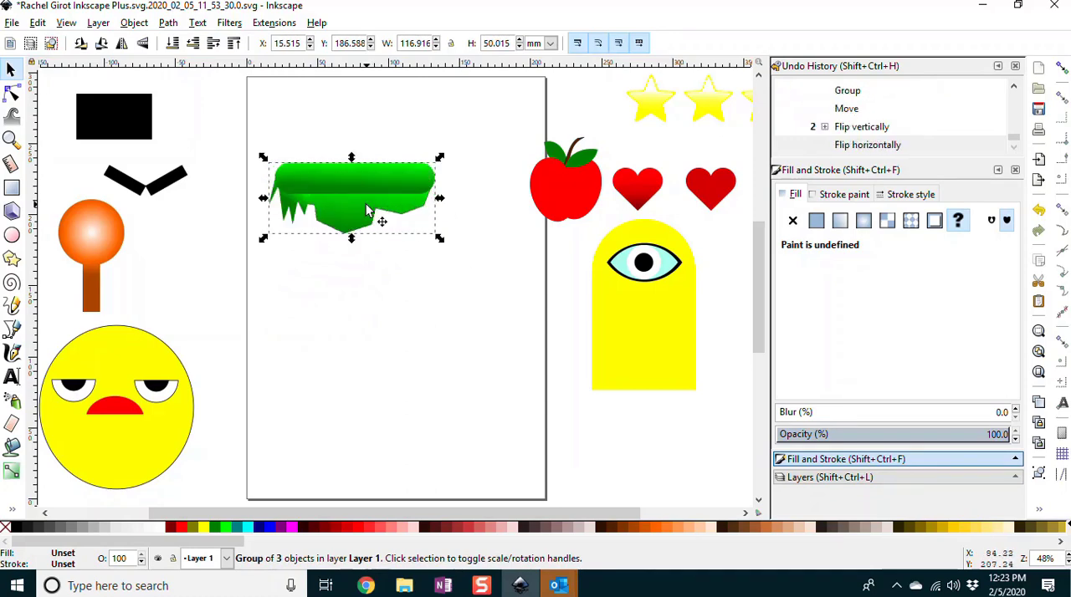
left_click_drag(368, 209, 410, 314)
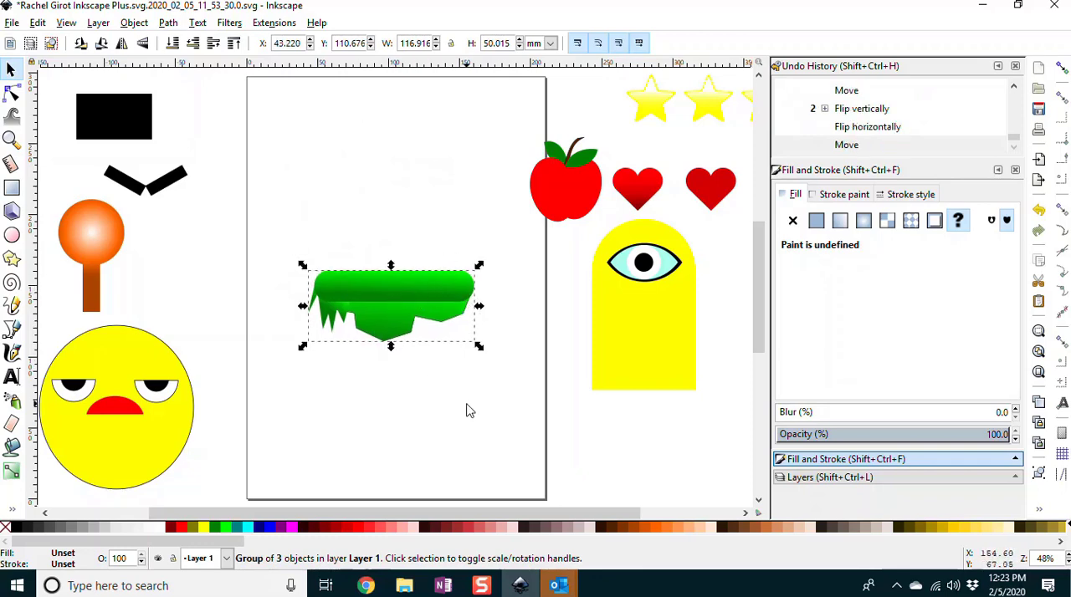
left_click_drag(374, 279, 321, 283)
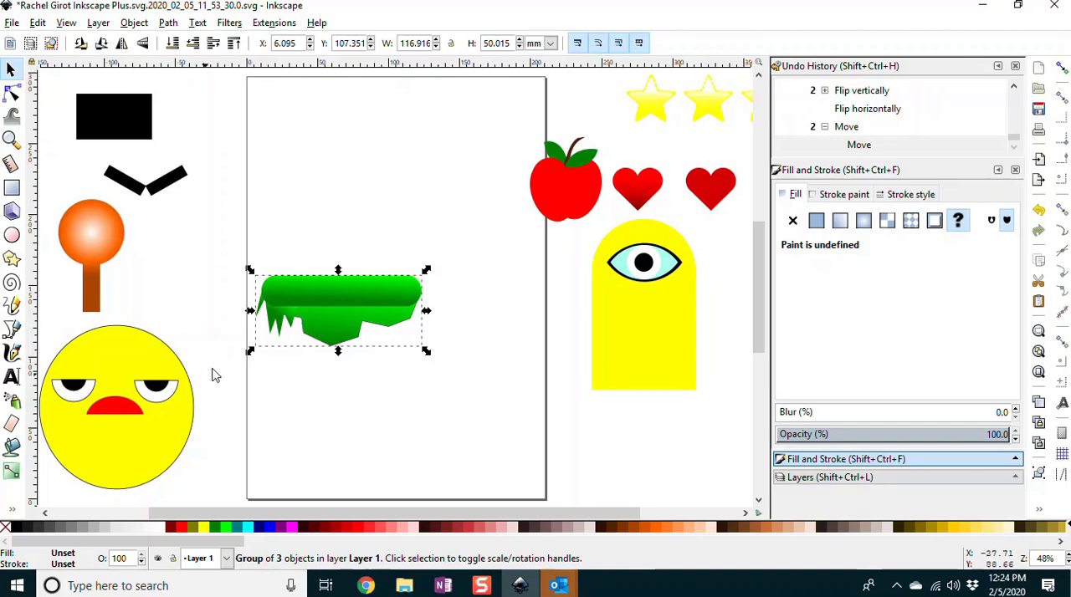
left_click_drag(587, 224, 720, 422)
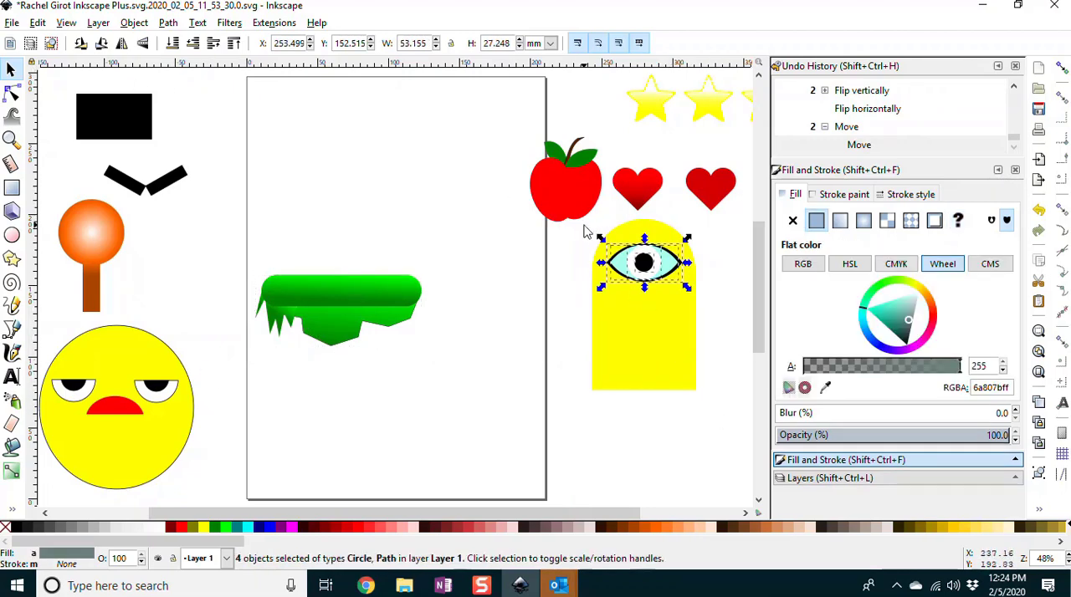
mouse_move(586, 214)
left_mouse_down()
mouse_move(670, 244)
mouse_move(606, 202)
mouse_move(603, 234)
mouse_move(591, 227)
left_mouse_up()
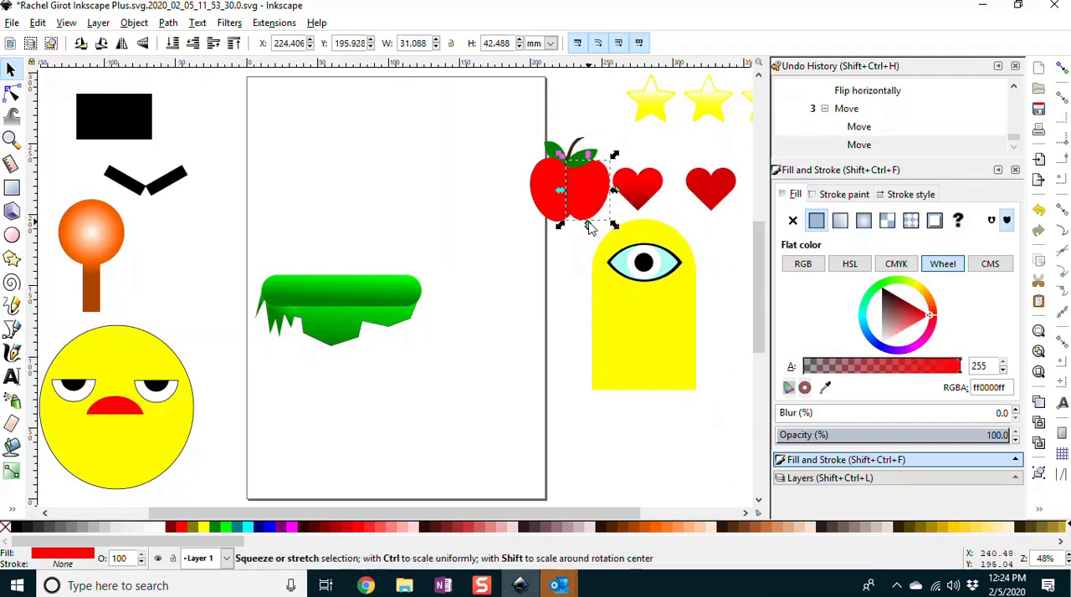
key("ctrl+z")
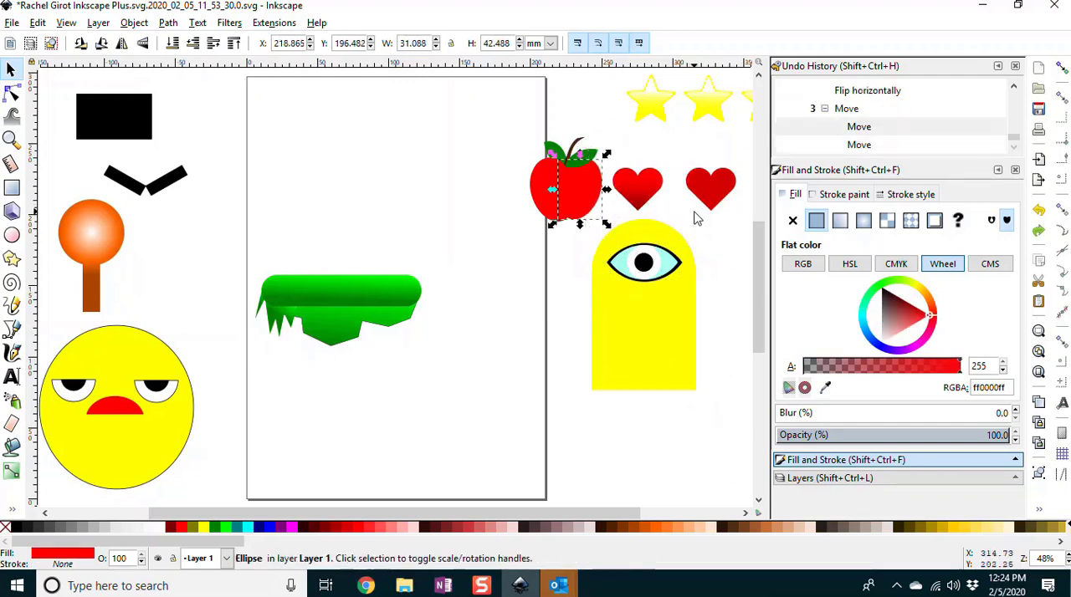
Step: Group the yellow round-topped body with all the parts of its eye
left_click_drag(695, 218, 579, 411)
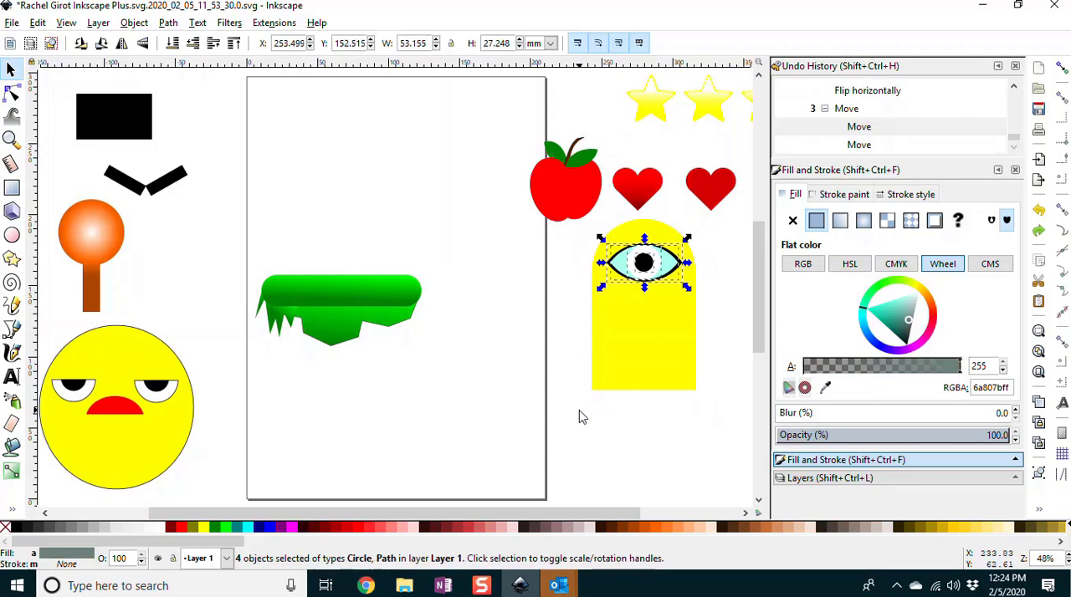
left_click(655, 360, "shift")
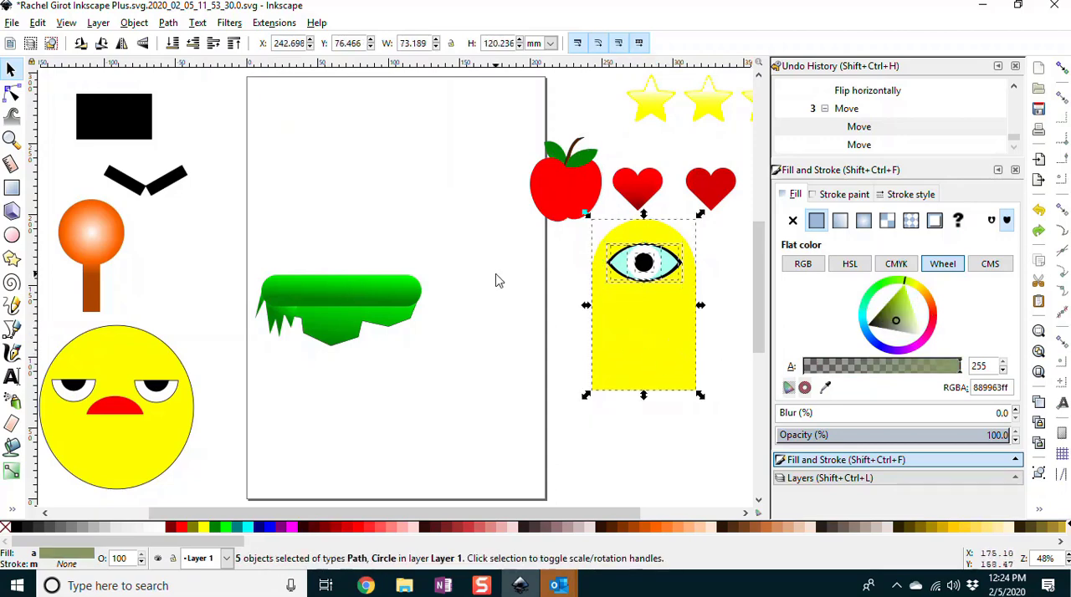
key("ctrl+g")
Step: Place the one-eyed character above the platform's left end and shrink it to about 29 mm wide and 48 mm tall
left_click_drag(646, 295, 313, 186)
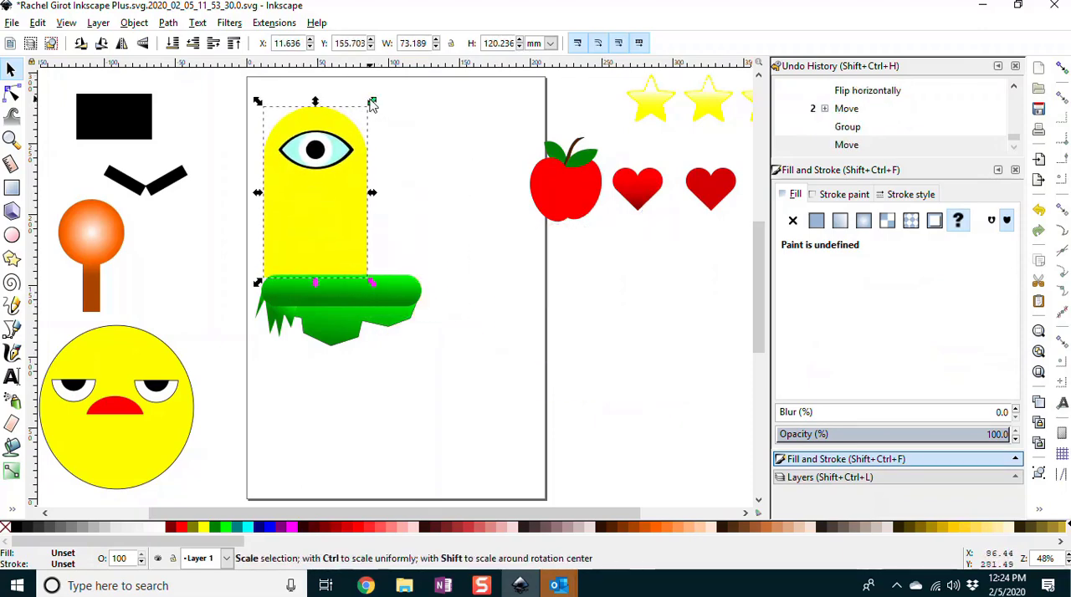
left_click_drag(373, 102, 324, 221)
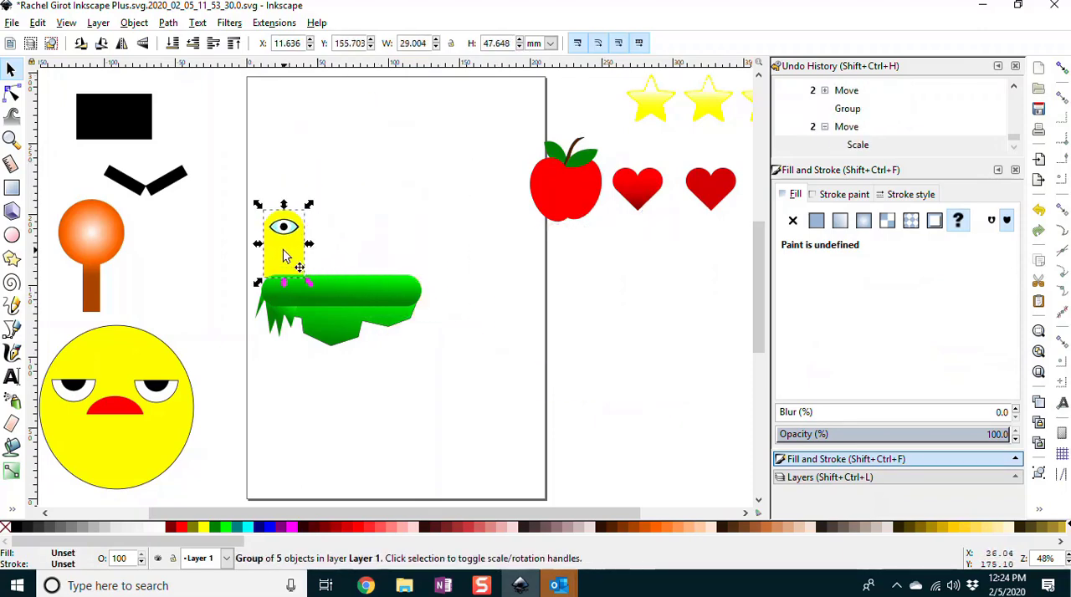
left_click_drag(285, 256, 297, 249)
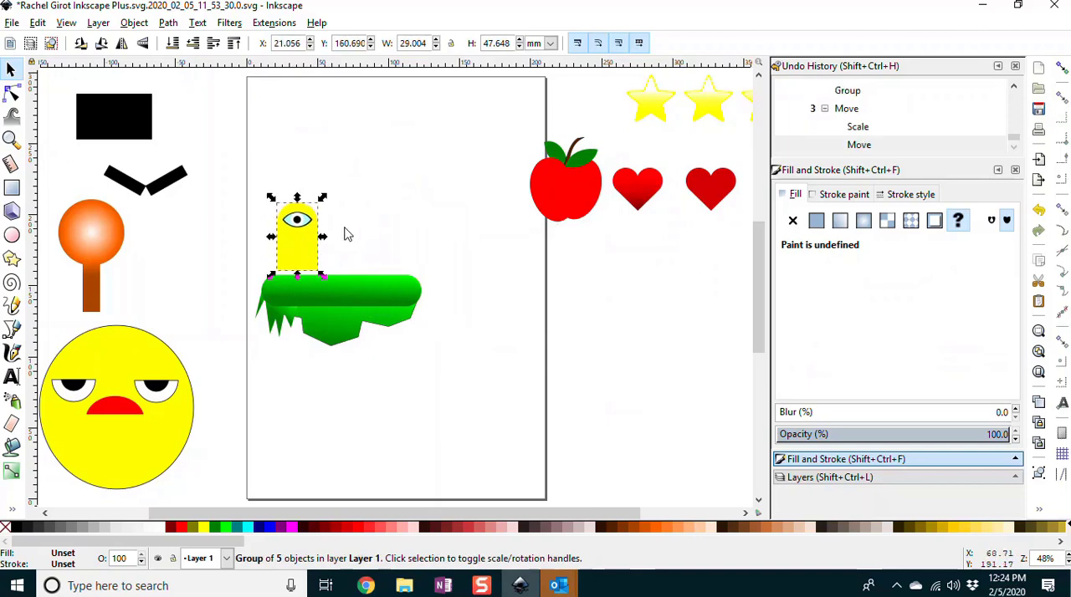
left_click(409, 240)
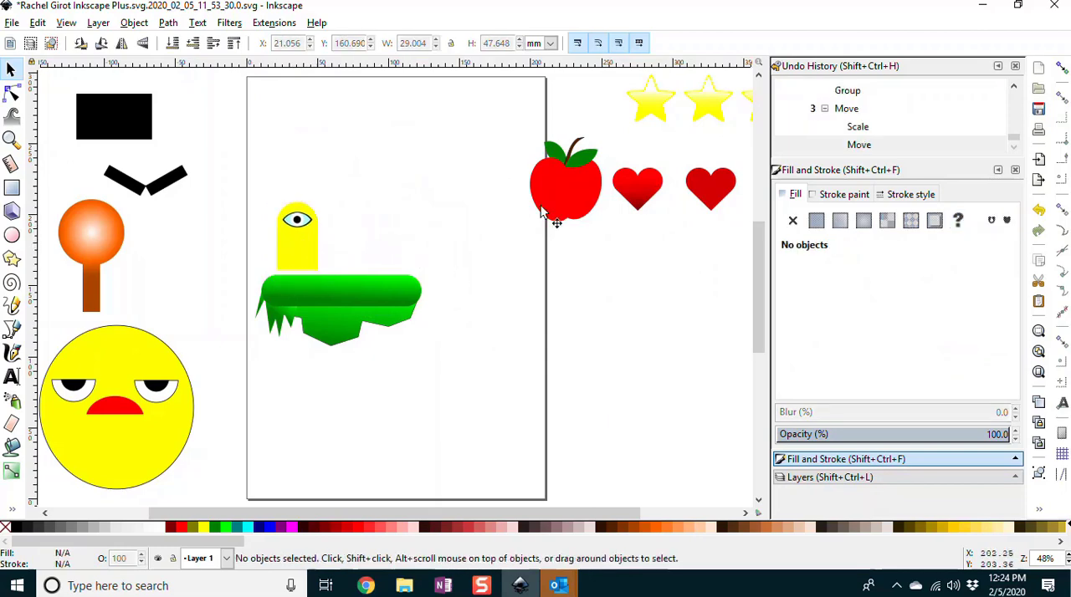
Step: Group all the parts of the apple, including its stem and leaves
left_click_drag(506, 112, 608, 242)
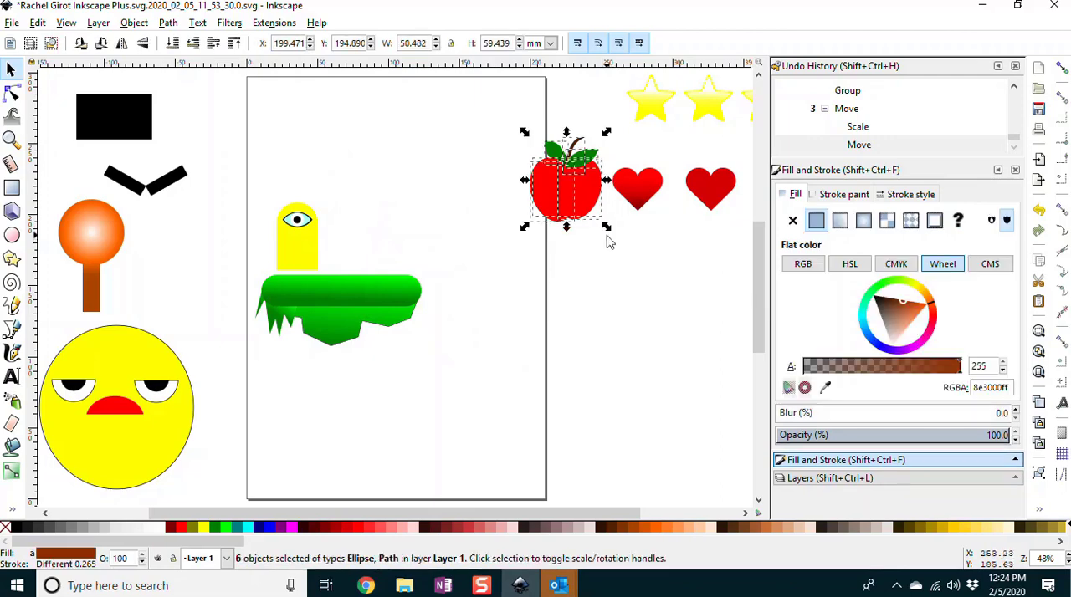
key("ctrl+g")
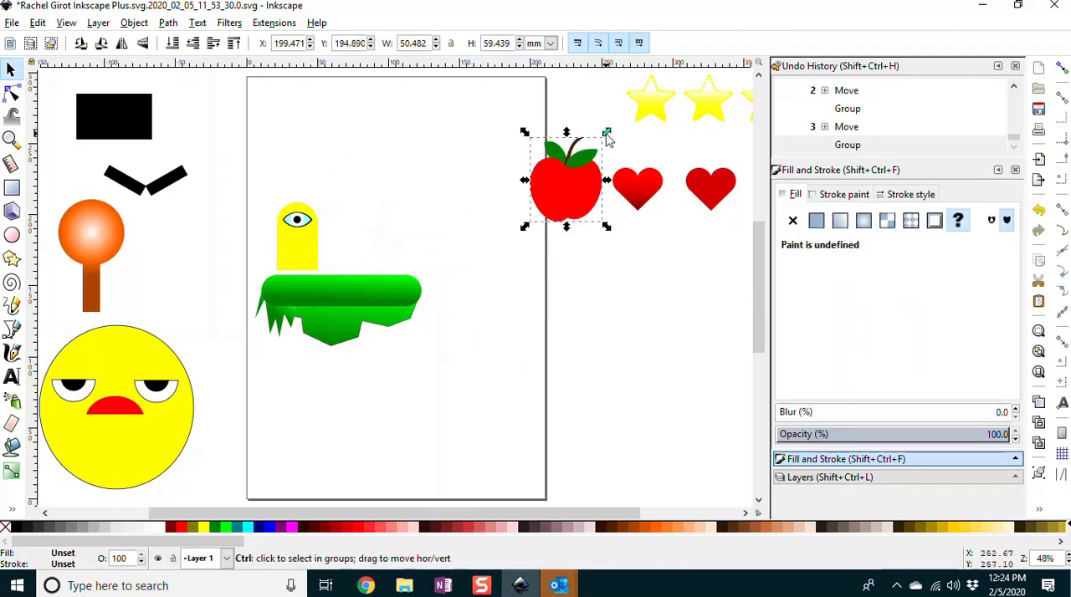
Step: Shrink the apple to about 35 by 41 mm and move it onto the page above the platform's right end
left_click_drag(607, 134, 585, 165)
left_click_drag(554, 199, 407, 194)
left_click(466, 232)
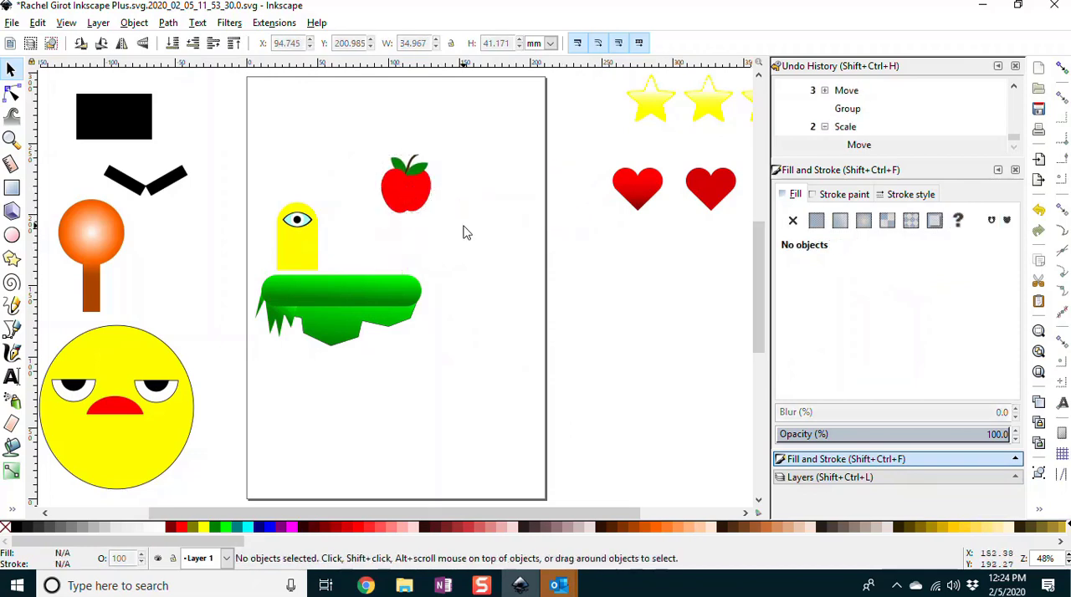
Step: Move a yellow star onto the page above the one-eyed character, near the page's top edge
left_click_drag(650, 110, 333, 128)
key("ctrl+z")
left_click(517, 251)
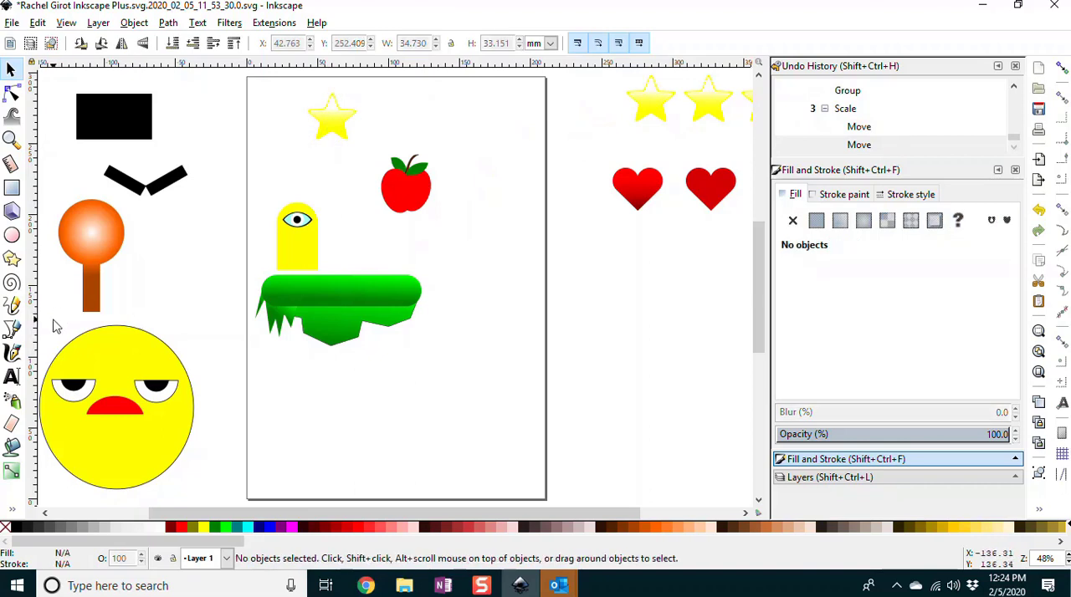
Step: Group the yellow emoji face with its eyes and mouth, and move it onto the upper right of the page
left_click_drag(213, 327, 83, 499)
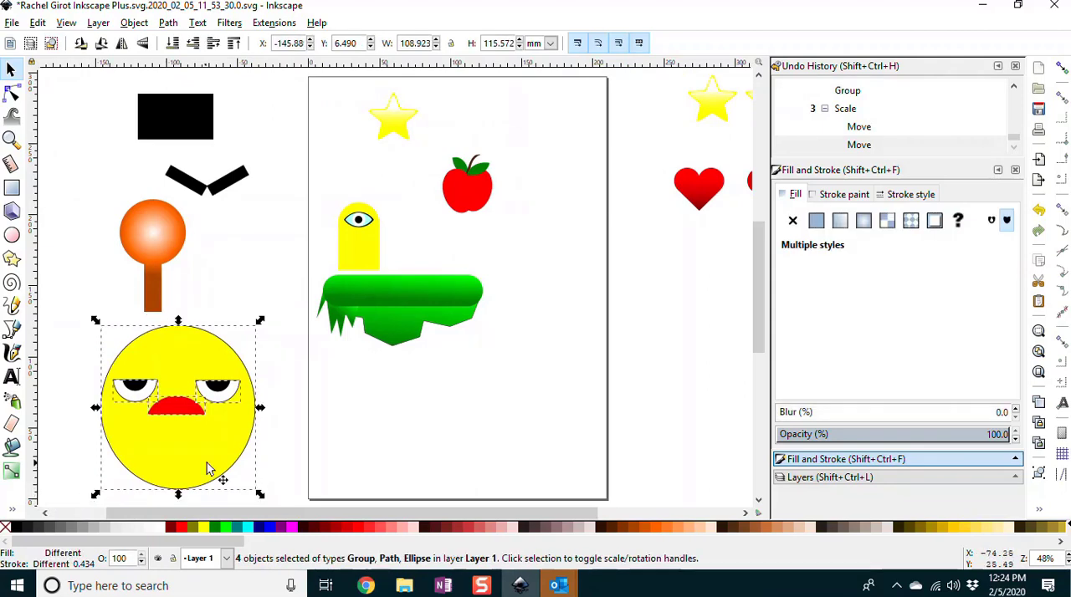
key("ctrl+g")
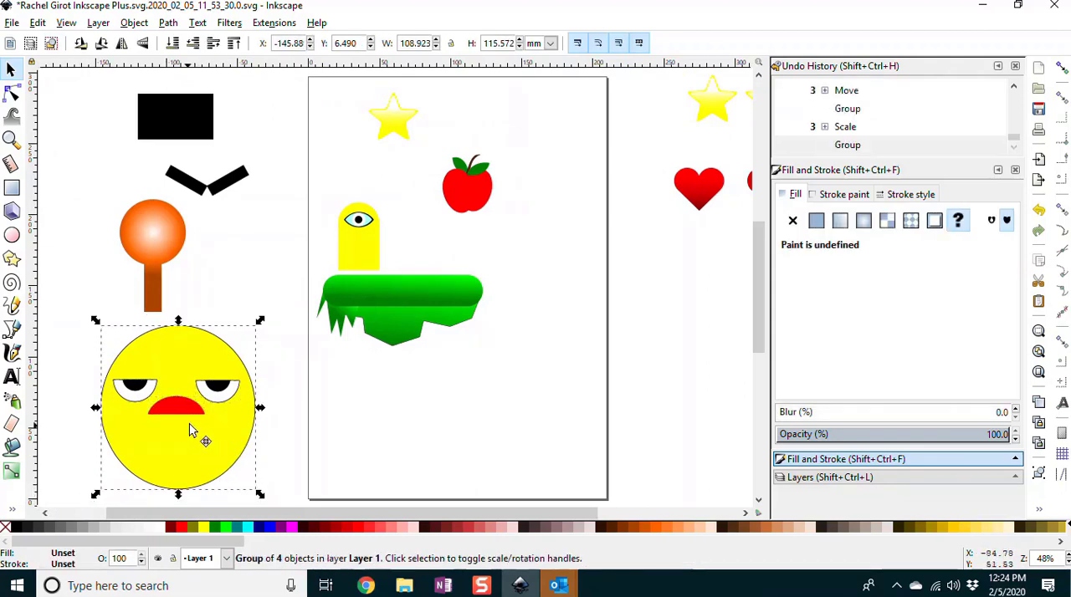
left_click_drag(200, 431, 534, 181)
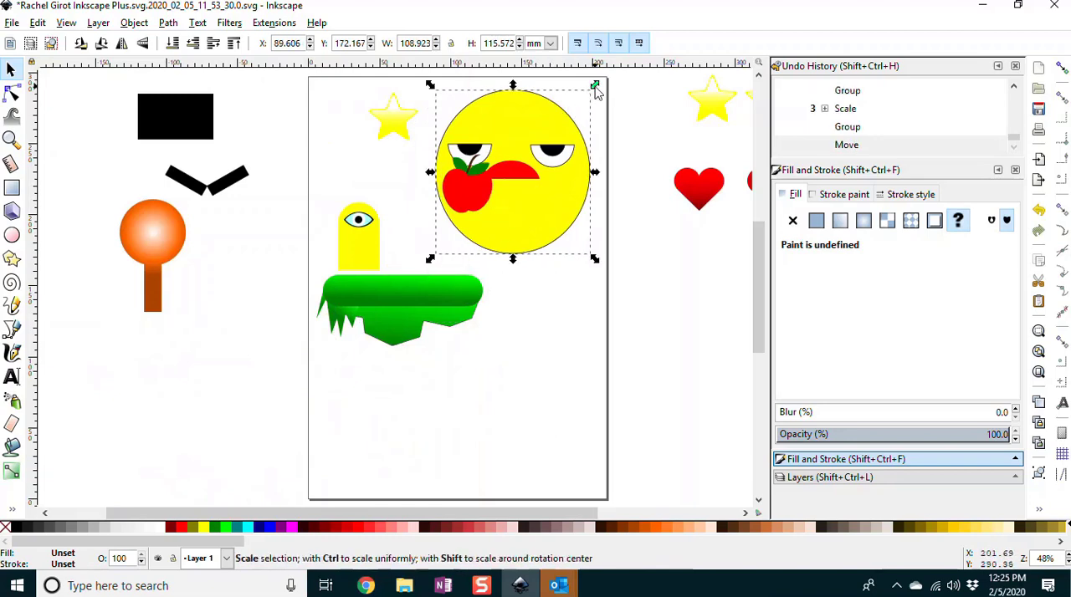
Step: Shrink the emoji face to about 44 by 46 mm and arrange it below the apple at the page's upper right
left_click_drag(594, 87, 502, 173)
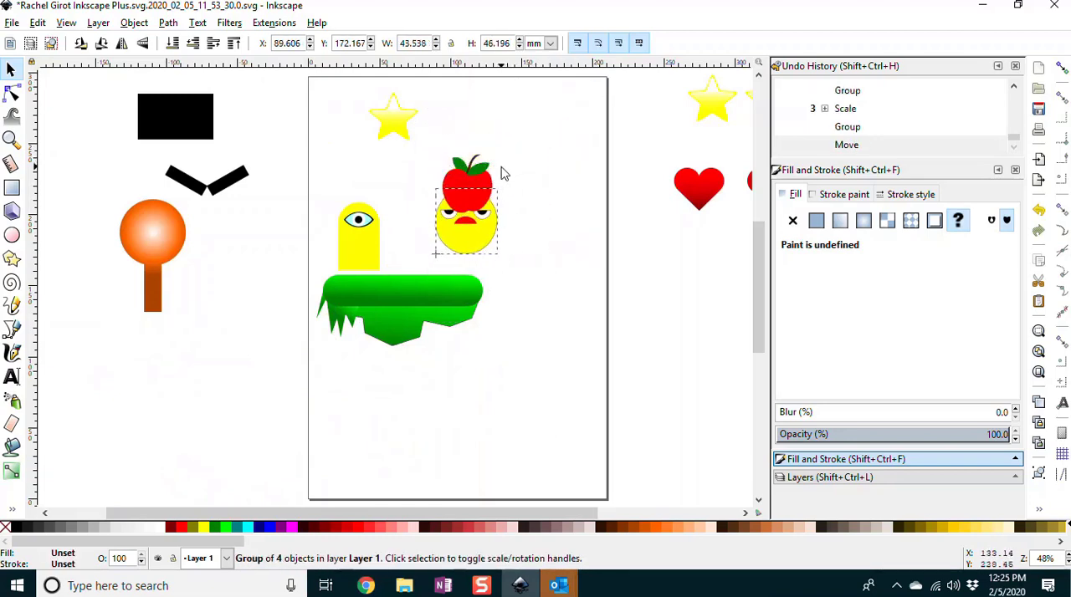
left_click_drag(448, 249, 558, 138)
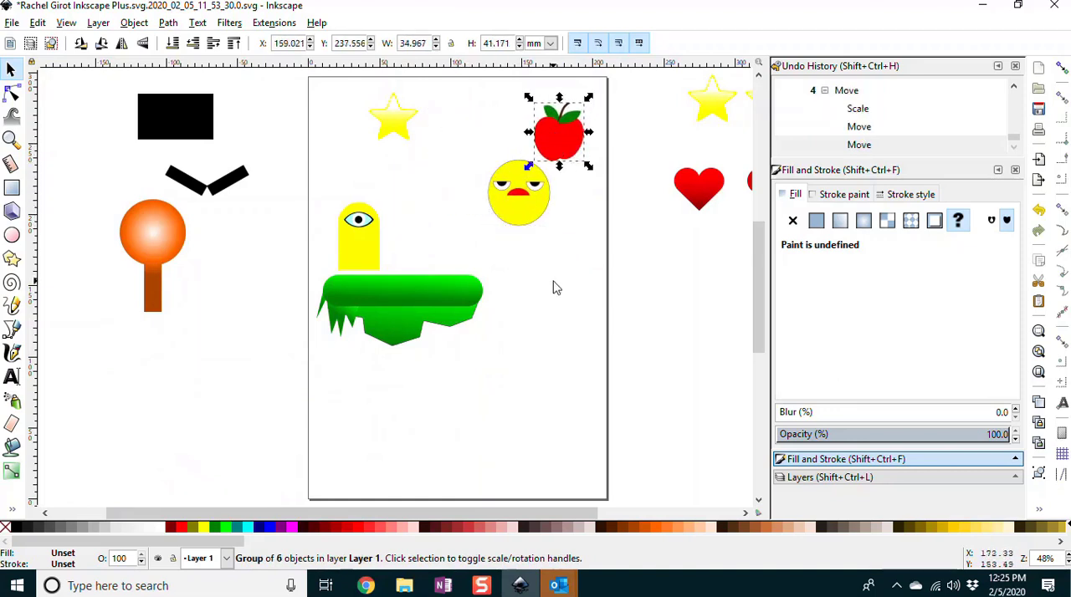
left_click(549, 284)
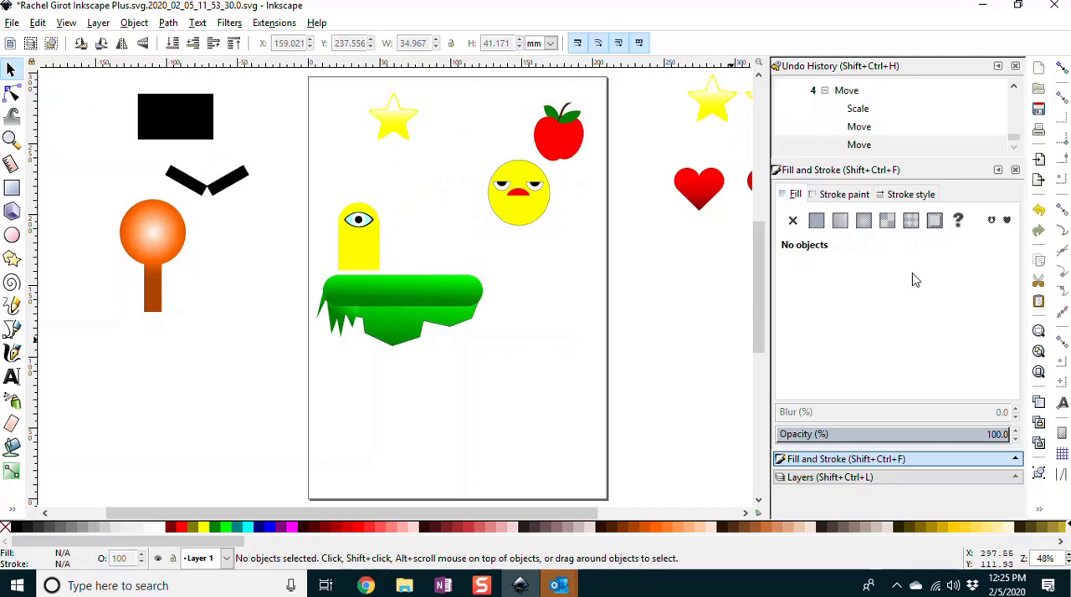
Step: Add a new layer named Apples above the current layer
left_click(816, 477)
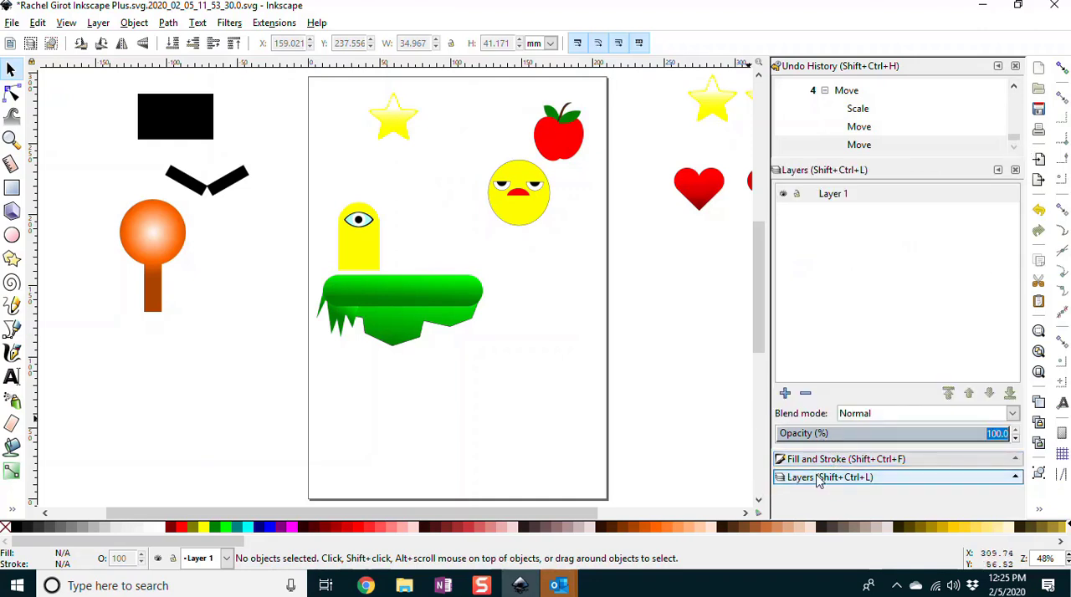
left_click(790, 484)
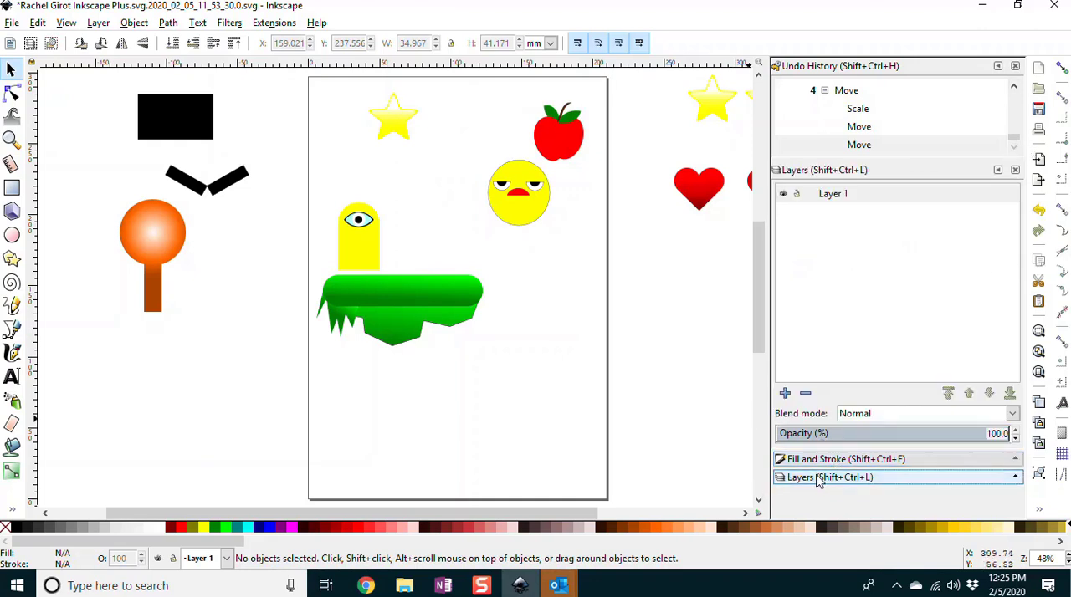
left_click(785, 393)
type("Ap")
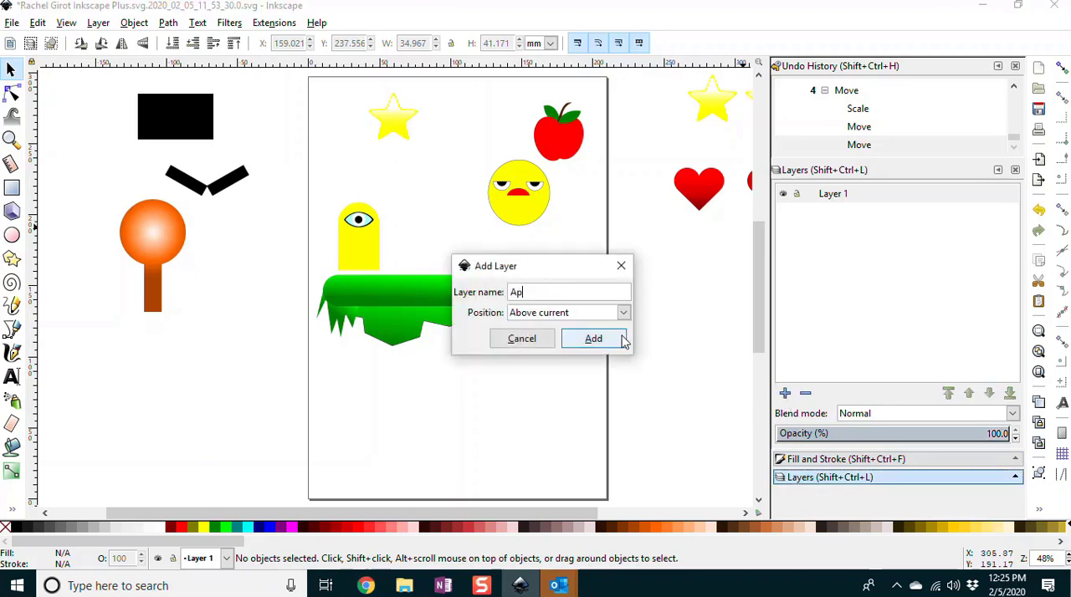
type("ples")
left_click(622, 339)
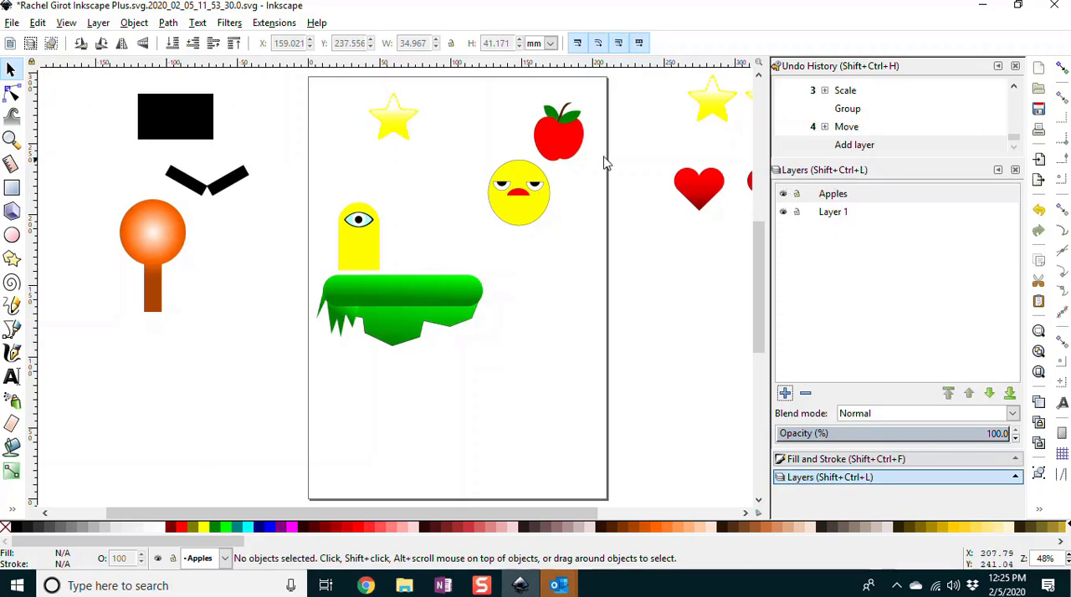
Step: Cut the apple from Layer 1 and paste it into the Apples layer, near the page's top edge beside the star
left_click(833, 198)
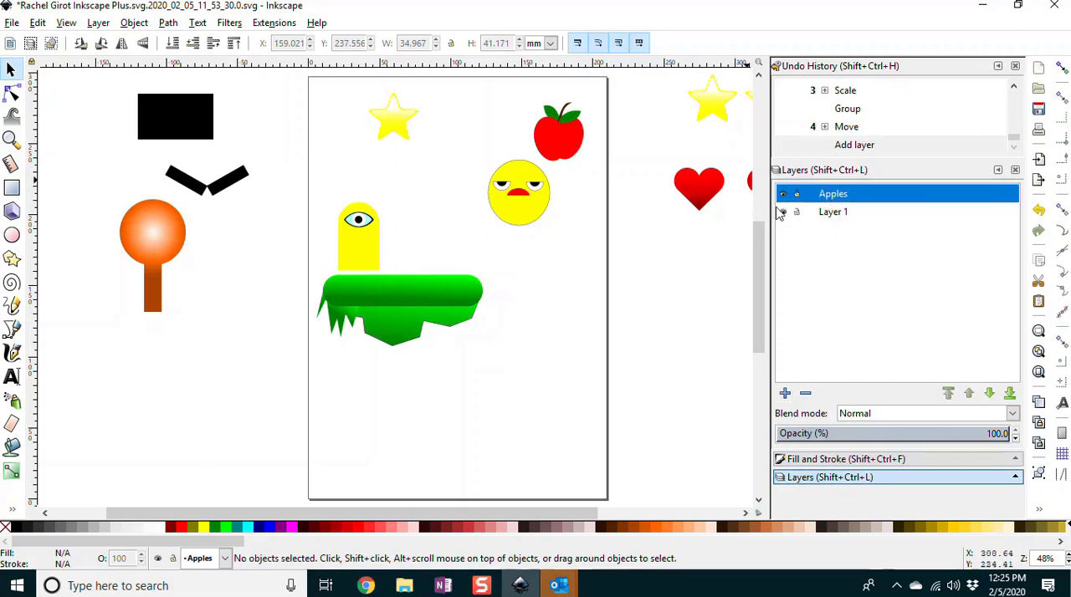
left_click(835, 217)
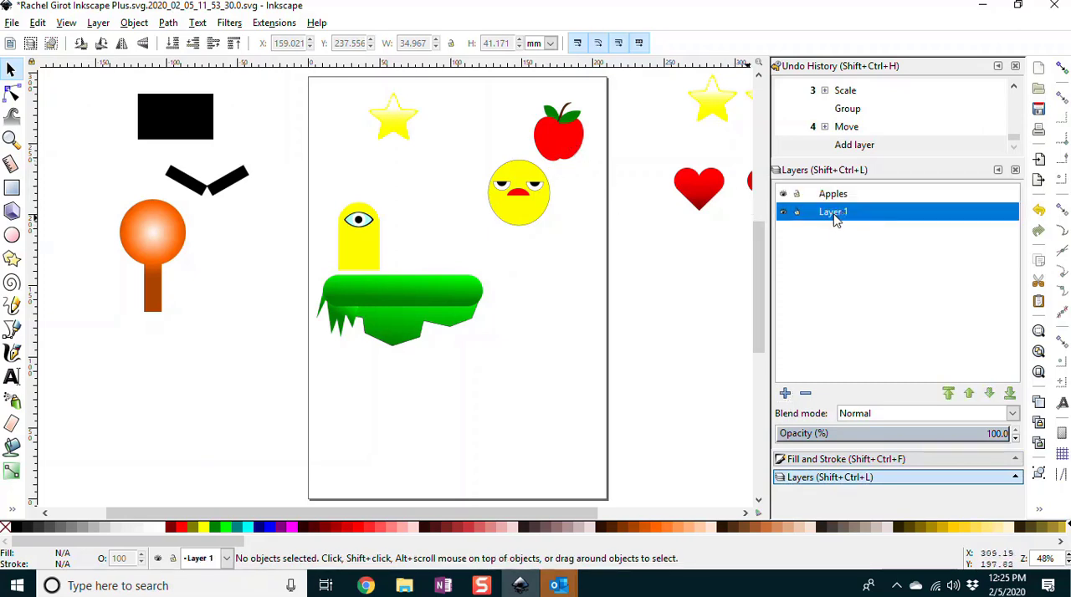
left_click(565, 141)
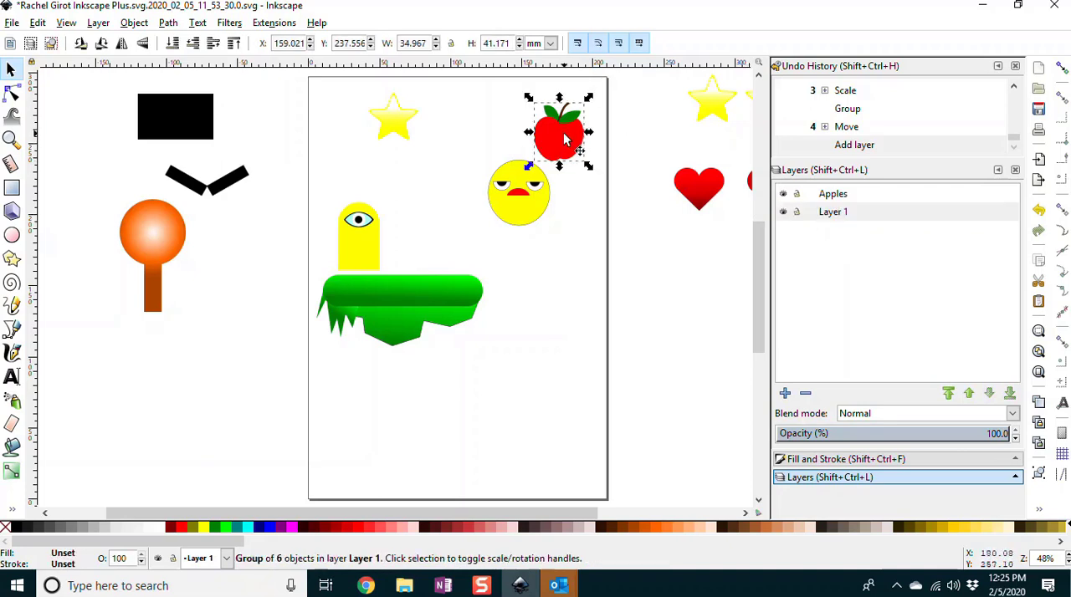
key("Delete")
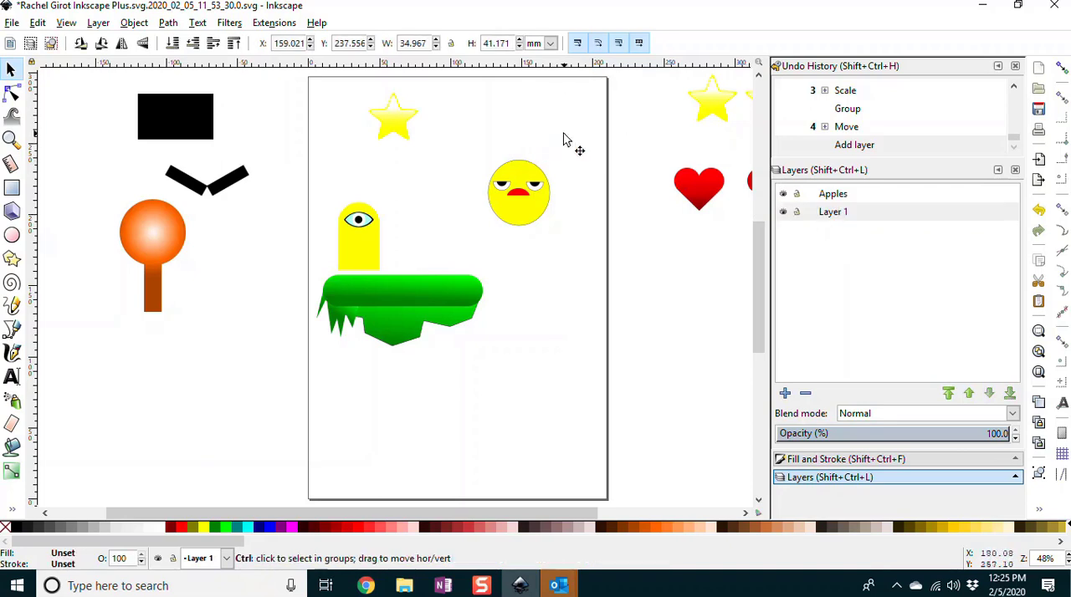
left_click(816, 199)
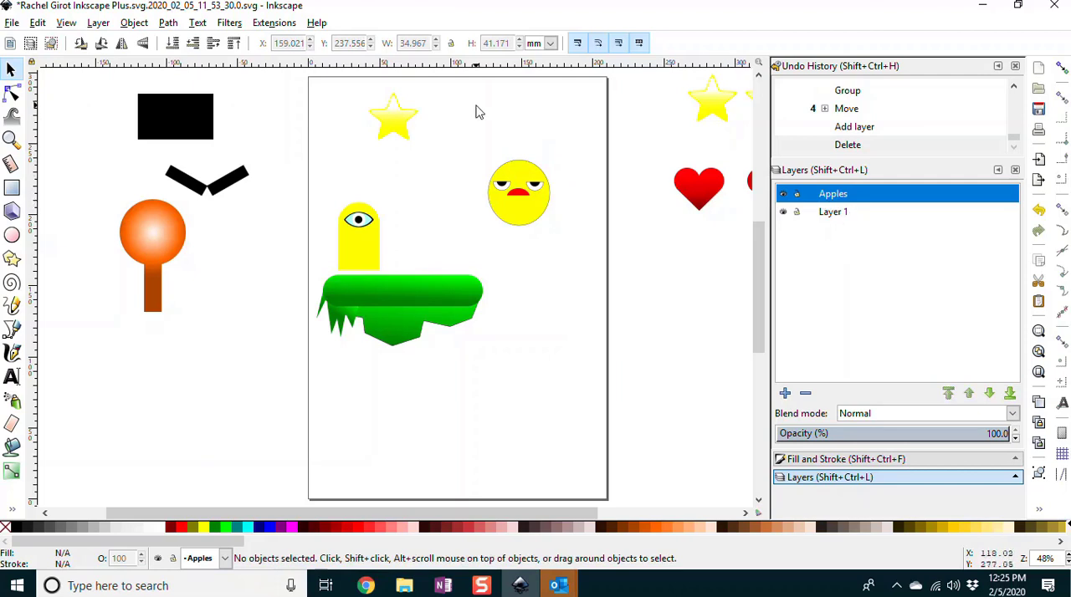
key("ctrl+v")
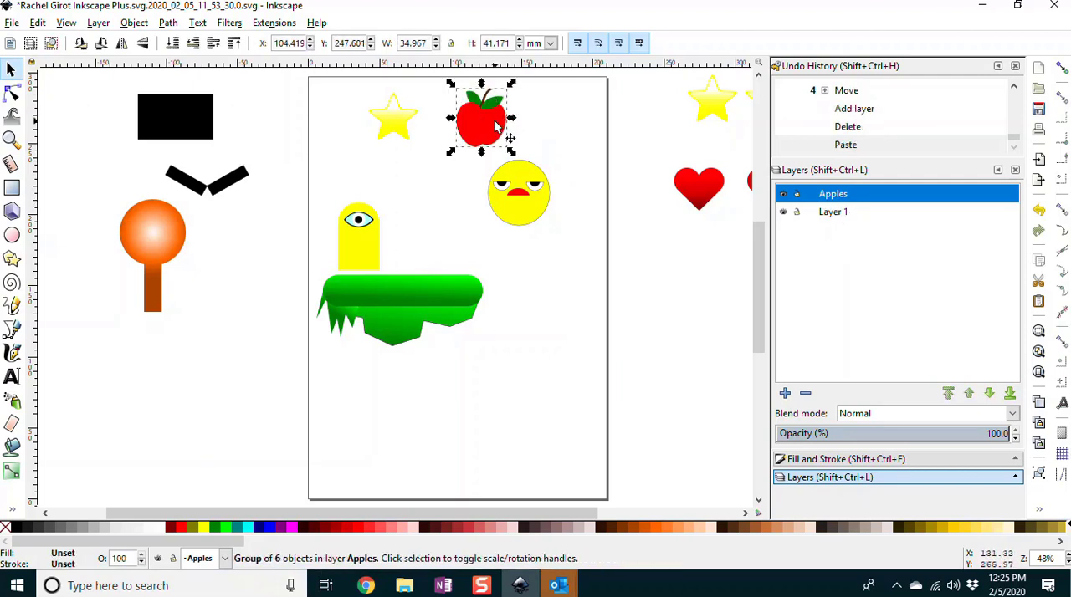
Step: Hide and show the Apples layer to check that it contains the apple
left_click(784, 195)
left_click(783, 195)
left_click(783, 195)
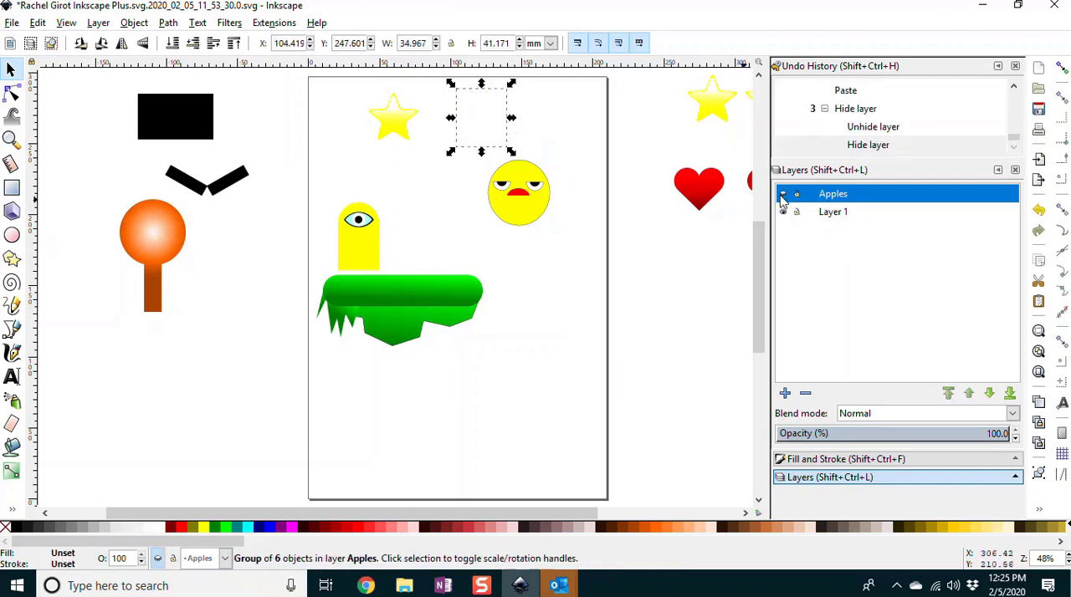
left_click(783, 195)
Step: Add a new layer named Stars above the Apples layer
left_click(785, 393)
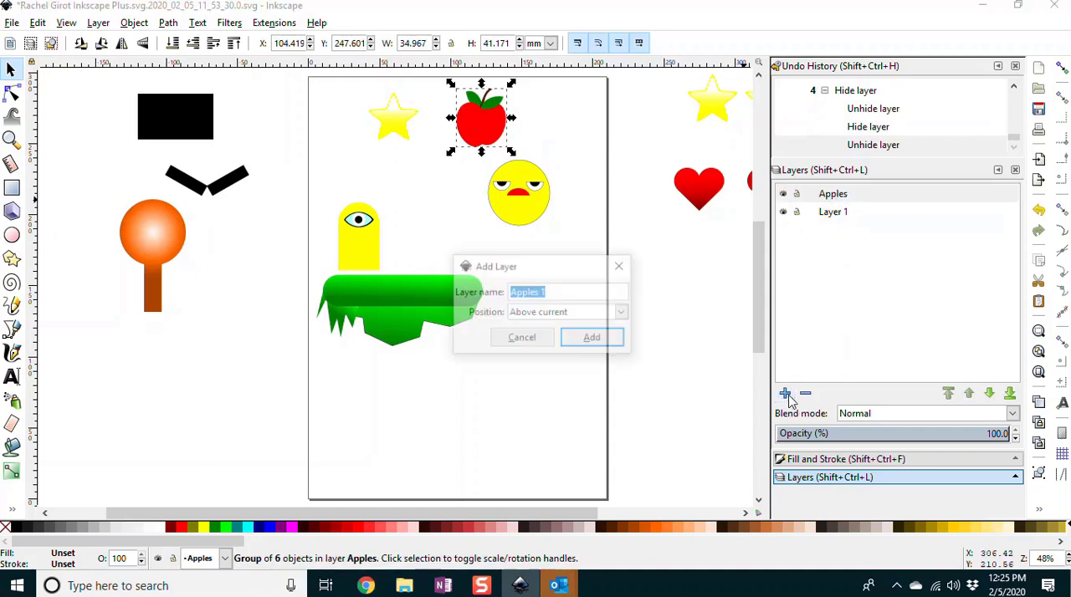
type("Stars")
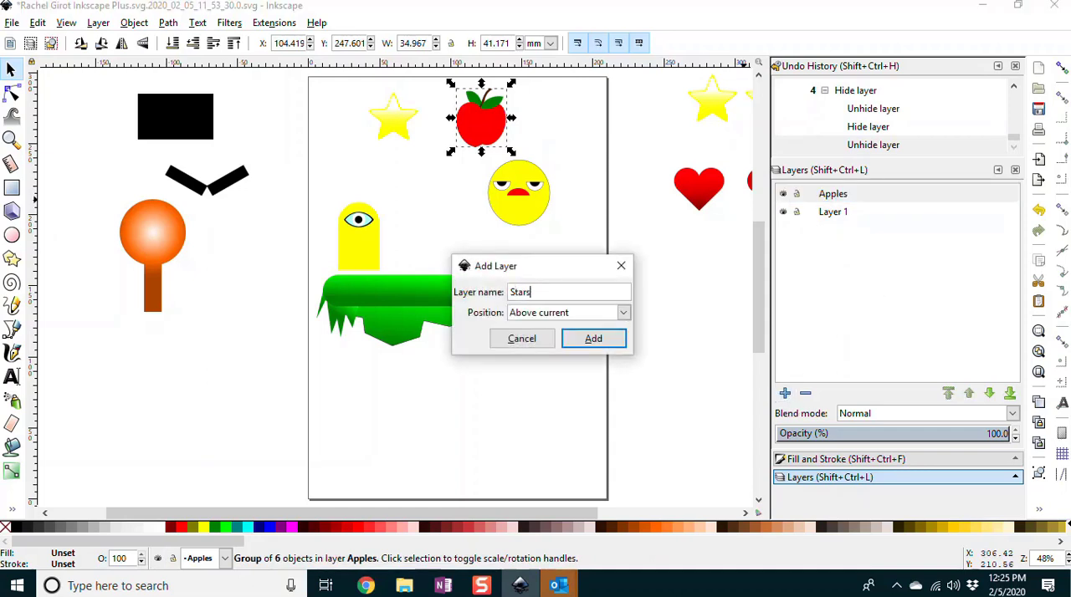
left_click(593, 338)
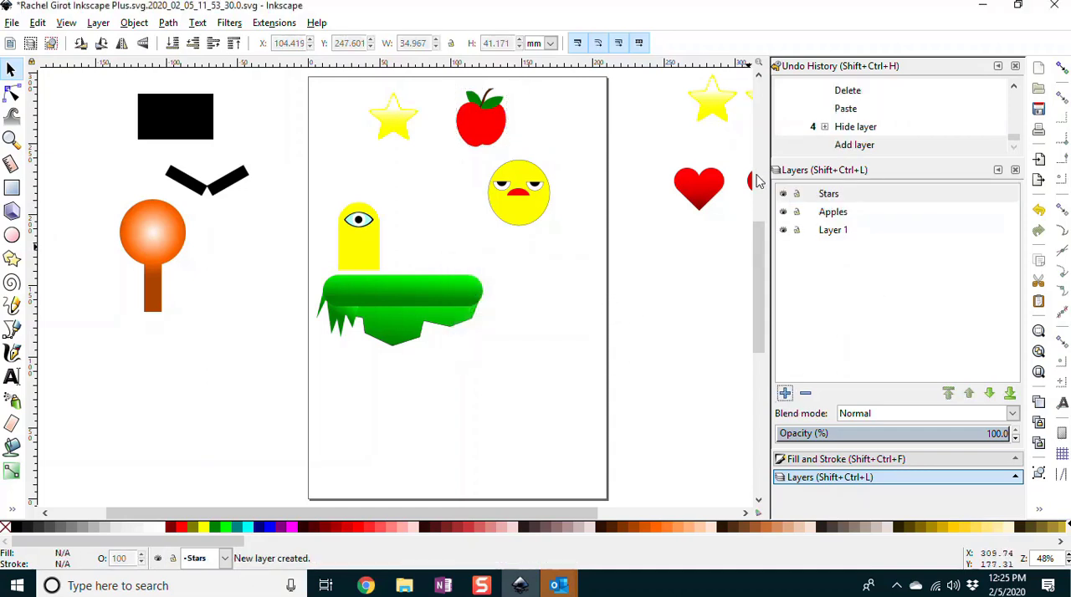
Step: Cut all four yellow stars from Layer 1 and paste them into the Stars layer
left_click(391, 117)
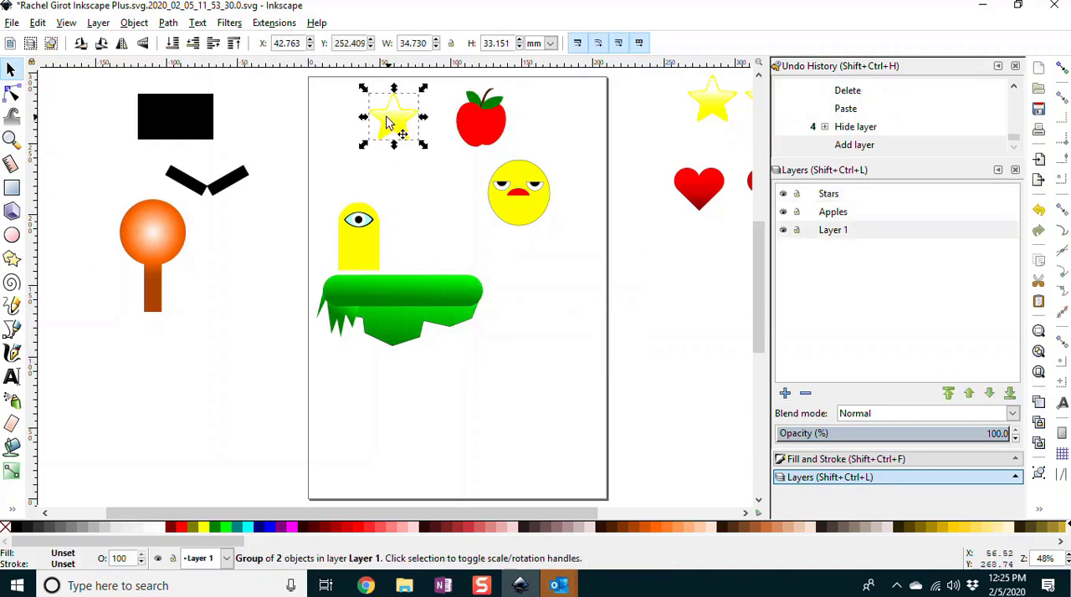
left_click_drag(454, 513, 539, 514)
left_click(608, 110, "shift")
left_click(644, 104, "shift")
left_click(707, 118, "shift")
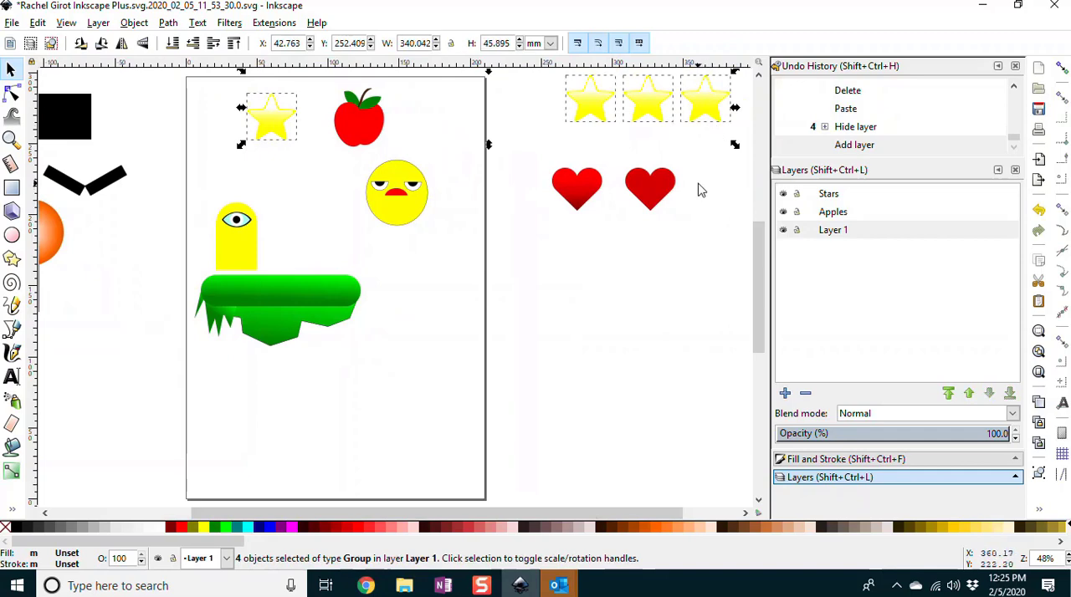
key("Delete")
left_click(828, 199)
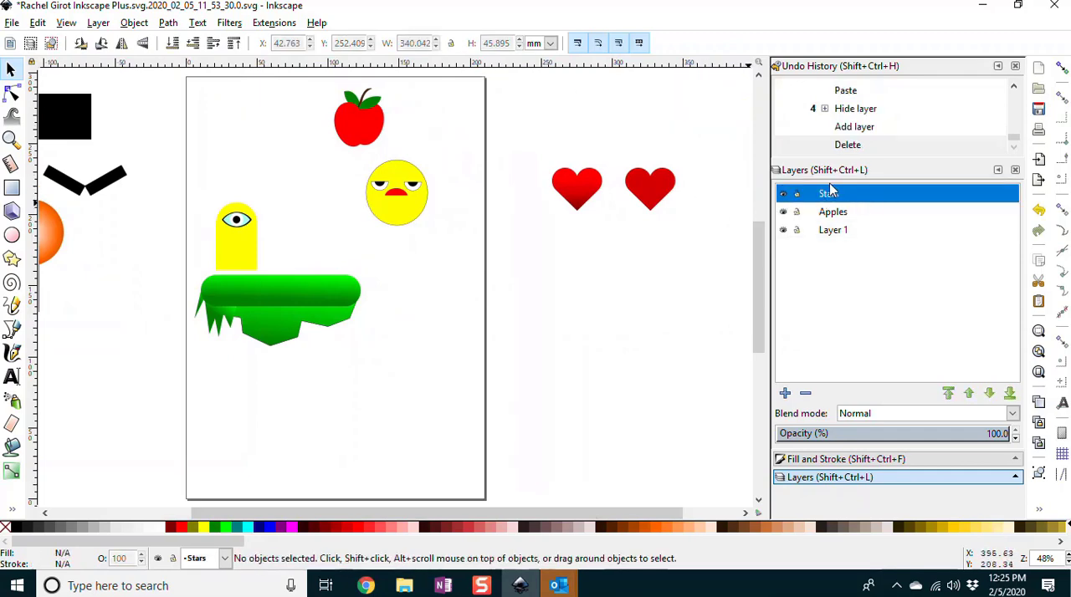
key("ctrl+v")
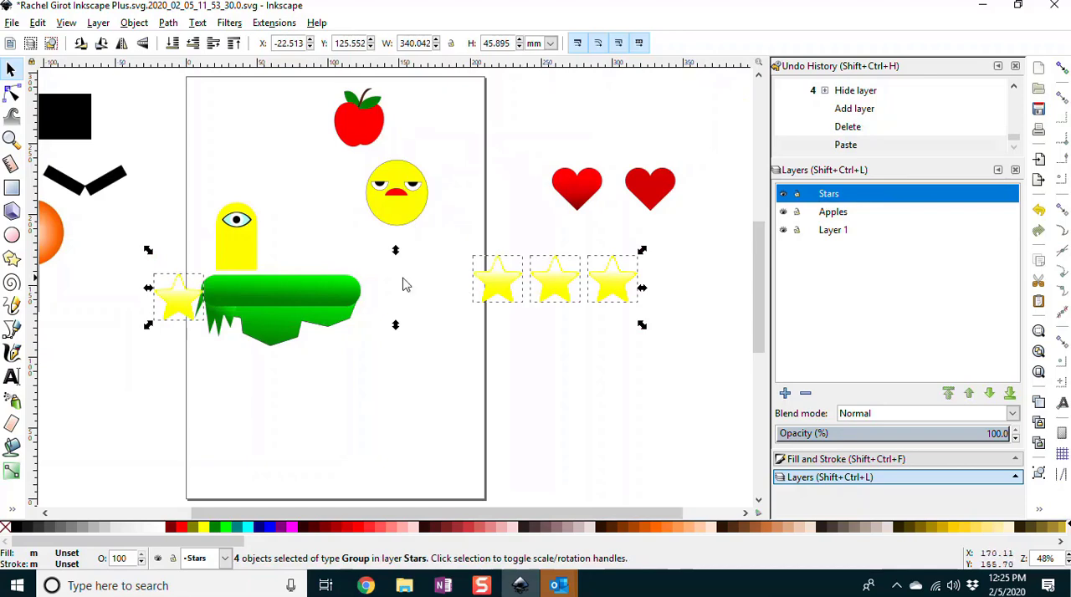
Step: Move the separate star off the platform's left end to line up with the row of three stars
left_click(468, 387)
left_click_drag(175, 303, 433, 277)
left_click(574, 377)
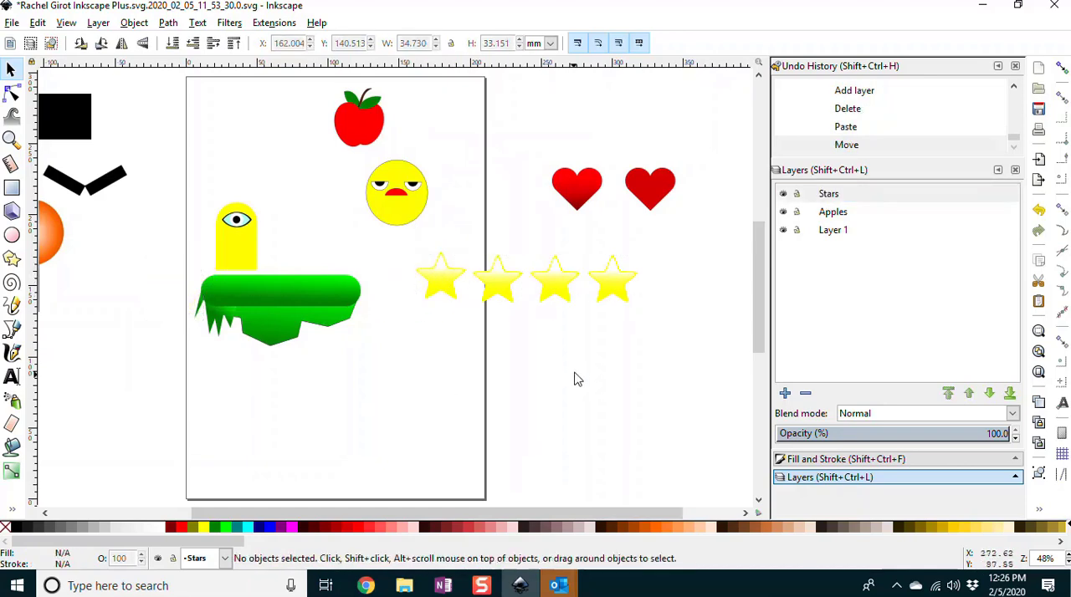
Step: Hide and show the Stars layer repeatedly to check that it contains the four stars
left_click(784, 194)
left_click(784, 194)
left_click(784, 194)
left_click(784, 194)
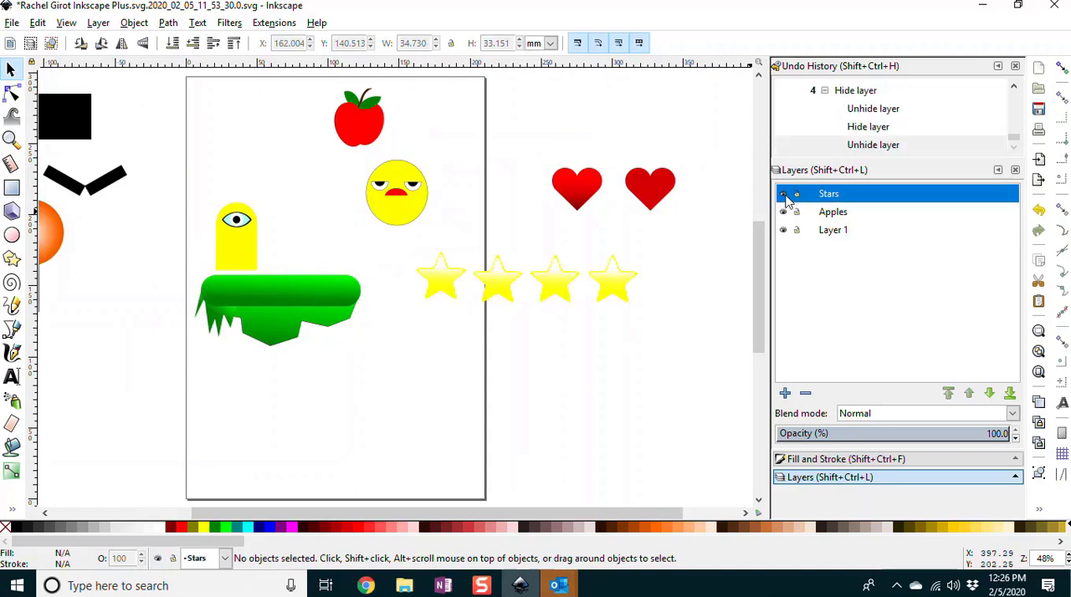
left_click(784, 194)
left_click(784, 194)
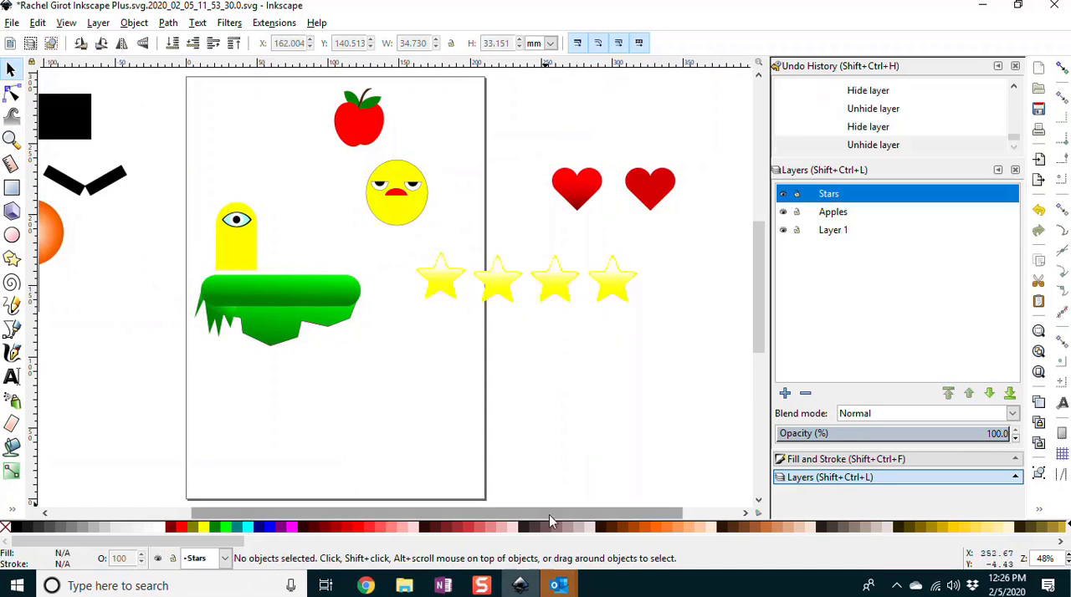
left_click_drag(537, 516, 445, 516)
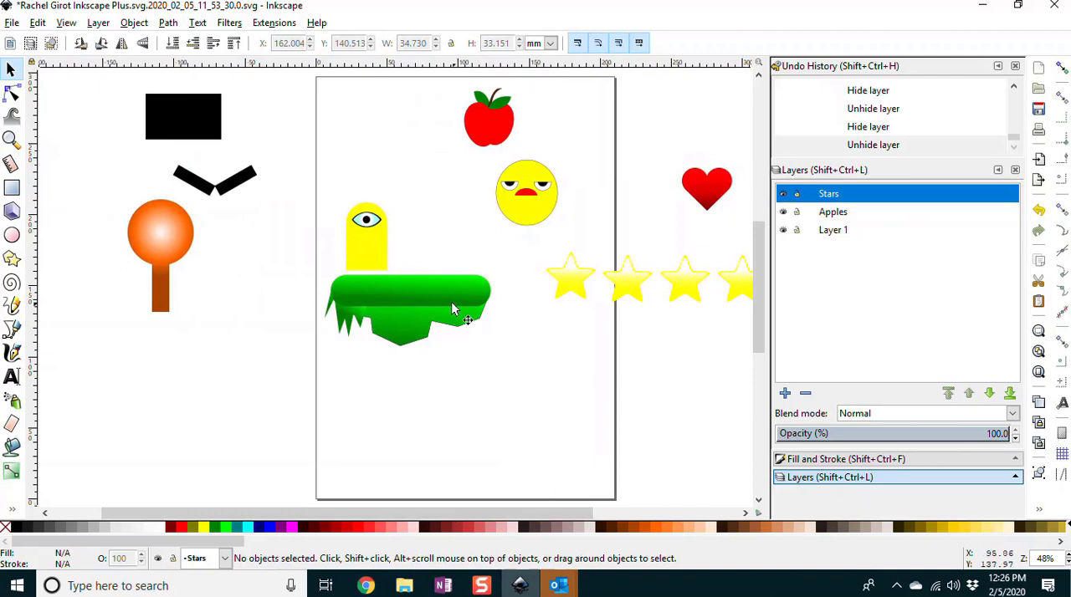
left_click(374, 246)
left_click(422, 229)
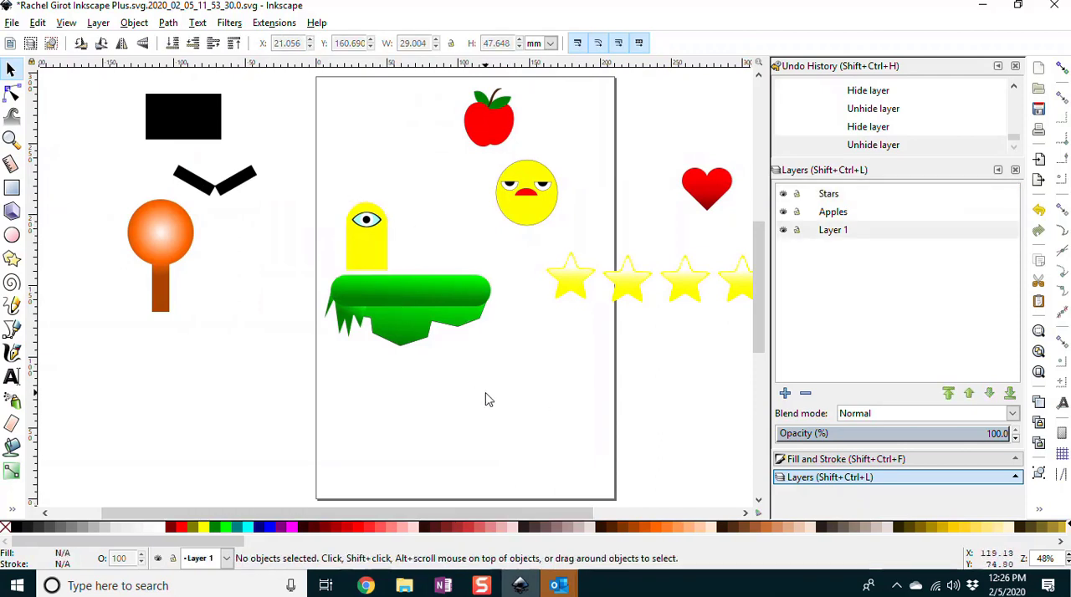
left_click_drag(404, 516, 458, 518)
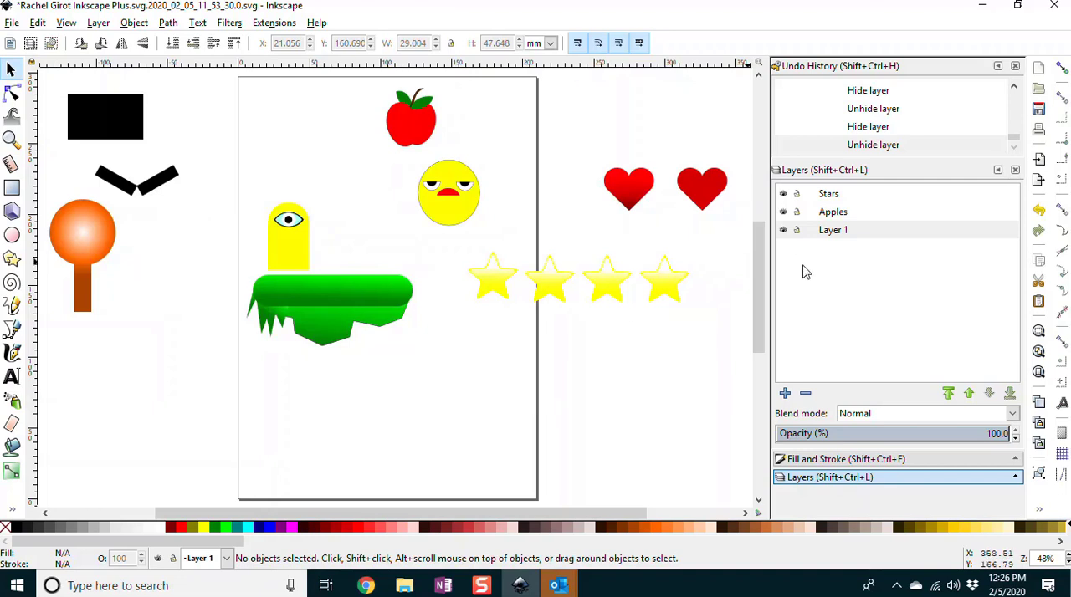
Step: Add a new layer named Background 1 and lower it beneath Layer 1
left_click(785, 393)
type("Background 1")
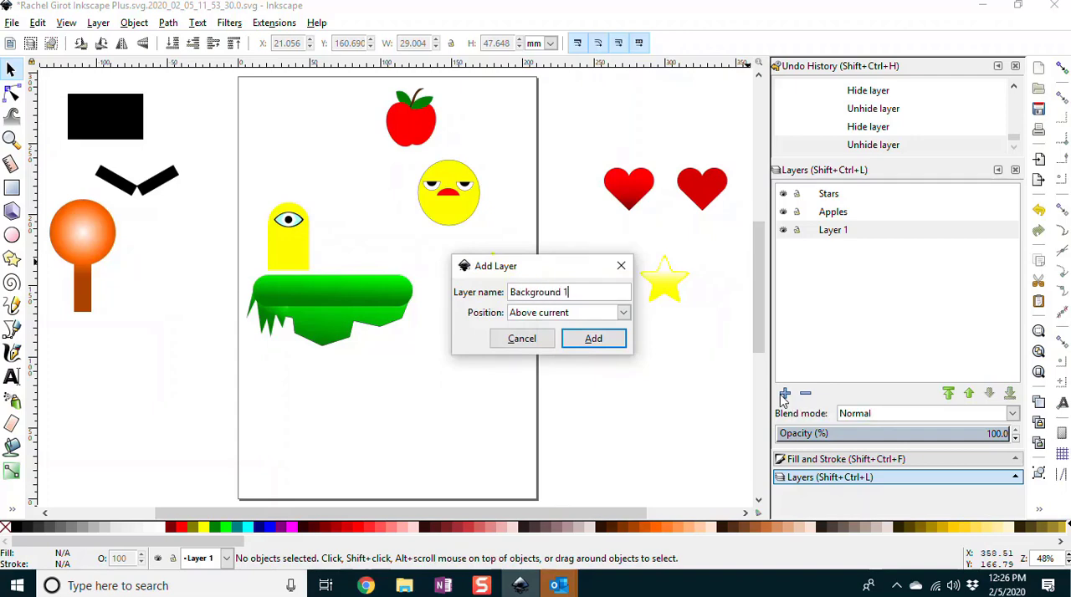
key("Return")
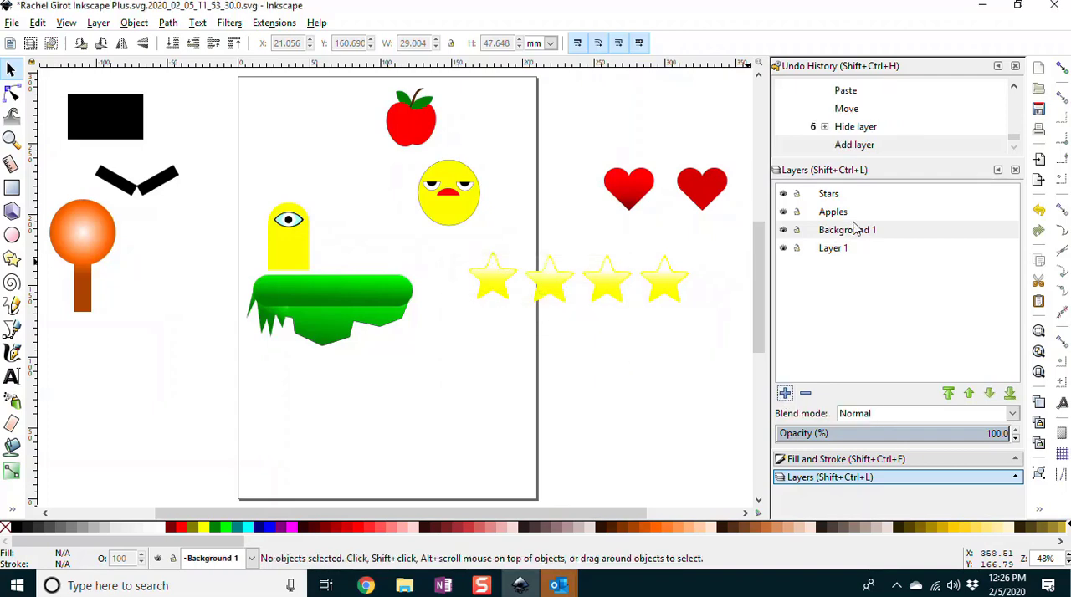
left_click(850, 237)
left_click_drag(850, 237, 852, 282)
left_click(990, 394)
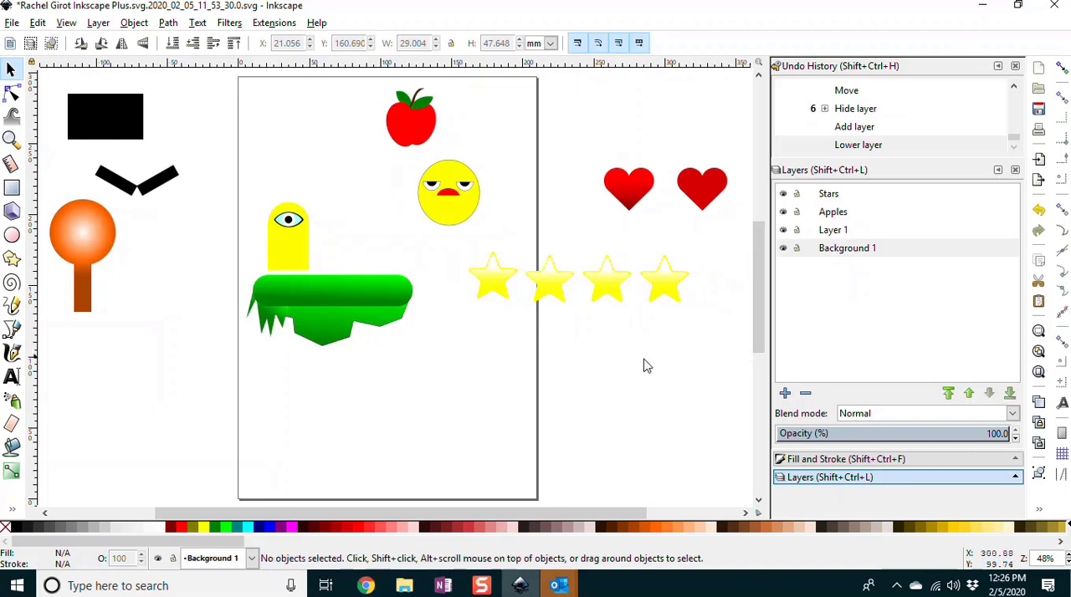
Step: Hide the Stars, Apples and Layer 1 layers, leaving only Background 1 visible
left_click(783, 194)
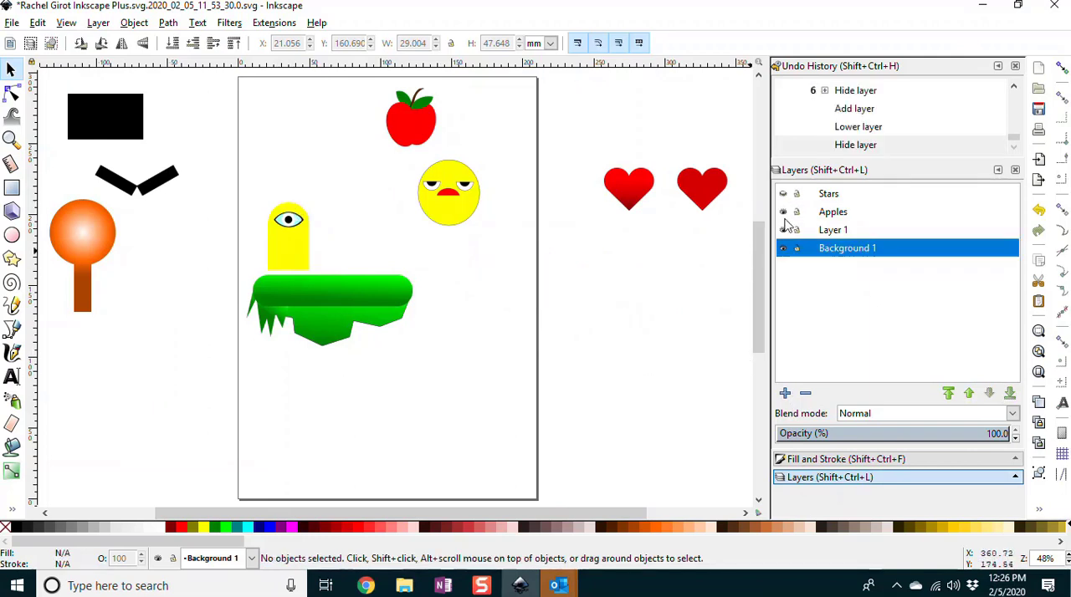
left_click(783, 212)
left_click(783, 231)
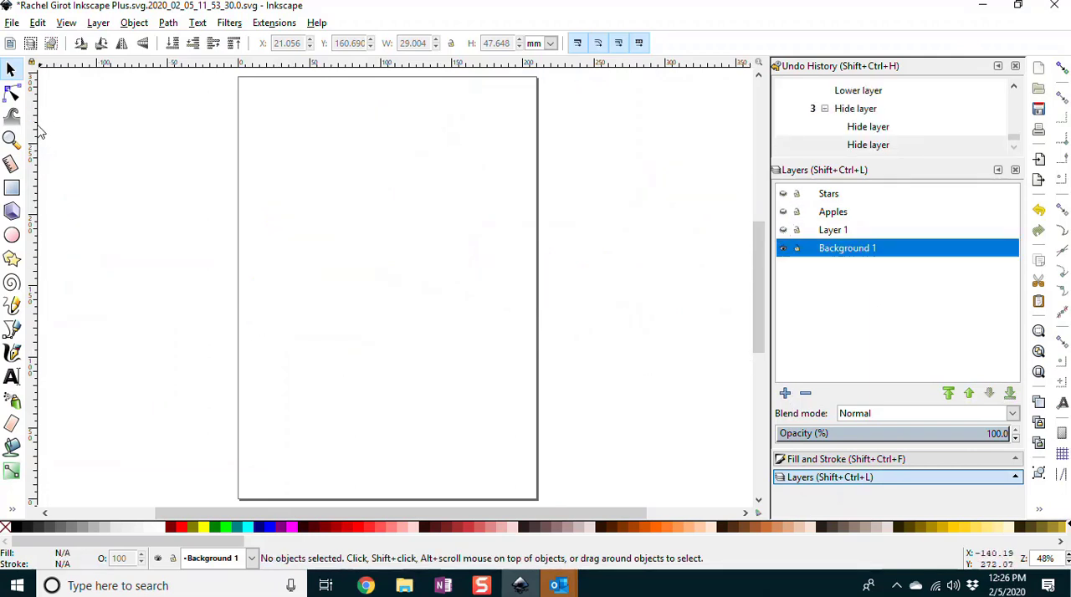
Step: Save the document and draw a #80FFE6 rectangle of about 211 by 298 mm over the page on Background 1, with square corners
left_click(12, 190)
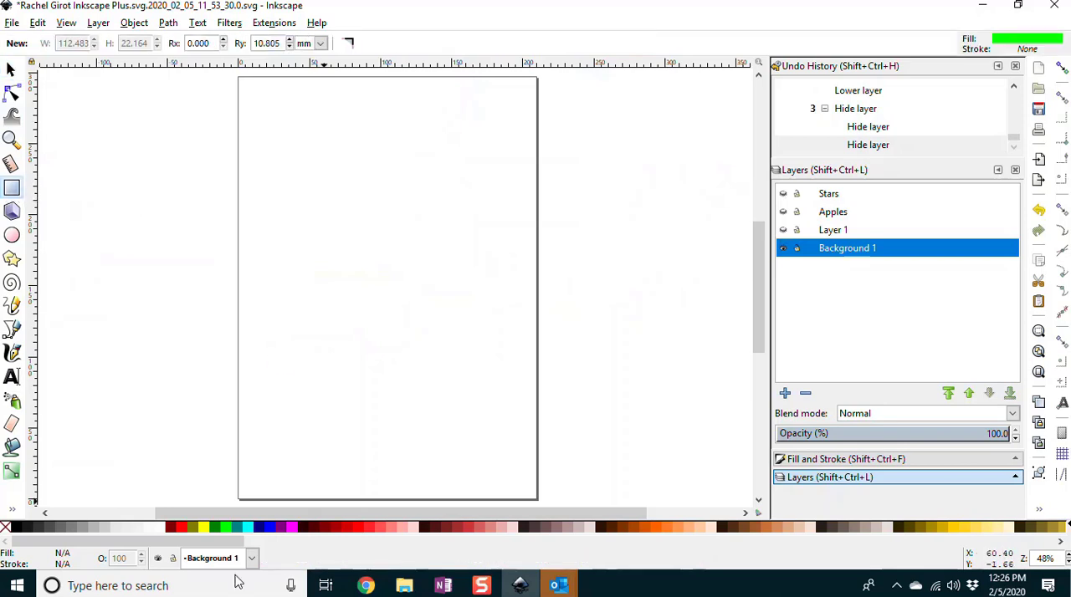
left_click_drag(172, 545, 610, 533)
left_click(609, 533)
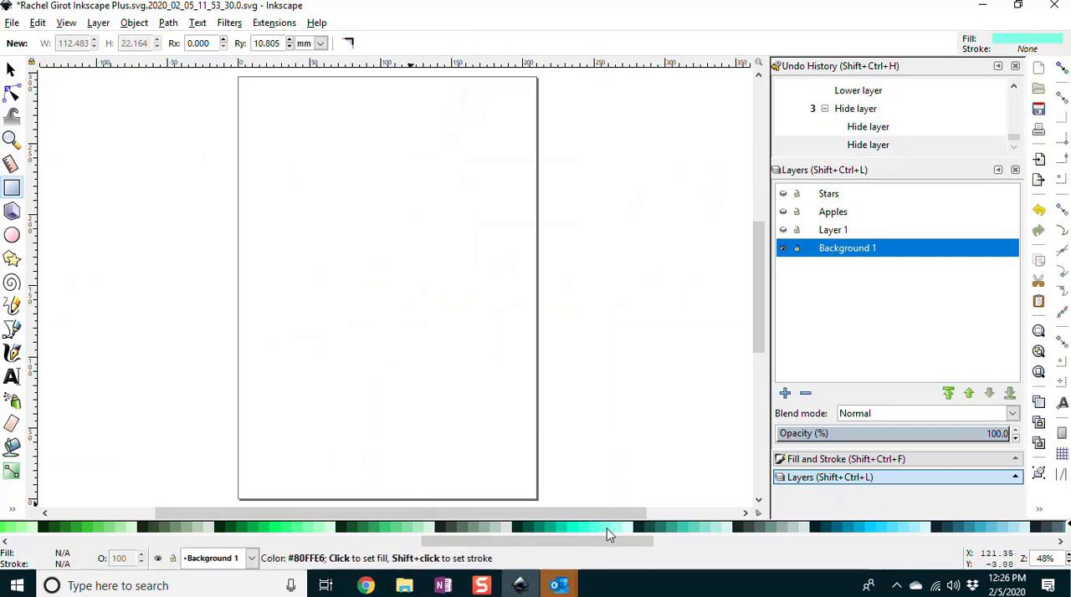
left_click(11, 23)
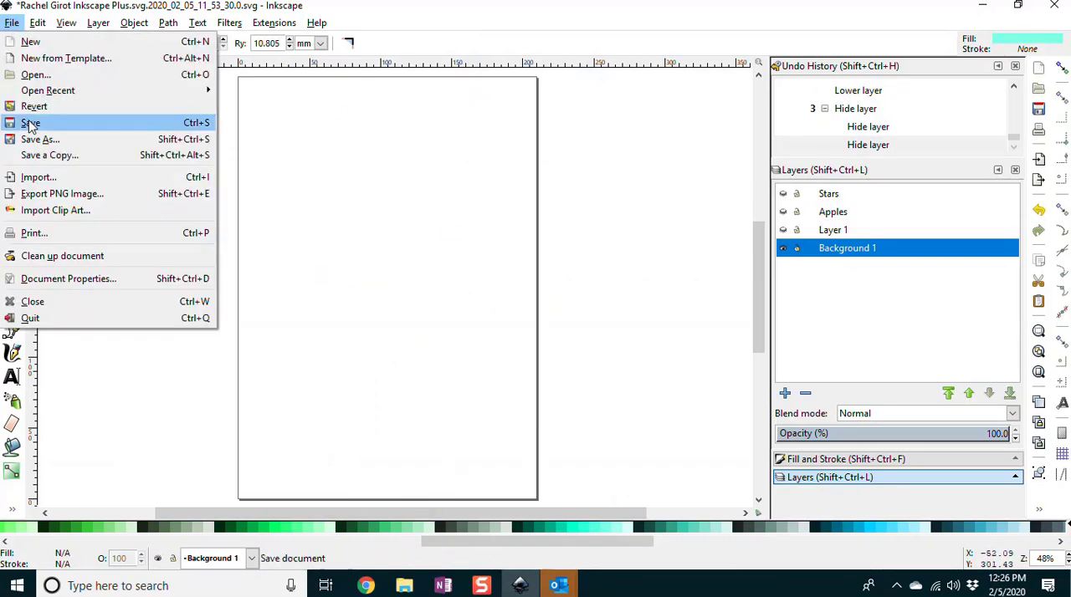
left_click(32, 124)
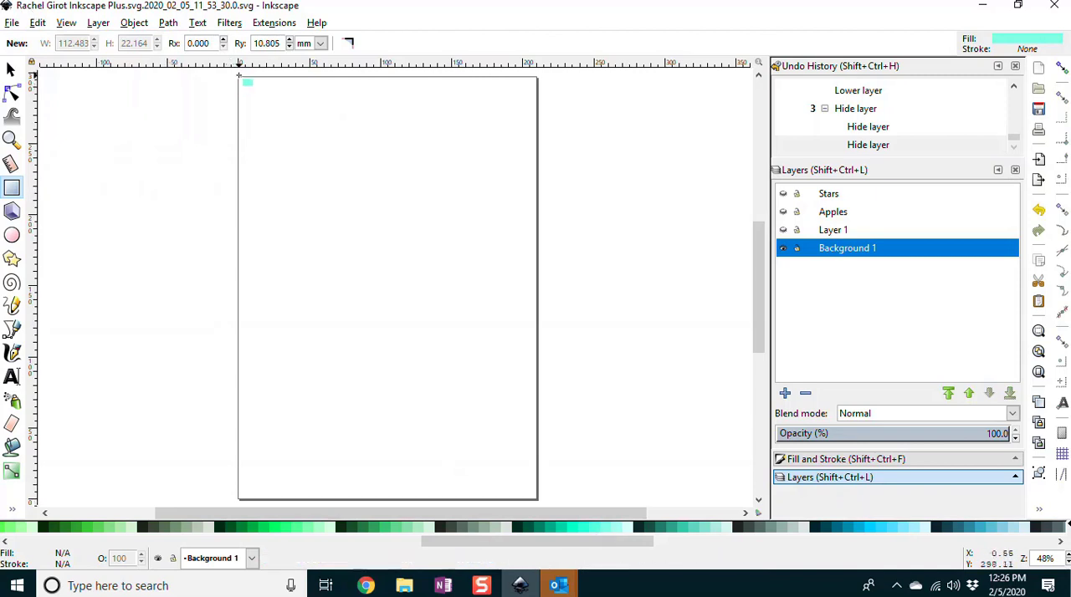
left_click_drag(239, 77, 537, 500)
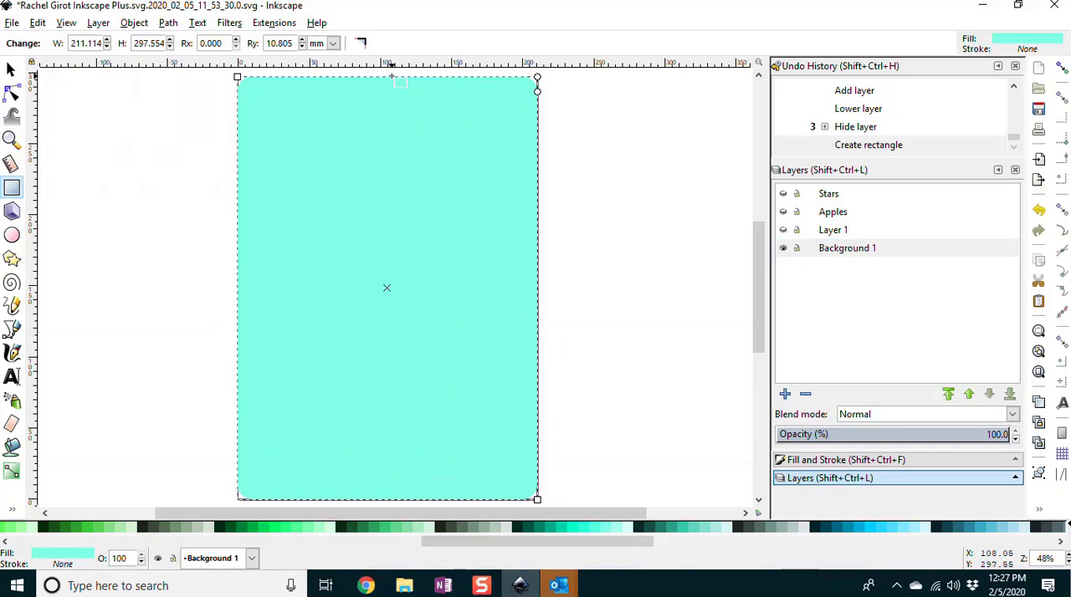
left_click(363, 45)
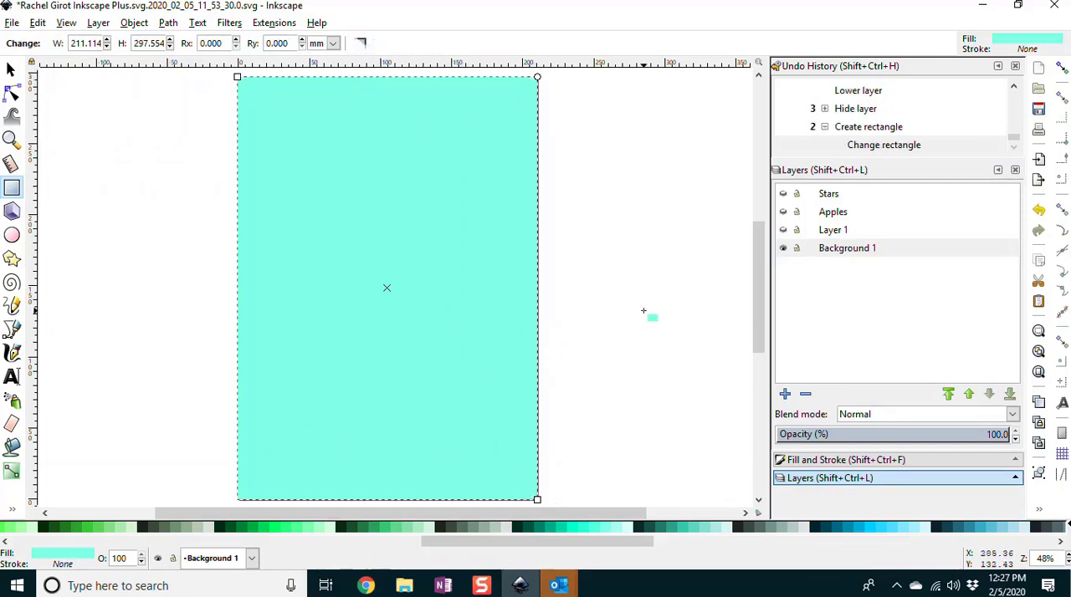
Step: Show the Layer 1, Apples and Stars layers again and add a new layer named Fire above Background 1
left_click(783, 230)
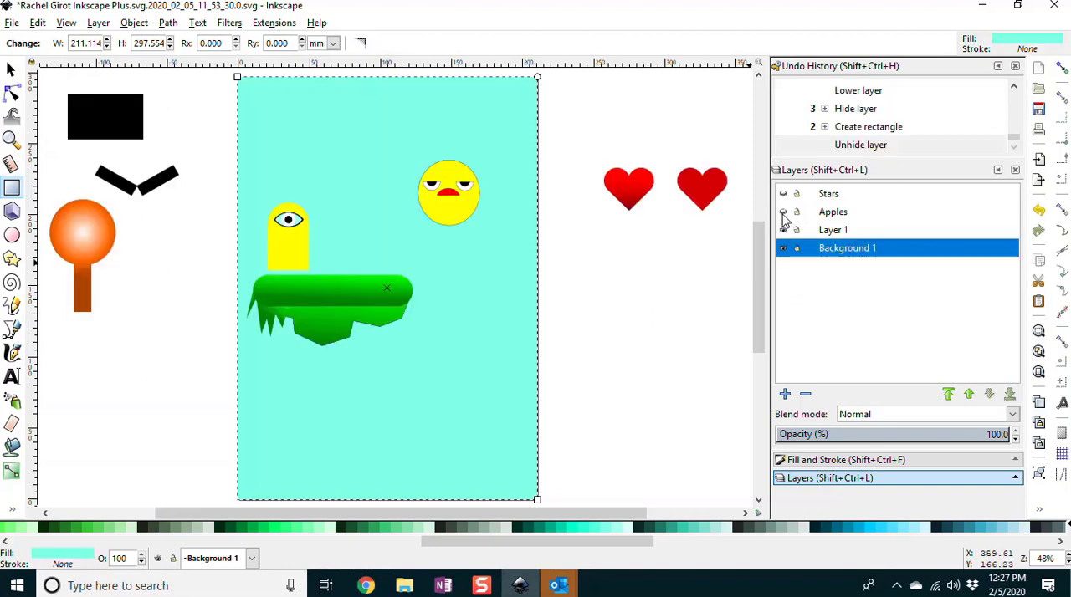
left_click(783, 212)
left_click(783, 193)
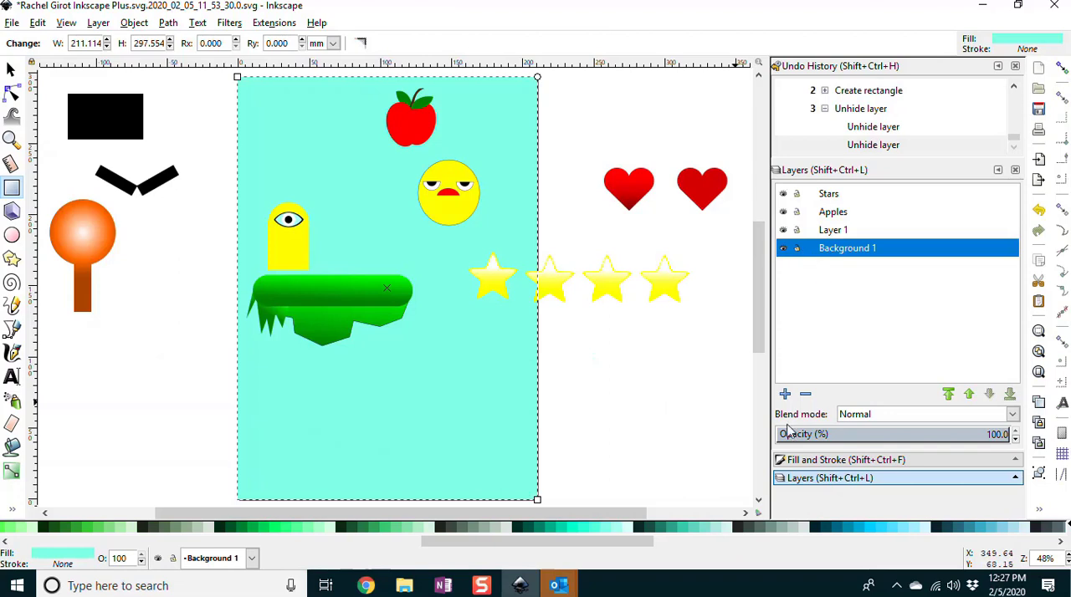
left_click(785, 394)
type("Fire")
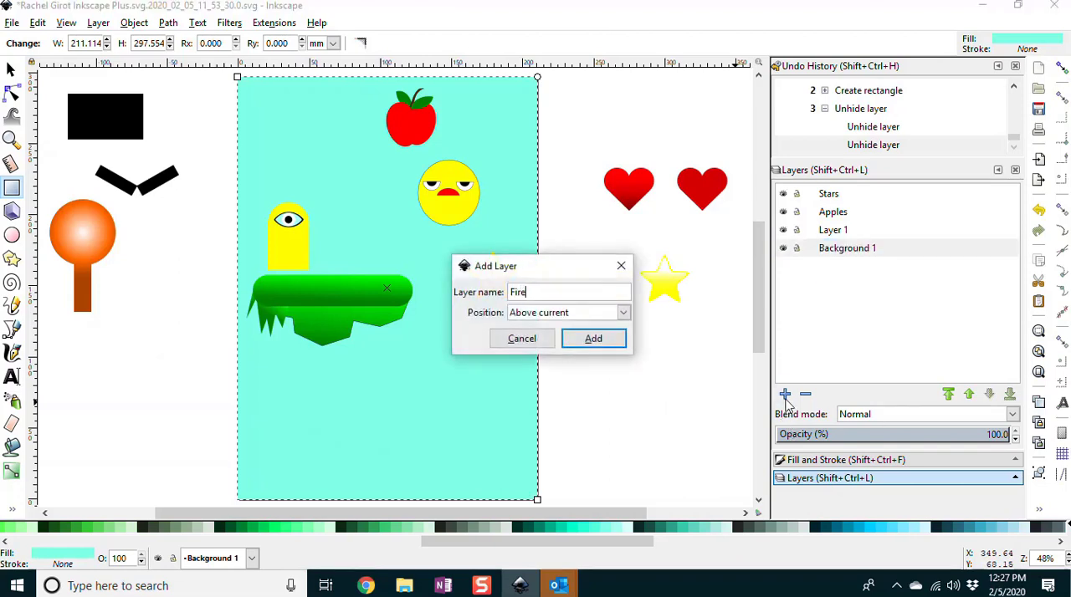
key("Return")
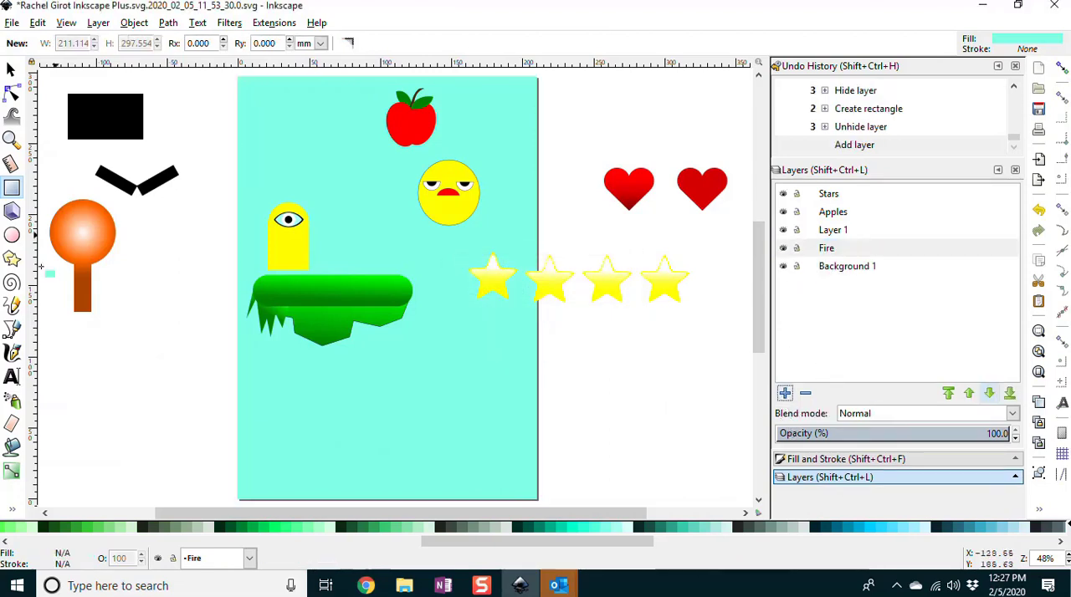
Step: Hide the Stars, Apples and Layer 1 layers and lock the Background 1 layer
left_click(12, 330)
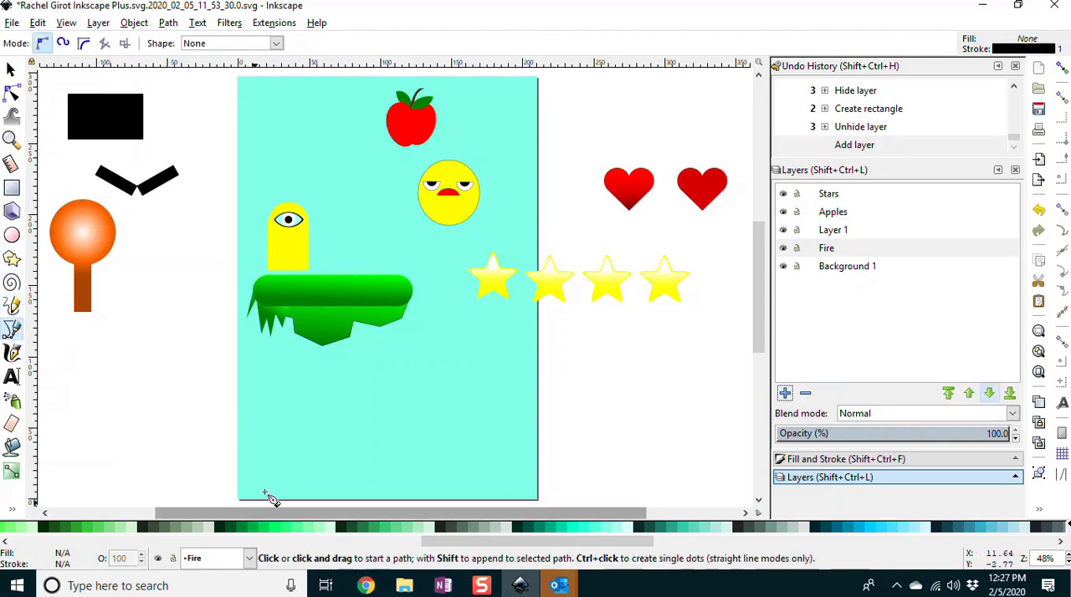
left_click(783, 193)
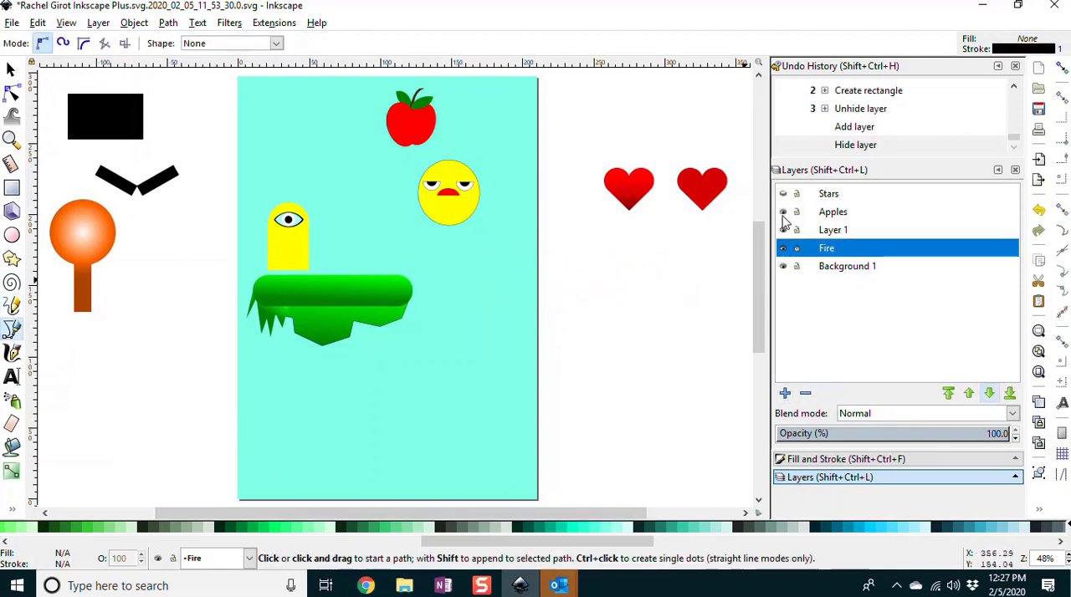
left_click(783, 211)
left_click(783, 230)
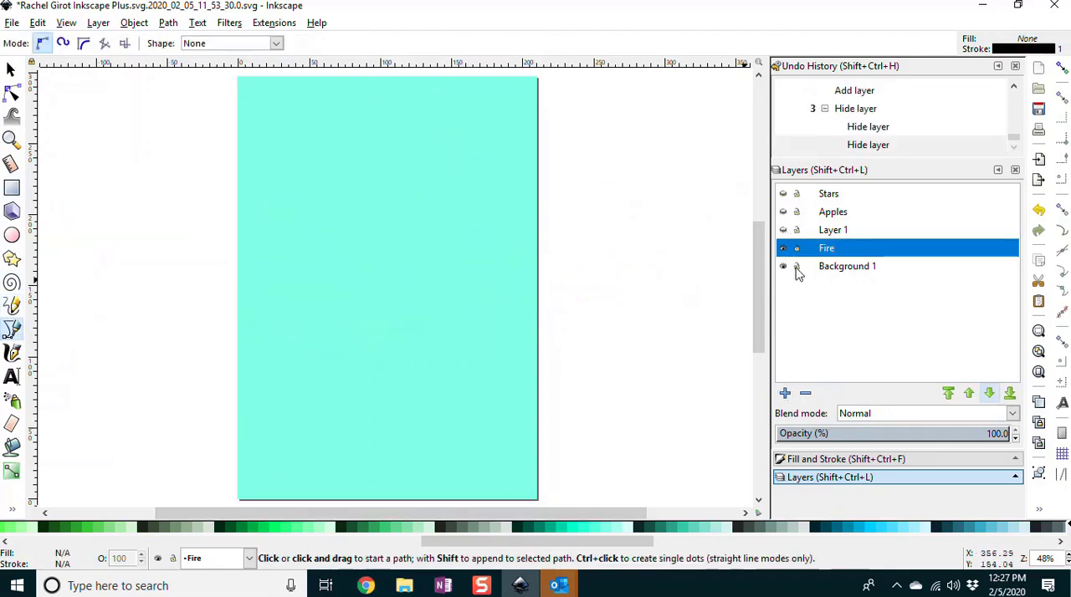
left_click(797, 266)
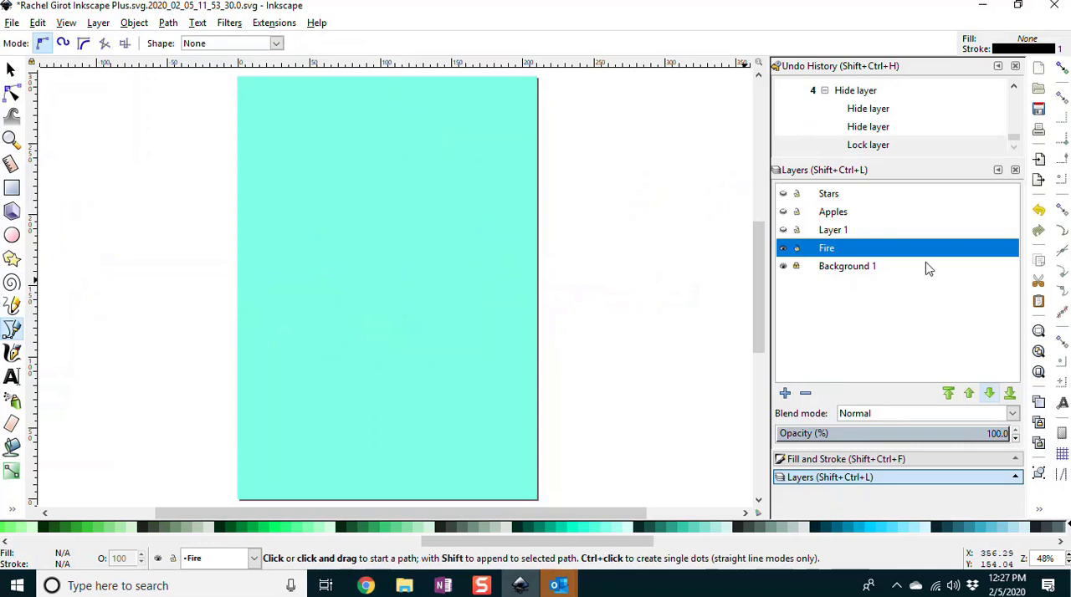
Step: Draw a closed, jagged flame outline with six peaks and about 280 mm wide across the page's lower part on the Fire layer
left_click(230, 463)
left_click(262, 339)
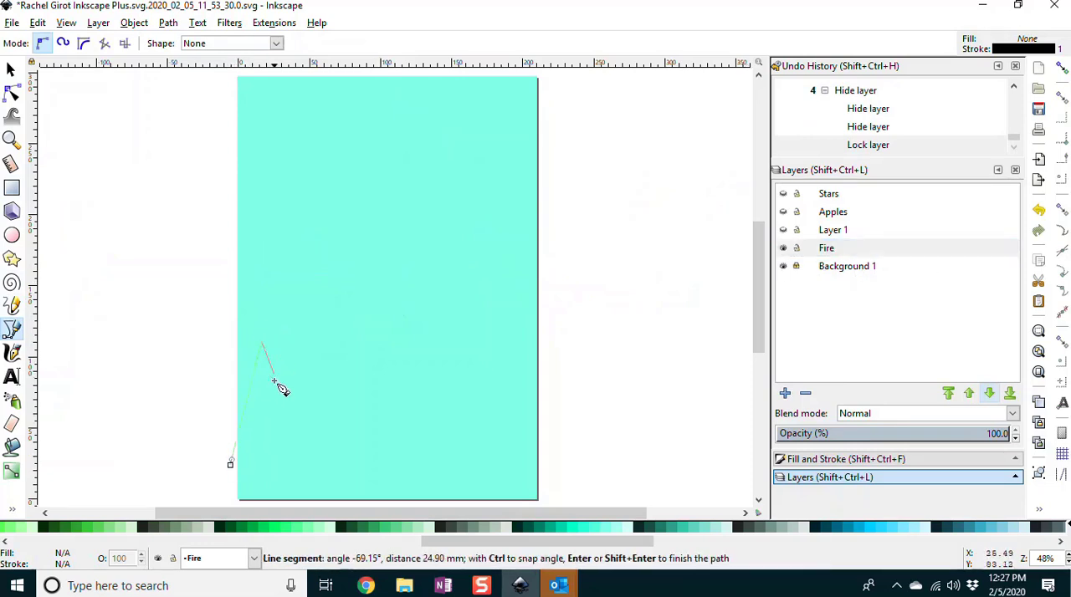
left_click(276, 411)
left_click(317, 319)
left_click(343, 440)
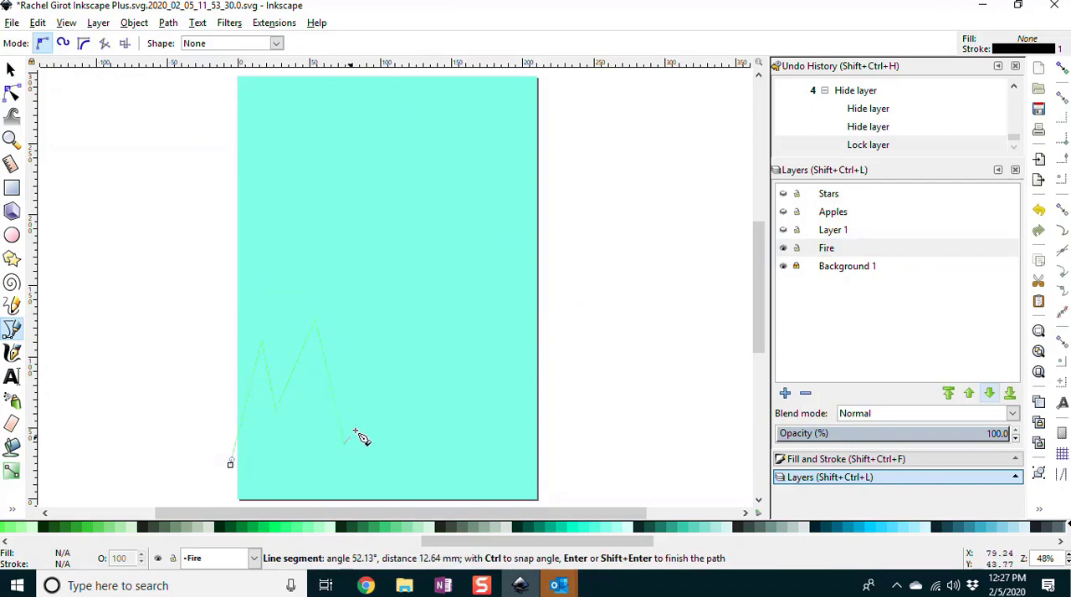
left_click(361, 368)
left_click(385, 462)
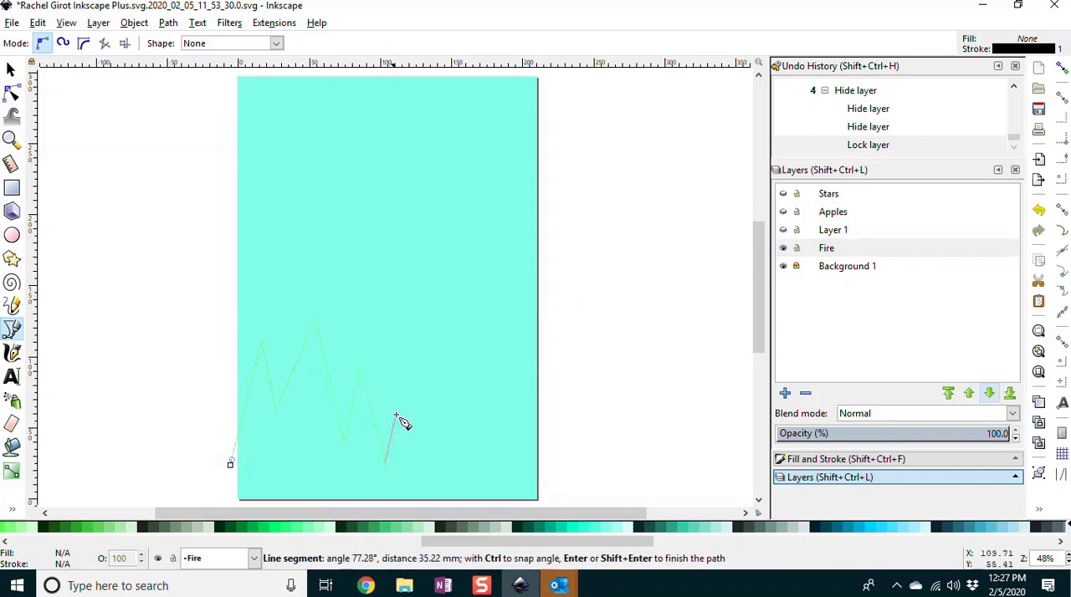
left_click(426, 336)
left_click(442, 416)
left_click_drag(504, 378, 505, 389)
left_click(501, 464)
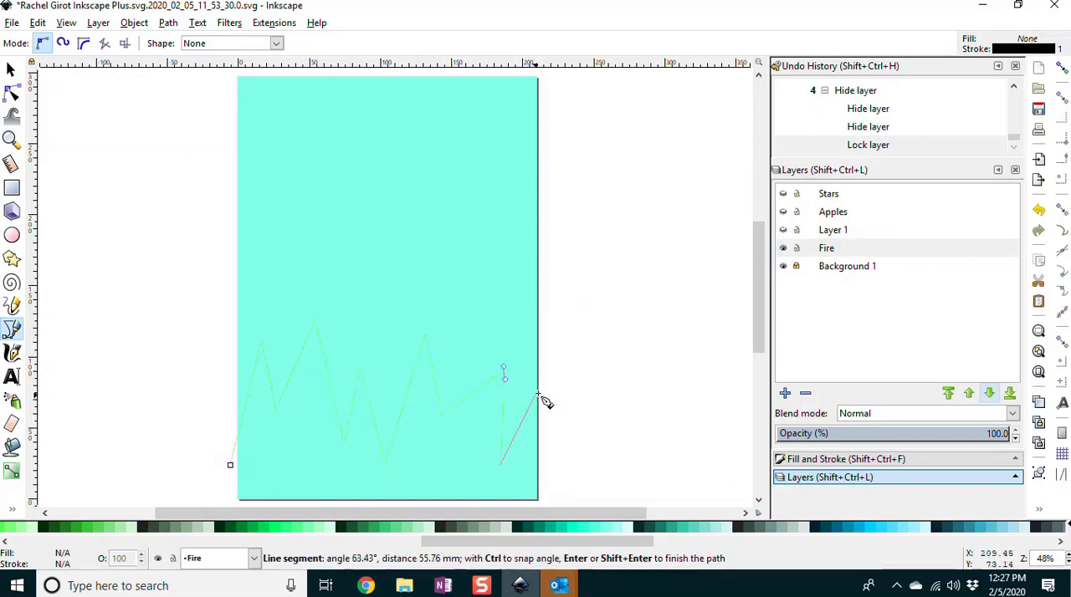
left_click(546, 390)
left_click(588, 504)
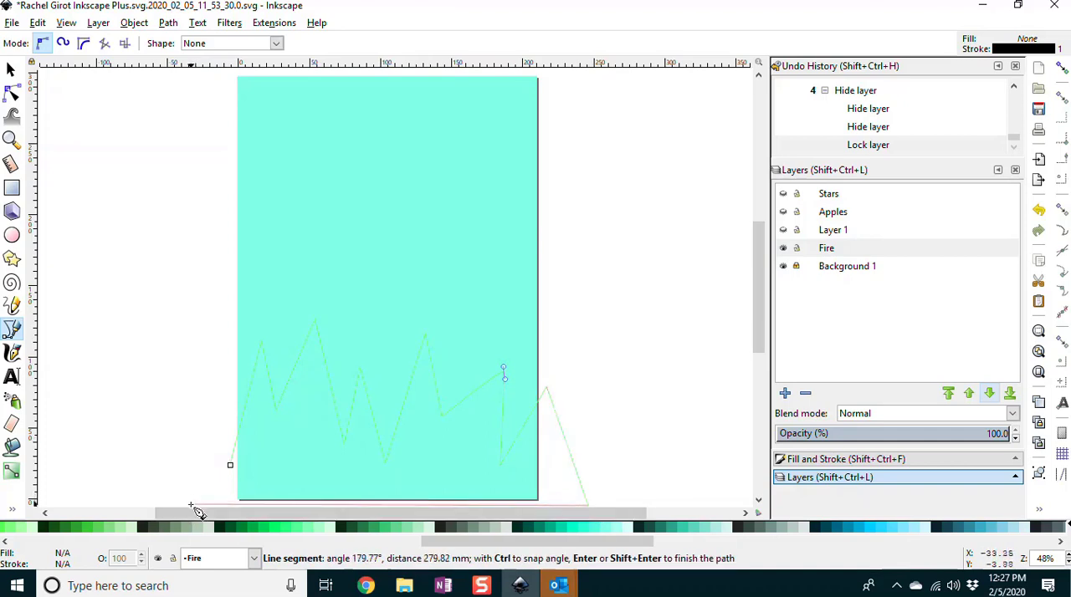
left_click(191, 503)
left_click(233, 468)
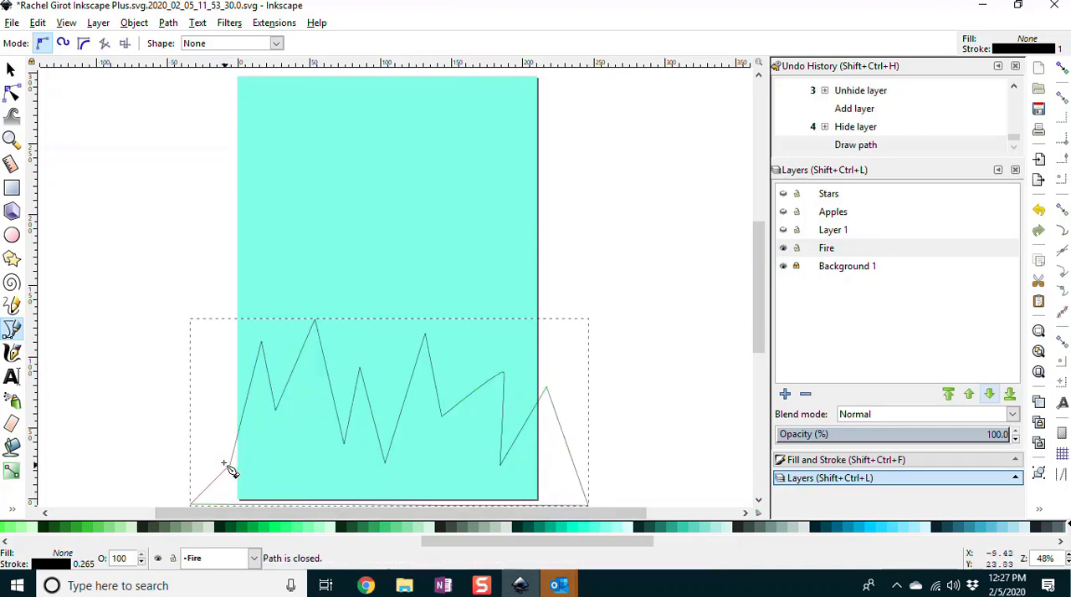
Step: Fill the flame shape with #FF6600 and apply a linear gradient running from orange at the base to yellow at the peaks
scroll(515, 544, "left", 6)
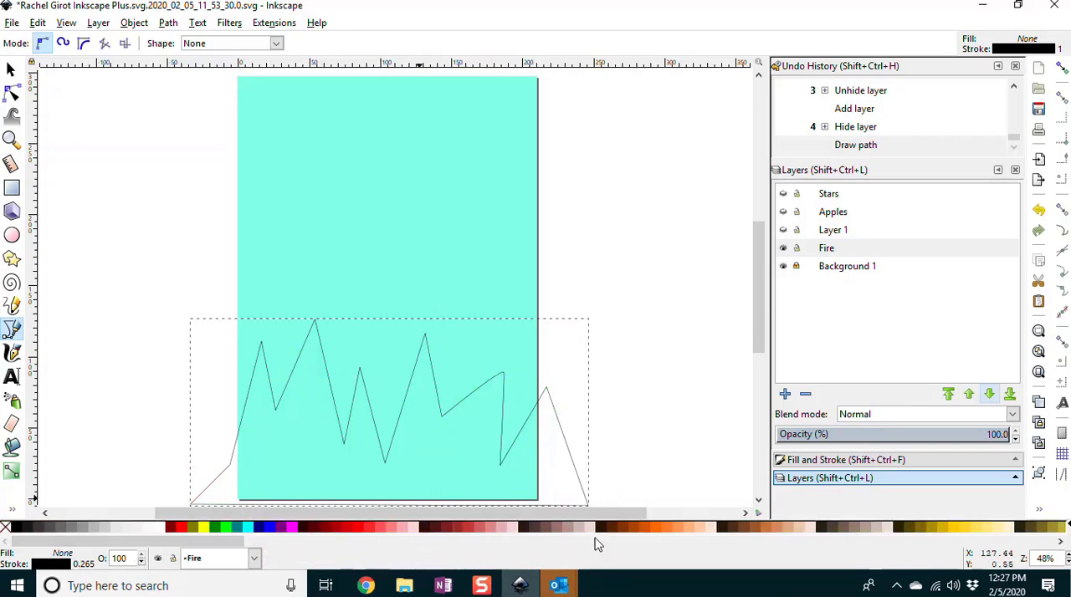
left_click(656, 528)
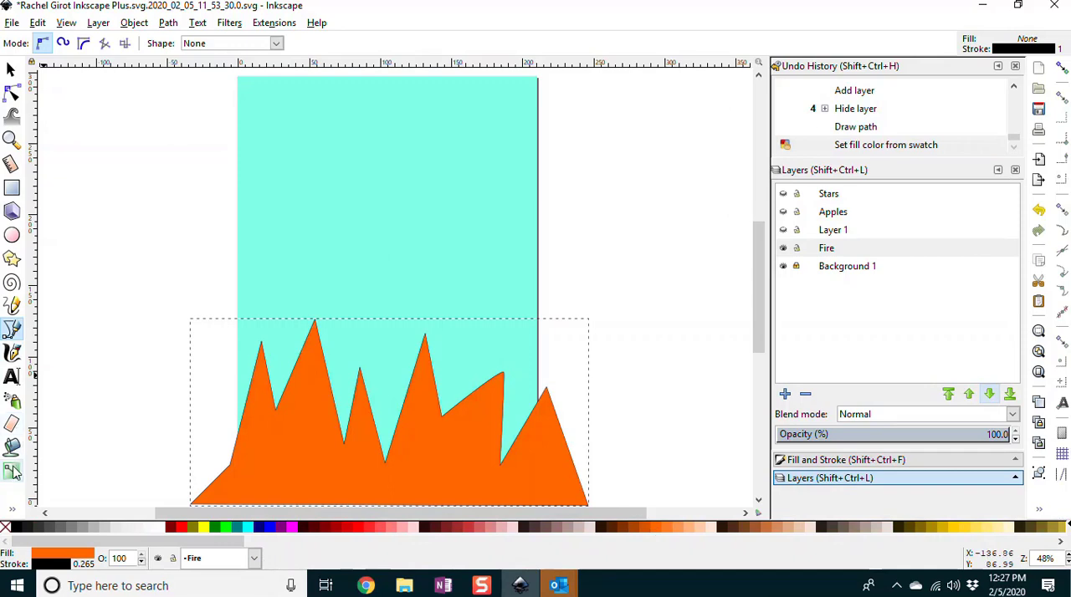
left_click(12, 472)
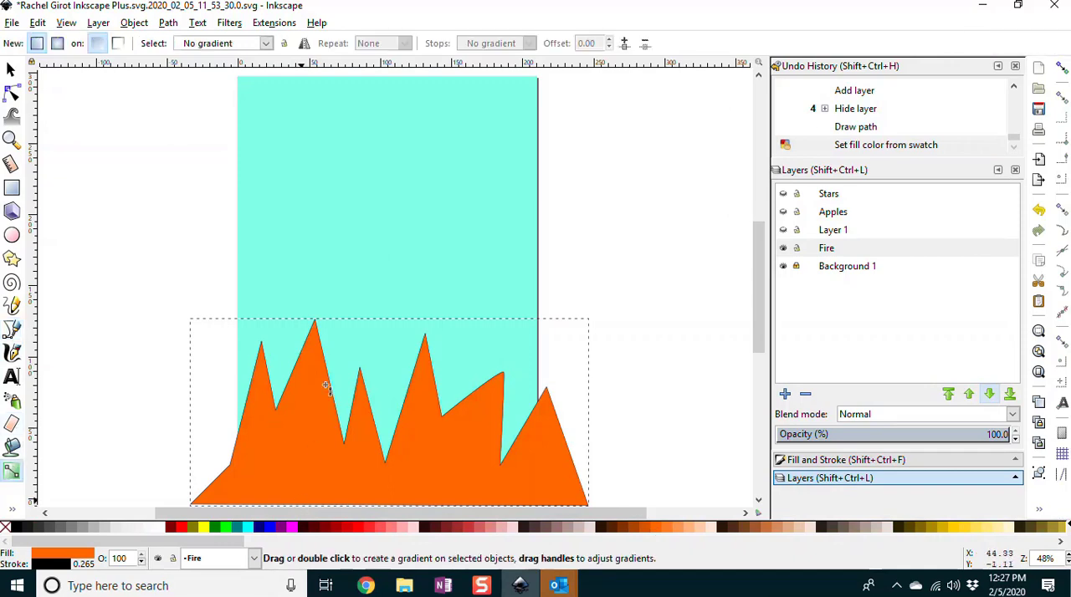
left_click_drag(301, 503, 316, 327)
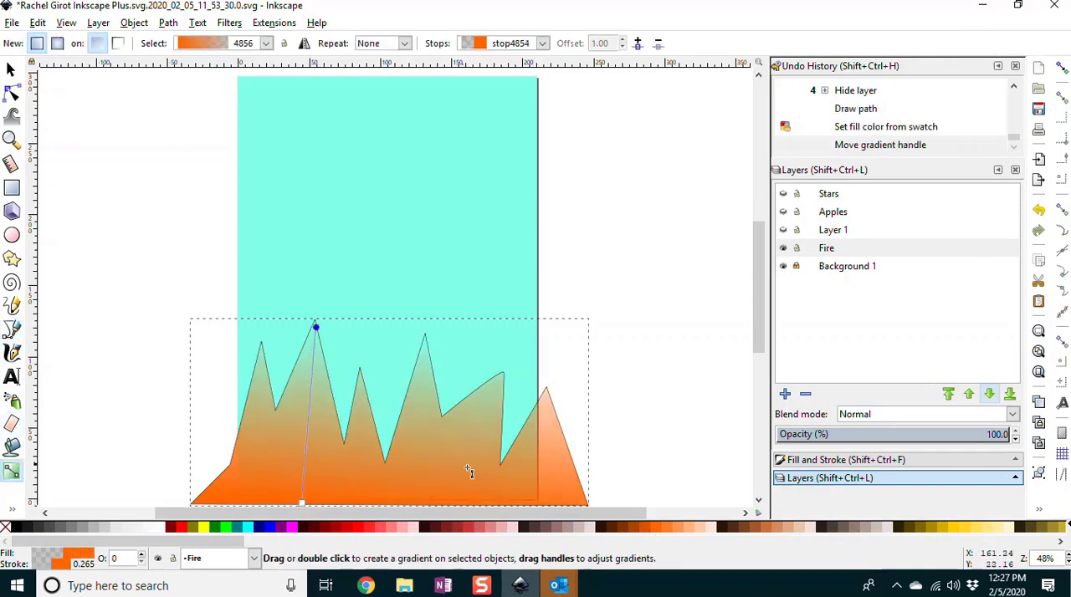
left_click(203, 526)
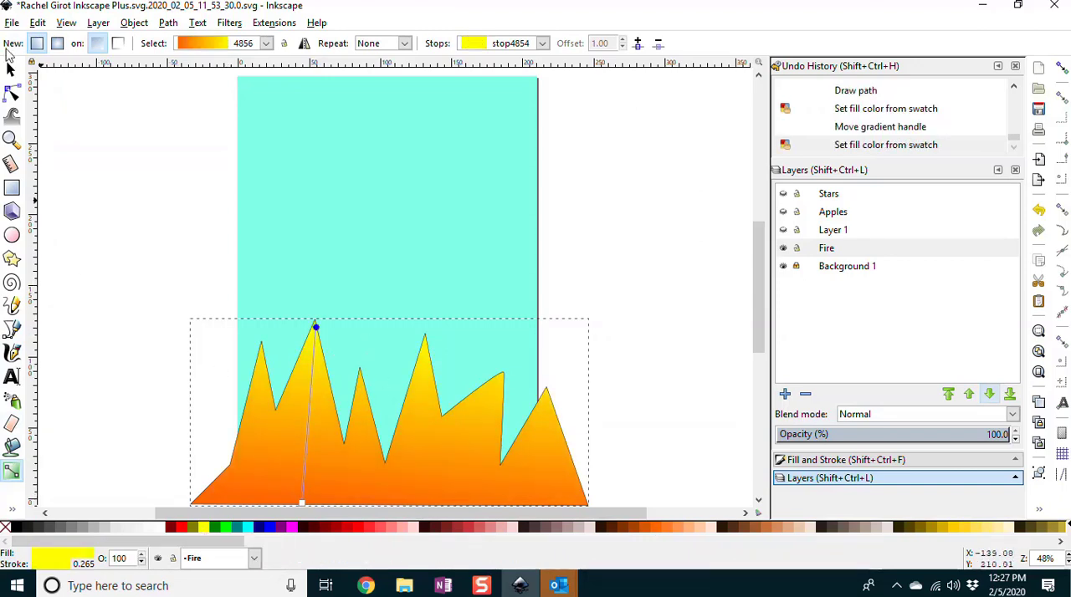
Step: Reshape the leftmost flame into a curved tongue by bending both sides and lowering the valley node beside it
left_click(12, 94)
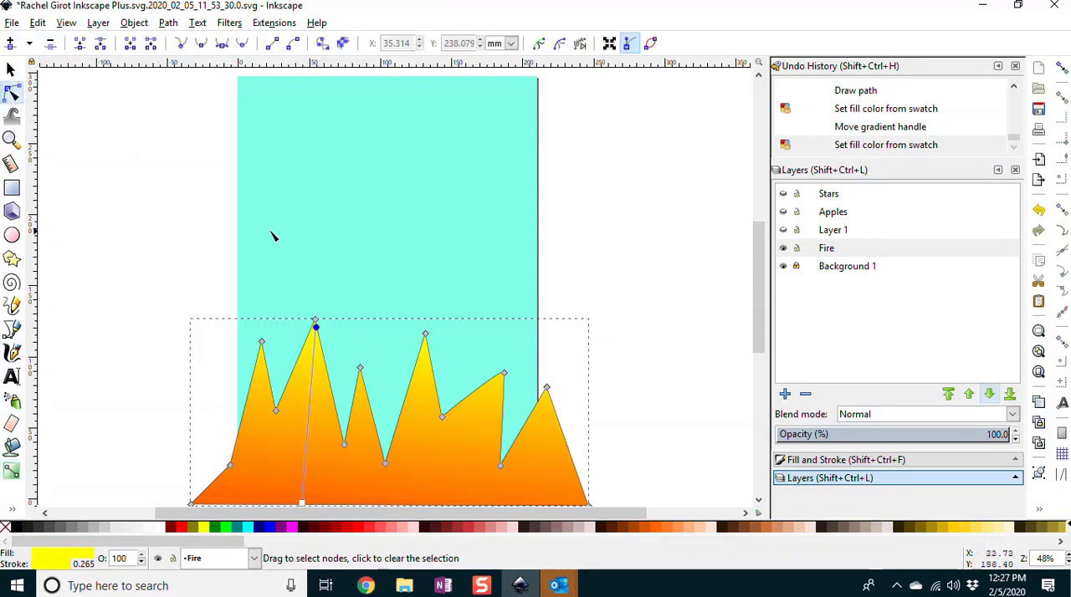
left_click_drag(260, 418, 259, 422)
left_click_drag(280, 382, 280, 443)
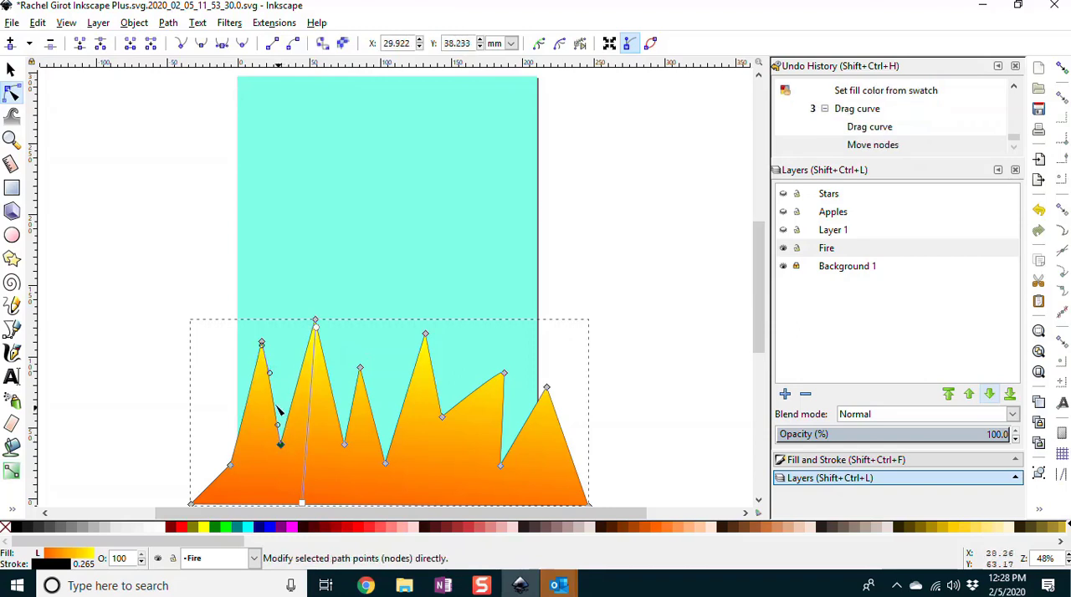
left_click_drag(270, 374, 282, 356)
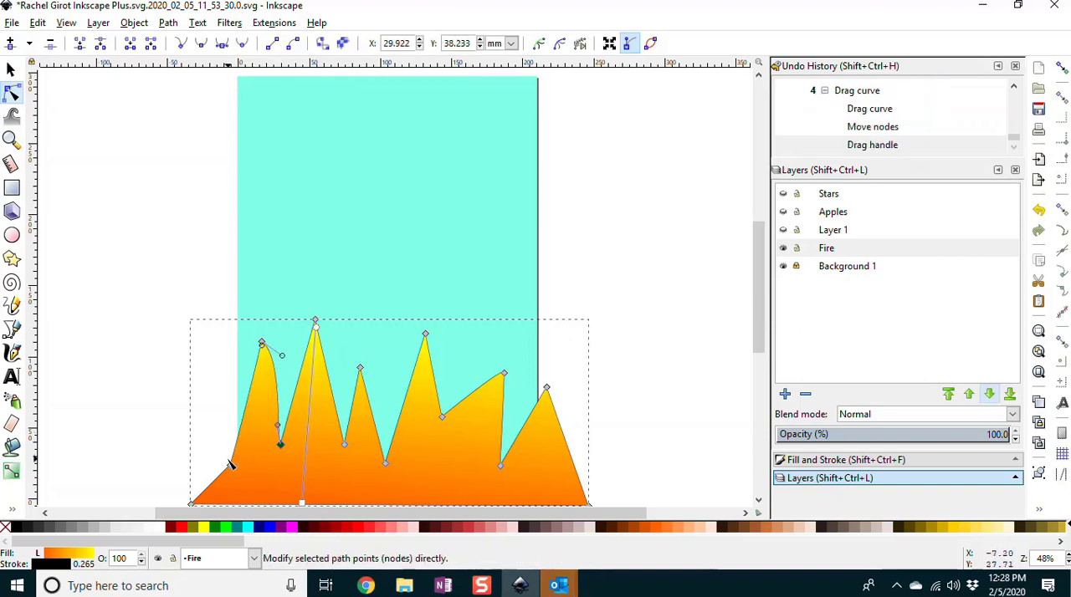
left_click(230, 464)
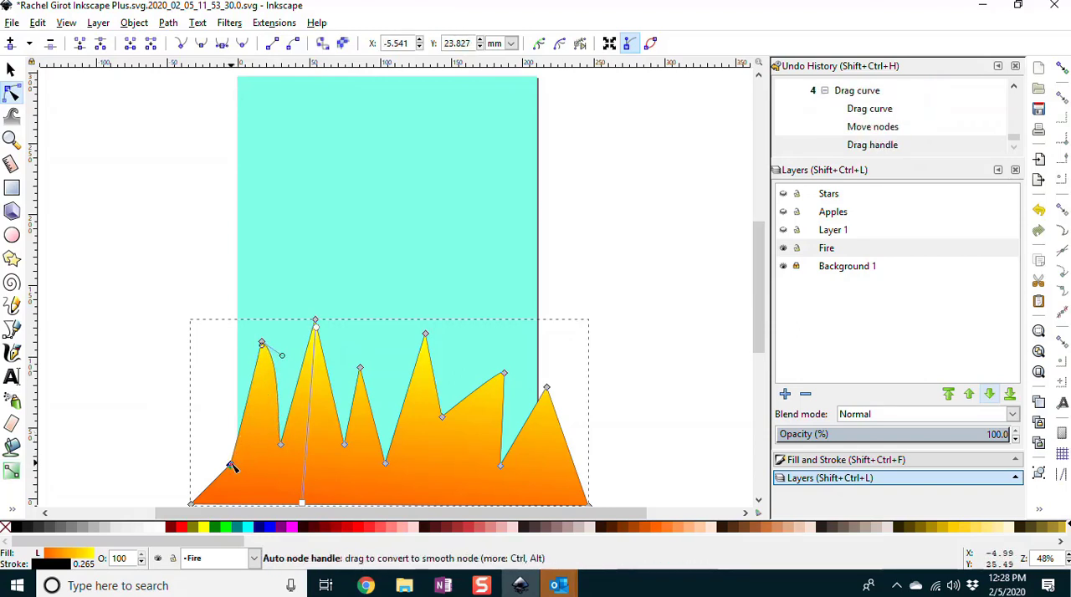
left_click_drag(230, 465, 272, 406)
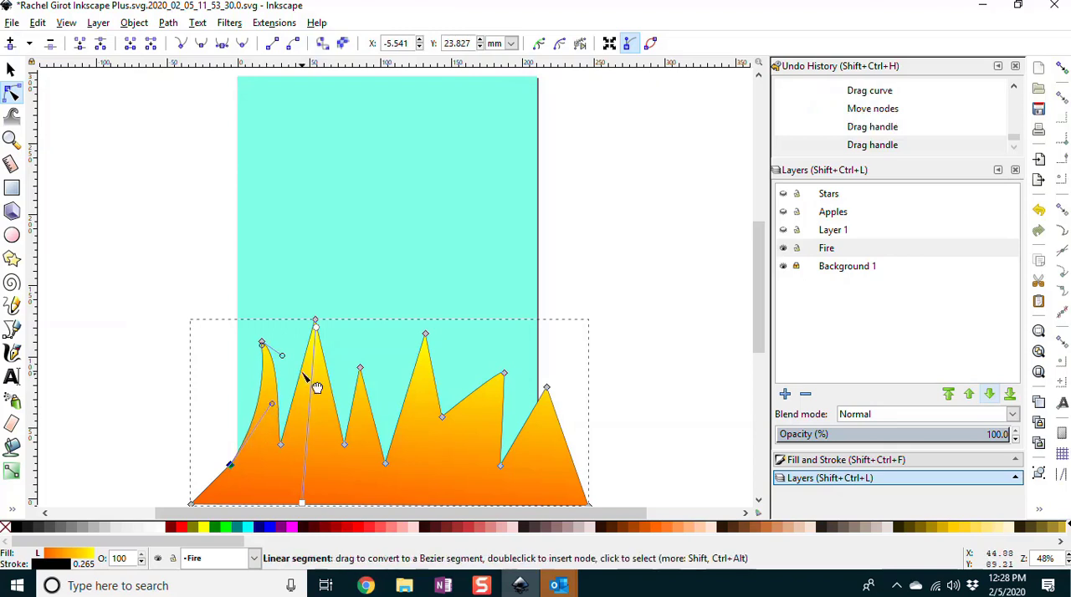
Step: Lower the gradient's yellow end slightly and bend the second flame's sides and tip into a curved tongue
left_click_drag(315, 324, 320, 359)
left_click(315, 319)
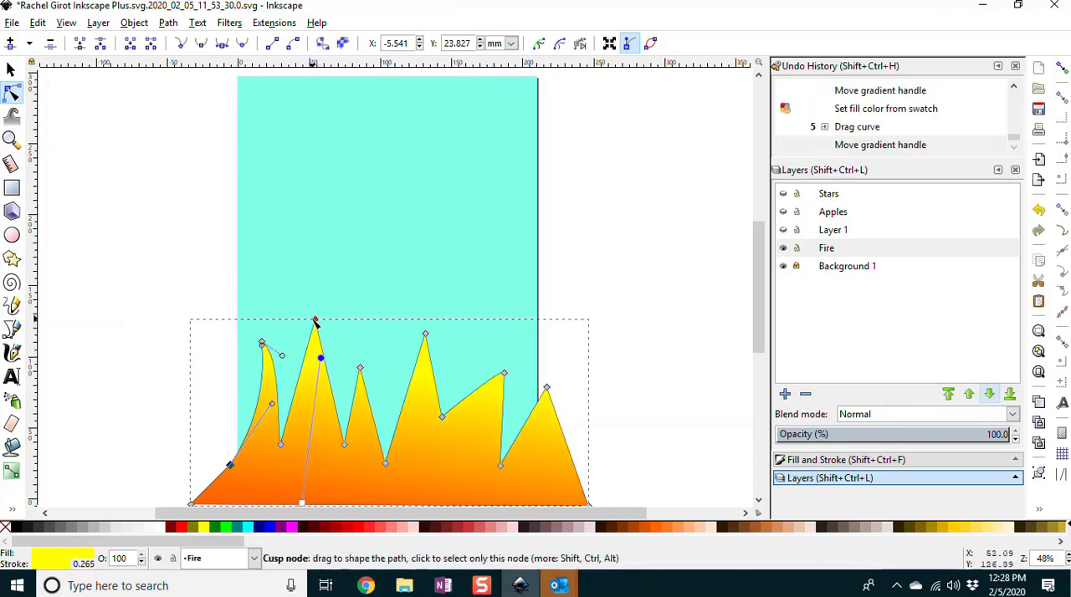
mouse_move(321, 408)
left_mouse_down()
mouse_move(301, 418)
mouse_move(311, 411)
left_mouse_up()
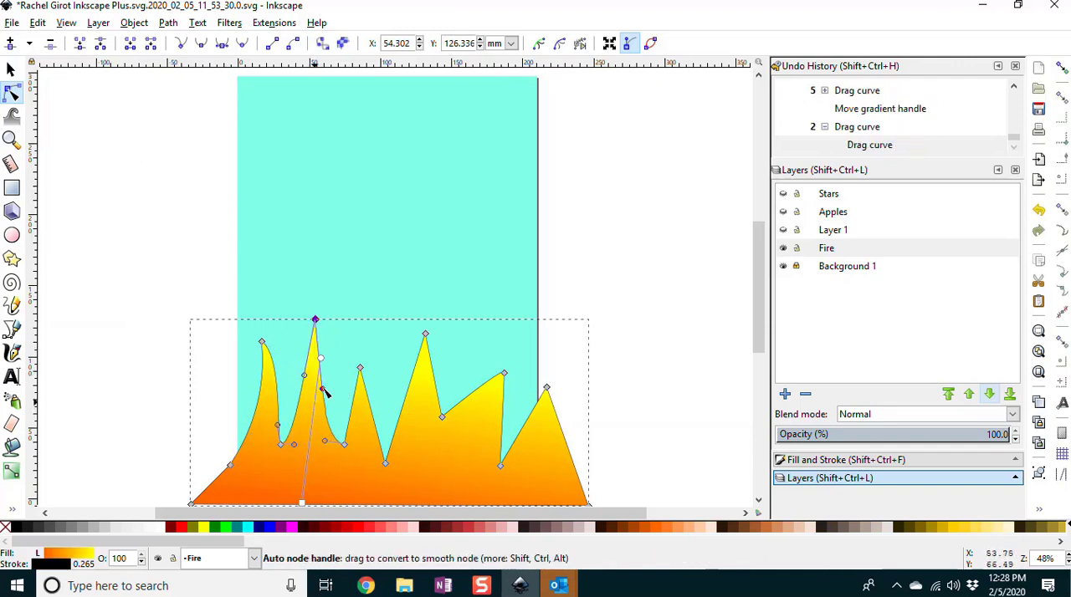
left_click_drag(326, 363, 312, 337)
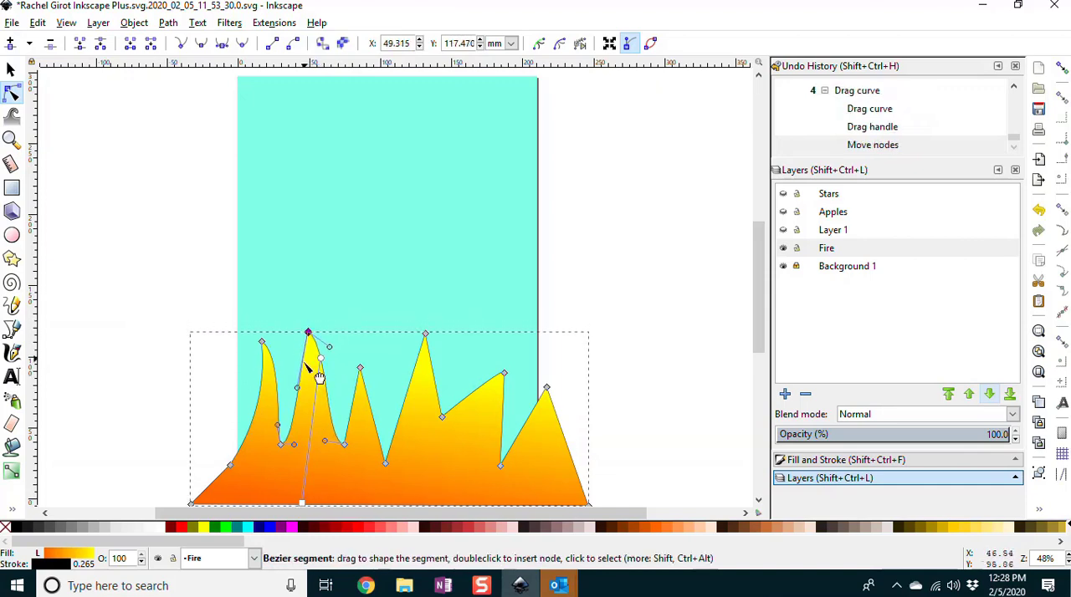
left_click_drag(313, 401, 311, 407)
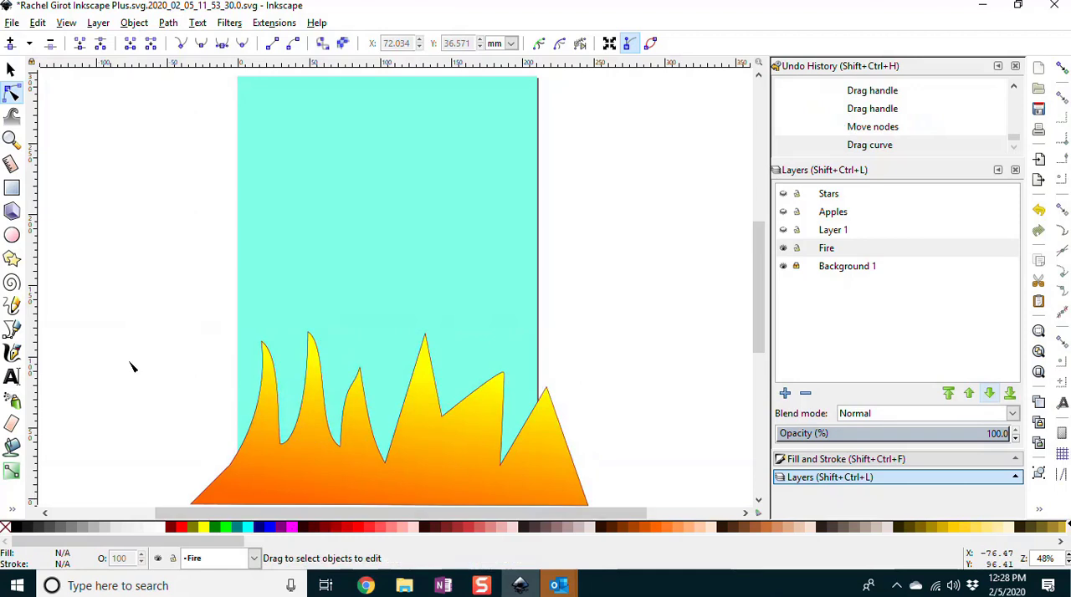
Step: Remove the outline stroke from the flame shape and deselect it
left_click(11, 70)
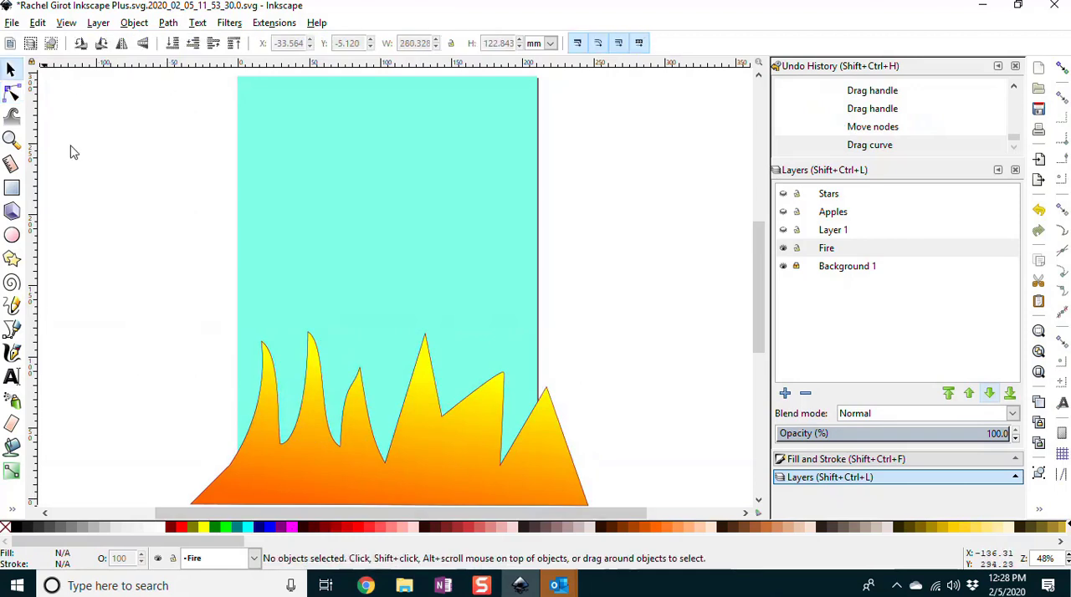
left_click(267, 485)
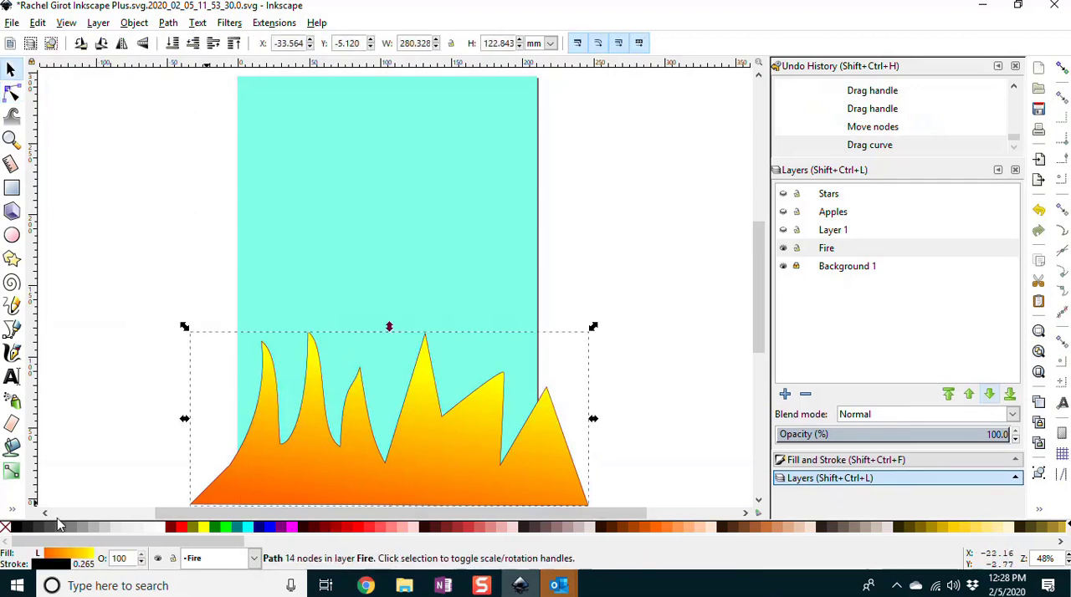
left_click(5, 529, "shift")
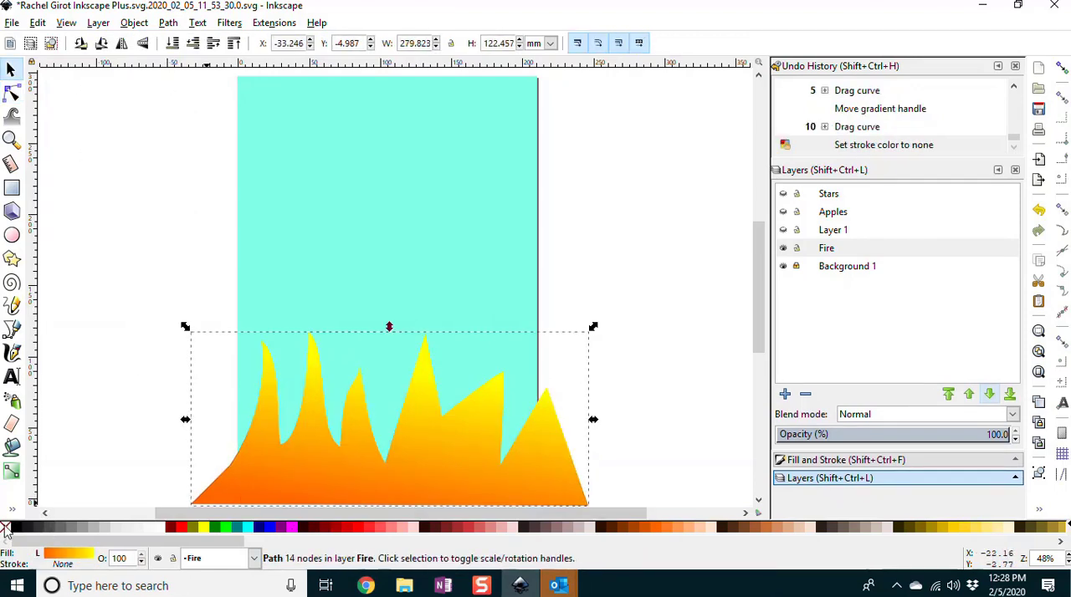
left_click(676, 288)
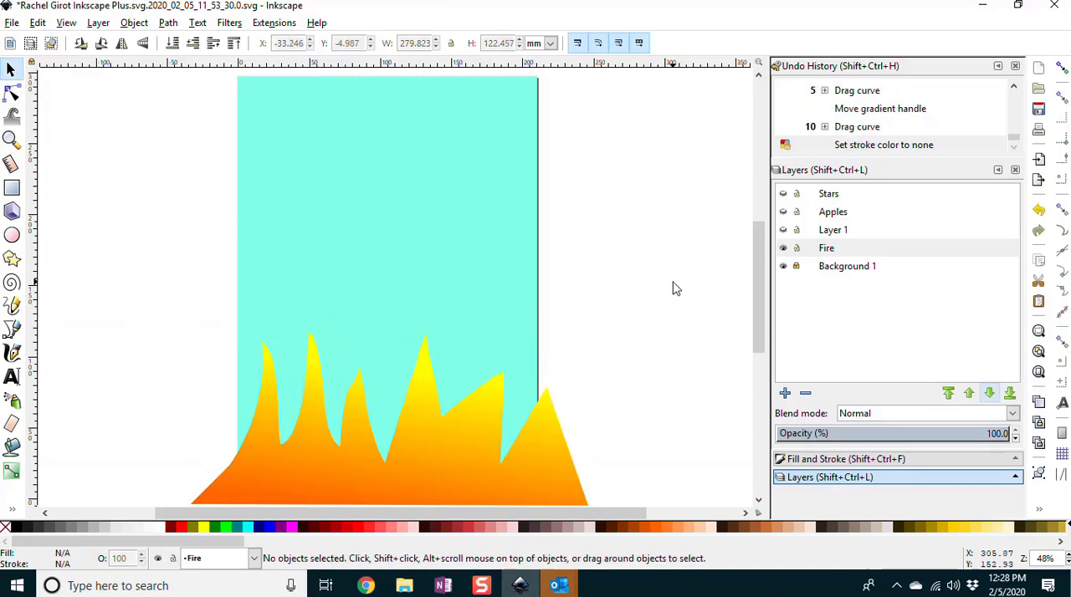
Step: Show the Layer 1, Apples and Stars layers again and move the flame shape down about 20 mm
left_click(783, 230)
left_click(783, 212)
left_click(783, 193)
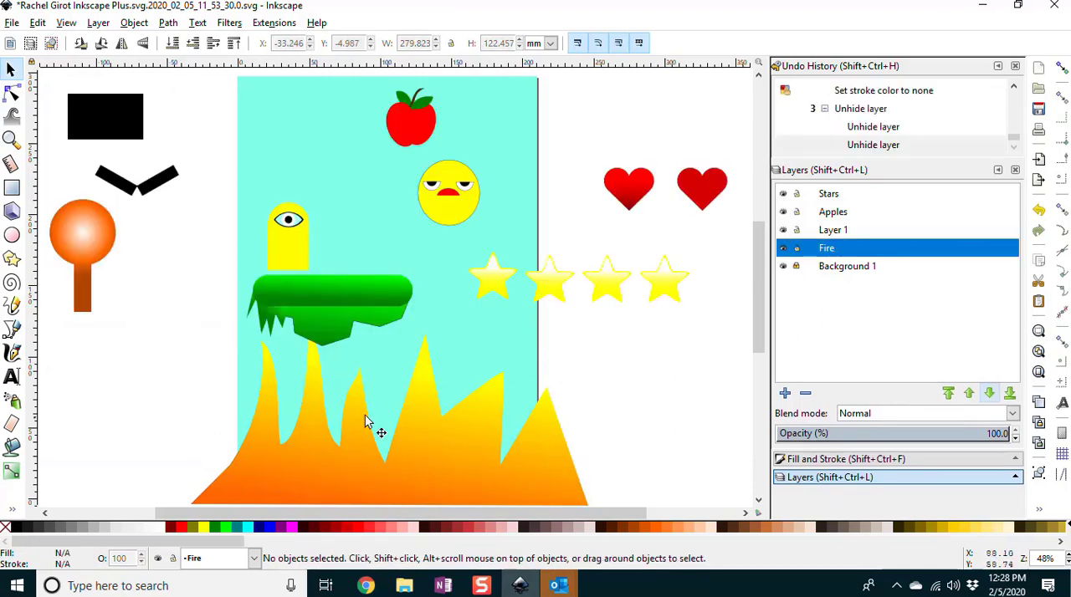
left_click_drag(437, 441, 434, 476)
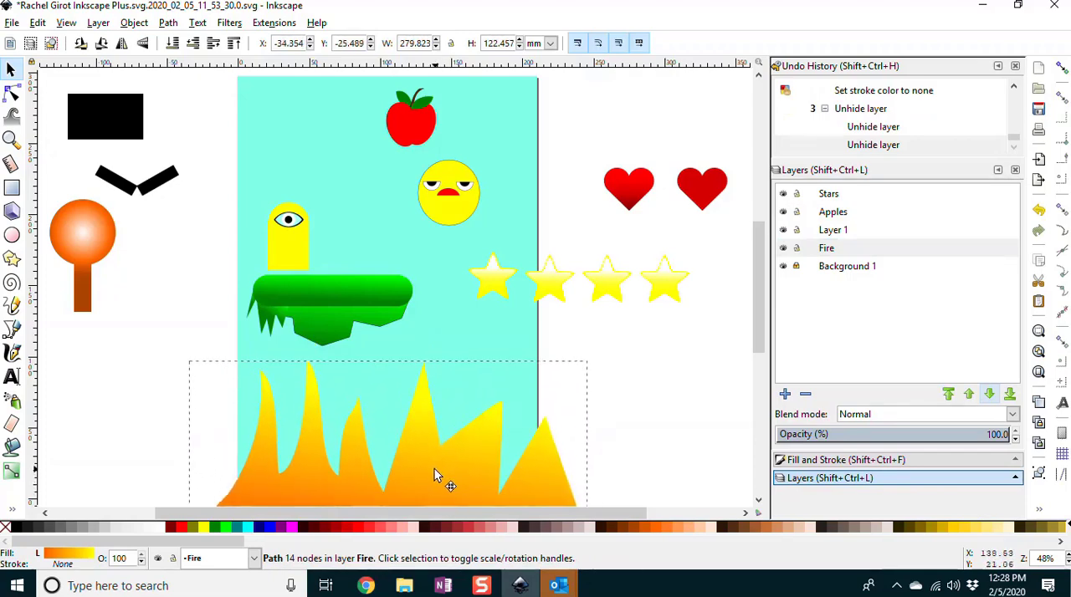
left_click_drag(434, 476, 434, 475)
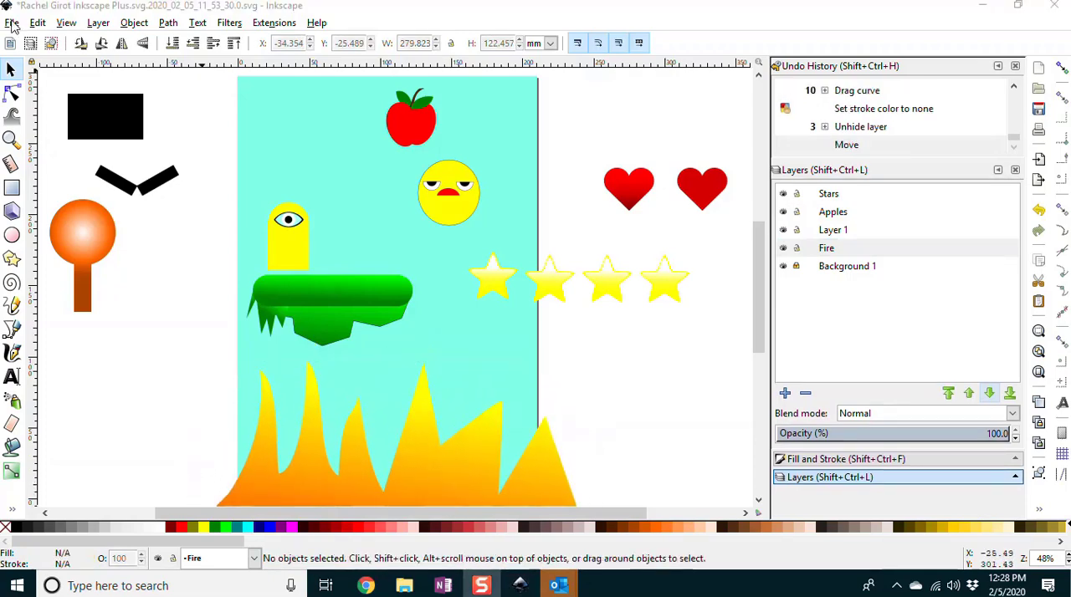
Step: Save the current file, and save a copy as an Inkscape SVG named with the author's name followed by "Video Game Scene"
left_click(11, 24)
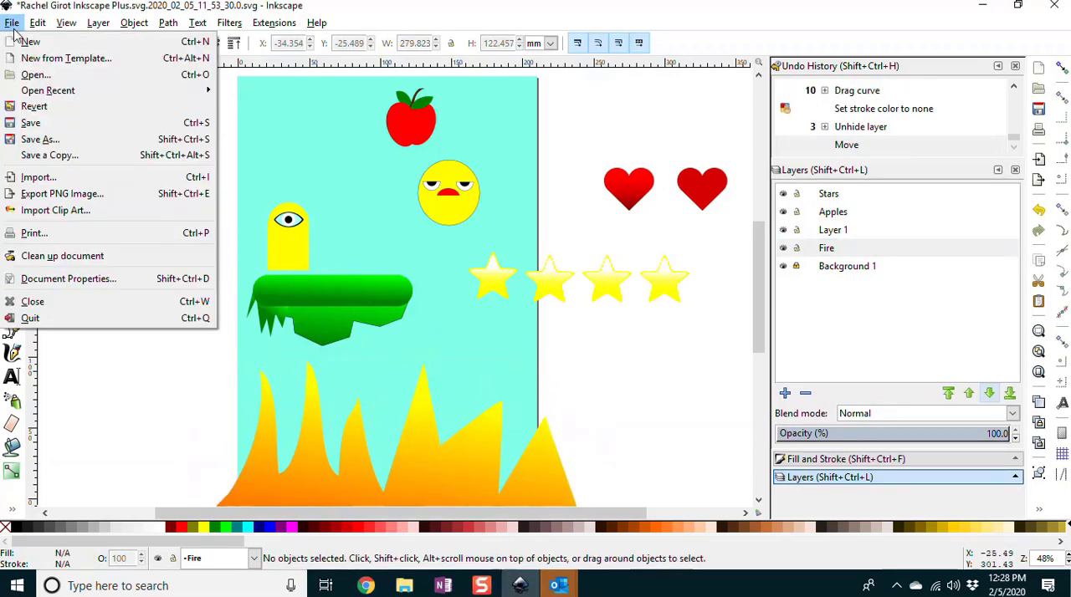
left_click(32, 126)
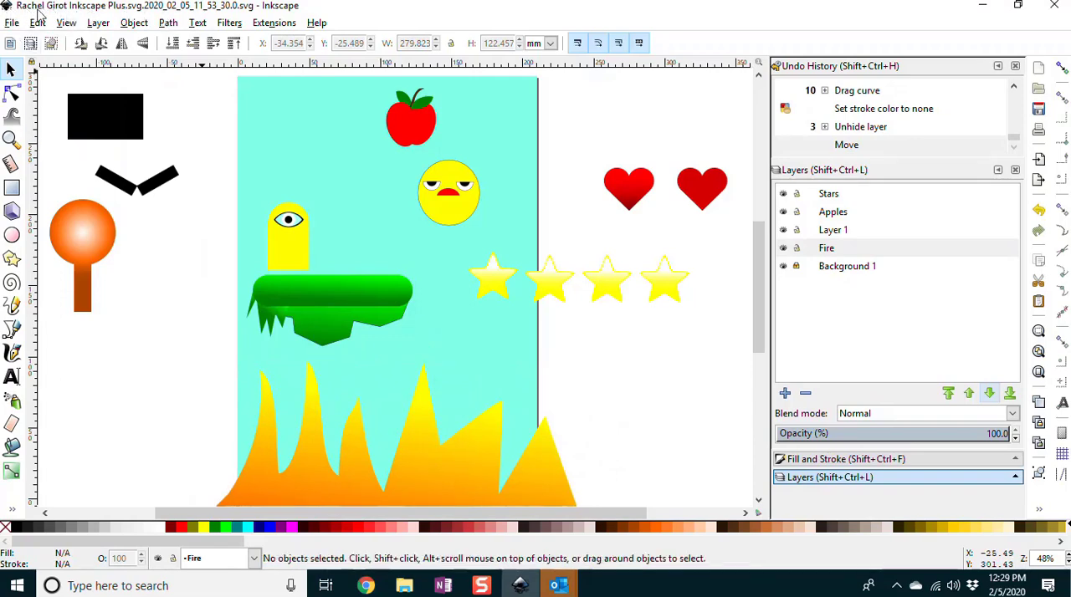
left_click(13, 23)
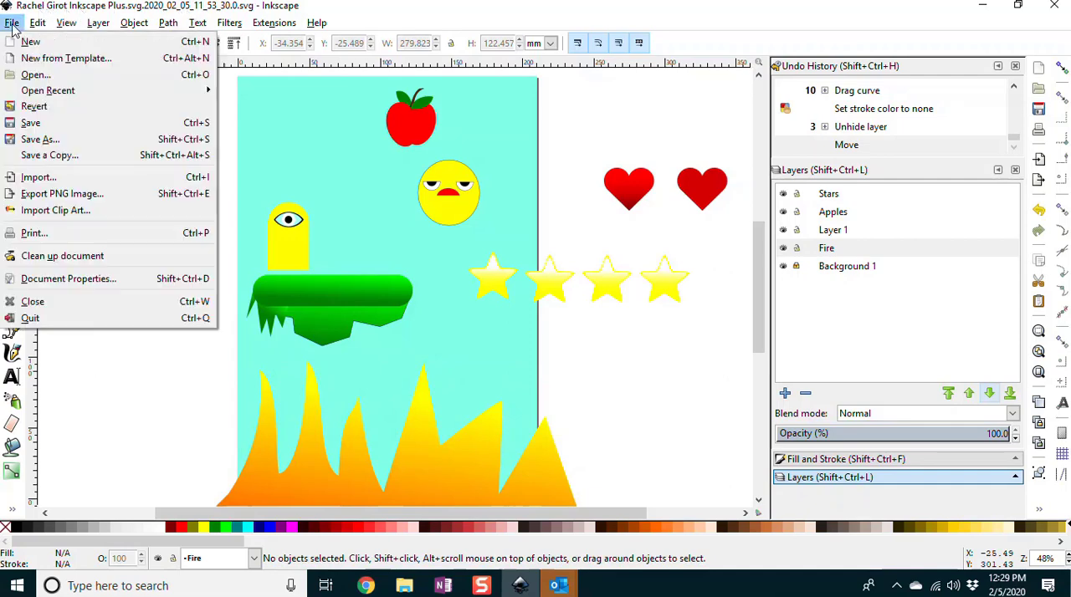
left_click(37, 143)
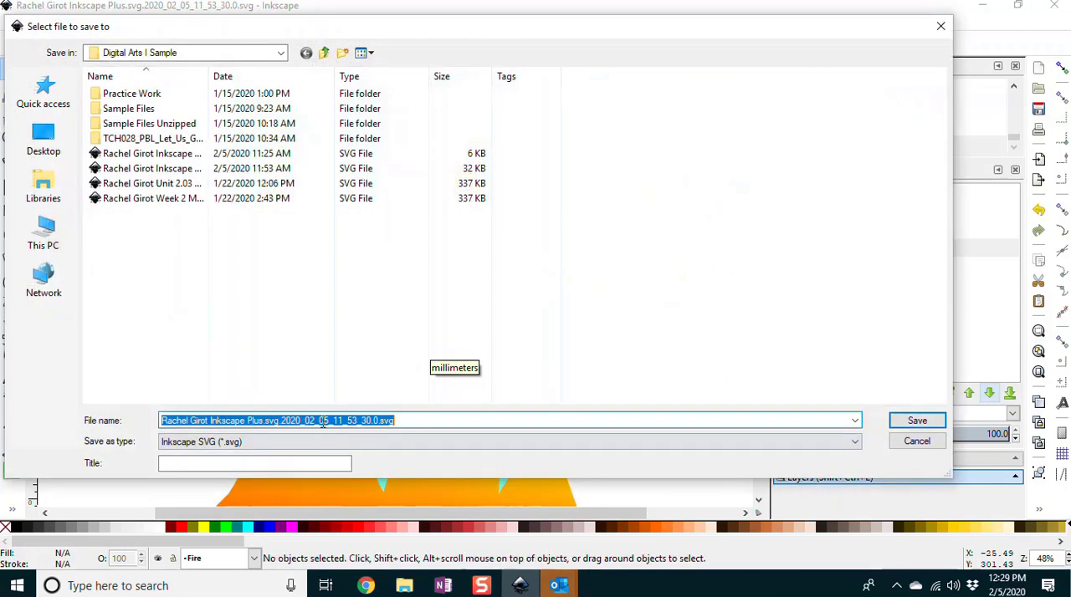
left_click(321, 421)
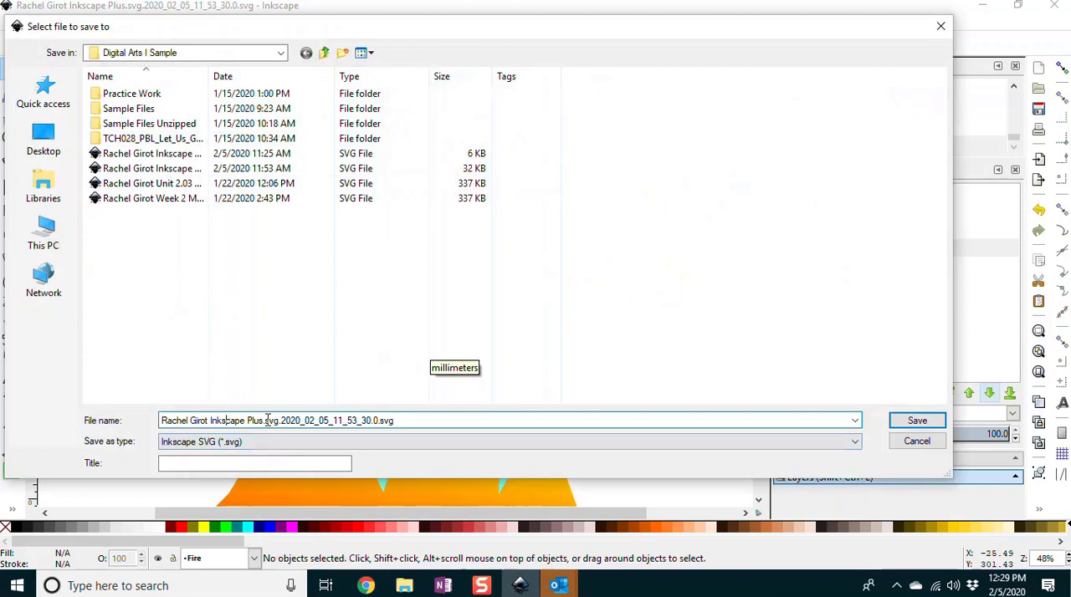
left_click_drag(427, 426, 213, 425)
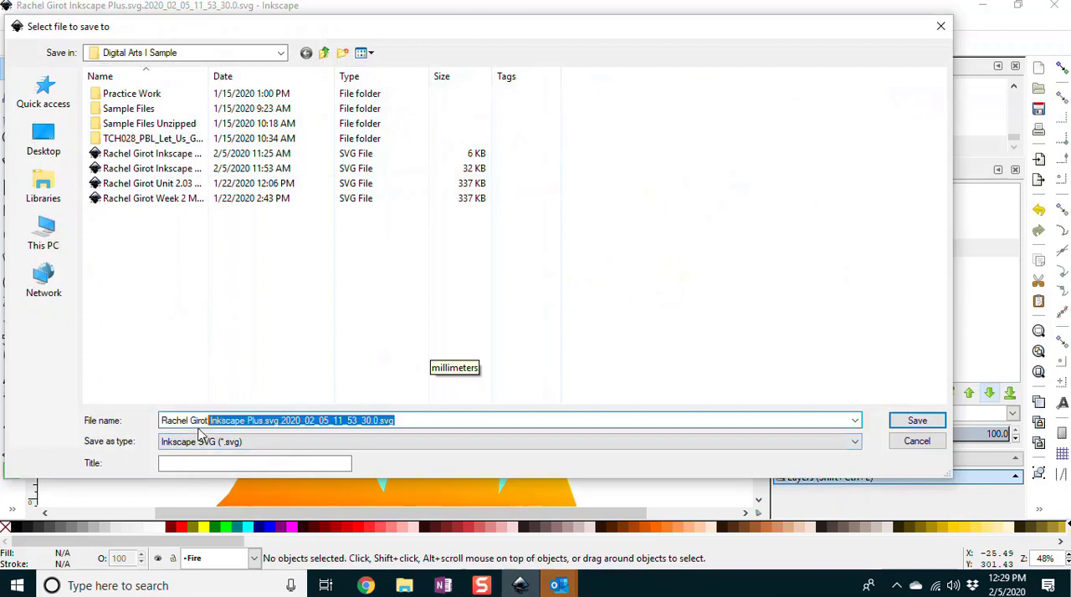
key("BackSpace")
type("Video Game Scene")
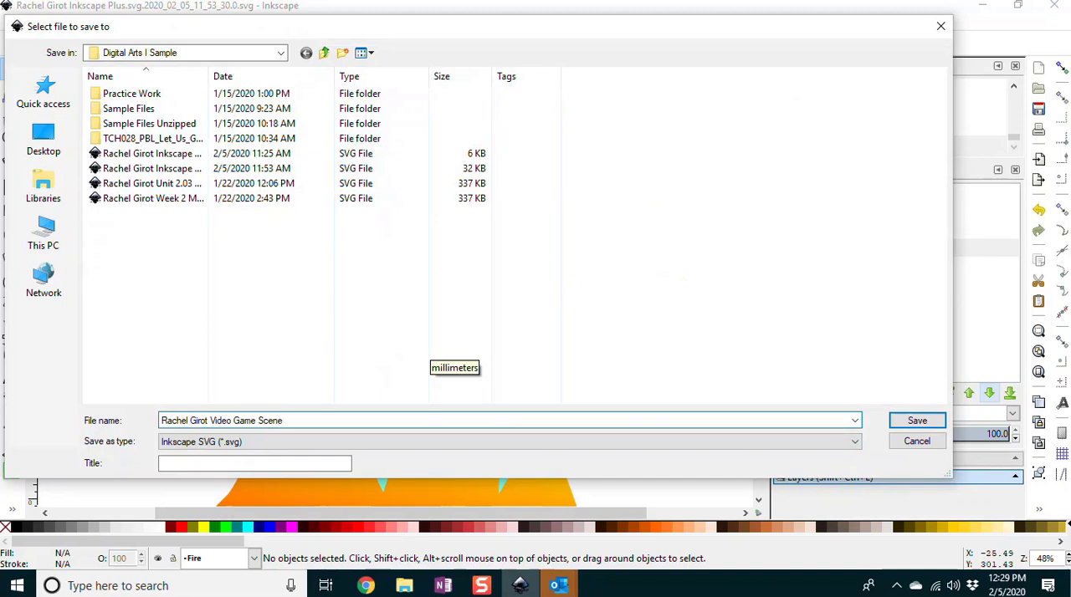
key("Return")
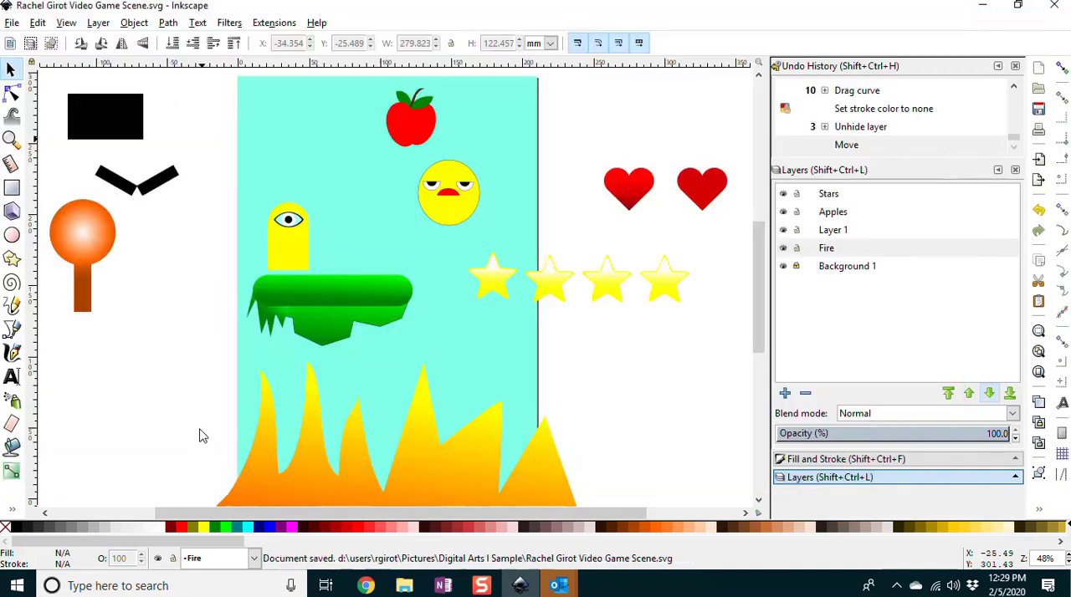
Step: Export the whole drawing as a PNG image under the suggested file name, with the export dialog set to close when complete
left_click(14, 27)
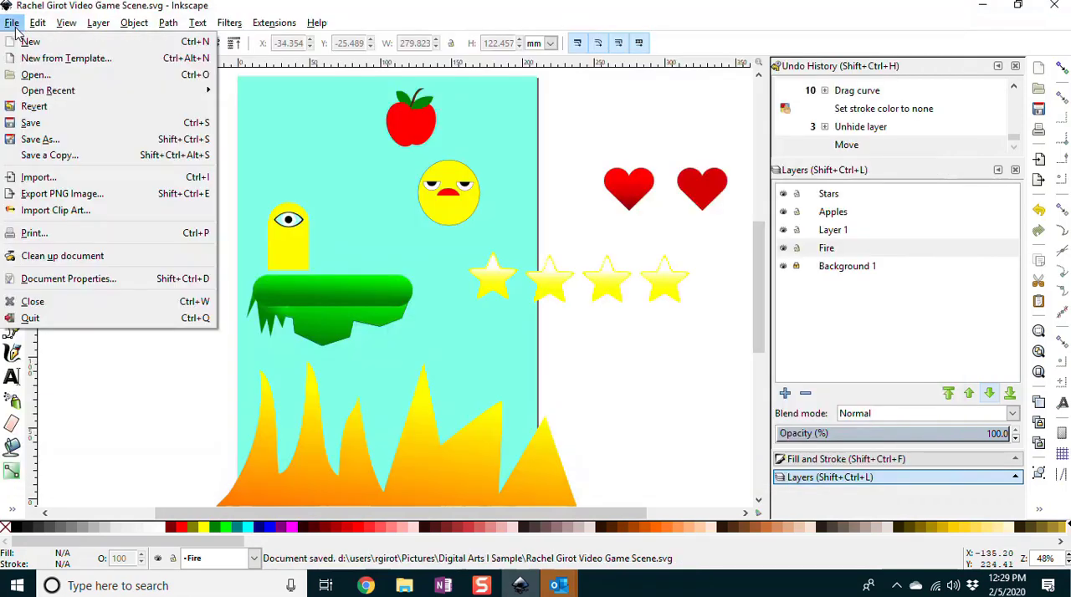
left_click(34, 195)
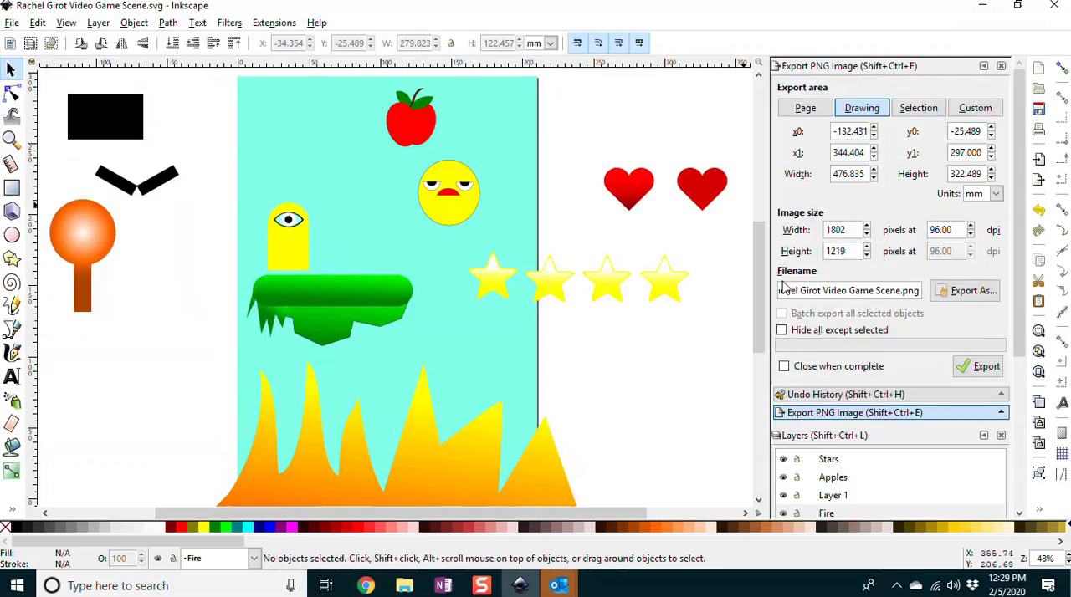
left_click(784, 368)
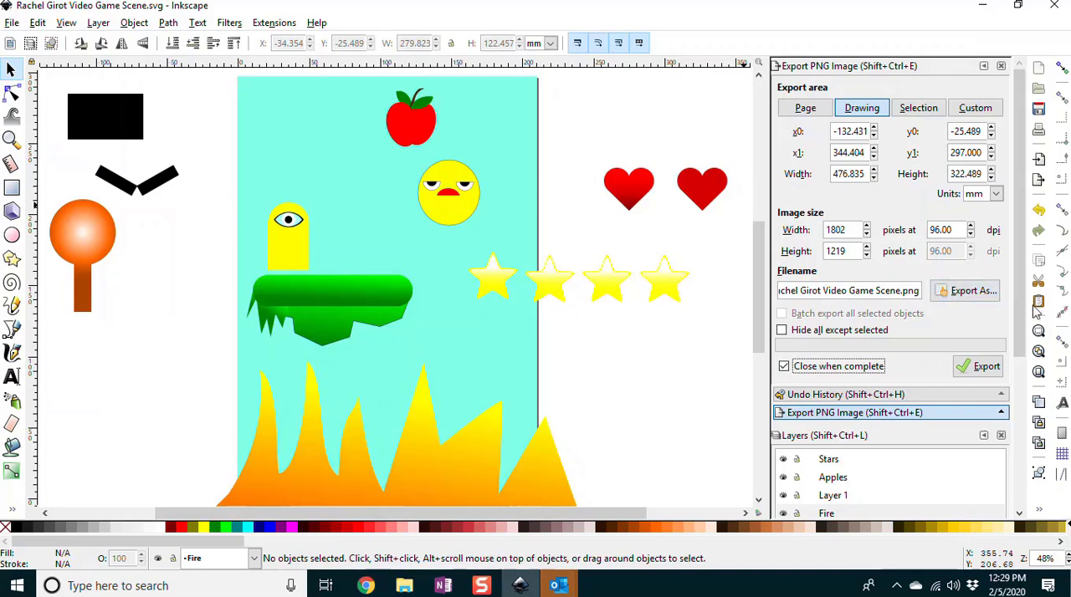
left_click(971, 368)
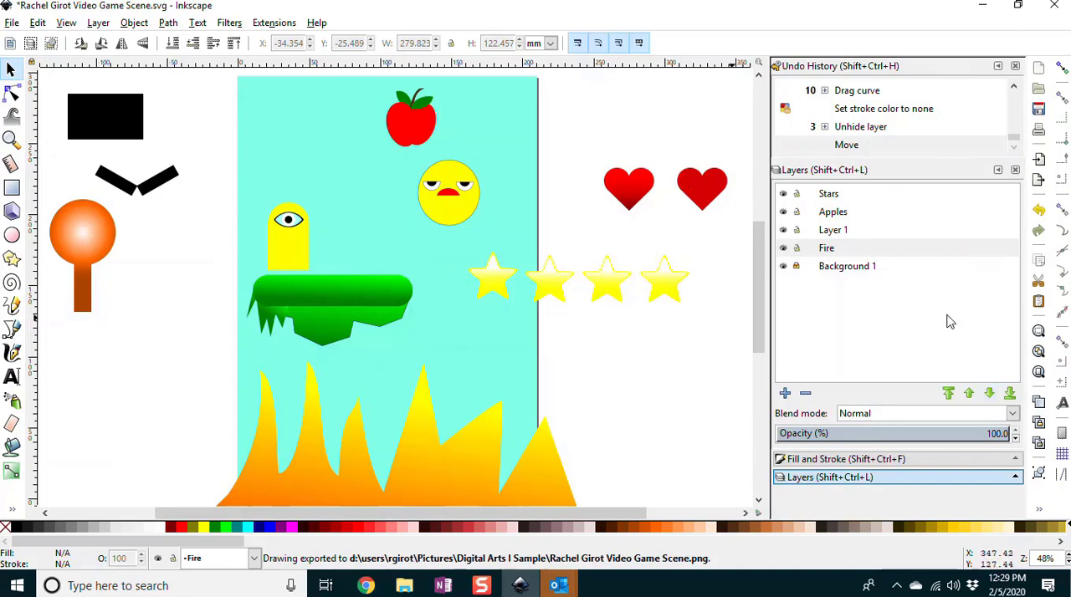
Step: Switch to File Explorer and check the Video Game Scene PNG and SVG files in the Digital Arts I Sample folder
left_click(403, 588)
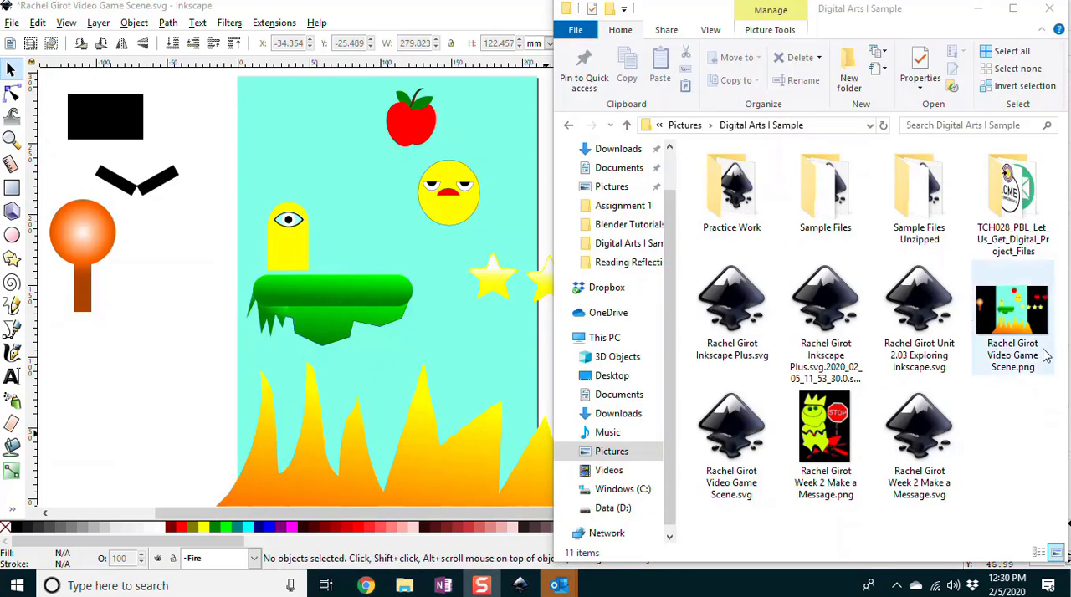
left_click(1016, 314)
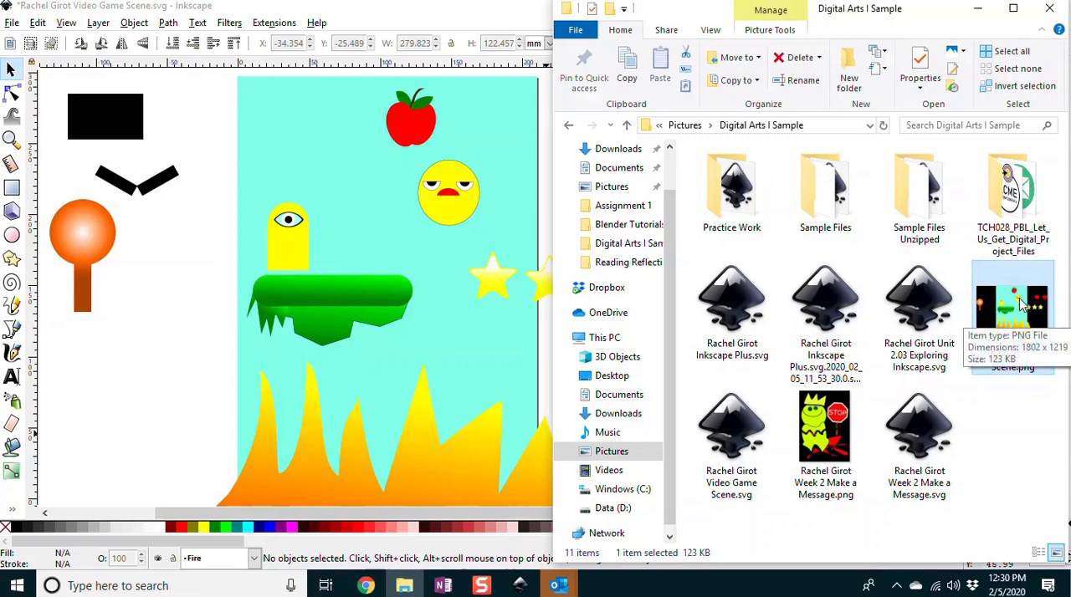
left_click(730, 430)
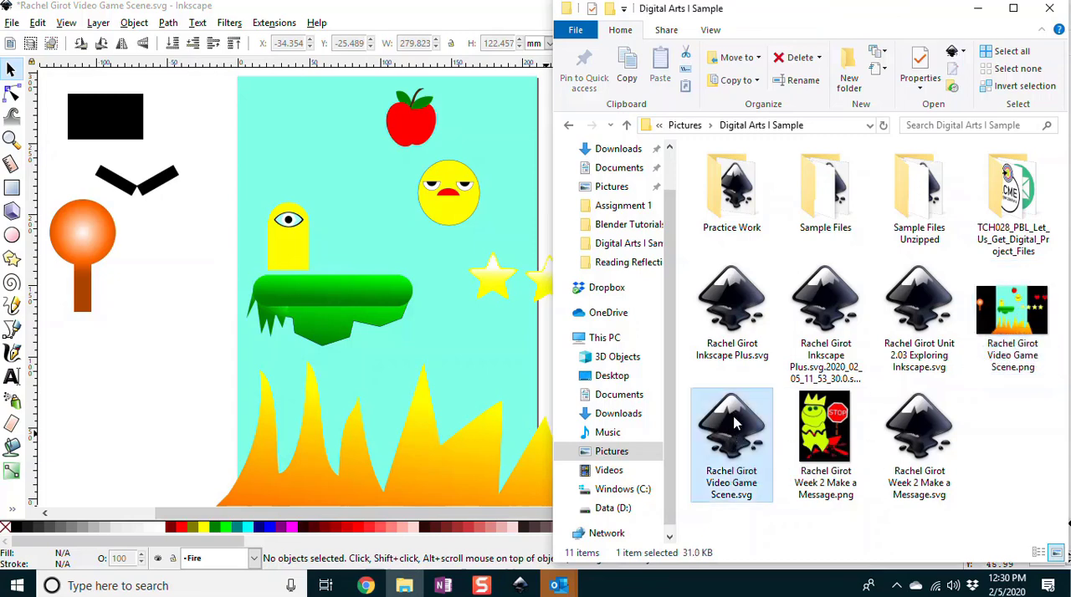